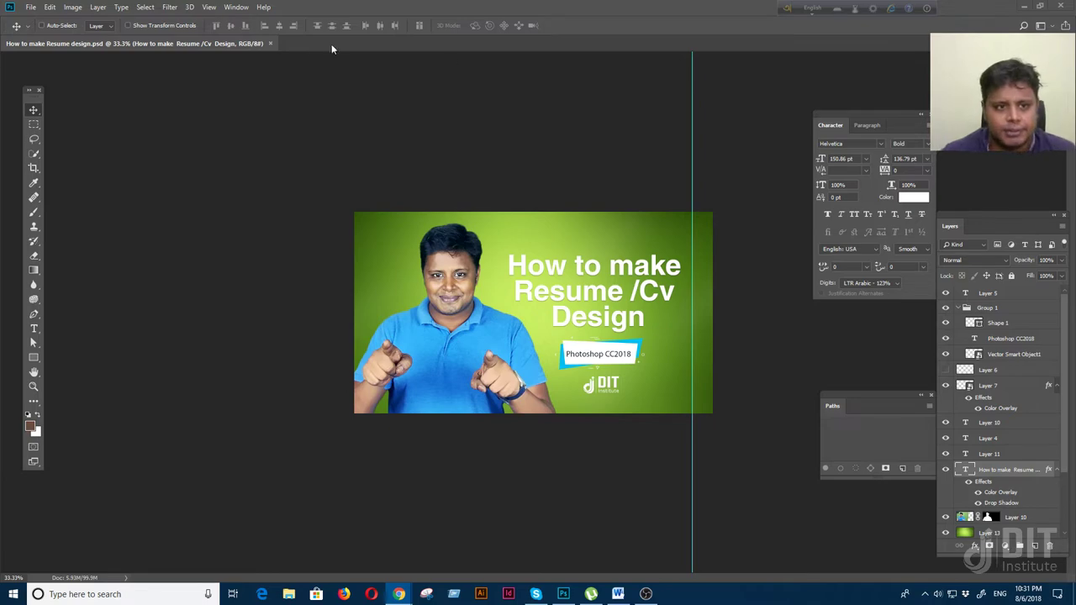
# Close the resume design document and launch a new Chrome window from the taskbar
pyautogui.click(271, 43)
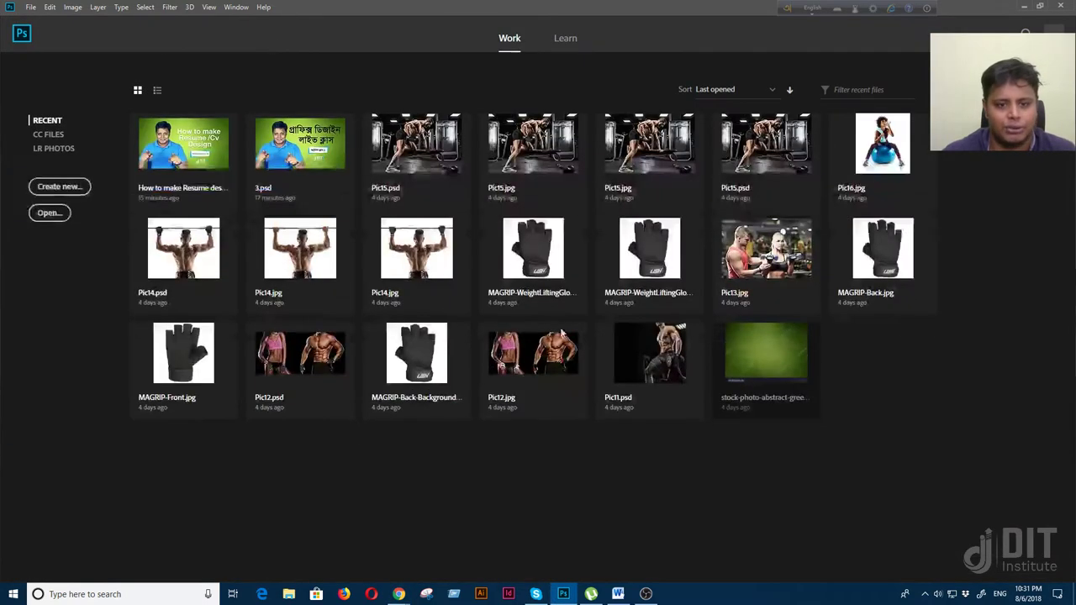
pyautogui.click(409, 552)
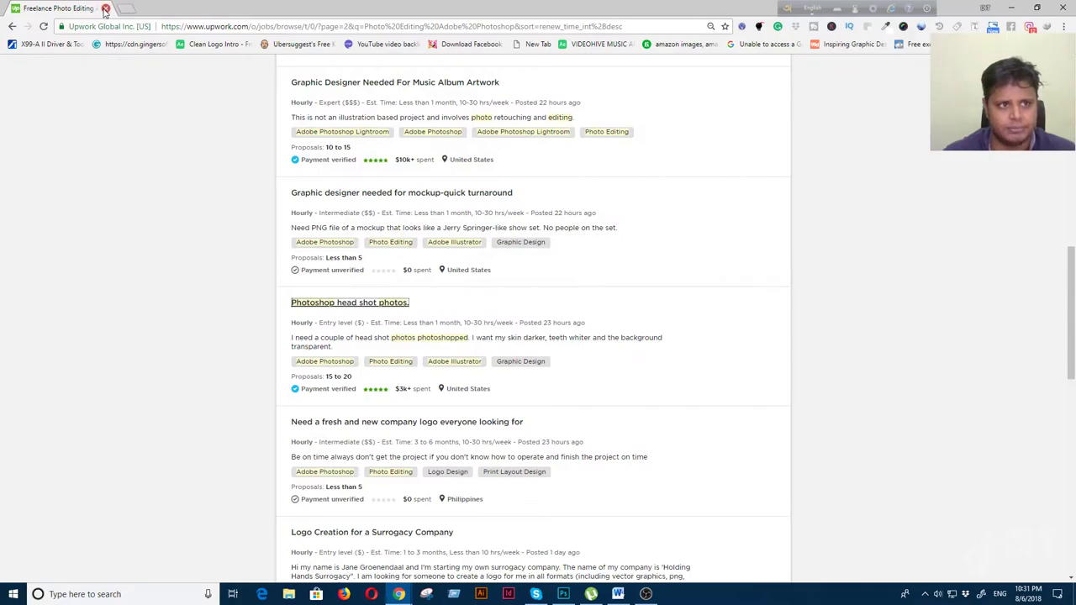
pyautogui.hotkey('alt', 'Tab')
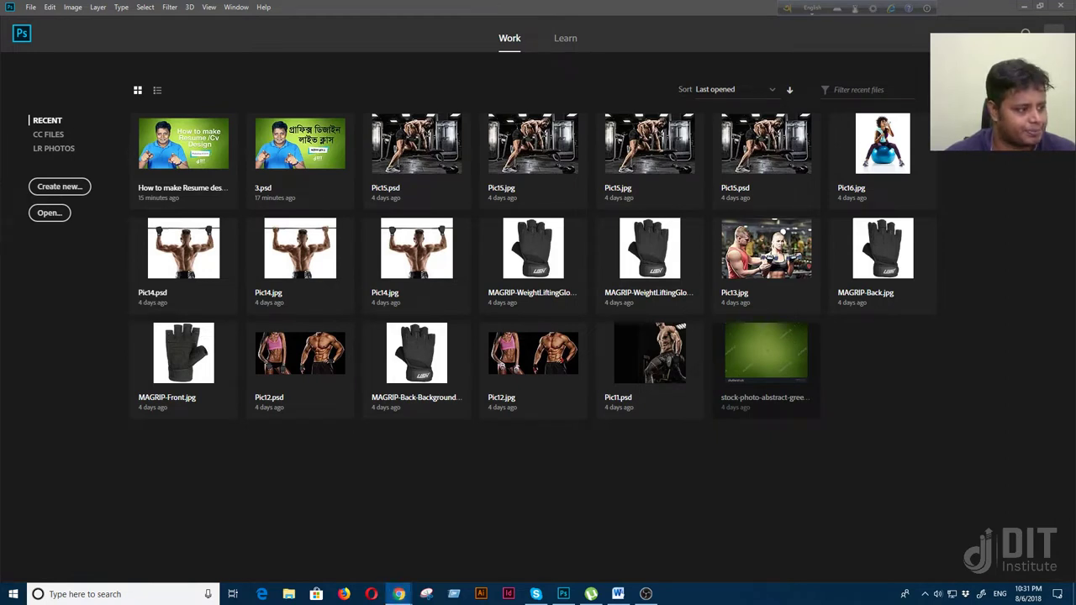
pyautogui.click(399, 594)
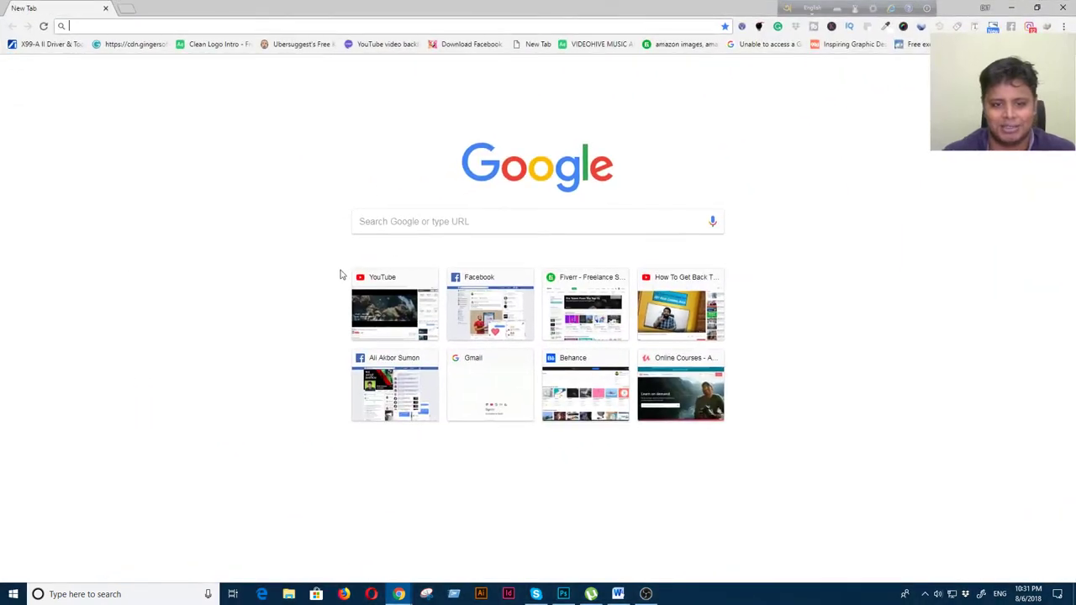
# Show Google Images results for 'resume design' and open a second blank tab
pyautogui.click(390, 221)
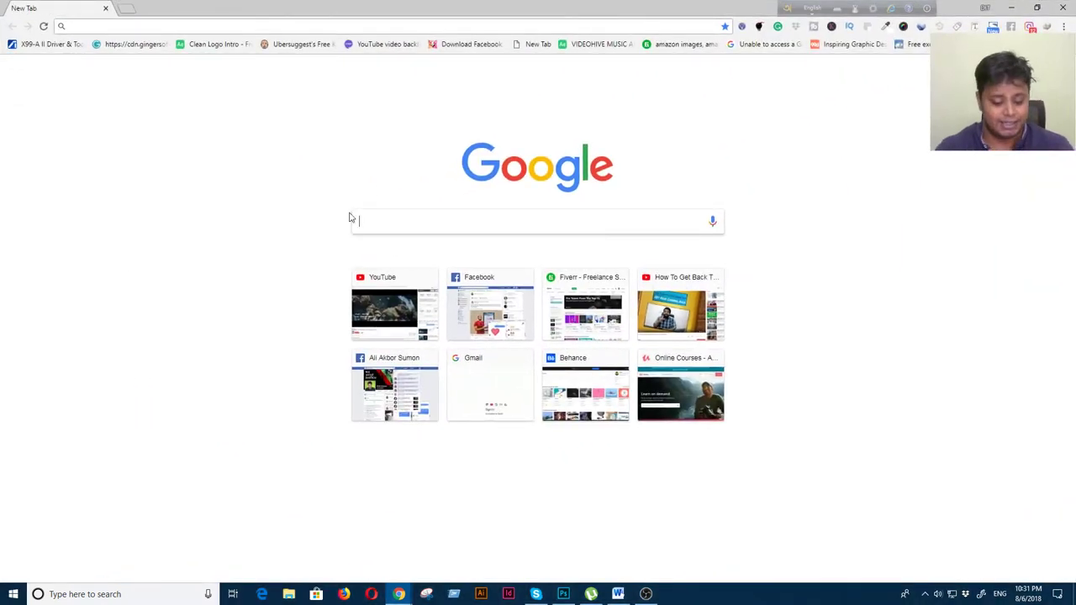
pyautogui.write('resume des')
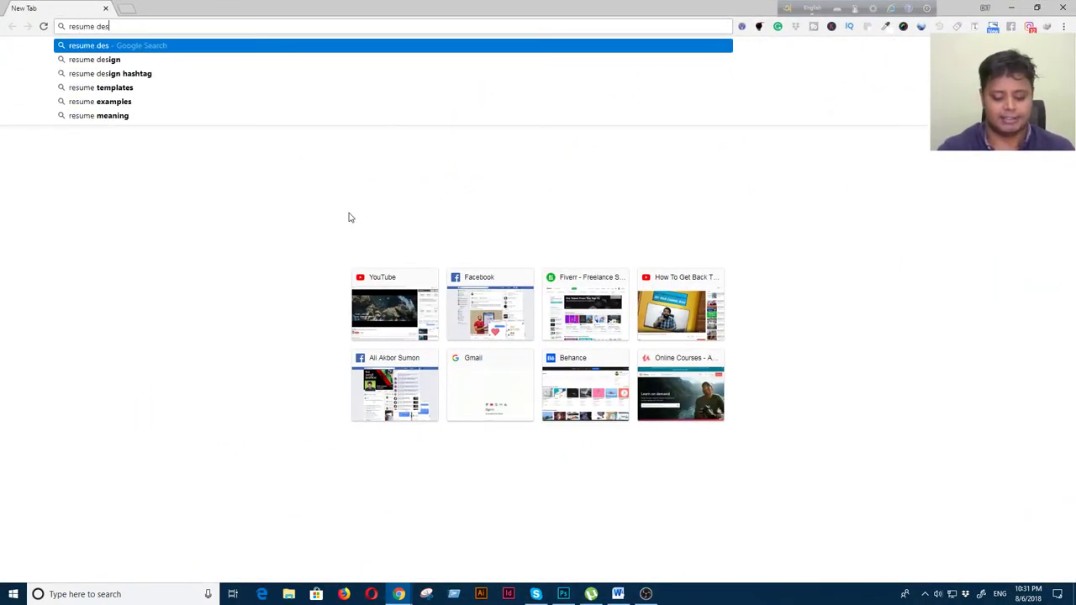
pyautogui.write('ign')
pyautogui.press('Return')
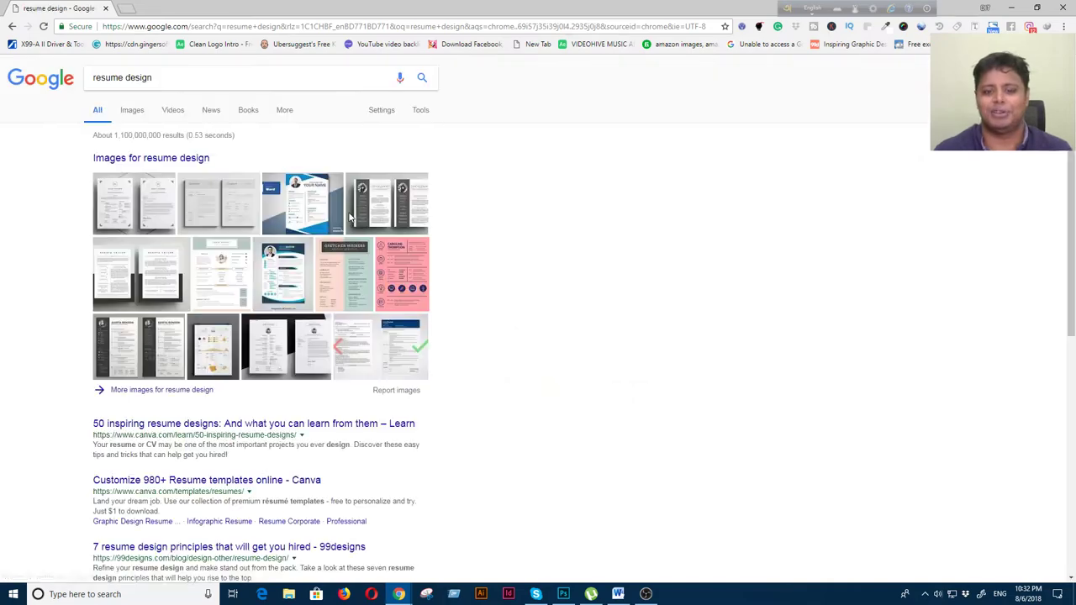
pyautogui.click(130, 111)
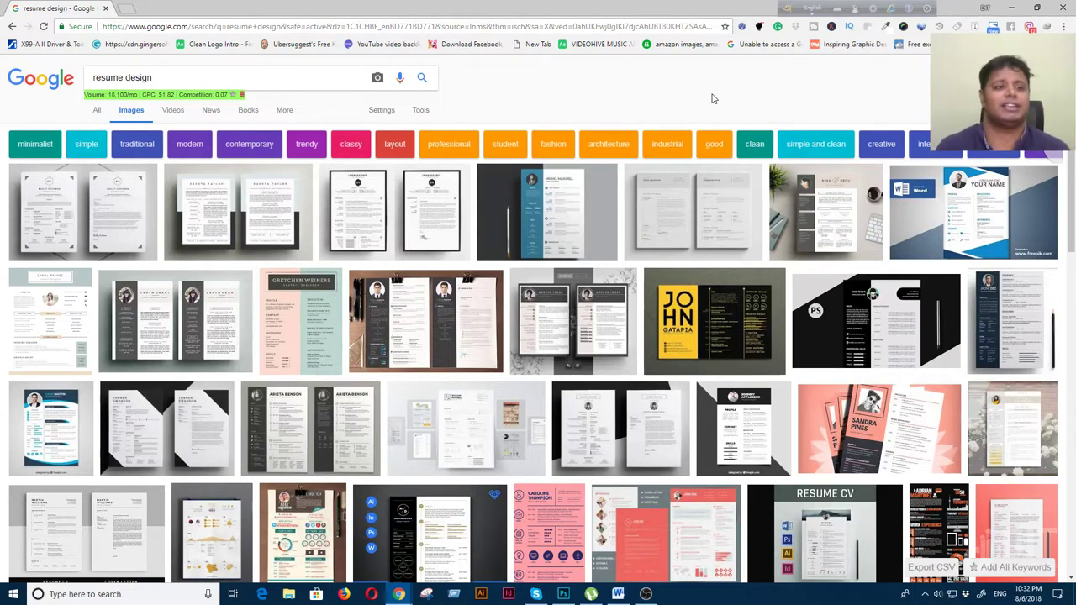
pyautogui.click(125, 8)
pyautogui.click(382, 216)
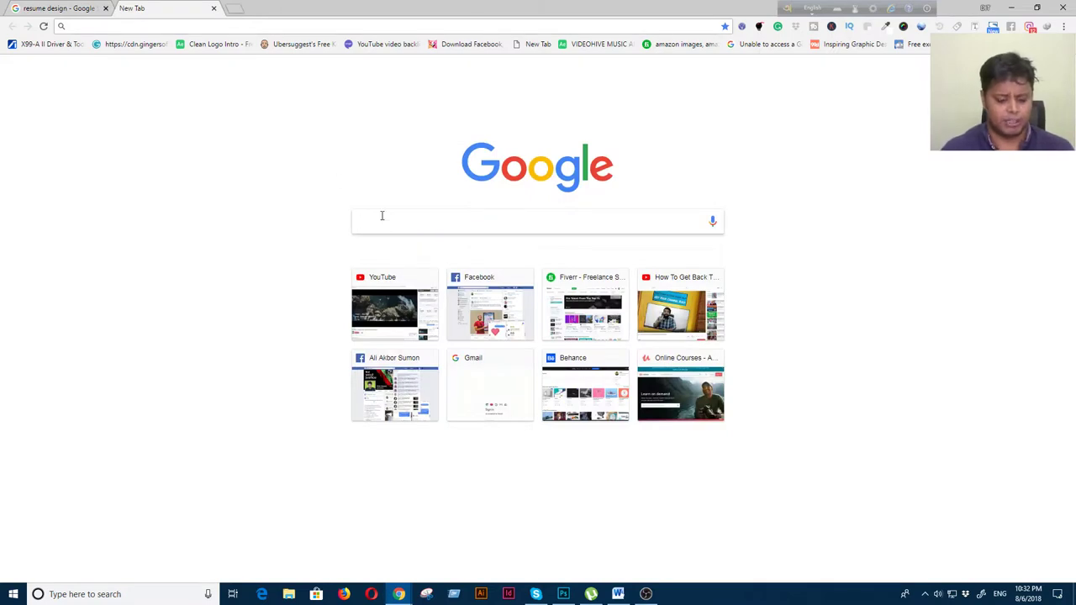
# Search Google for 'graphicriver' and open the GraphicRiver homepage in a new tab
pyautogui.write('gra')
pyautogui.press('Return')
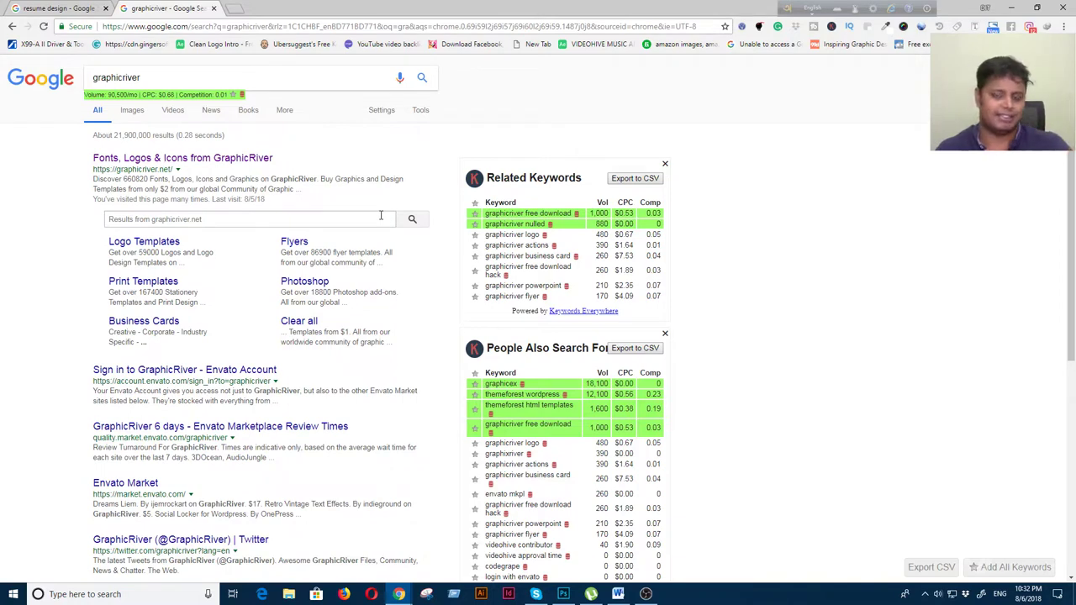
pyautogui.rightClick(234, 166)
pyautogui.click(260, 169)
pyautogui.hotkey('ctrl', 'Tab')
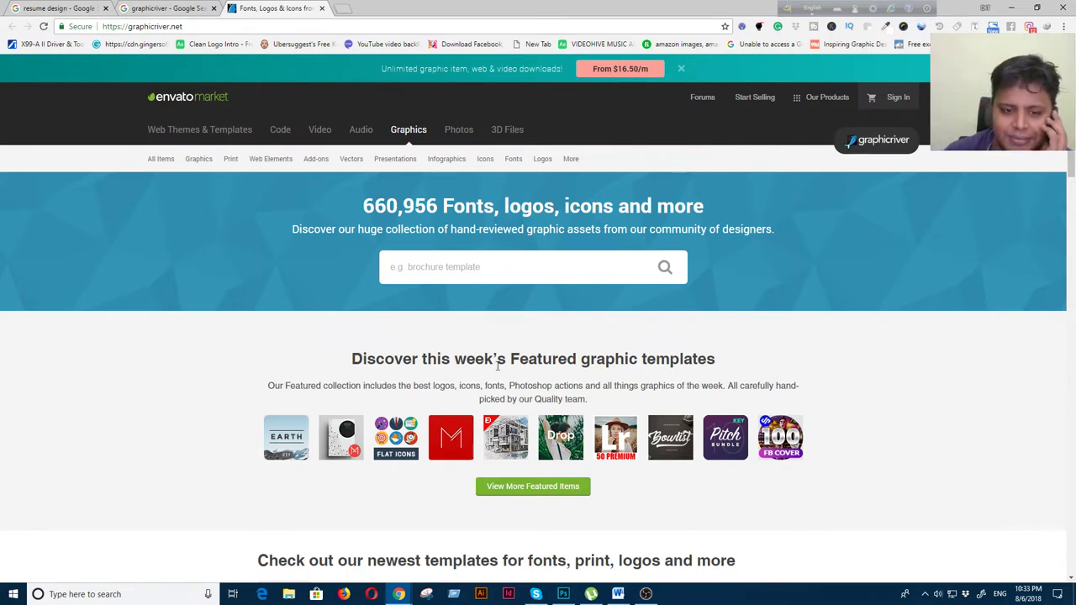
pyautogui.click(465, 266)
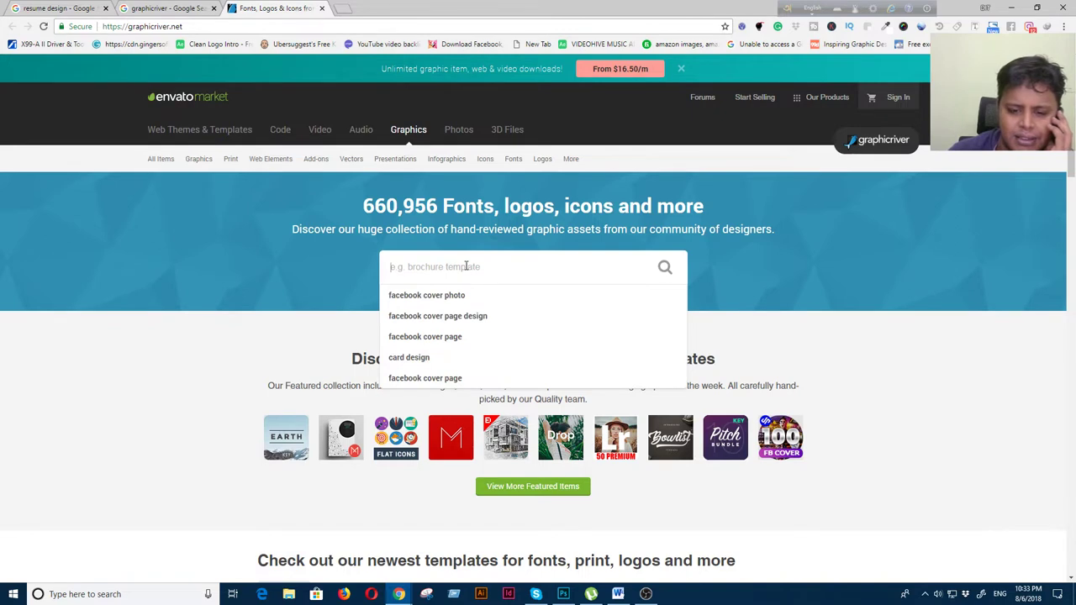
# Search GraphicRiver for 'resume' in Print and open the first template in a new tab
pyautogui.write('resume')
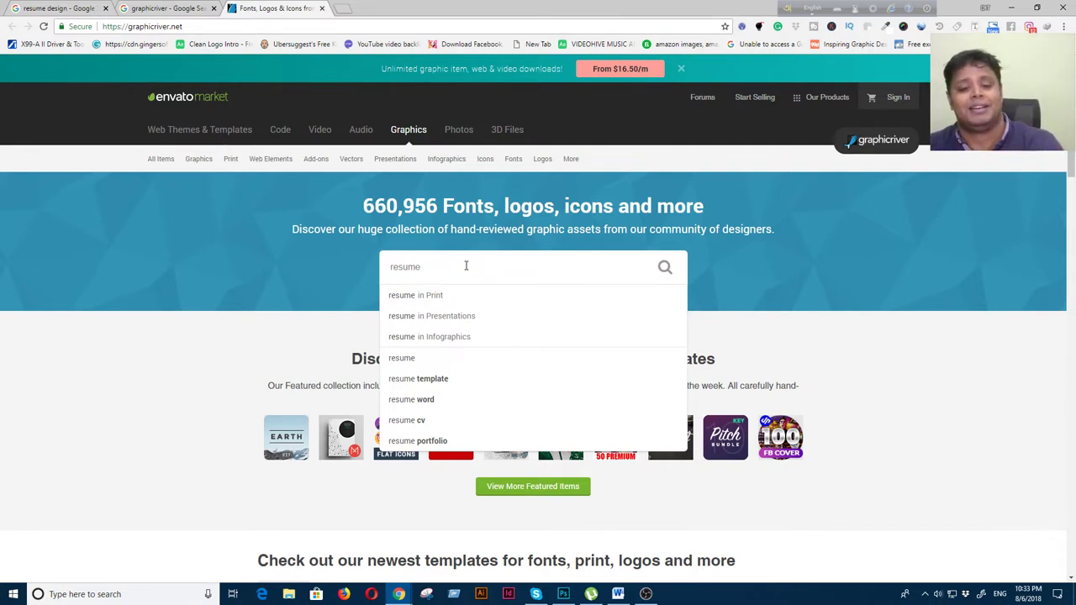
pyautogui.click(405, 295)
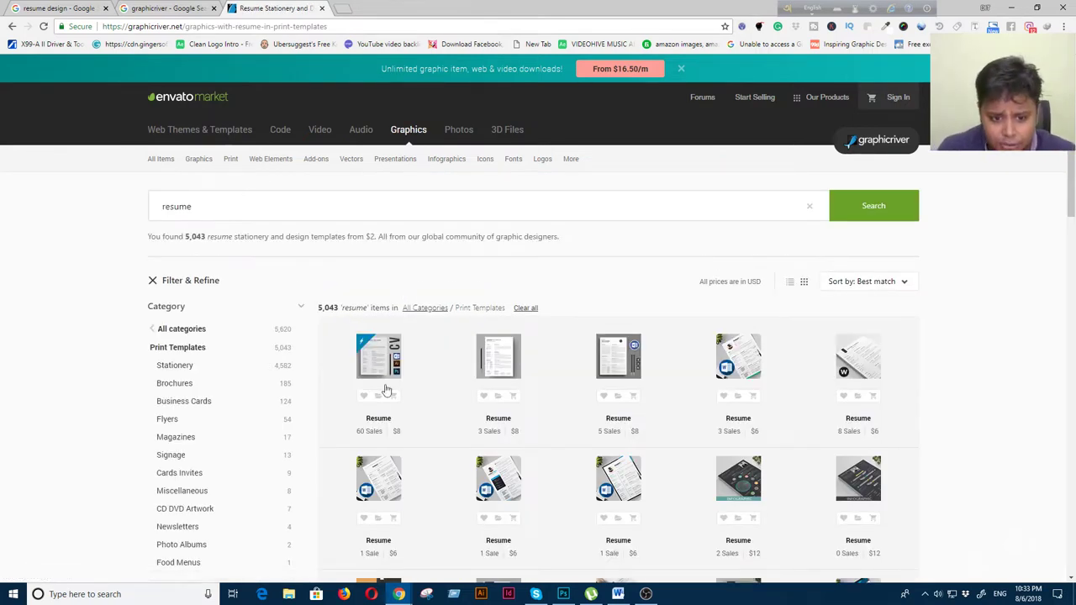
pyautogui.rightClick(370, 358)
pyautogui.click(388, 366)
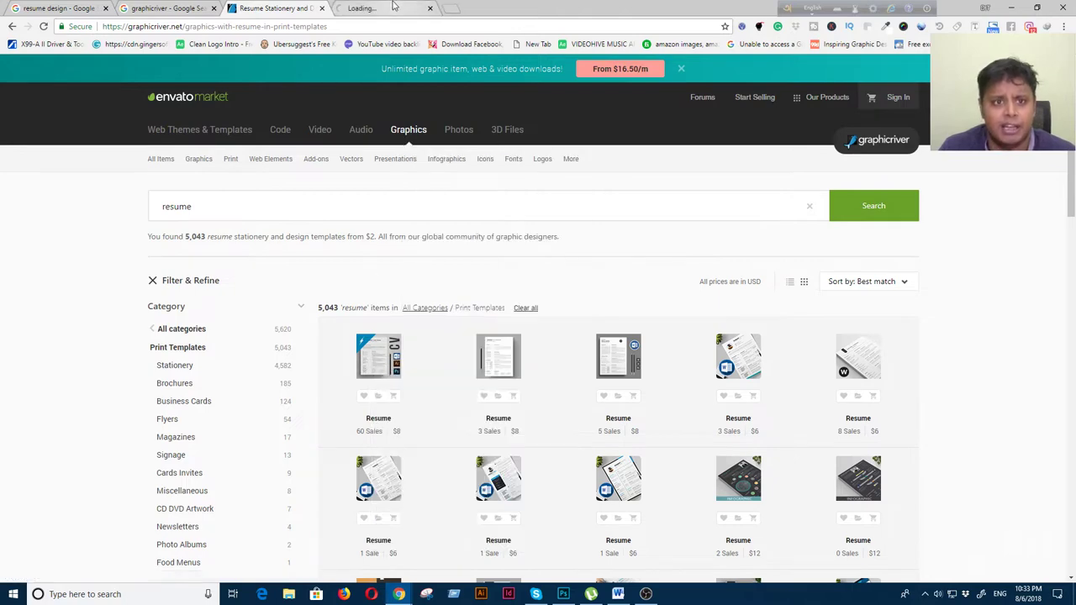
pyautogui.hotkey('ctrl', 'Tab')
# Review the Clean Resume/CV page, noting its 11 July 18 creation date and $8 price
pyautogui.scroll(-3, 543, 409)
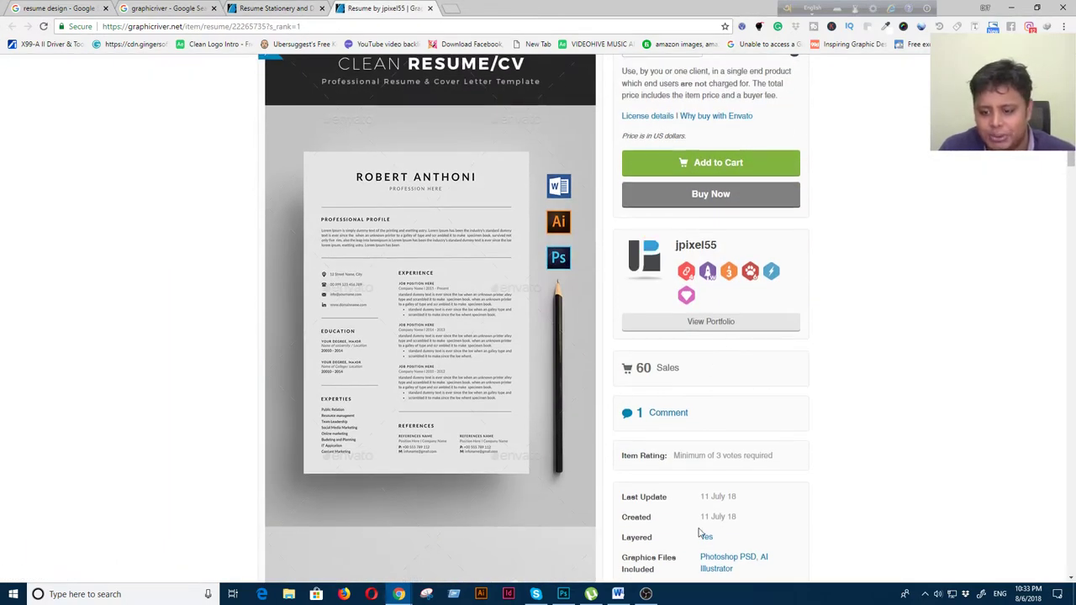
pyautogui.moveTo(702, 517); pyautogui.dragTo(738, 522)
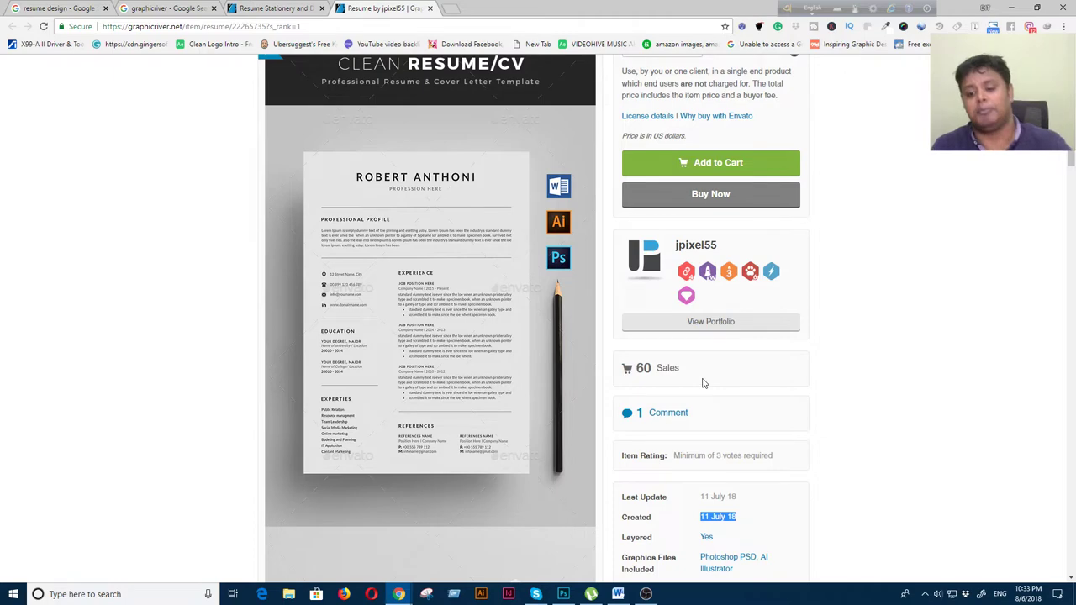
pyautogui.scroll(-2, 704, 384)
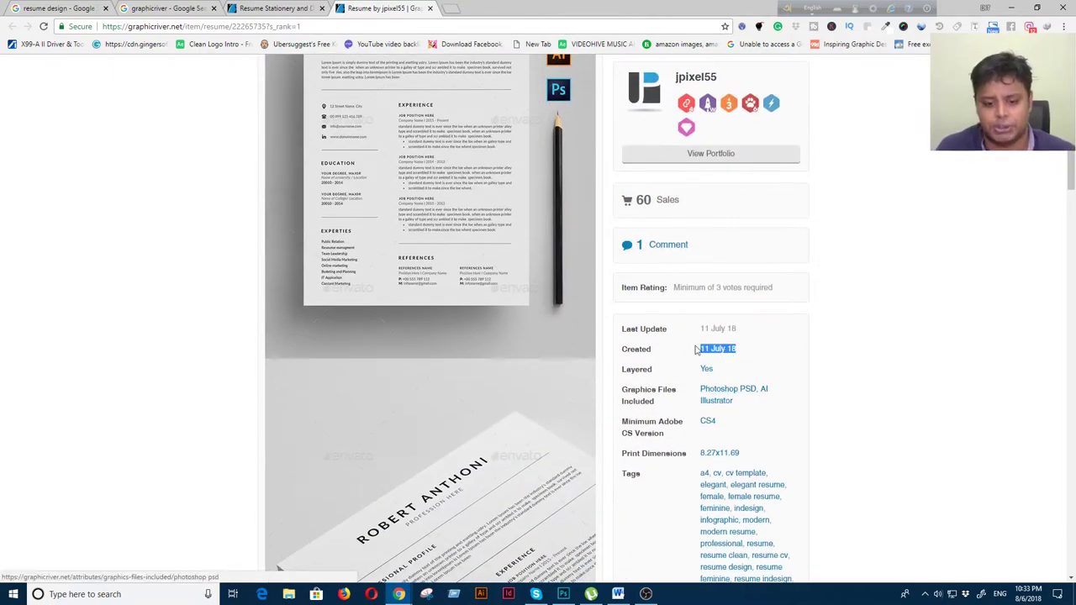
pyautogui.scroll(3, 447, 205)
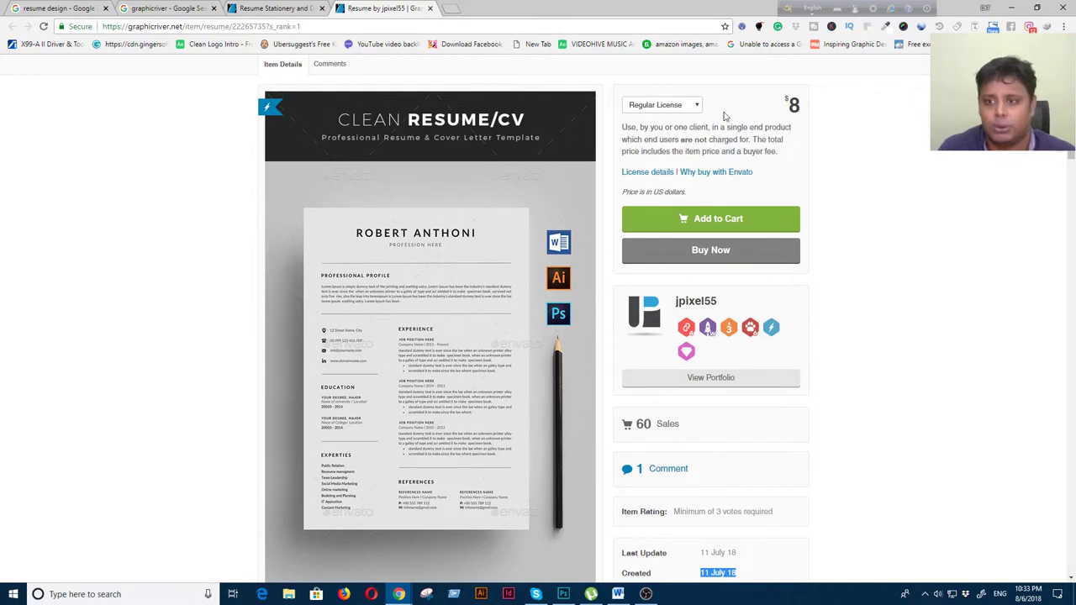
pyautogui.doubleClick(796, 104)
pyautogui.click(98, 594)
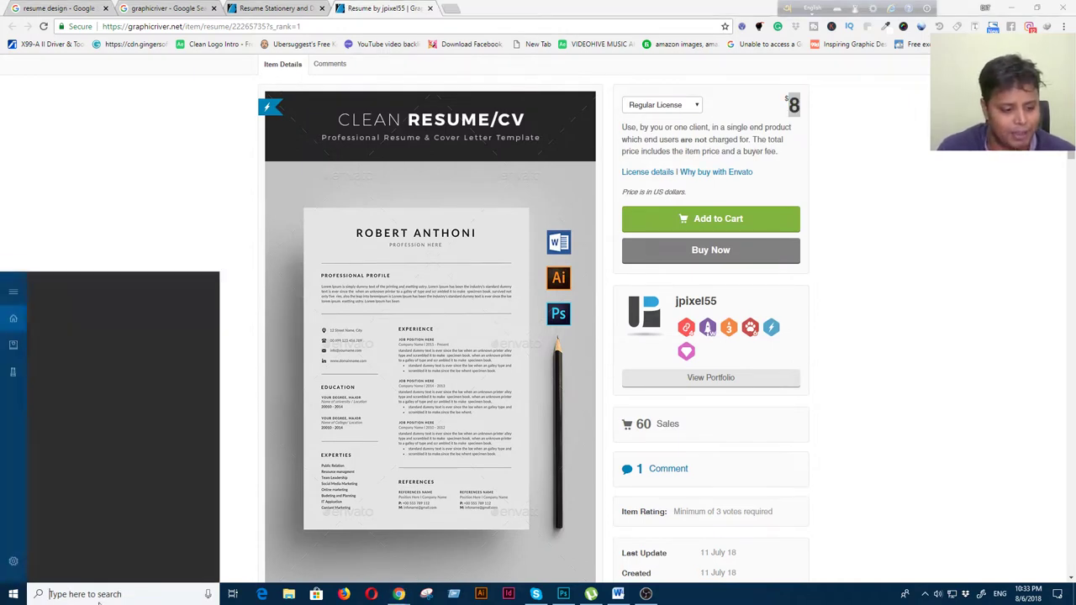
# Compute 4 × 60 = 240 in Calculator, then return to the resume search results
pyautogui.write('cal')
pyautogui.press('Return')
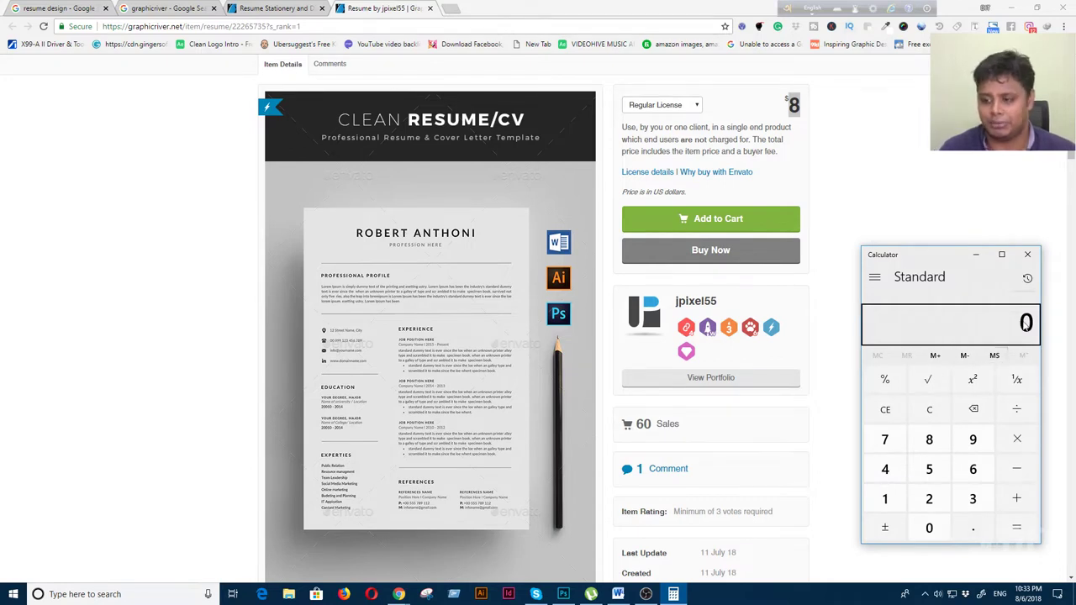
pyautogui.press('BackSpace')
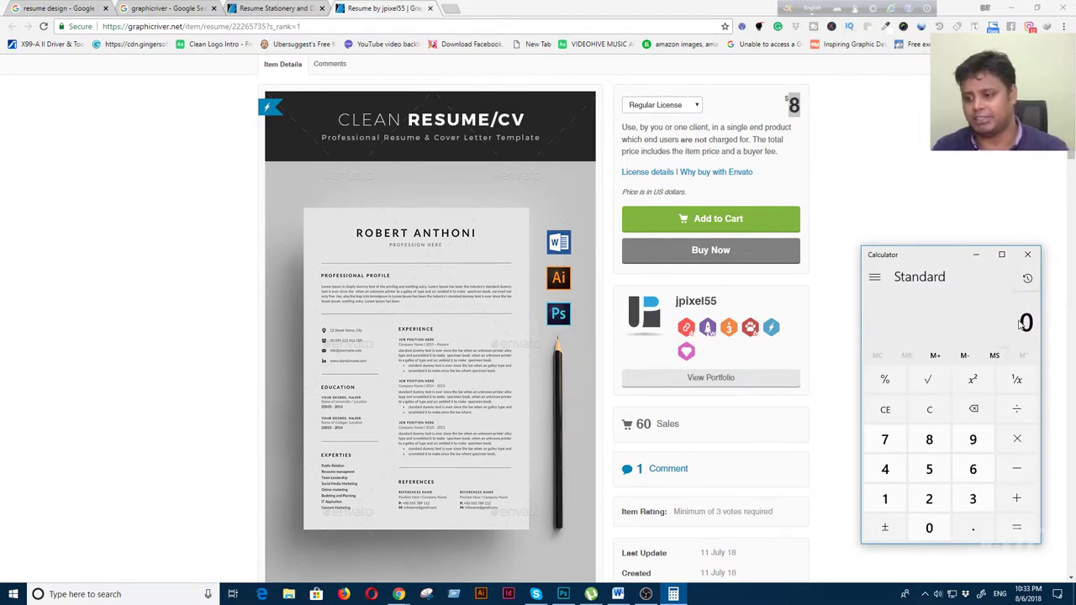
pyautogui.write('4')
pyautogui.click(1016, 439)
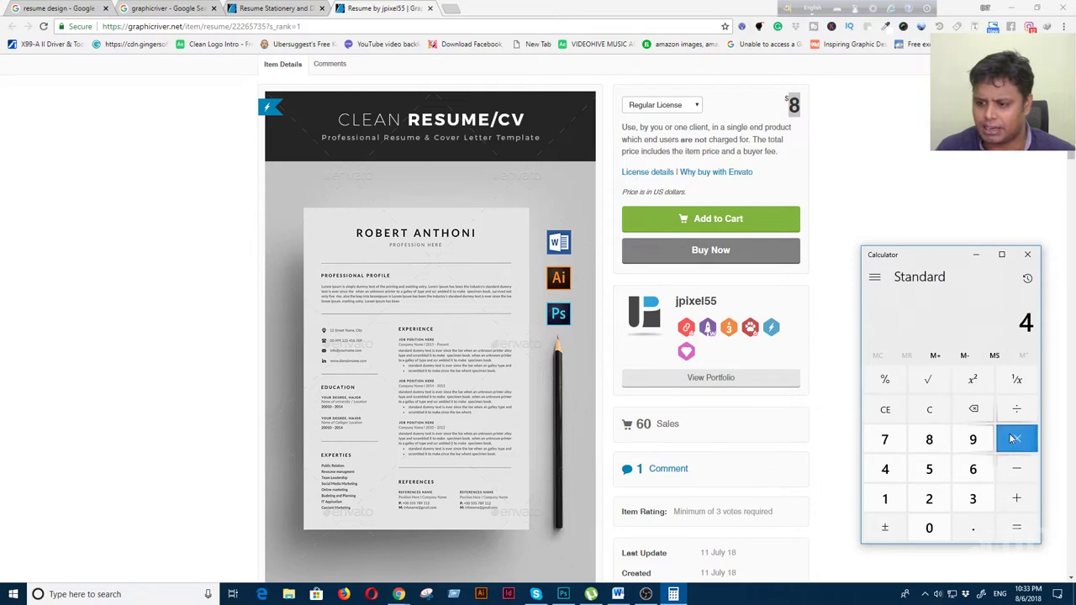
pyautogui.write('60')
pyautogui.press('Return')
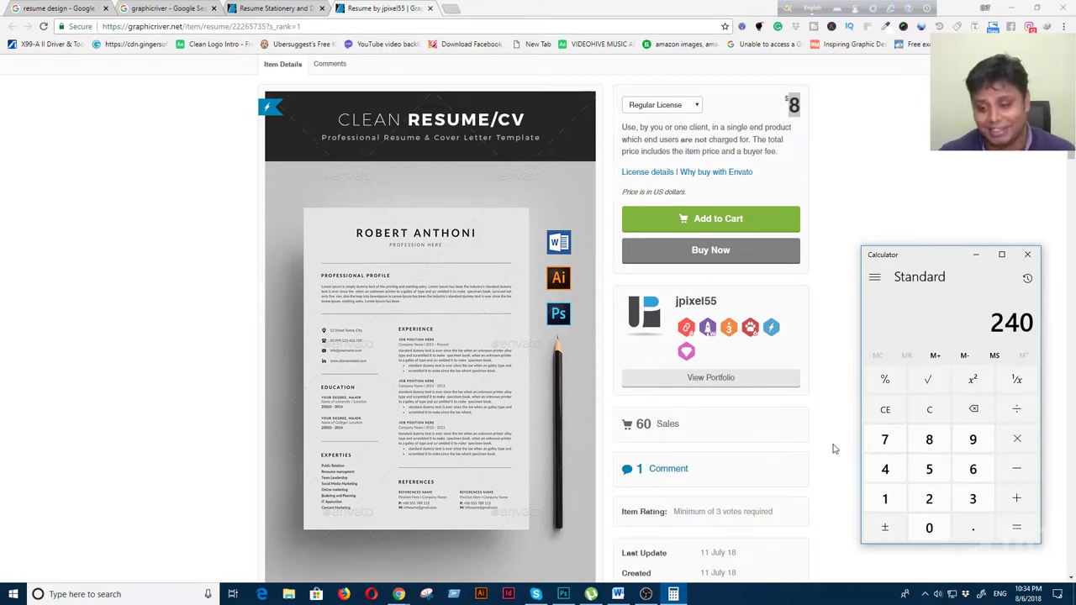
pyautogui.click(262, 8)
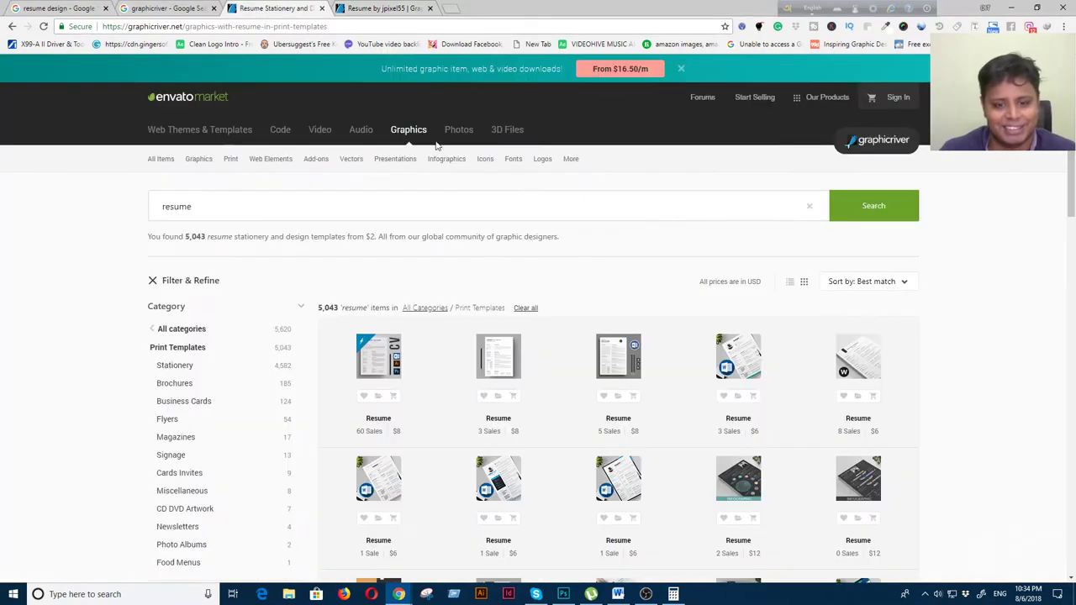
# Open the second resume template in a new tab, noting its 5 August 18 creation date
pyautogui.rightClick(505, 364)
pyautogui.click(537, 367)
pyautogui.click(467, 8)
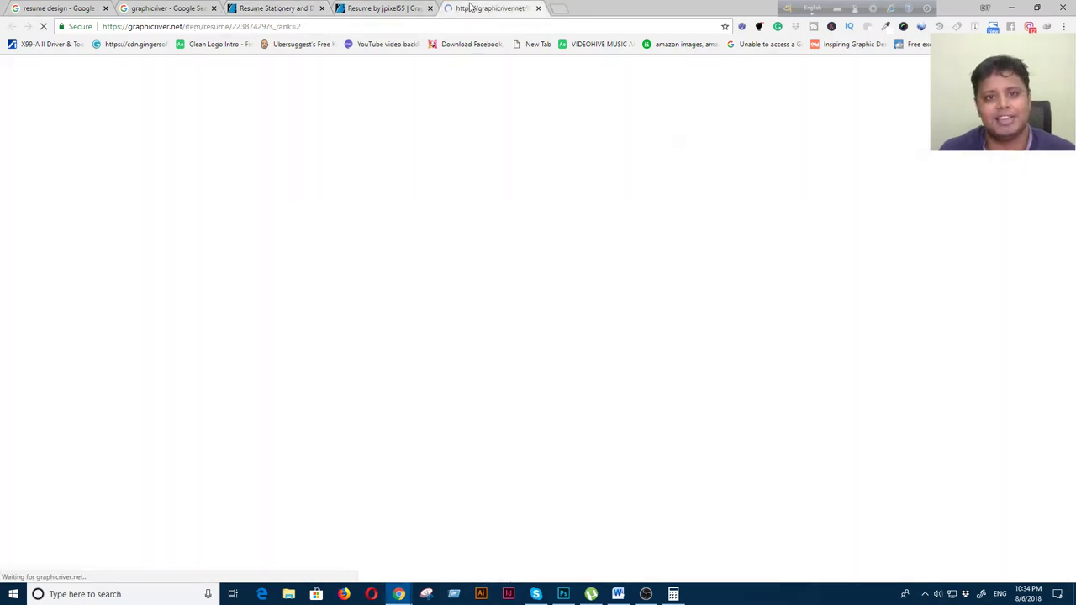
pyautogui.scroll(-3, 534, 331)
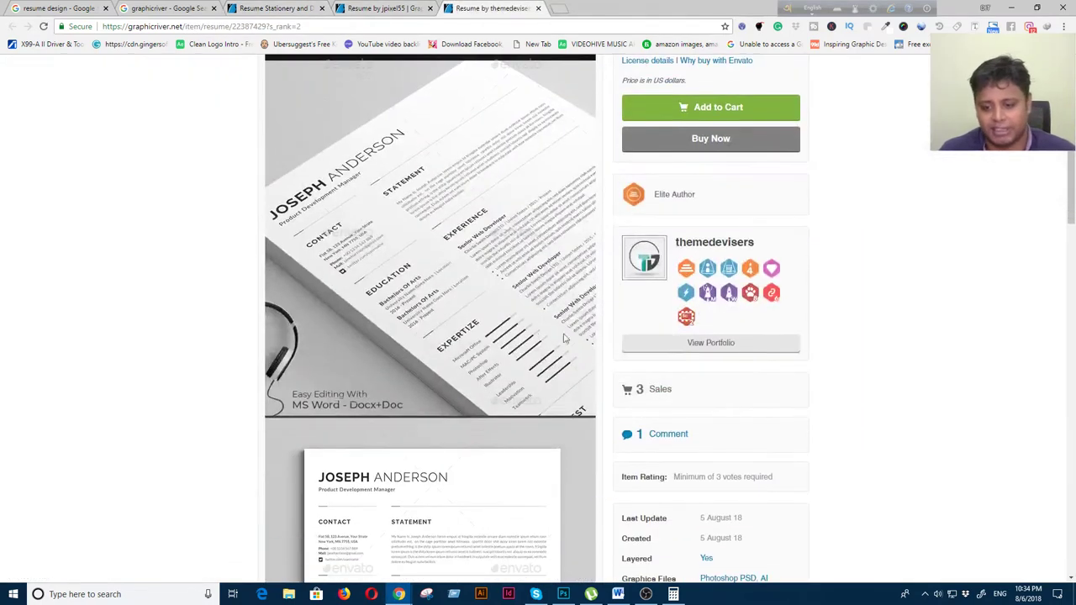
pyautogui.moveTo(701, 539); pyautogui.dragTo(760, 542)
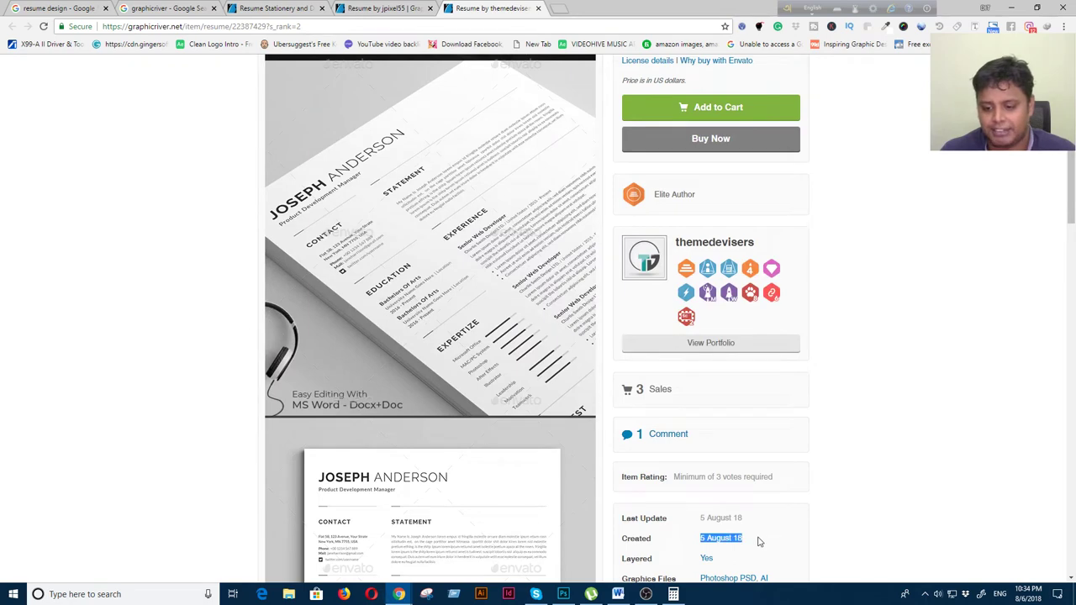
pyautogui.scroll(-3, 381, 294)
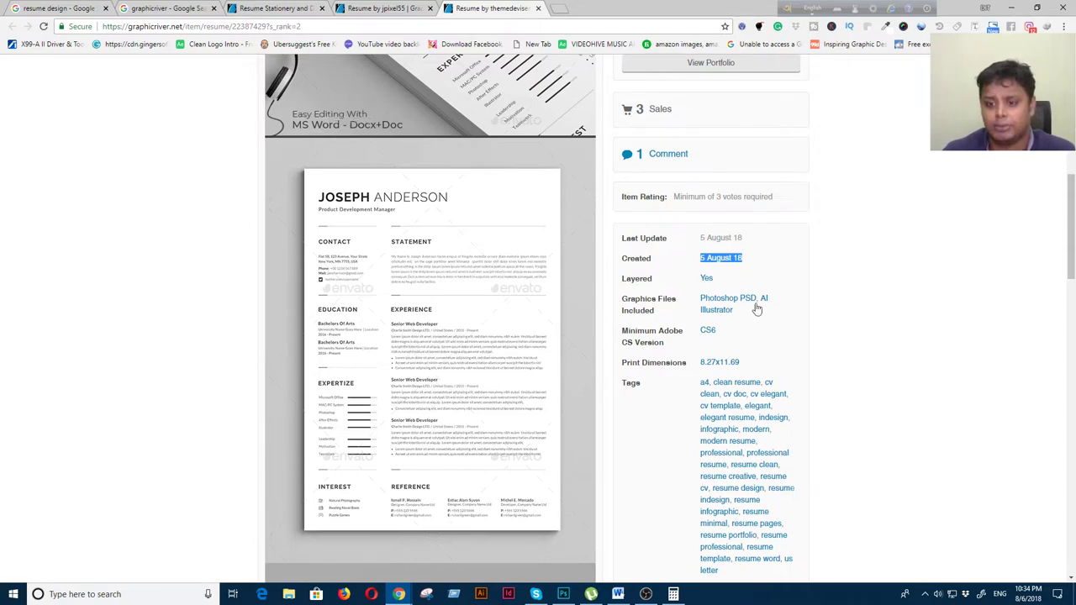
pyautogui.scroll(7, 459, 291)
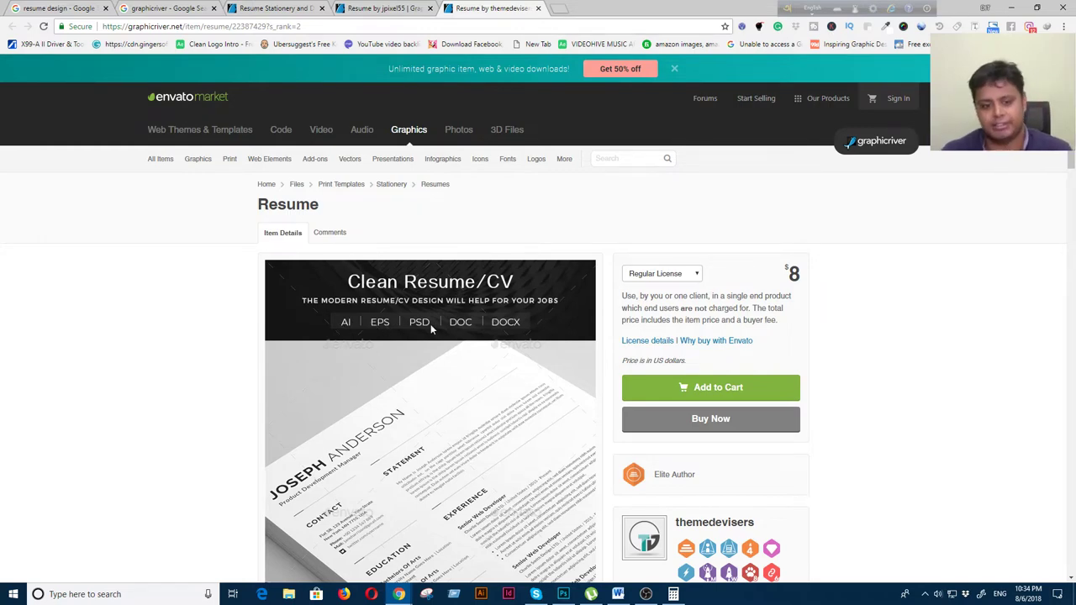
pyautogui.click(374, 10)
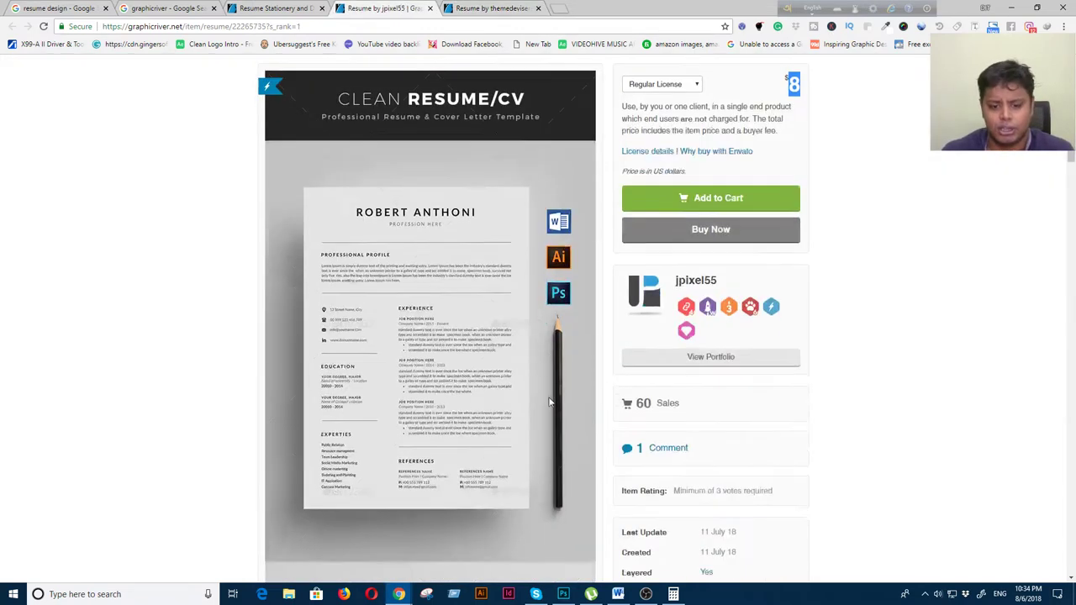
pyautogui.click(281, 9)
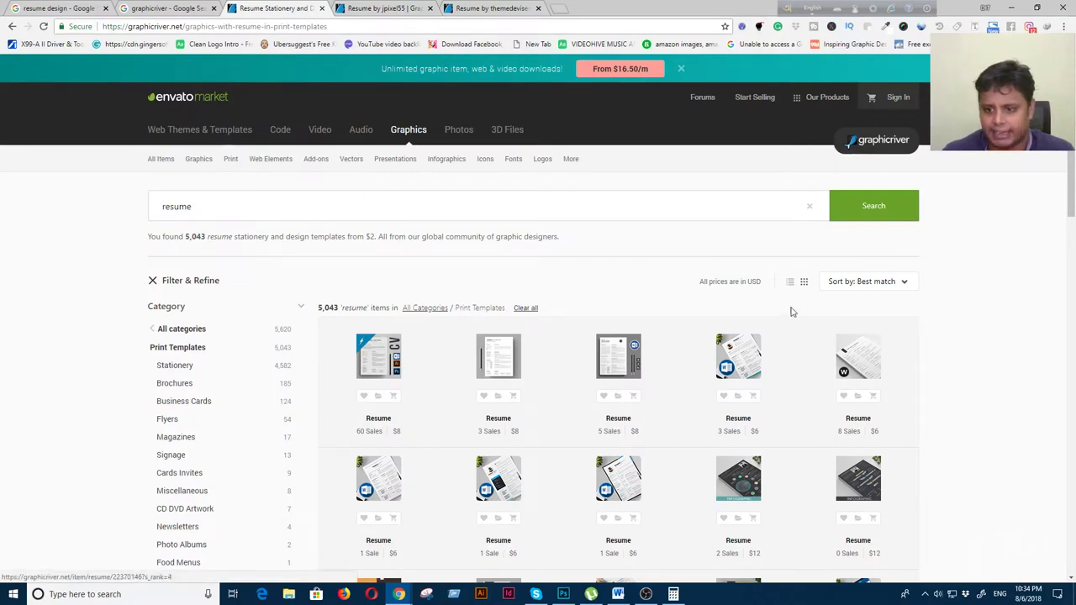
# Sort the resume results by Best sellers and open Resume/CV - Swiss Miss in a new tab
pyautogui.click(882, 288)
pyautogui.click(870, 320)
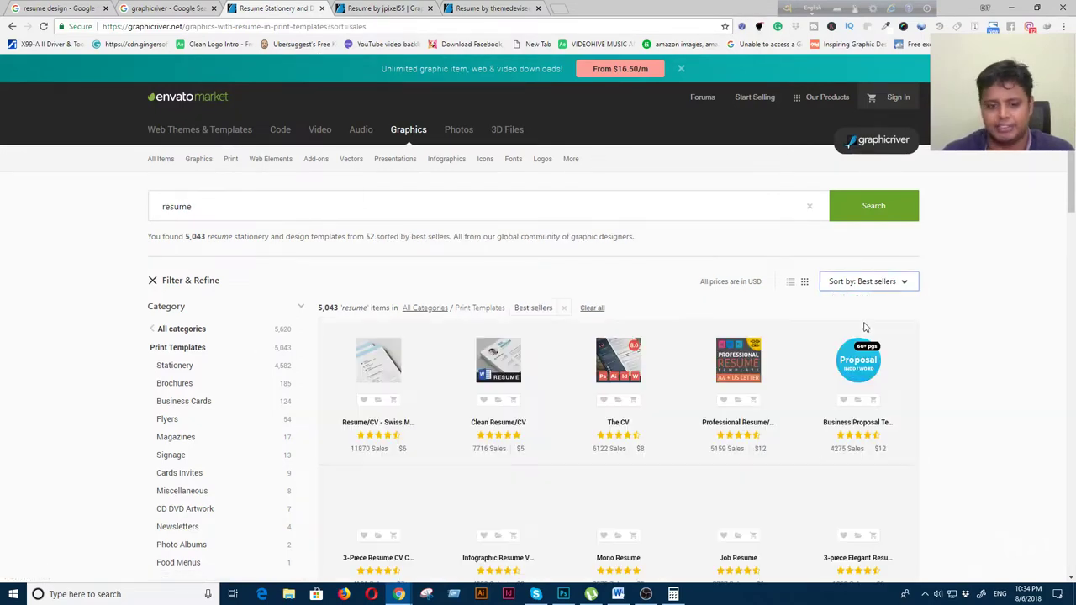
pyautogui.rightClick(376, 420)
pyautogui.click(404, 427)
pyautogui.click(619, 9)
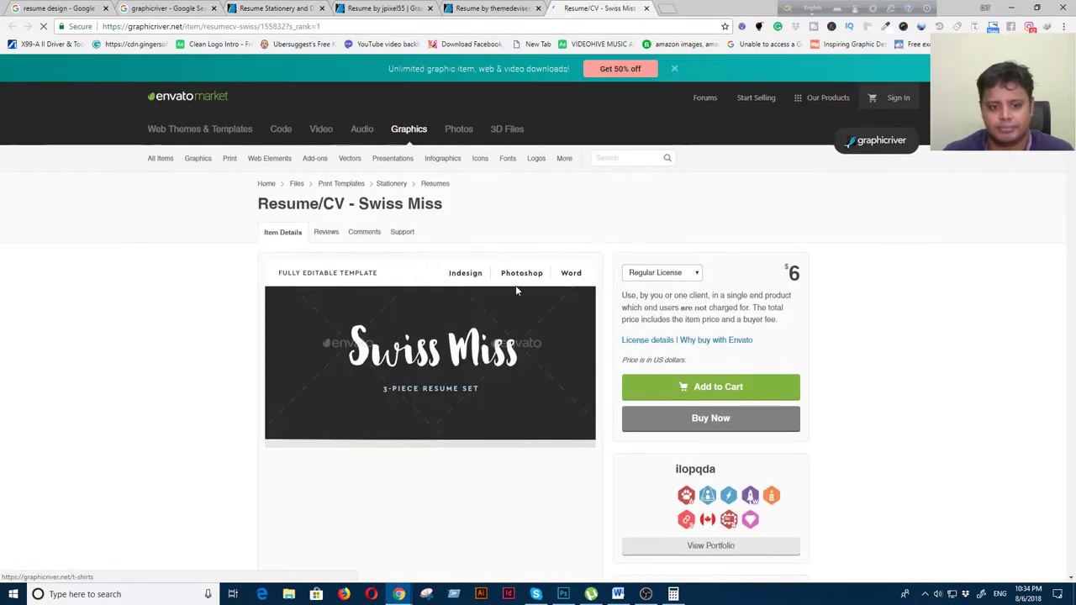
# Review Swiss Miss details: 11,870 sales, created 26 January 11, updated 5 July 18, 8.5x11 print size
pyautogui.scroll(-3, 499, 333)
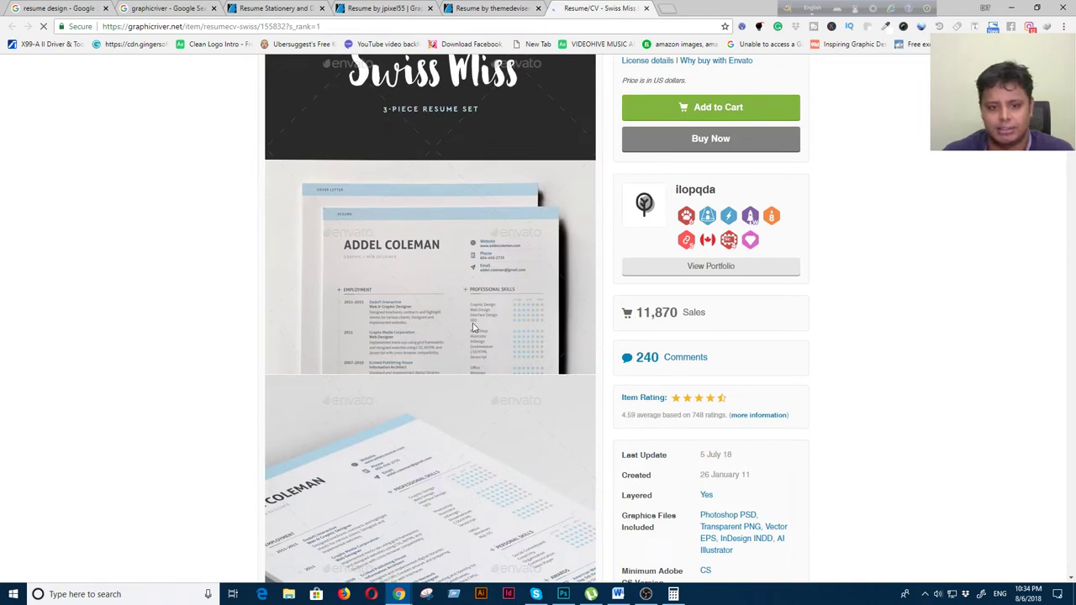
pyautogui.moveTo(638, 313); pyautogui.dragTo(683, 313)
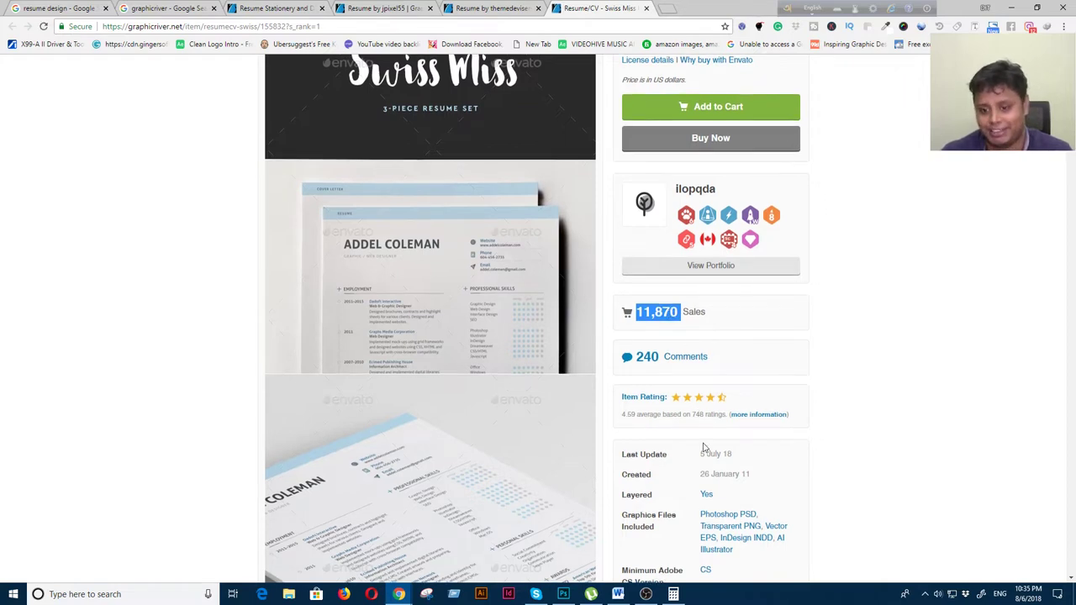
pyautogui.scroll(-1, 703, 446)
pyautogui.moveTo(700, 361); pyautogui.dragTo(761, 367)
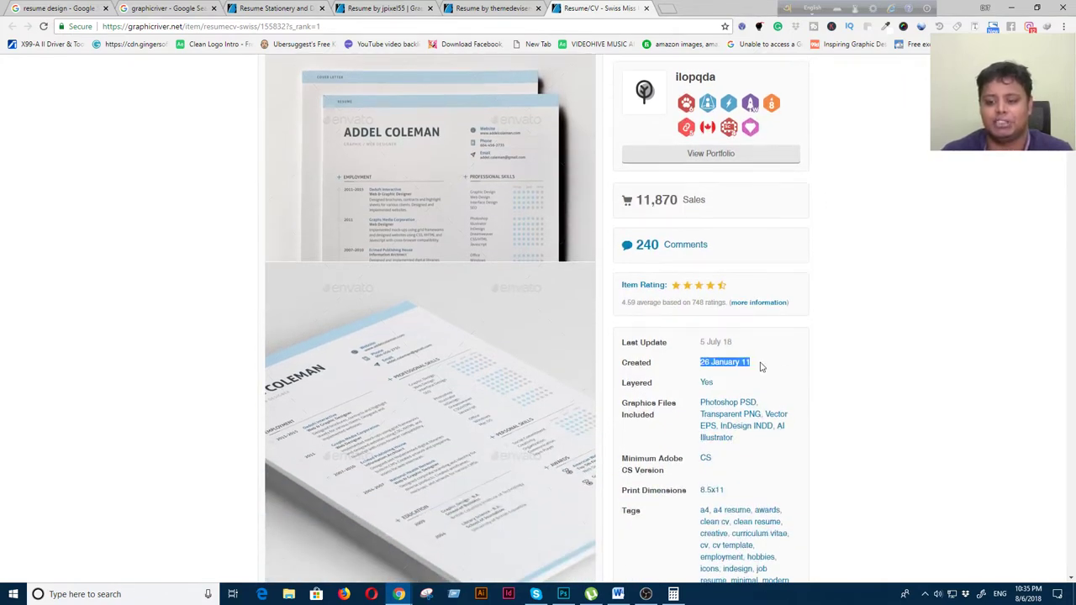
pyautogui.moveTo(702, 343); pyautogui.dragTo(739, 347)
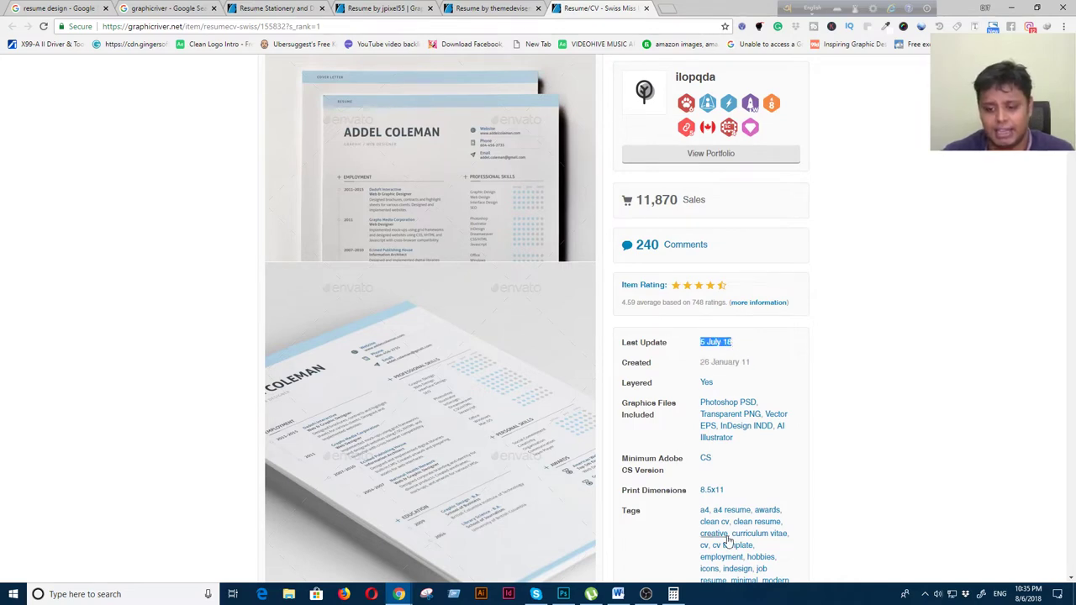
pyautogui.scroll(-1, 719, 514)
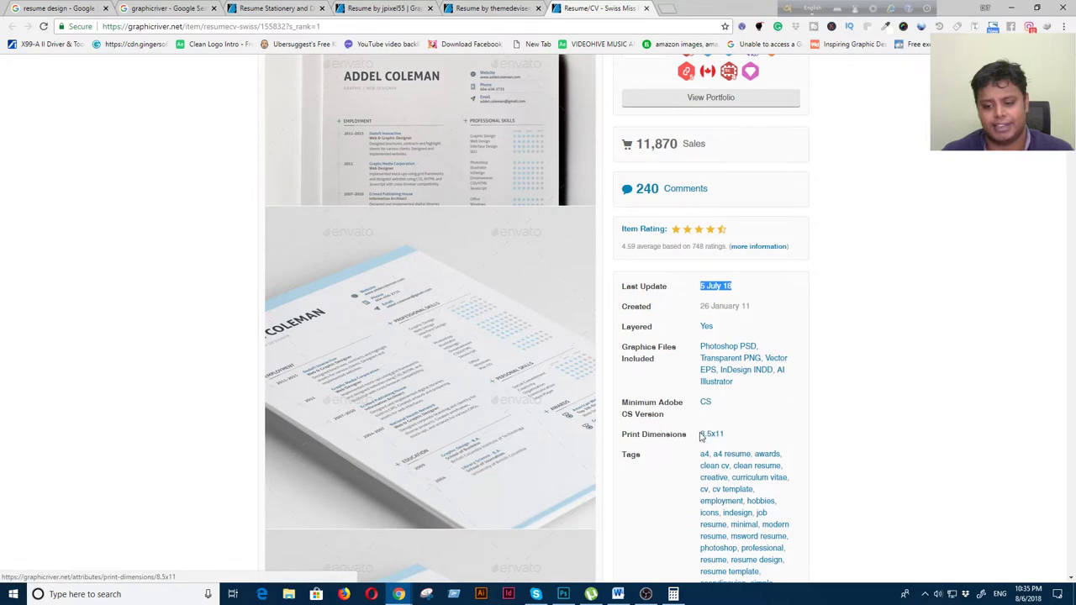
pyautogui.moveTo(699, 433); pyautogui.dragTo(727, 435)
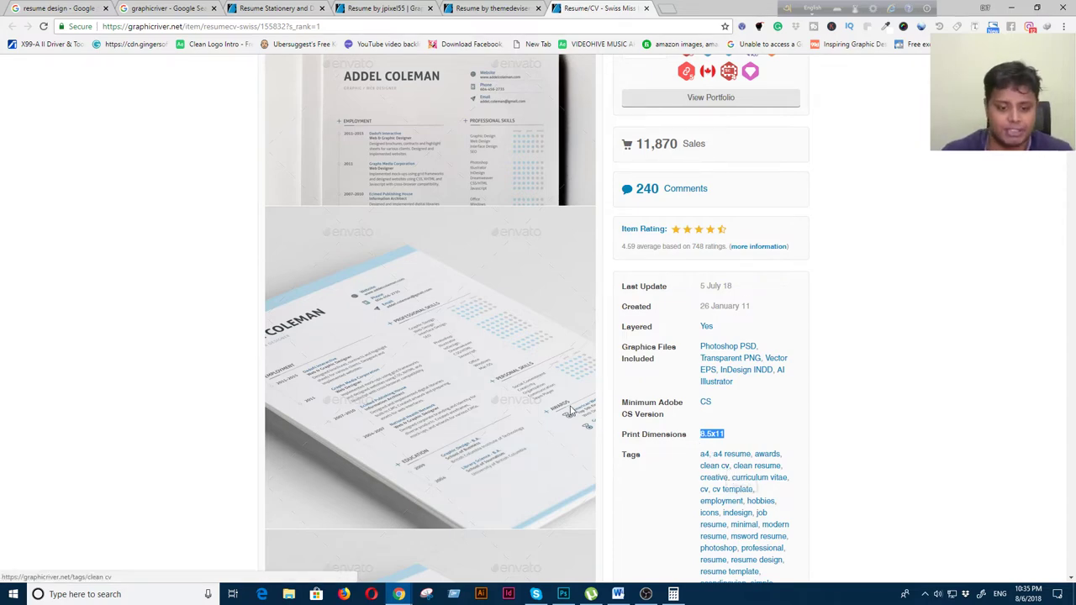
pyautogui.scroll(-3, 562, 407)
pyautogui.scroll(-10, 465, 407)
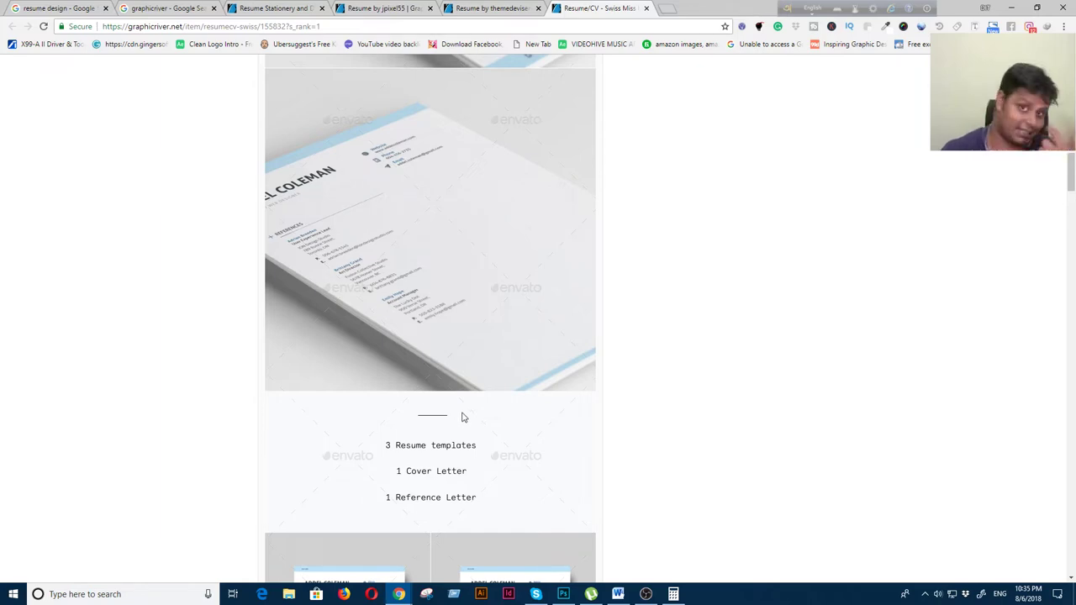
pyautogui.scroll(-15, 458, 408)
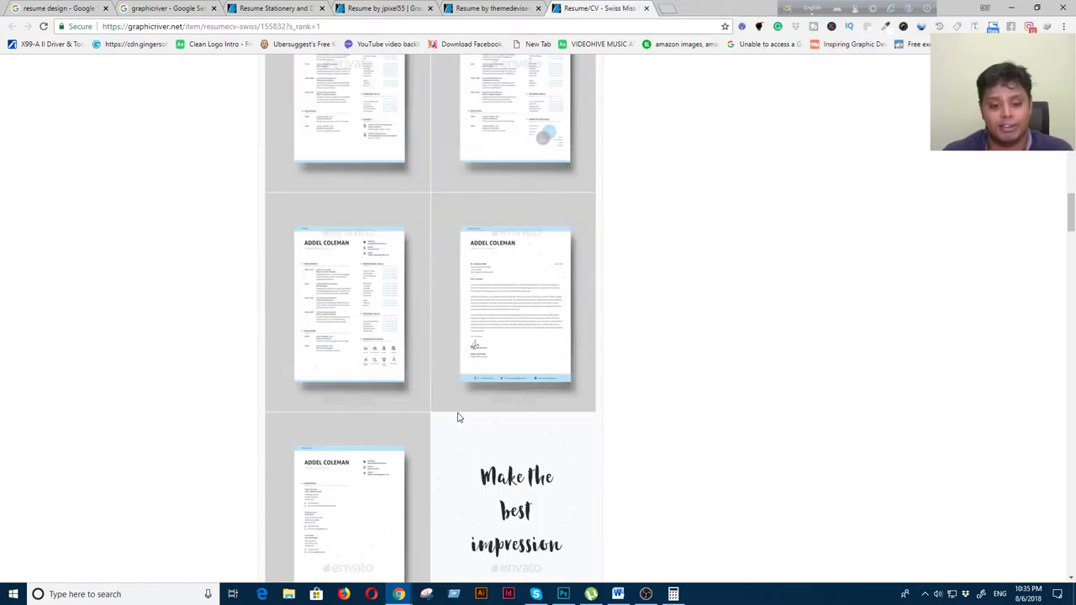
pyautogui.scroll(-10, 457, 416)
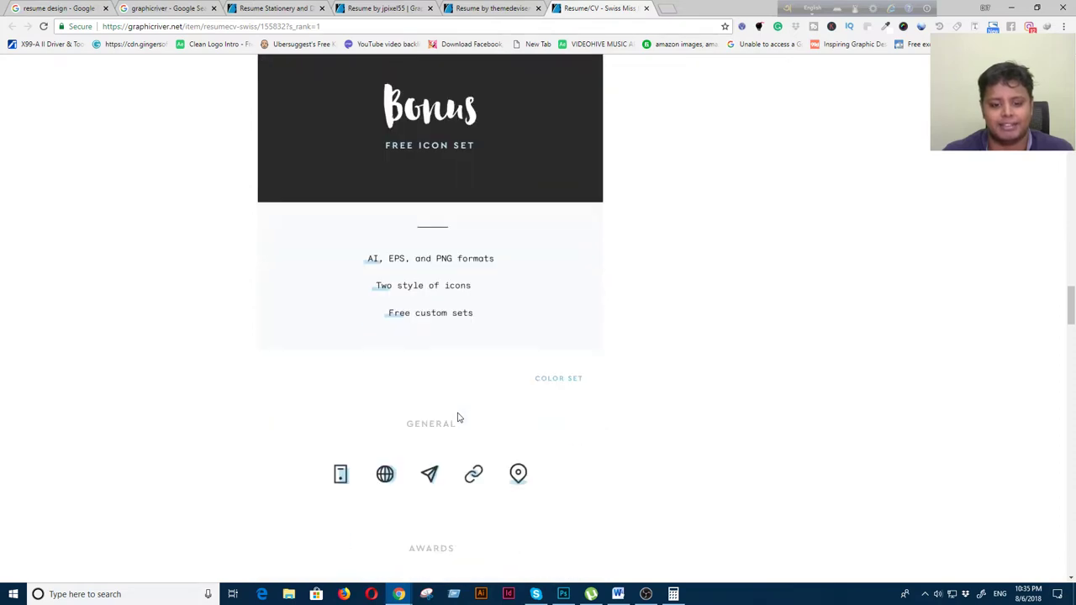
pyautogui.scroll(5, 458, 413)
pyautogui.scroll(20, 458, 414)
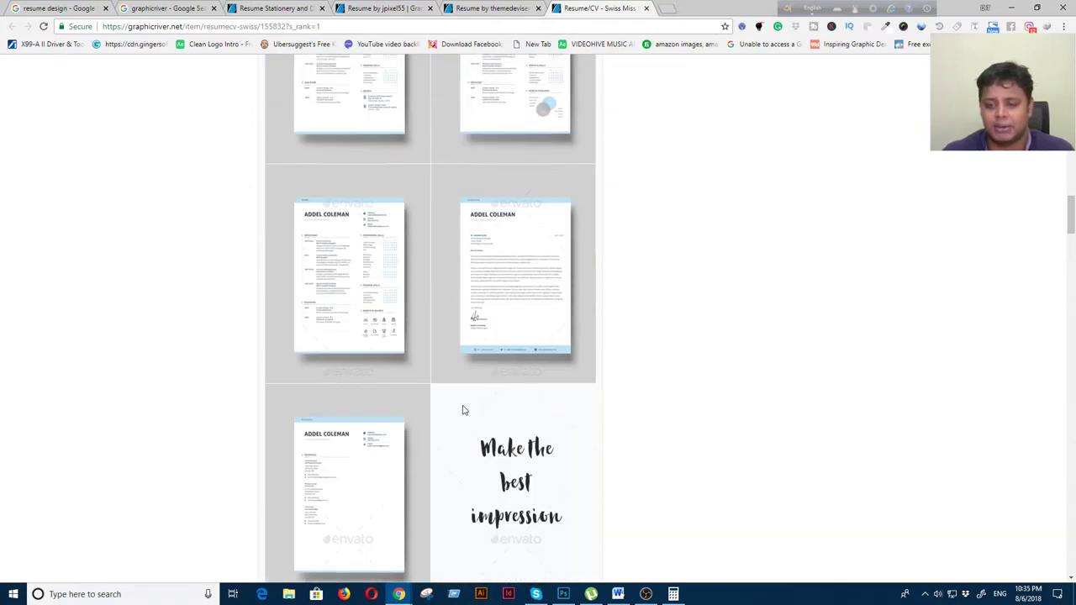
pyautogui.scroll(3, 462, 409)
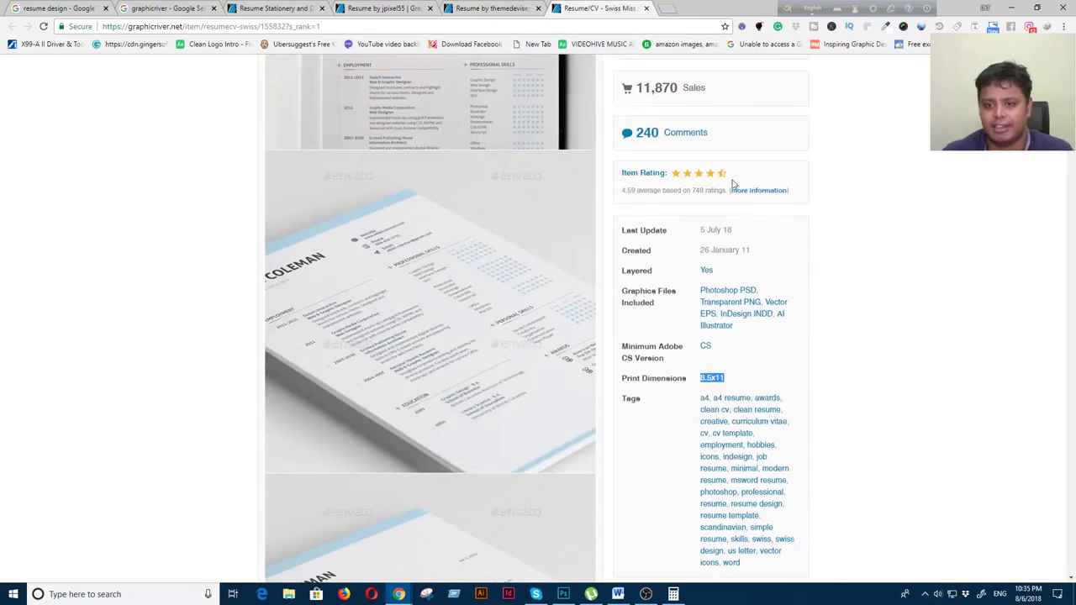
pyautogui.scroll(2, 681, 305)
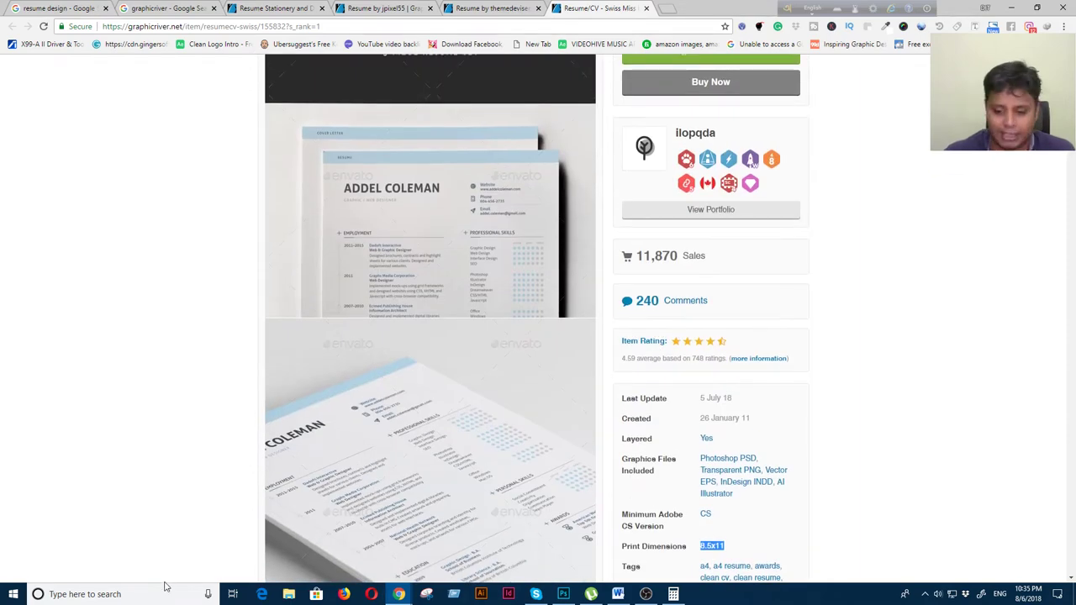
# Clear Calculator and compute 11,870 × 3 = 35,610
pyautogui.click(673, 594)
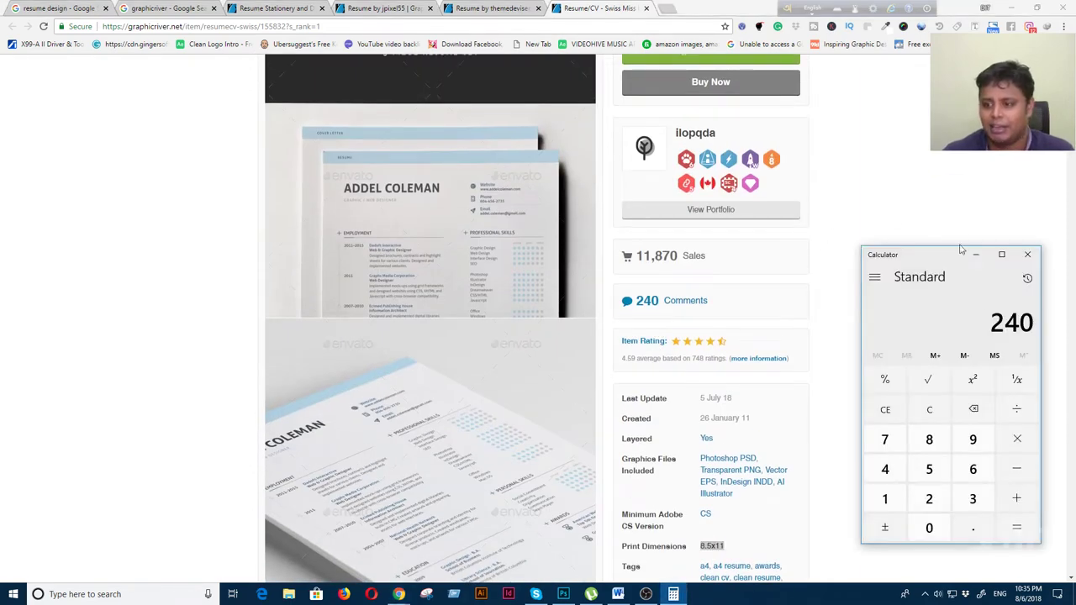
pyautogui.click(928, 410)
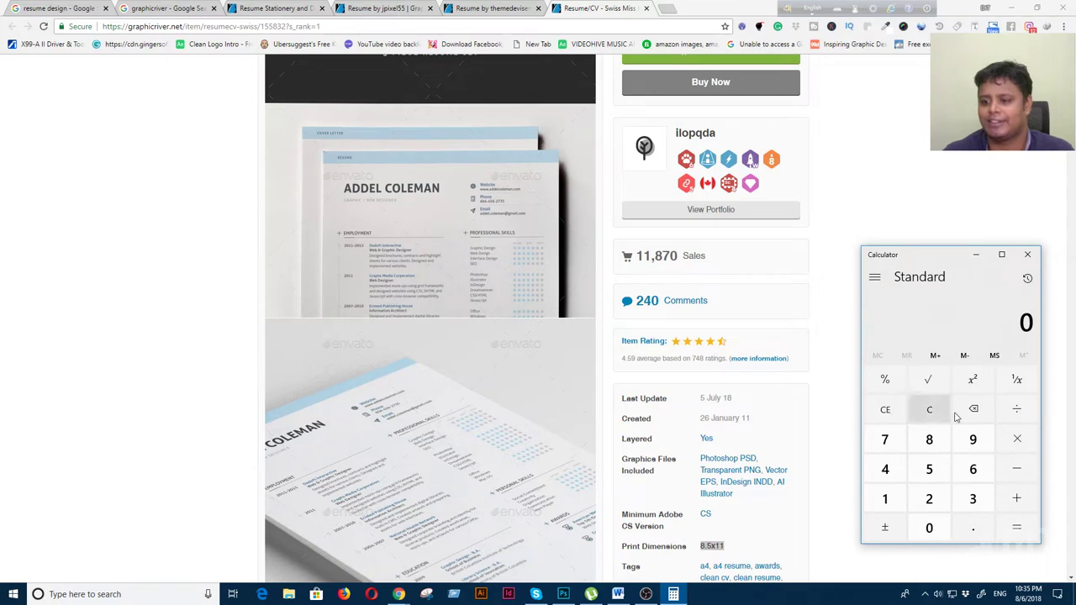
pyautogui.write('11')
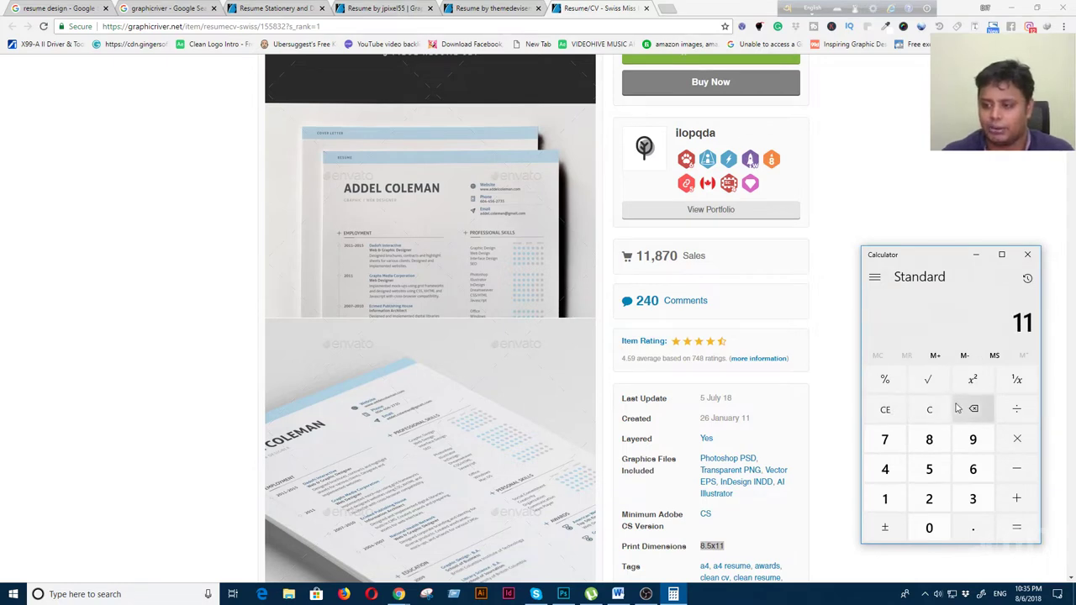
pyautogui.write(',870')
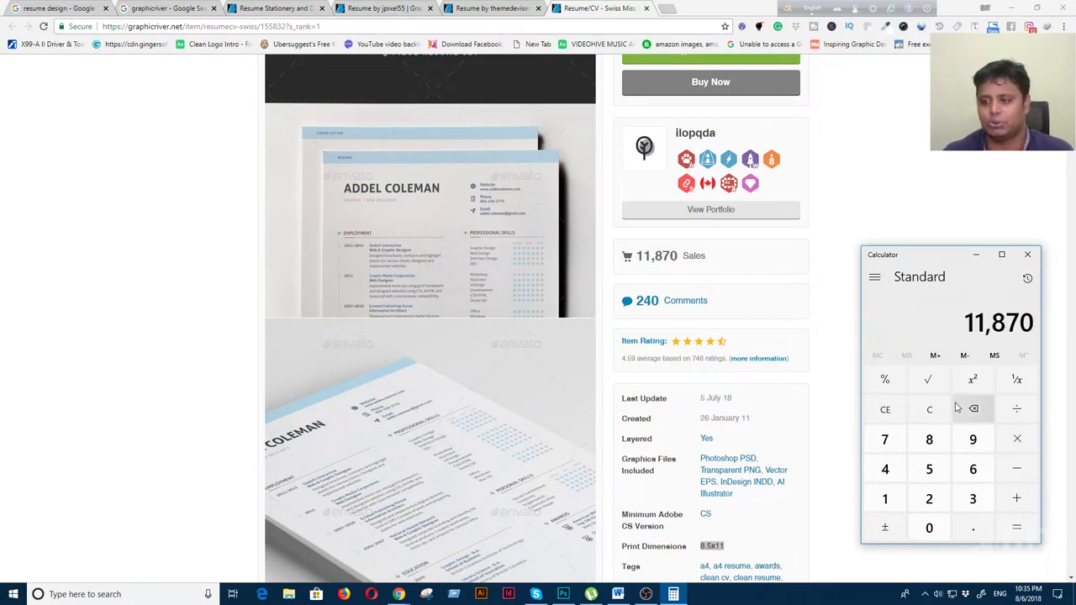
pyautogui.press('*')
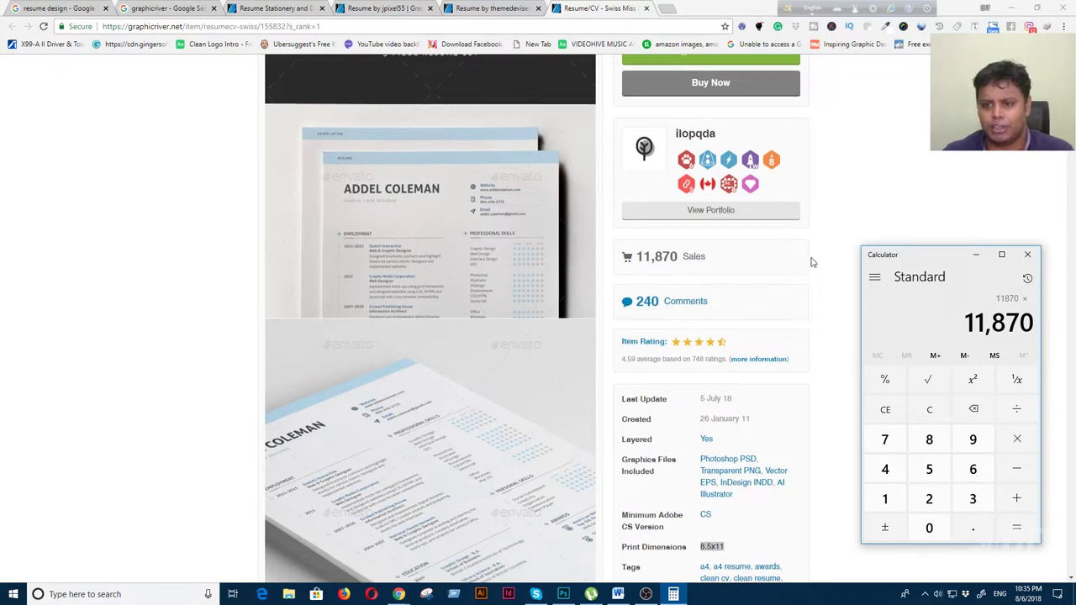
pyautogui.scroll(2, 810, 263)
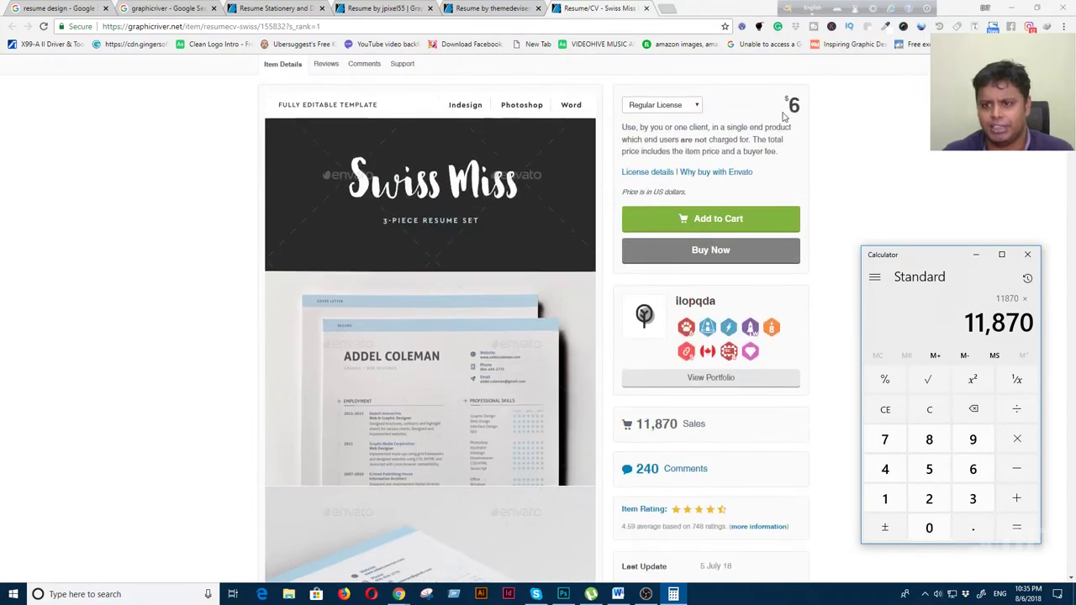
pyautogui.click(972, 500)
pyautogui.press('Return')
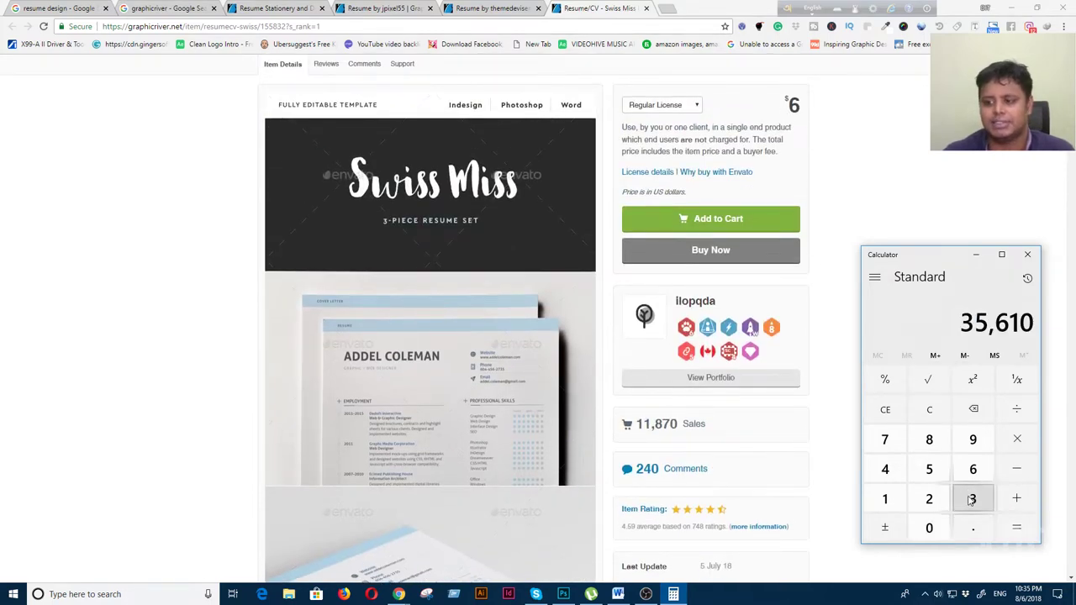
# Multiply 35,610 by 82 to get 2,920,020, then close Calculator
pyautogui.click(1016, 412)
pyautogui.click(928, 438)
pyautogui.click(929, 499)
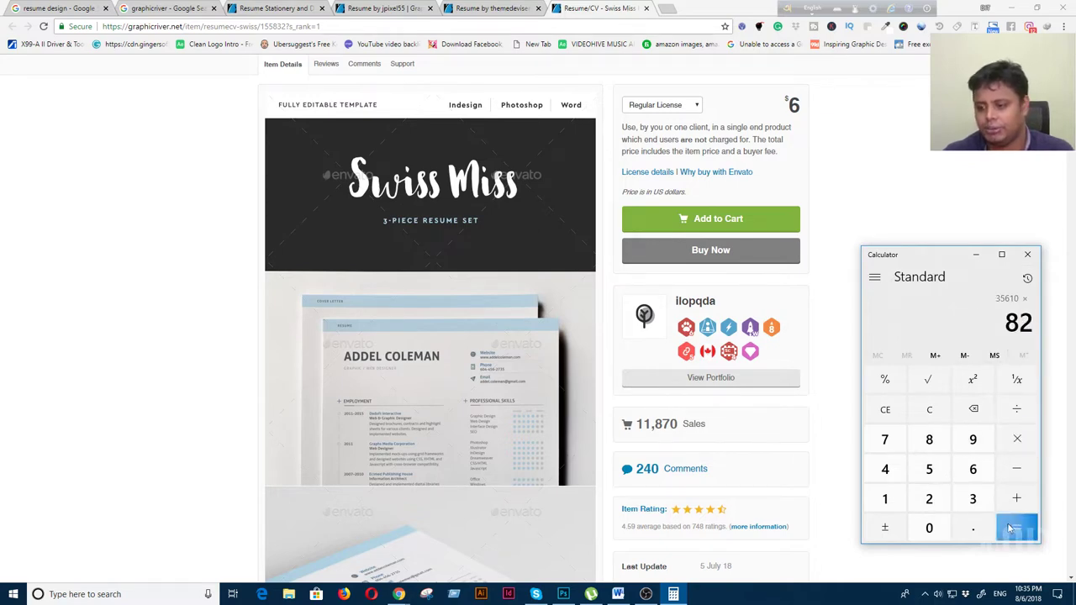
pyautogui.click(1010, 528)
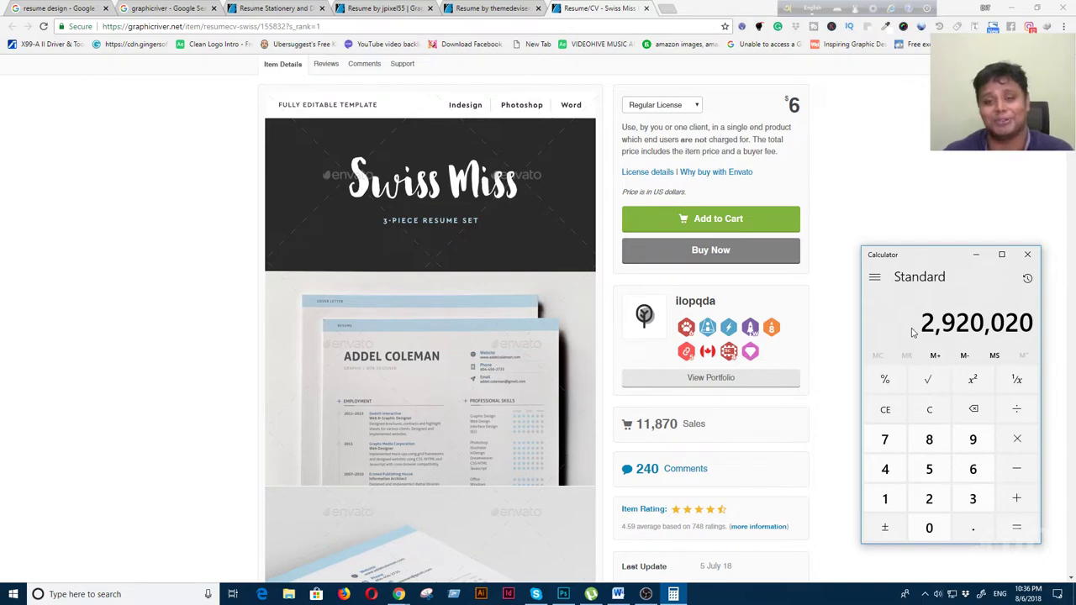
pyautogui.scroll(3, 635, 294)
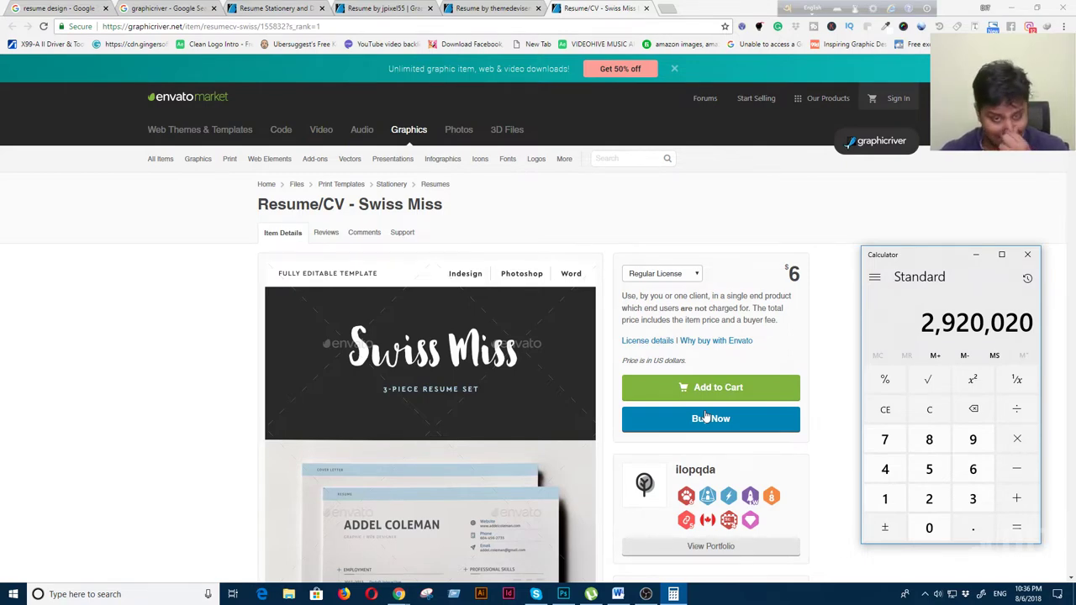
pyautogui.scroll(-3, 496, 538)
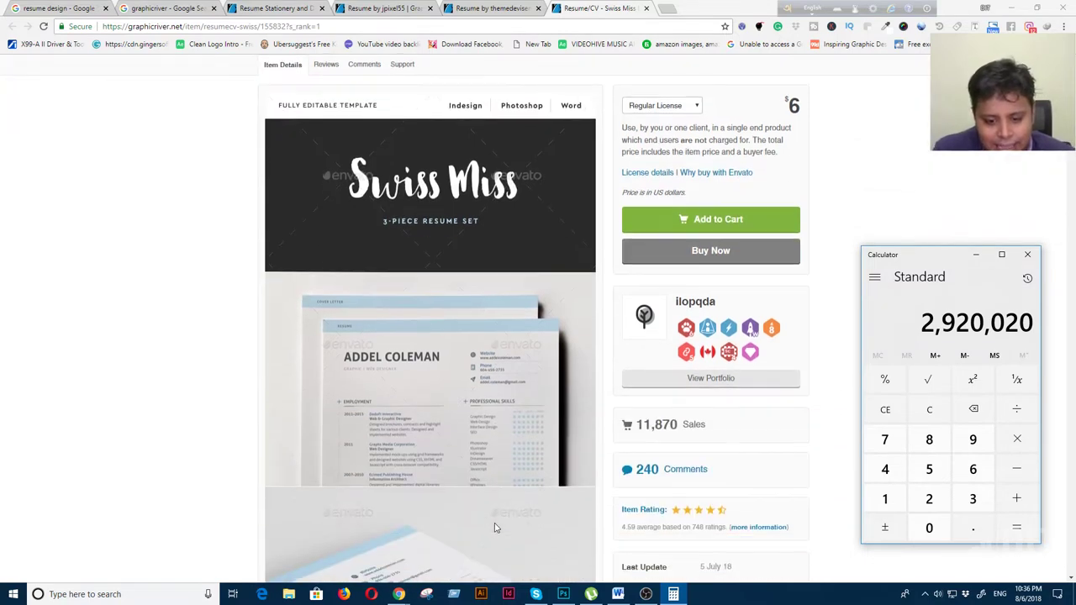
pyautogui.click(1027, 254)
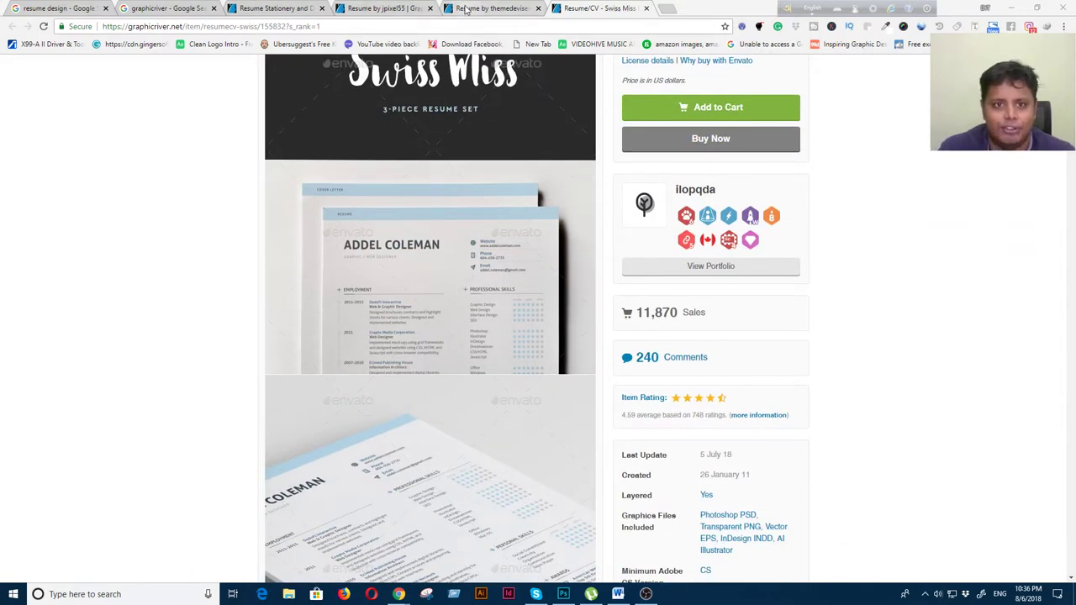
# Go back to the resume search results and open th_studio's Clean Resume/CV in a new tab
pyautogui.click(479, 7)
pyautogui.click(366, 7)
pyautogui.click(268, 8)
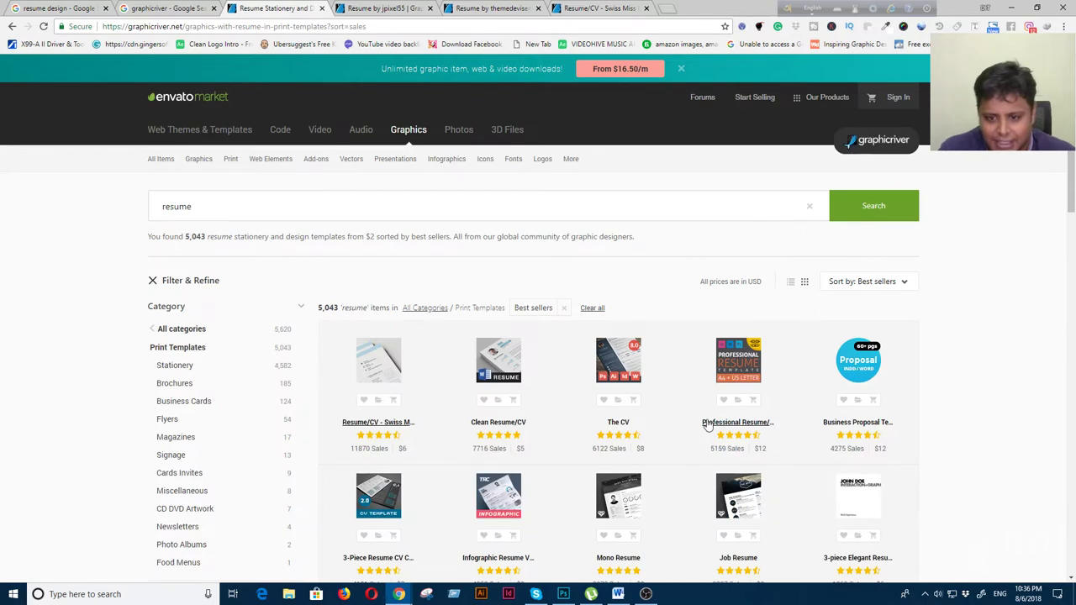
pyautogui.scroll(-2, 709, 420)
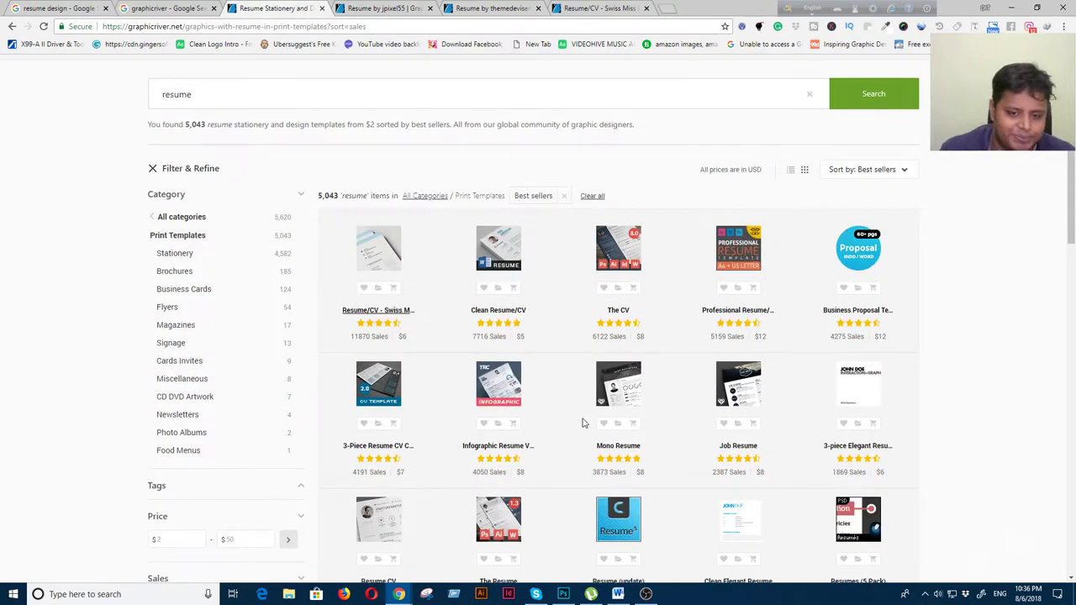
pyautogui.rightClick(498, 309)
pyautogui.click(513, 317)
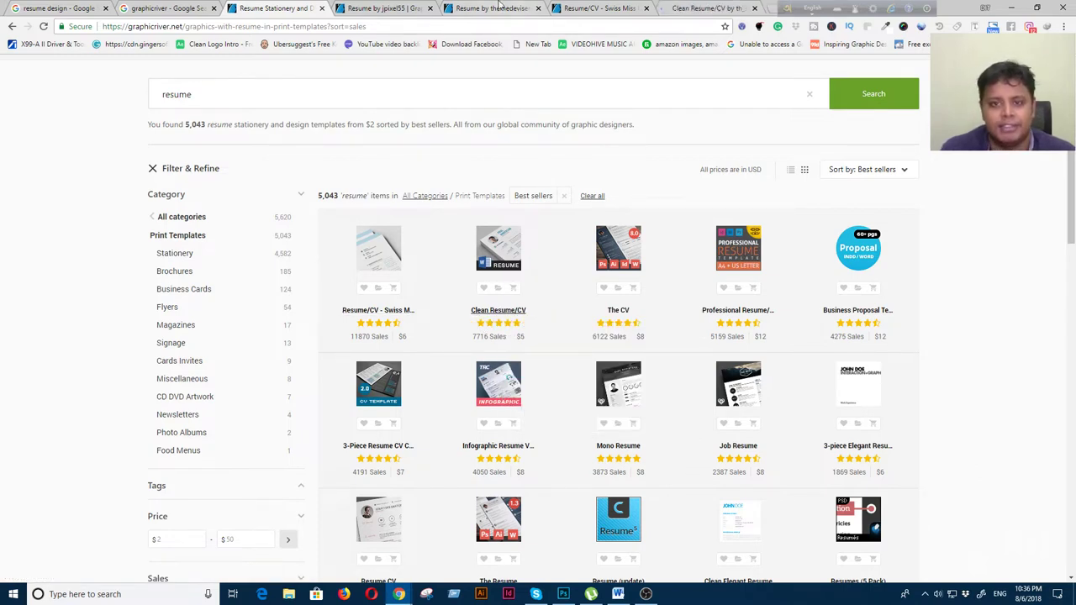
pyautogui.click(698, 8)
# Review the Clean Resume/CV page: $5, 7,717 sales, created 29 April 15
pyautogui.scroll(-3, 743, 492)
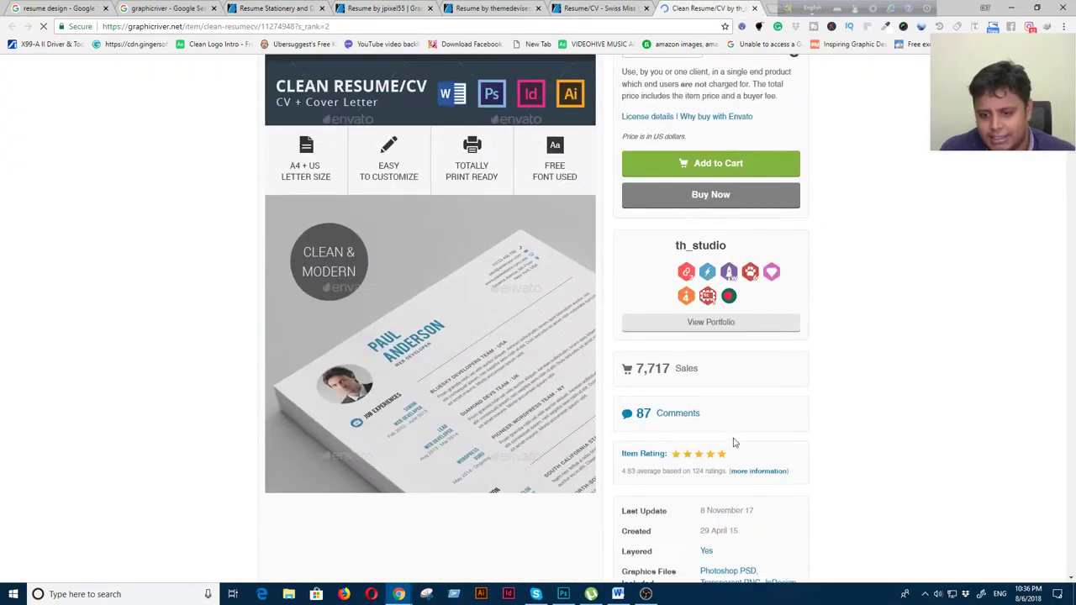
pyautogui.scroll(-3, 732, 439)
pyautogui.scroll(2, 713, 392)
pyautogui.moveTo(729, 189)
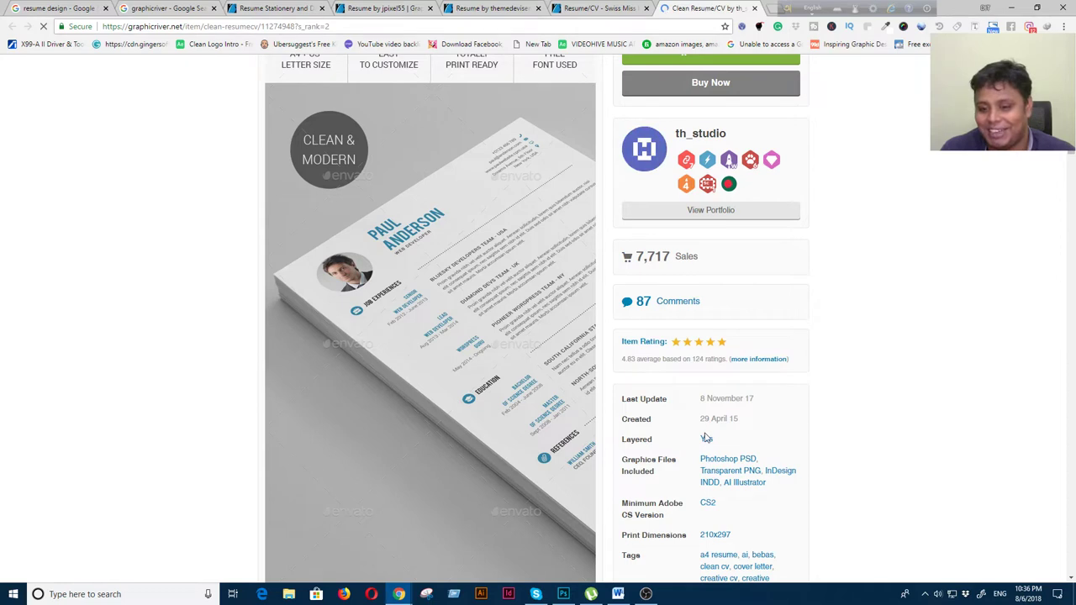
pyautogui.moveTo(702, 418); pyautogui.dragTo(747, 422)
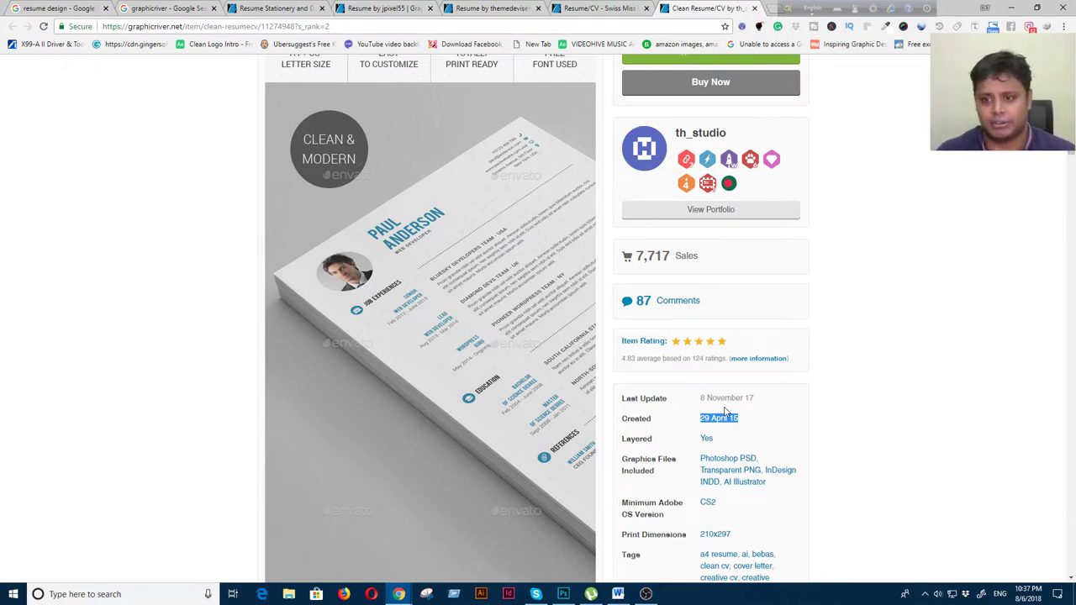
pyautogui.scroll(4, 725, 410)
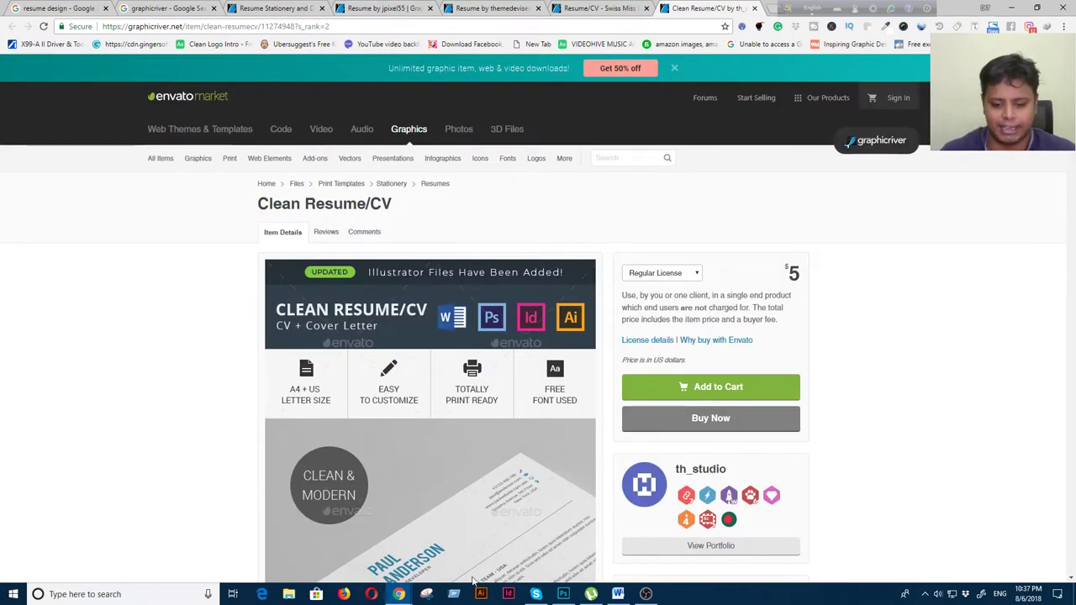
pyautogui.click(102, 591)
# In Calculator compute 7717 × 2.5 = 19,292.5, then × 82 for 1,581,985
pyautogui.write('cal')
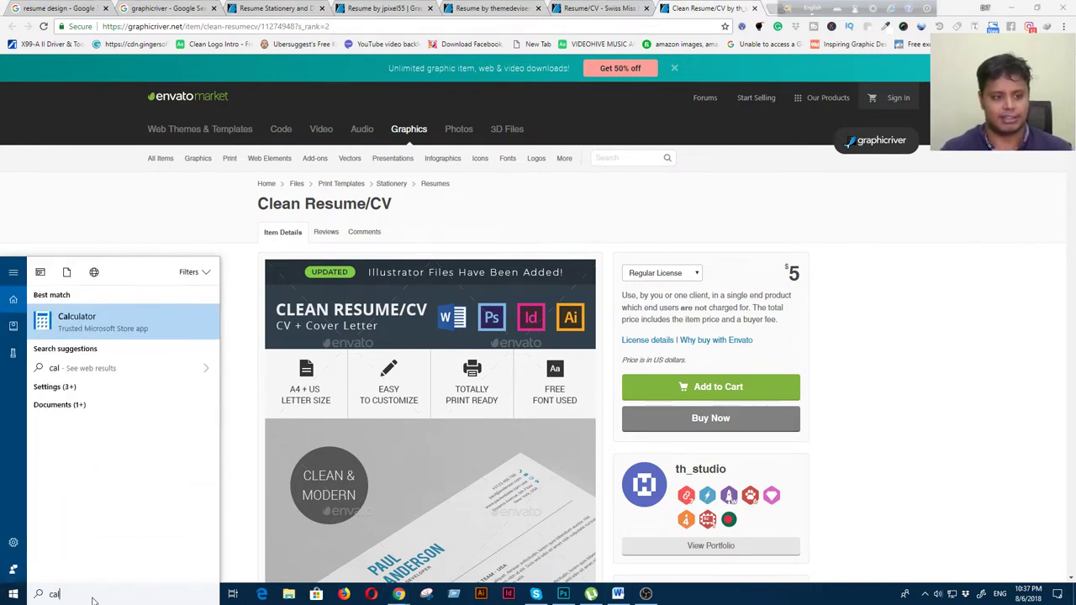
pyautogui.press('Return')
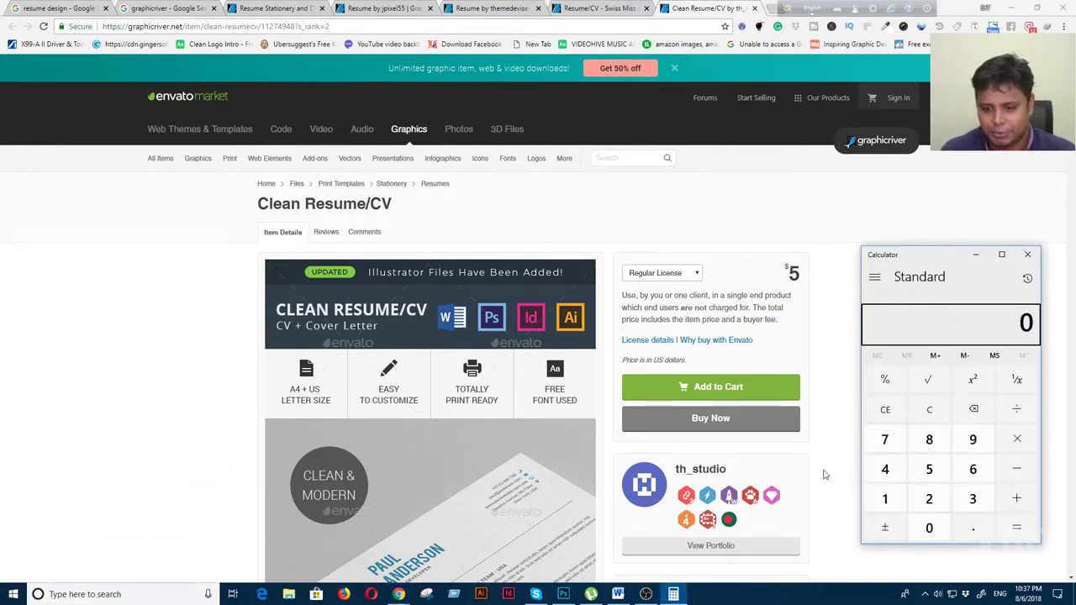
pyautogui.scroll(-2, 824, 473)
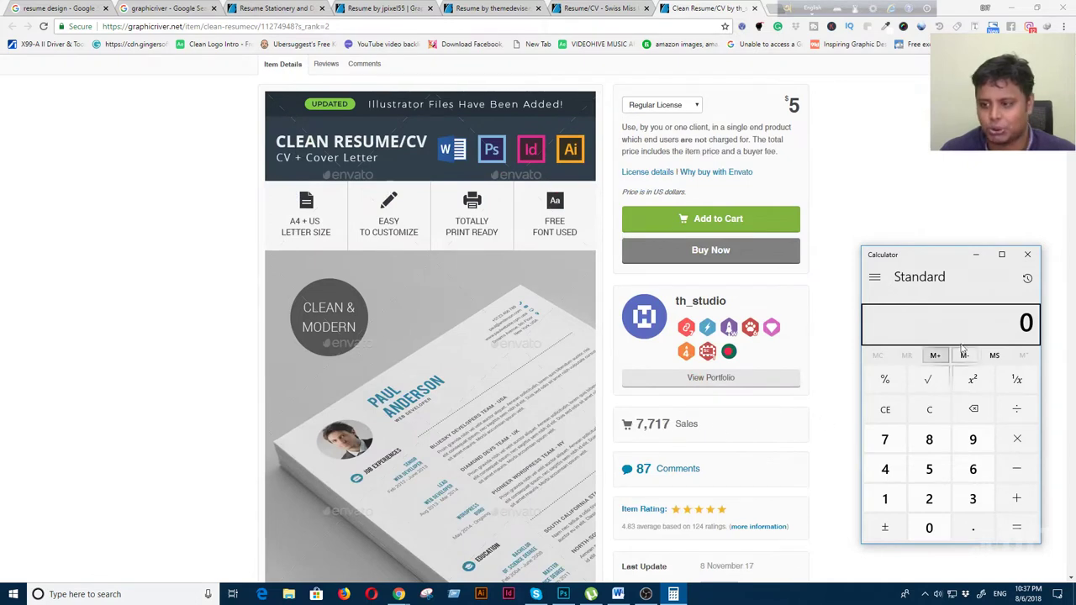
pyautogui.write('77')
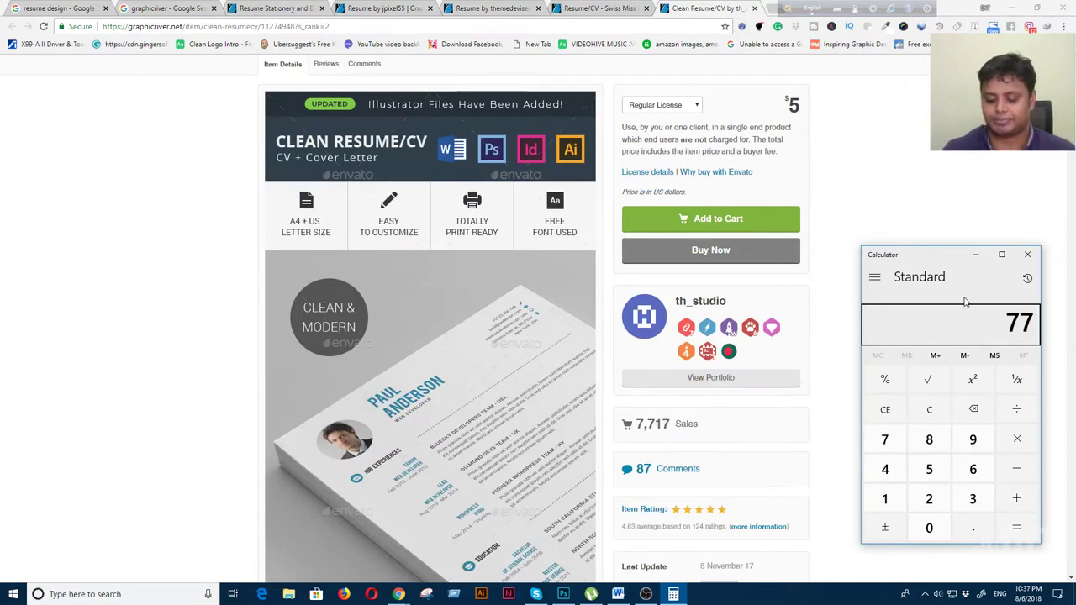
pyautogui.write('17')
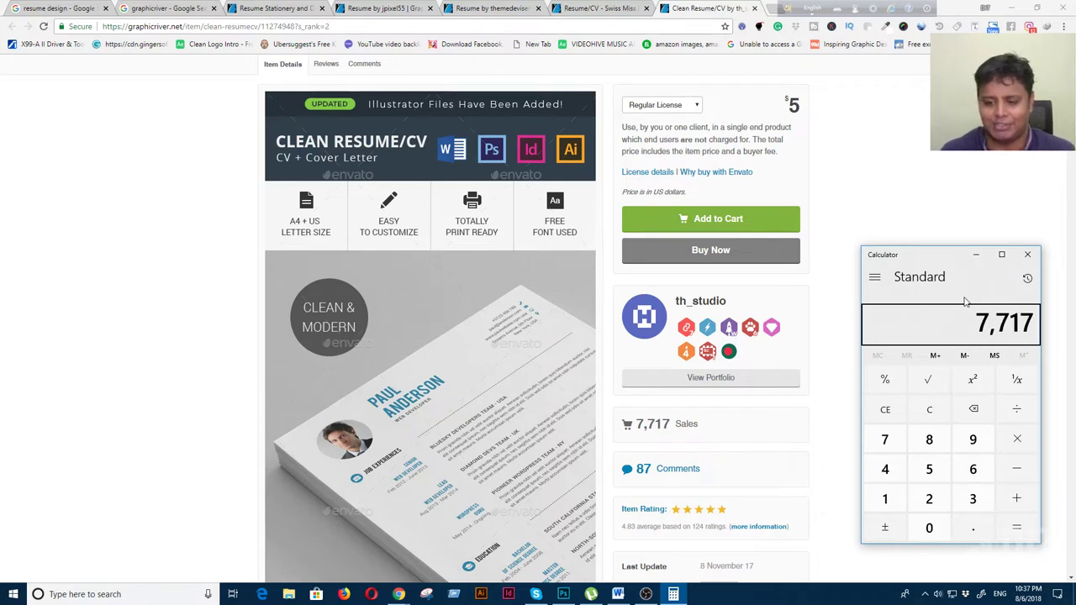
pyautogui.write('*2.5')
pyautogui.press('Return')
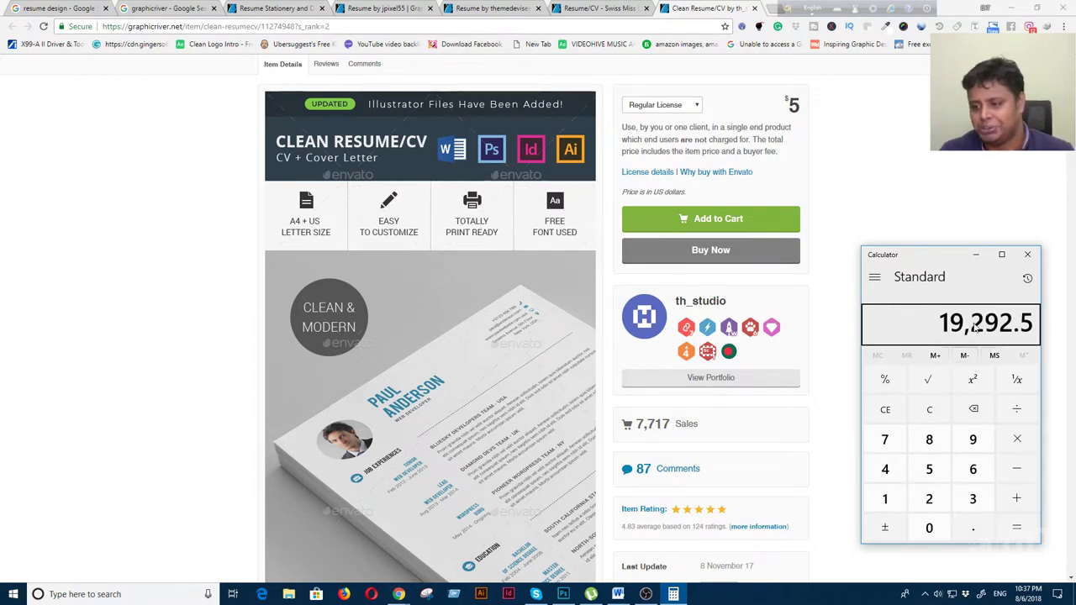
pyautogui.click(1017, 439)
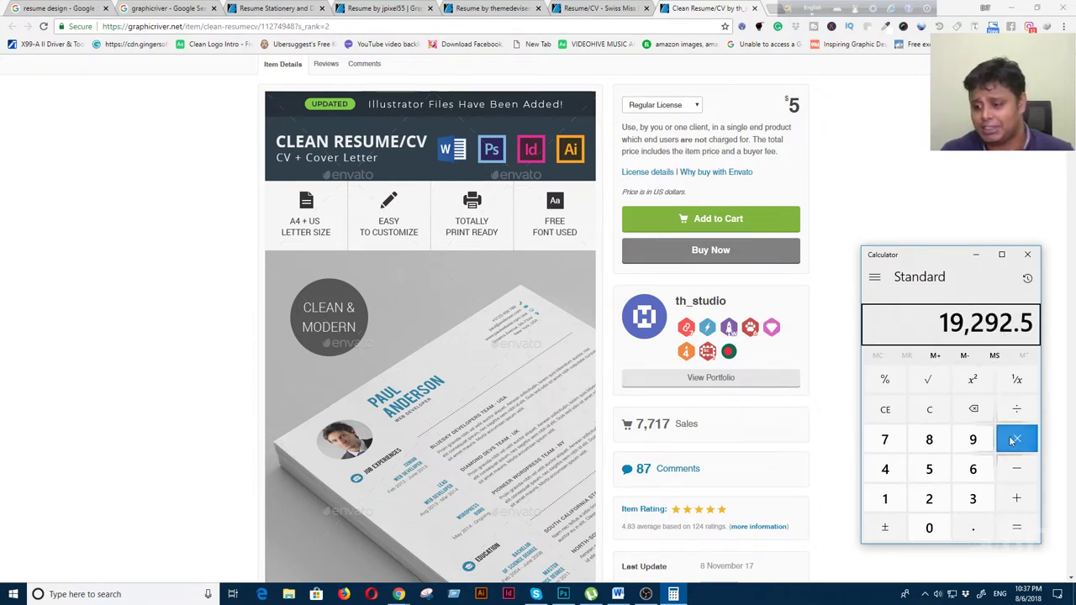
pyautogui.click(937, 443)
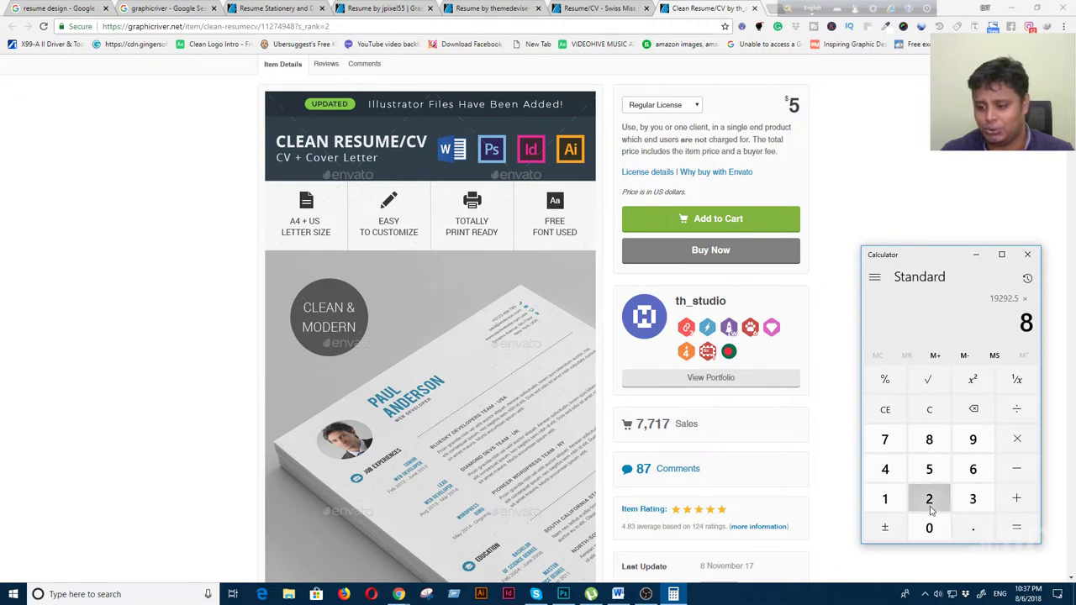
pyautogui.click(928, 499)
pyautogui.click(1016, 527)
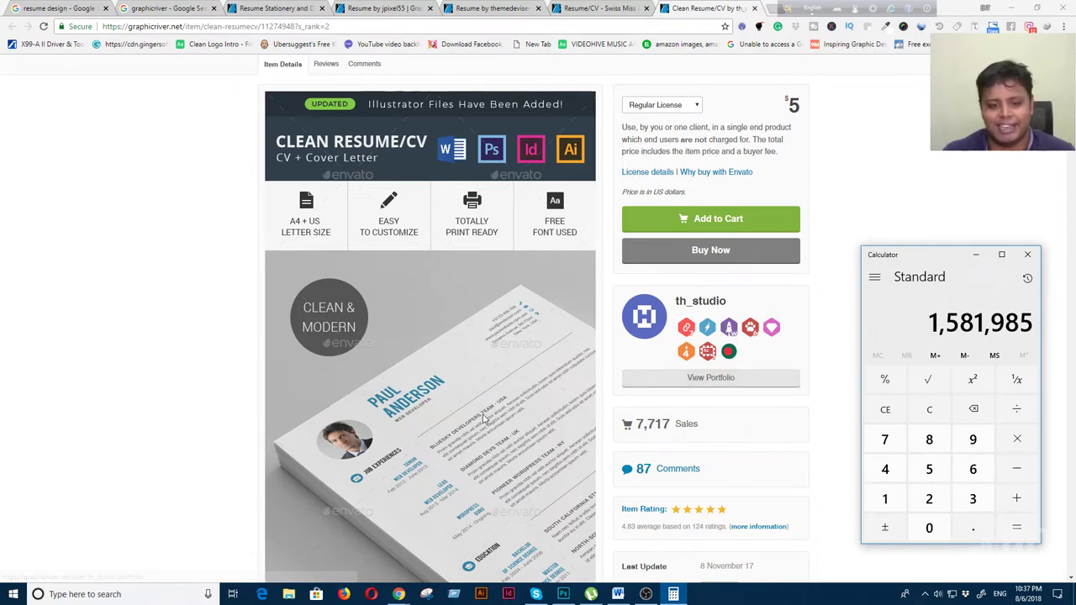
pyautogui.scroll(-3, 496, 409)
pyautogui.scroll(-1, 483, 404)
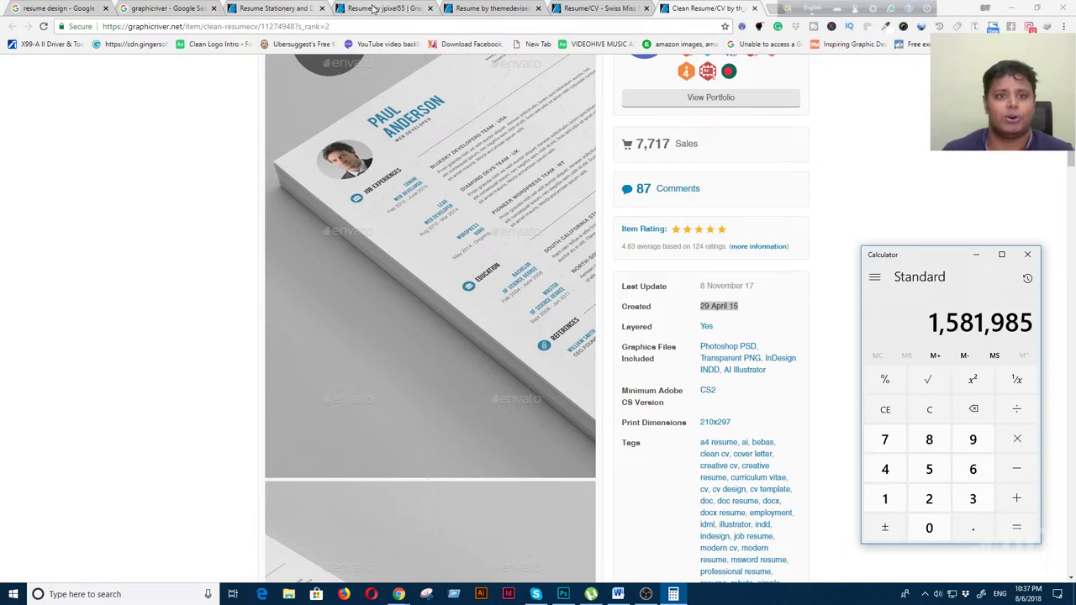
# Go to the Swiss Miss resume page and open its preview thumbnail in a new tab
pyautogui.click(374, 8)
pyautogui.click(495, 8)
pyautogui.click(571, 15)
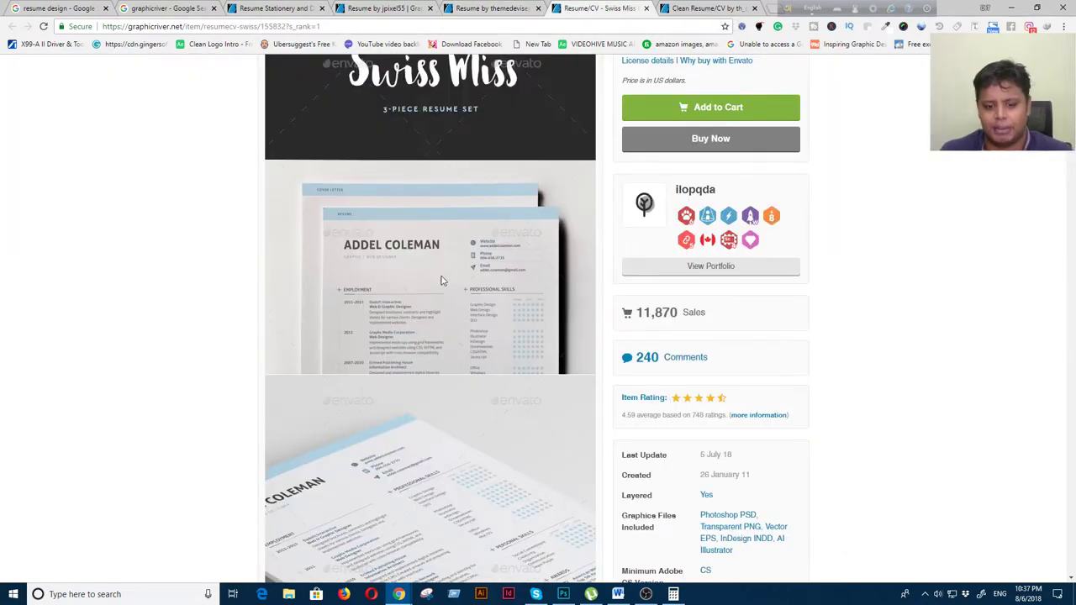
pyautogui.scroll(-9, 504, 367)
pyautogui.scroll(-3, 504, 370)
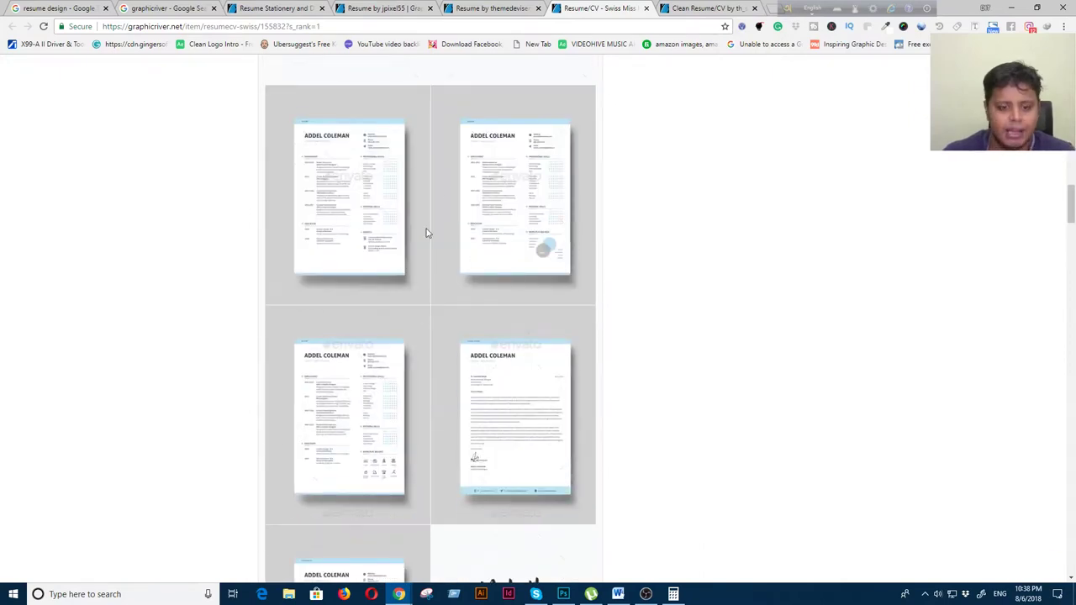
pyautogui.rightClick(351, 192)
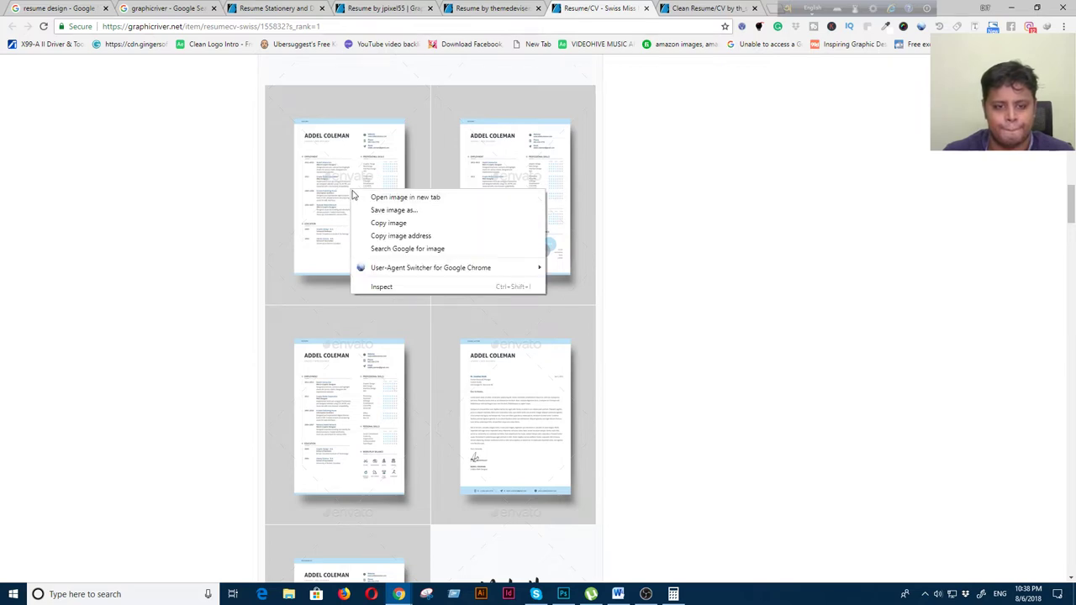
pyautogui.click(380, 198)
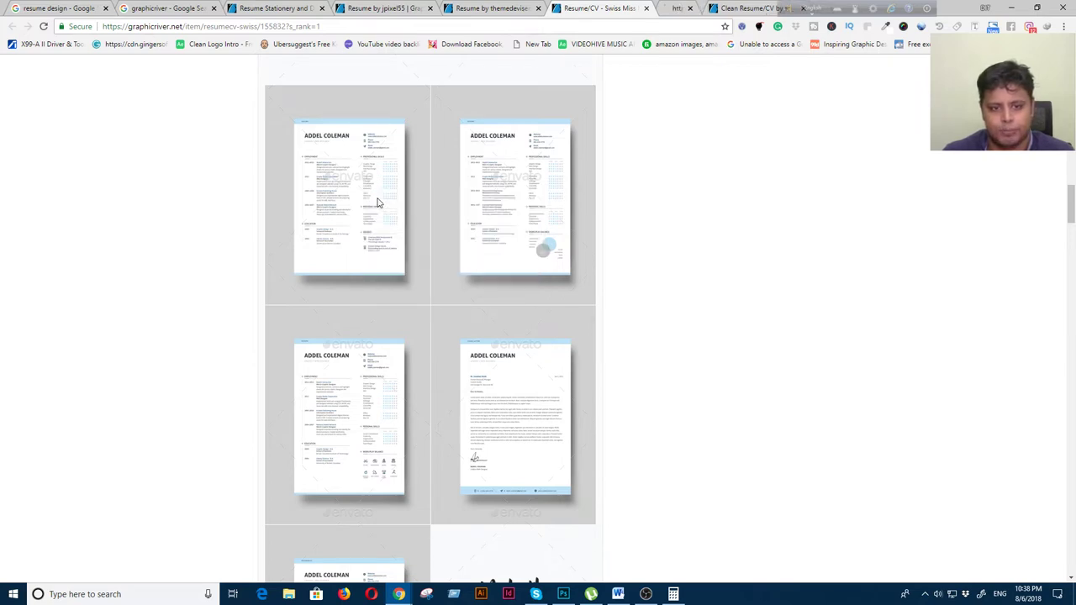
pyautogui.click(709, 10)
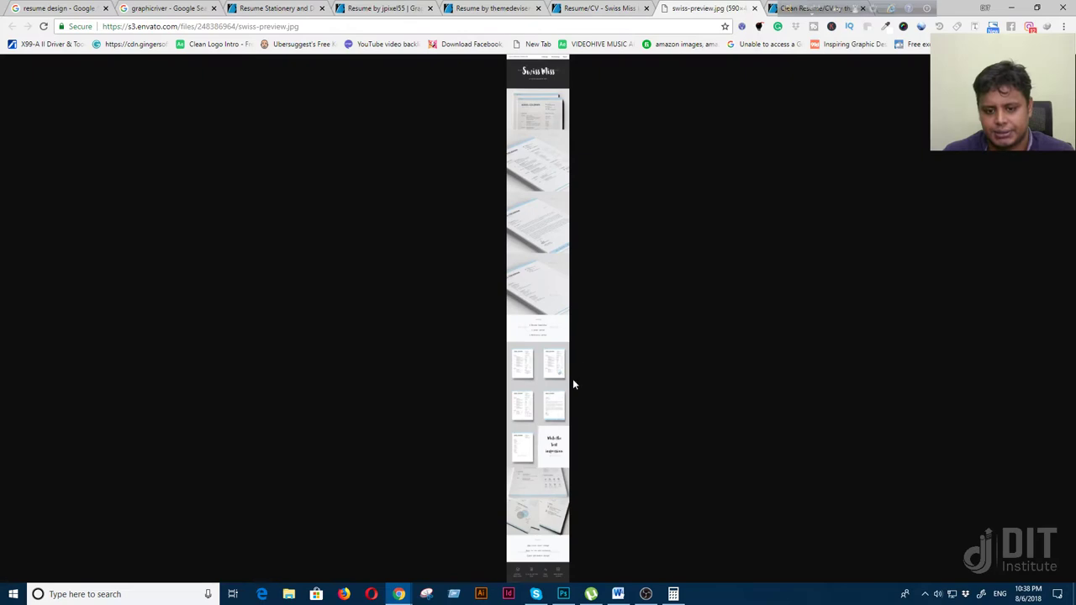
# Start saving swiss-preview.jpg and browse up to the Photoshop live class folder
pyautogui.rightClick(542, 361)
pyautogui.click(583, 385)
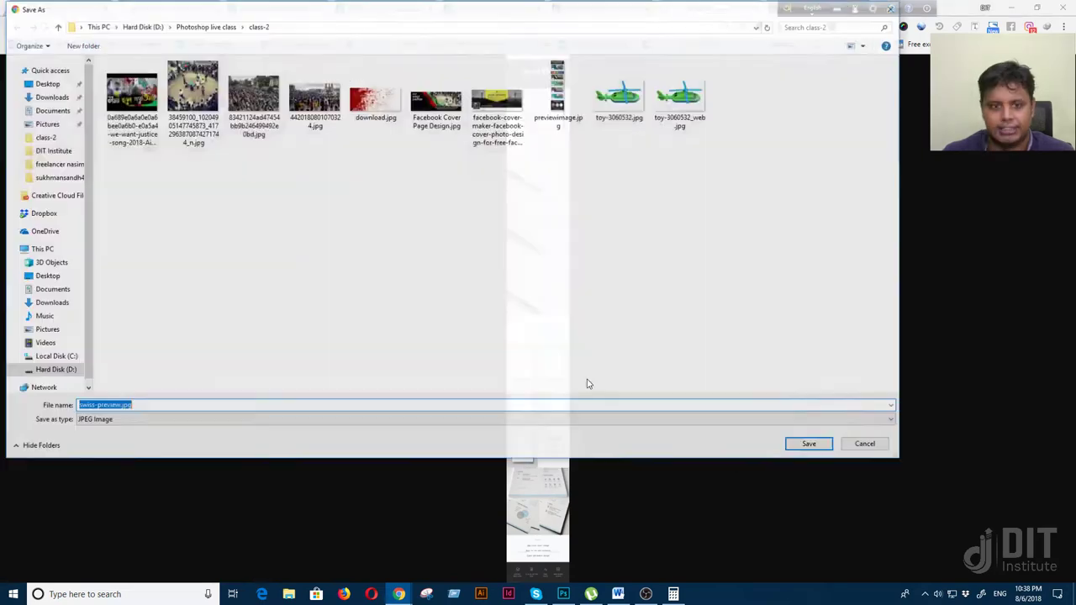
pyautogui.click(216, 26)
# Create a 'Resume Design' folder there and save the image into it
pyautogui.rightClick(136, 177)
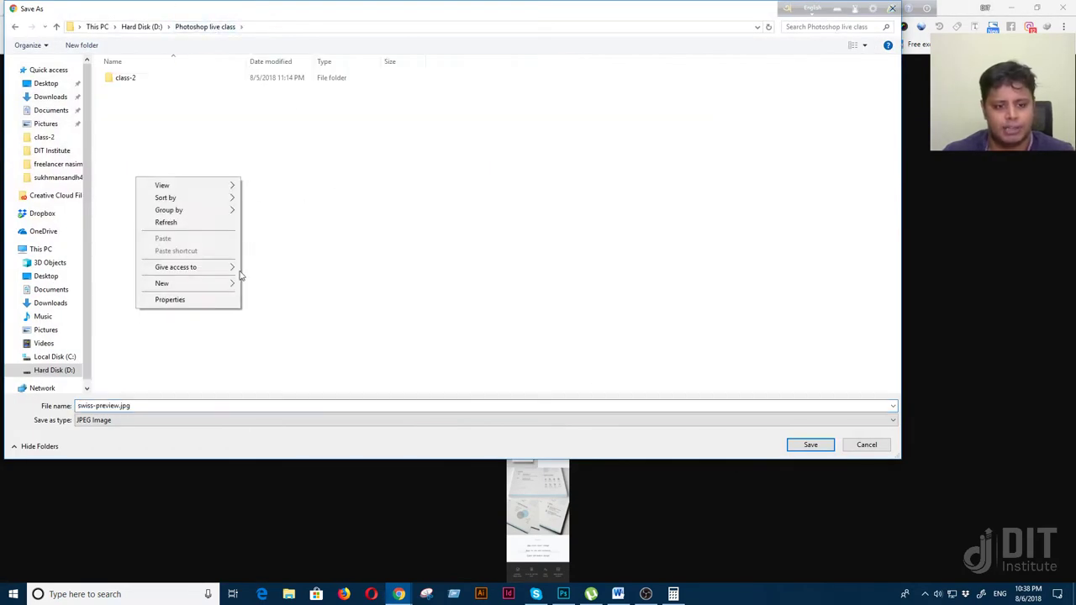
pyautogui.moveTo(229, 289)
pyautogui.click(277, 284)
pyautogui.write('R')
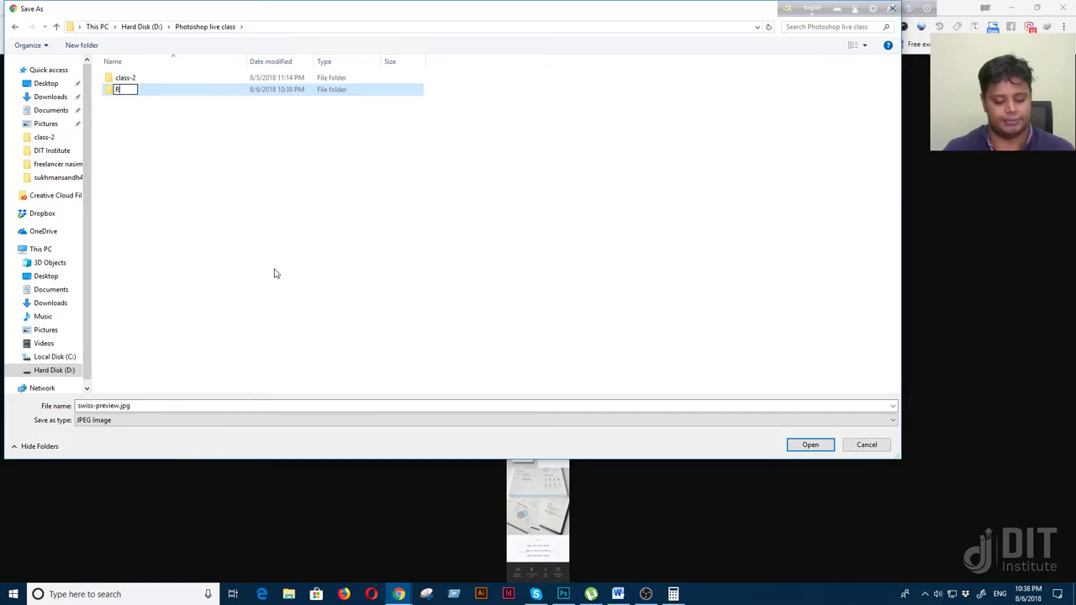
pyautogui.write('esume Design')
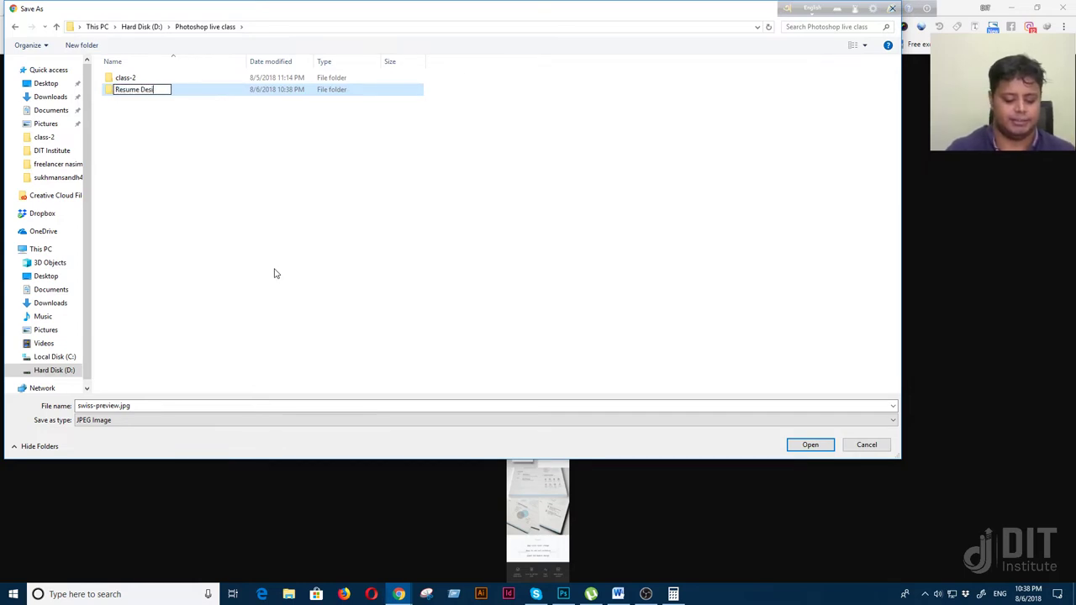
pyautogui.press('Return')
pyautogui.press('Return')
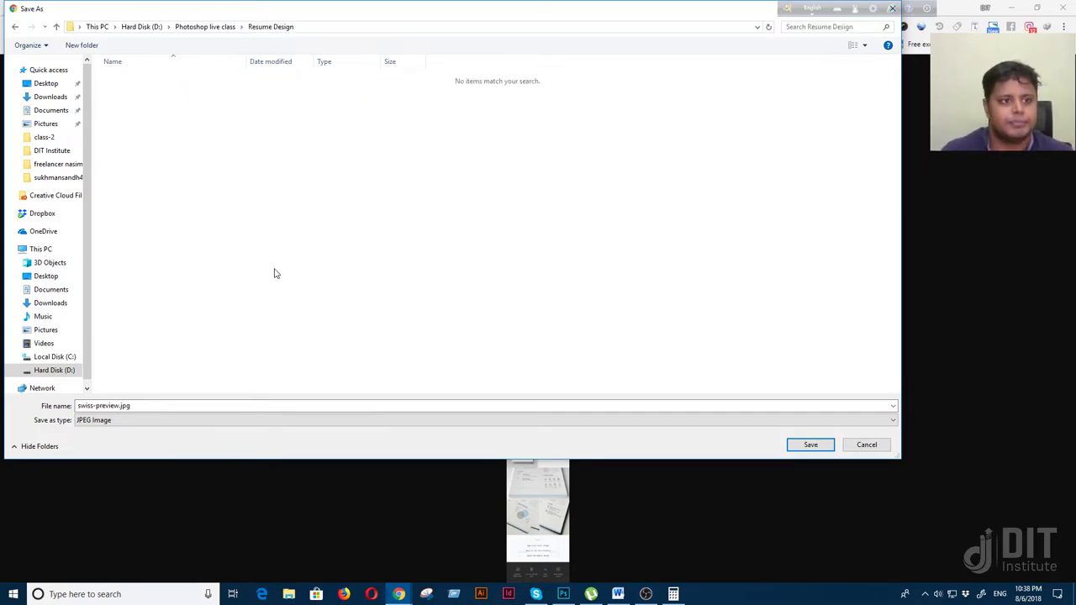
pyautogui.click(810, 445)
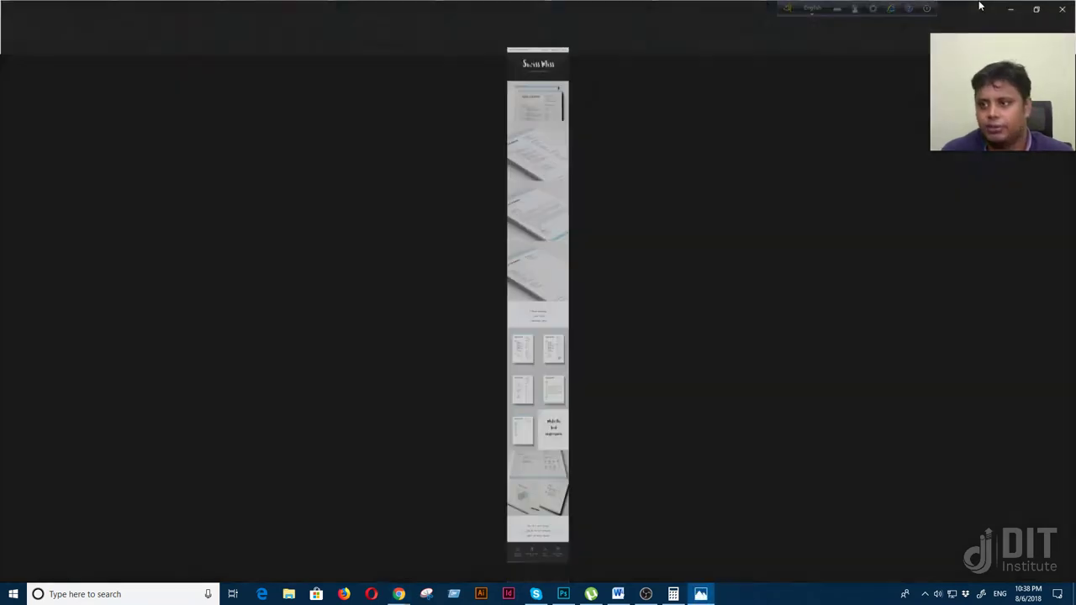
# Close the Photos viewer, highlight Swiss Miss's 8.5x11 print dimensions, and open a new tab
pyautogui.click(1063, 9)
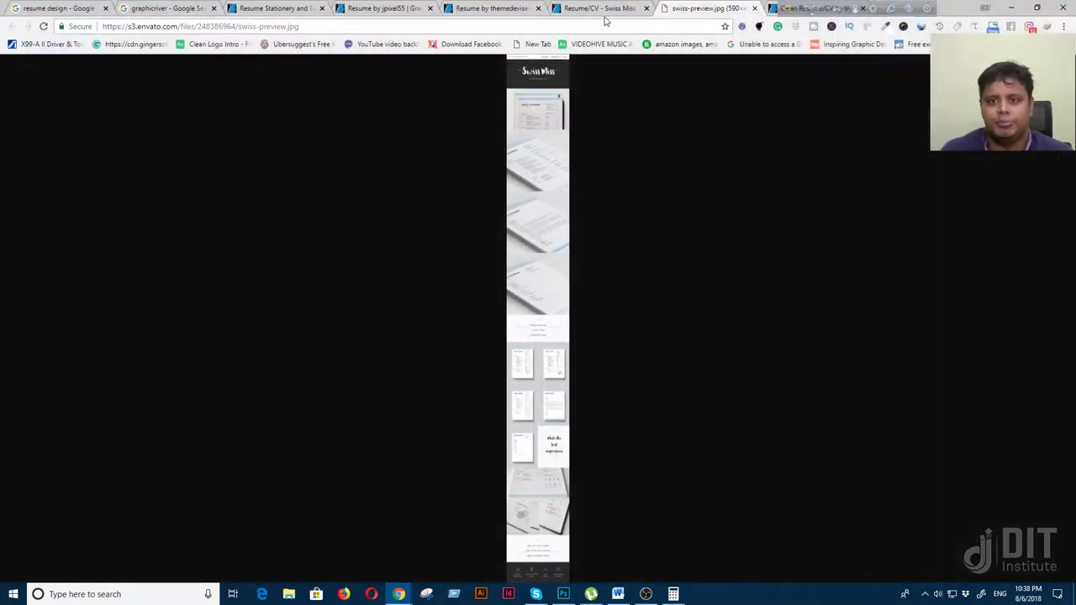
pyautogui.click(599, 9)
pyautogui.scroll(-15, 621, 404)
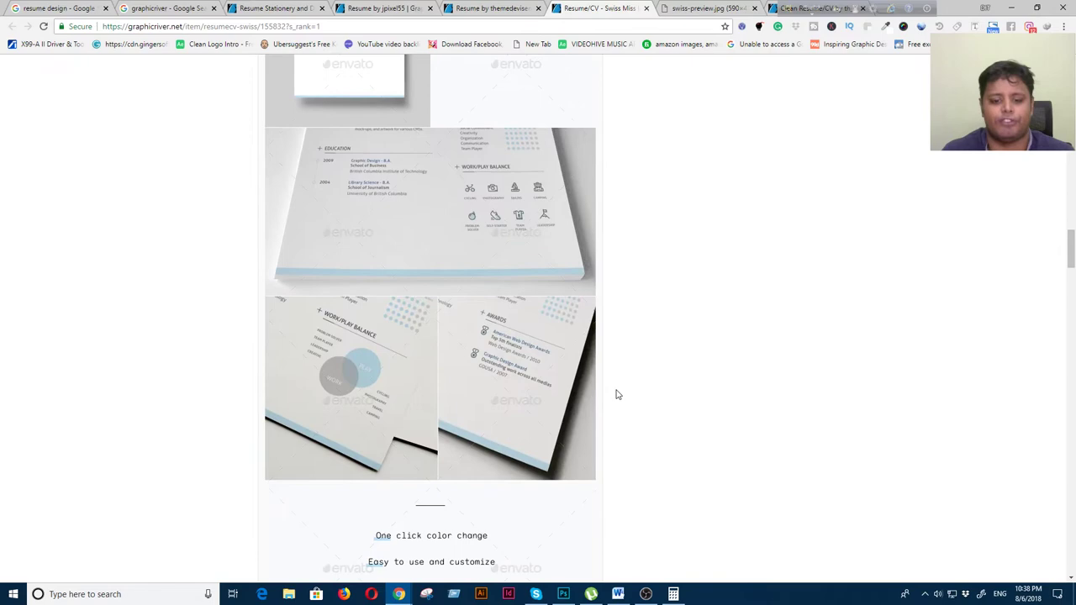
pyautogui.scroll(10, 610, 392)
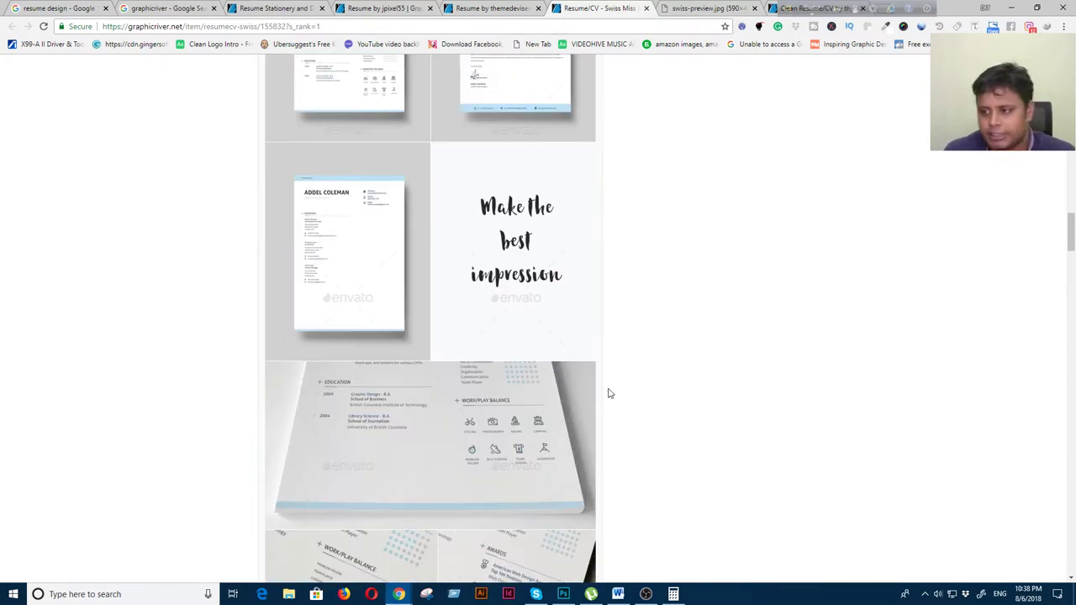
pyautogui.scroll(5, 608, 392)
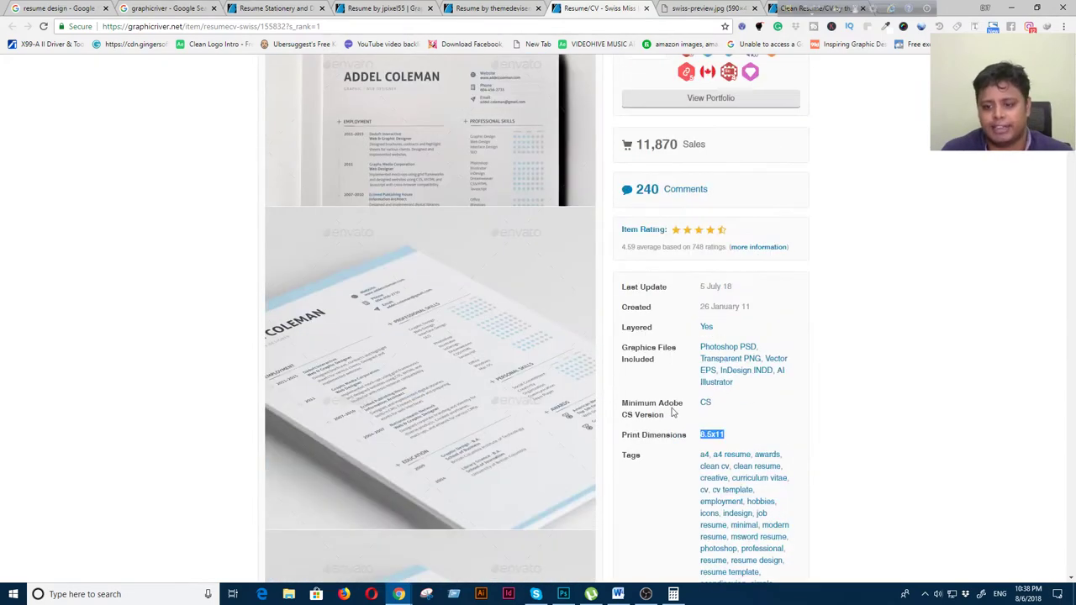
pyautogui.moveTo(697, 434); pyautogui.dragTo(724, 435)
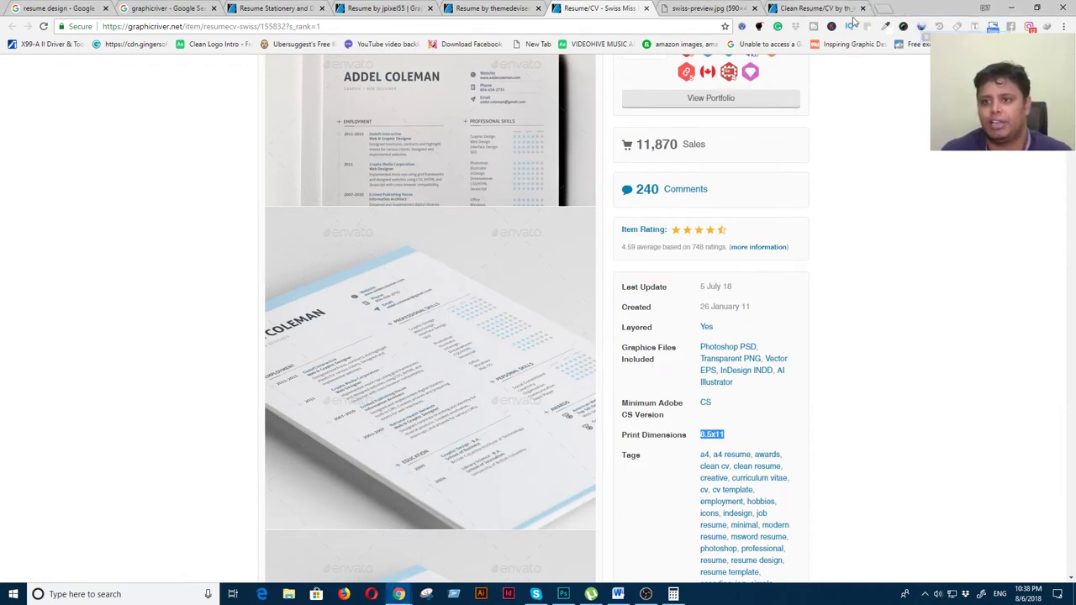
pyautogui.click(878, 8)
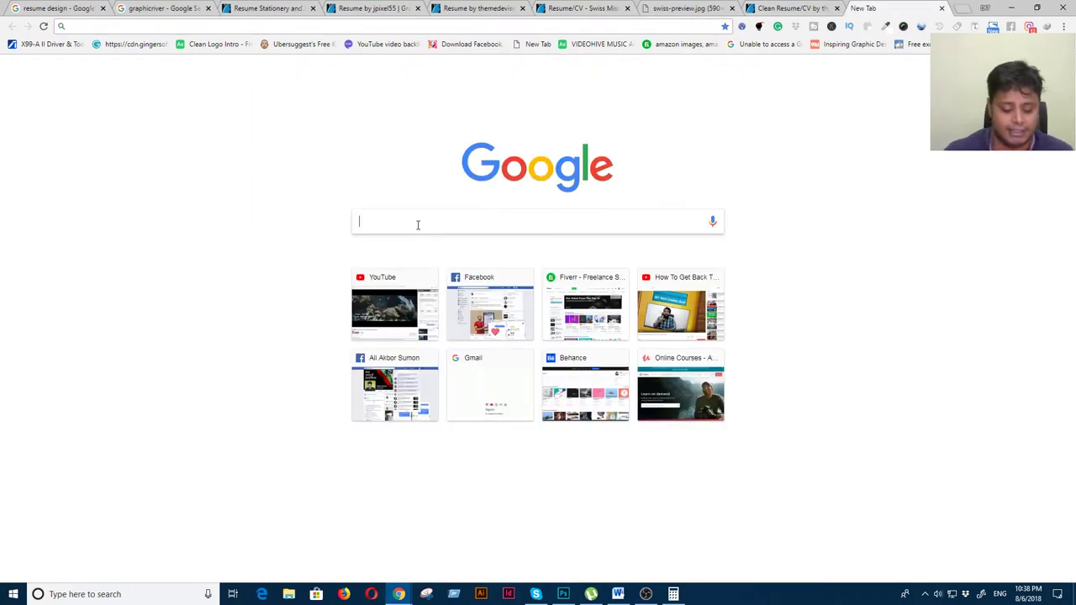
# Search Google for 'a4 paper size' and highlight the inch dimensions
pyautogui.write('a4 paper size')
pyautogui.press('Return')
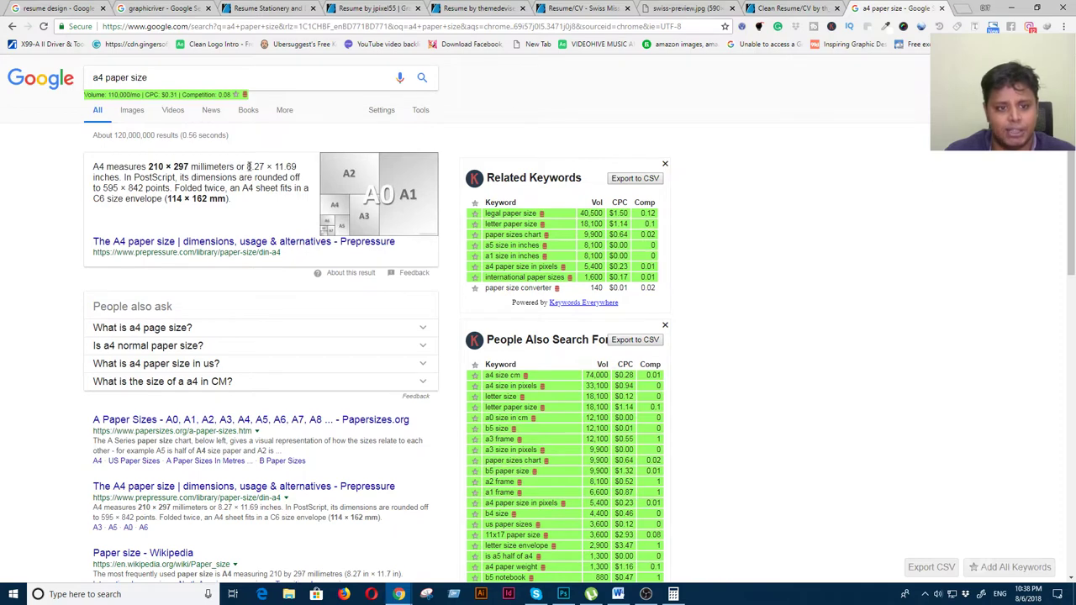
pyautogui.moveTo(246, 167); pyautogui.dragTo(299, 167)
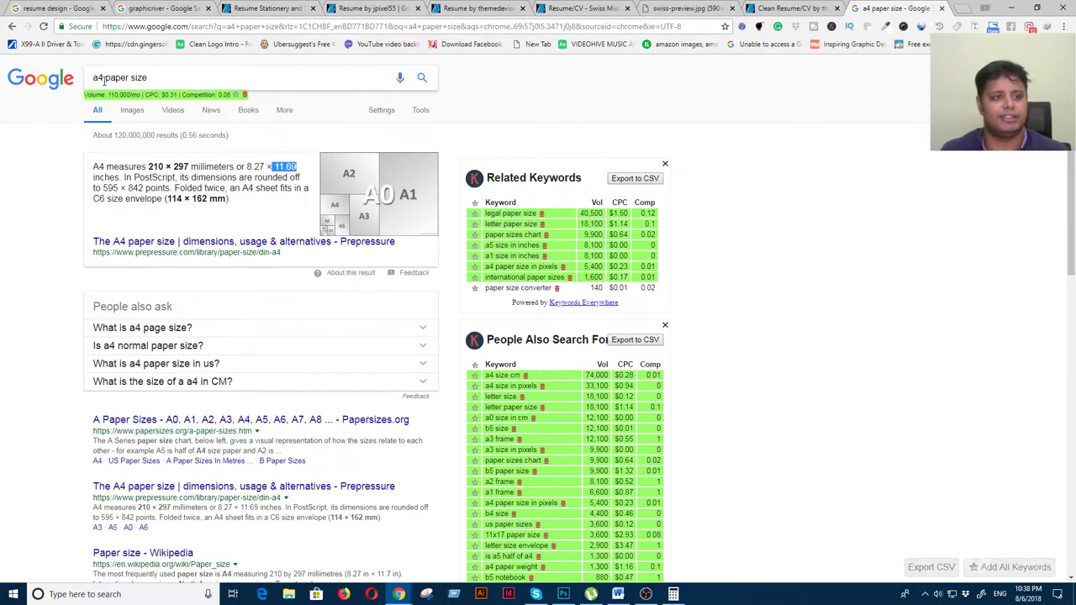
# Change the search to 'us paper size', then minimise the browser
pyautogui.moveTo(105, 78); pyautogui.dragTo(71, 82)
pyautogui.write('us')
pyautogui.press('Return')
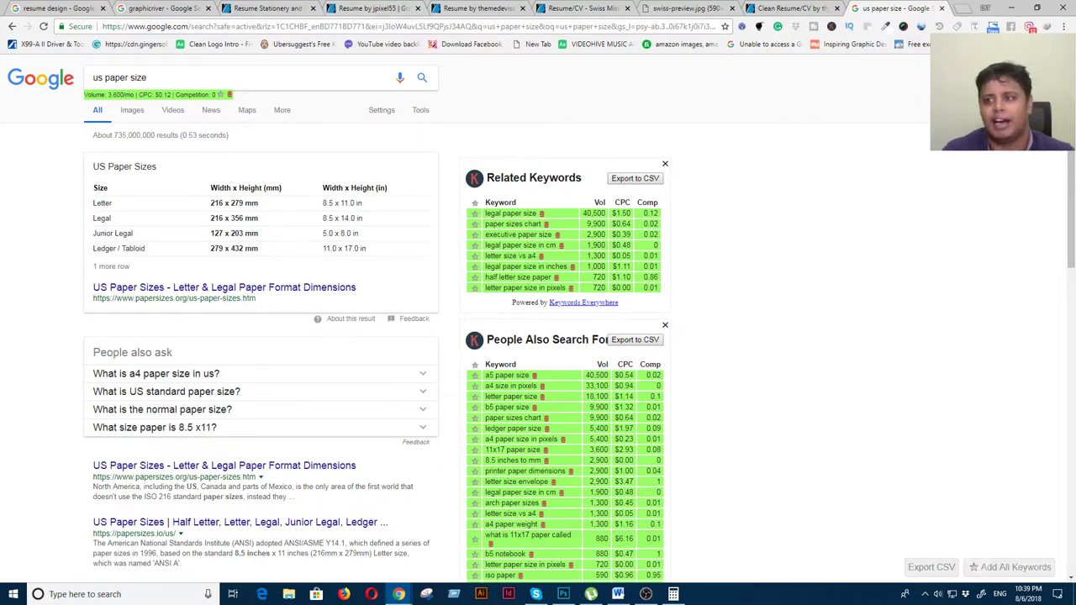
pyautogui.click(1012, 11)
# Start a new Photoshop document named 'Resume Design'
pyautogui.click(96, 242)
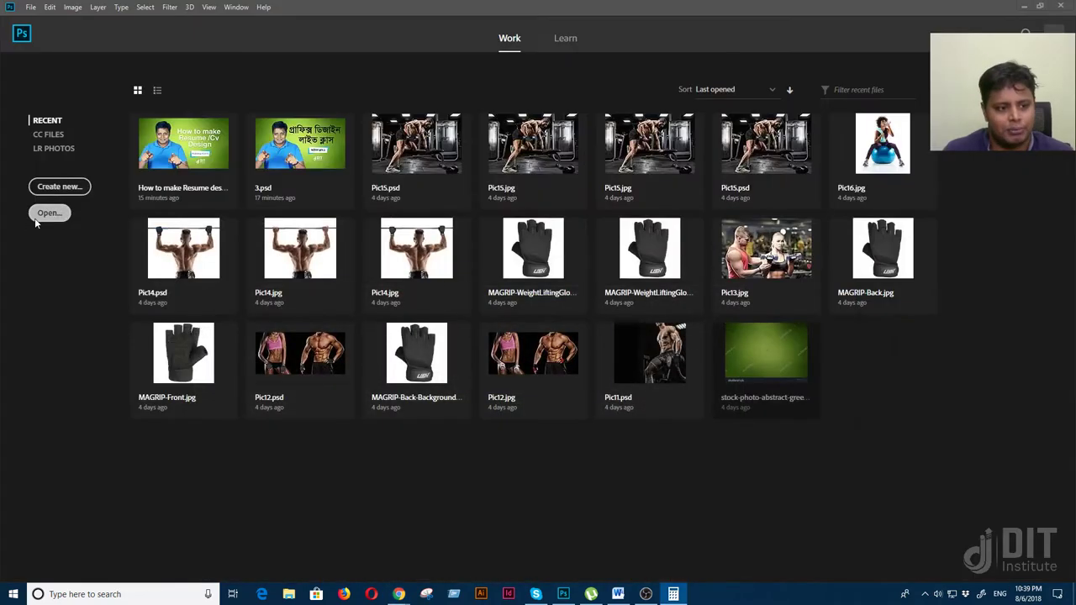
pyautogui.click(67, 188)
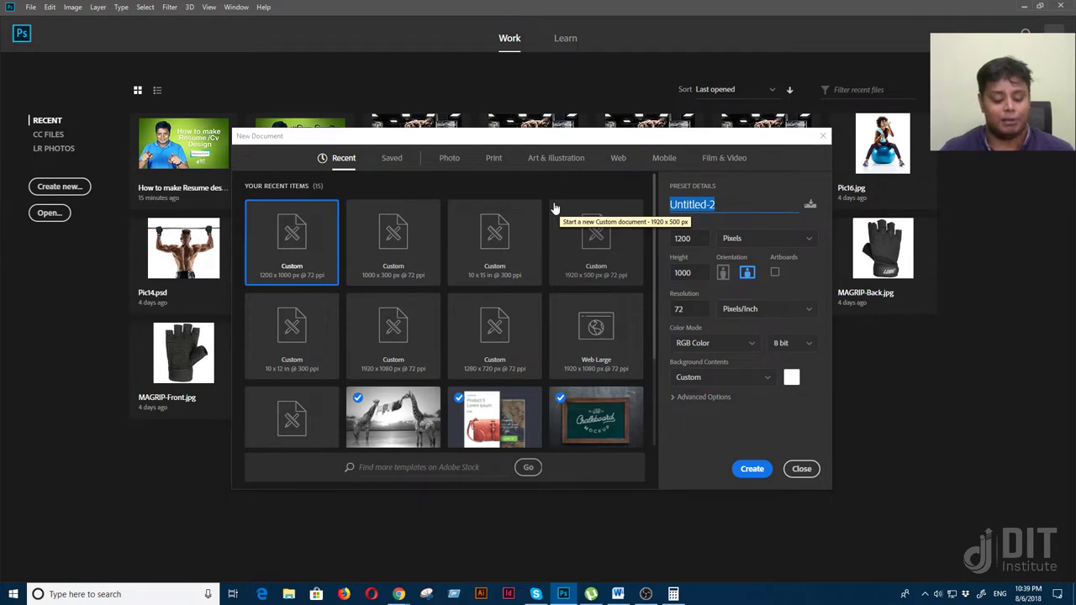
pyautogui.write('Resume Design')
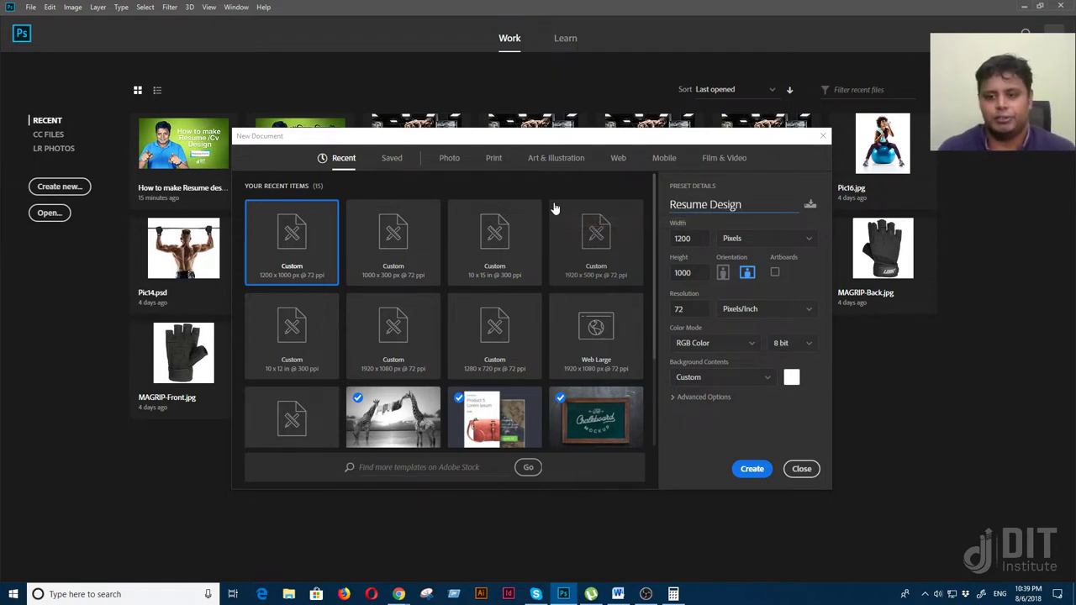
# Check the width units list, then bring back Chrome's US paper size results
pyautogui.click(743, 241)
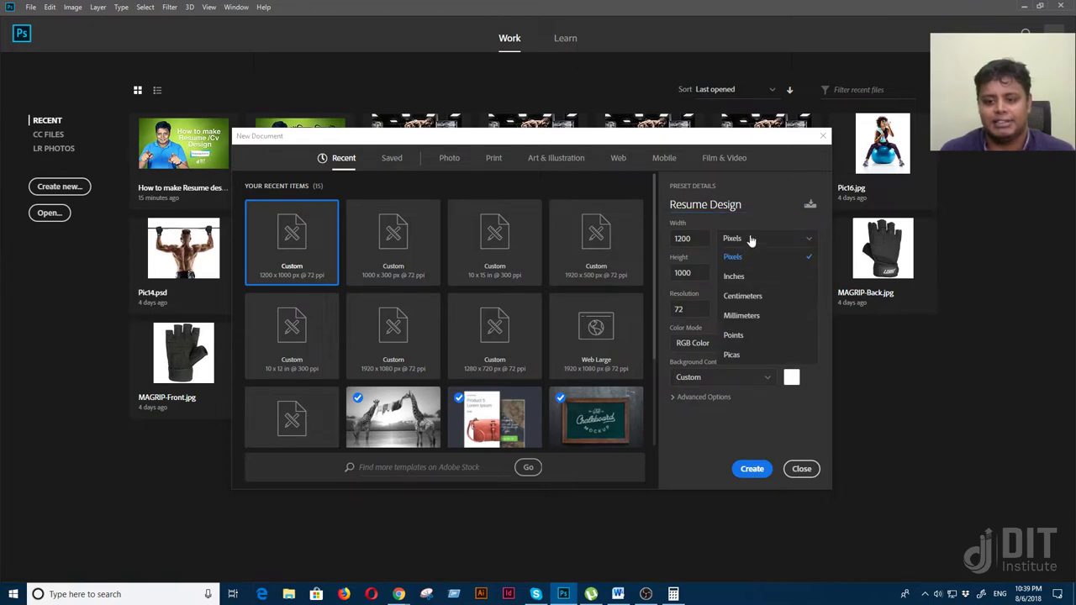
pyautogui.moveTo(399, 594)
pyautogui.click(449, 546)
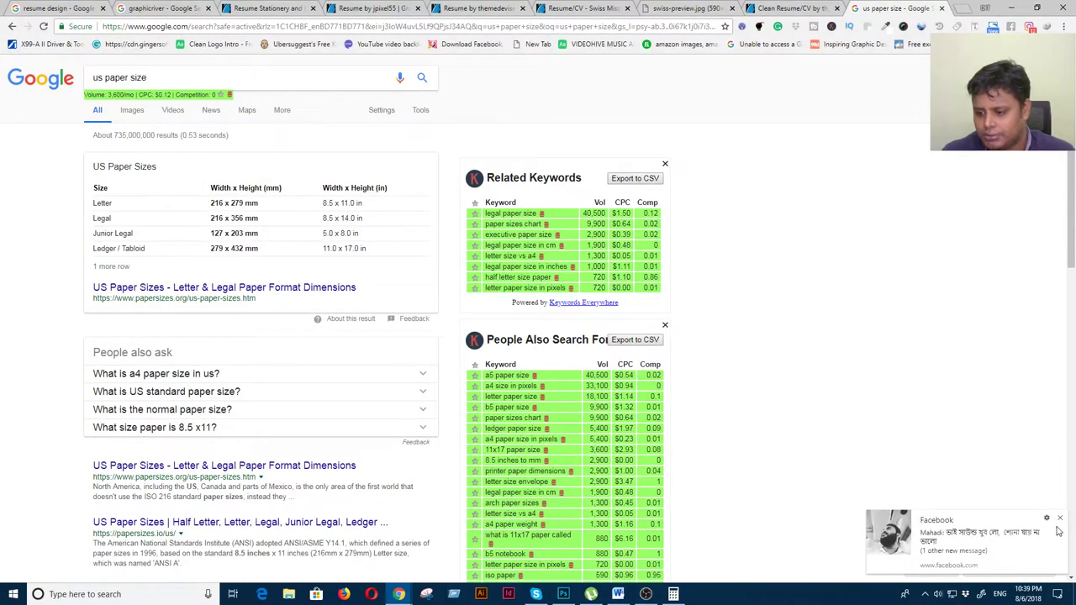
# Dismiss the Facebook notification covering the US Paper Sizes results
pyautogui.click(1060, 521)
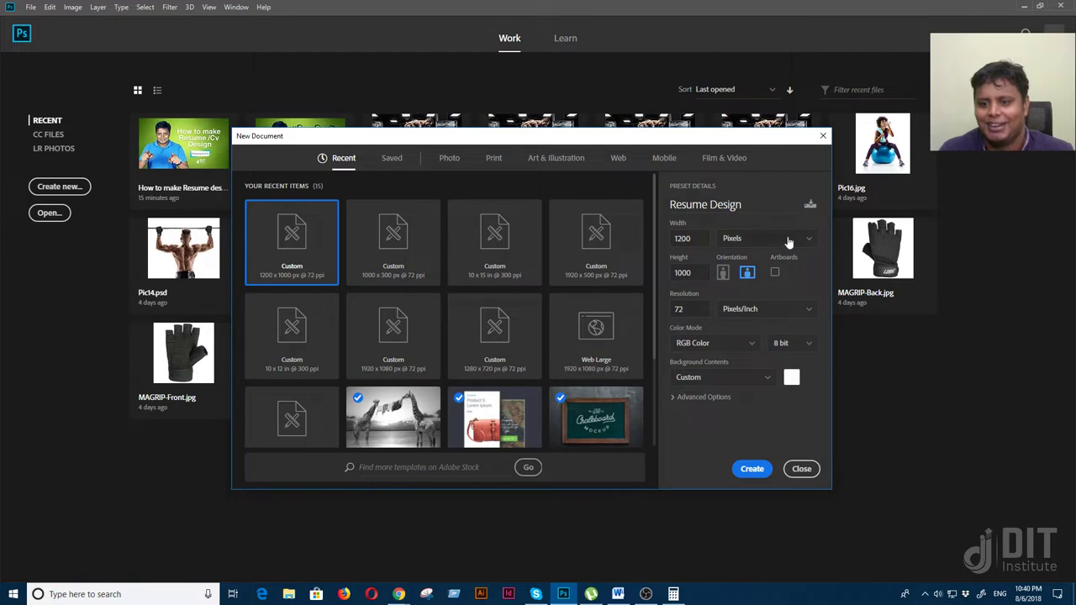
# Create Resume Design from the Print Letter preset (8.5 × 11 in, 300 ppi) in CMYK Color
pyautogui.click(493, 160)
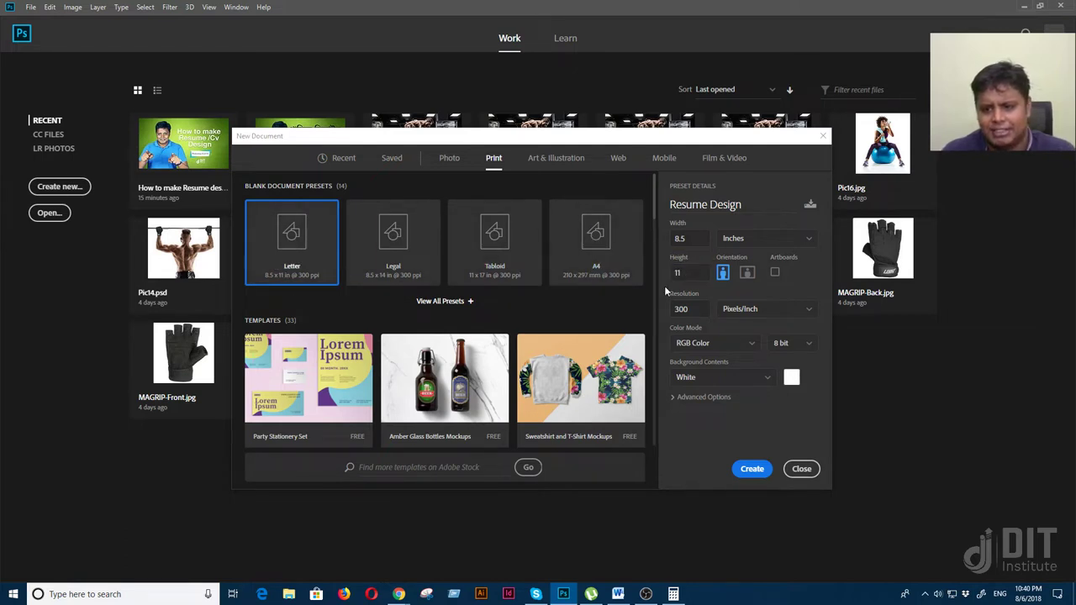
pyautogui.click(714, 349)
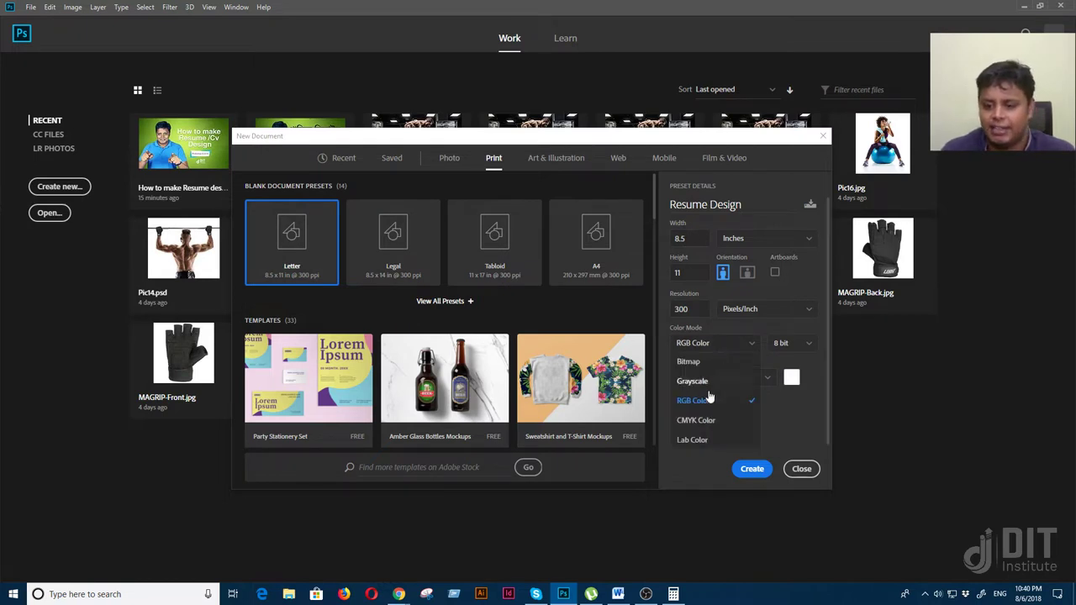
pyautogui.click(708, 421)
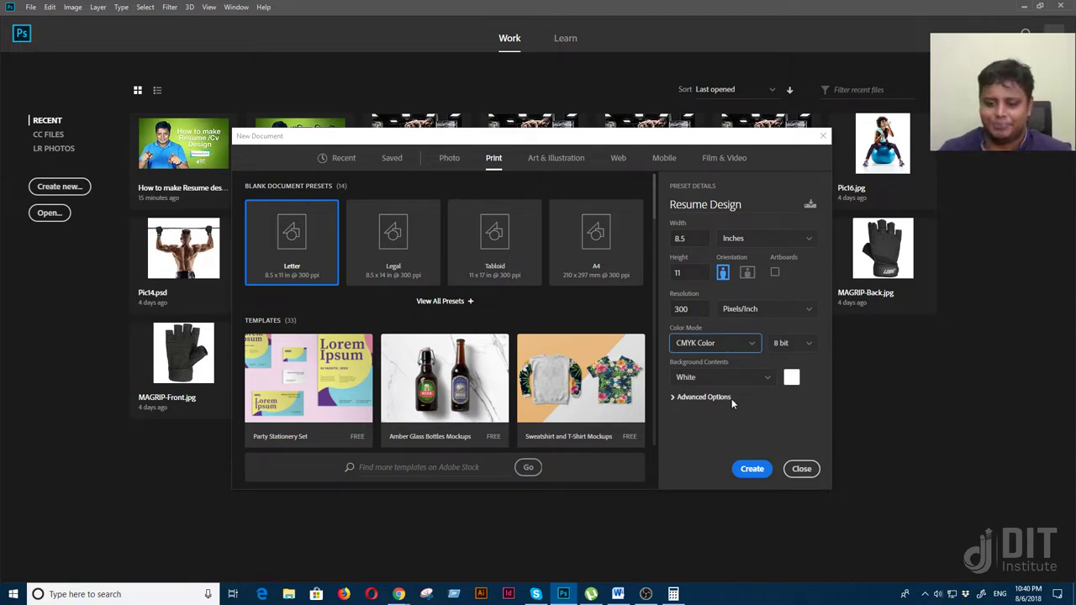
pyautogui.click(750, 470)
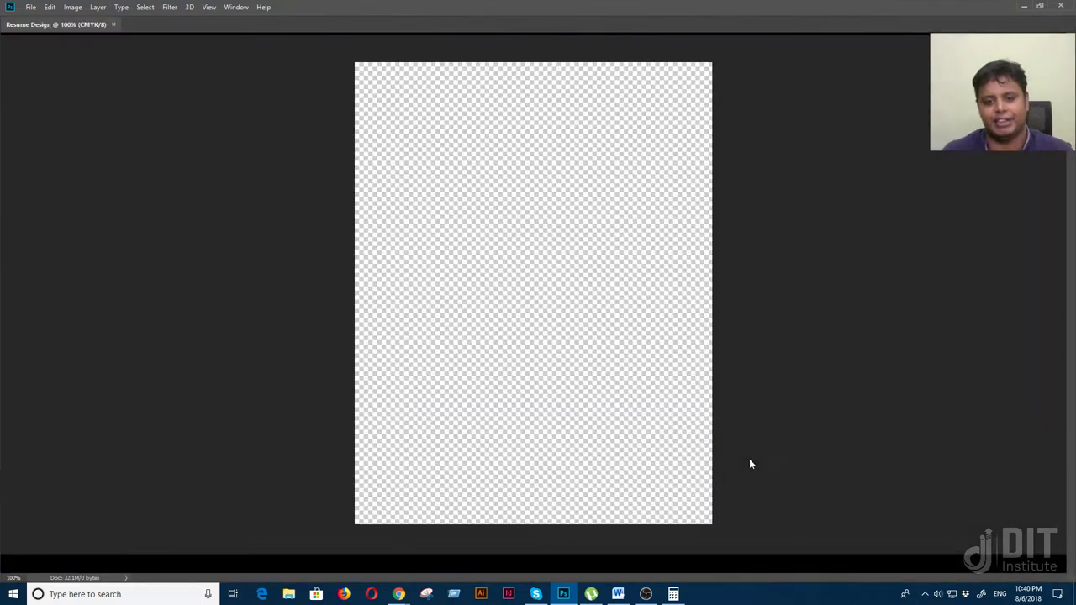
# Float the Resume Design window in the workspace centre and bring up the Open dialog
pyautogui.moveTo(64, 47); pyautogui.dragTo(113, 93)
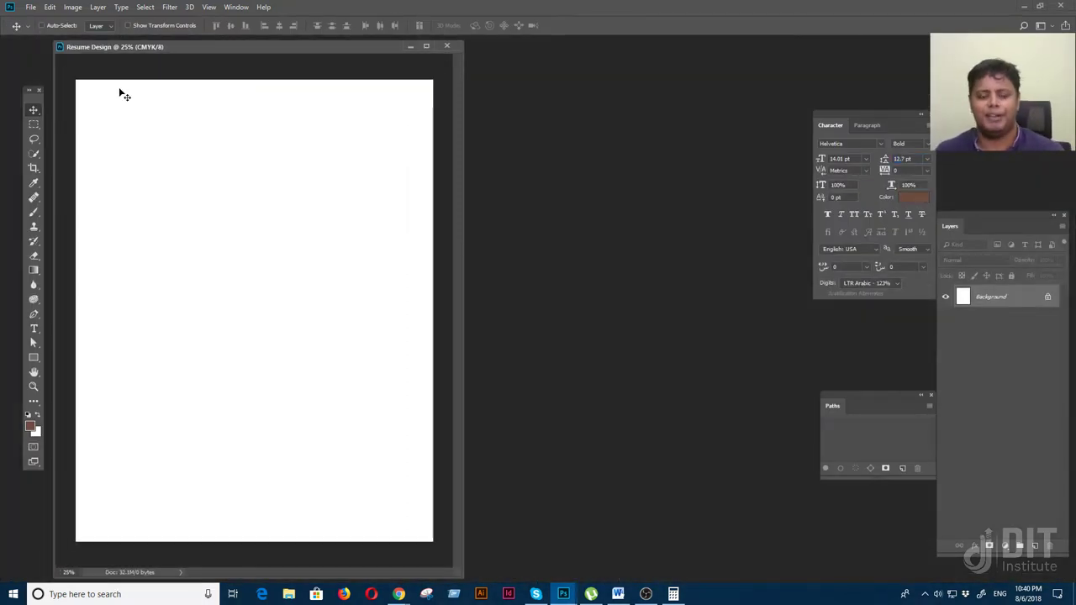
pyautogui.moveTo(236, 47); pyautogui.dragTo(453, 69)
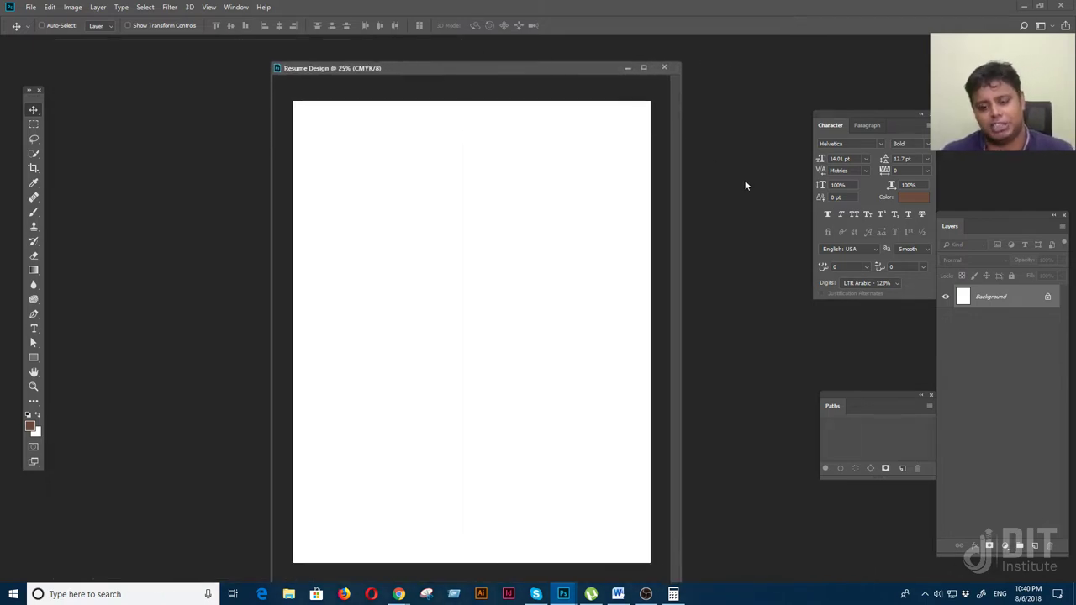
pyautogui.doubleClick(174, 132)
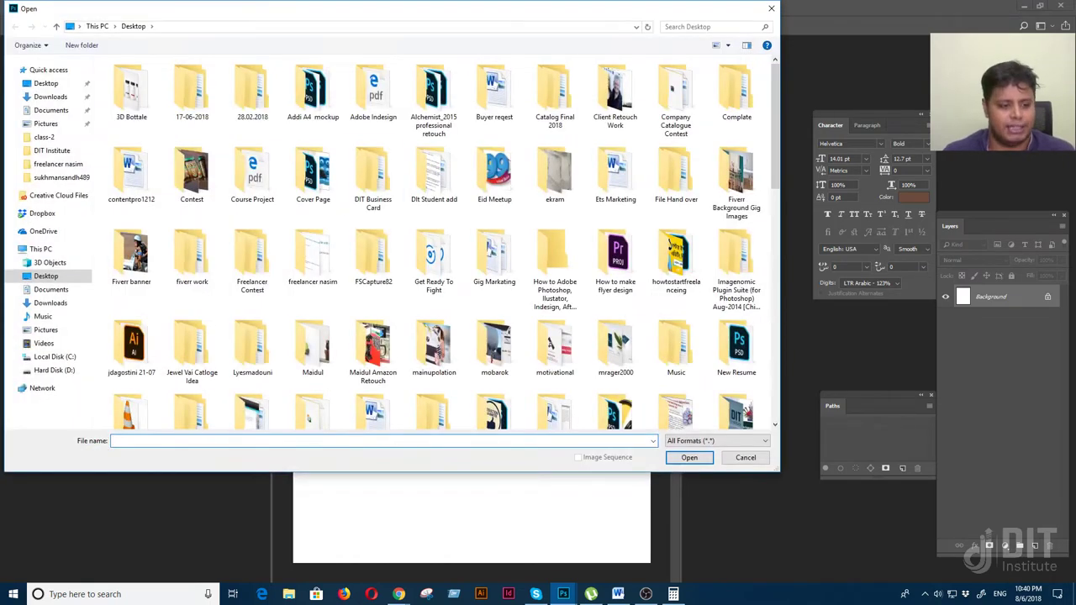
# Browse Hard Disk (D:), then close and reopen the Open dialog with Ctrl+O
pyautogui.click(51, 371)
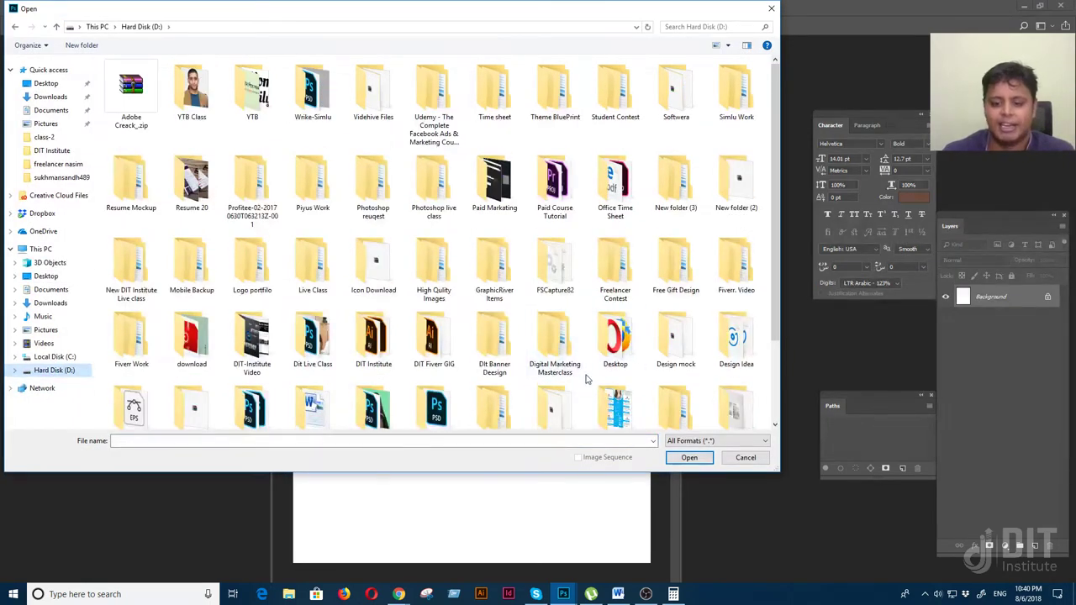
pyautogui.click(752, 461)
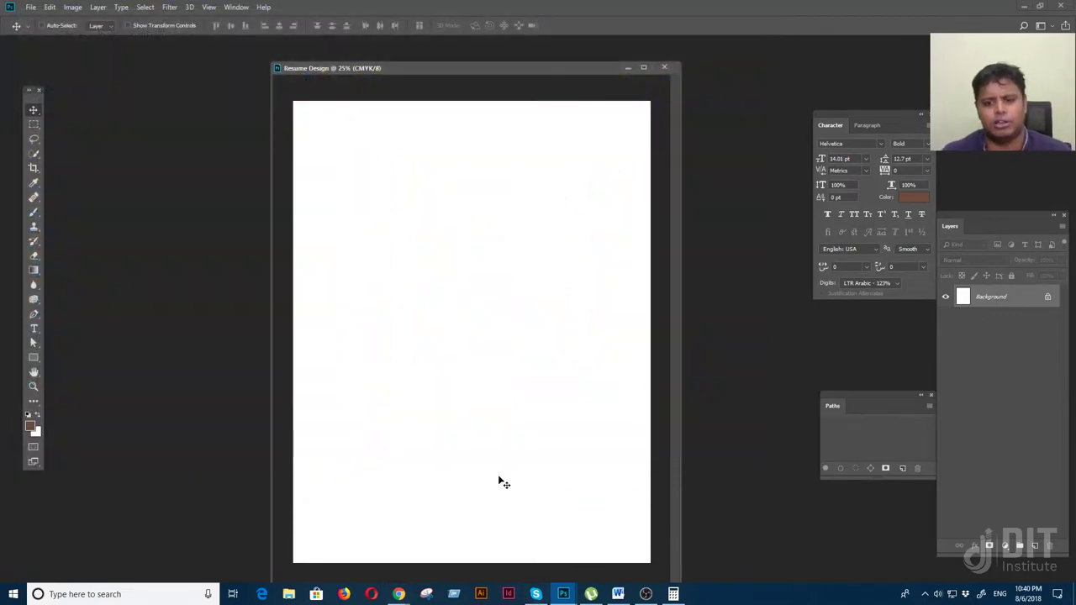
pyautogui.hotkey('ctrl', 'o')
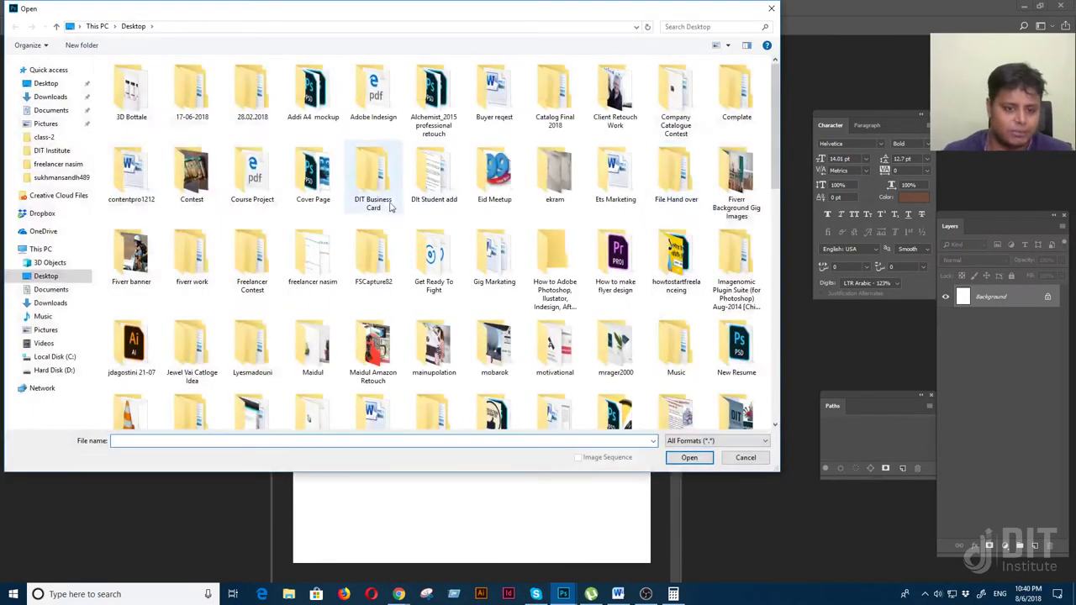
# Open D: > Photoshop live class > Resume Design > swiss-preview.jpg
pyautogui.click(50, 369)
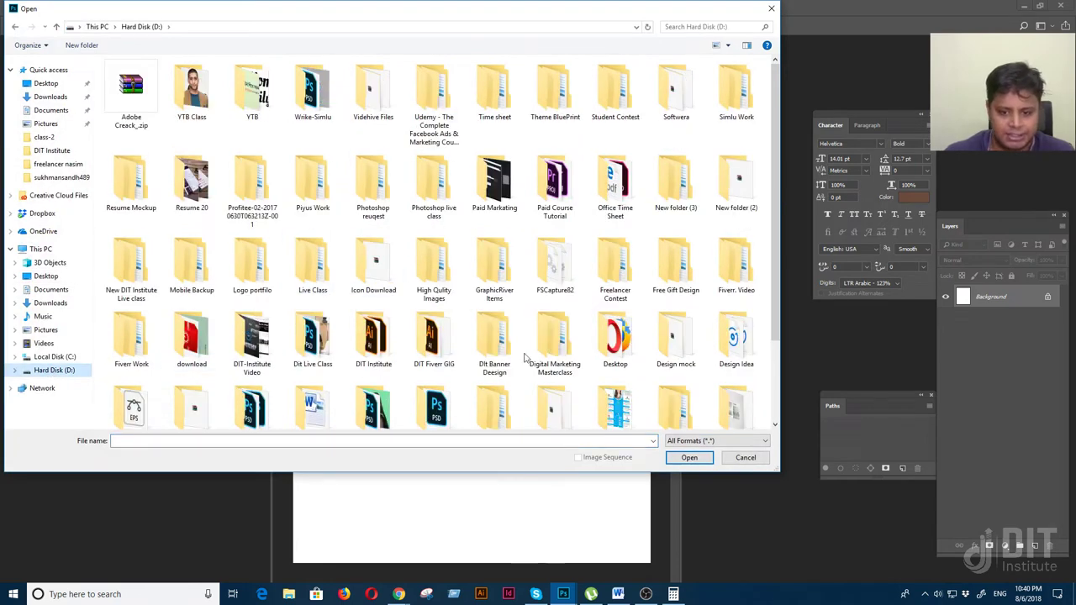
pyautogui.scroll(-3, 605, 344)
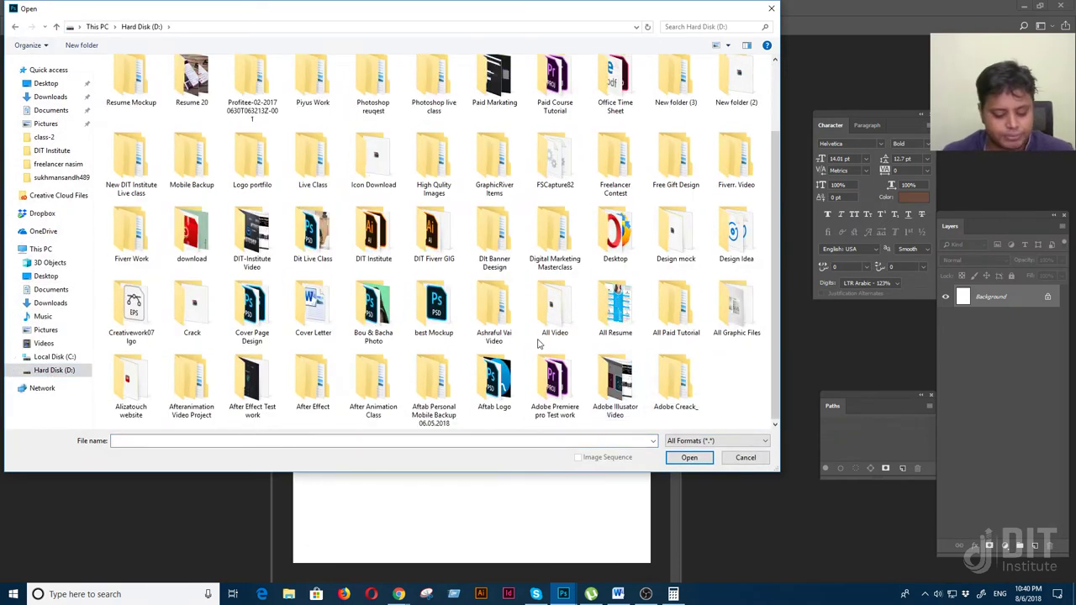
pyautogui.scroll(1, 539, 343)
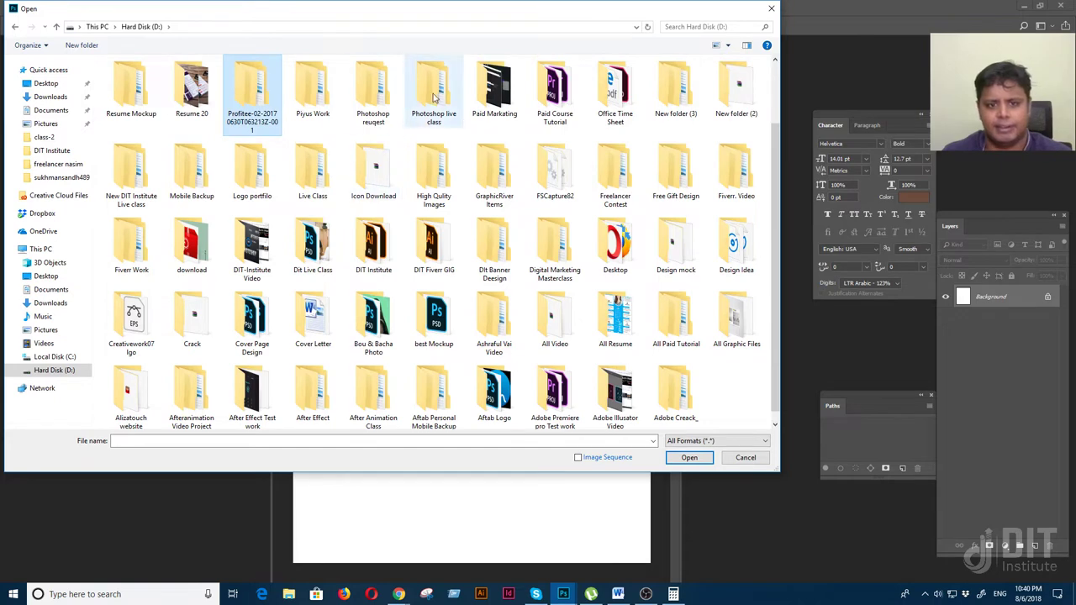
pyautogui.doubleClick(434, 77)
pyautogui.doubleClick(137, 90)
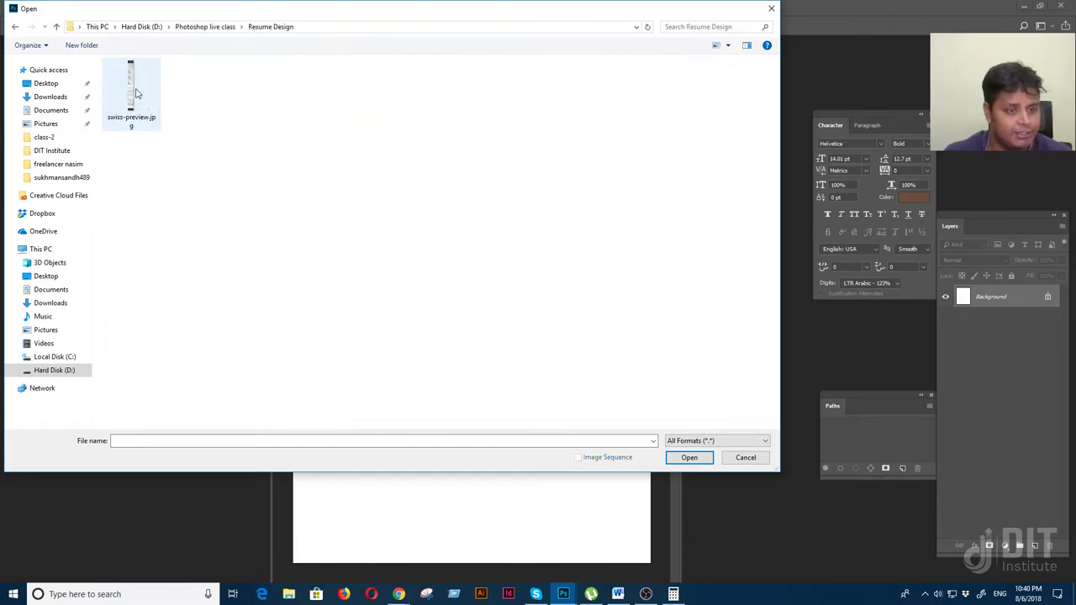
pyautogui.doubleClick(135, 93)
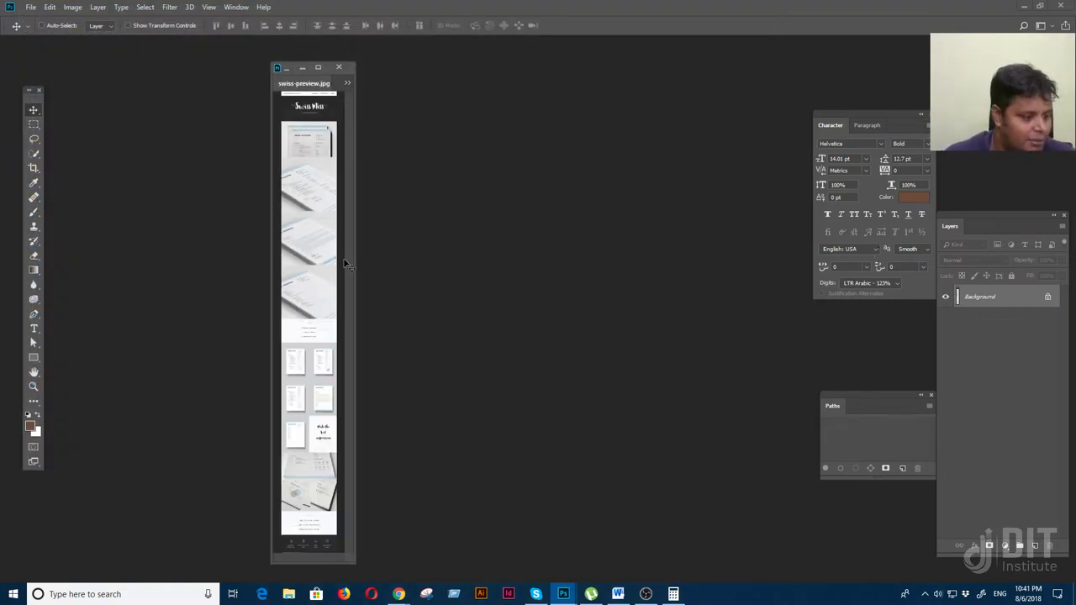
# Switch to full-screen view, zoom in on the first resume page and scroll through it
pyautogui.press('f')
pyautogui.scroll(10, 565, 384)
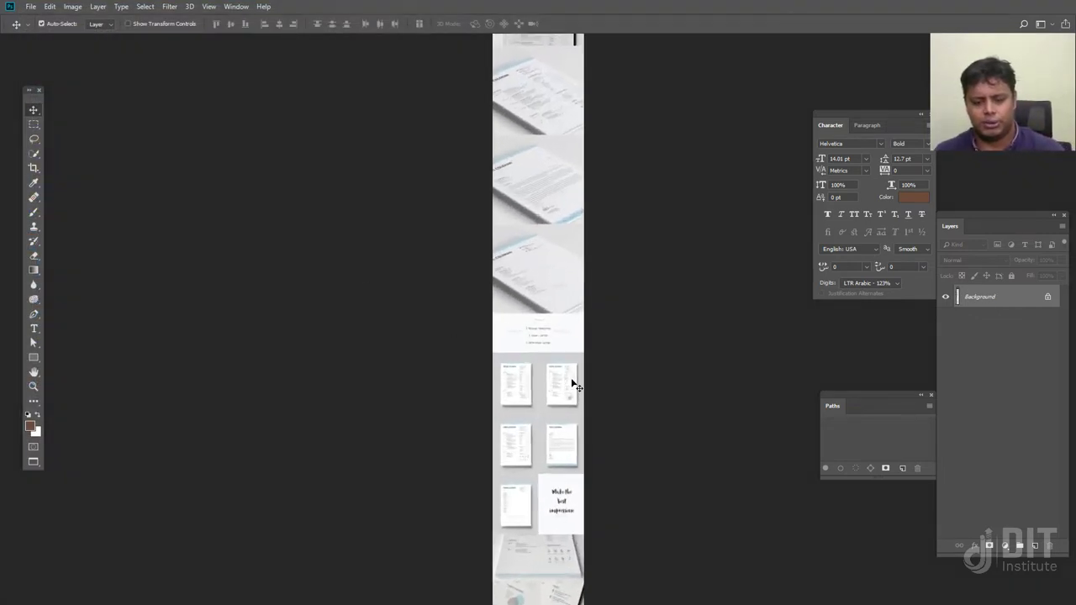
pyautogui.moveTo(495, 466); pyautogui.dragTo(540, 282)
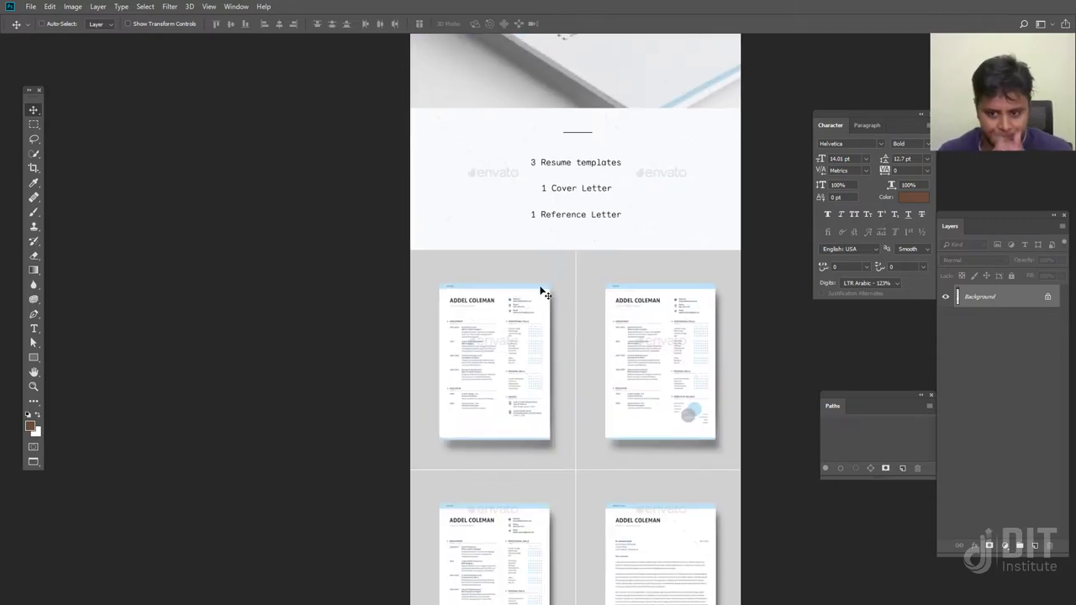
pyautogui.hotkey('ctrl', '+')
pyautogui.hotkey('ctrl', '+')
pyautogui.hotkey('ctrl', '+')
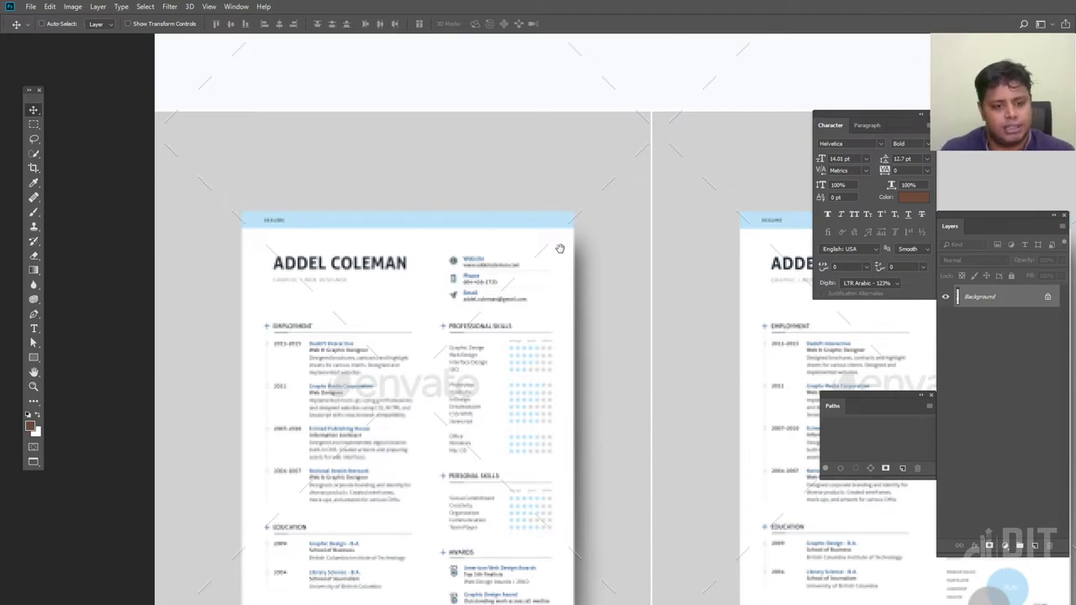
pyautogui.scroll(-10, 560, 248)
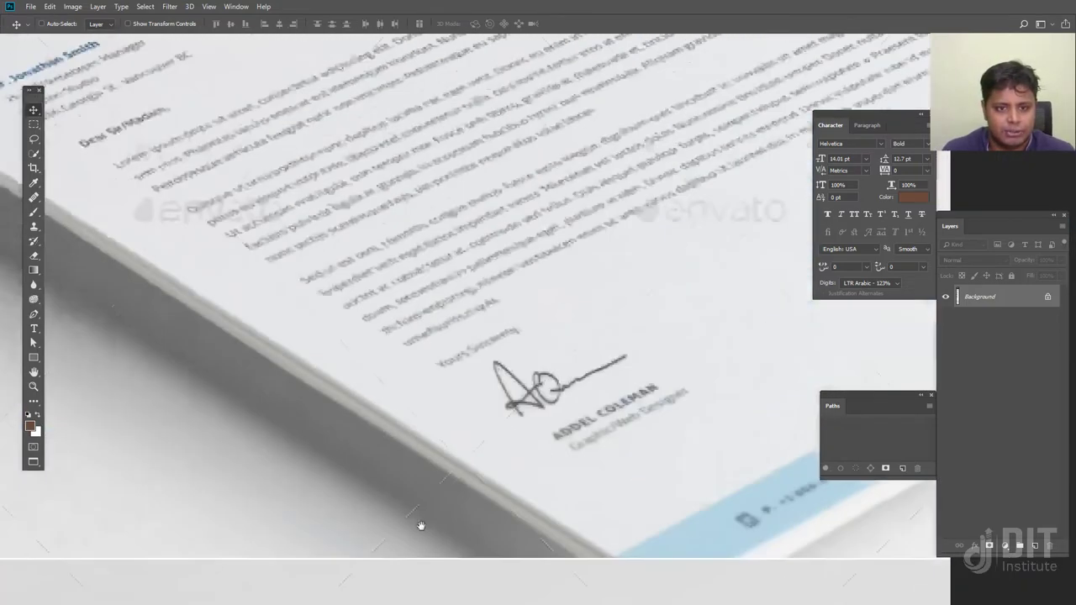
pyautogui.scroll(-10, 421, 526)
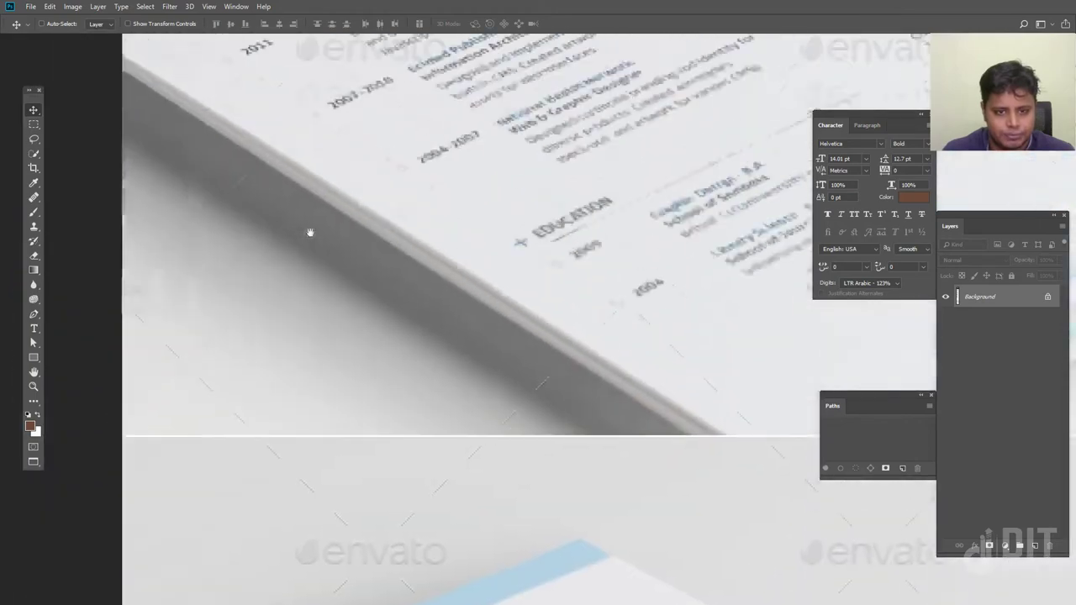
pyautogui.scroll(-8, 309, 232)
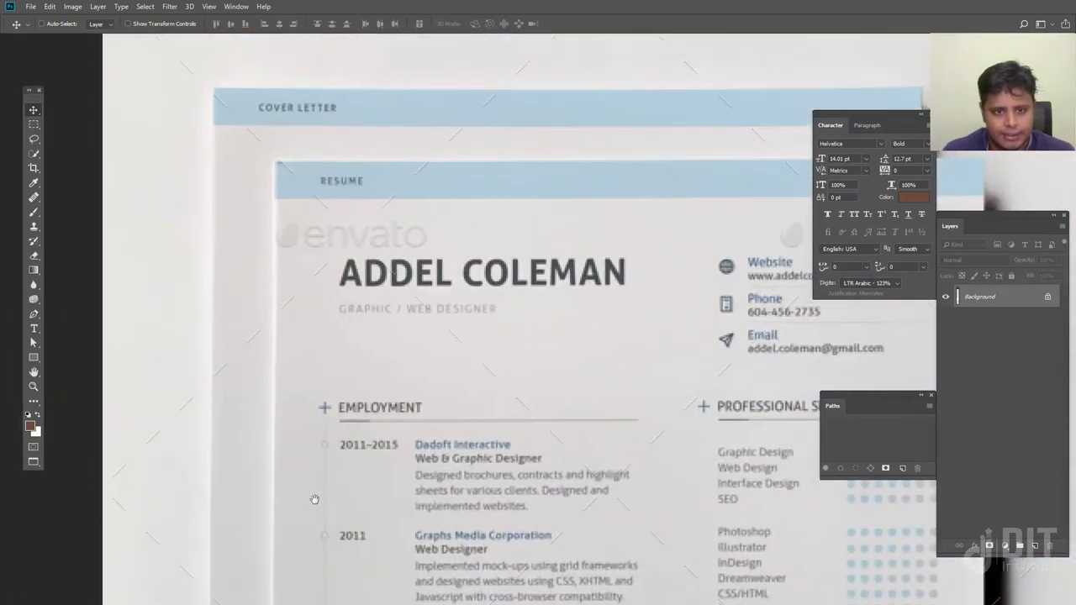
pyautogui.scroll(-8, 324, 502)
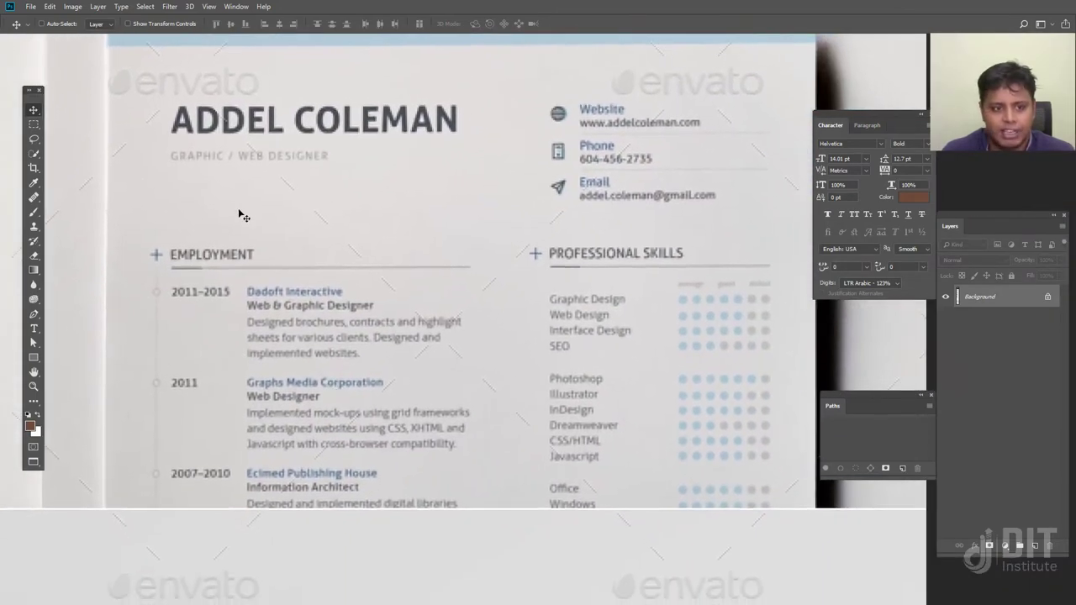
pyautogui.scroll(3, 185, 197)
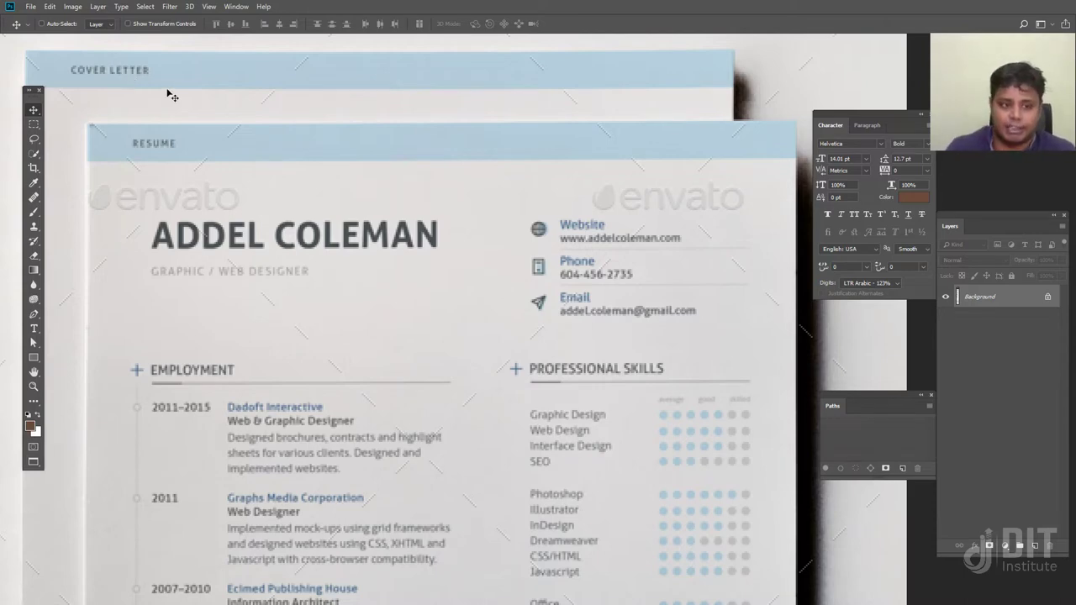
pyautogui.scroll(-1, 338, 281)
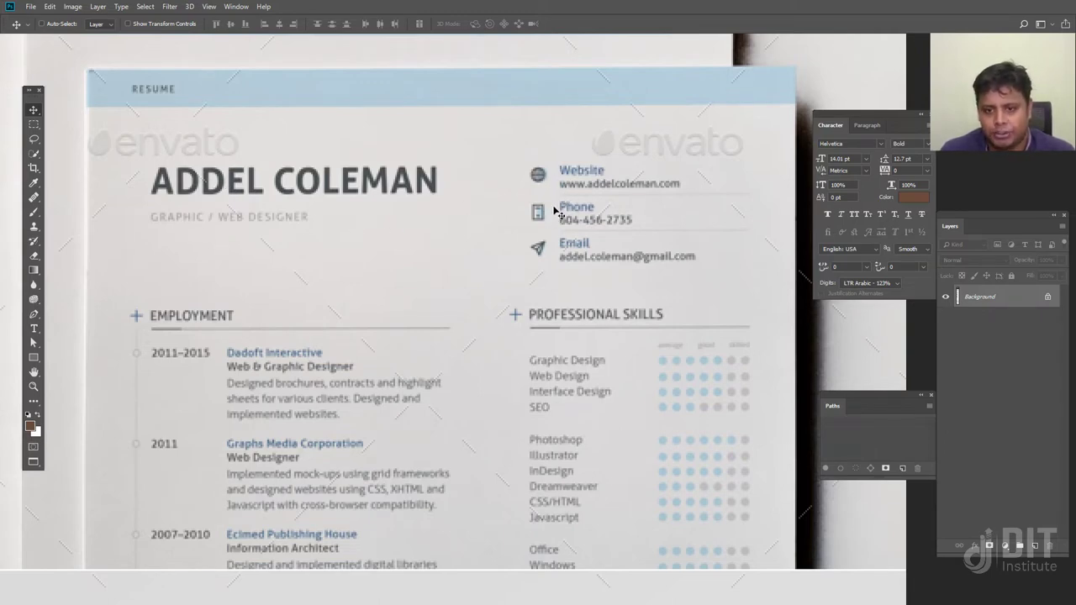
pyautogui.scroll(-1, 403, 375)
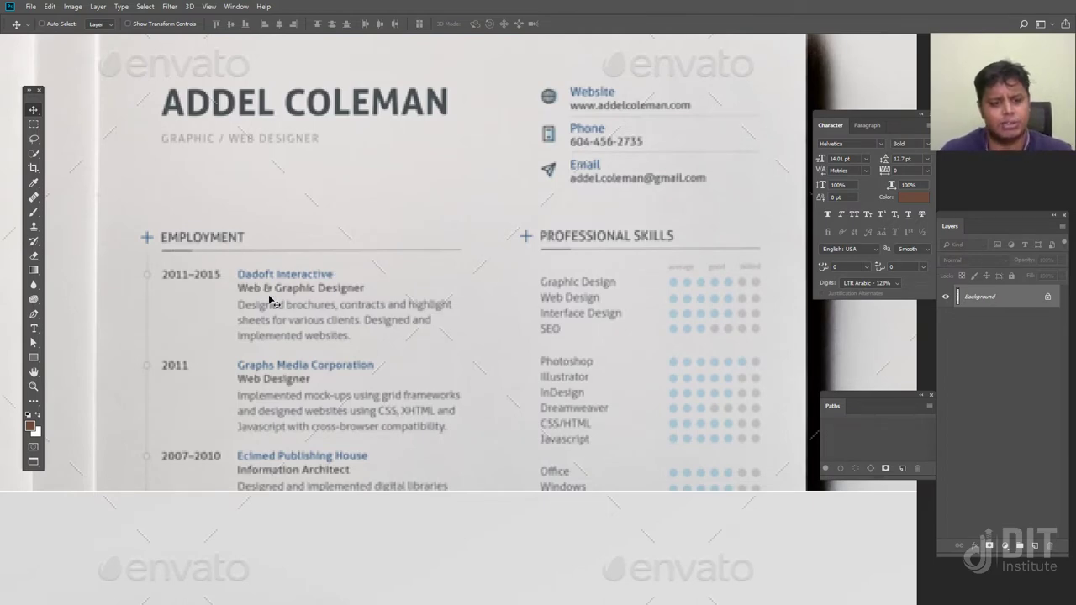
# Pan the mockup across its employment, education, upper and skills sections
pyautogui.moveTo(350, 365); pyautogui.dragTo(309, 256)
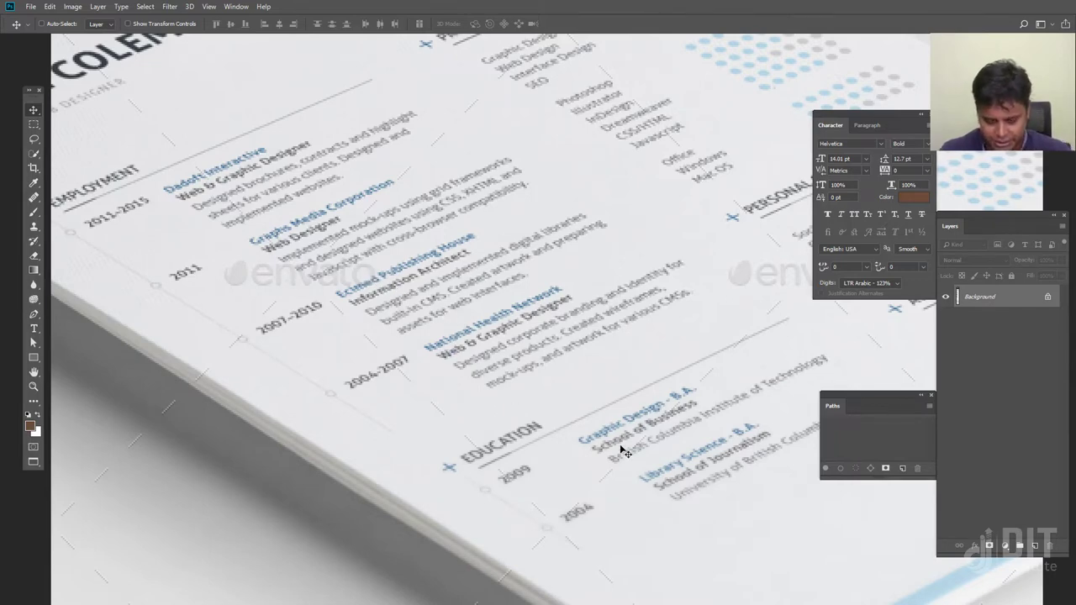
pyautogui.moveTo(603, 450); pyautogui.dragTo(421, 396)
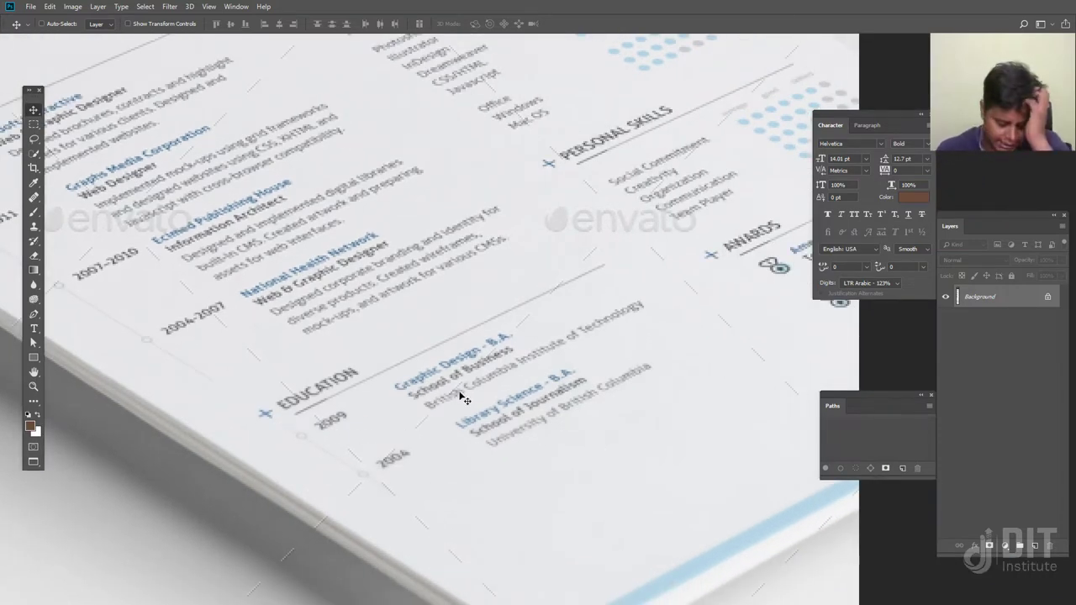
pyautogui.moveTo(435, 268); pyautogui.dragTo(504, 471)
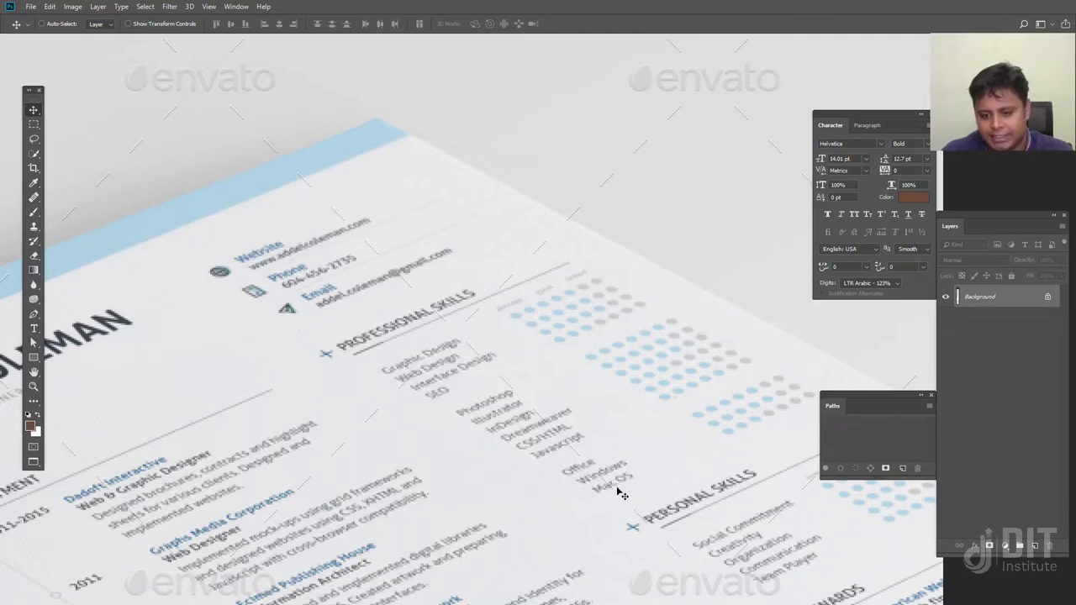
pyautogui.moveTo(622, 496); pyautogui.dragTo(460, 388)
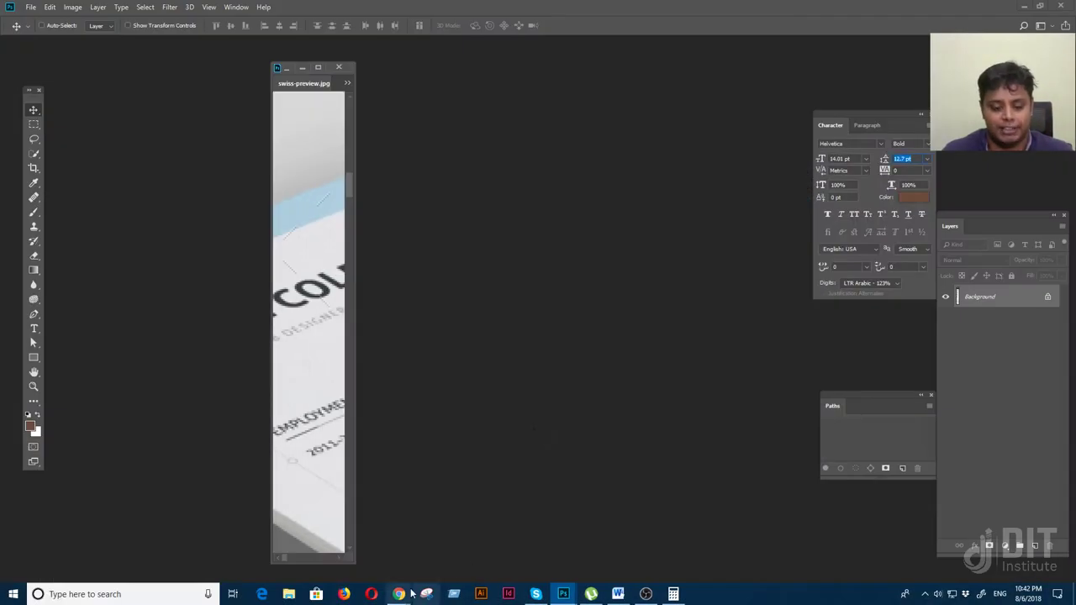
# Bring Chrome forward and step through the tabs to the 'resume design' Google Images results
pyautogui.moveTo(401, 594)
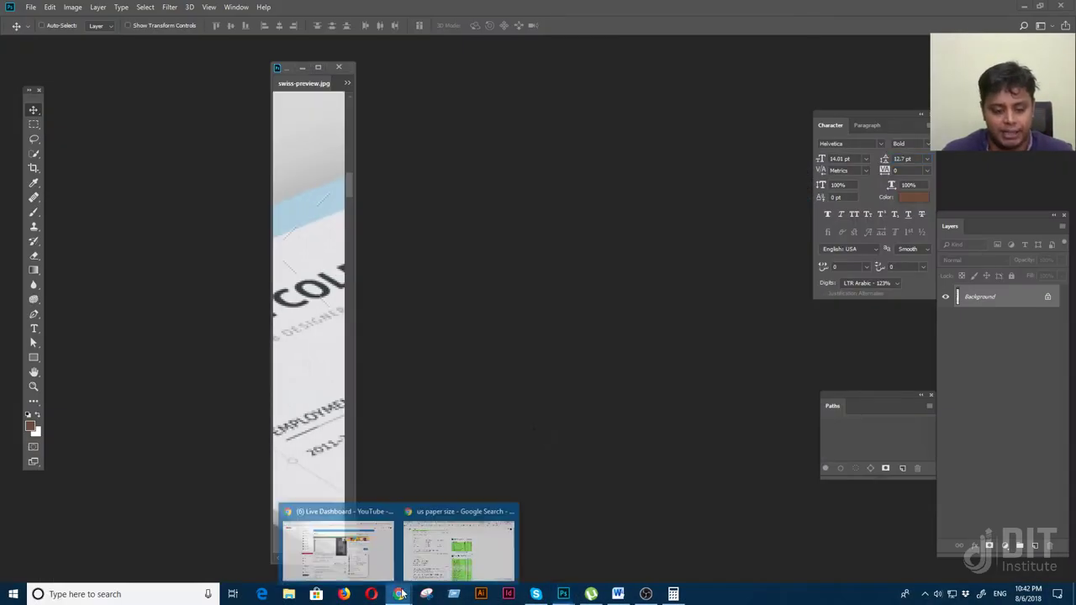
pyautogui.click(458, 547)
pyautogui.click(238, 8)
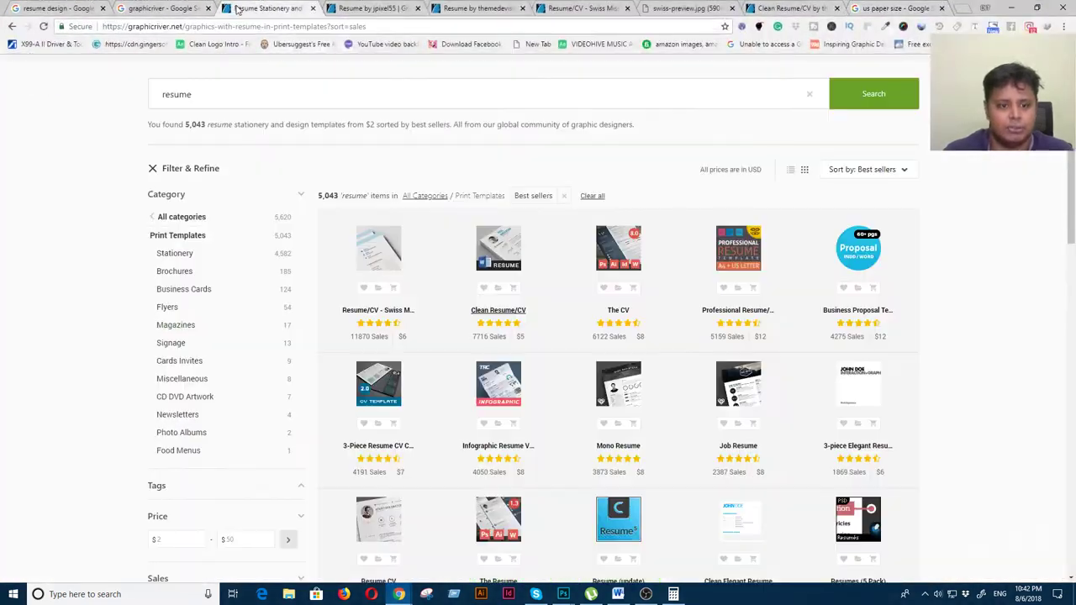
pyautogui.click(369, 9)
pyautogui.click(117, 10)
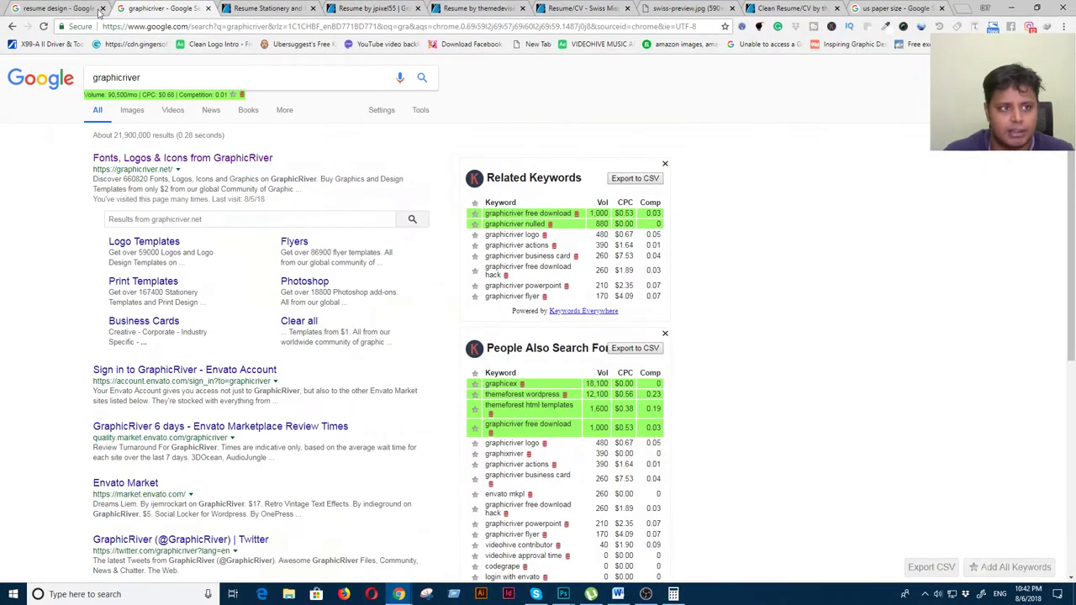
pyautogui.click(63, 9)
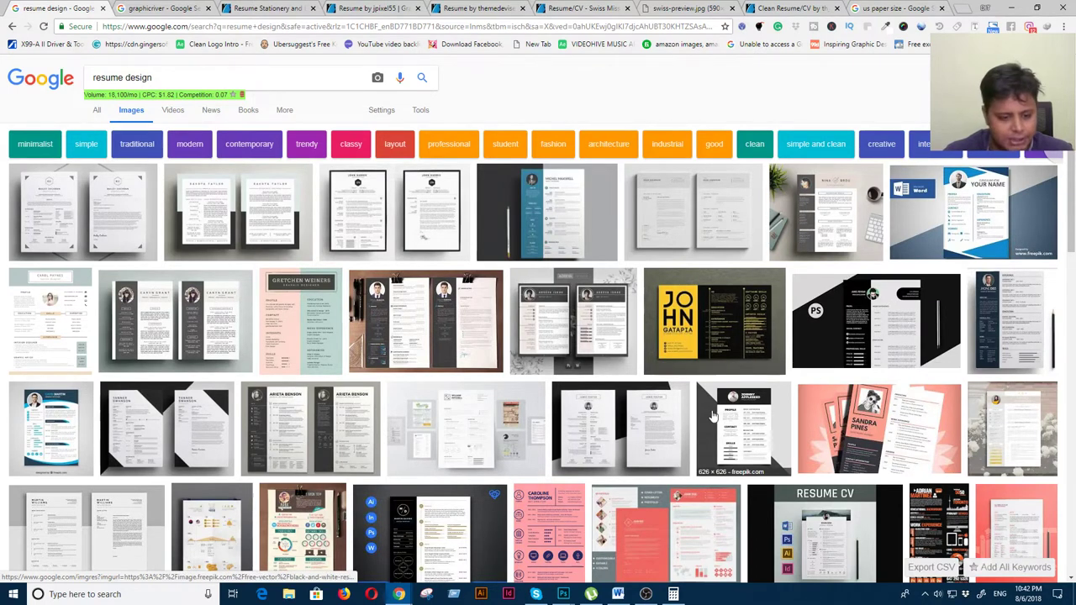
# Preview several resume images, then open Skillcrush's '15 Free Resume Templates for Microsoft Word' in a new tab
pyautogui.click(63, 436)
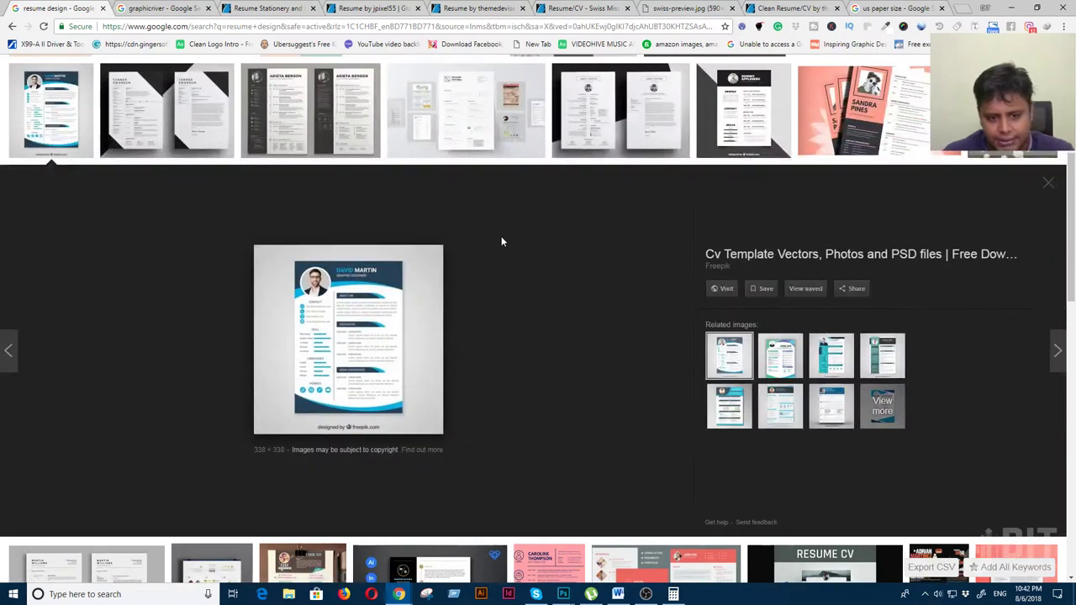
pyautogui.click(484, 144)
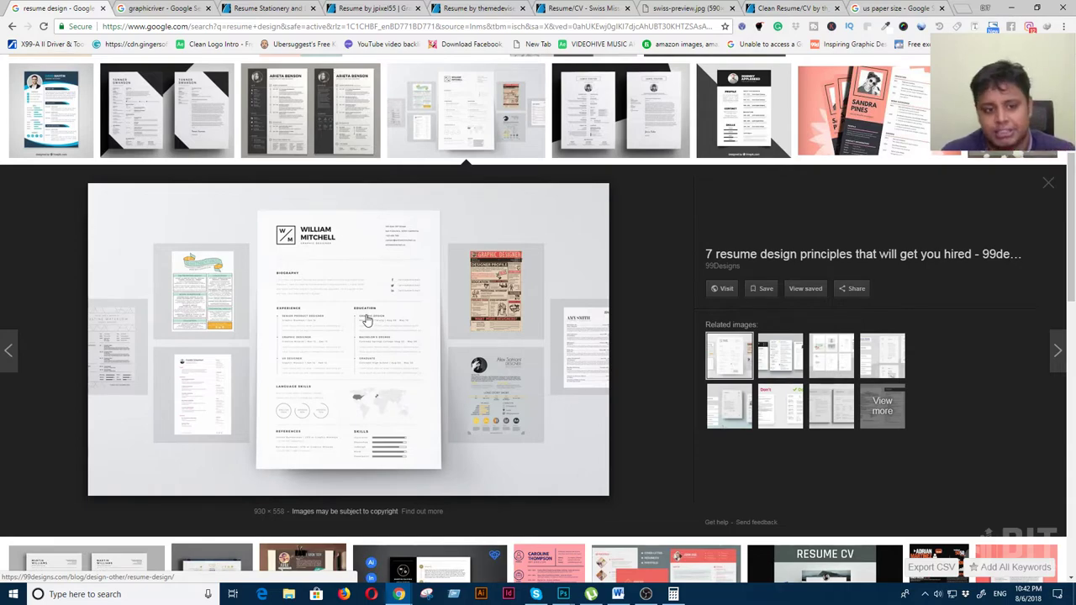
pyautogui.scroll(1, 408, 344)
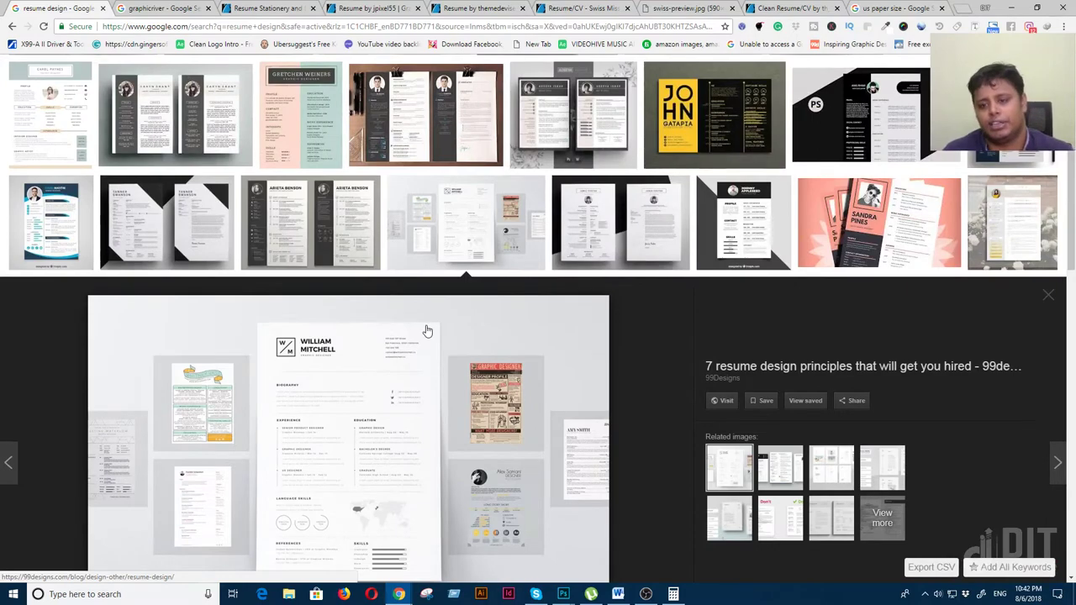
pyautogui.scroll(1, 427, 330)
pyautogui.scroll(2, 432, 336)
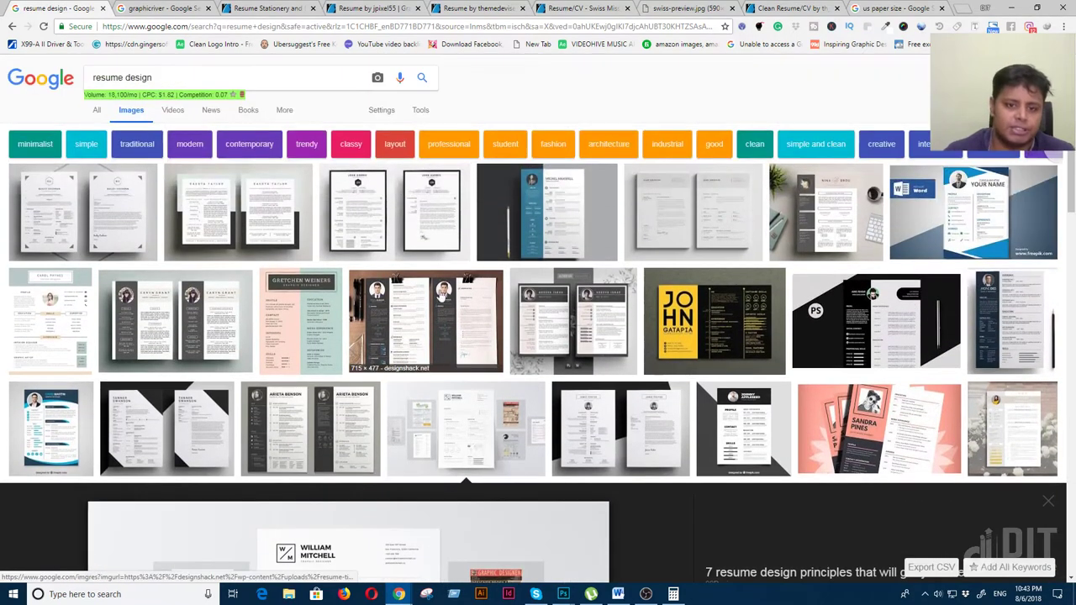
pyautogui.click(436, 228)
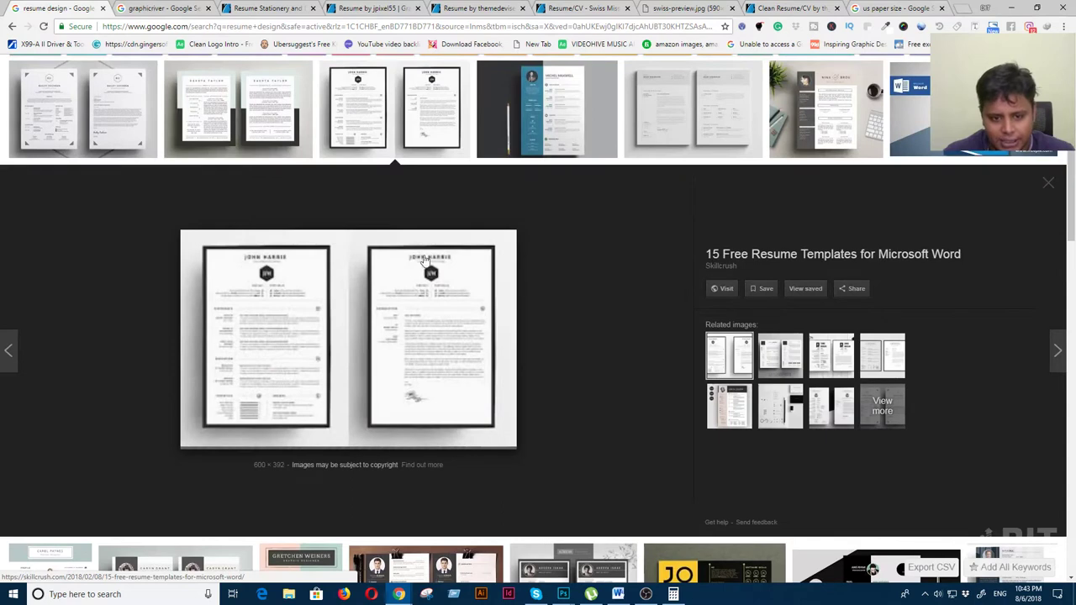
pyautogui.click(819, 261)
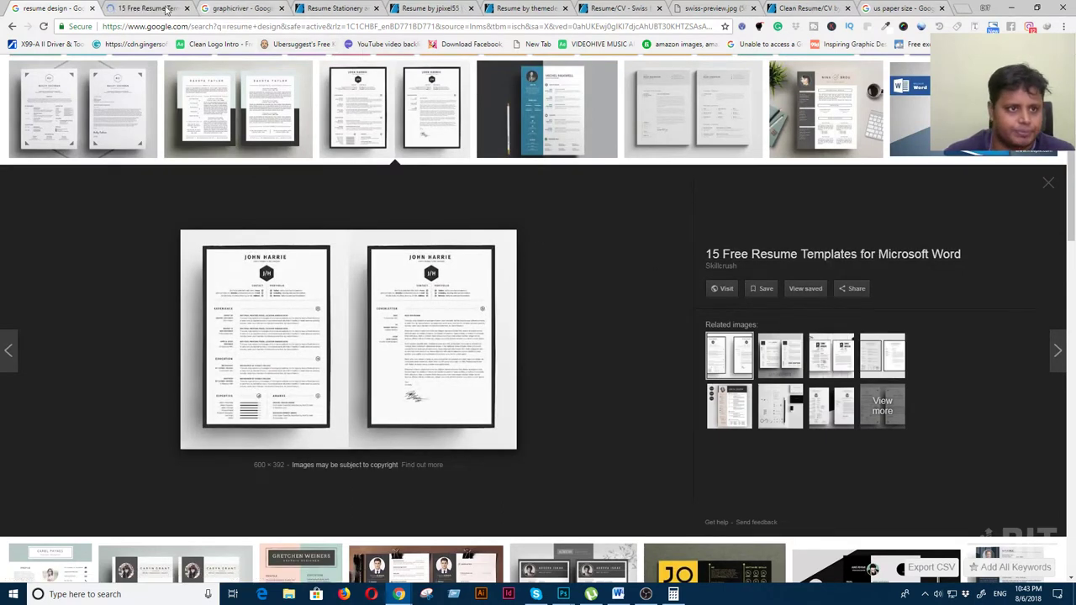
# Scroll Skillcrush's template list, view template 3's image full size, then return to 'graphicriver' results
pyautogui.click(170, 12)
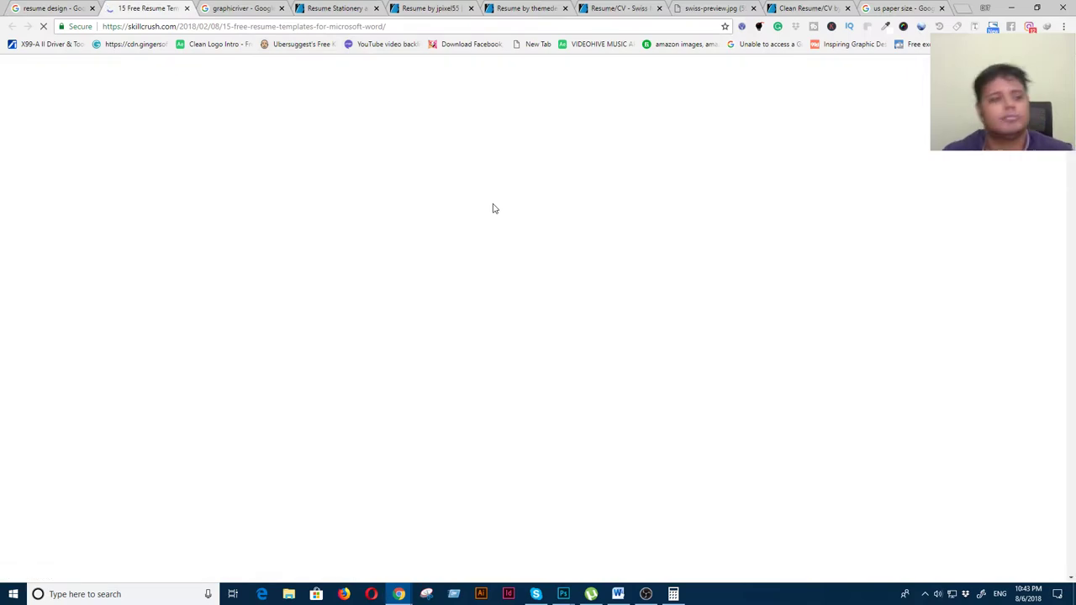
pyautogui.scroll(-10, 638, 415)
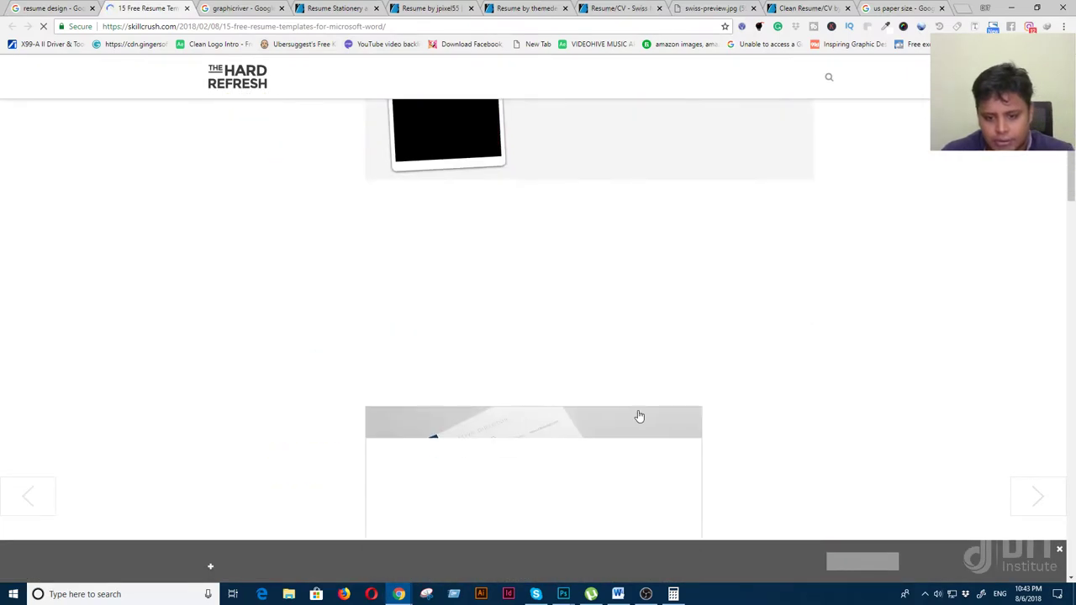
pyautogui.scroll(-8, 639, 415)
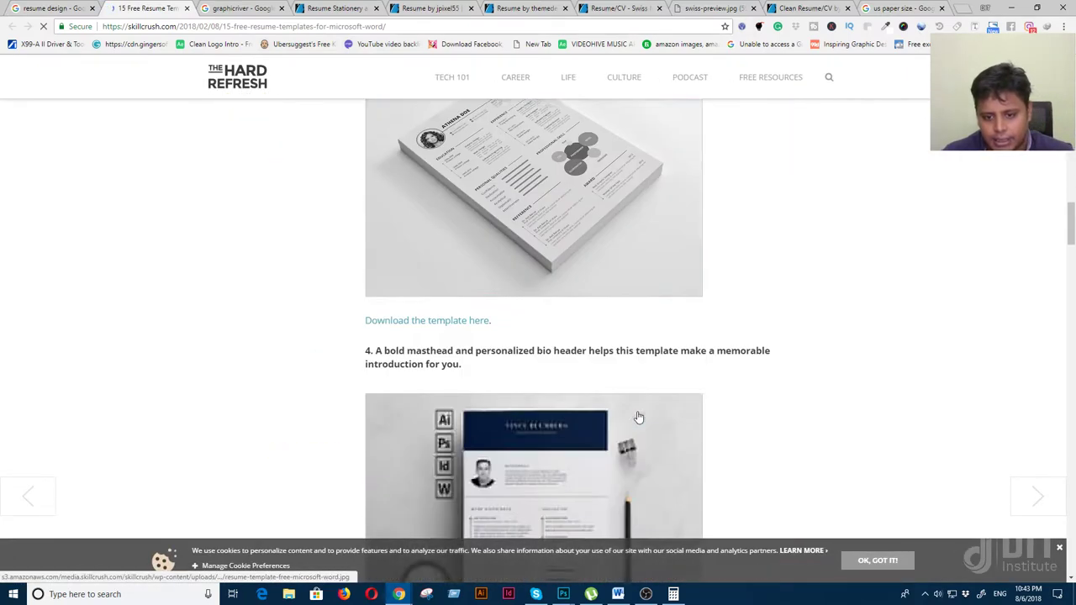
pyautogui.scroll(-15, 639, 418)
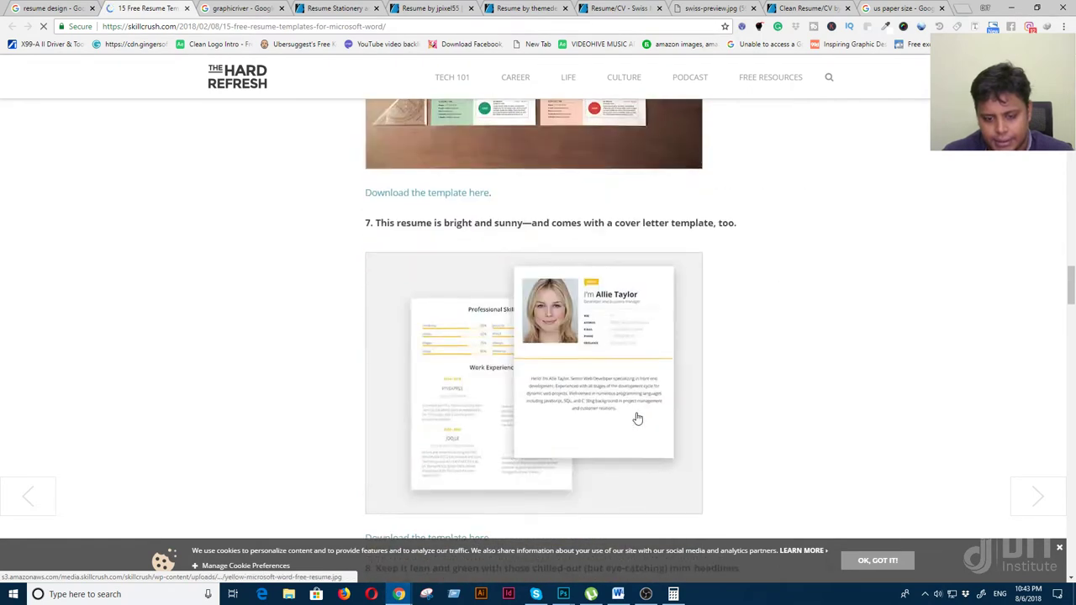
pyautogui.scroll(18, 637, 417)
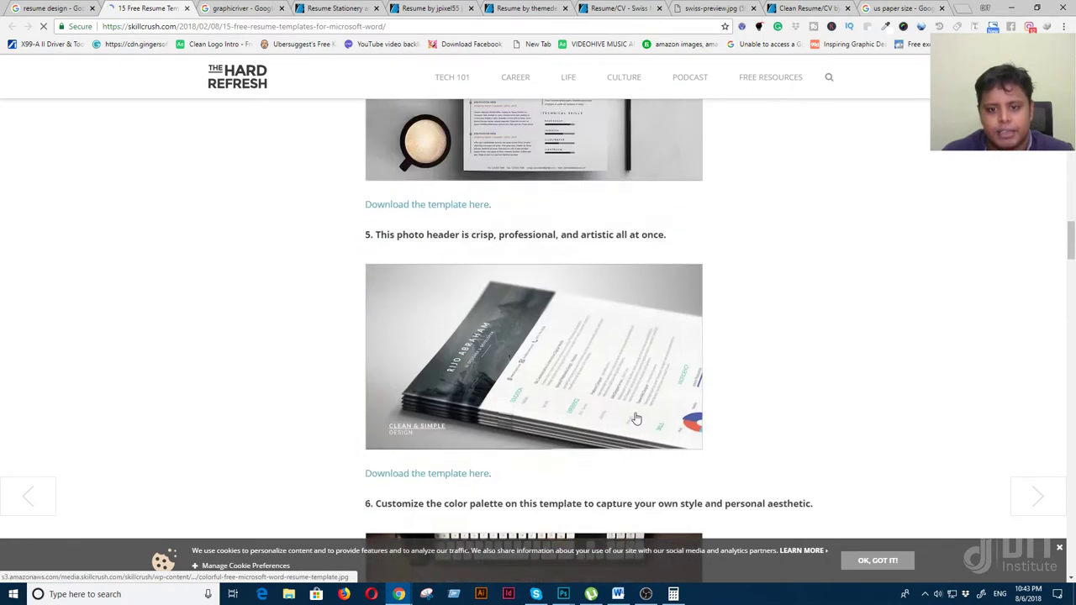
pyautogui.scroll(-1, 633, 418)
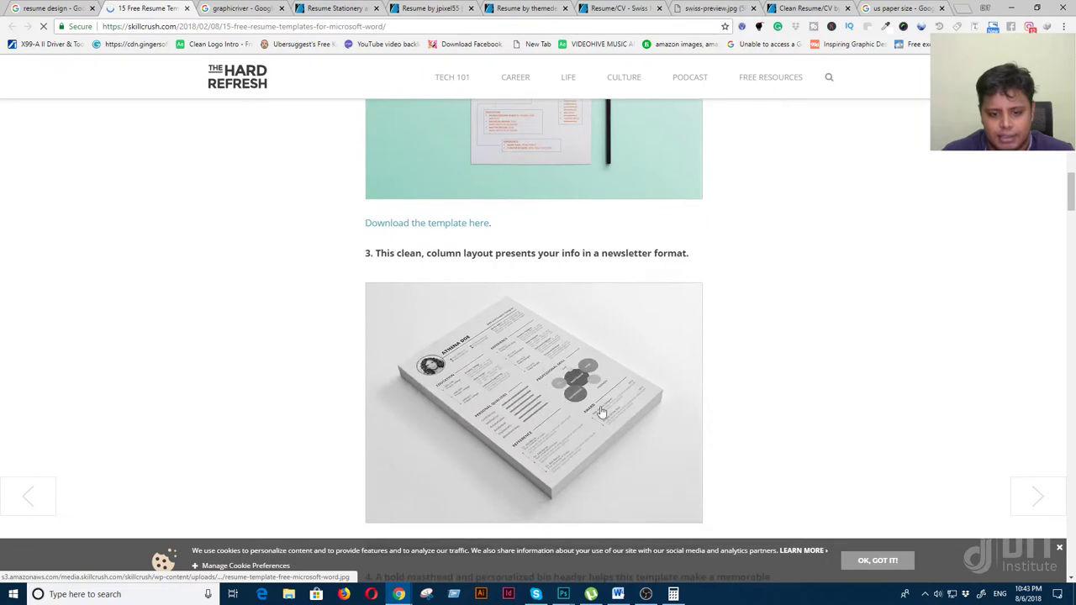
pyautogui.click(584, 384)
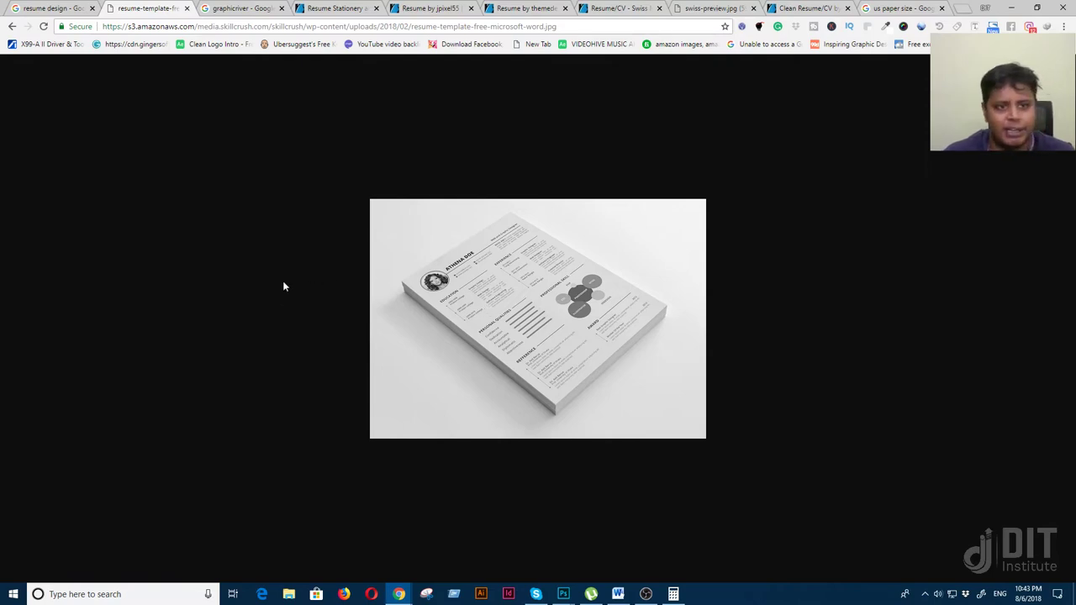
pyautogui.click(240, 9)
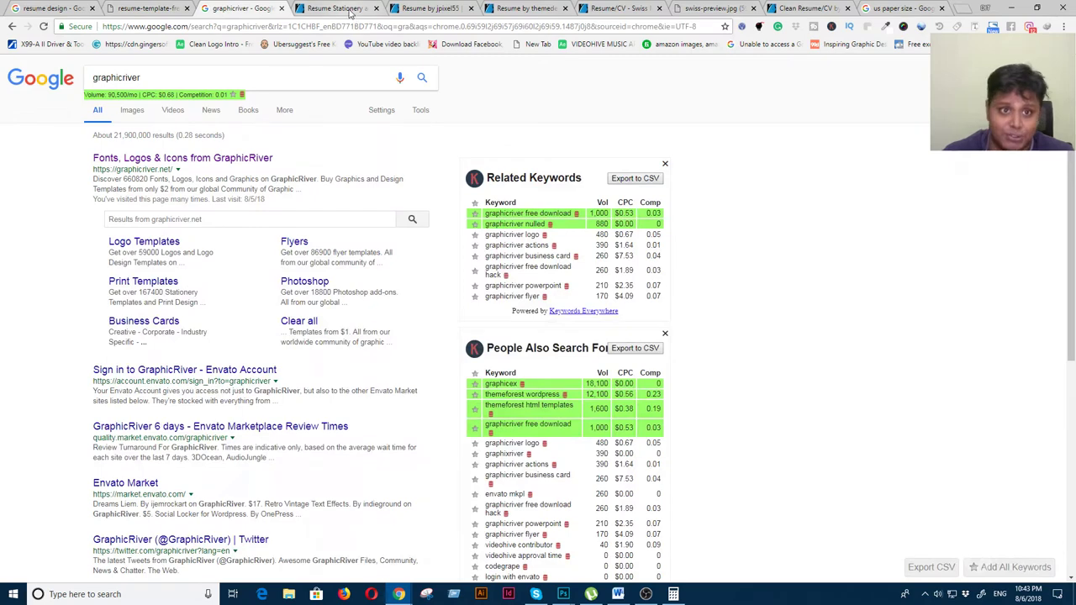
# Open Unionmedia's $6 'Resume' Clean Resume Set item from GraphicRiver's results in a new tab
pyautogui.click(348, 9)
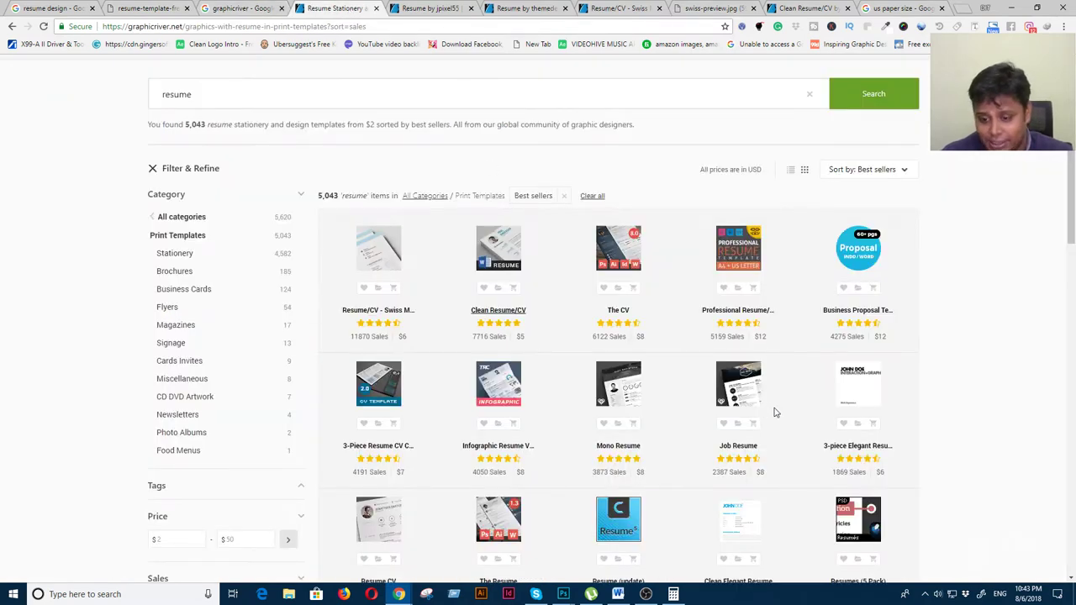
pyautogui.scroll(-1, 780, 398)
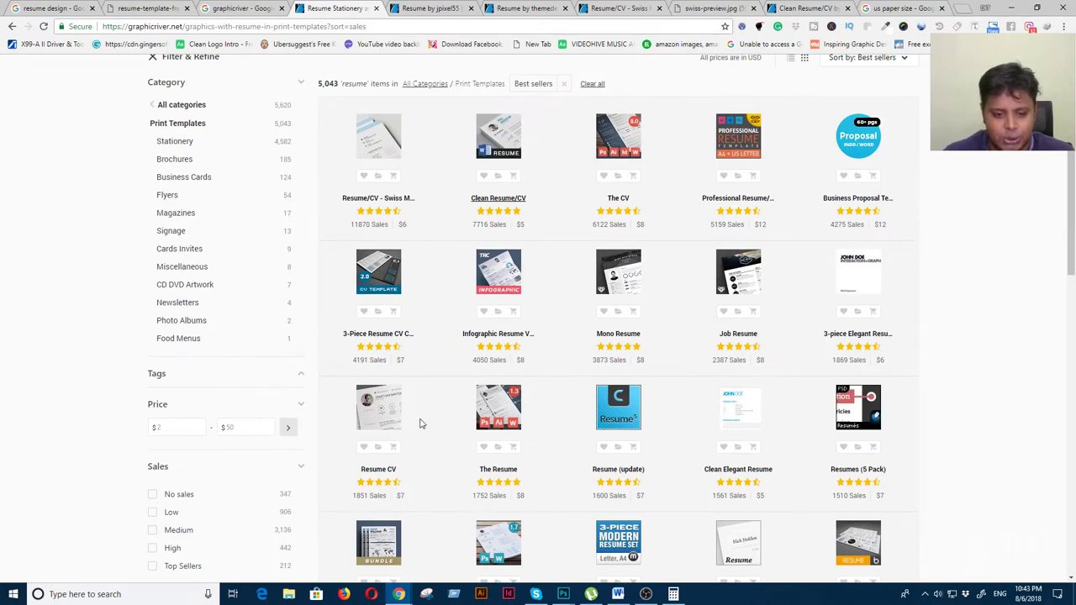
pyautogui.scroll(-6, 563, 435)
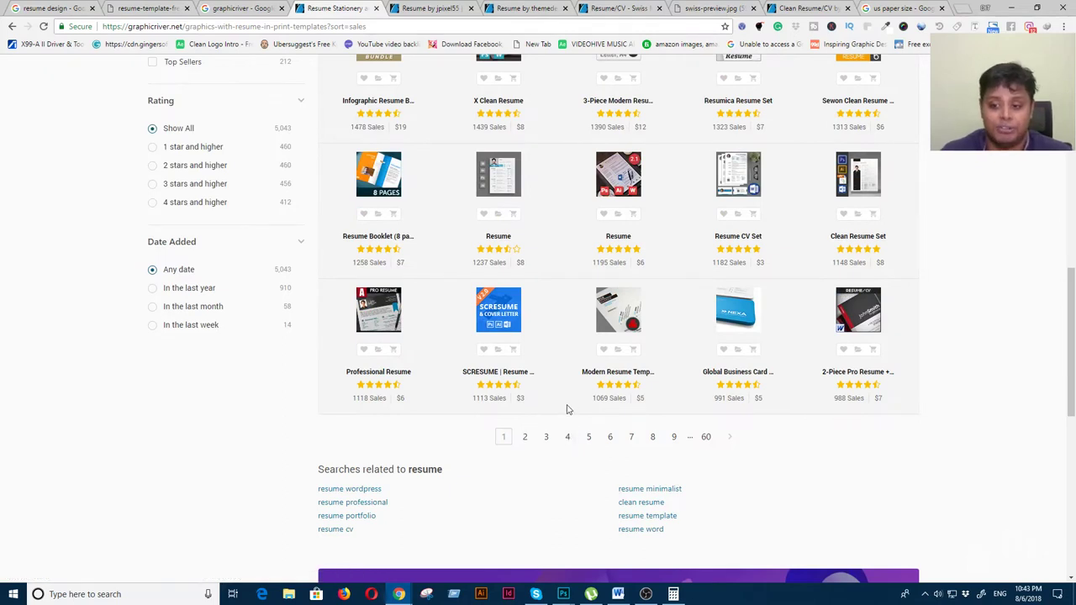
pyautogui.rightClick(619, 238)
pyautogui.click(666, 246)
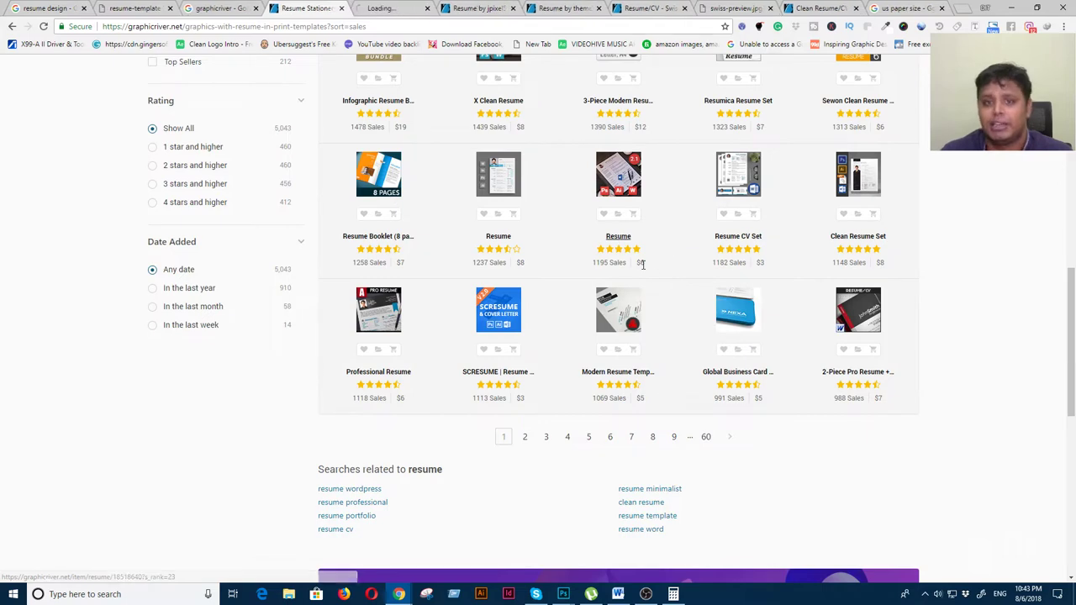
pyautogui.click(395, 10)
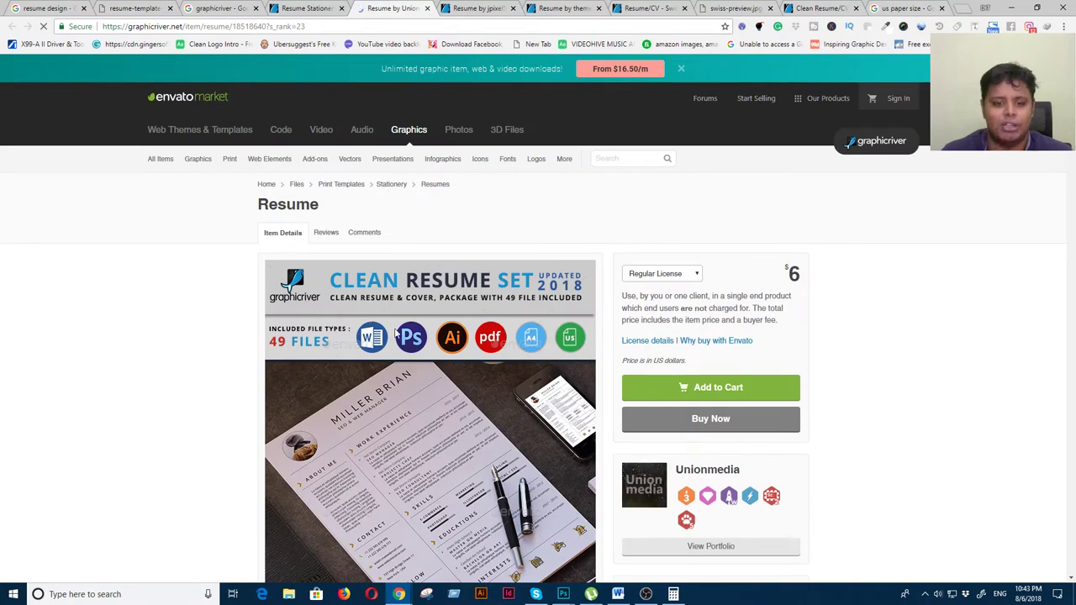
pyautogui.scroll(-1, 395, 333)
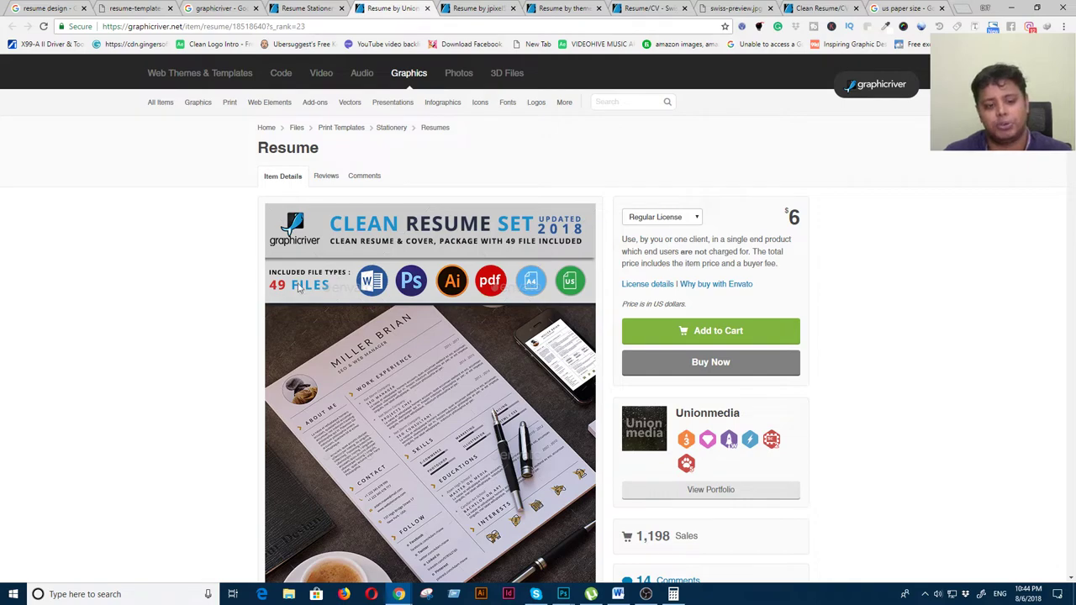
pyautogui.scroll(-15, 447, 325)
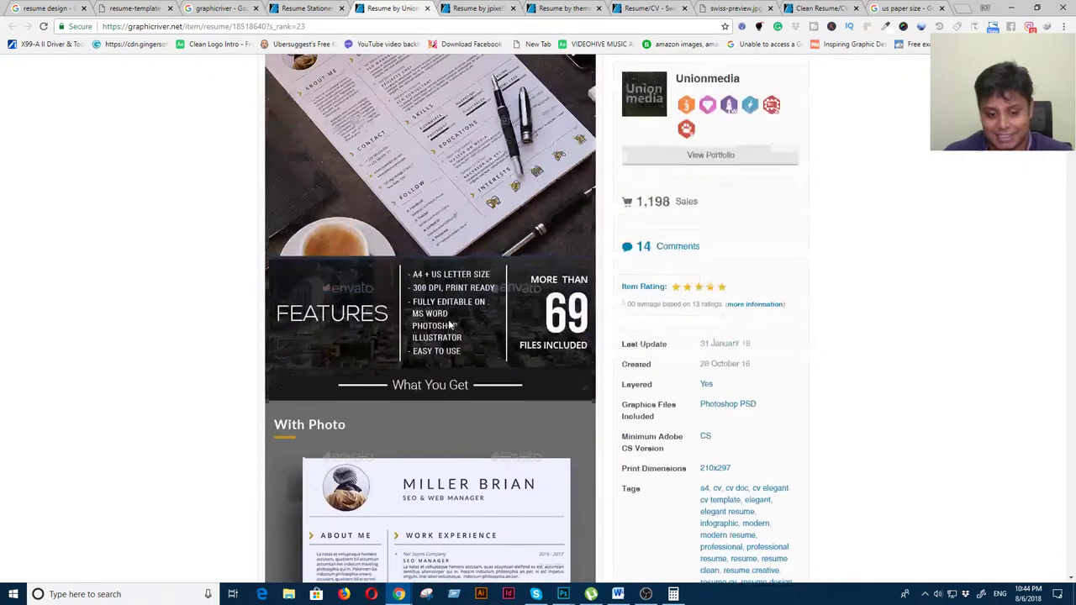
pyautogui.scroll(3, 447, 324)
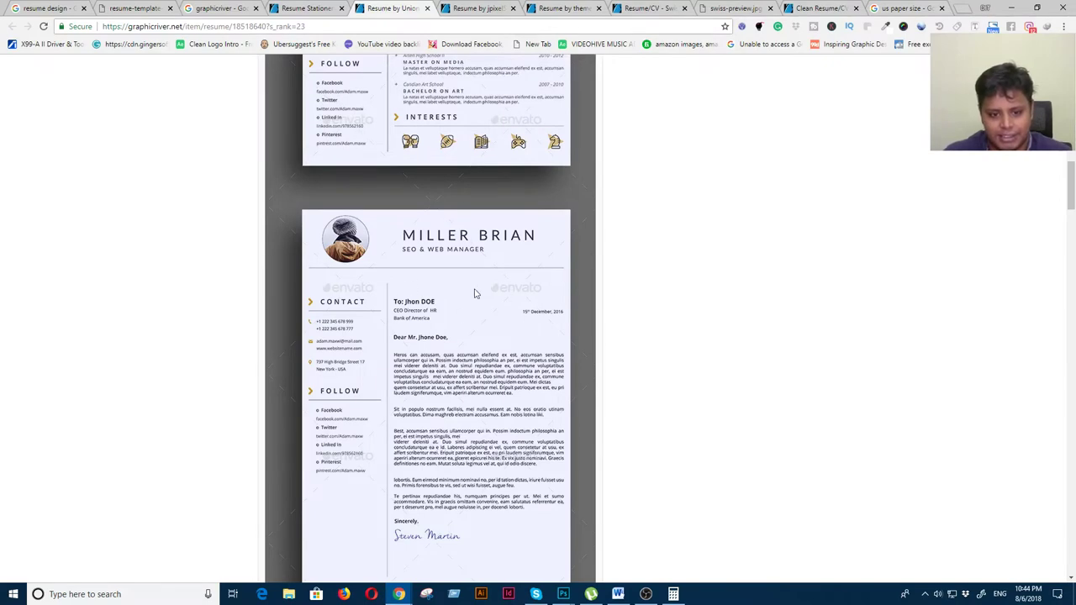
pyautogui.scroll(3, 427, 356)
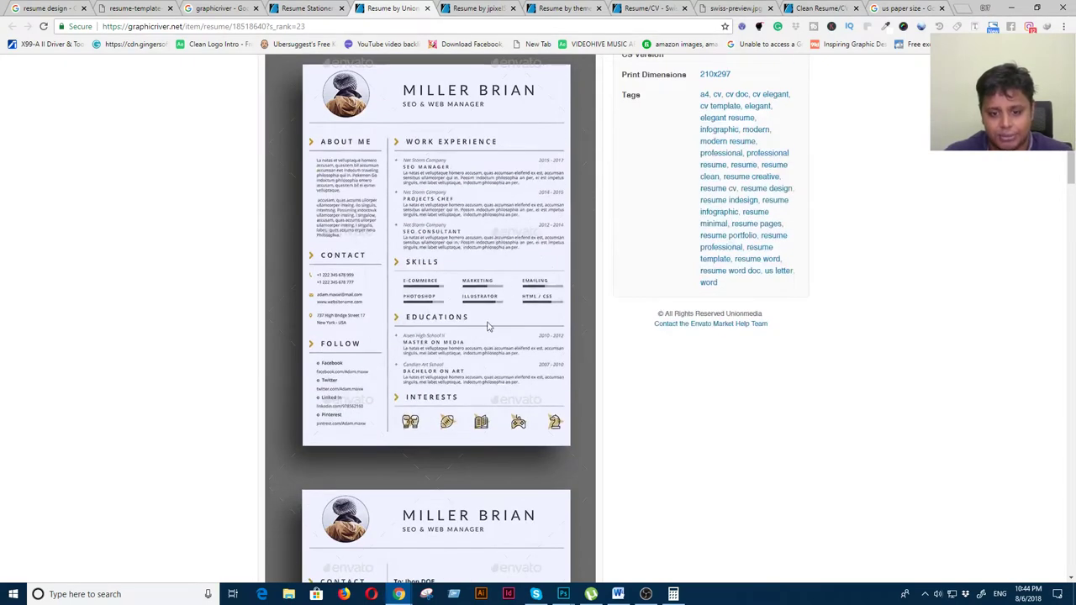
pyautogui.scroll(-9, 437, 377)
pyautogui.scroll(-10, 437, 378)
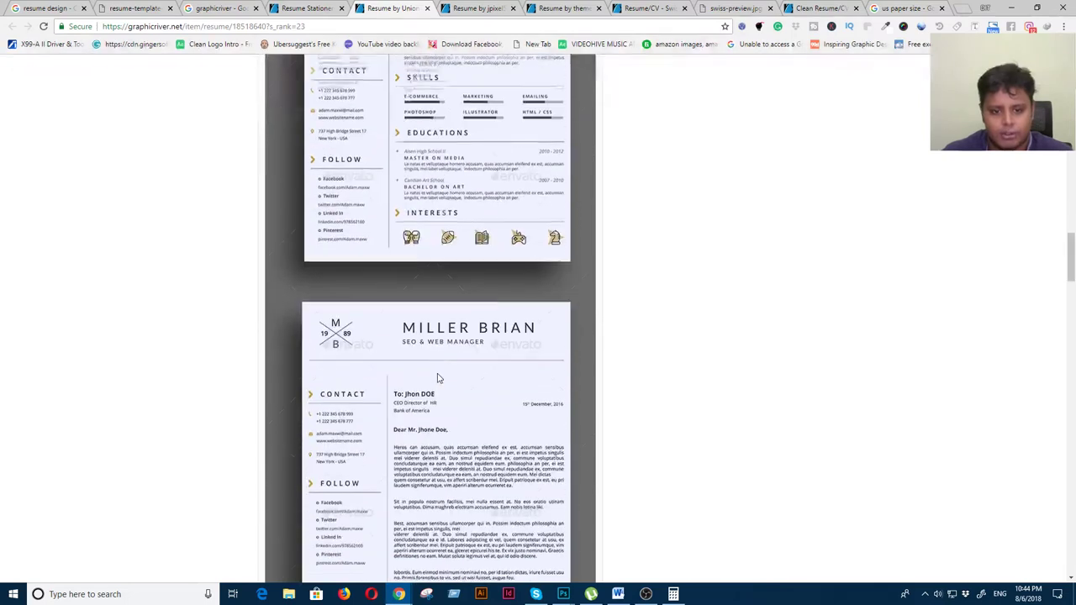
pyautogui.scroll(-3, 439, 383)
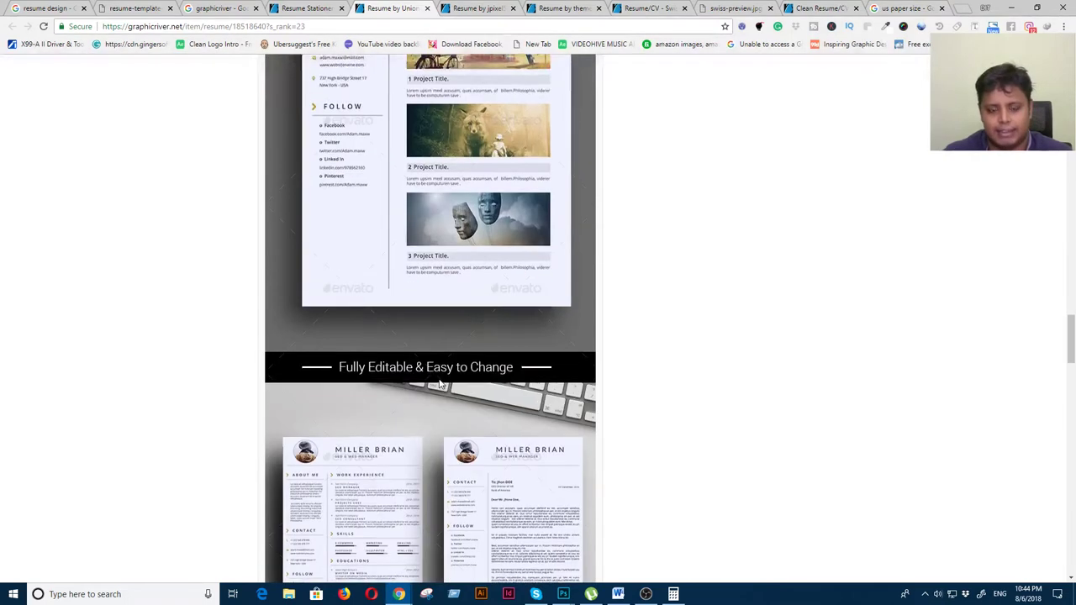
pyautogui.scroll(3, 404, 281)
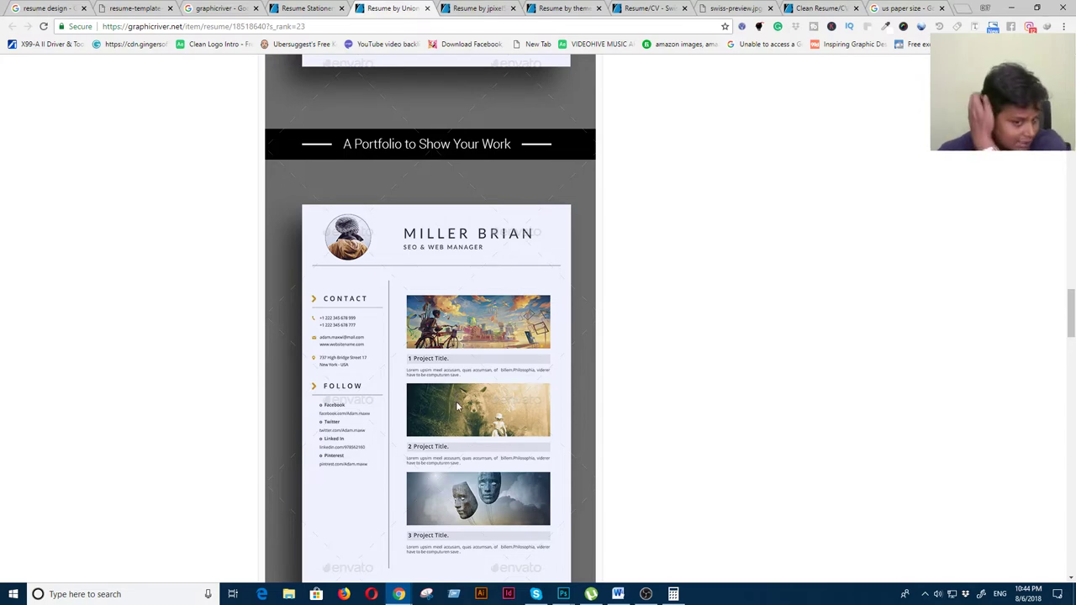
pyautogui.scroll(-9, 455, 401)
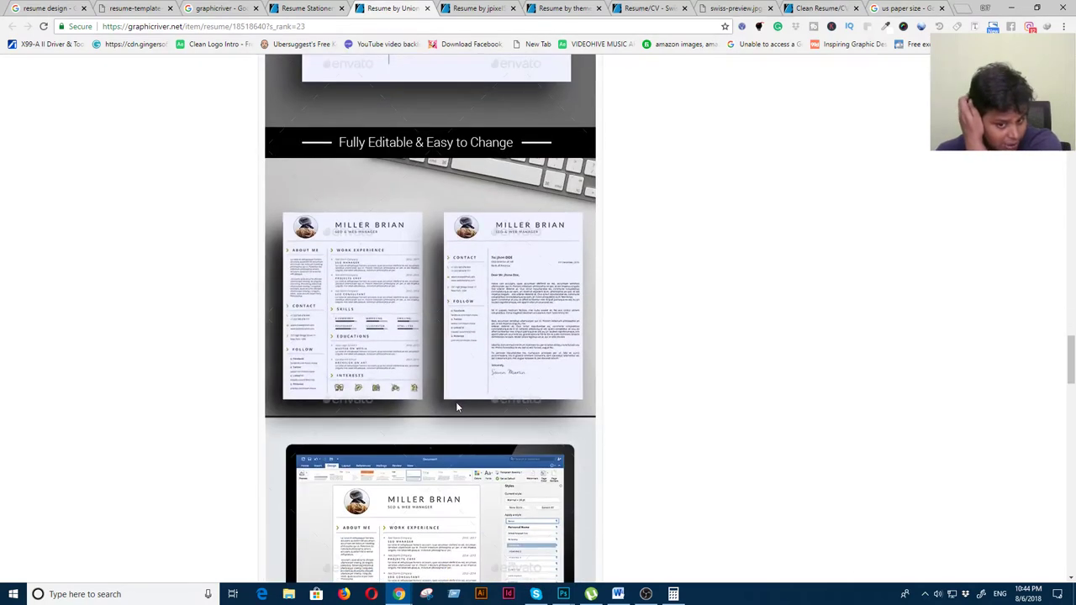
pyautogui.scroll(4, 454, 407)
pyautogui.scroll(3, 458, 342)
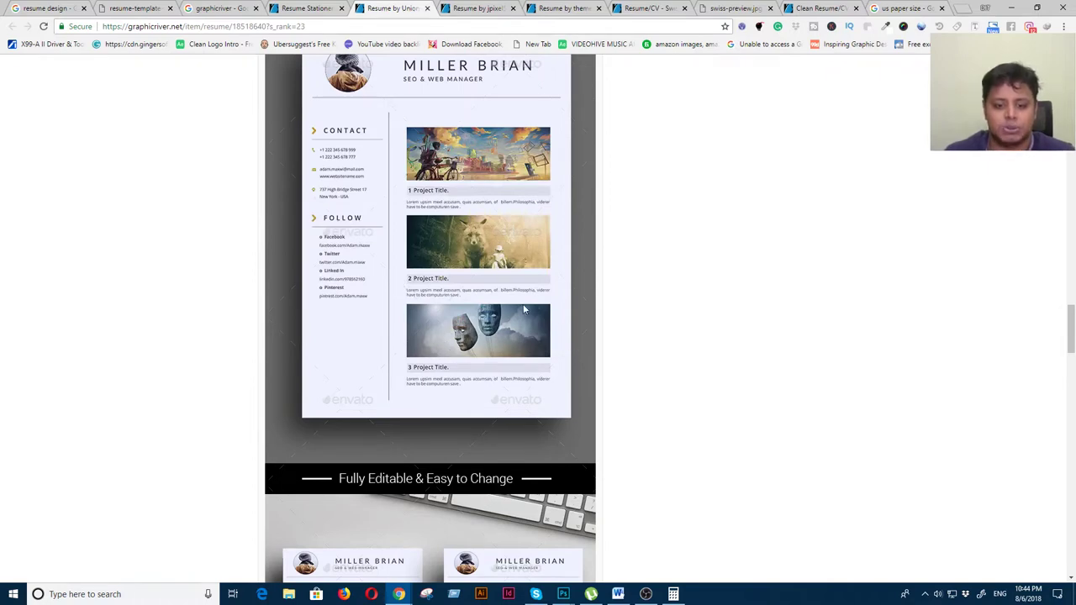
pyautogui.scroll(1, 485, 314)
pyautogui.scroll(7, 485, 315)
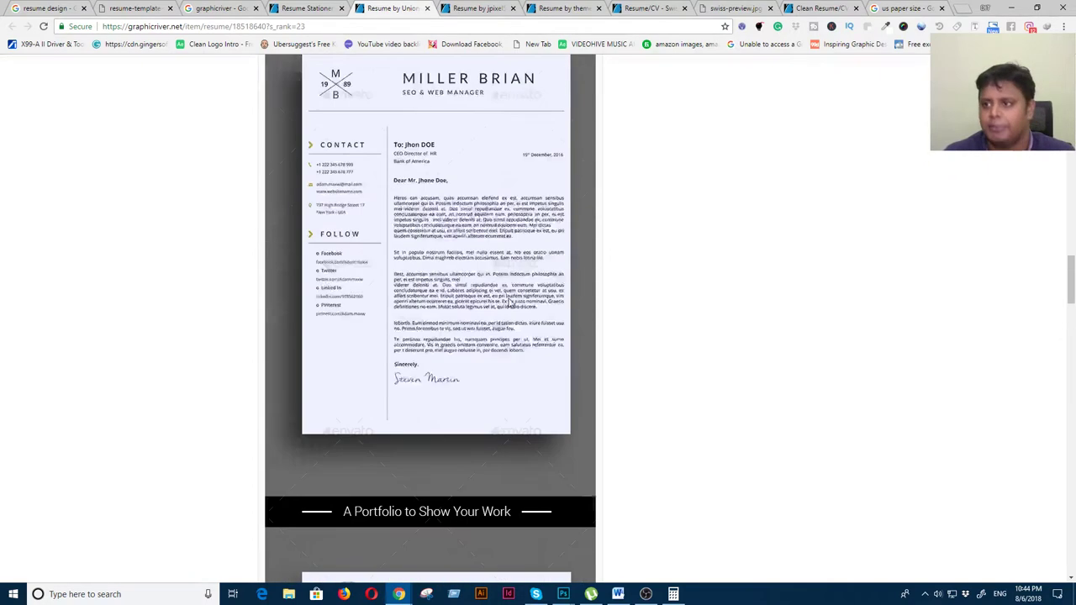
pyautogui.hotkey('alt', 'Tab')
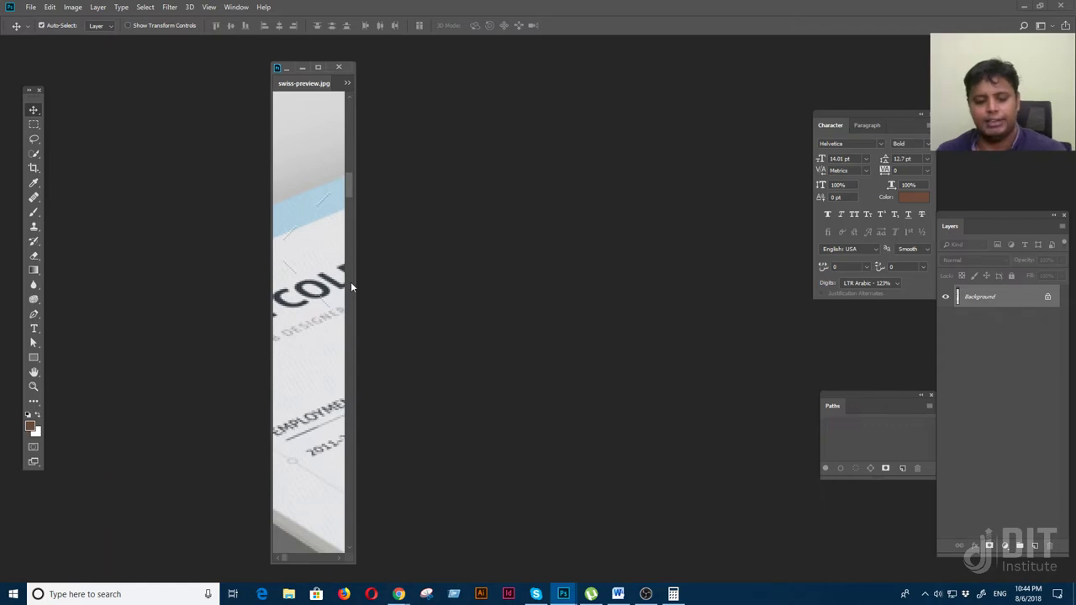
# Show swiss-preview.jpg full screen, zoom in, and marquee-select the left resume page
pyautogui.hotkey('ctrl', '-')
pyautogui.hotkey('ctrl', '-')
pyautogui.hotkey('ctrl', '-')
pyautogui.scroll(-3, 310, 337)
pyautogui.press('f')
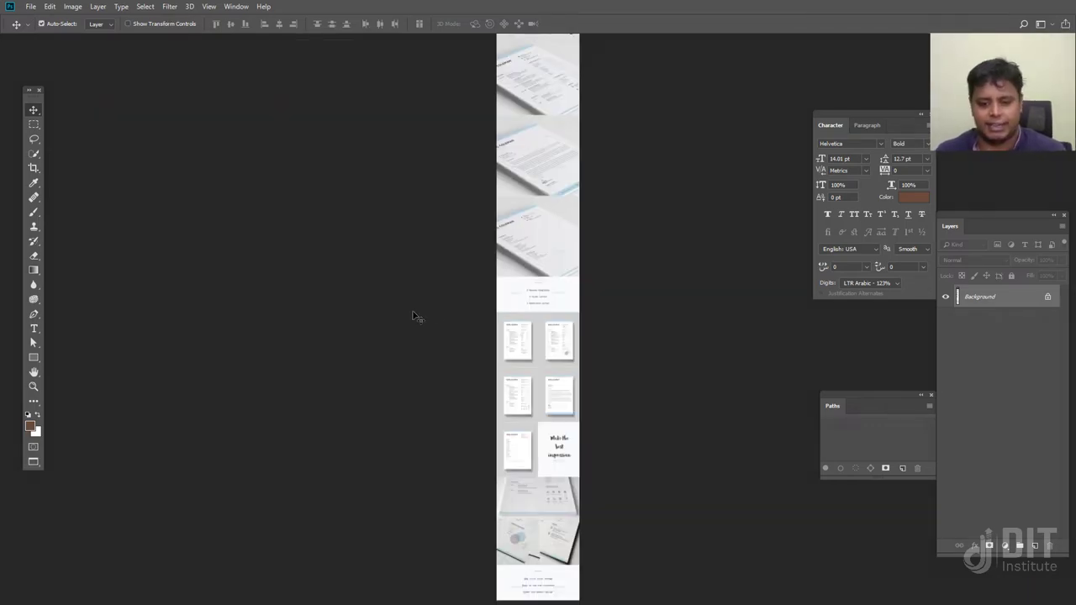
pyautogui.hotkey('ctrl', '+')
pyautogui.hotkey('ctrl', '+')
pyautogui.hotkey('ctrl', '+')
pyautogui.hotkey('ctrl', '+')
pyautogui.hotkey('ctrl', '+')
pyautogui.hotkey('ctrl', '+')
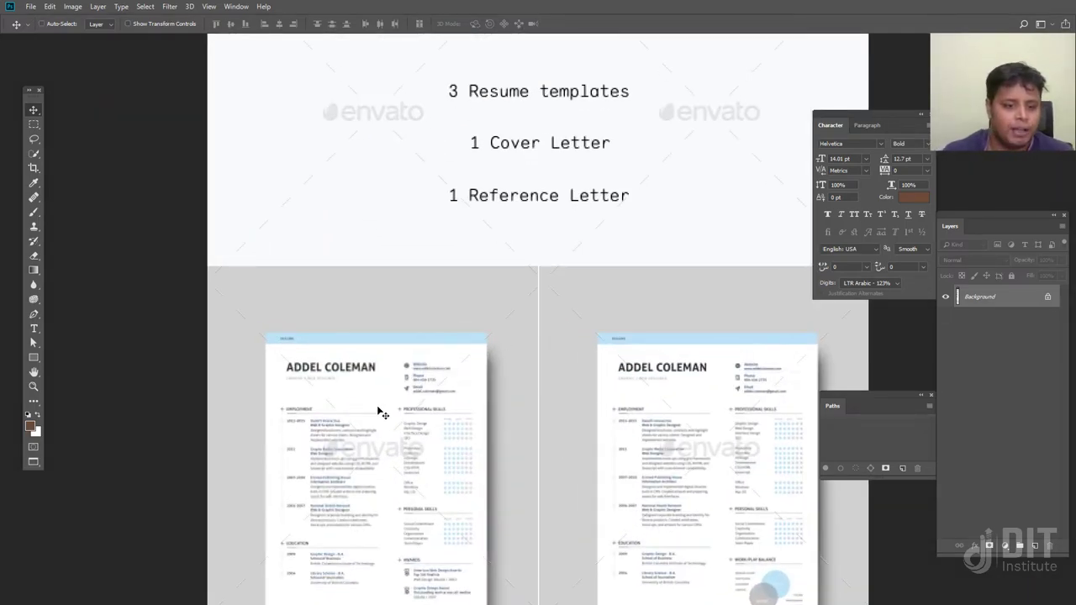
pyautogui.scroll(-3, 380, 415)
pyautogui.click(34, 125)
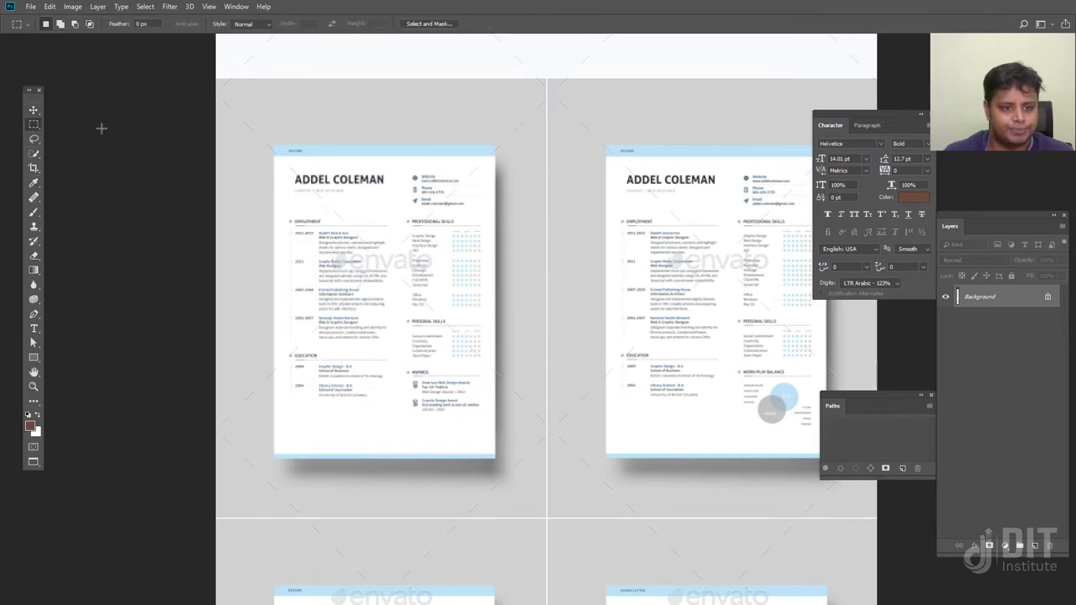
pyautogui.moveTo(273, 146); pyautogui.dragTo(272, 145)
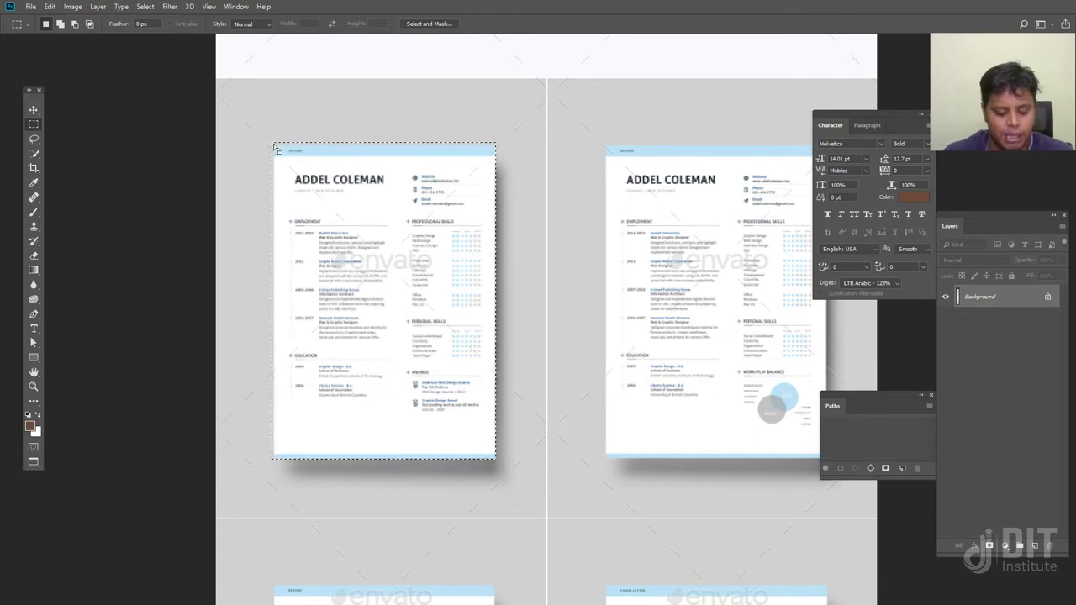
# Float swiss-preview.jpg and Resume Design side by side, then paste the left page as Layer 1
pyautogui.press('f')
pyautogui.press('f')
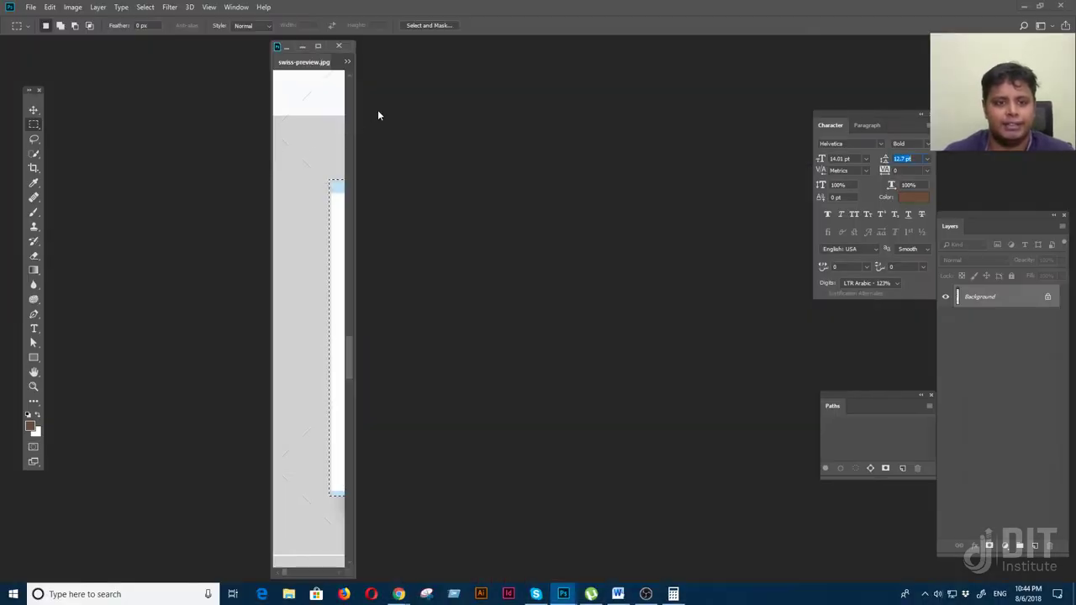
pyautogui.click(299, 48)
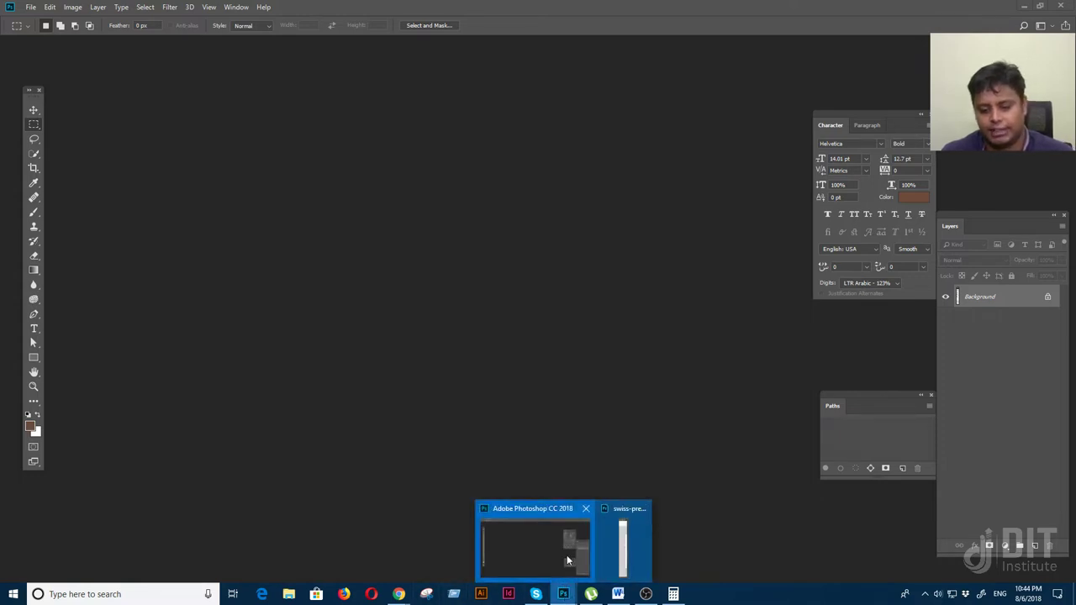
pyautogui.click(566, 555)
pyautogui.click(623, 545)
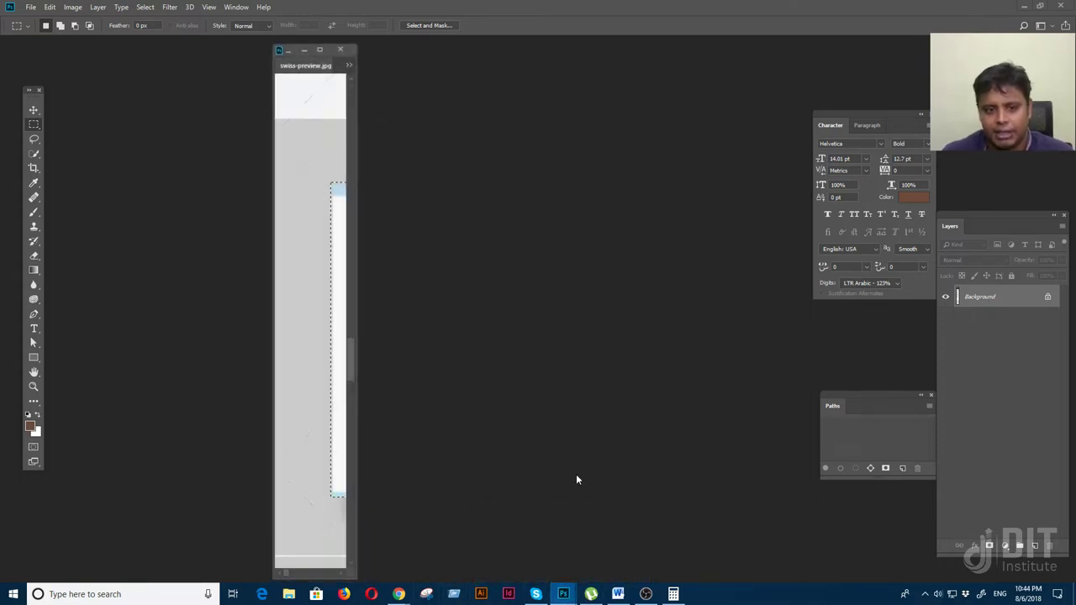
pyautogui.moveTo(356, 260); pyautogui.dragTo(704, 259)
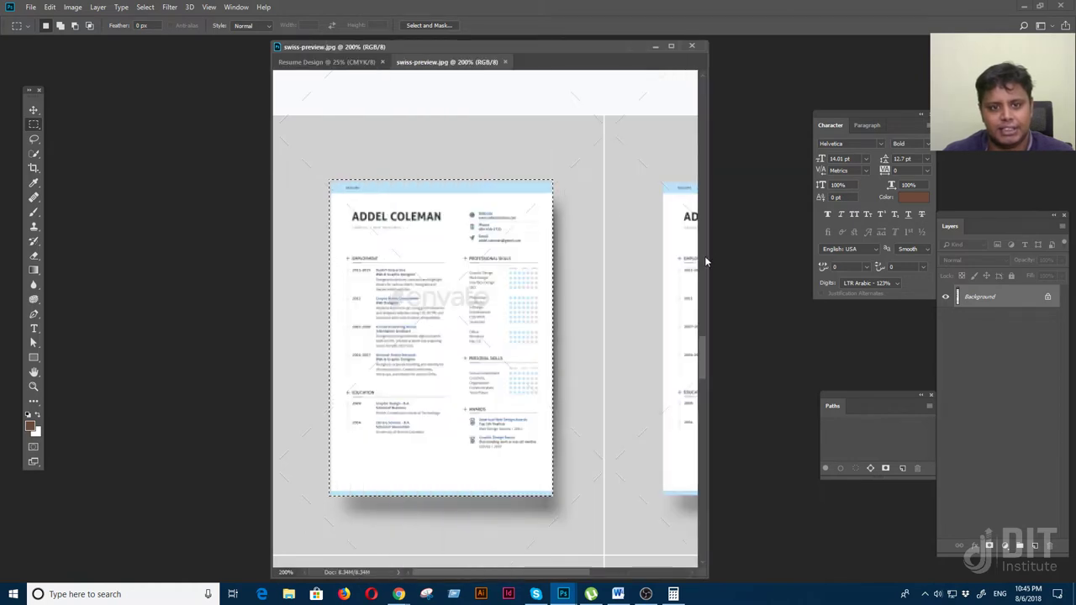
pyautogui.moveTo(331, 67); pyautogui.dragTo(296, 106)
pyautogui.hotkey('ctrl', 'v')
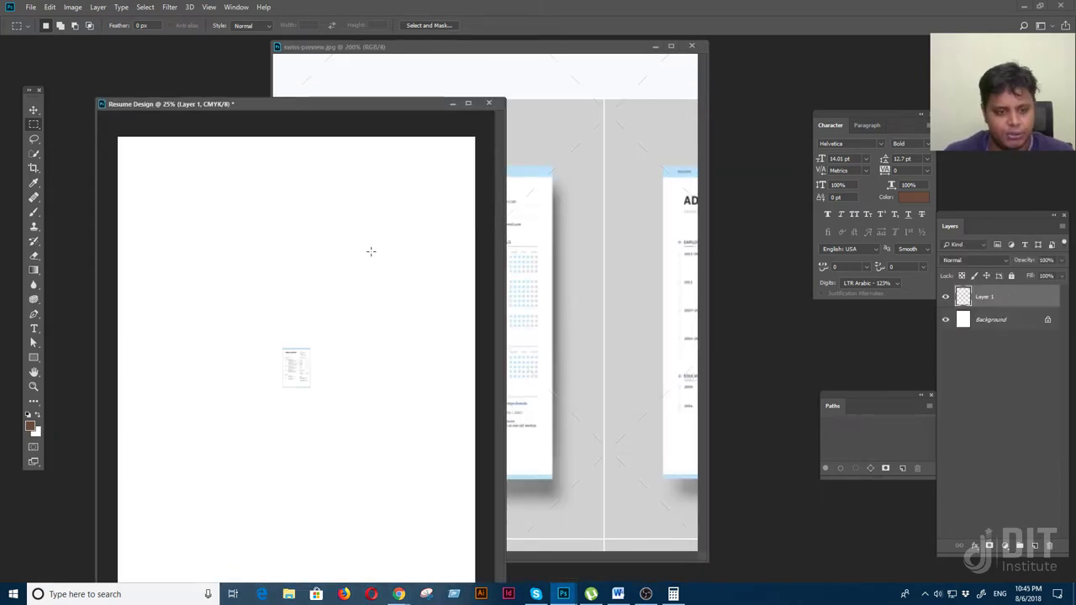
# Free-transform the pasted resume page to fill the 8.5 × 11 in canvas
pyautogui.hotkey('ctrl', 't')
pyautogui.moveTo(311, 346); pyautogui.dragTo(502, 166)
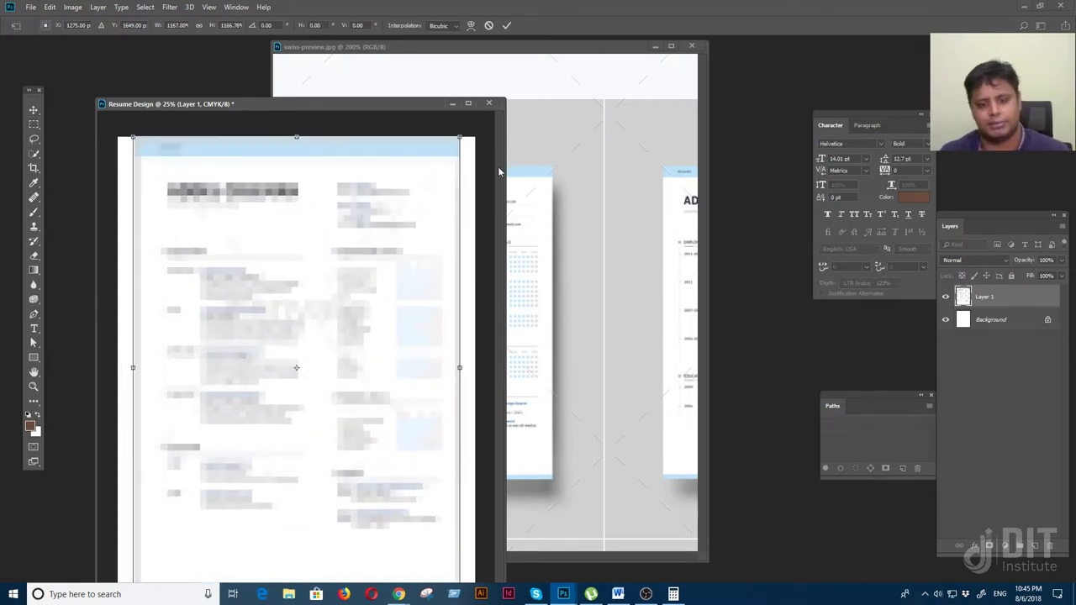
pyautogui.press('Return')
pyautogui.hotkey('ctrl', '-')
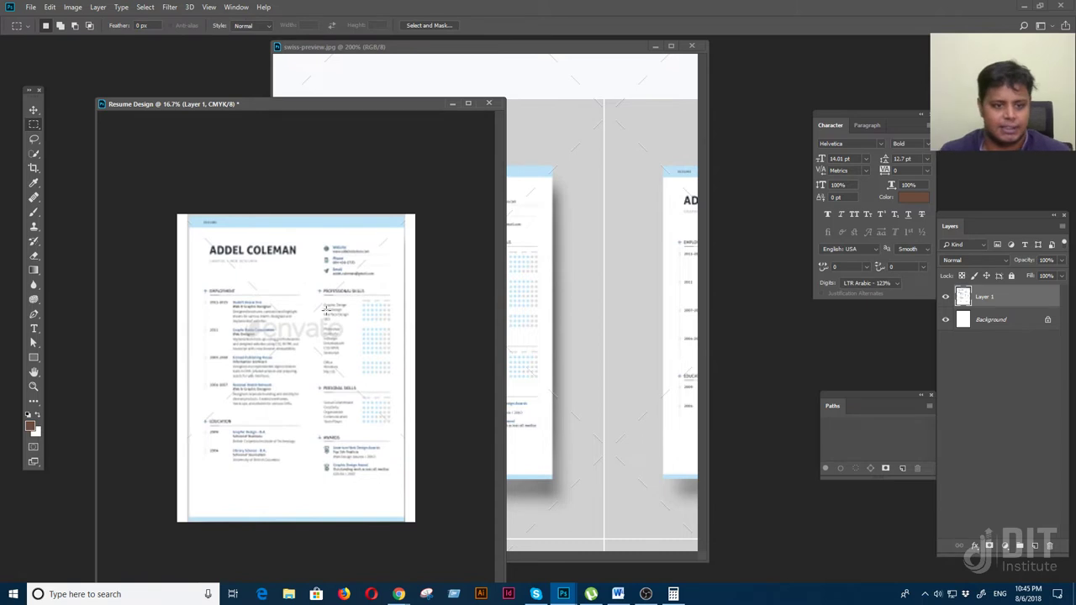
# Check the Image Size settings without changes, then nudge Layer 1 slightly up and left
pyautogui.rightClick(347, 110)
pyautogui.click(377, 118)
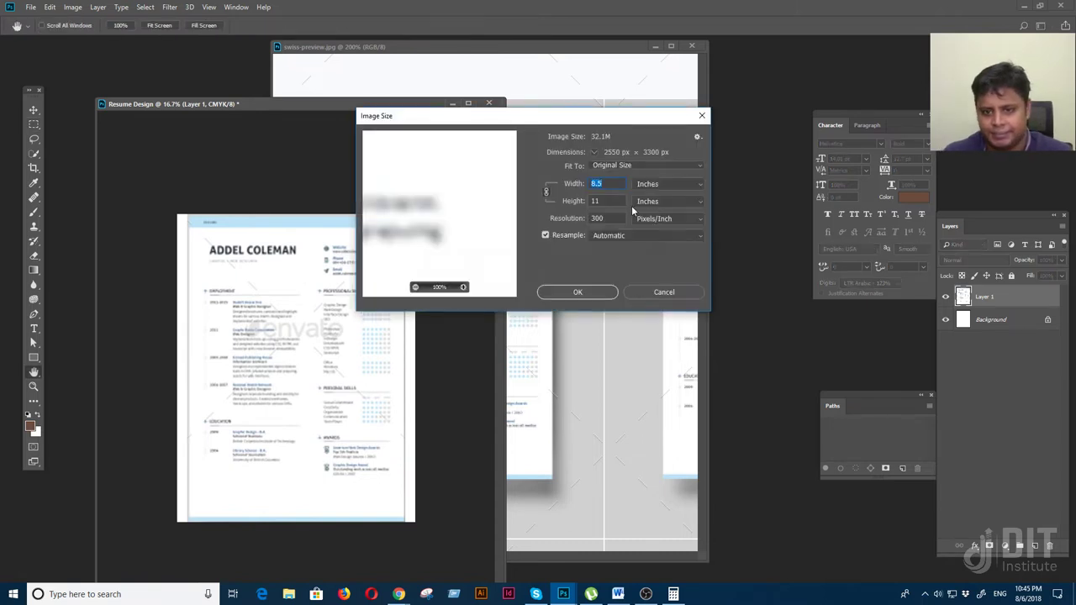
pyautogui.click(672, 292)
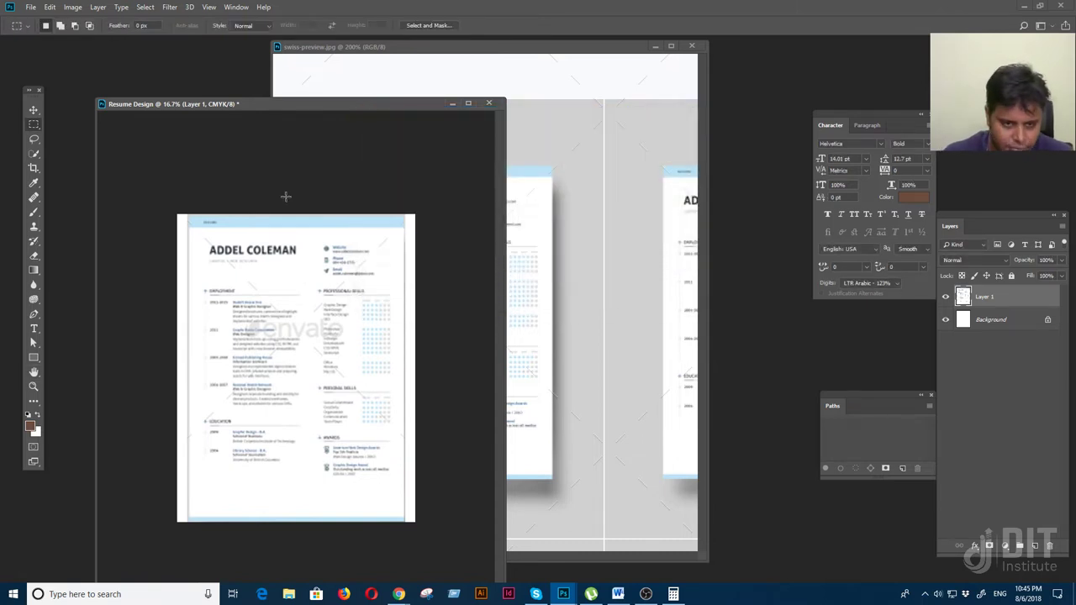
pyautogui.rightClick(392, 103)
pyautogui.click(420, 115)
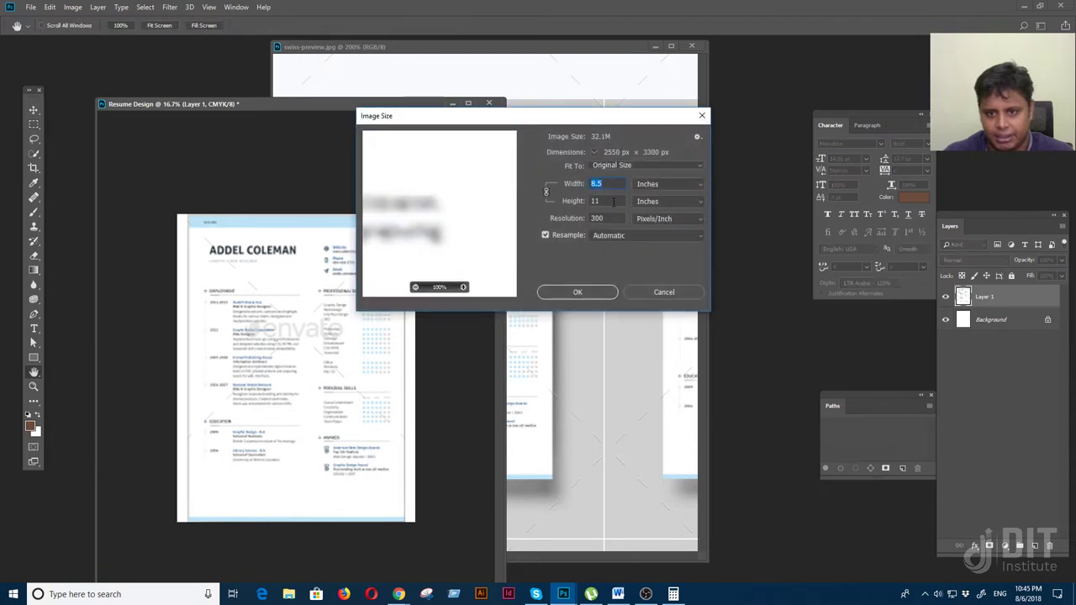
pyautogui.click(668, 292)
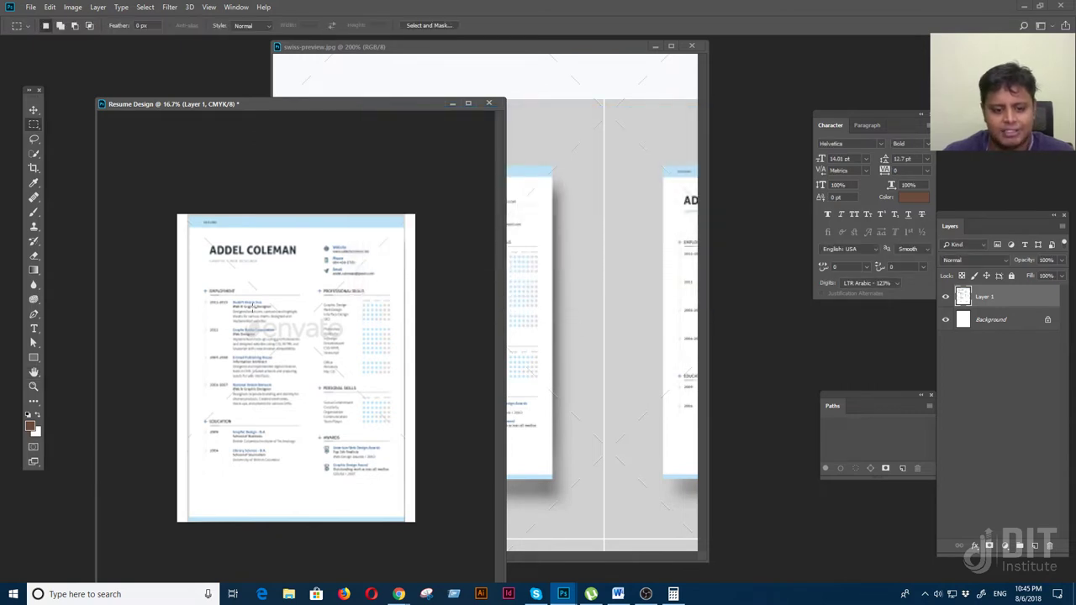
pyautogui.click(33, 110)
pyautogui.moveTo(235, 291); pyautogui.dragTo(229, 289)
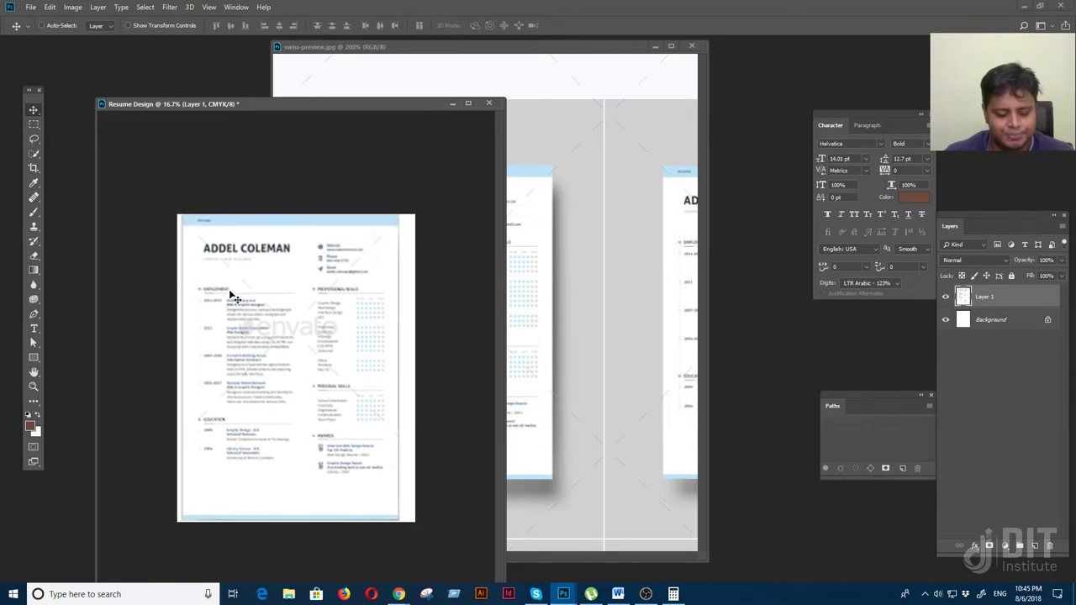
# Reset default black colour and centre Layer 1 horizontally and vertically with the background
pyautogui.press('d')
pyautogui.press('f')
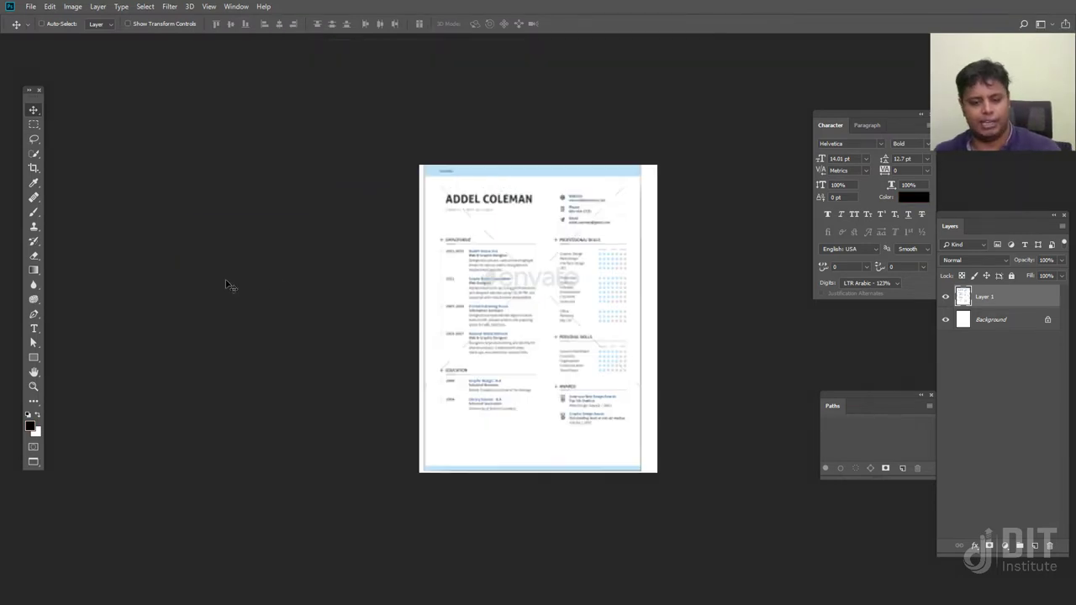
pyautogui.hotkey('ctrl', '+')
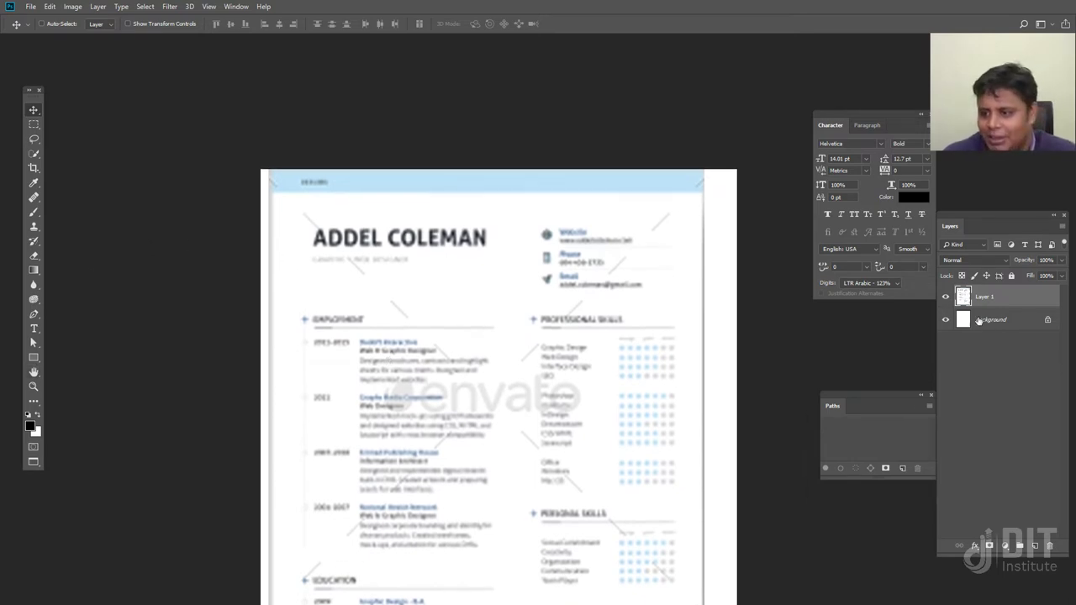
pyautogui.click(1011, 276)
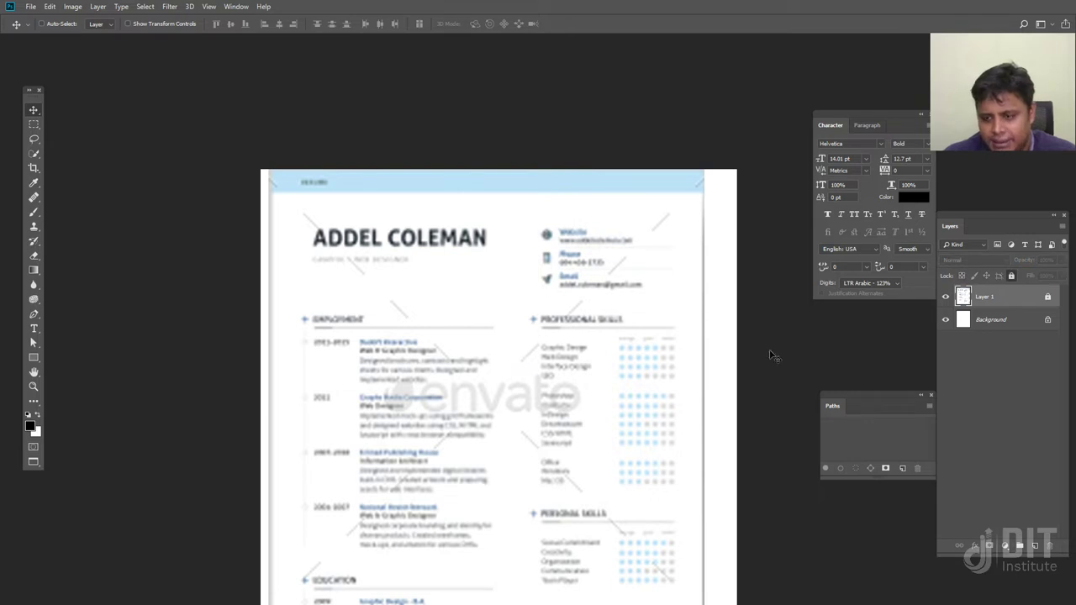
pyautogui.click(1047, 299)
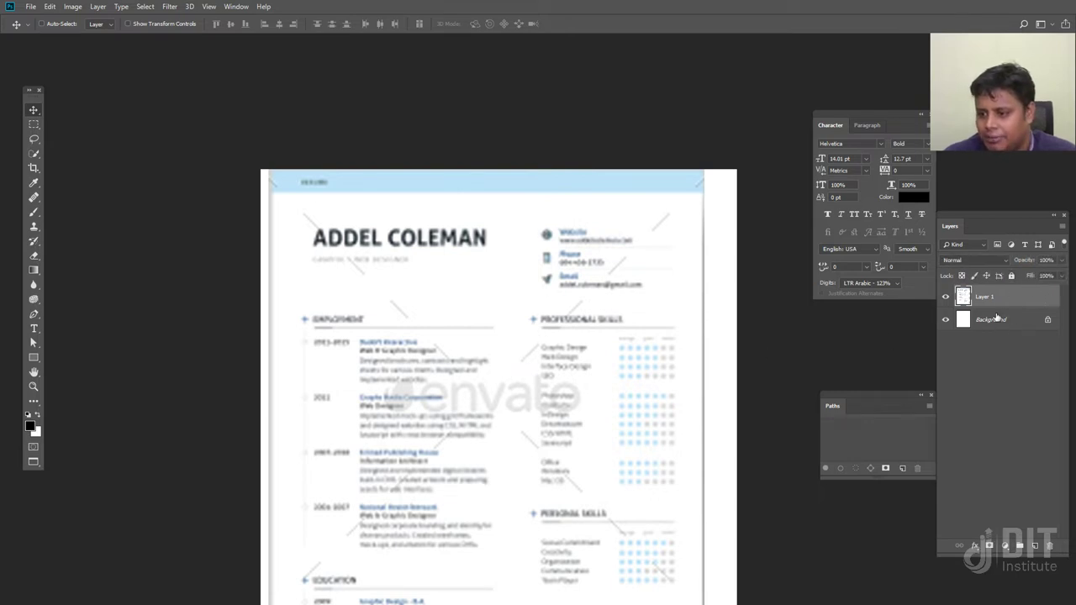
pyautogui.keyDown('shift'); pyautogui.click(998, 320); pyautogui.keyUp('shift')
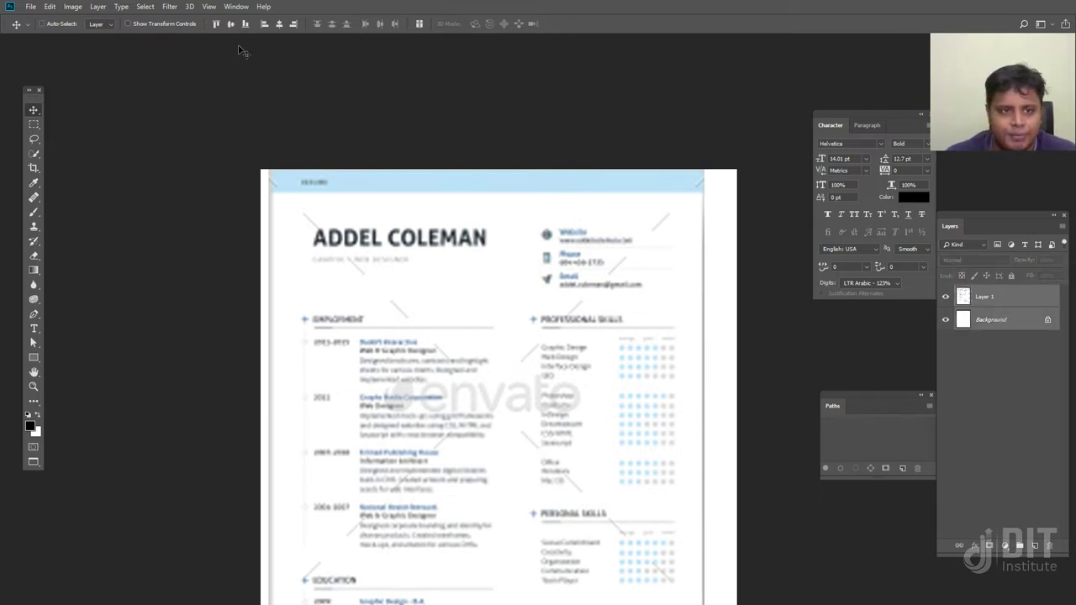
pyautogui.click(278, 24)
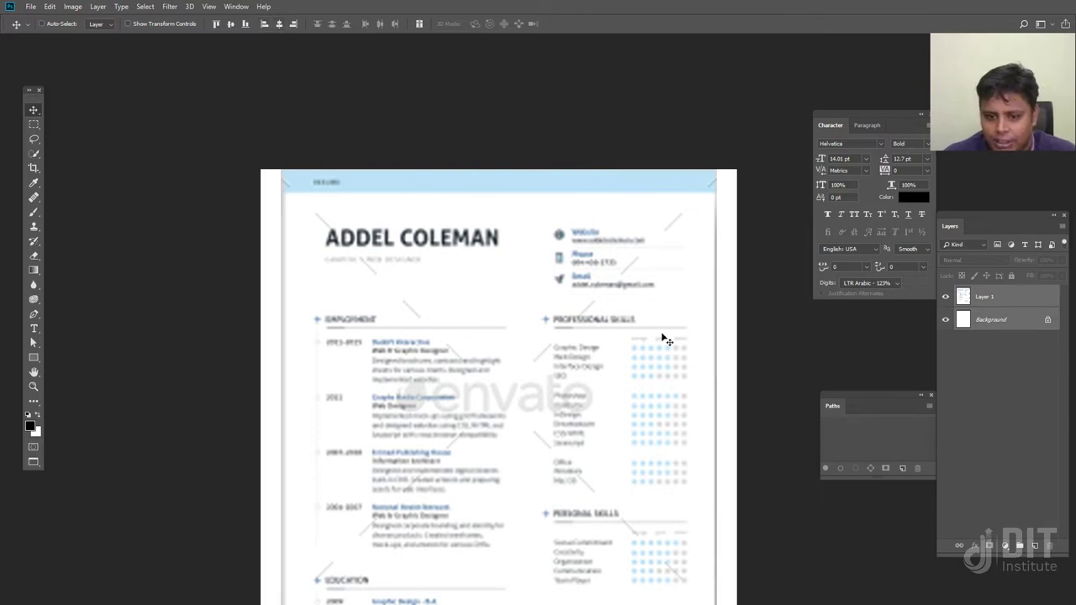
pyautogui.moveTo(594, 401); pyautogui.dragTo(564, 277)
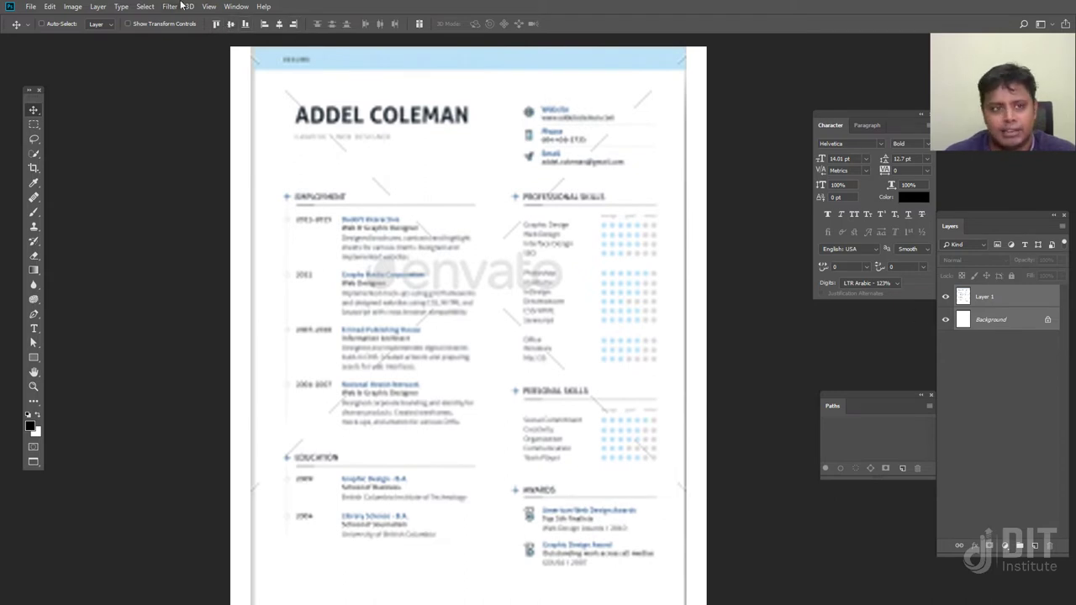
pyautogui.click(231, 25)
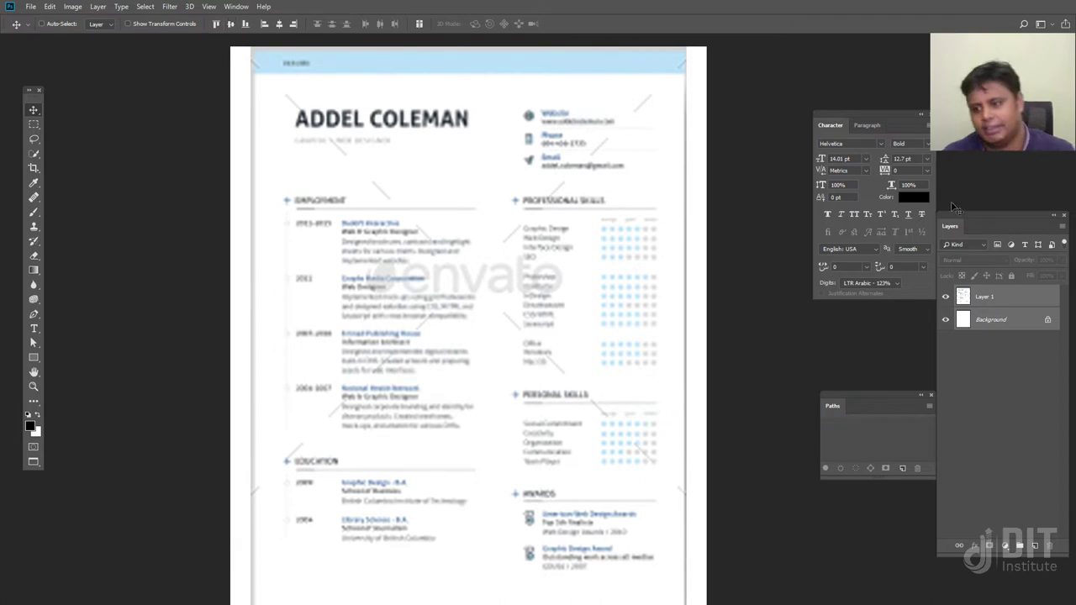
pyautogui.hotkey('ctrl', '-')
pyautogui.hotkey('ctrl', '-')
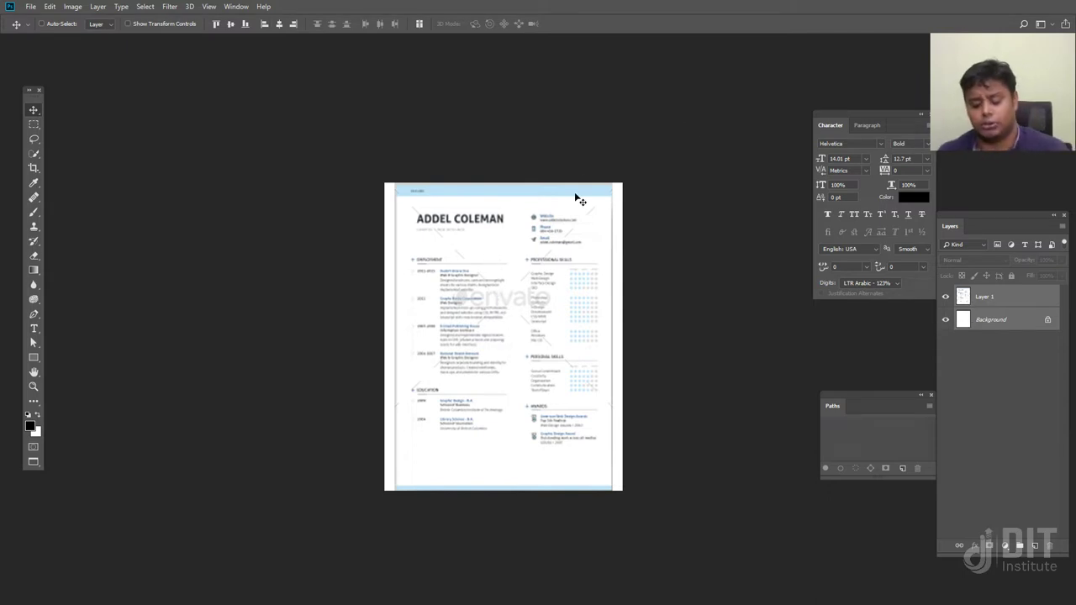
pyautogui.hotkey('ctrl', '=')
pyautogui.hotkey('ctrl', '=')
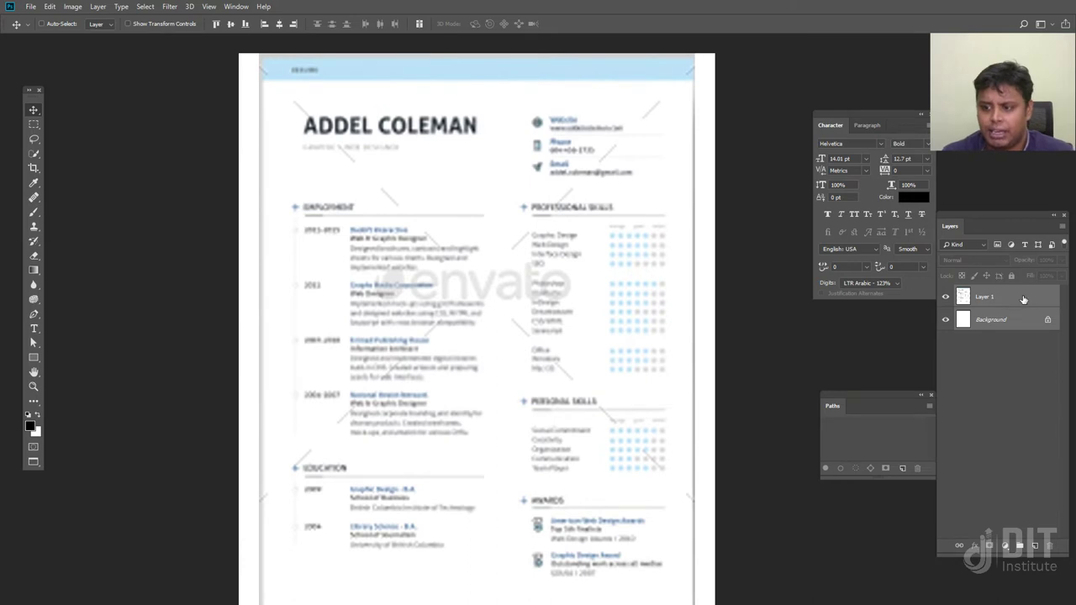
# Lock Layer 1 and draw a black 2564 × 155 px rectangle over the top header band
pyautogui.click(1023, 298)
pyautogui.click(1010, 277)
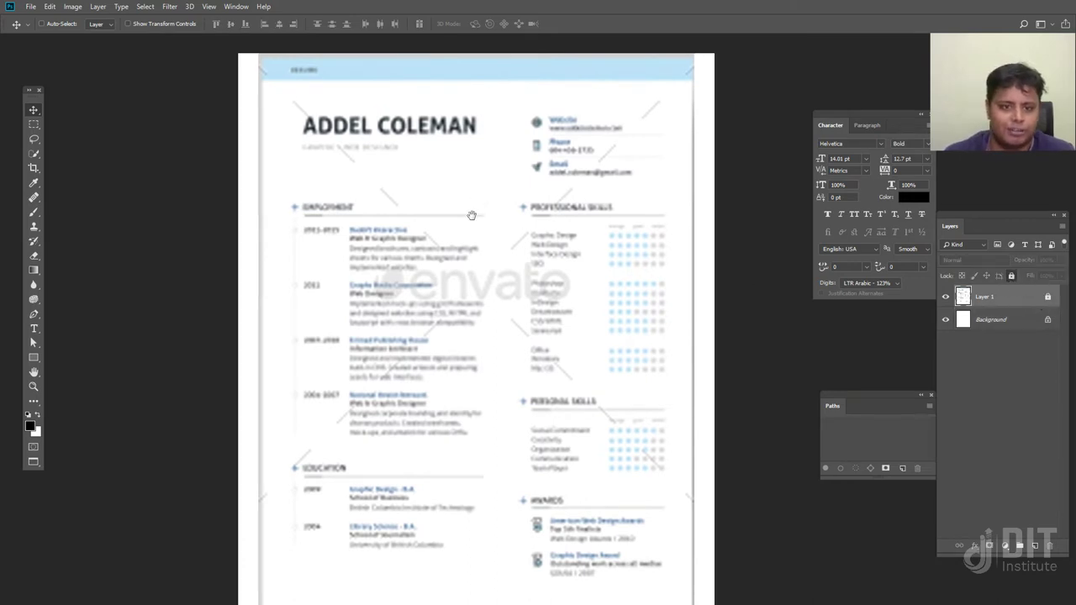
pyautogui.moveTo(485, 216); pyautogui.dragTo(442, 295)
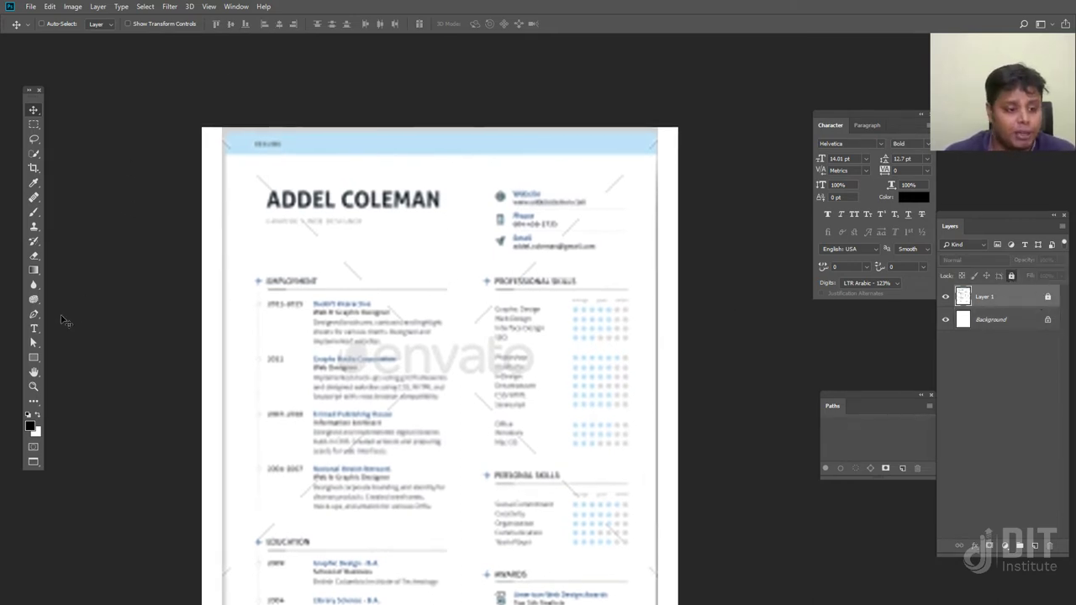
pyautogui.press('u')
pyautogui.moveTo(199, 126); pyautogui.dragTo(680, 155)
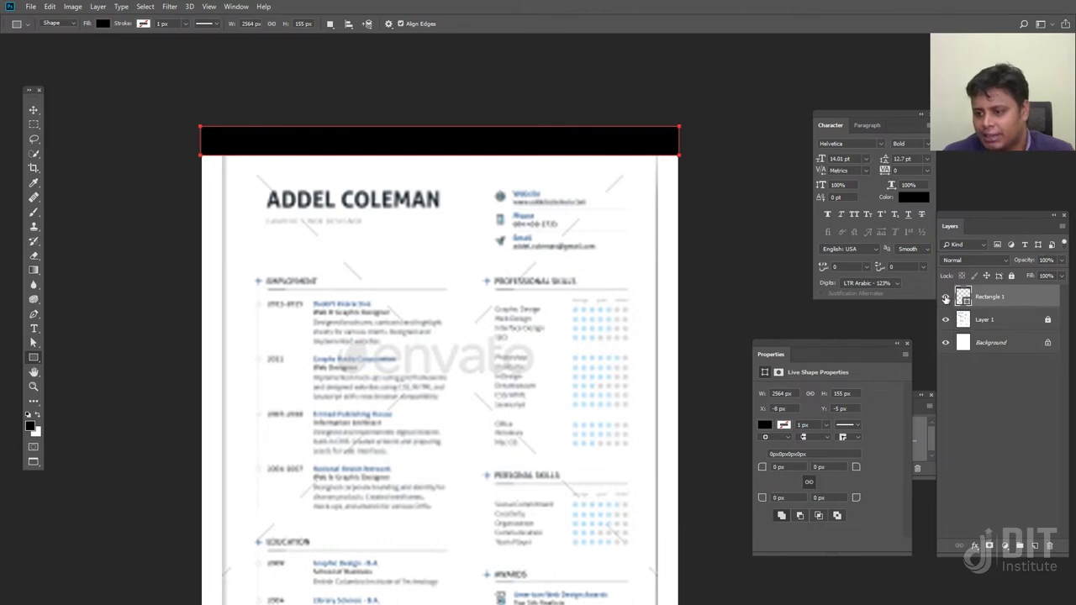
# Fill Rectangle 1 with the light blue sampled from the template's header
pyautogui.click(944, 297)
pyautogui.doubleClick(962, 296)
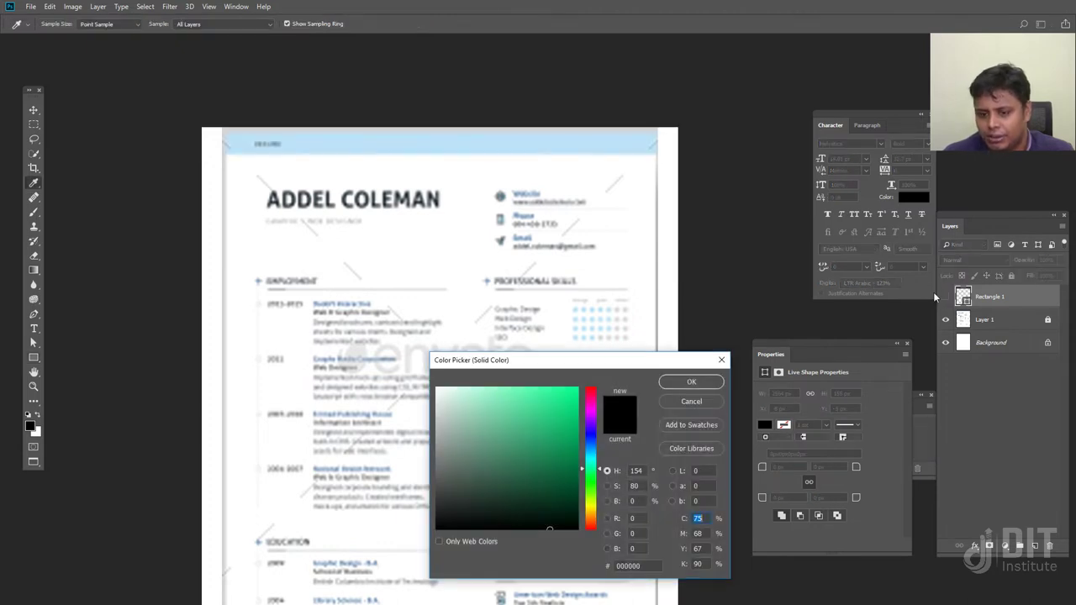
pyautogui.click(547, 136)
pyautogui.click(682, 381)
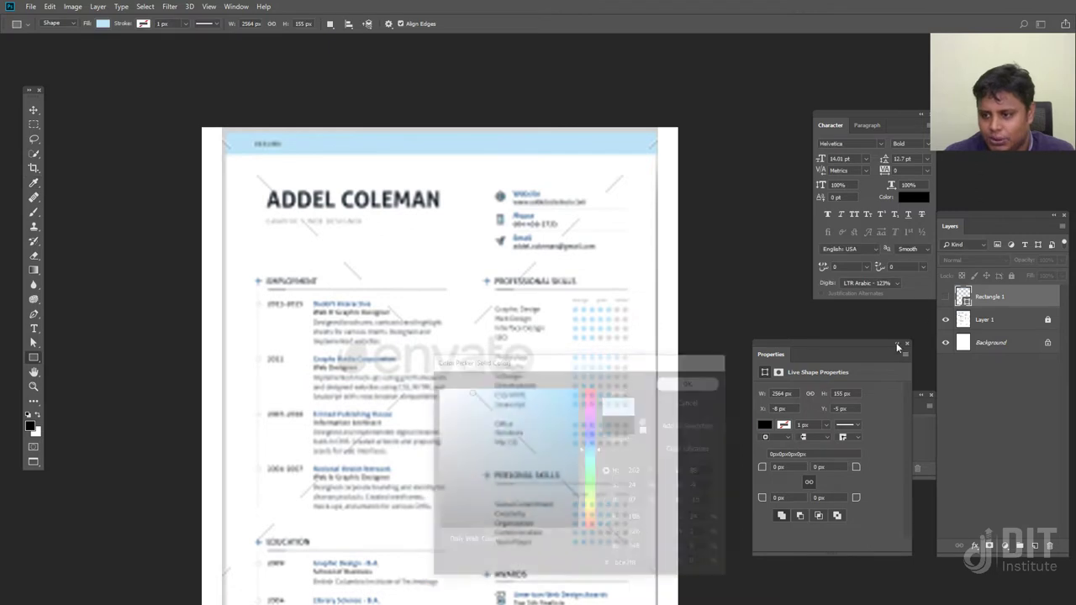
pyautogui.click(944, 297)
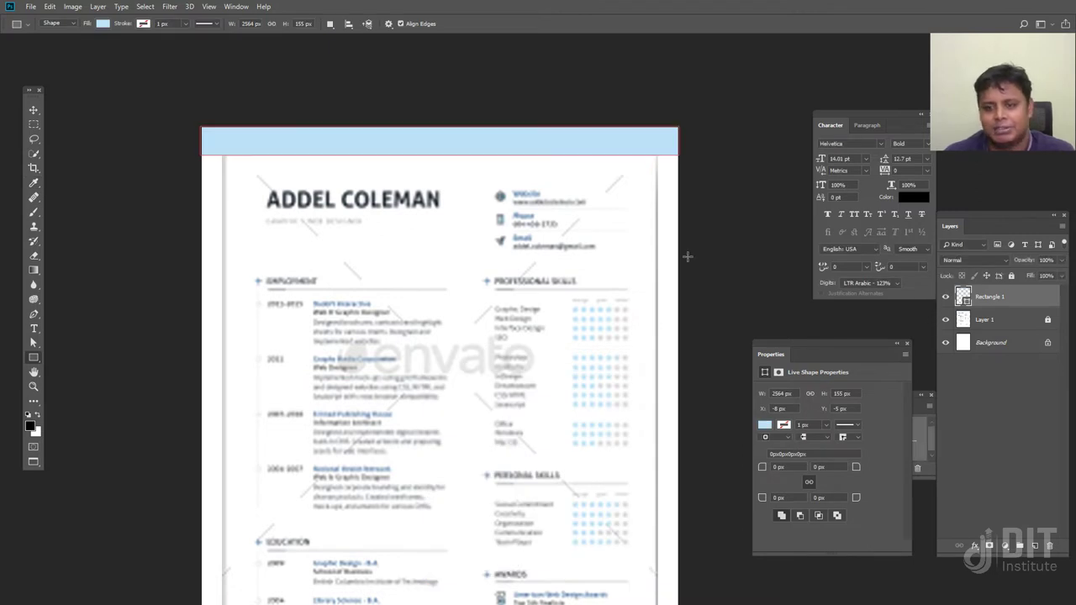
# Hide the Layer 1 reference and compare the page with and without the blue bar
pyautogui.click(944, 319)
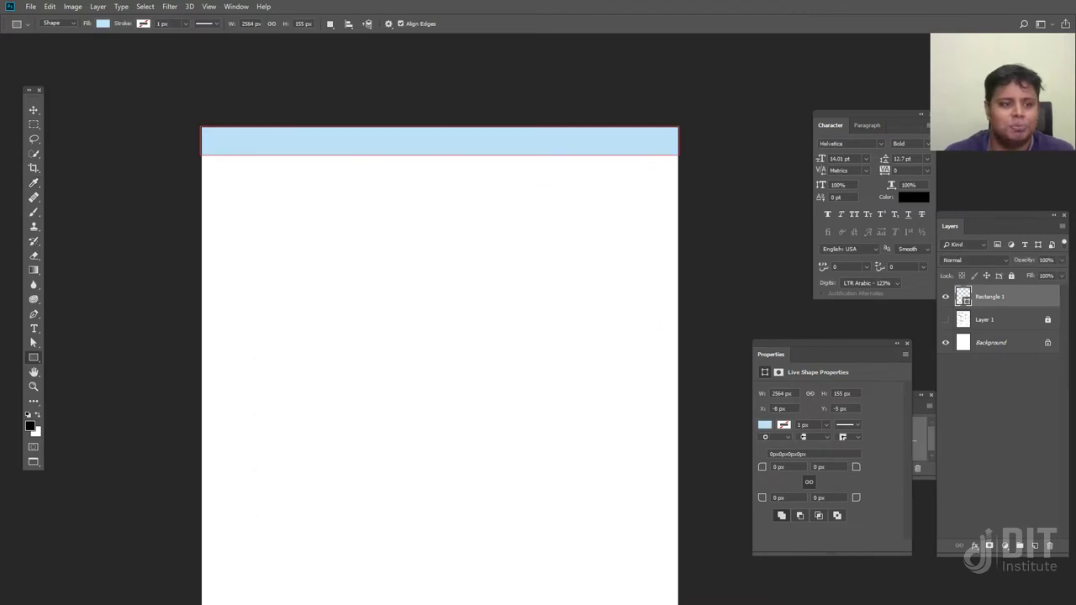
pyautogui.click(38, 109)
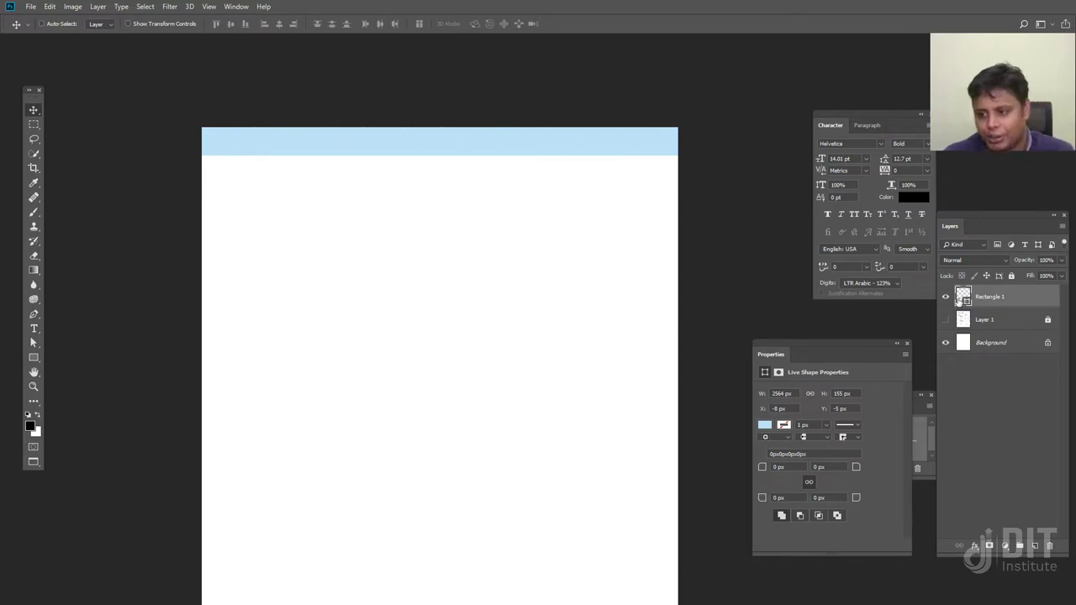
pyautogui.click(944, 297)
pyautogui.click(945, 297)
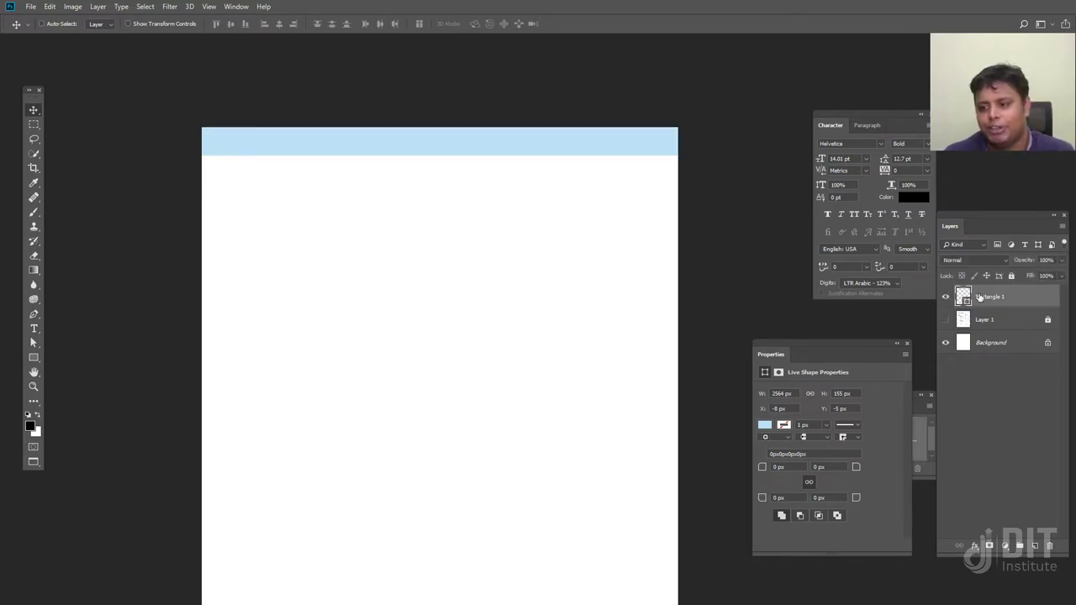
# Create a layer group named Shape and move Rectangle 1 into it
pyautogui.click(1019, 547)
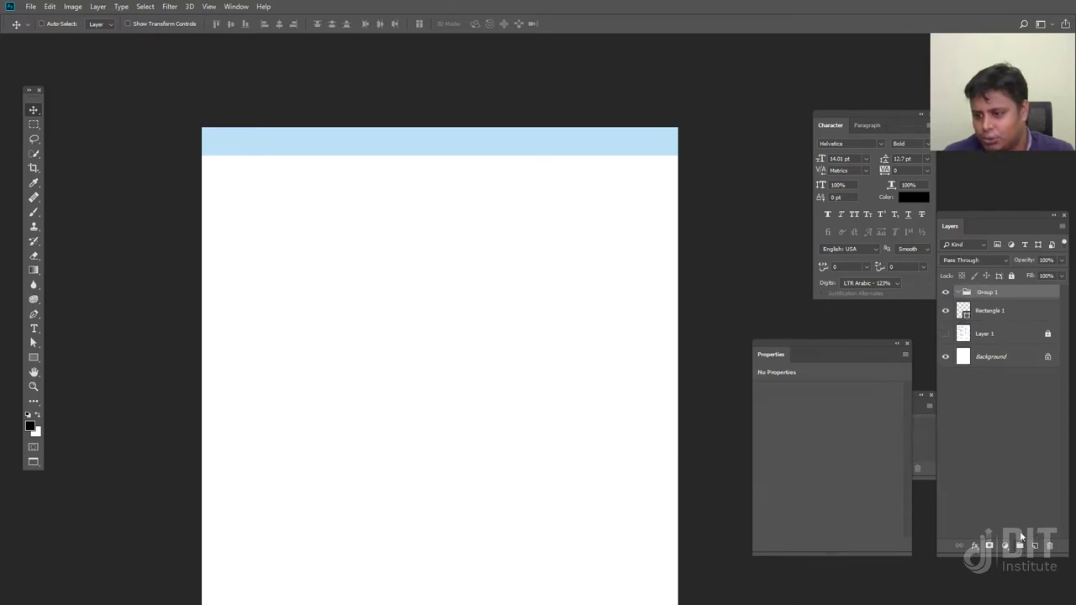
pyautogui.doubleClick(986, 292)
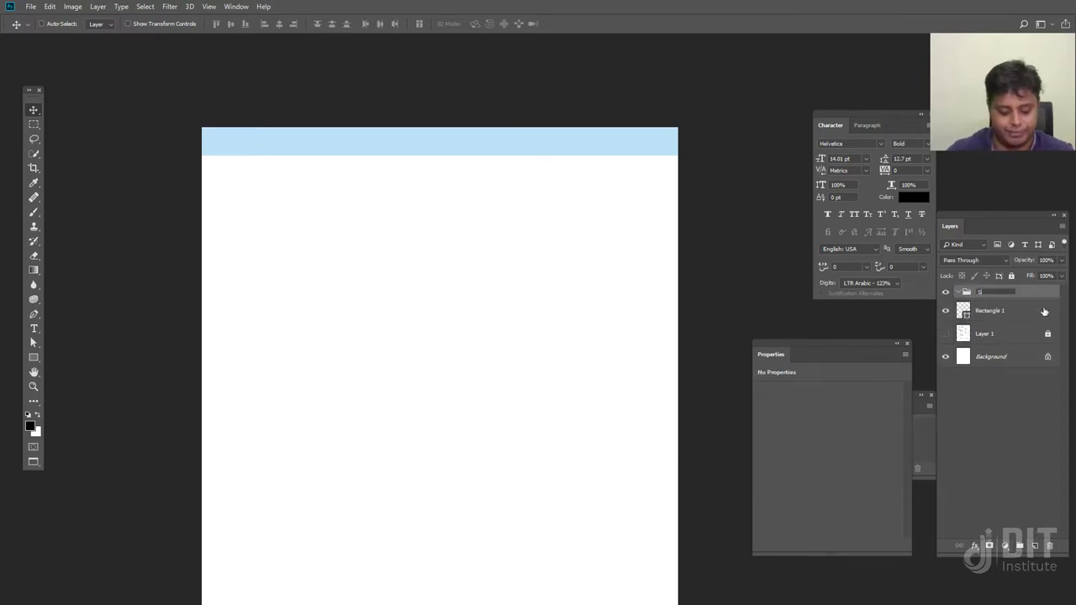
pyautogui.press('Return')
pyautogui.moveTo(1006, 311); pyautogui.dragTo(1009, 298)
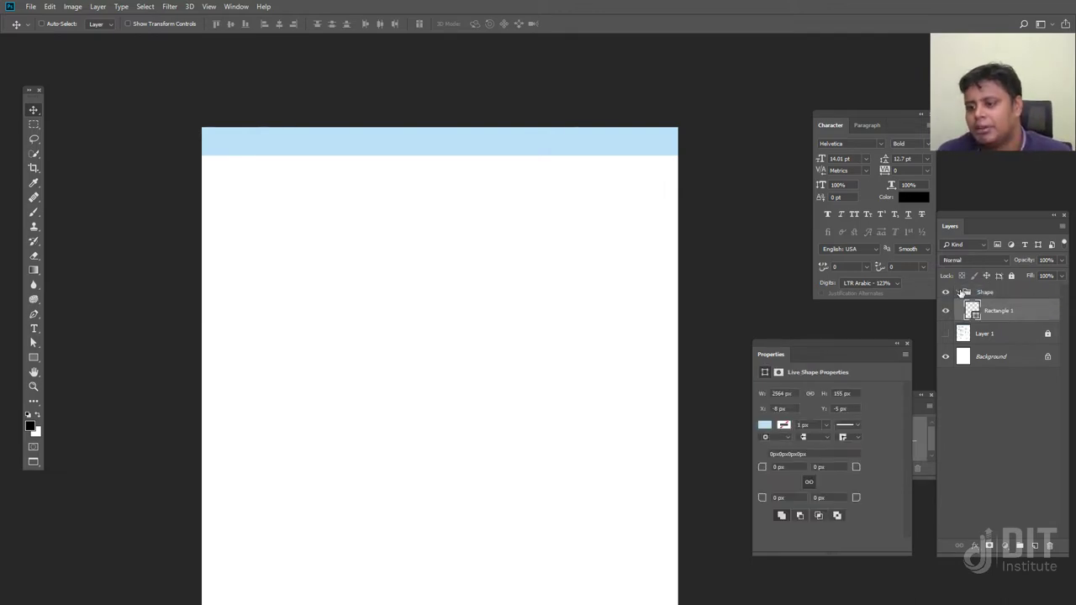
pyautogui.click(963, 291)
# Hide the Shape group and show the Layer 1 resume reference again
pyautogui.click(944, 292)
pyautogui.click(944, 291)
pyautogui.click(945, 292)
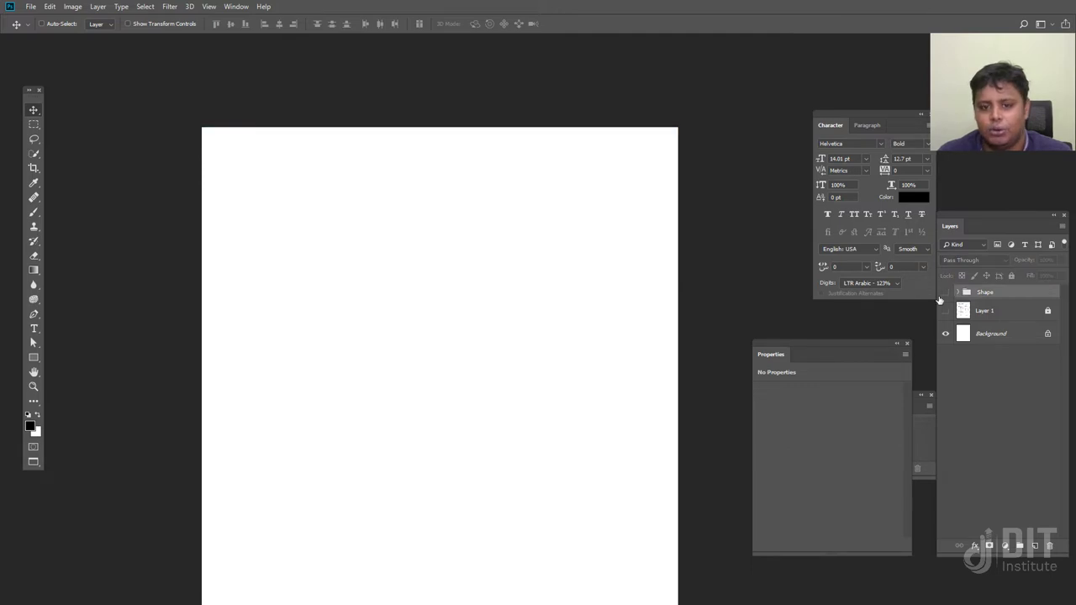
pyautogui.click(944, 310)
pyautogui.moveTo(435, 458); pyautogui.dragTo(556, 469)
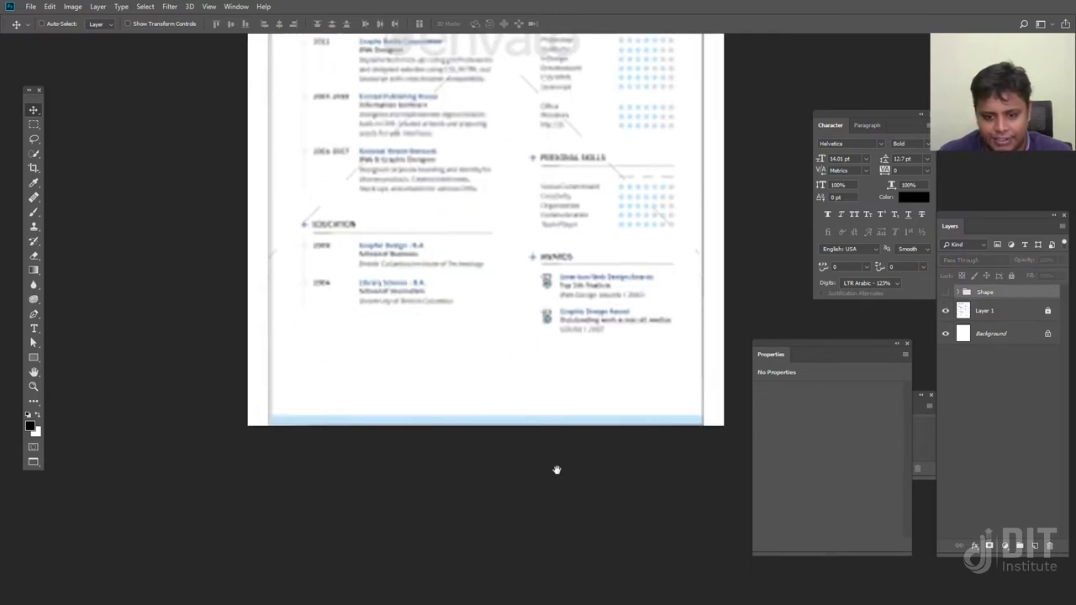
# Show the Shape group and Alt-drag a copy of Rectangle 1 down to the page's bottom edge
pyautogui.scroll(-2, 564, 365)
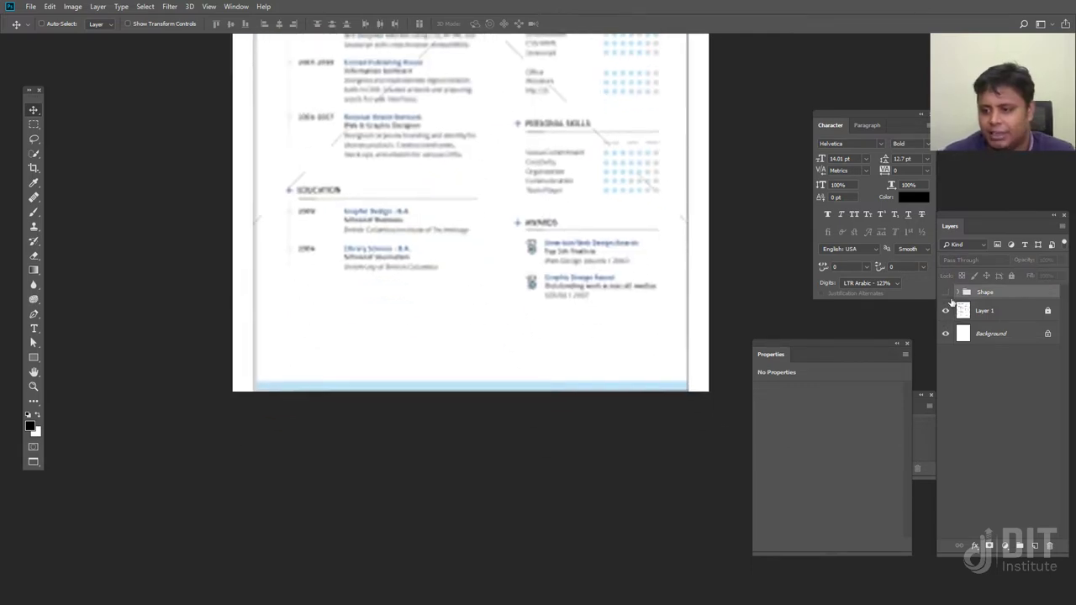
pyautogui.click(957, 292)
pyautogui.click(945, 292)
pyautogui.click(996, 310)
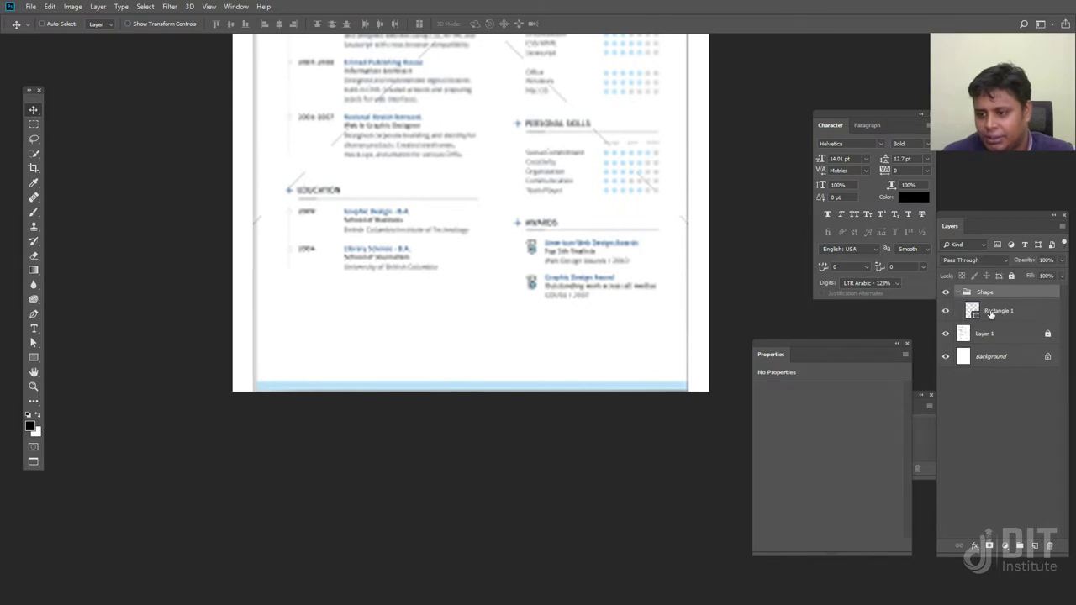
pyautogui.scroll(10, 481, 239)
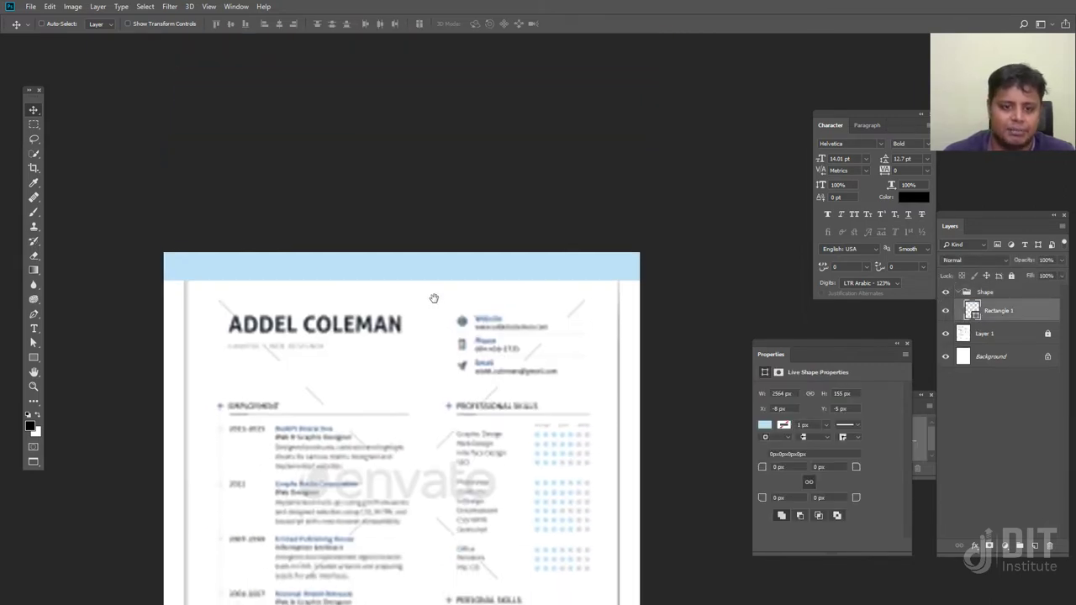
pyautogui.moveTo(439, 250); pyautogui.dragTo(444, 539)
pyautogui.scroll(-5, 454, 558)
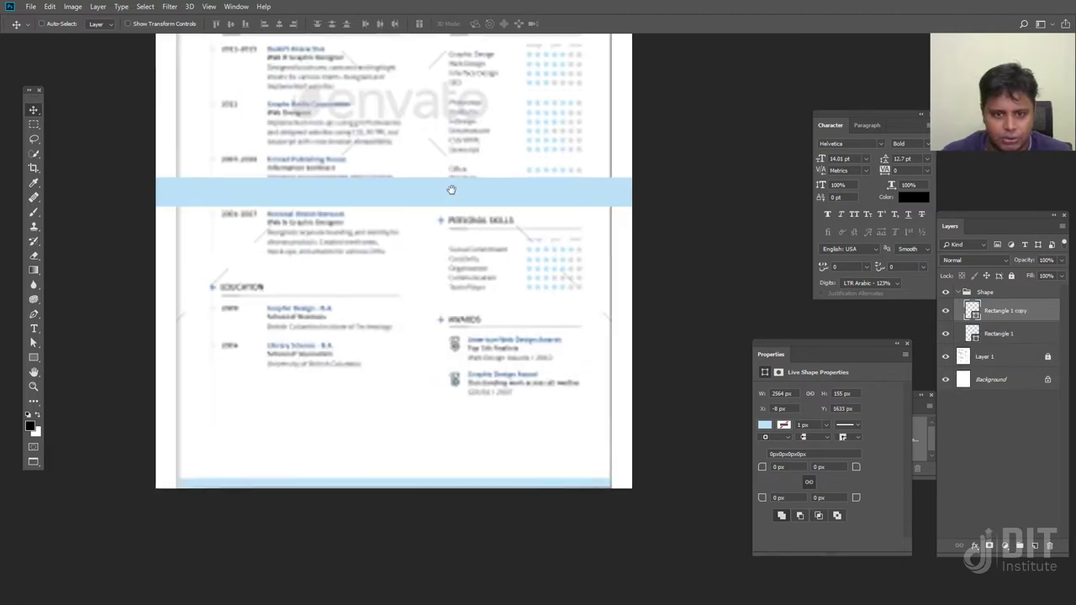
pyautogui.moveTo(442, 196); pyautogui.dragTo(443, 492)
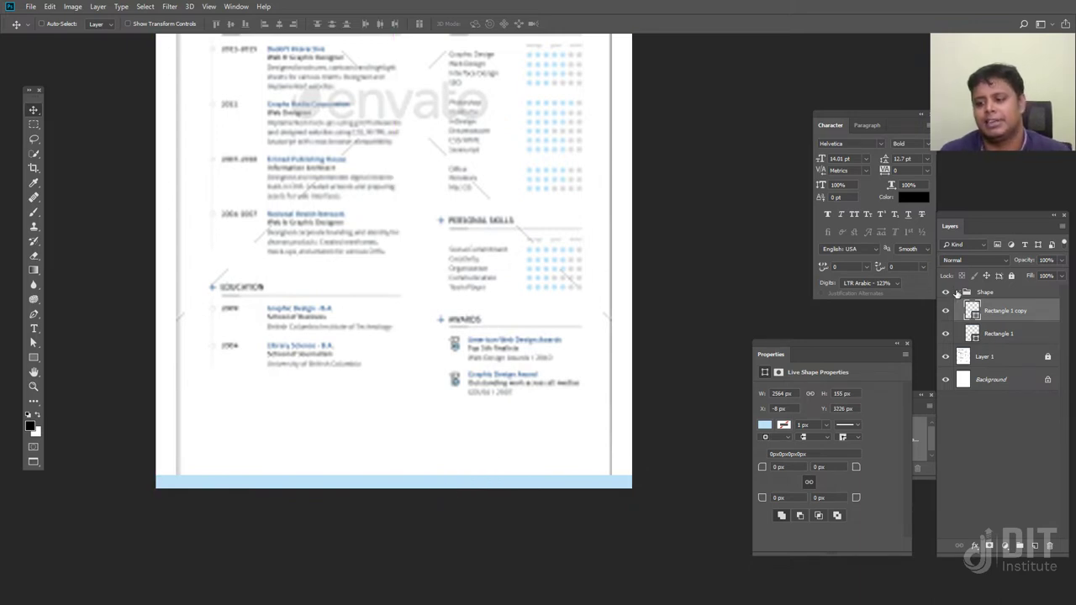
pyautogui.click(983, 292)
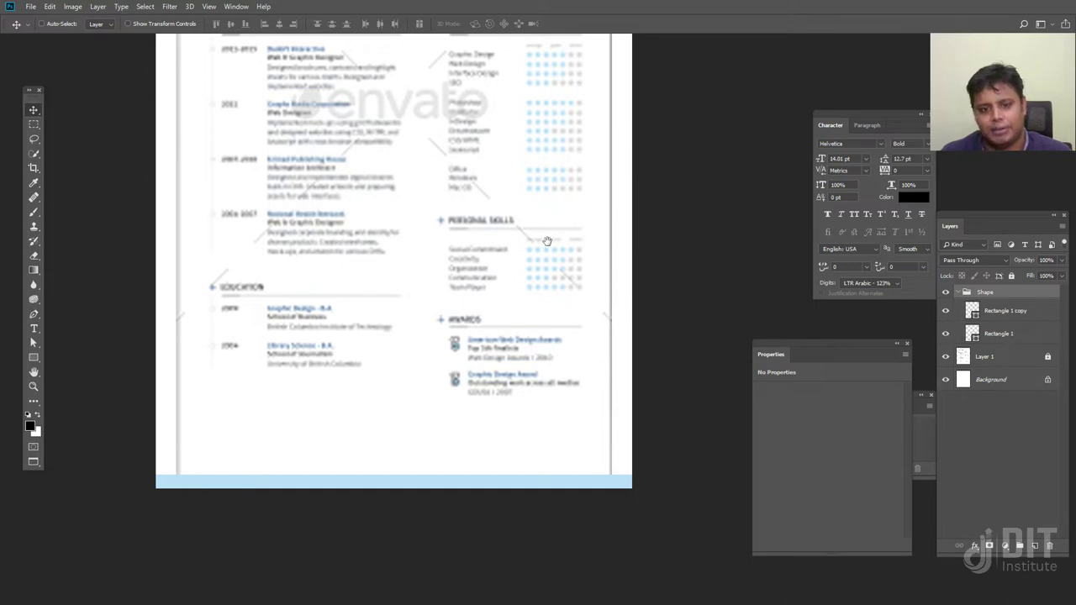
# Rename the Rectangle 1 header layer to Upper
pyautogui.scroll(5, 533, 249)
pyautogui.doubleClick(999, 333)
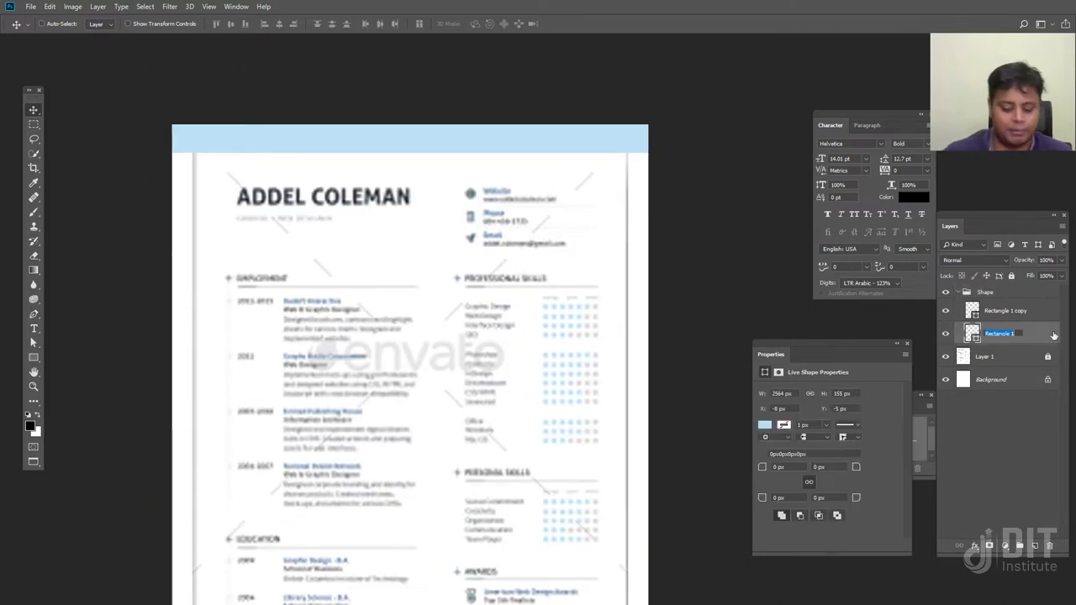
pyautogui.write('Upol')
pyautogui.press('BackSpace')
pyautogui.press('BackSpace')
pyautogui.write('per')
pyautogui.press('Return')
# Rename the Rectangle 1 copy footer layer to Below
pyautogui.doubleClick(995, 313)
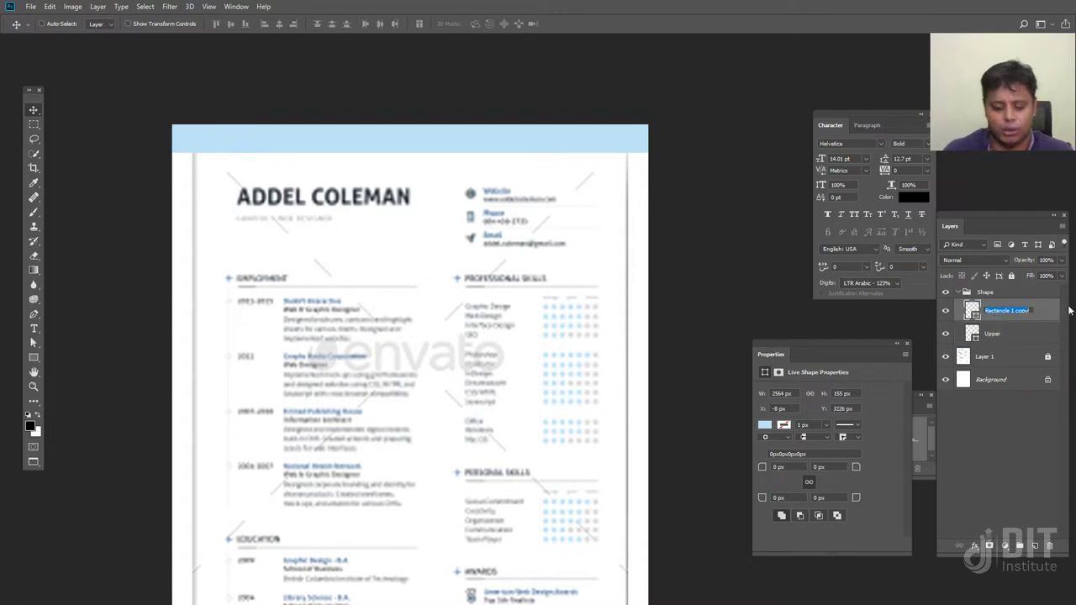
pyautogui.write('B')
pyautogui.press('Return')
pyautogui.scroll(-8, 588, 252)
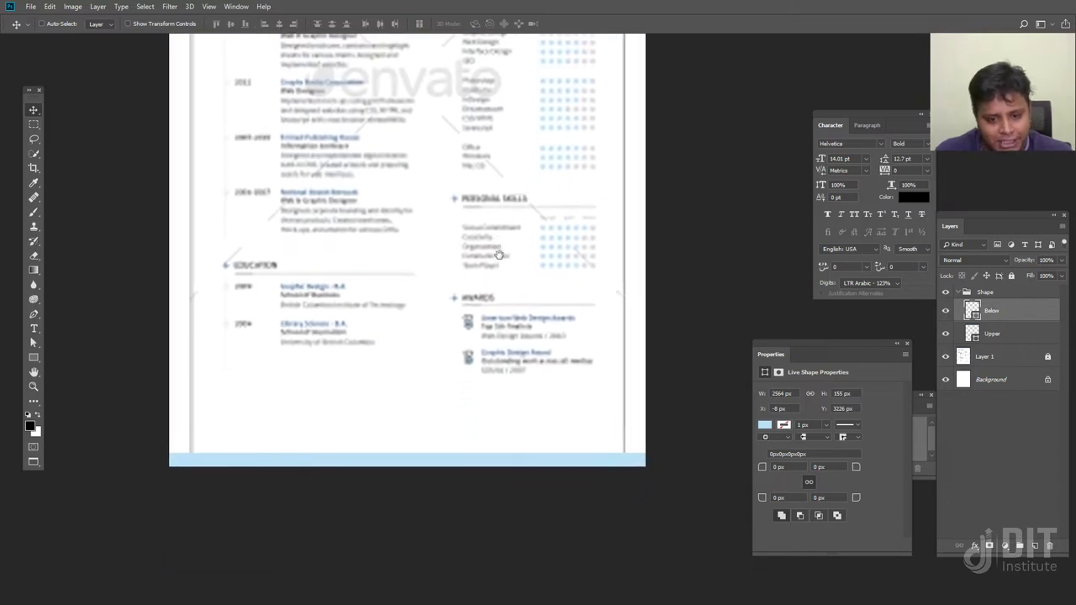
pyautogui.scroll(8, 499, 255)
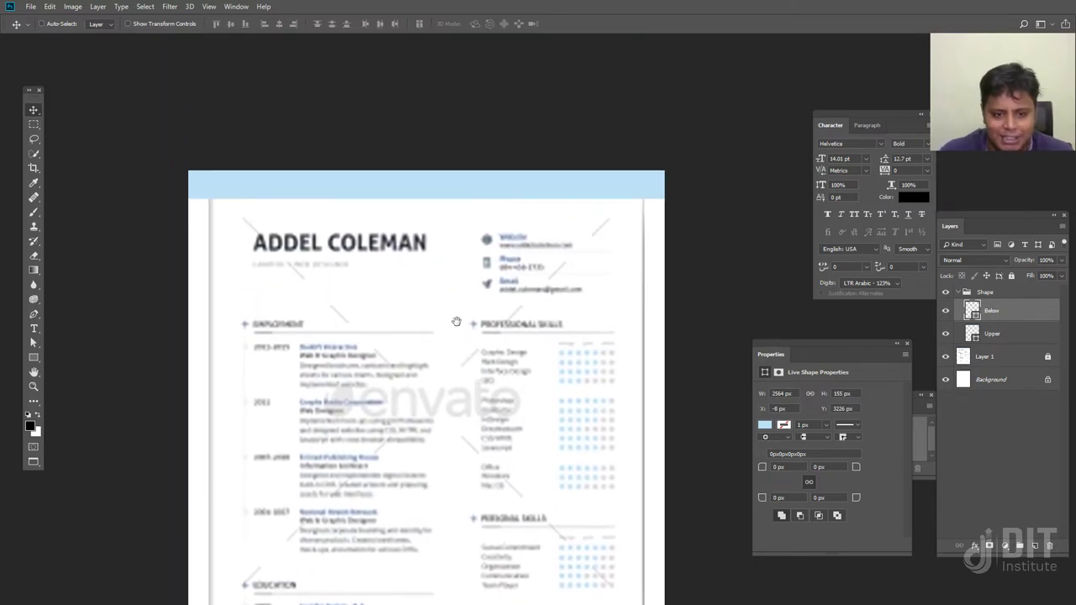
pyautogui.scroll(3, 515, 311)
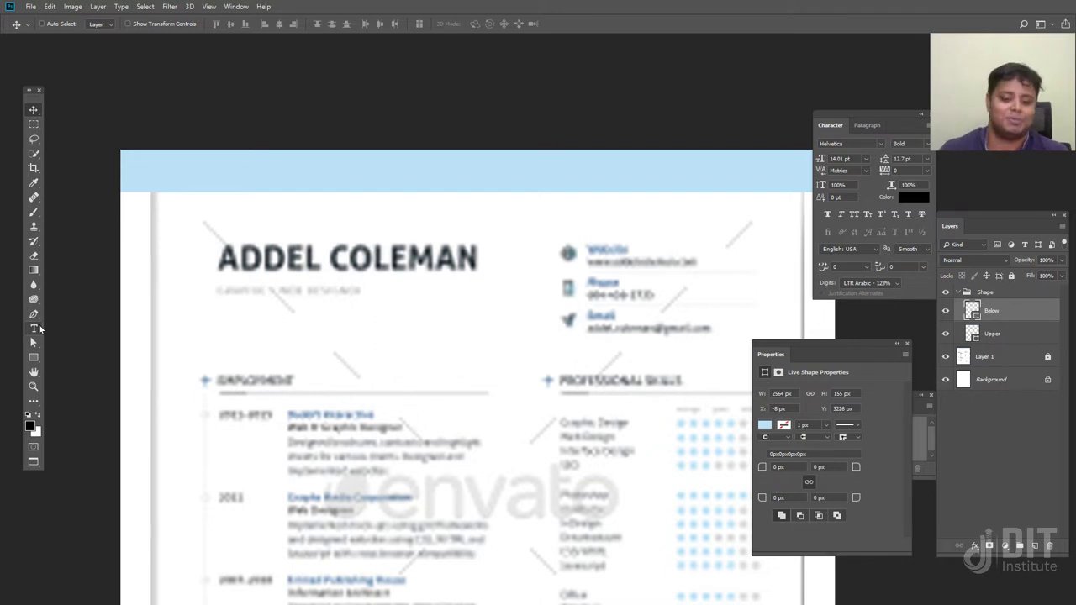
pyautogui.hotkey('ctrl', '-')
pyautogui.hotkey('ctrl', '-')
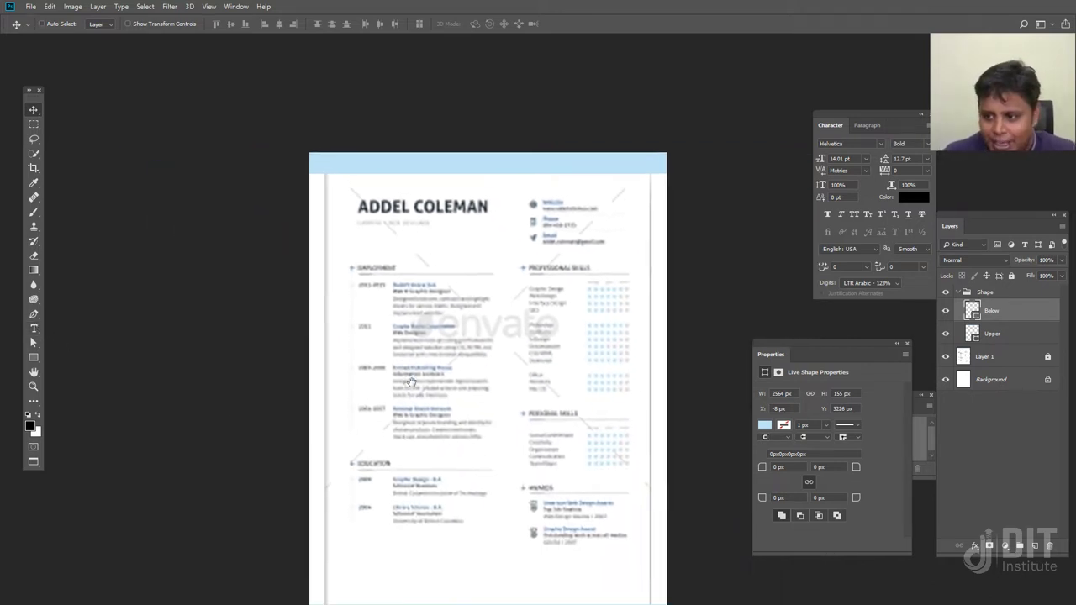
pyautogui.click(959, 291)
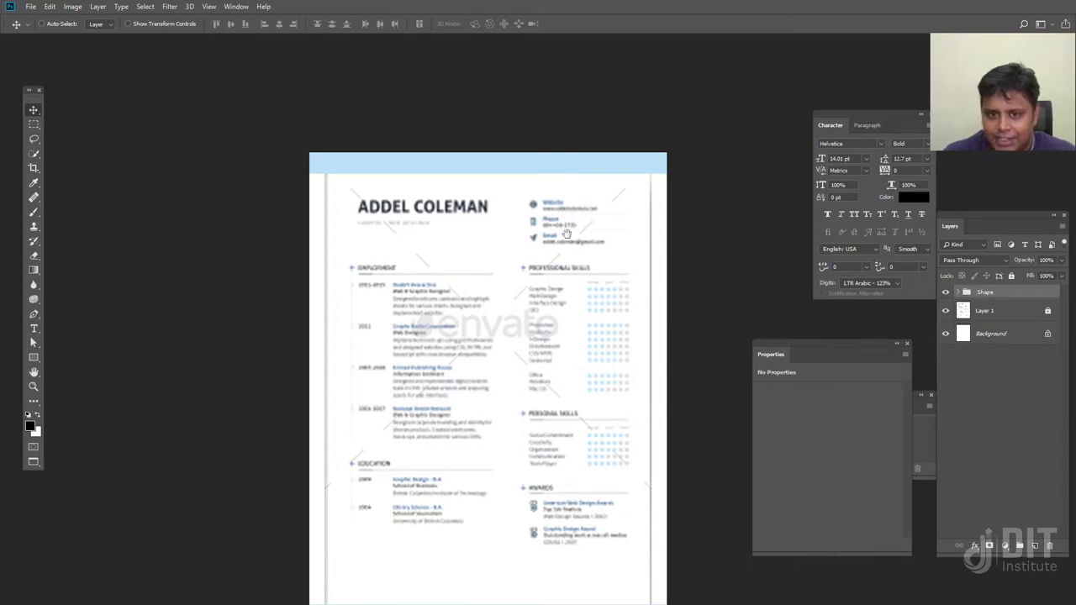
pyautogui.moveTo(566, 234); pyautogui.dragTo(531, 134)
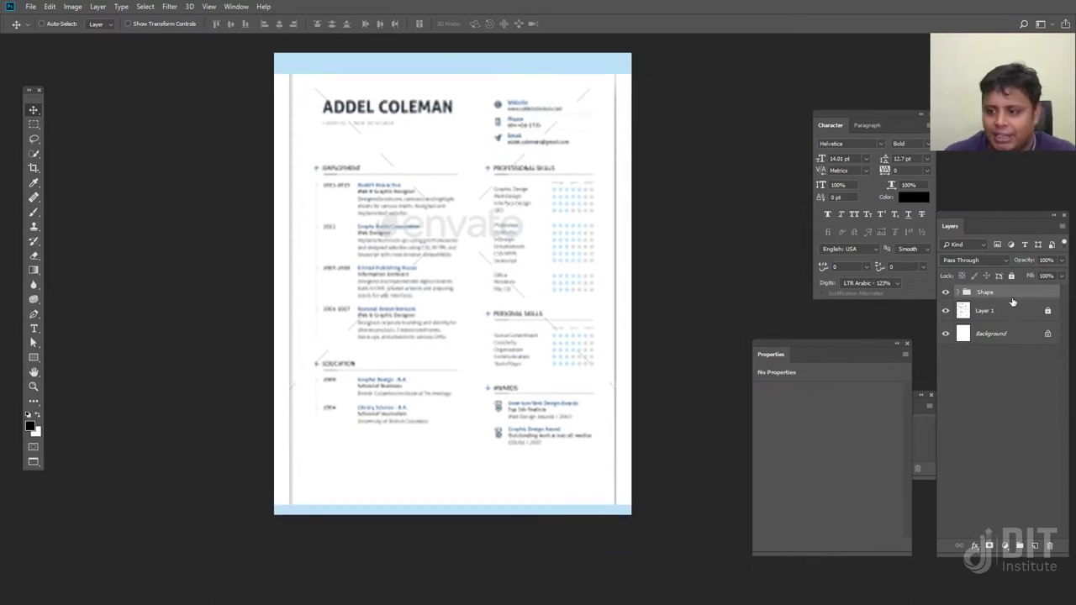
pyautogui.click(945, 292)
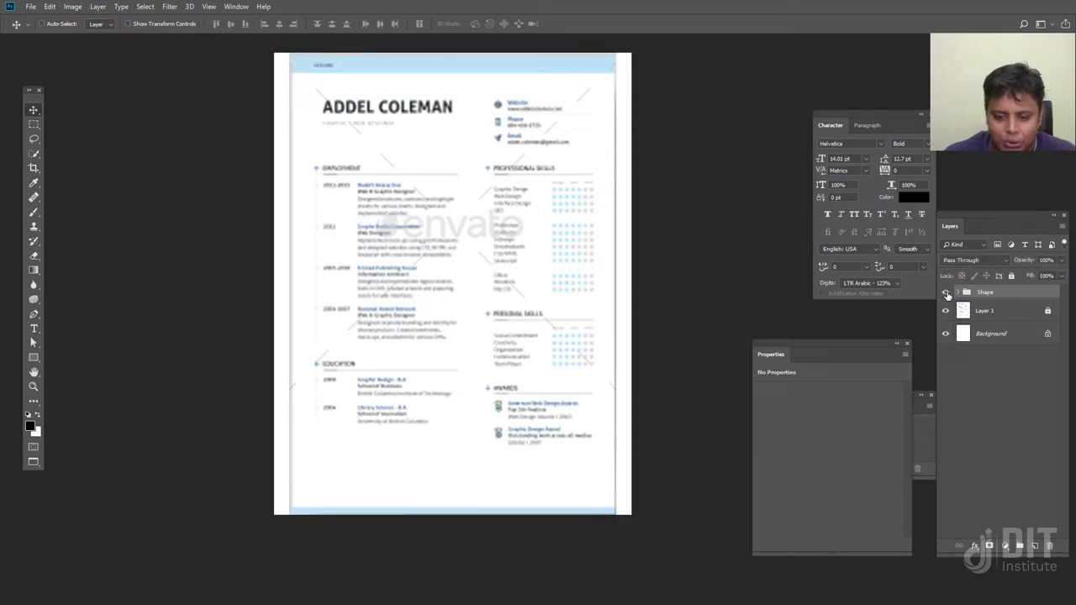
pyautogui.keyDown('alt'); pyautogui.click(945, 291); pyautogui.keyUp('alt')
pyautogui.click(946, 291)
pyautogui.click(946, 291)
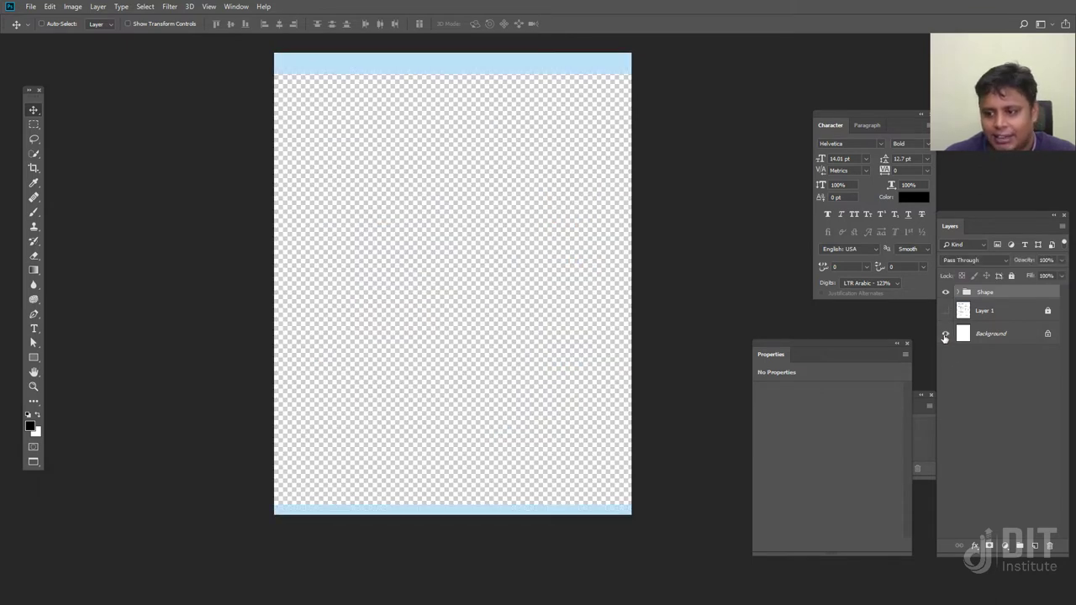
pyautogui.click(946, 334)
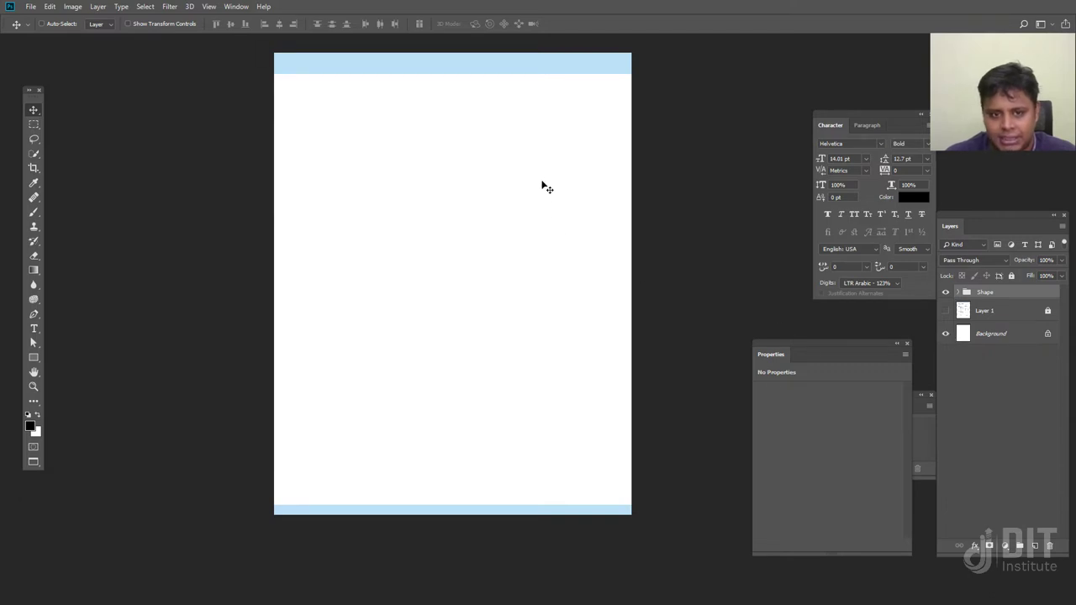
pyautogui.click(945, 311)
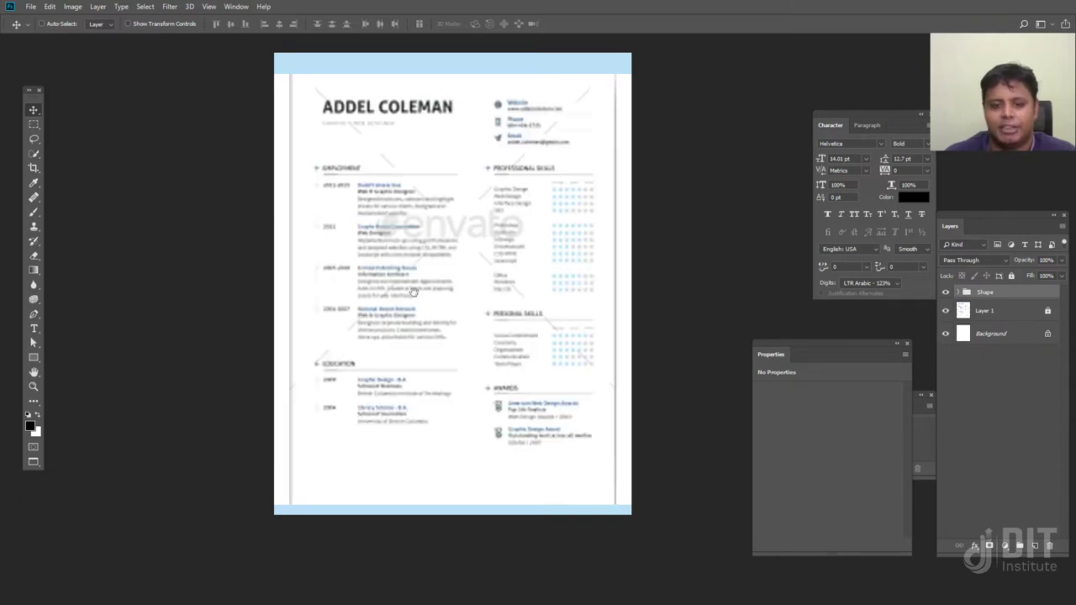
pyautogui.scroll(3, 414, 419)
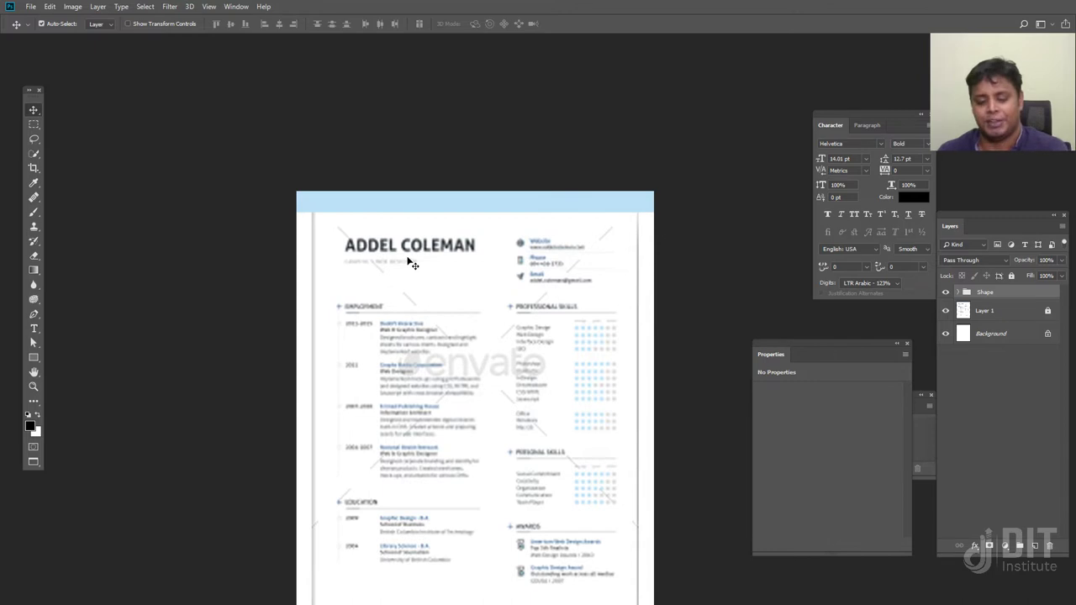
# Zoom in and pan to bring the resume's header area into view
pyautogui.scroll(2, 408, 256)
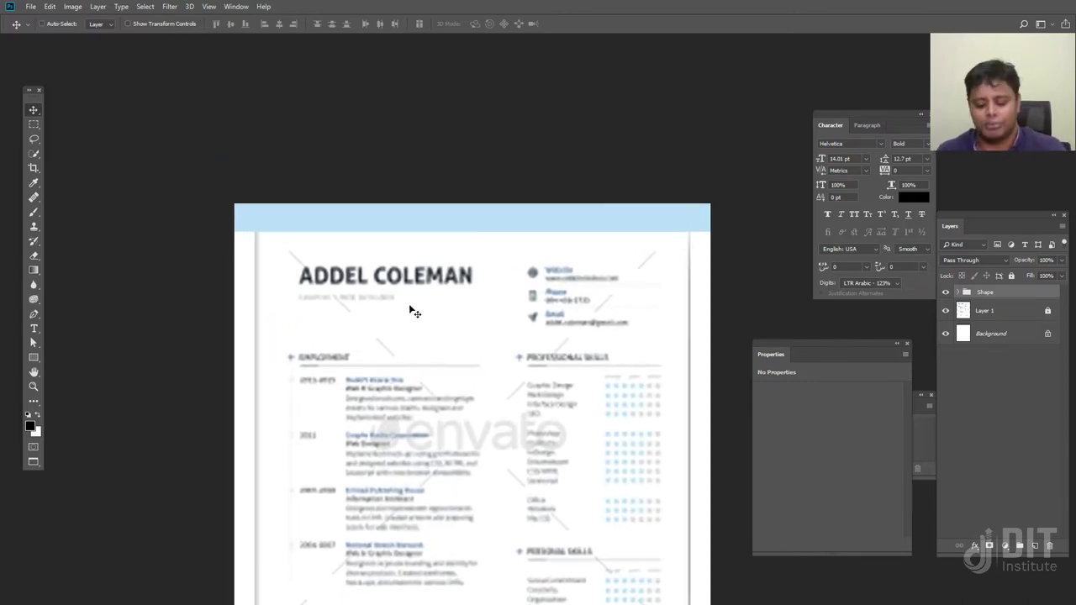
pyautogui.hotkey('ctrl', '+')
pyautogui.moveTo(317, 303); pyautogui.dragTo(372, 273)
# Delete a trial text layer below the subtitle and bring up the font family list
pyautogui.click(34, 328)
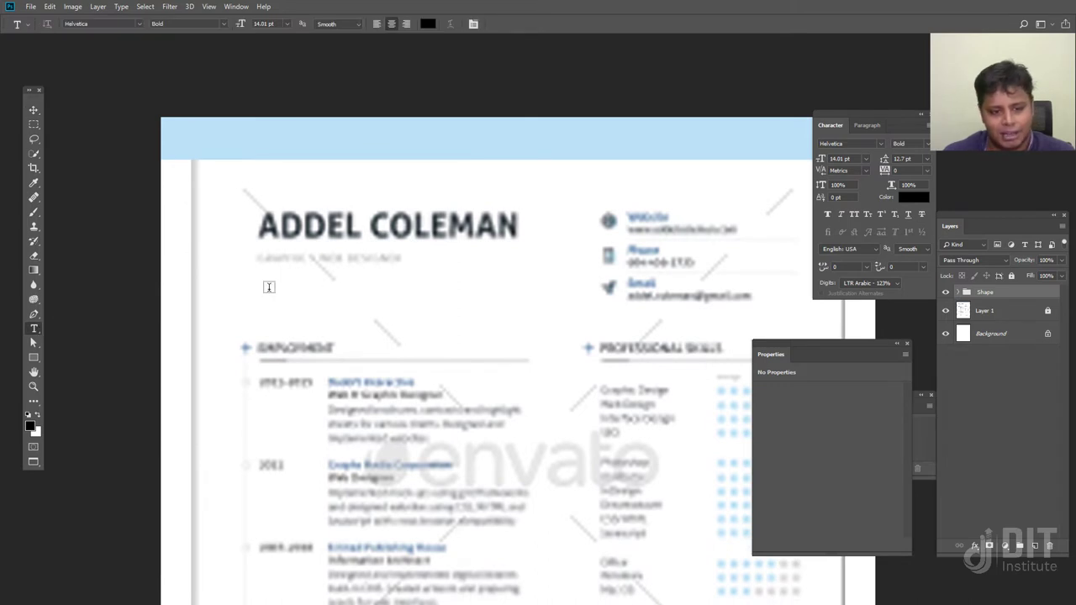
pyautogui.click(269, 288)
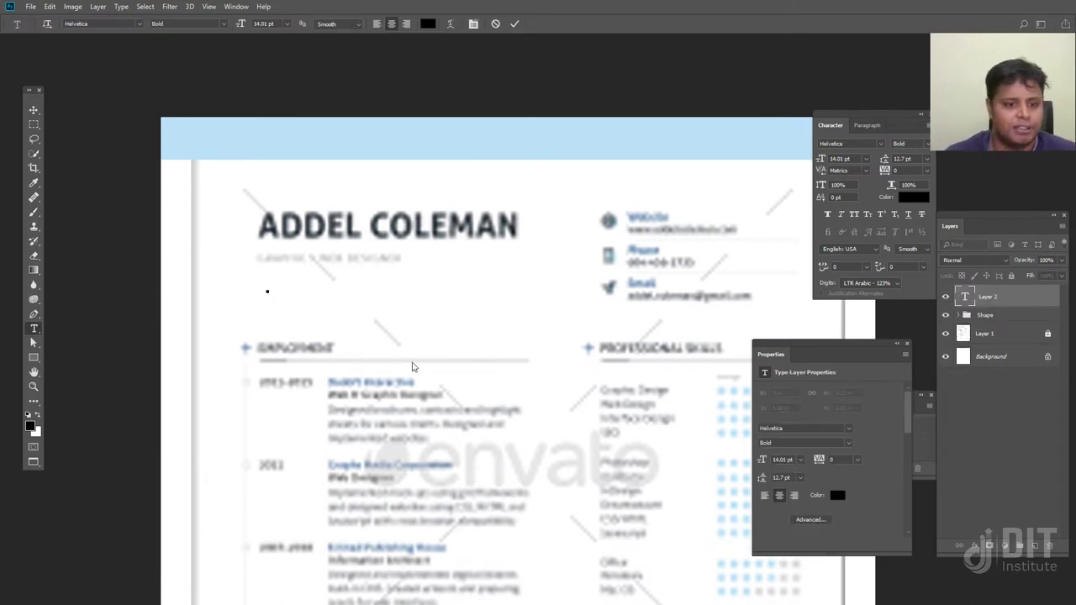
pyautogui.write('Afta')
pyautogui.press('BackSpace')
pyautogui.press('BackSpace')
pyautogui.press('BackSpace')
pyautogui.press('BackSpace')
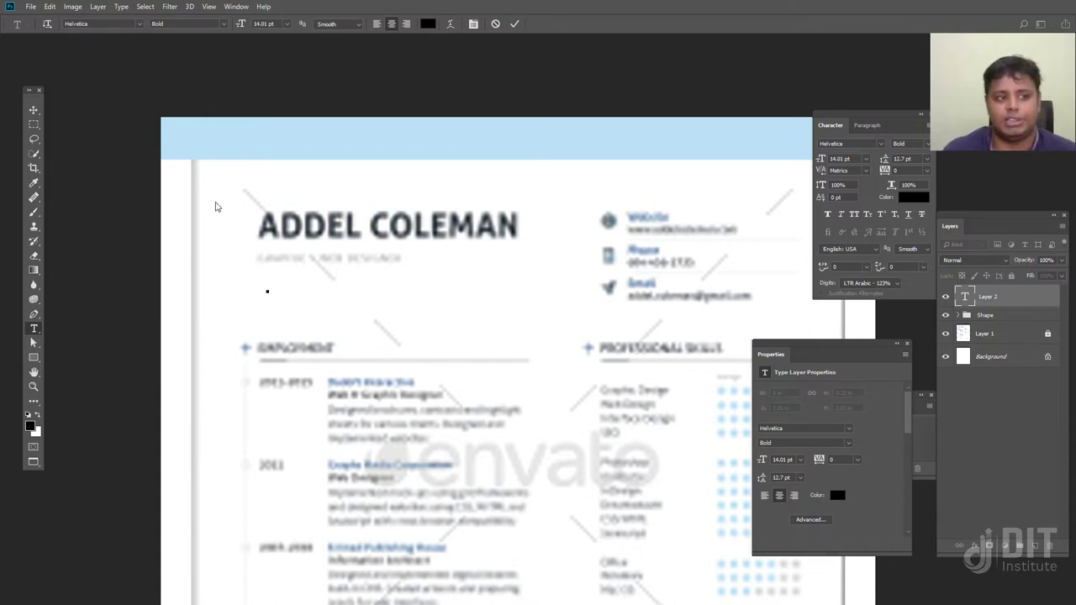
pyautogui.click(33, 110)
pyautogui.press('Delete')
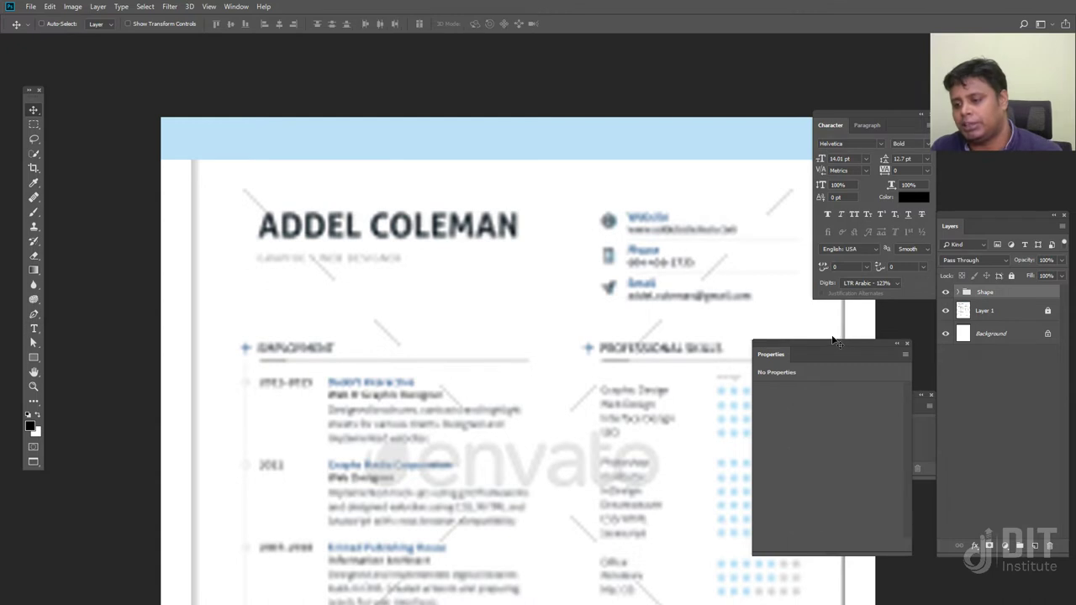
pyautogui.click(33, 329)
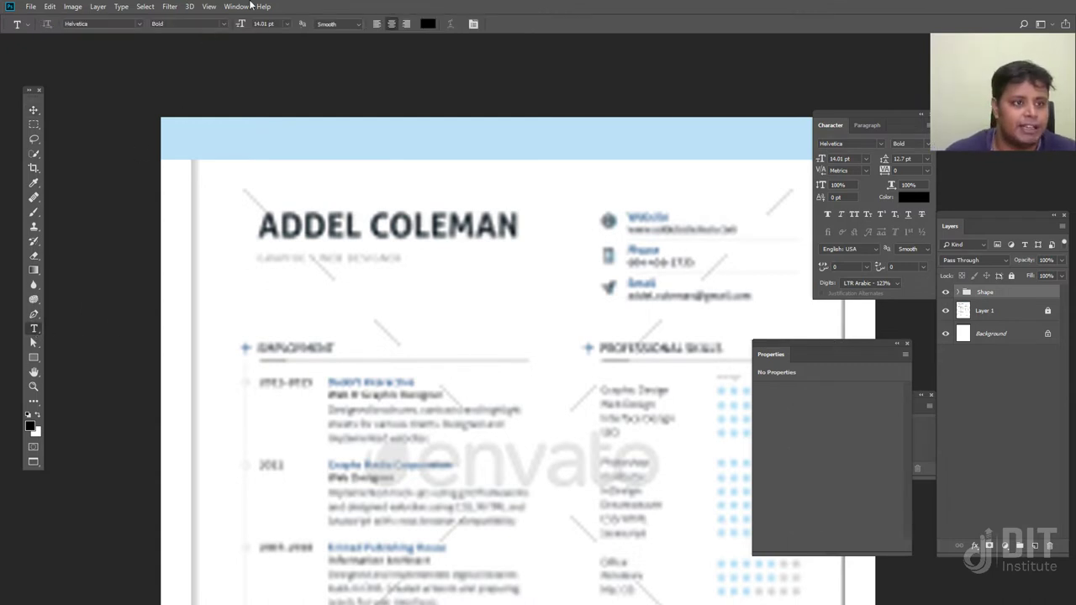
pyautogui.click(140, 25)
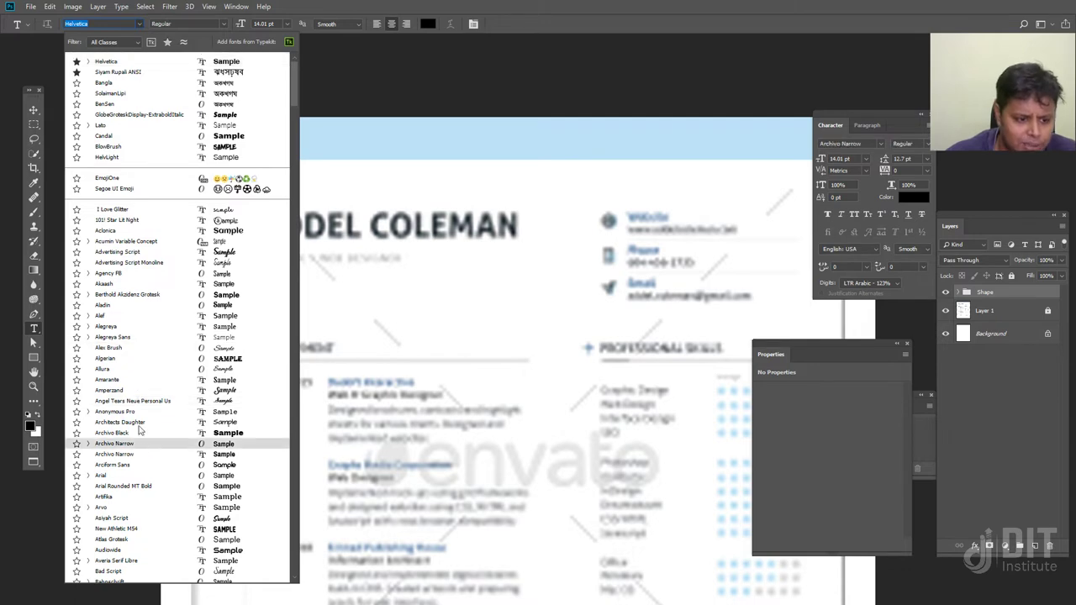
# Star Lato as a favourite font, then choose Helvetica from the favourites filter
pyautogui.write('la')
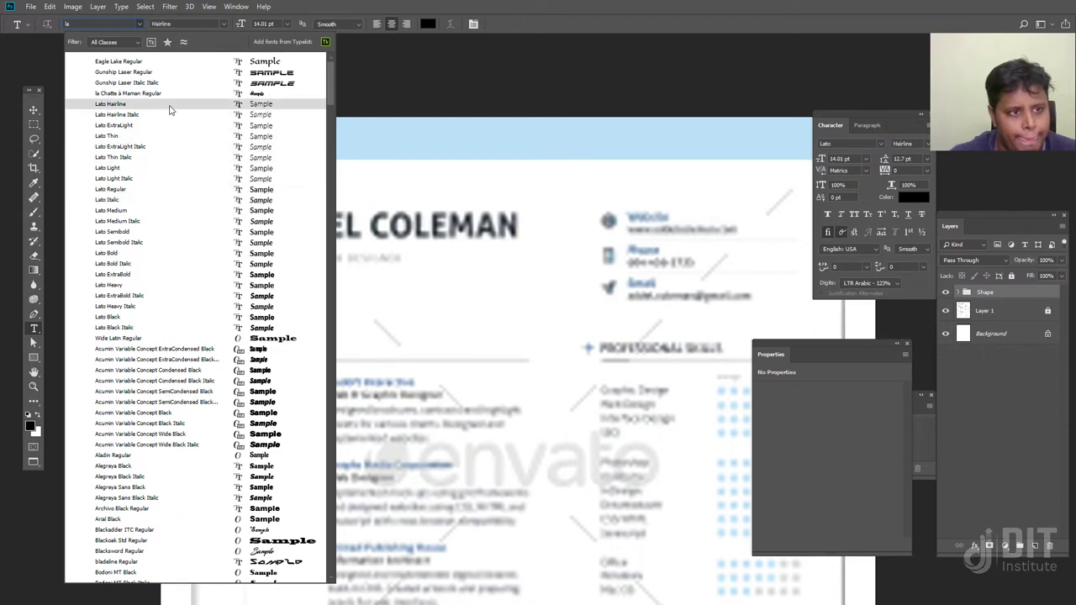
pyautogui.click(169, 110)
pyautogui.click(133, 28)
pyautogui.click(77, 61)
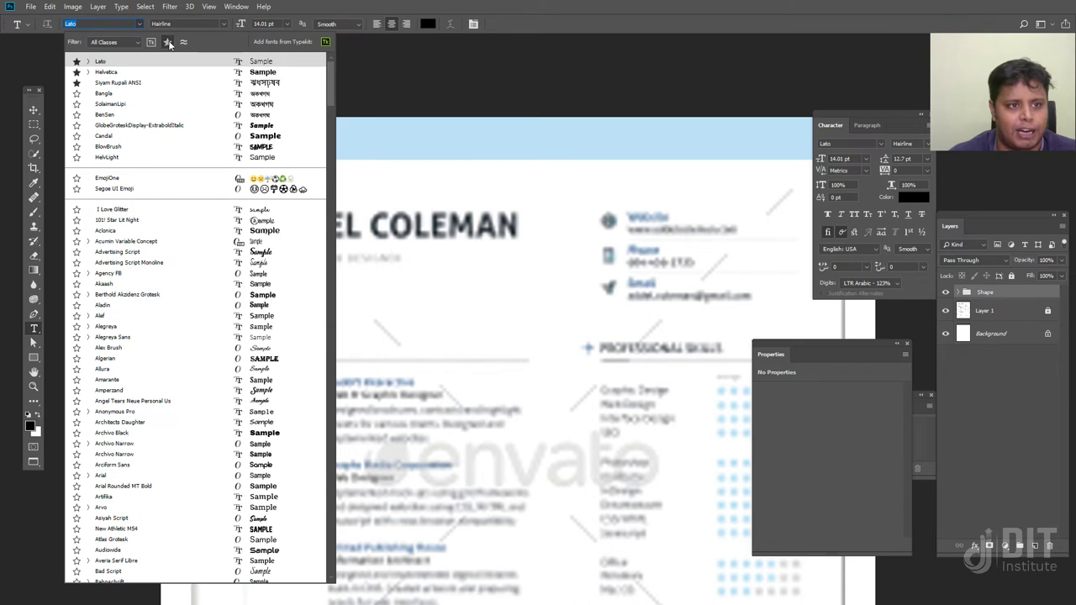
pyautogui.click(168, 42)
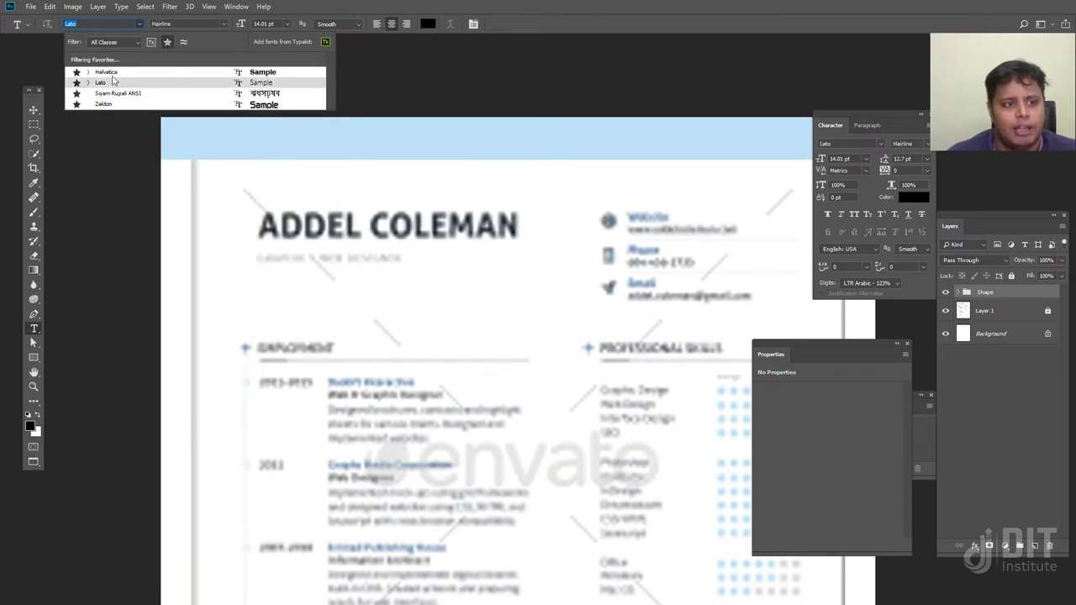
pyautogui.click(114, 75)
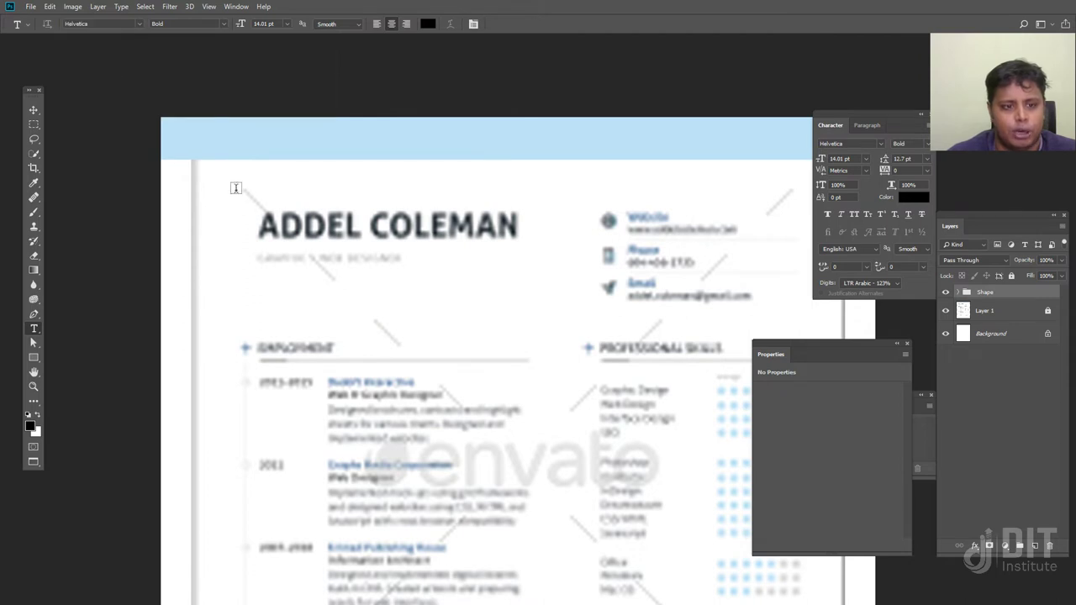
# Type the owner's name left-aligned, move it above the template heading, and set it to Lato
pyautogui.click(276, 278)
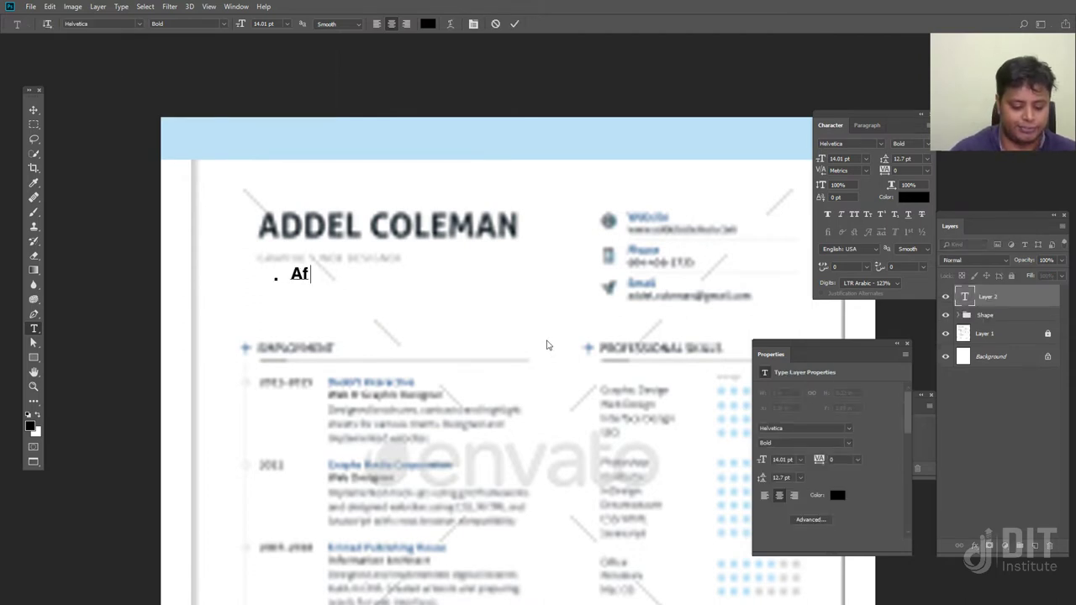
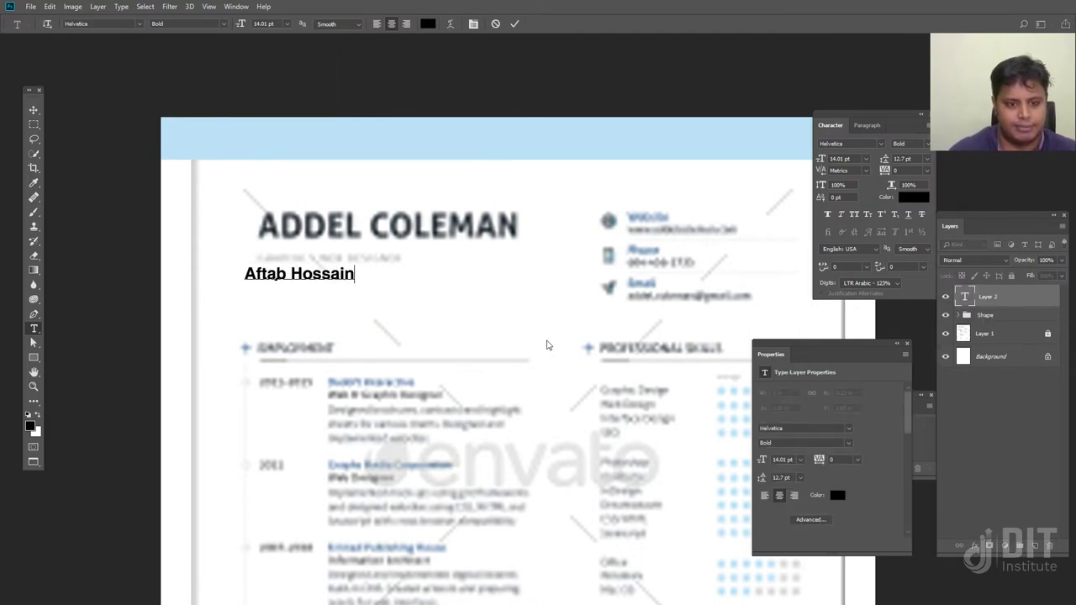
pyautogui.click(377, 24)
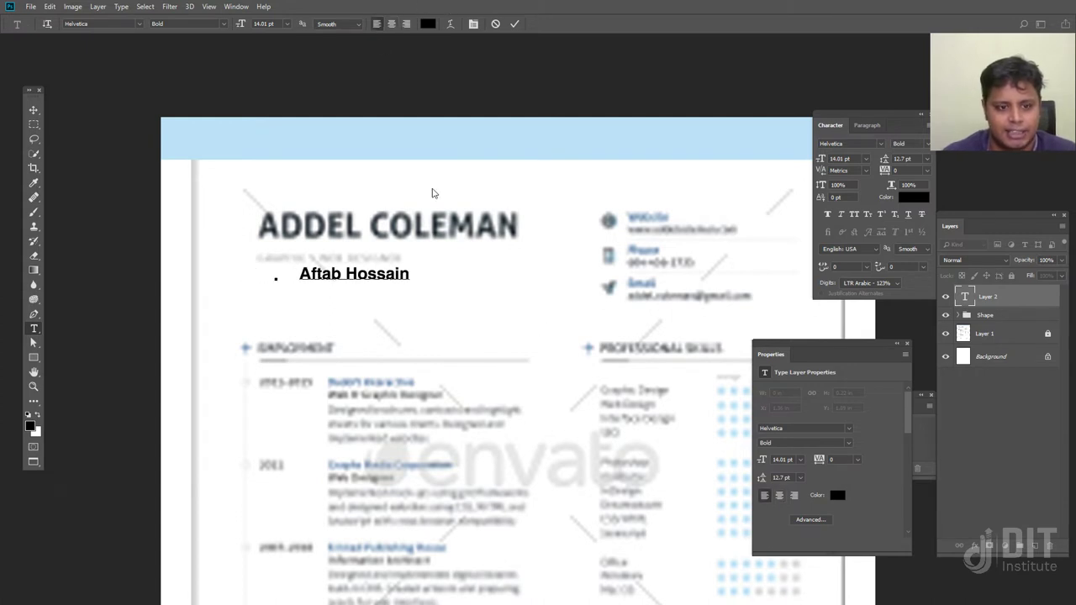
pyautogui.click(34, 110)
pyautogui.moveTo(351, 279); pyautogui.dragTo(299, 186)
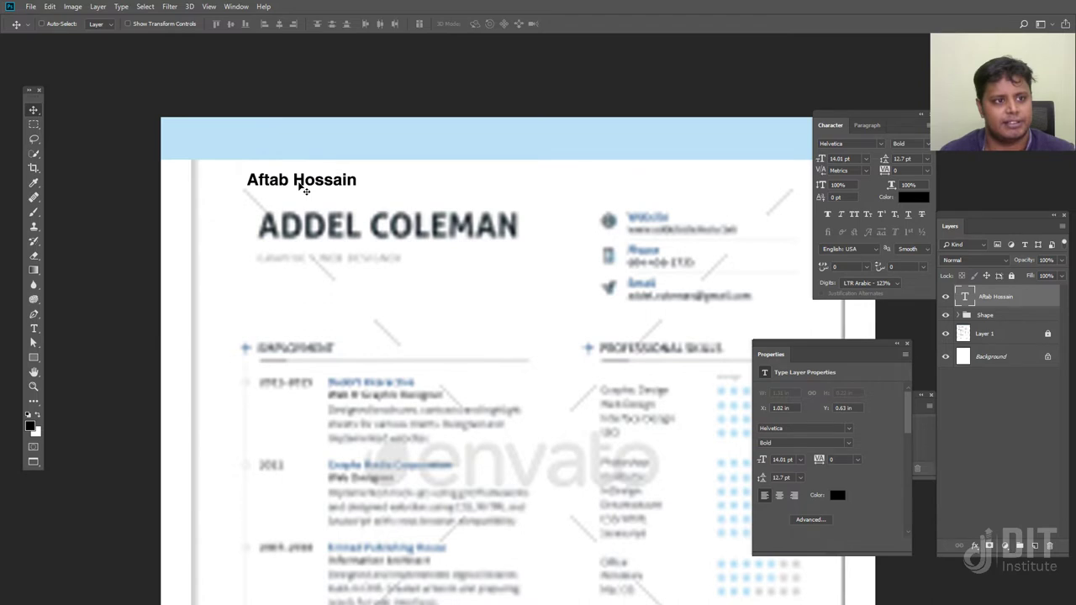
pyautogui.click(881, 144)
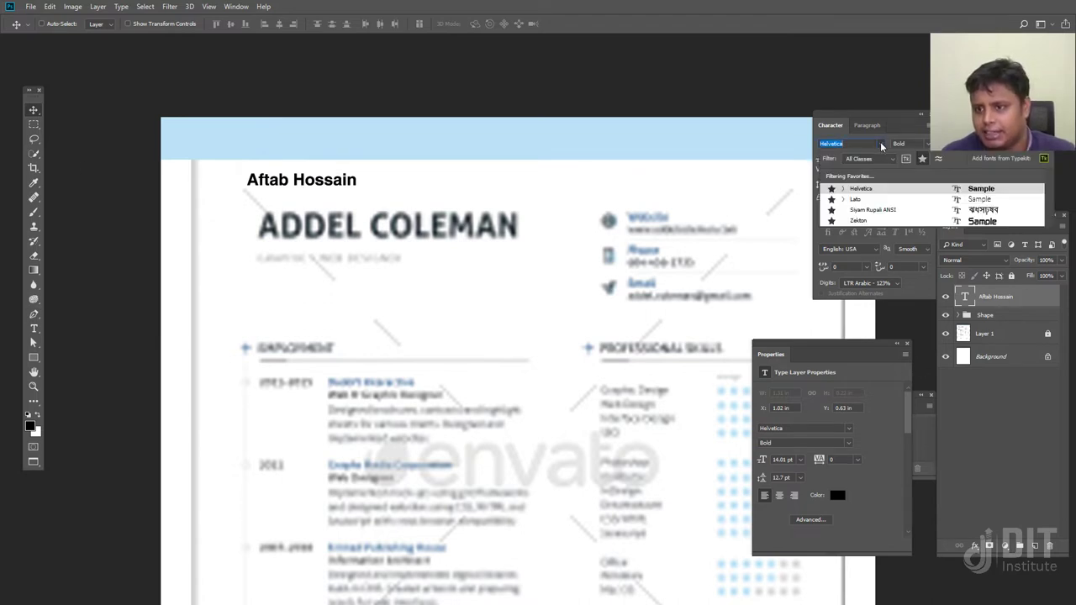
pyautogui.click(882, 202)
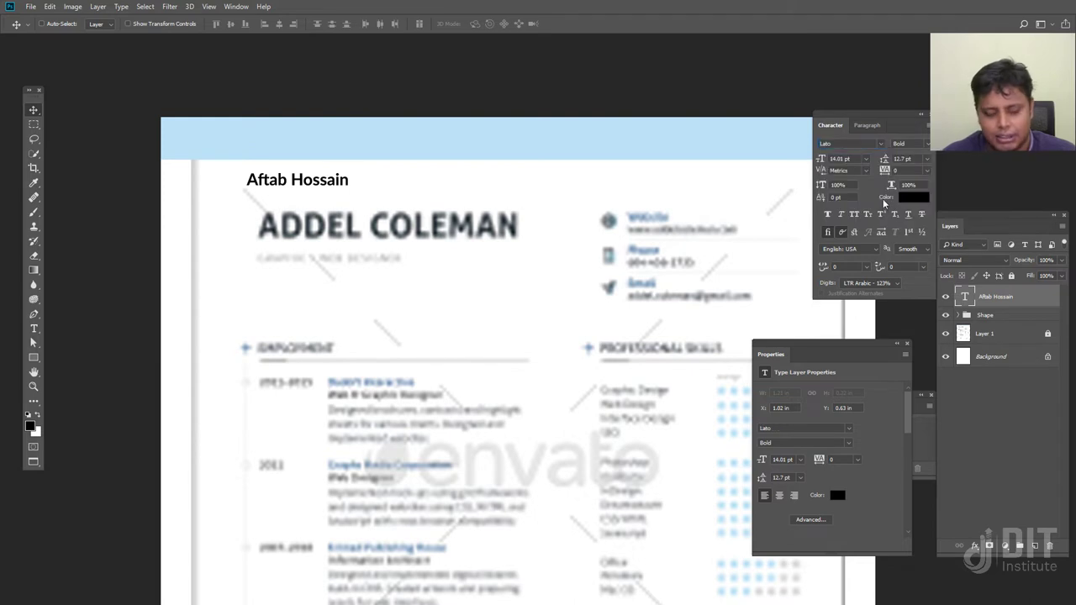
# Free-transform the name to enlarge it, then set its size to 35 pt
pyautogui.hotkey('ctrl', 't')
pyautogui.moveTo(350, 190); pyautogui.dragTo(547, 245)
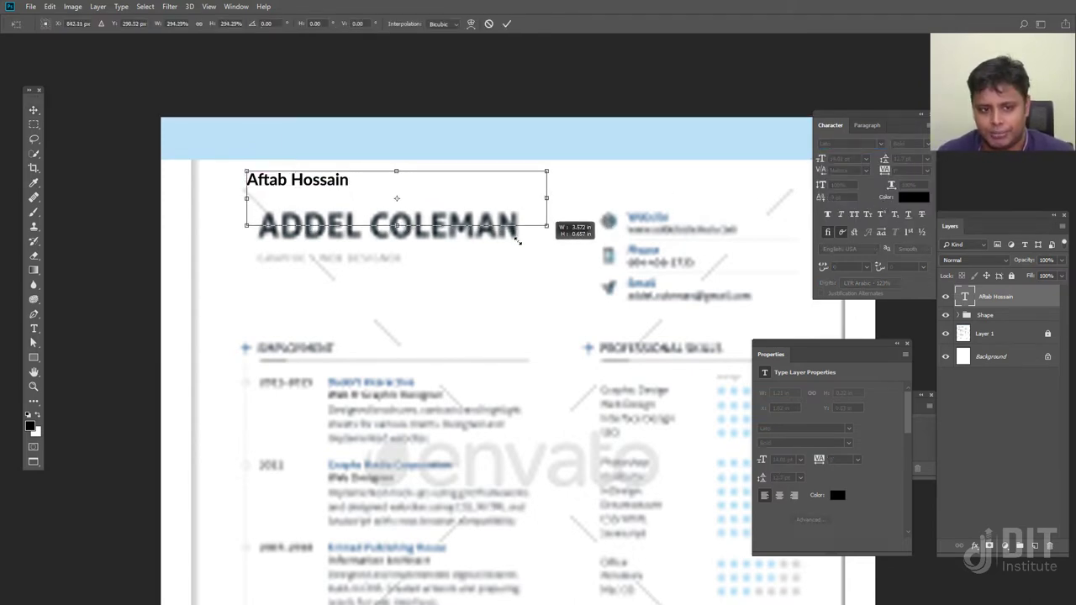
pyautogui.moveTo(546, 171); pyautogui.dragTo(522, 179)
pyautogui.moveTo(475, 216); pyautogui.dragTo(496, 227)
pyautogui.press('Return')
pyautogui.write('35')
pyautogui.press('Return')
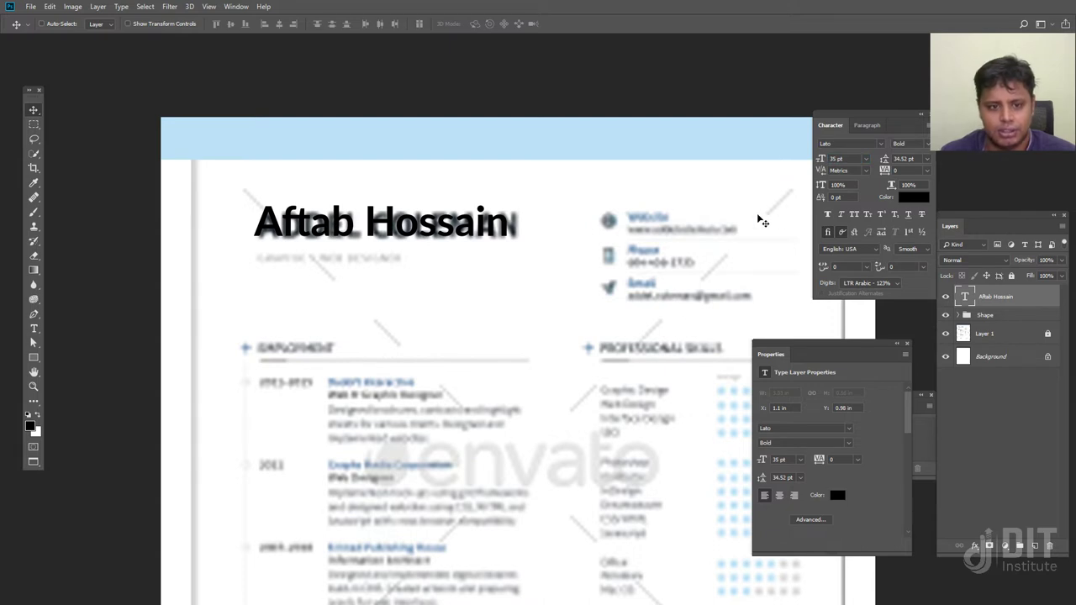
pyautogui.moveTo(446, 234); pyautogui.dragTo(441, 302)
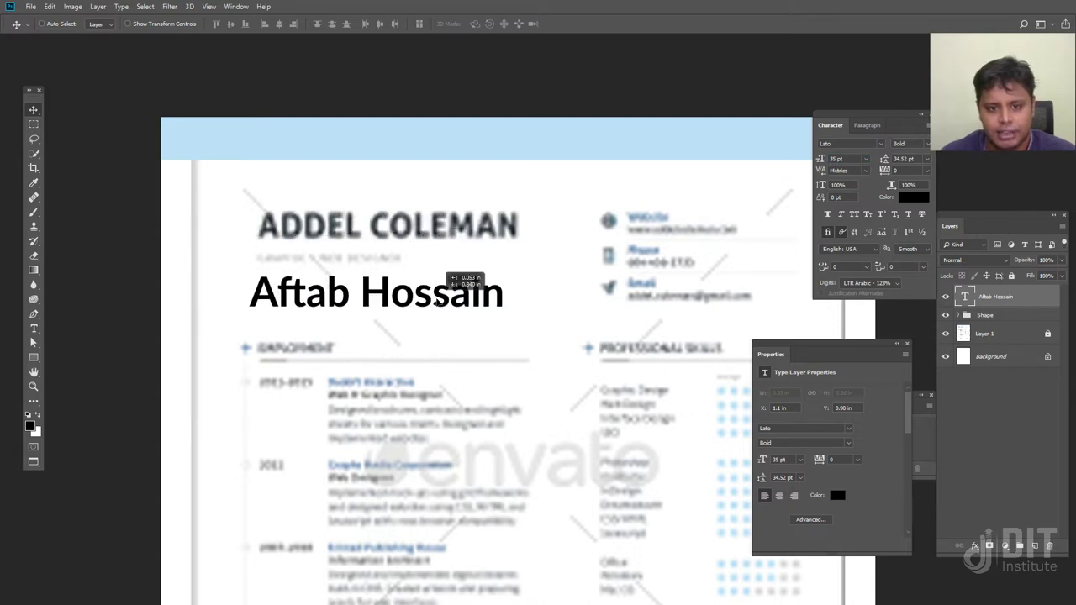
# Make the name All Caps at 28 pt and align it over the template's name line
pyautogui.click(854, 215)
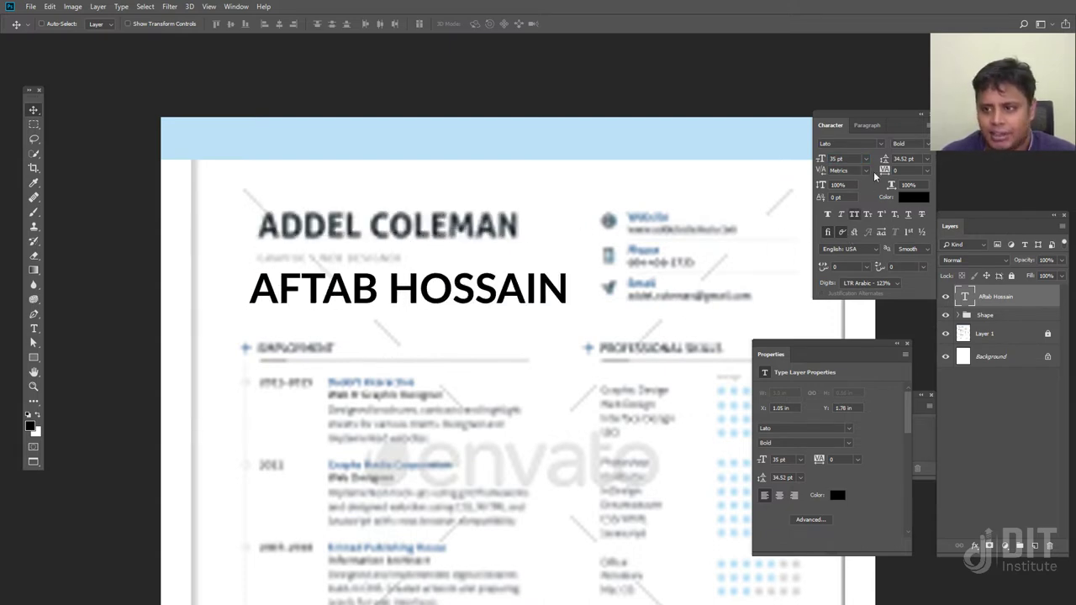
pyautogui.write('30')
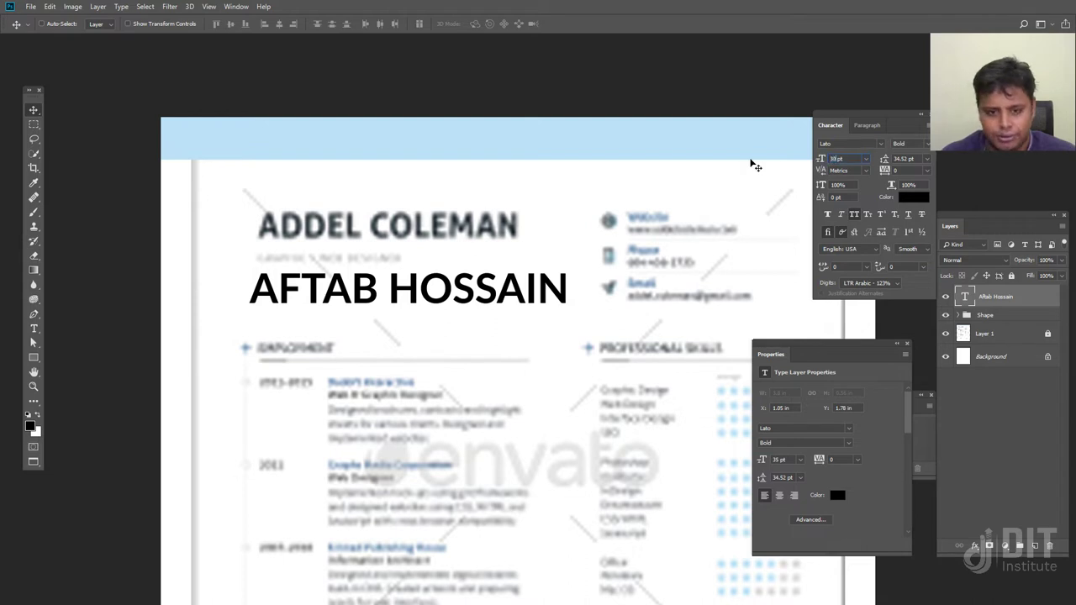
pyautogui.press('Return')
pyautogui.moveTo(504, 308); pyautogui.dragTo(511, 229)
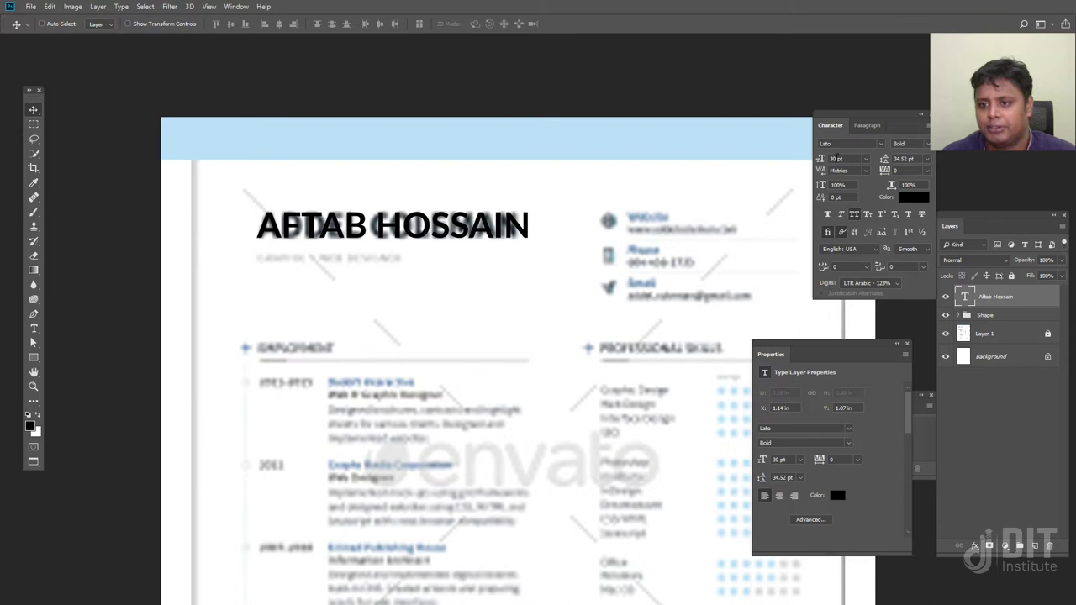
pyautogui.write('25')
pyautogui.press('Return')
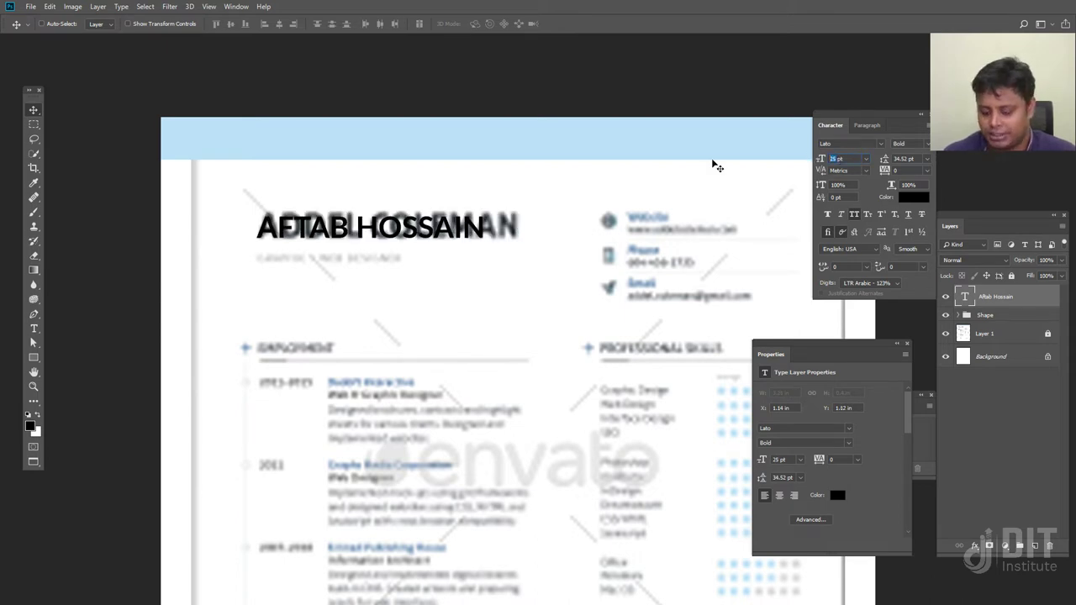
pyautogui.press('Return')
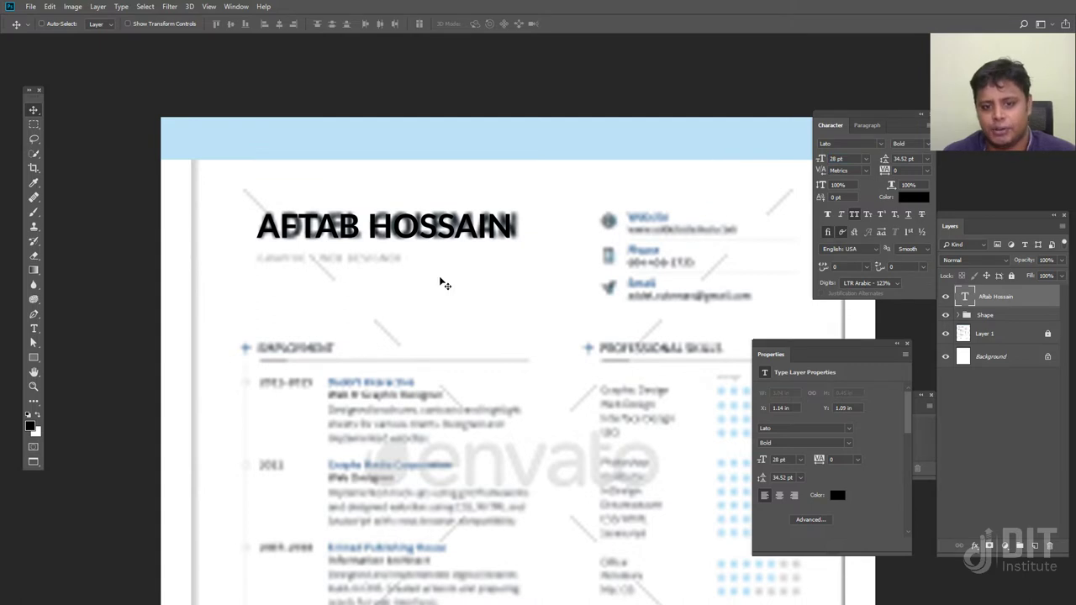
pyautogui.moveTo(408, 238); pyautogui.dragTo(417, 242)
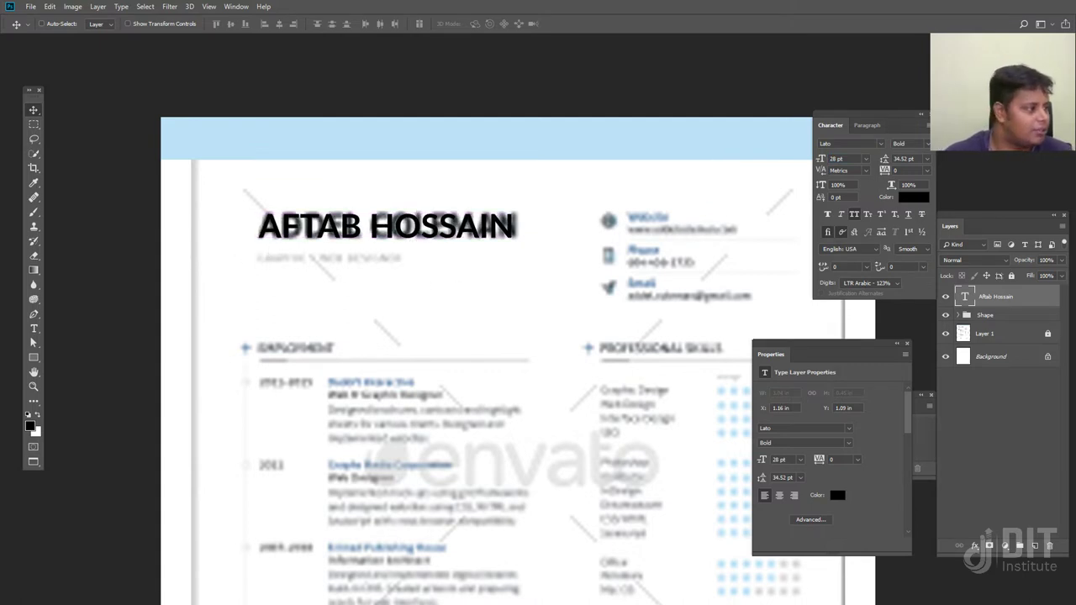
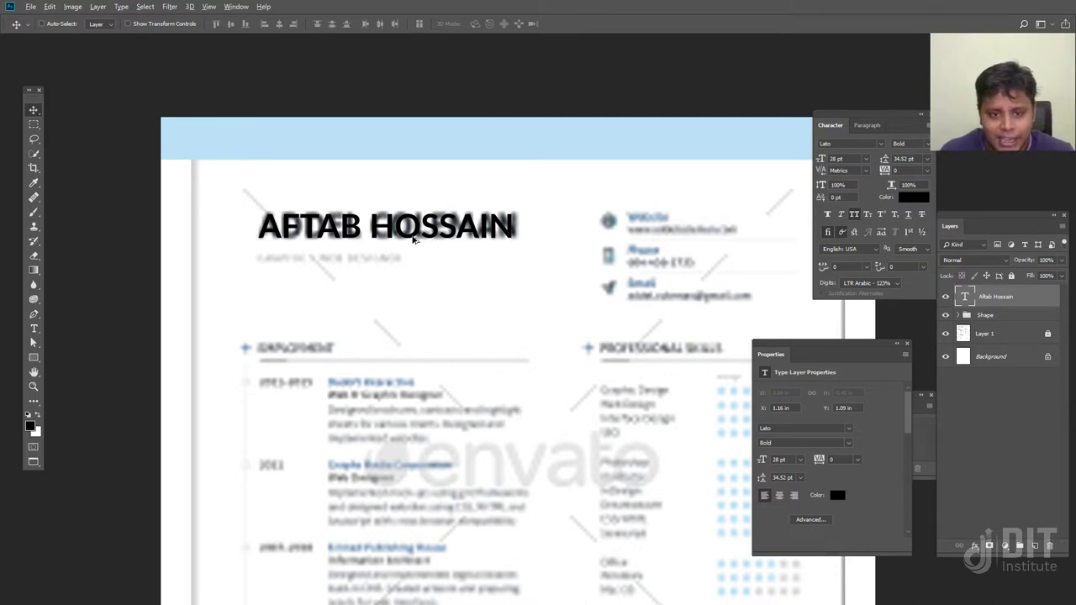
# Duplicate the name heading and change the copy's text to SENIOR GRAPHICS DESIGNER
pyautogui.moveTo(413, 238); pyautogui.dragTo(416, 293)
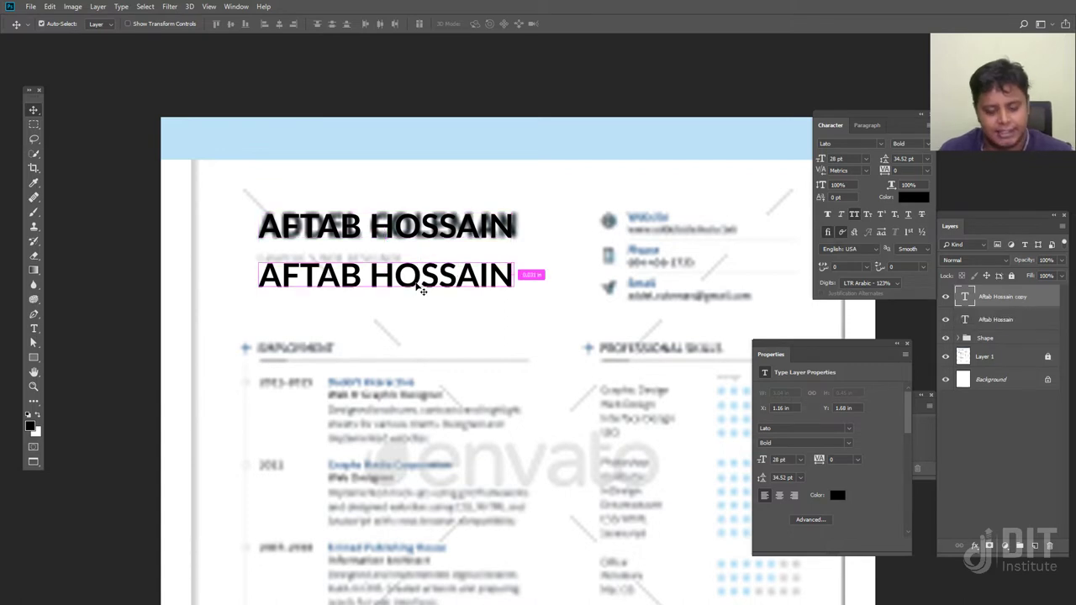
pyautogui.press('t')
pyautogui.click(395, 279)
pyautogui.hotkey('ctrl', 'a')
pyautogui.write('SENIOR GRAPHICS DESIGNER')
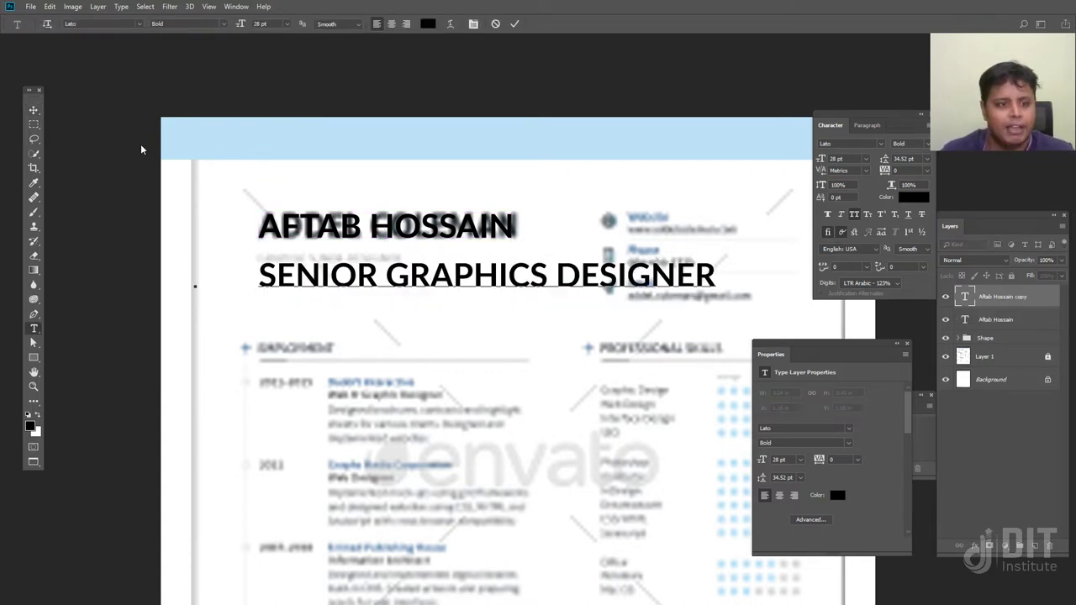
pyautogui.click(33, 109)
# Scale the subtitle down to about 38% and place it just under the name
pyautogui.moveTo(427, 204); pyautogui.dragTo(394, 276)
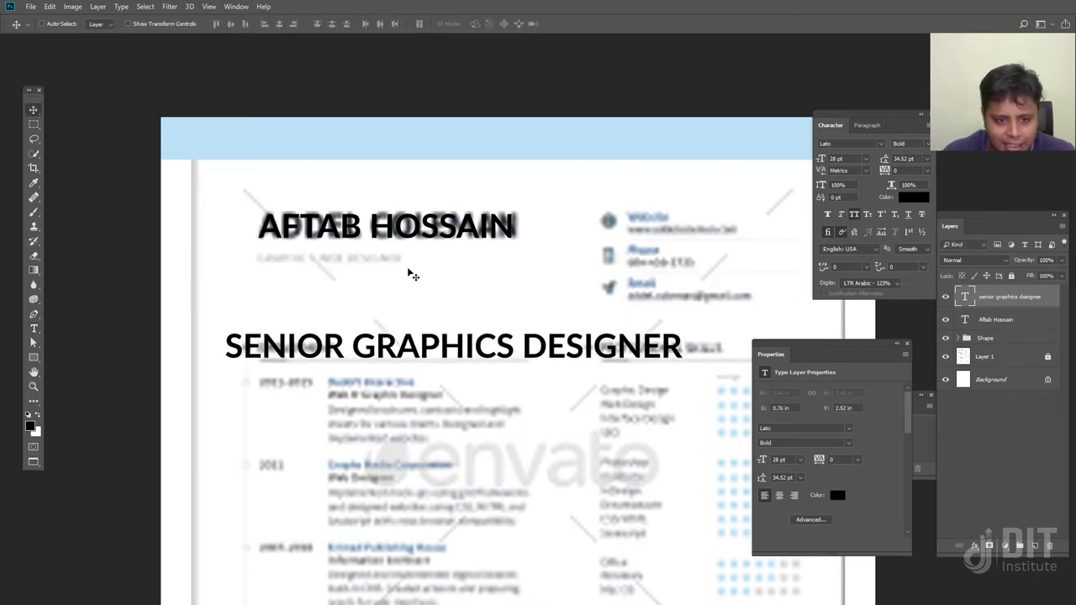
pyautogui.hotkey('ctrl', 't')
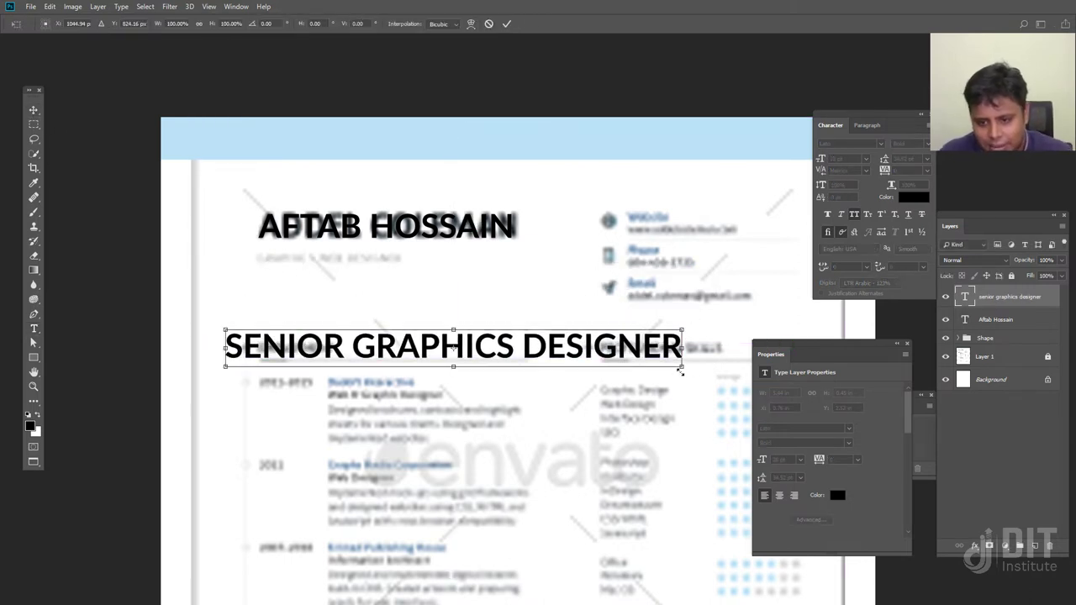
pyautogui.moveTo(687, 370); pyautogui.dragTo(407, 296)
pyautogui.press('Return')
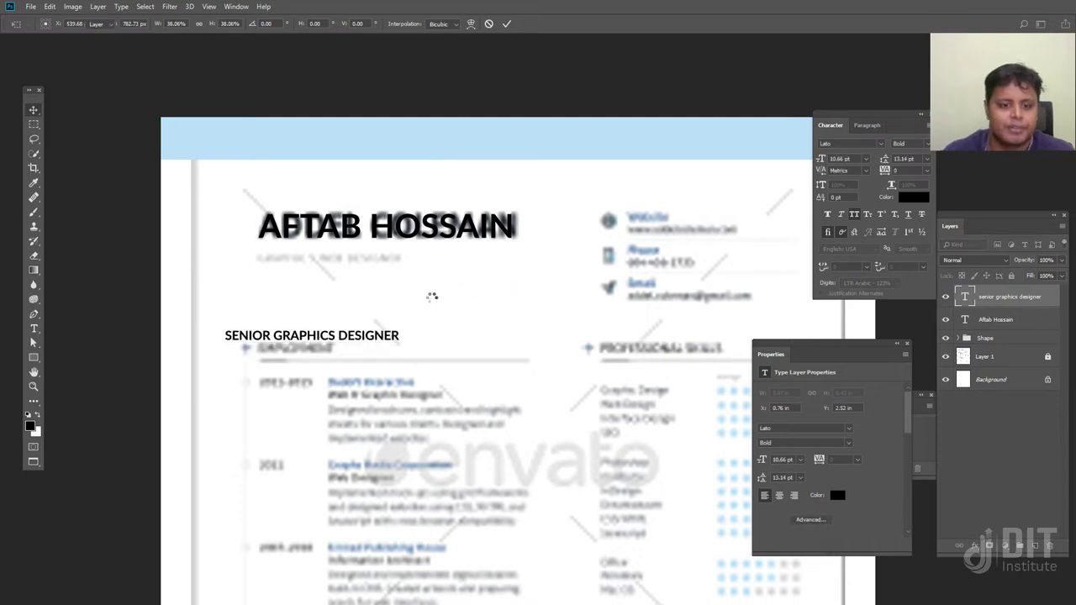
pyautogui.moveTo(389, 343); pyautogui.dragTo(385, 281)
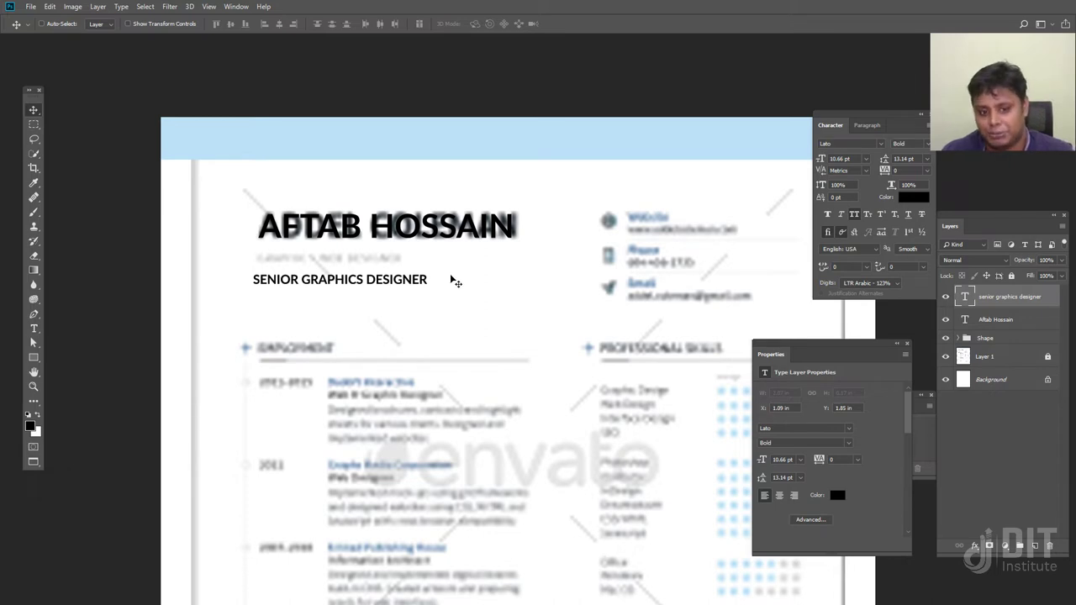
pyautogui.moveTo(561, 448); pyautogui.dragTo(509, 355)
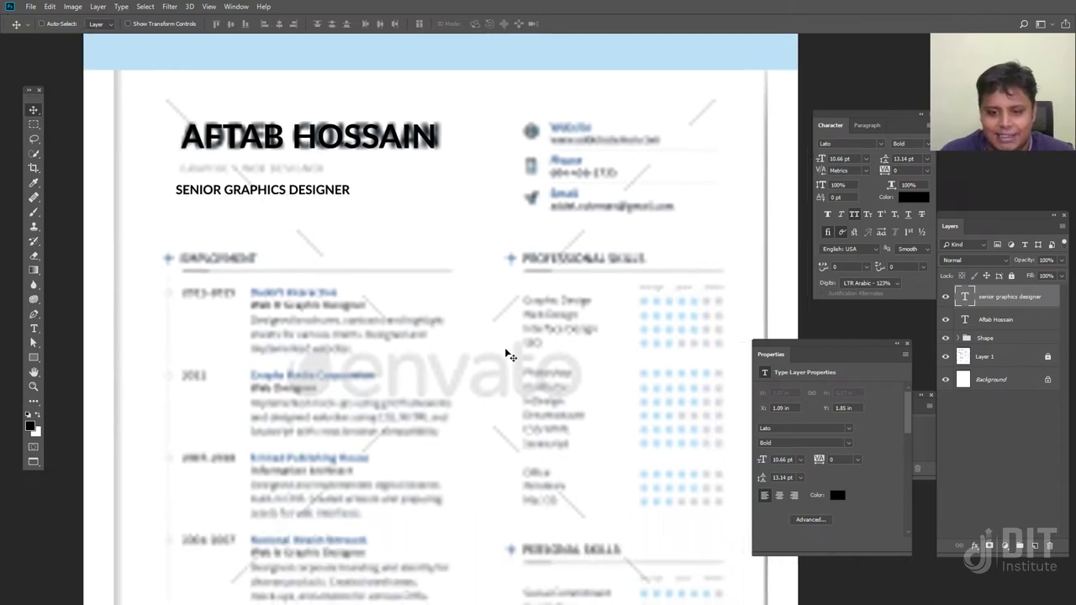
pyautogui.moveTo(273, 238); pyautogui.dragTo(290, 260)
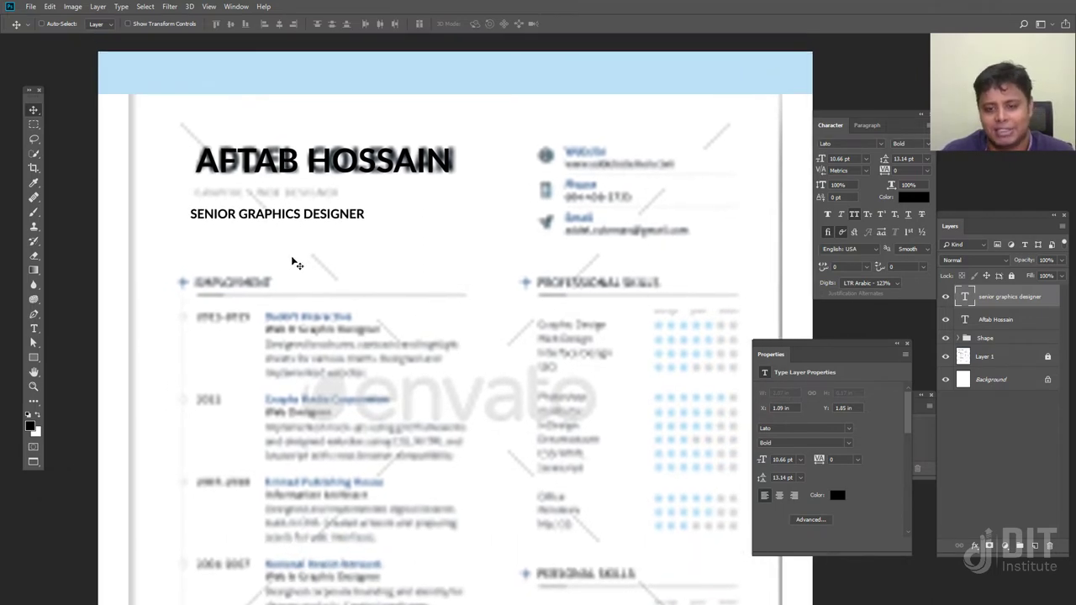
pyautogui.hotkey('ctrl', '-')
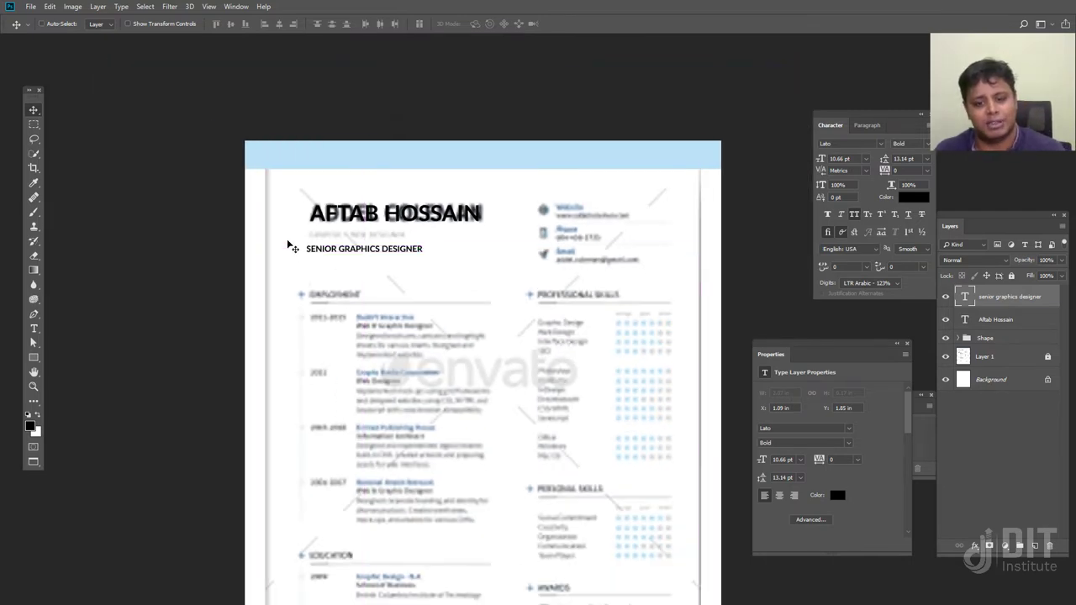
pyautogui.scroll(-5, 487, 343)
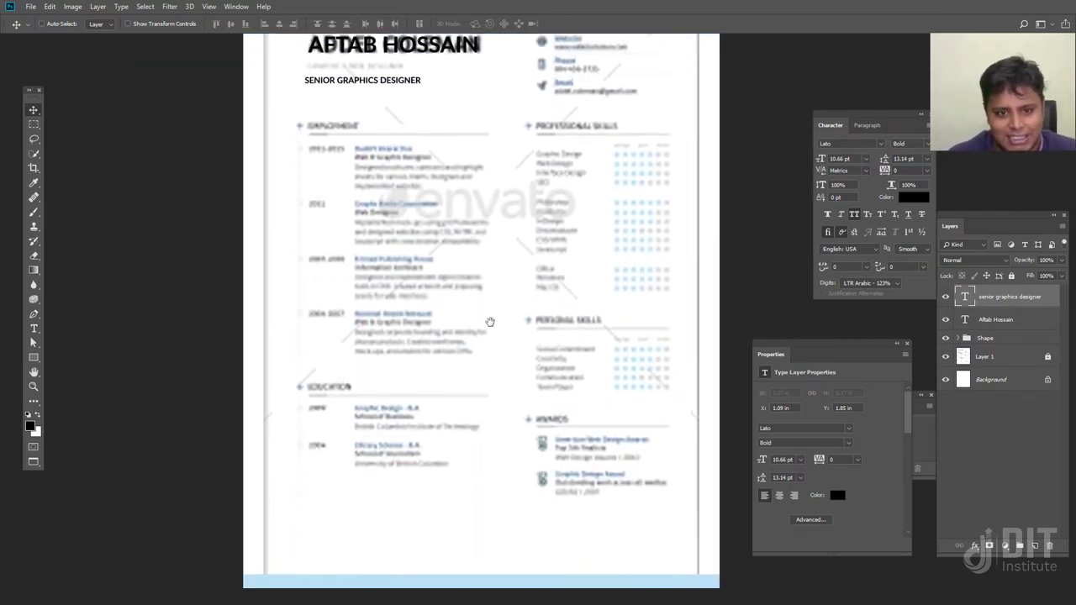
pyautogui.moveTo(487, 298); pyautogui.dragTo(465, 463)
pyautogui.hotkey('ctrl', '+')
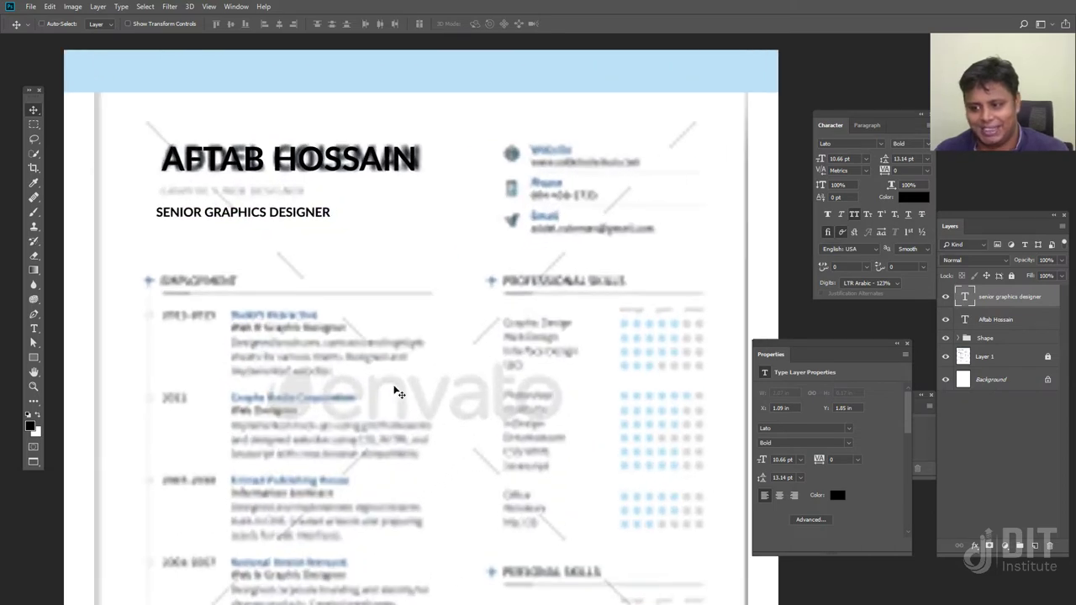
pyautogui.hotkey('ctrl', 't')
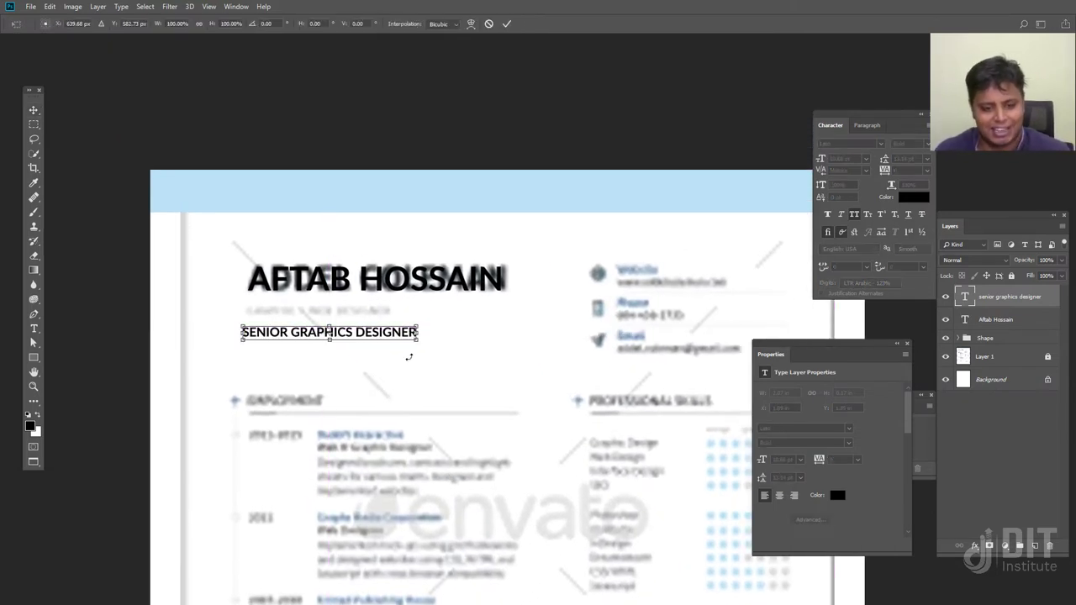
# Shrink the subtitle to about 85% more and set it to Regular weight
pyautogui.moveTo(417, 335); pyautogui.dragTo(374, 316)
pyautogui.press('Return')
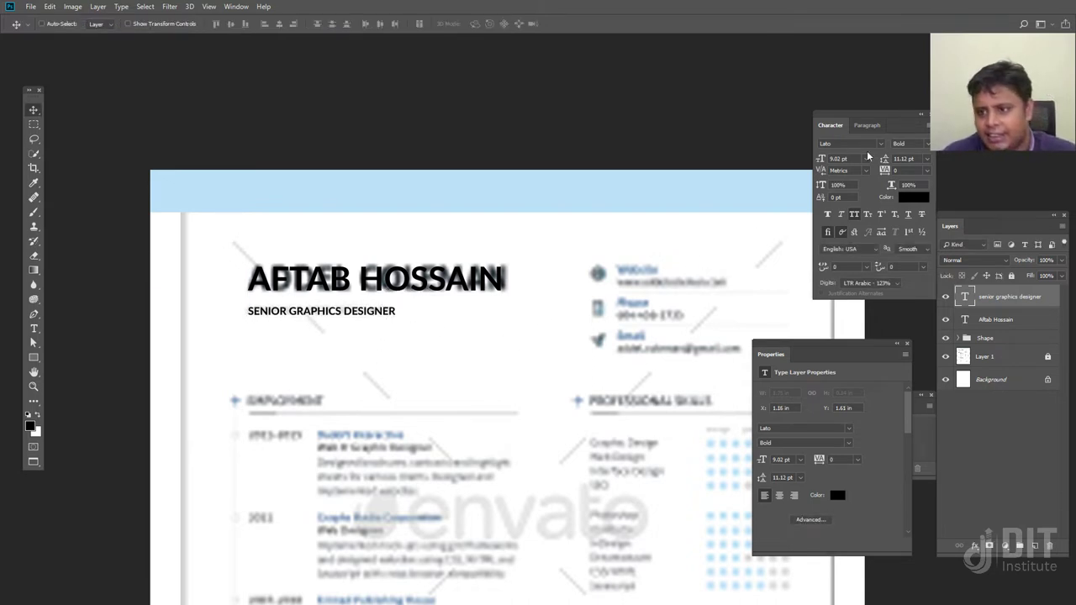
pyautogui.click(929, 148)
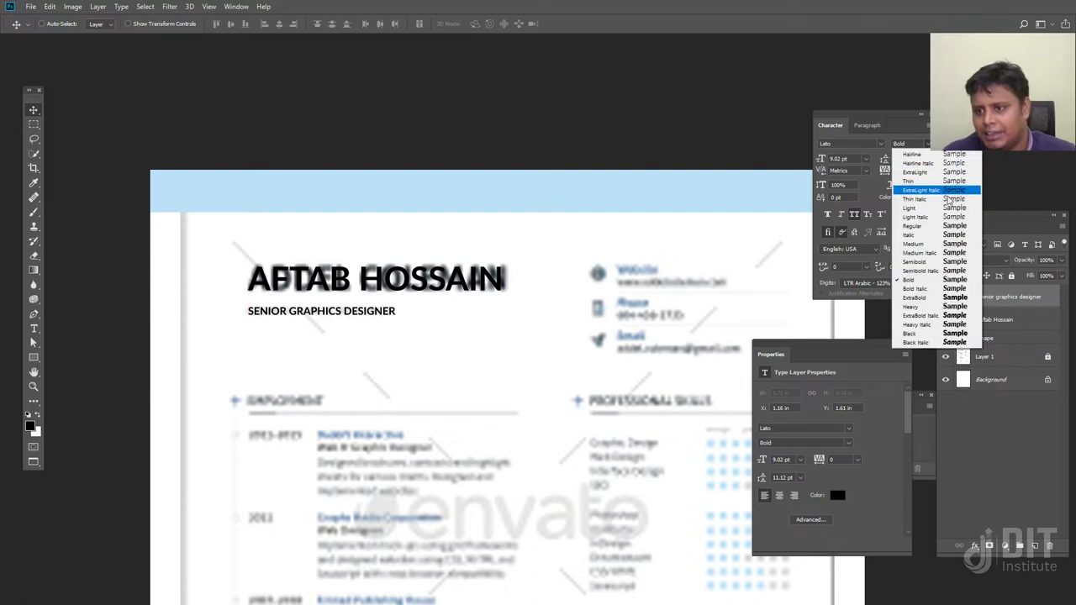
pyautogui.click(931, 228)
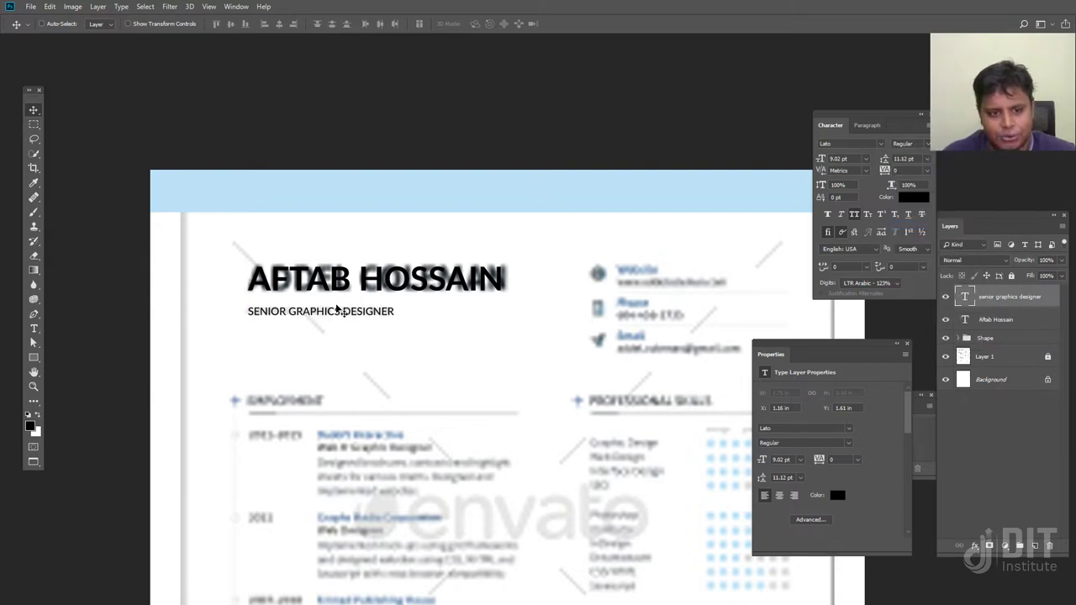
# Left-align the subtitle with the name heading and nudge it down beneath it
pyautogui.keyDown('ctrl'); pyautogui.click(985, 320); pyautogui.keyUp('ctrl')
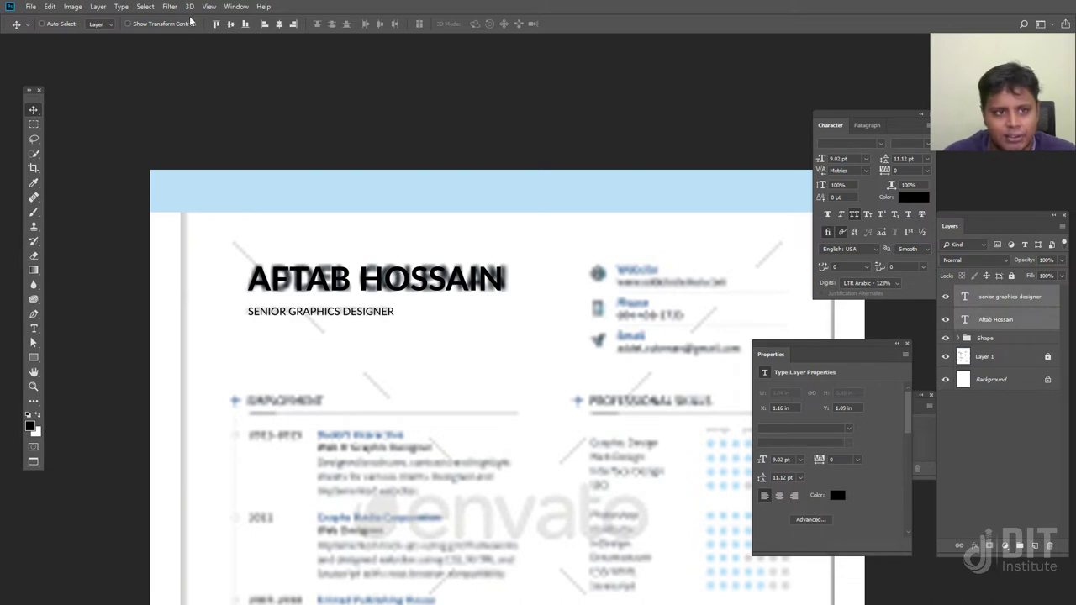
pyautogui.click(265, 25)
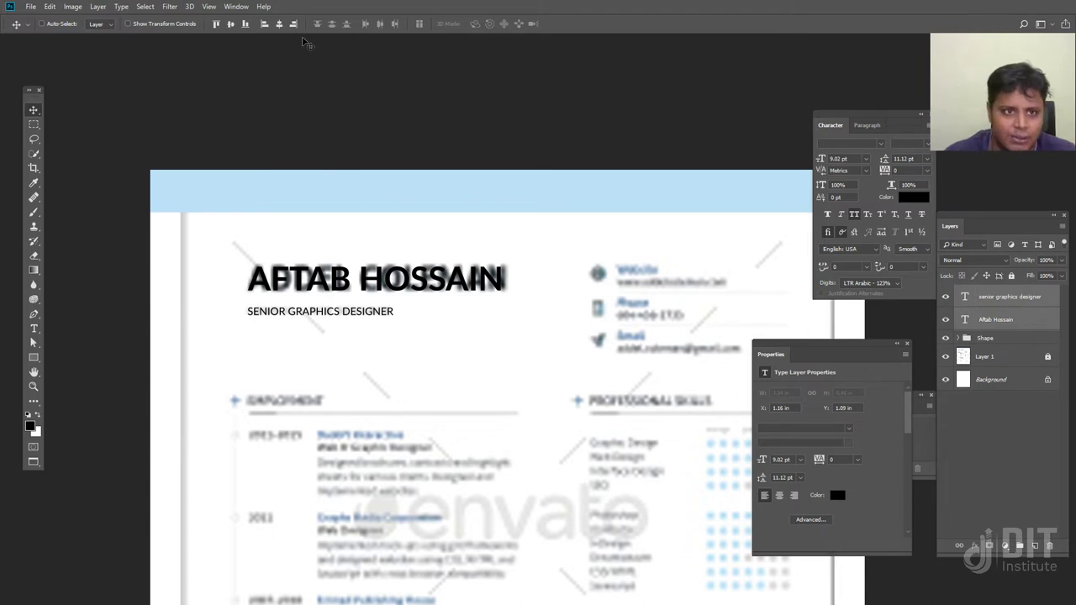
pyautogui.click(279, 24)
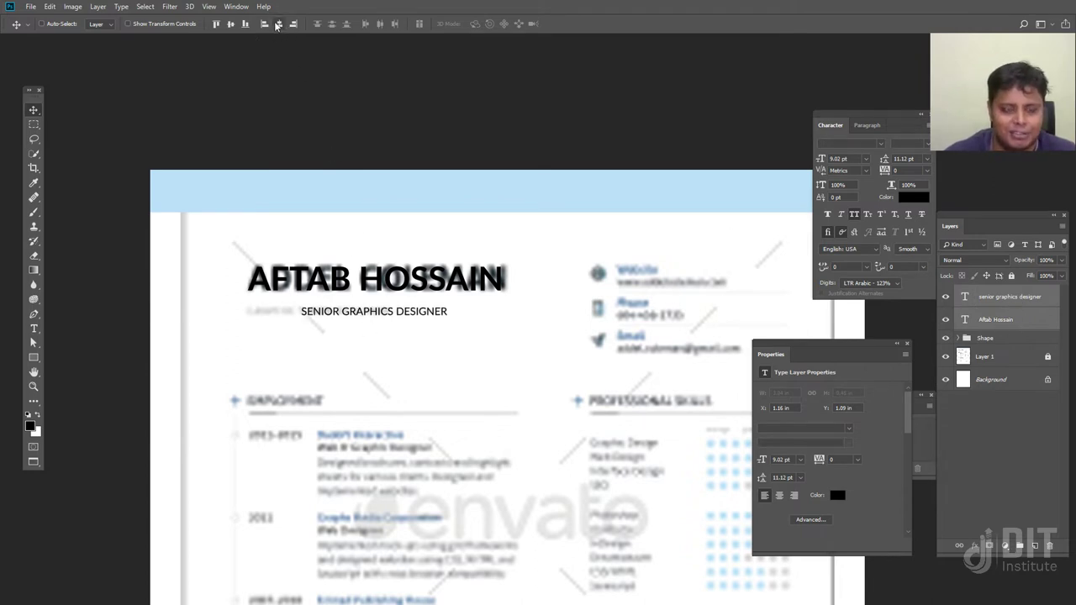
pyautogui.click(246, 25)
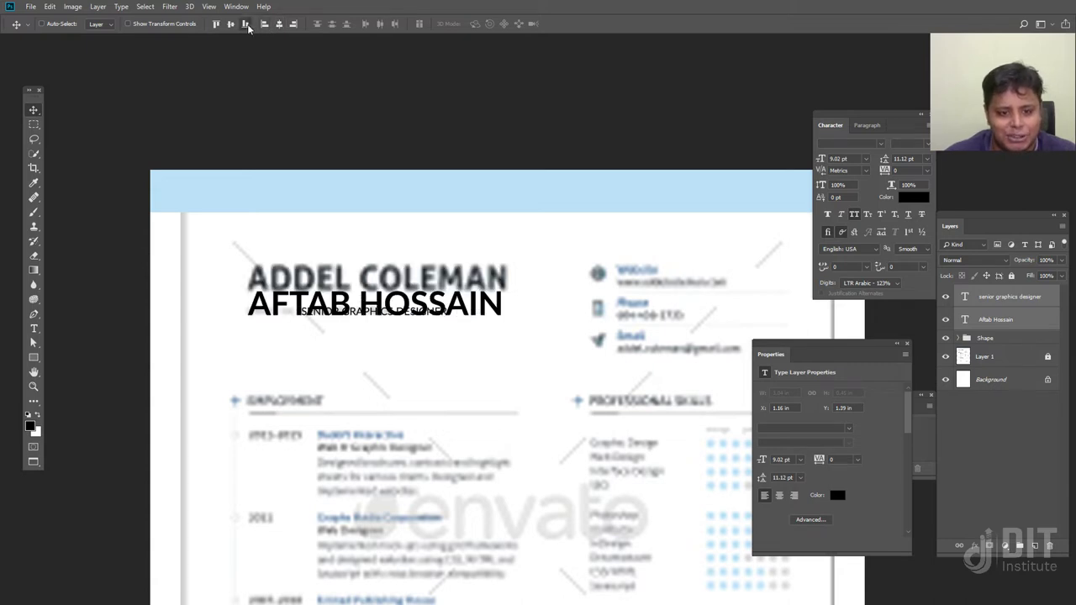
pyautogui.click(216, 25)
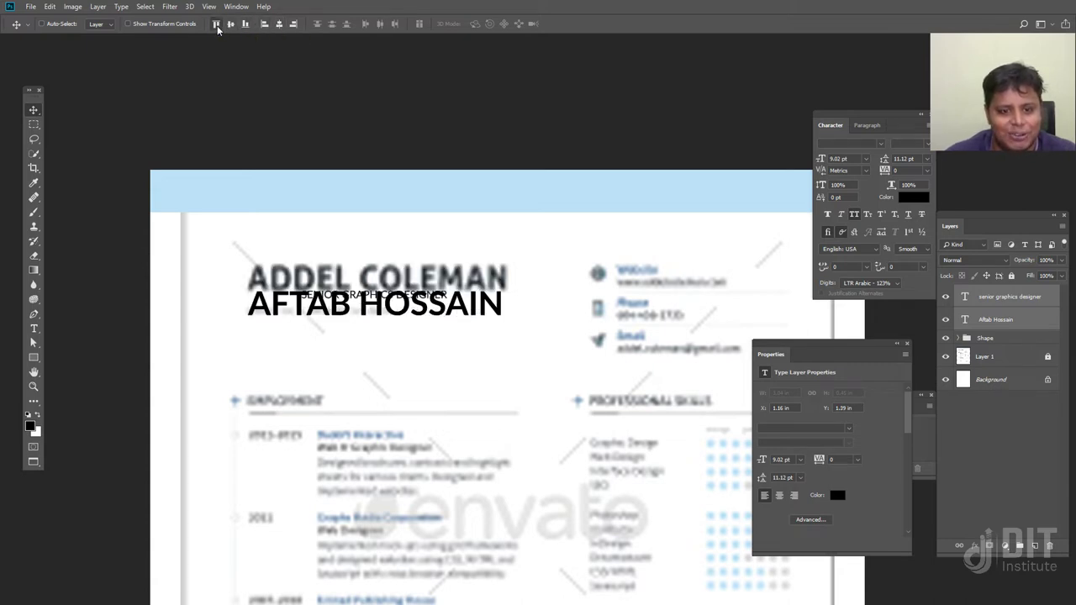
pyautogui.click(264, 24)
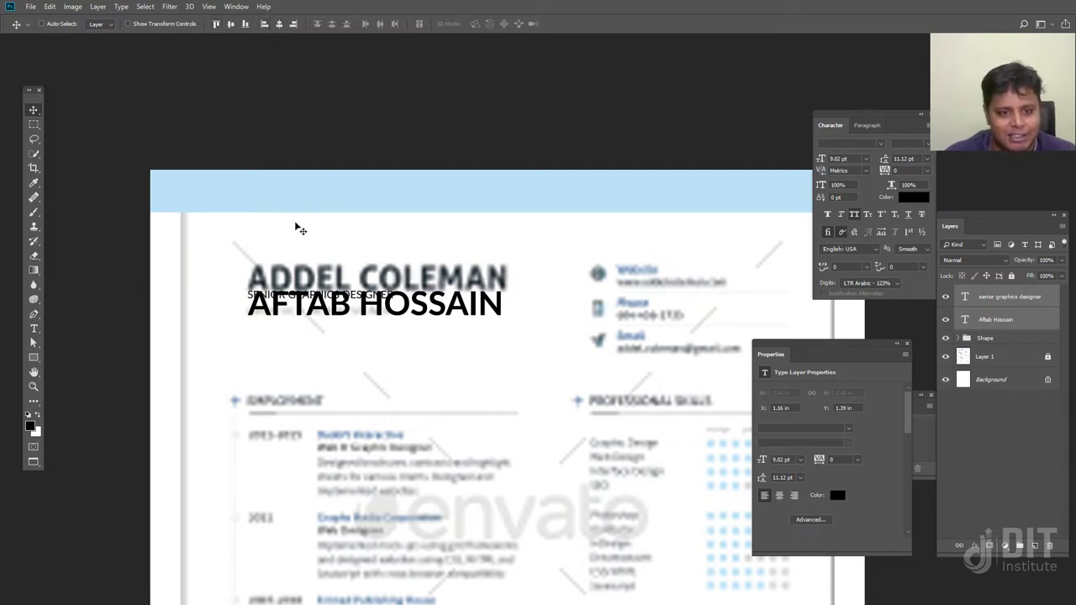
pyautogui.click(1007, 303)
pyautogui.hotkey('shift', 'Down')
pyautogui.hotkey('shift', 'Down')
pyautogui.hotkey('shift', 'Down')
pyautogui.hotkey('shift', 'Down')
pyautogui.hotkey('shift', 'Down')
pyautogui.hotkey('shift', 'Down')
pyautogui.hotkey('shift', 'Down')
pyautogui.hotkey('shift', 'Down')
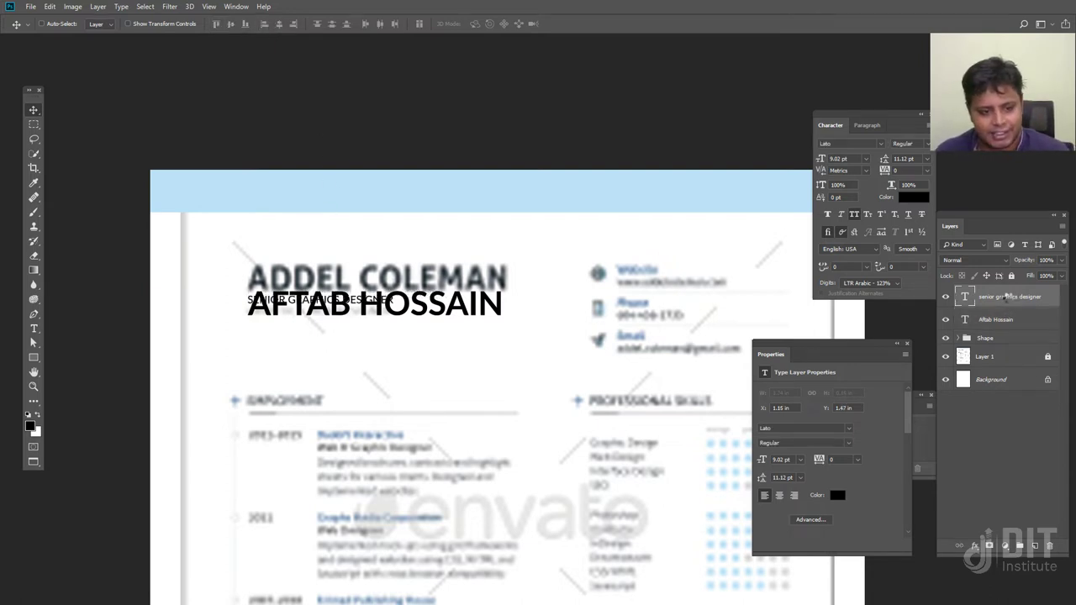
pyautogui.hotkey('shift', 'Down')
pyautogui.hotkey('shift', 'Down')
pyautogui.hotkey('shift', 'Down')
pyautogui.hotkey('shift', 'Down')
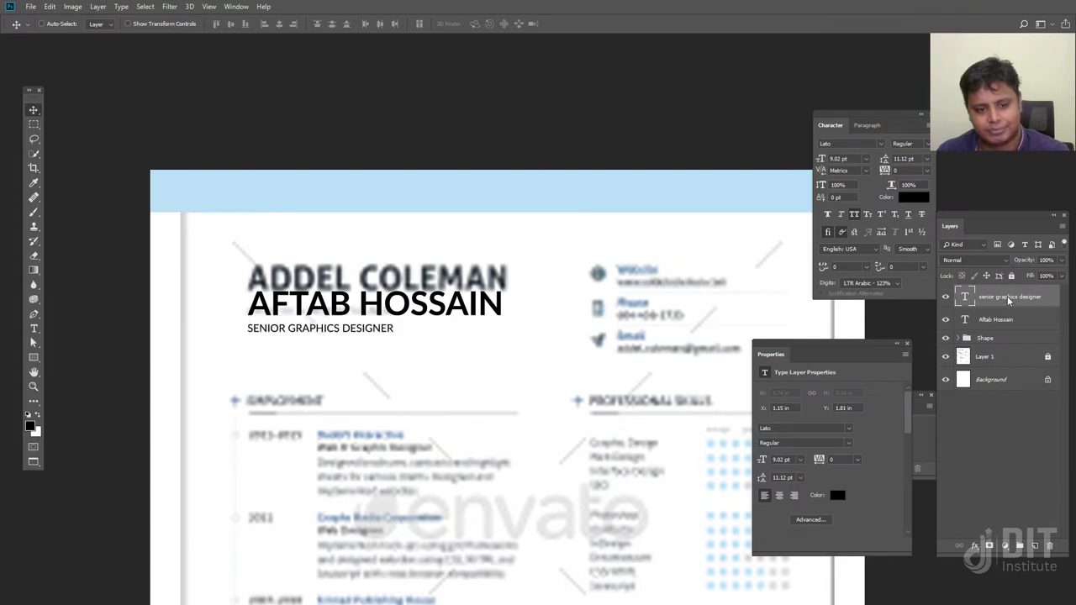
# Move the name and subtitle together over the template's name
pyautogui.keyDown('shift'); pyautogui.click(1028, 321); pyautogui.keyUp('shift')
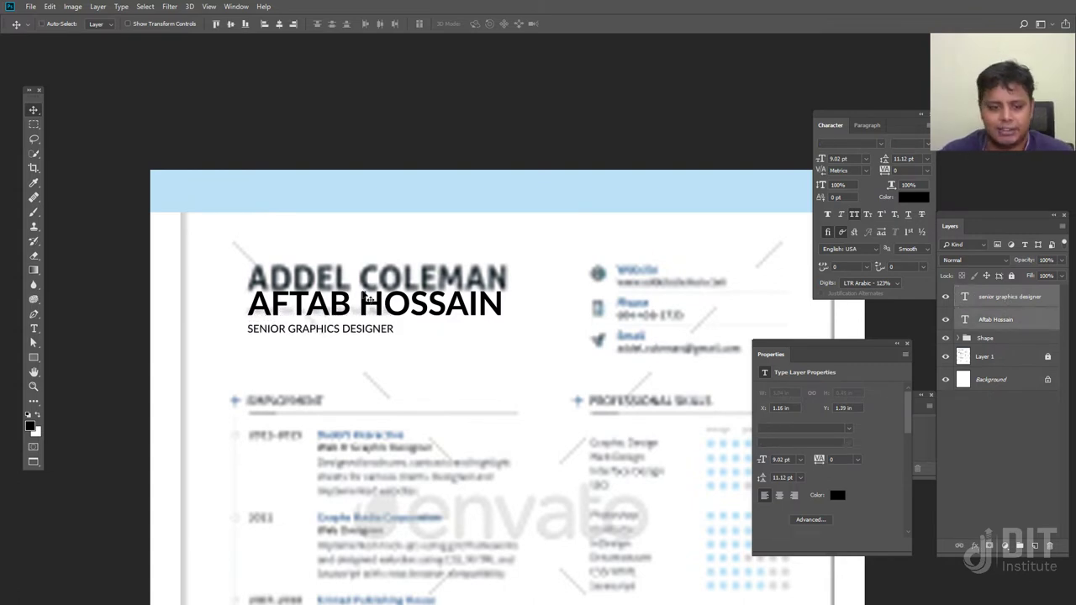
pyautogui.moveTo(368, 310); pyautogui.dragTo(368, 279)
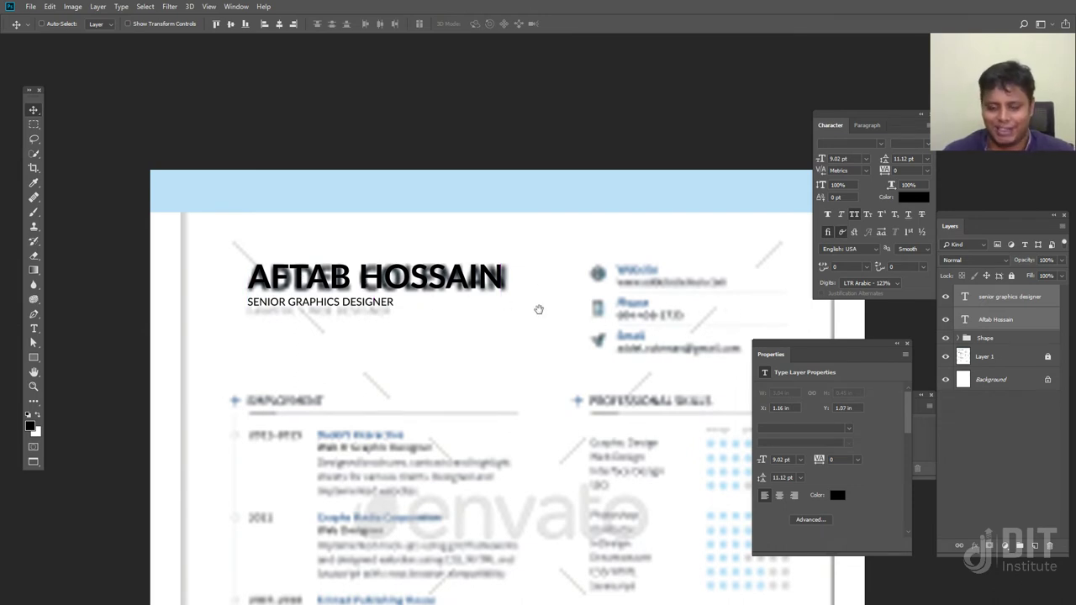
pyautogui.moveTo(512, 315); pyautogui.dragTo(277, 302)
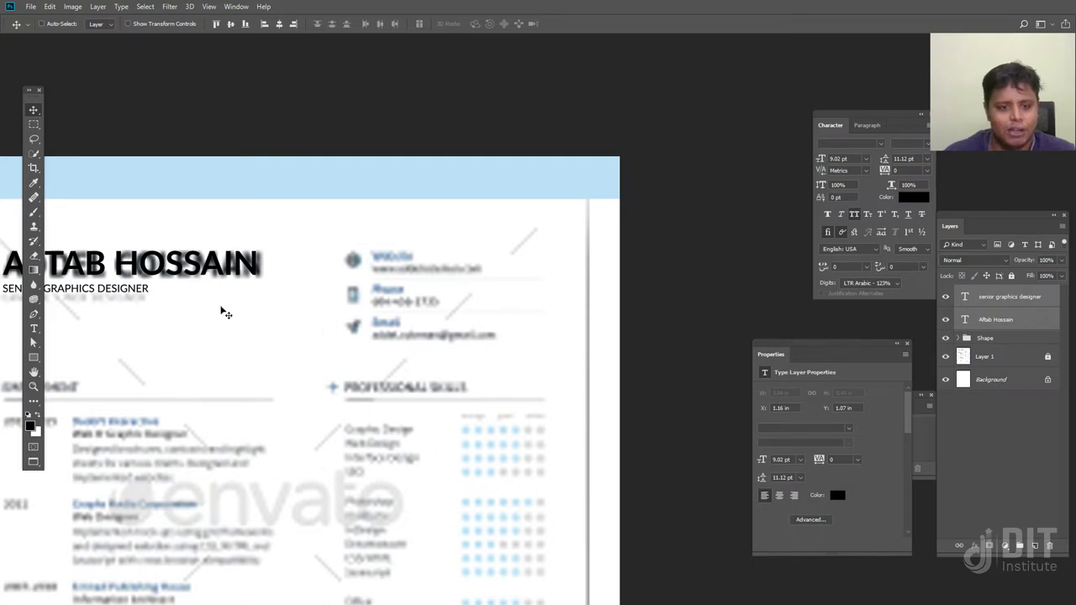
pyautogui.rightClick(140, 292)
# Copy the subtitle to the contact area, retype it as WEBSITE, and place it beside the first icon
pyautogui.click(147, 296)
pyautogui.moveTo(145, 296); pyautogui.dragTo(498, 242)
pyautogui.press('t')
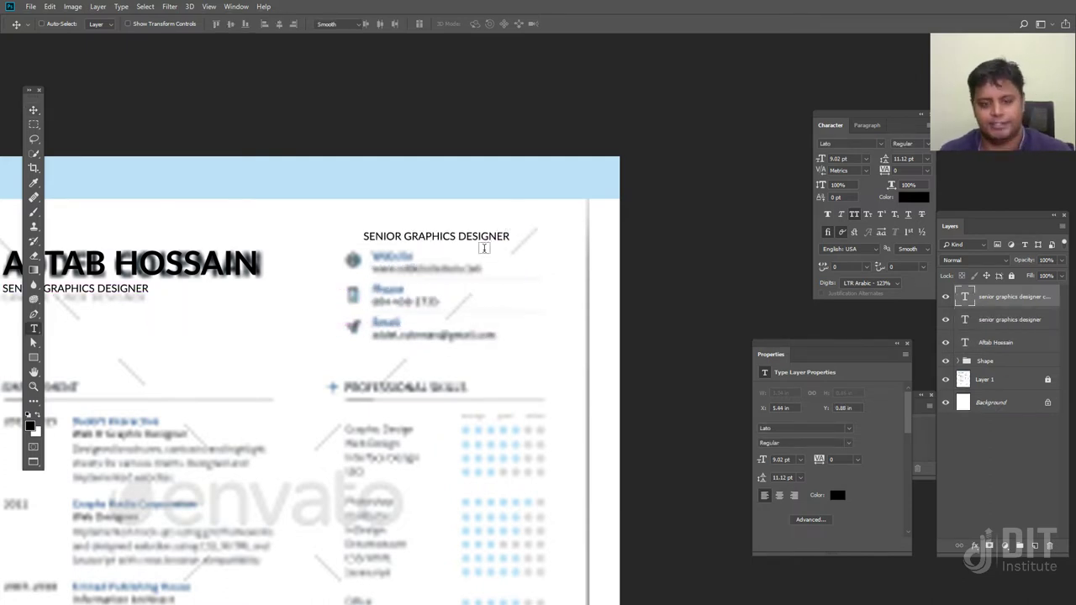
pyautogui.click(484, 239)
pyautogui.hotkey('ctrl', 'a')
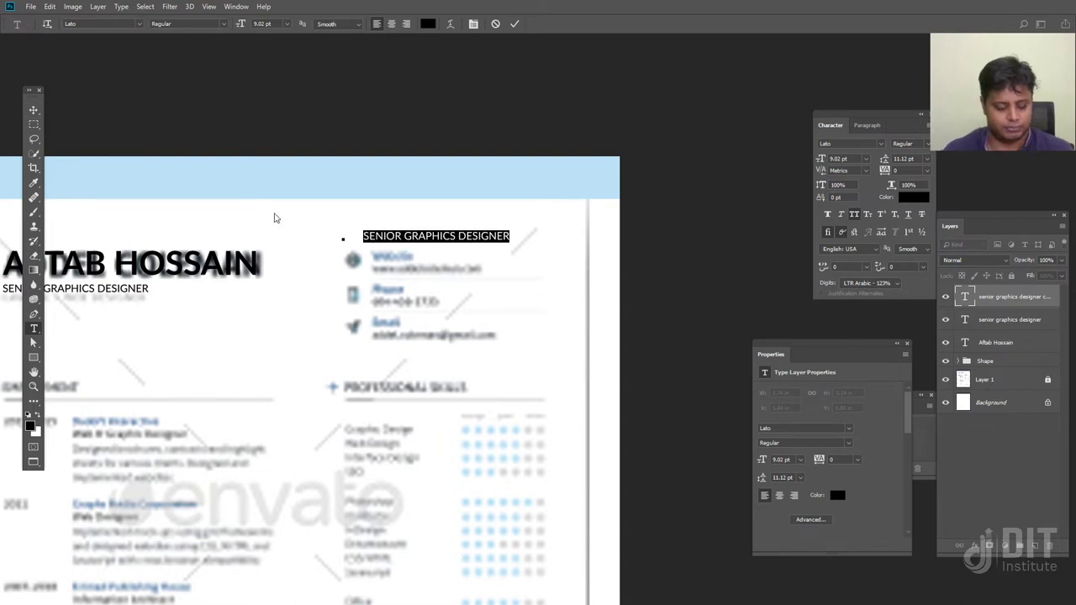
pyautogui.write('WEBSITE')
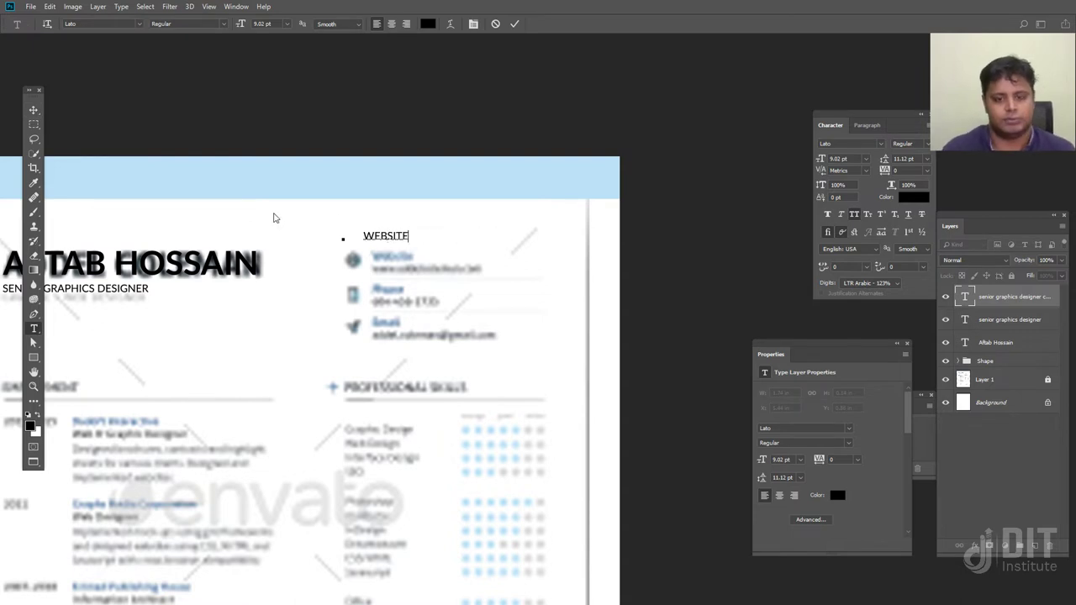
pyautogui.click(33, 110)
pyautogui.moveTo(389, 239); pyautogui.dragTo(397, 259)
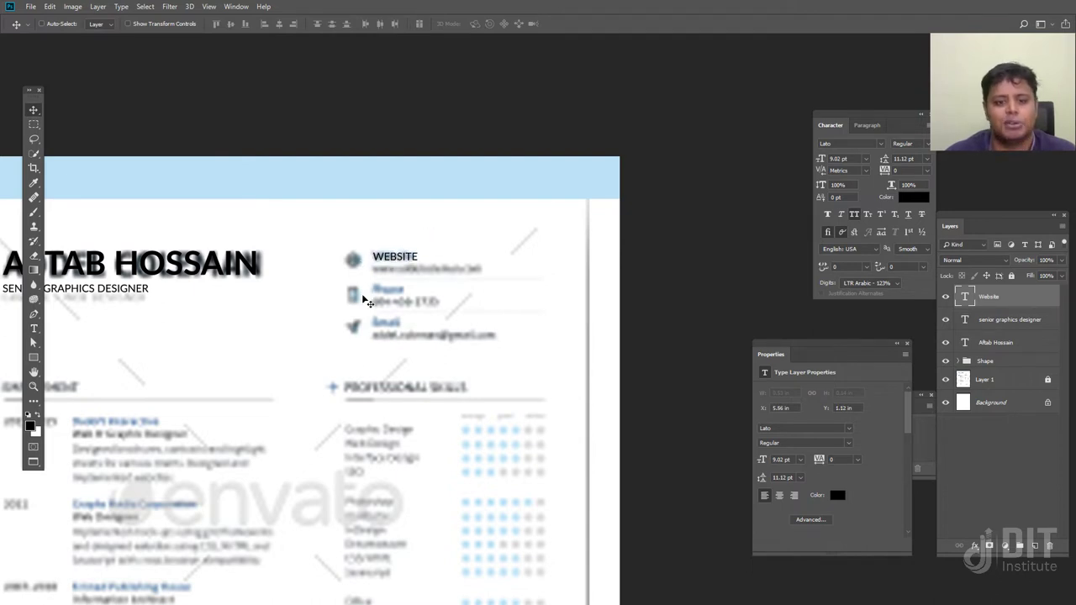
pyautogui.moveTo(401, 268); pyautogui.dragTo(400, 268)
pyautogui.click(1000, 326)
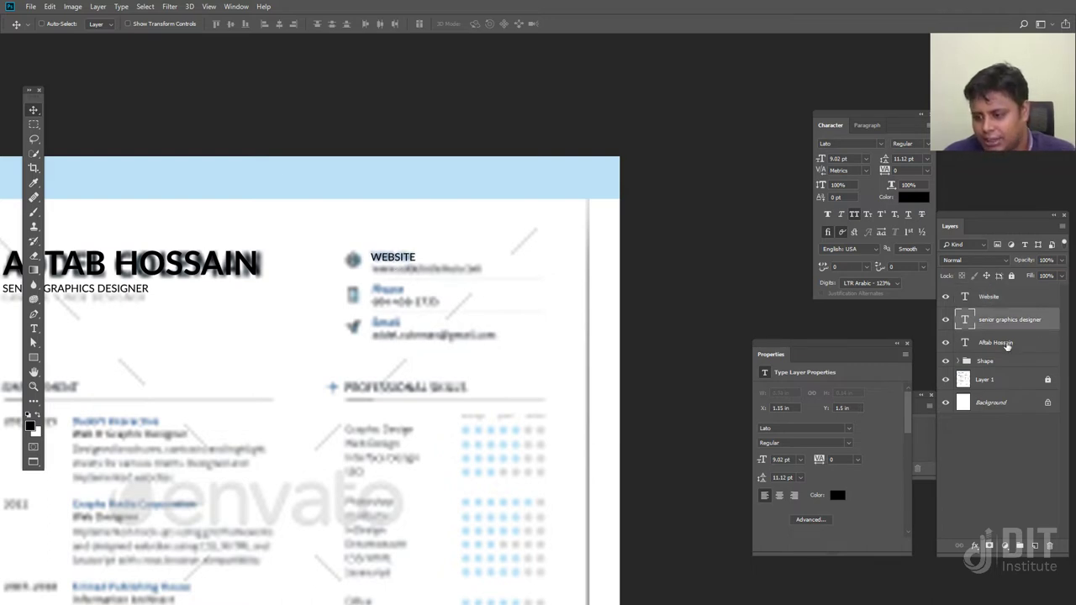
# Group the name and subtitle layers into a group named Title
pyautogui.keyDown('shift'); pyautogui.click(1008, 346); pyautogui.keyUp('shift')
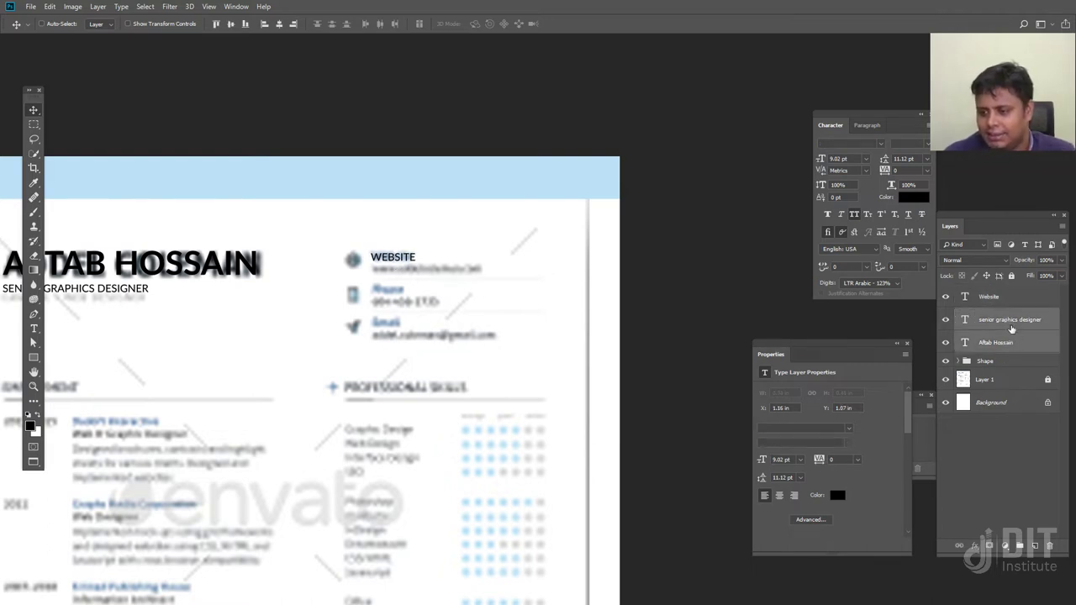
pyautogui.hotkey('ctrl', 'g')
pyautogui.doubleClick(985, 315)
pyautogui.write('Titl')
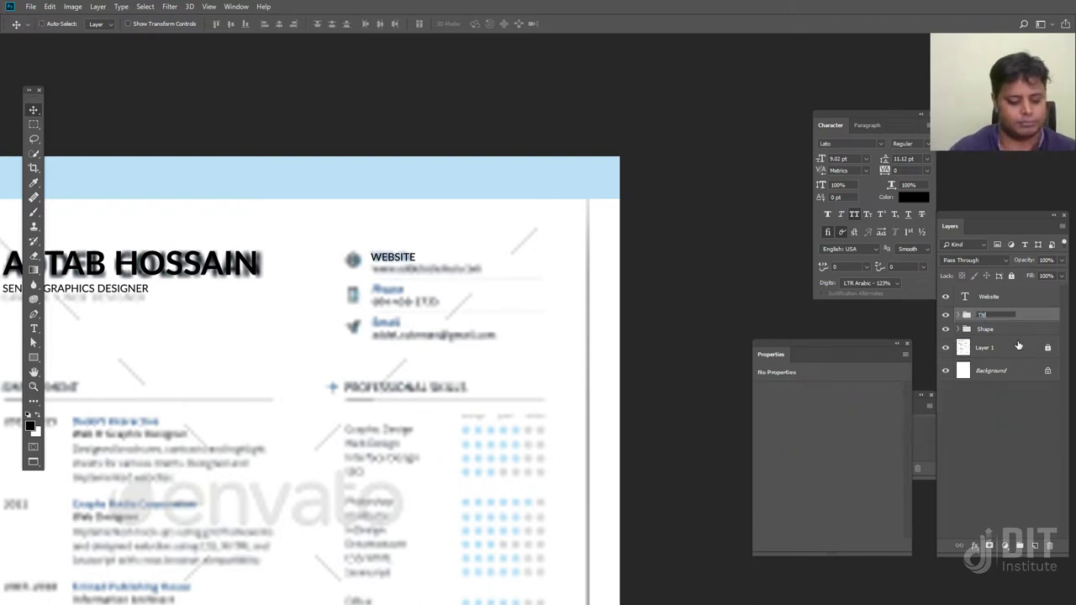
pyautogui.write('e')
pyautogui.press('Return')
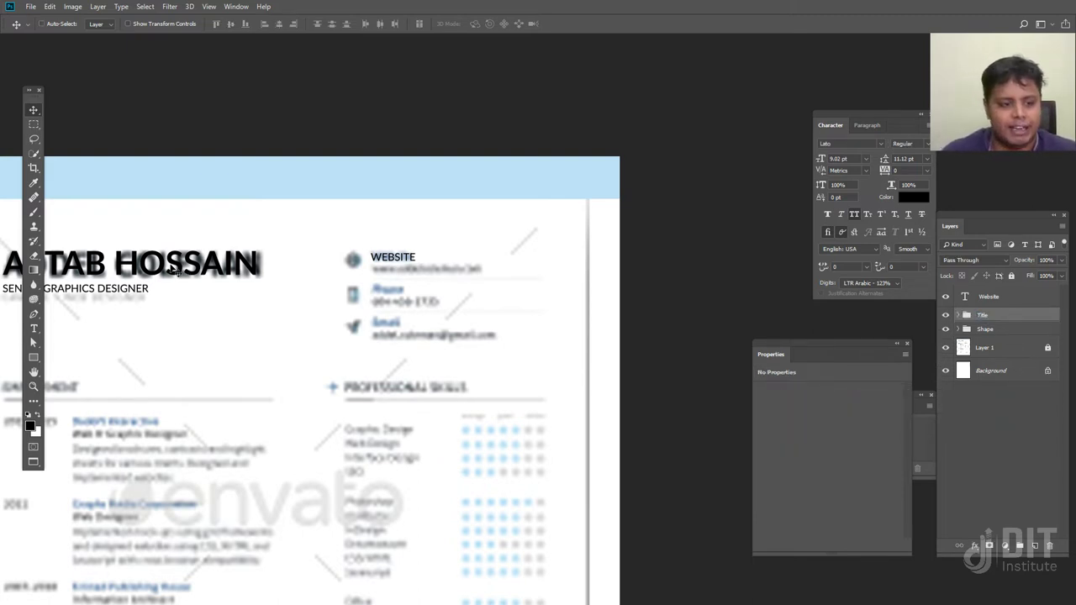
# Toggle the Title and Shape groups' visibility to compare against the template
pyautogui.click(945, 314)
pyautogui.click(945, 314)
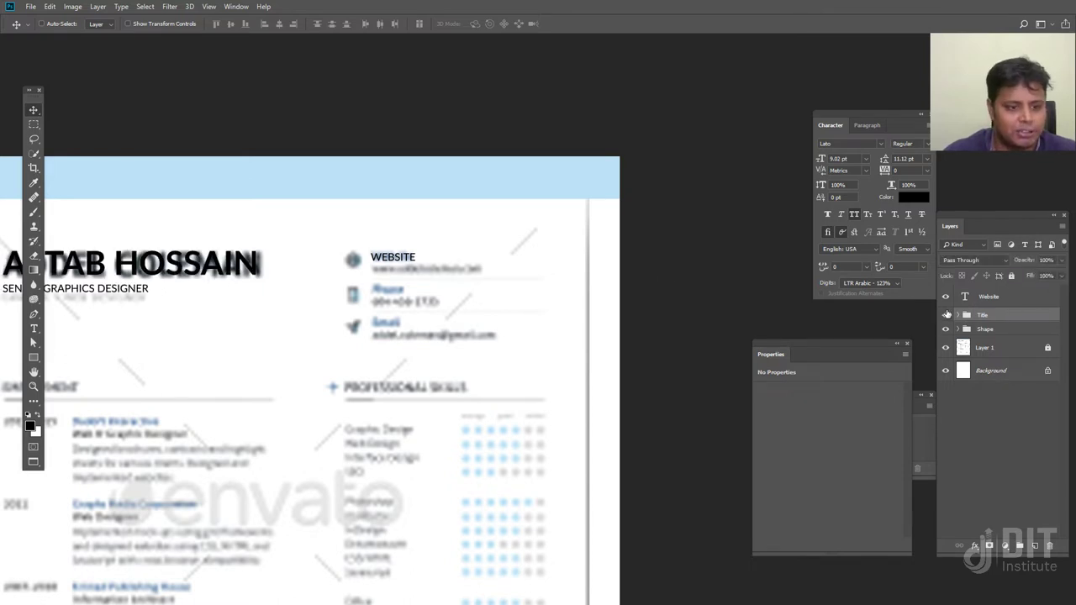
pyautogui.moveTo(258, 293); pyautogui.dragTo(452, 273)
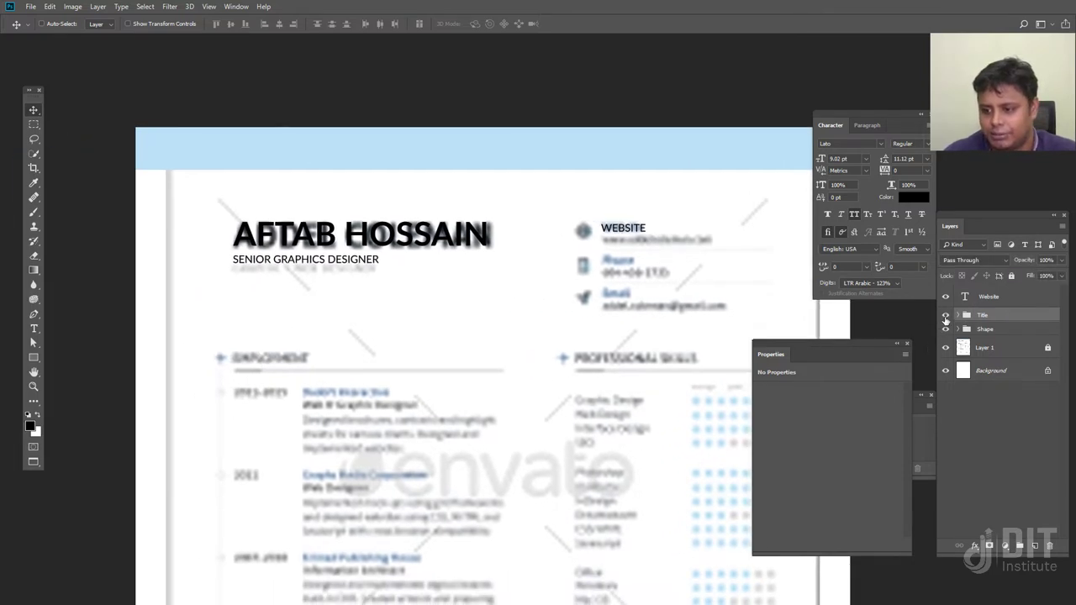
pyautogui.click(944, 315)
pyautogui.click(946, 329)
pyautogui.click(945, 328)
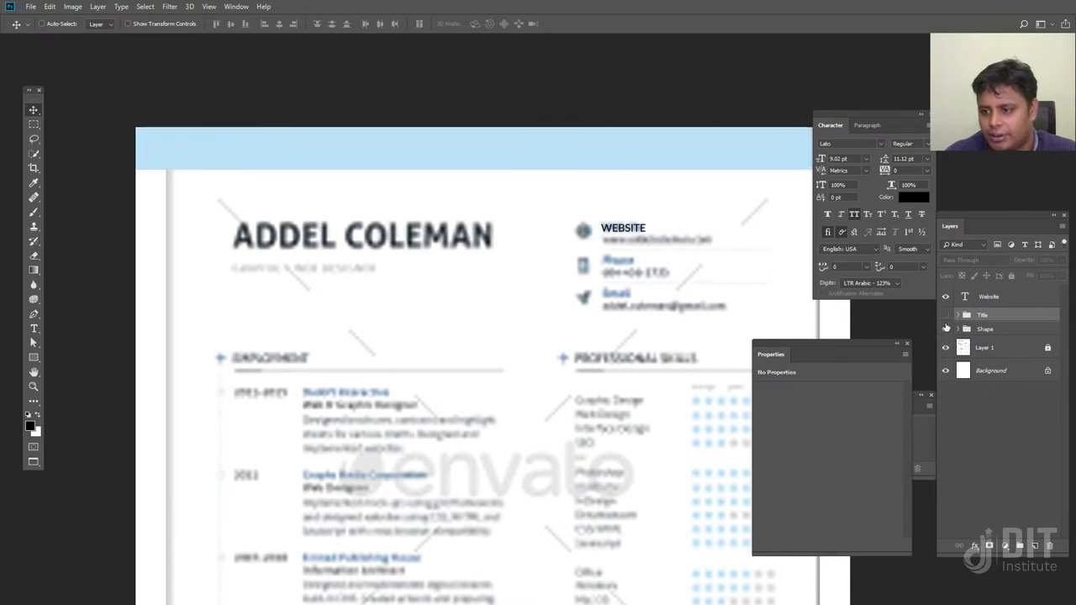
pyautogui.click(944, 314)
pyautogui.moveTo(567, 270); pyautogui.dragTo(505, 286)
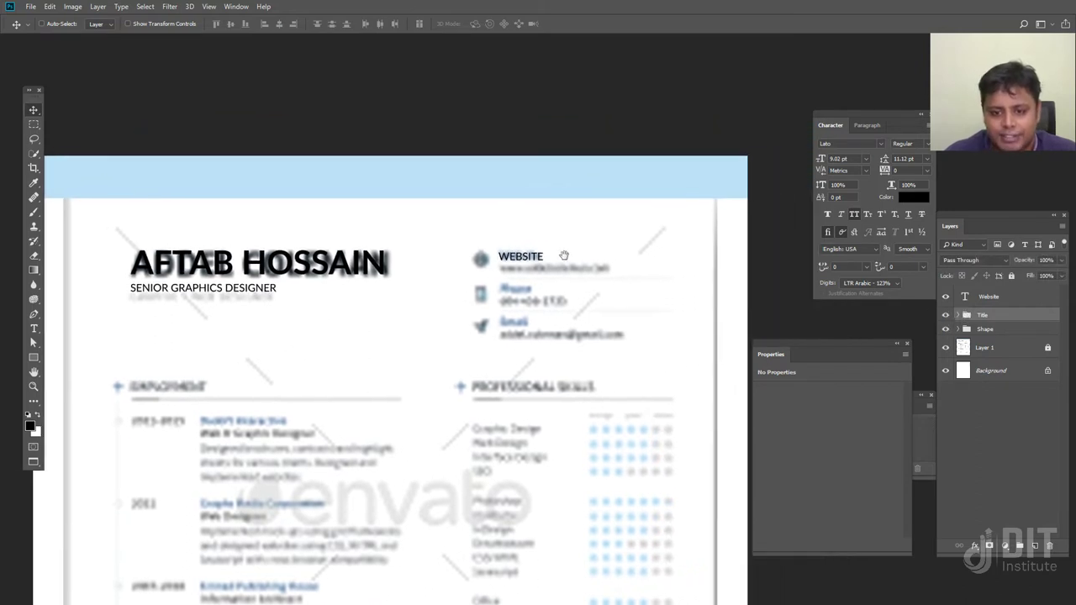
# Sample the header's light blue (bce2f8) and apply it to the WEBSITE label text
pyautogui.click(914, 197)
pyautogui.click(619, 177)
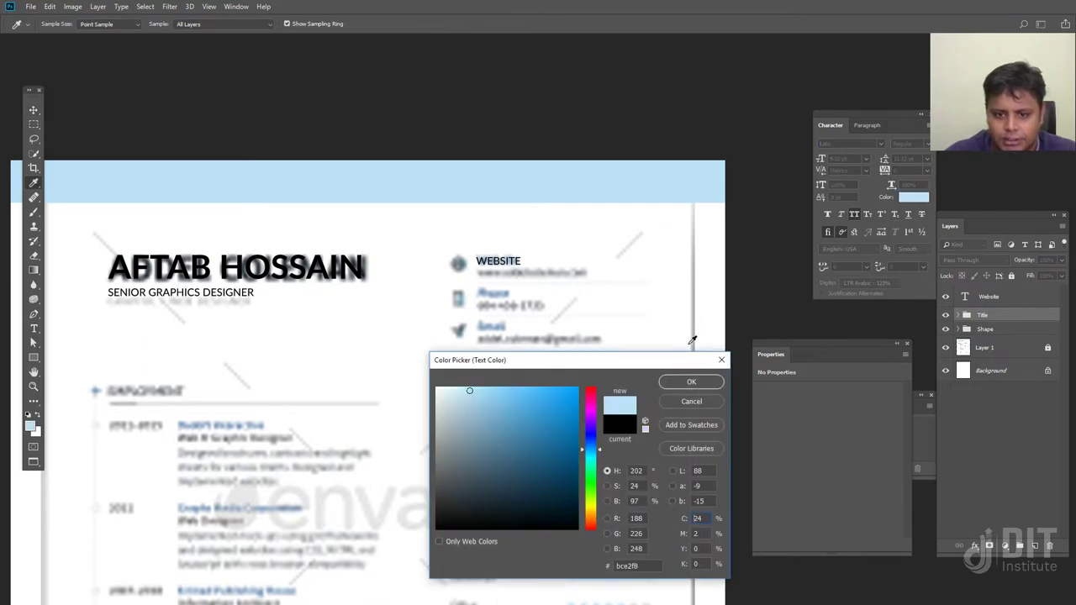
pyautogui.click(691, 382)
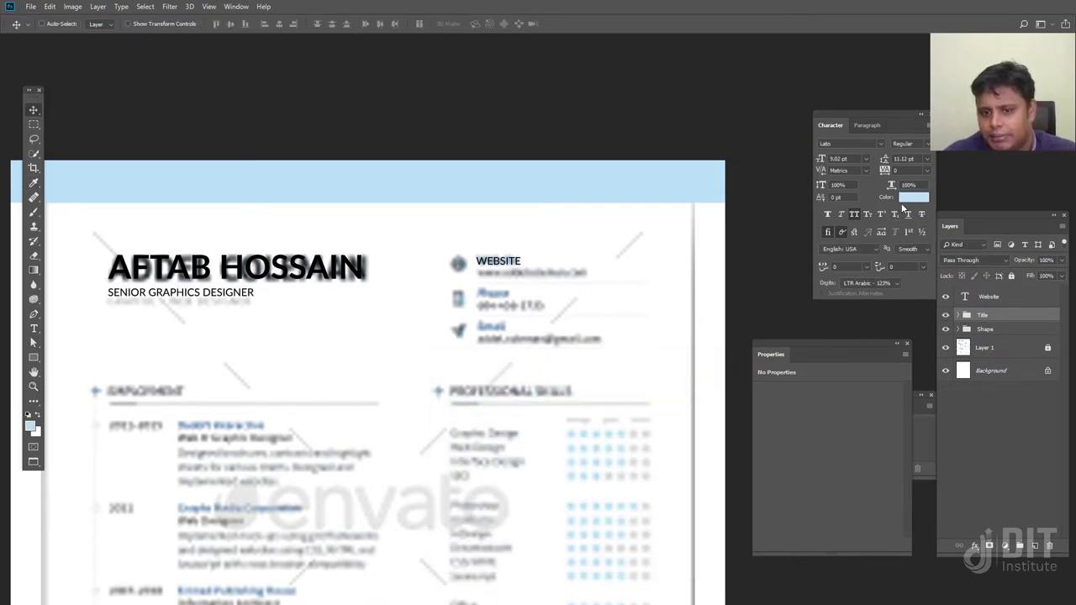
pyautogui.click(964, 302)
pyautogui.click(914, 198)
pyautogui.click(619, 180)
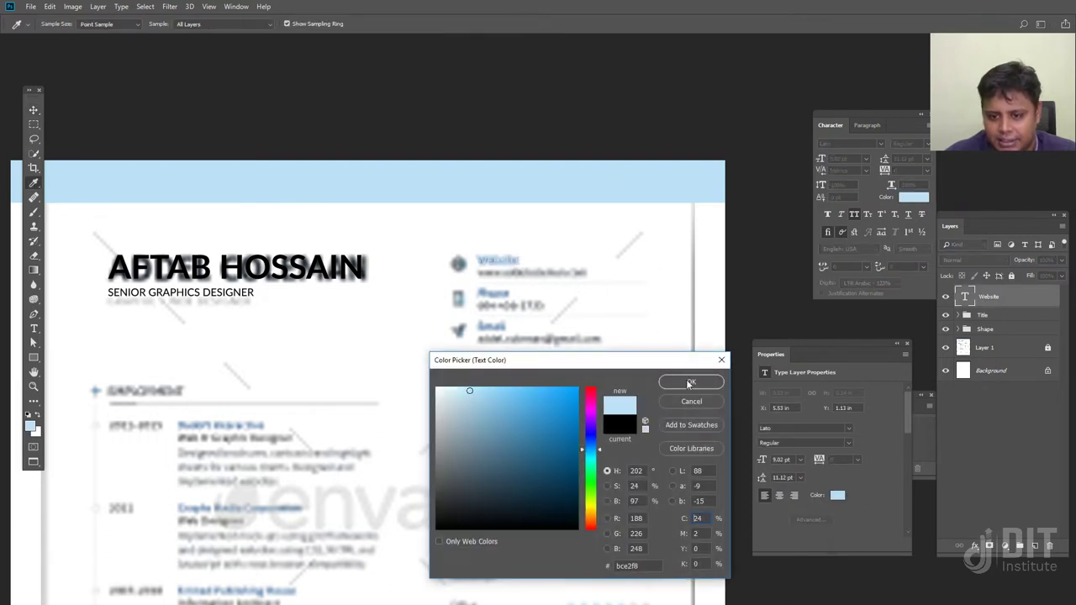
pyautogui.click(685, 378)
pyautogui.hscroll(2, 567, 270)
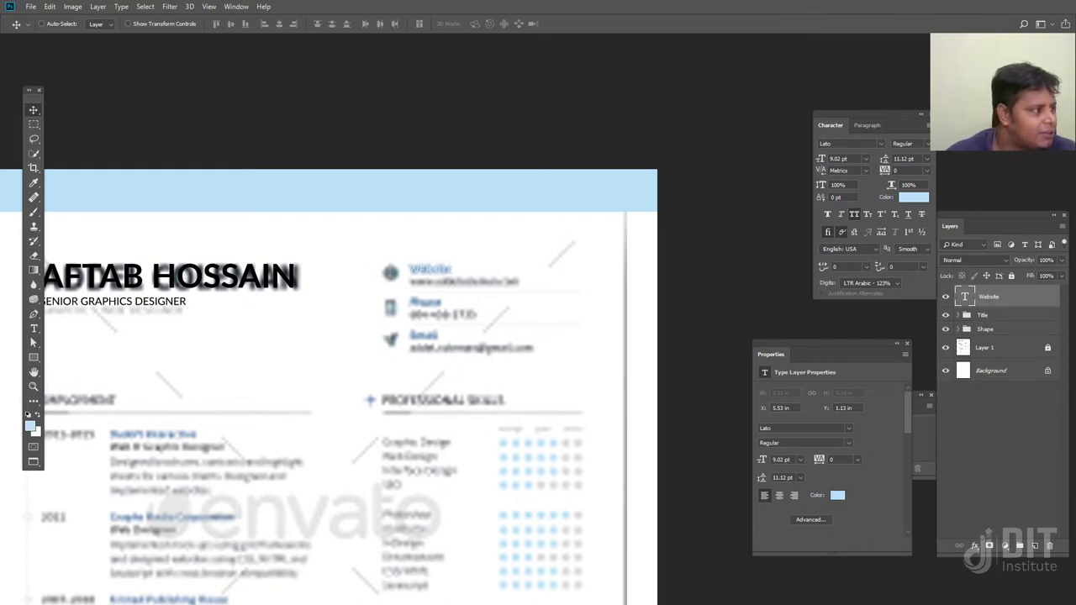
# Switch to Chrome and Google search for 'free icon' in a new tab
pyautogui.press('f')
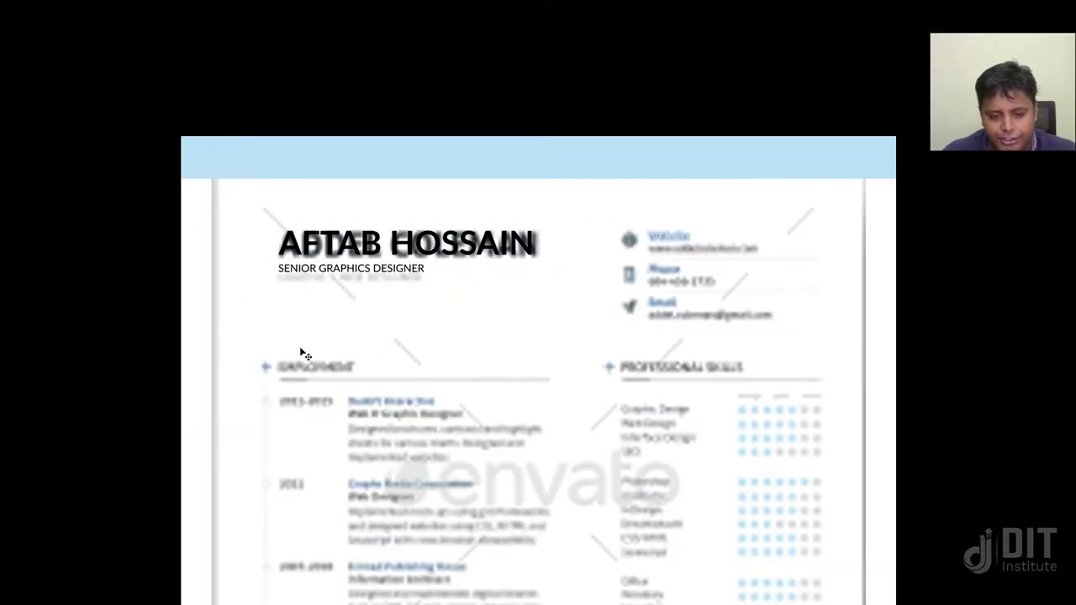
pyautogui.press('f')
pyautogui.moveTo(399, 594)
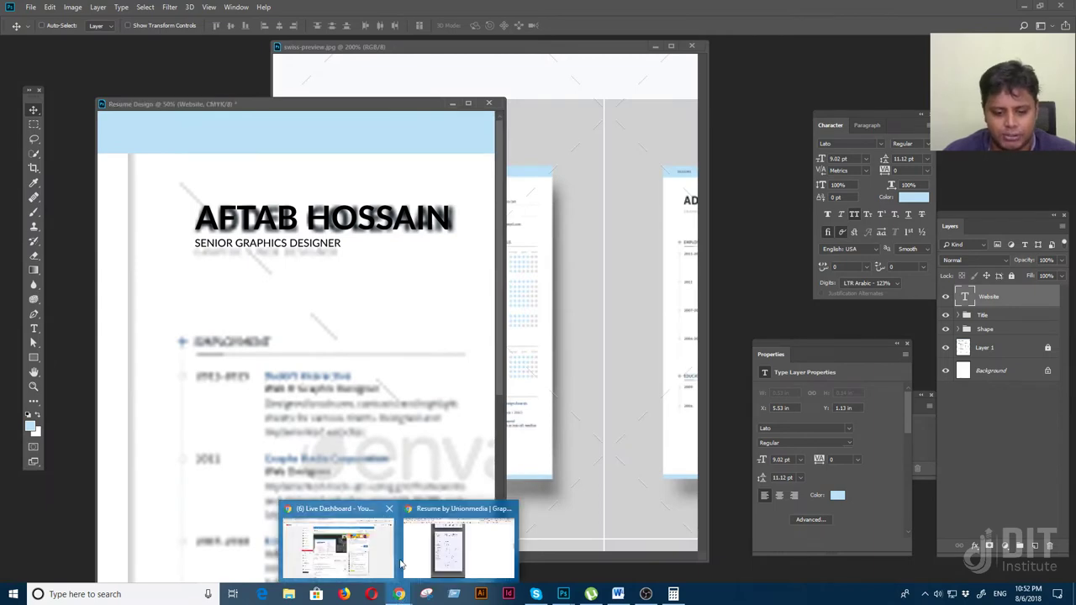
pyautogui.click(454, 546)
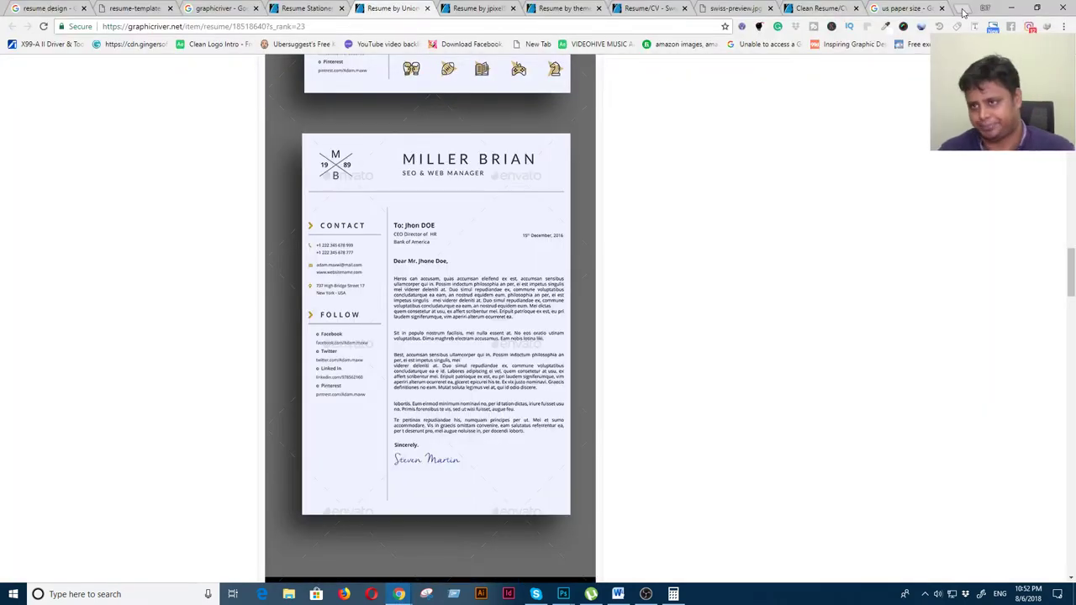
pyautogui.click(962, 9)
pyautogui.click(384, 228)
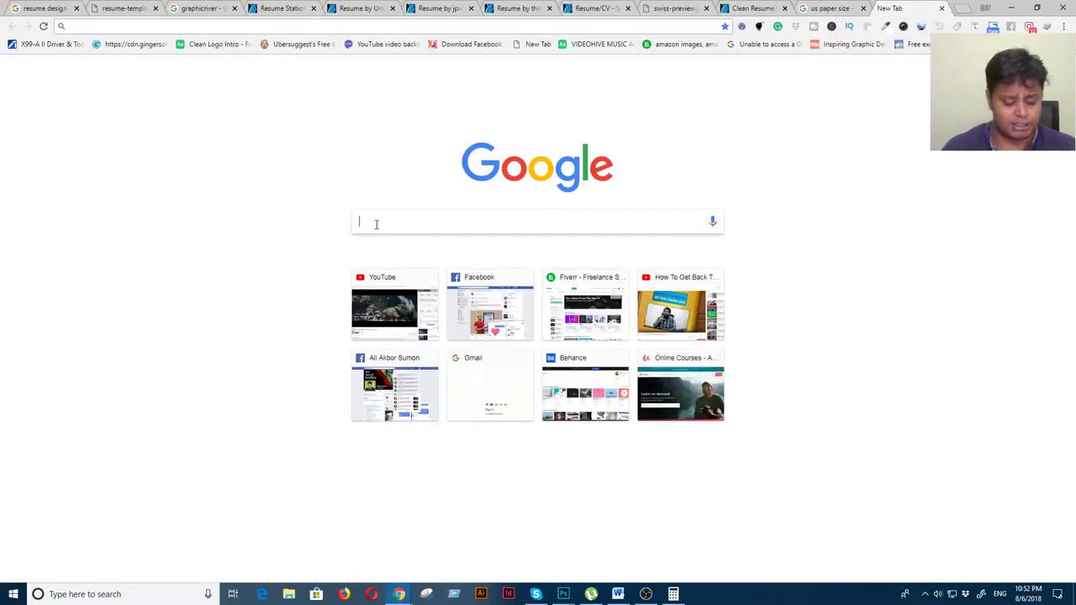
pyautogui.write('free icon')
pyautogui.press('Return')
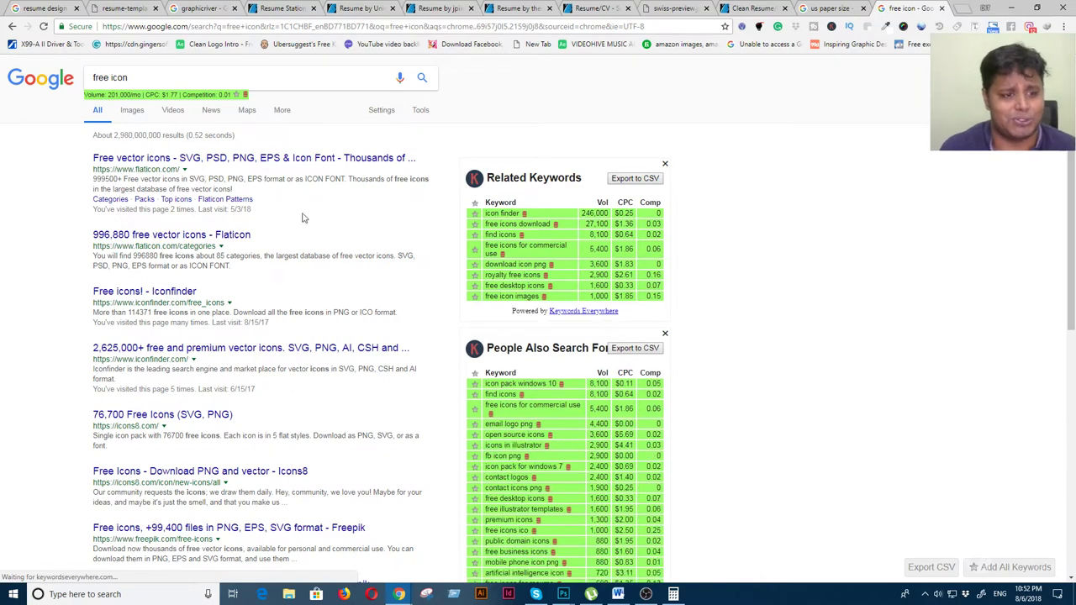
# Open the Flaticon result in a new tab and search it for 'web icon'
pyautogui.moveTo(216, 166); pyautogui.dragTo(914, 8)
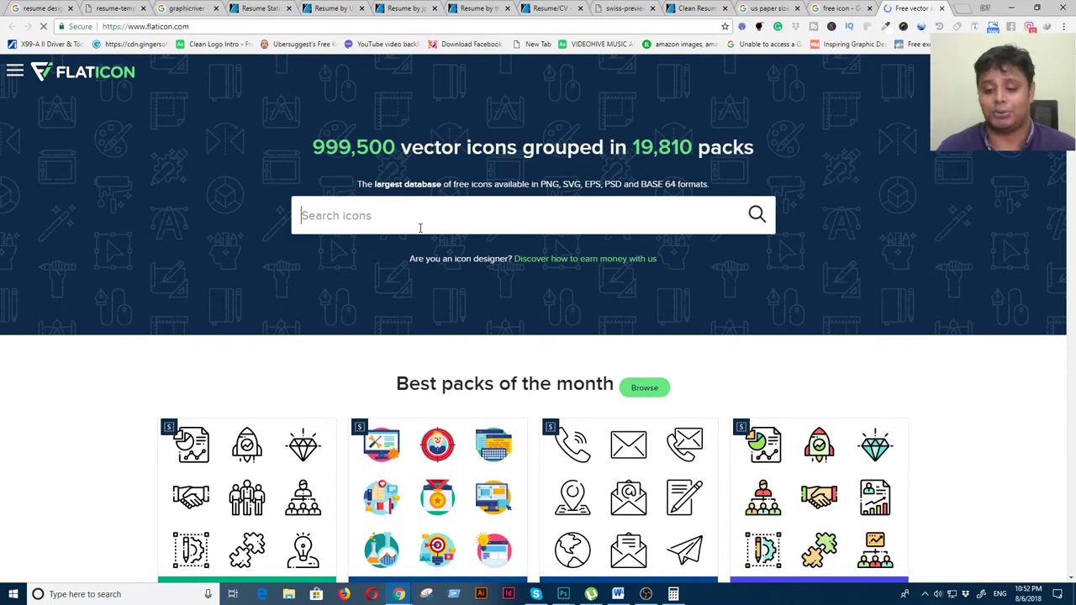
pyautogui.write('web ic')
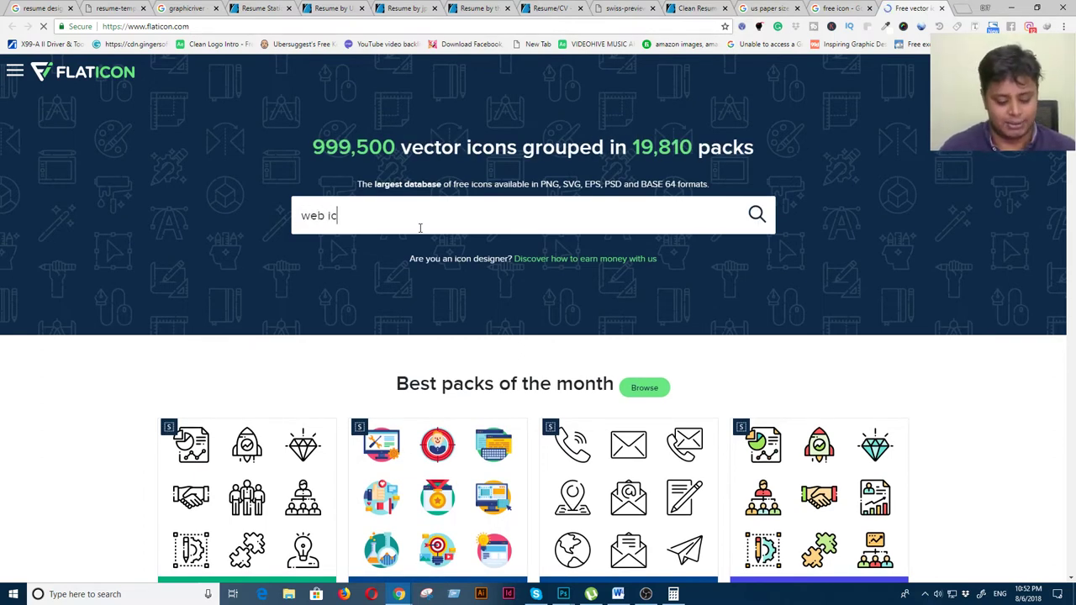
pyautogui.write('on')
pyautogui.press('Return')
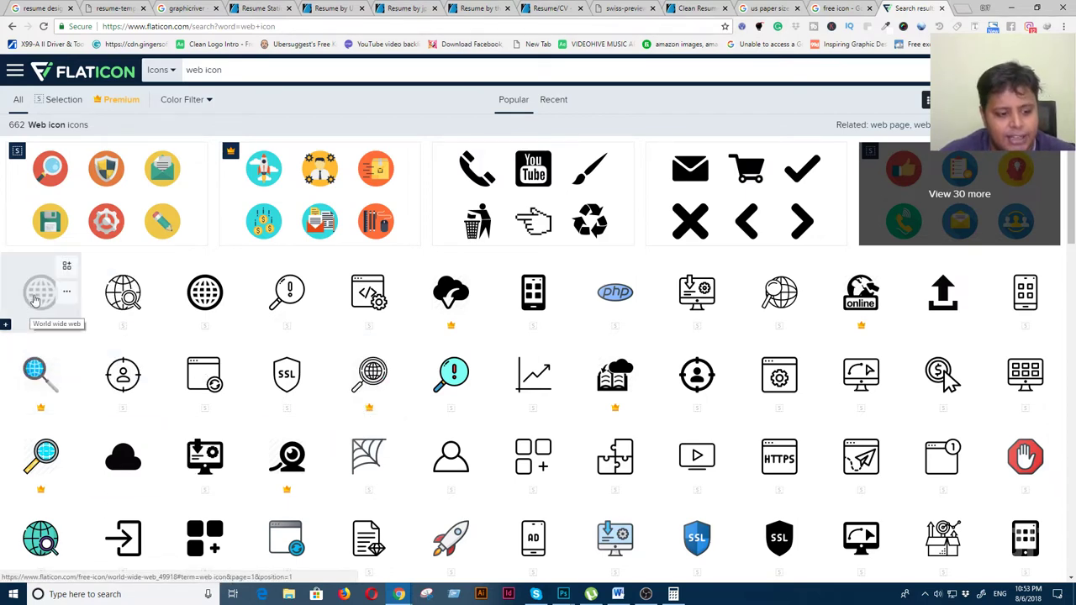
# Open the World wide web globe icon from the results and close the ad popup
pyautogui.scroll(-2, 86, 356)
pyautogui.scroll(2, 84, 356)
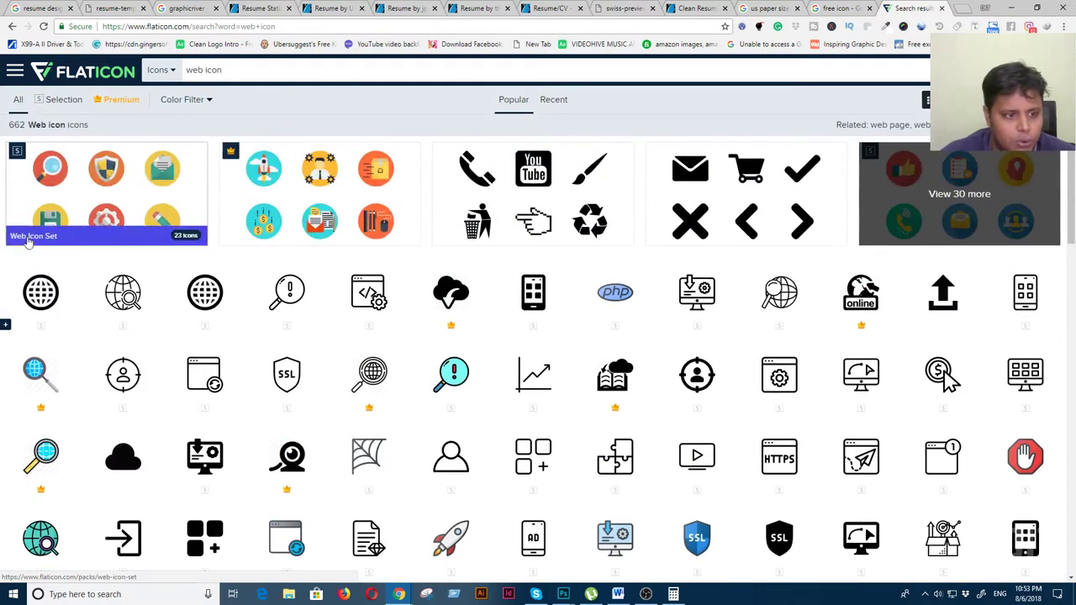
pyautogui.click(46, 298)
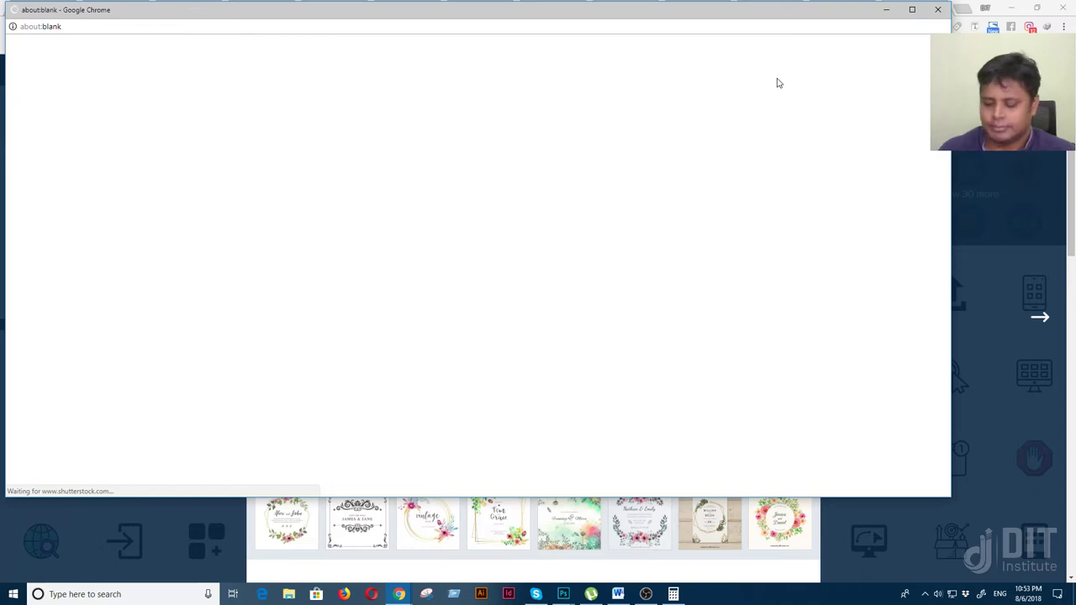
pyautogui.click(938, 9)
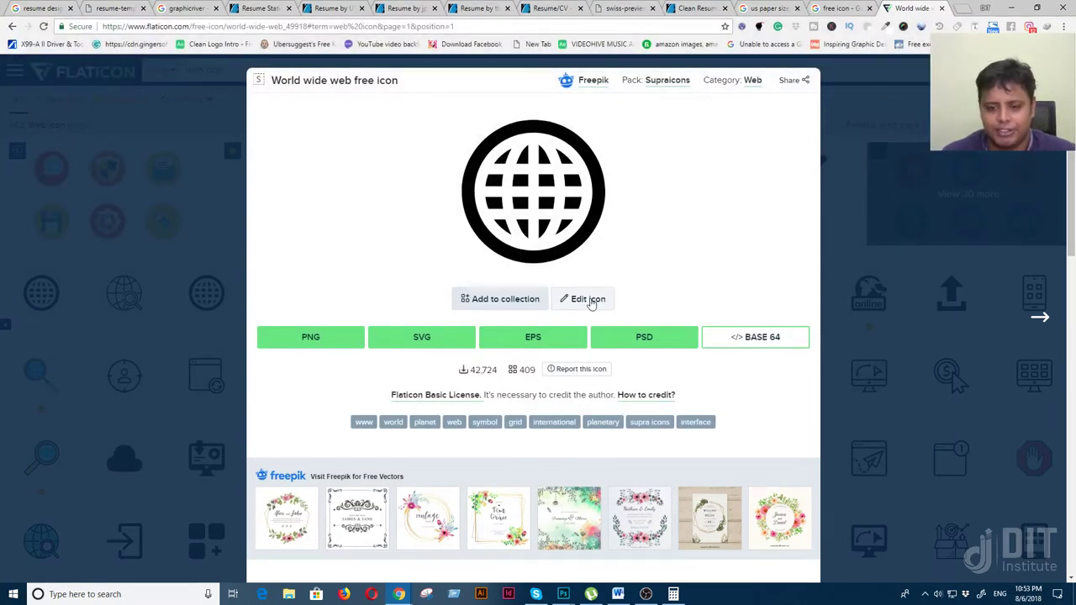
# Choose the 512 px PNG option for the globe icon and start the free download
pyautogui.click(328, 340)
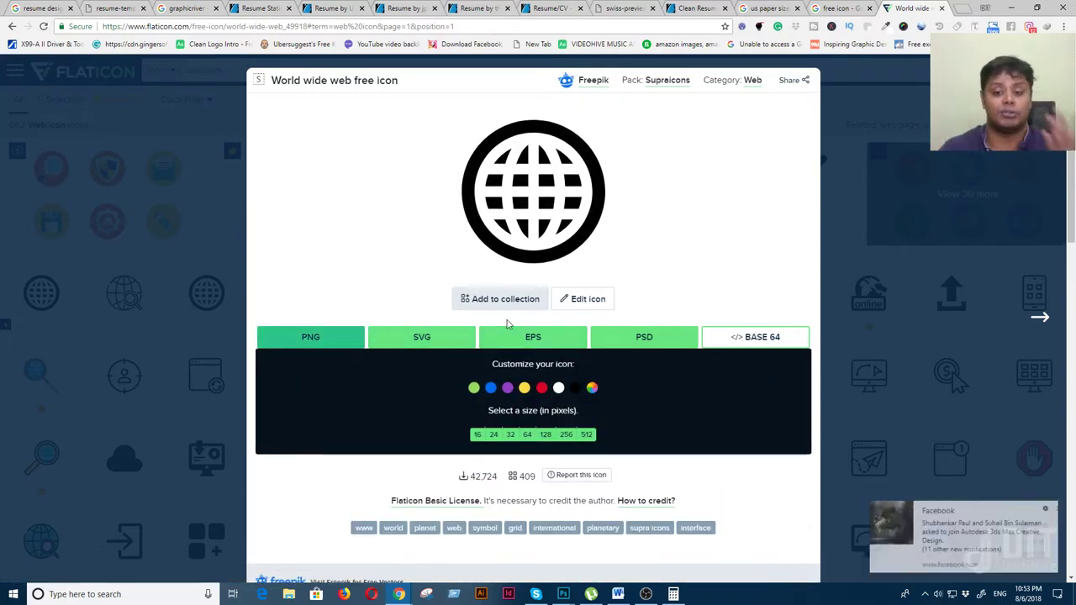
pyautogui.click(1059, 509)
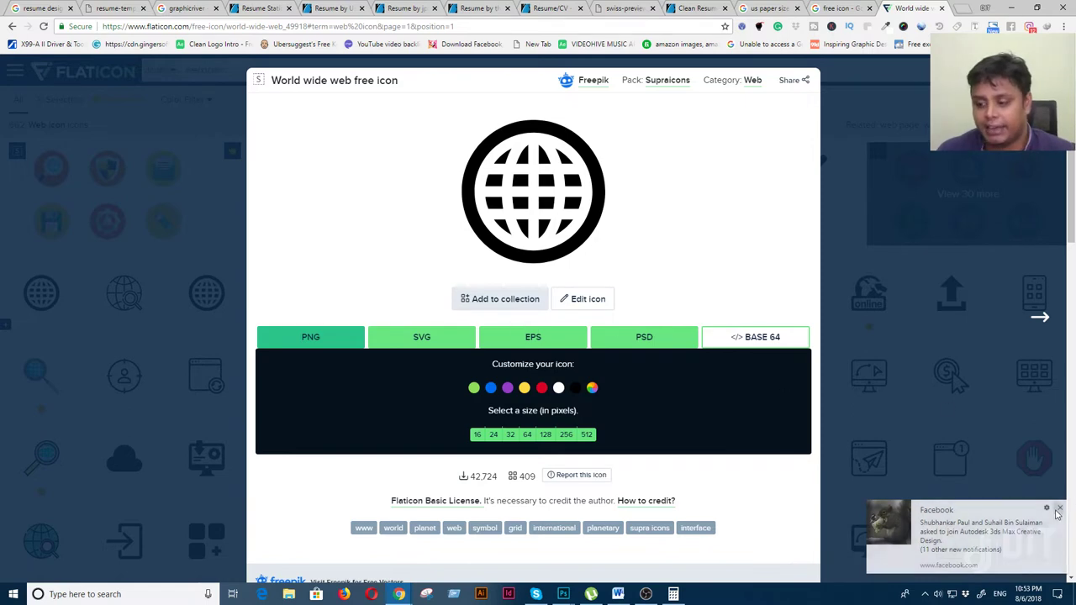
pyautogui.click(587, 434)
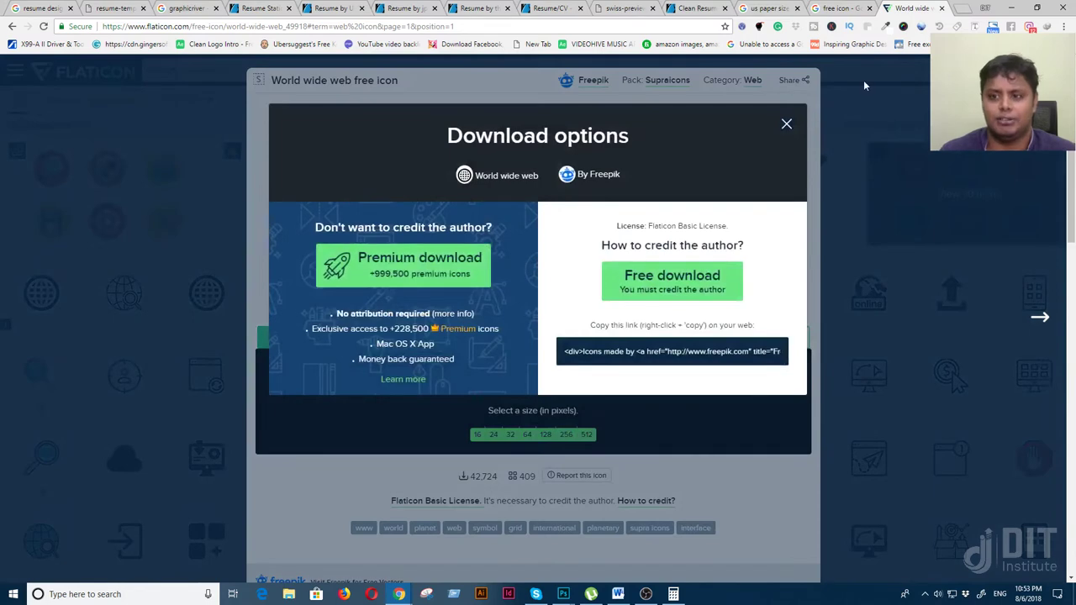
pyautogui.click(788, 124)
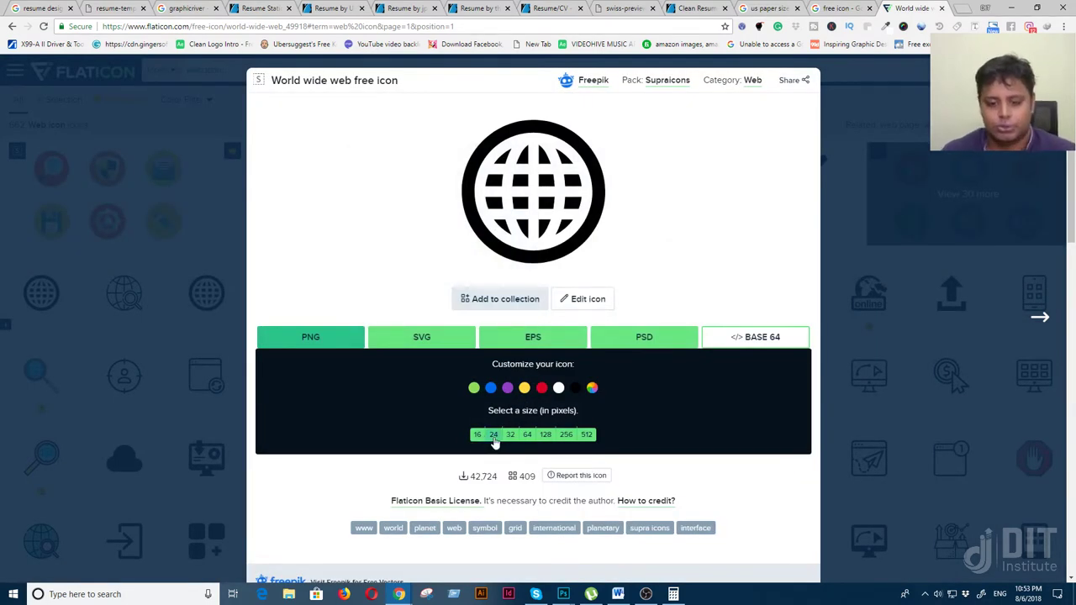
pyautogui.click(587, 436)
pyautogui.click(627, 276)
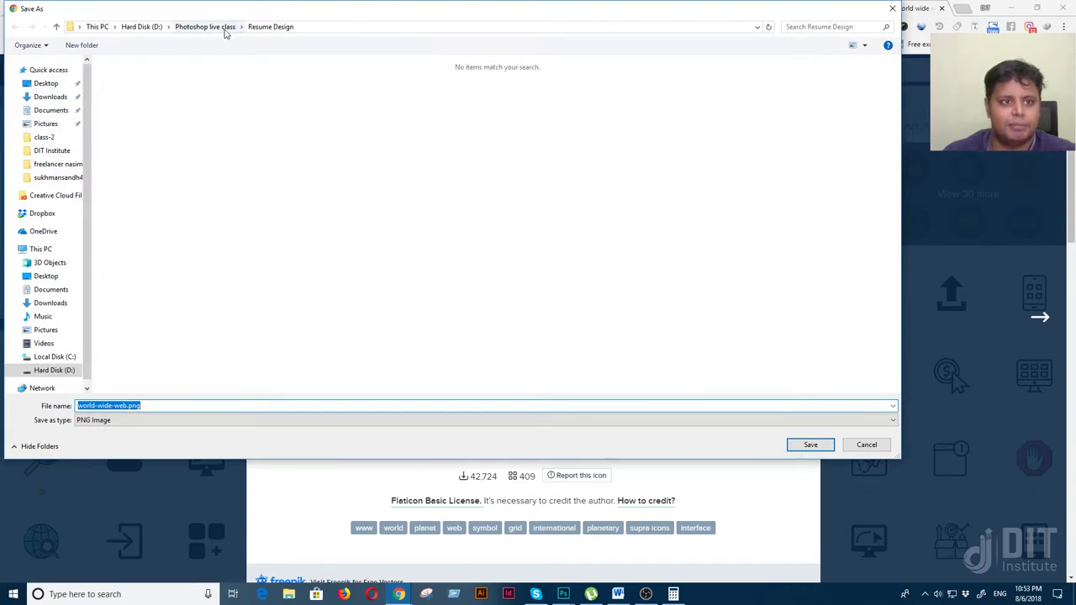
# Create a new Icon folder in the save dialog and save the PNG there
pyautogui.rightClick(340, 185)
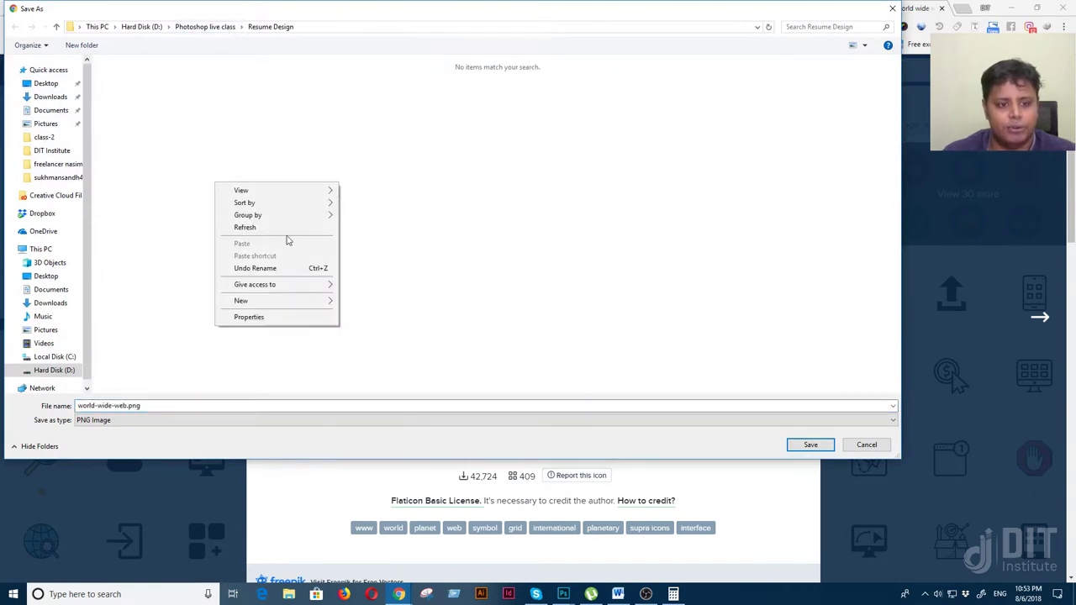
pyautogui.moveTo(294, 302)
pyautogui.click(386, 304)
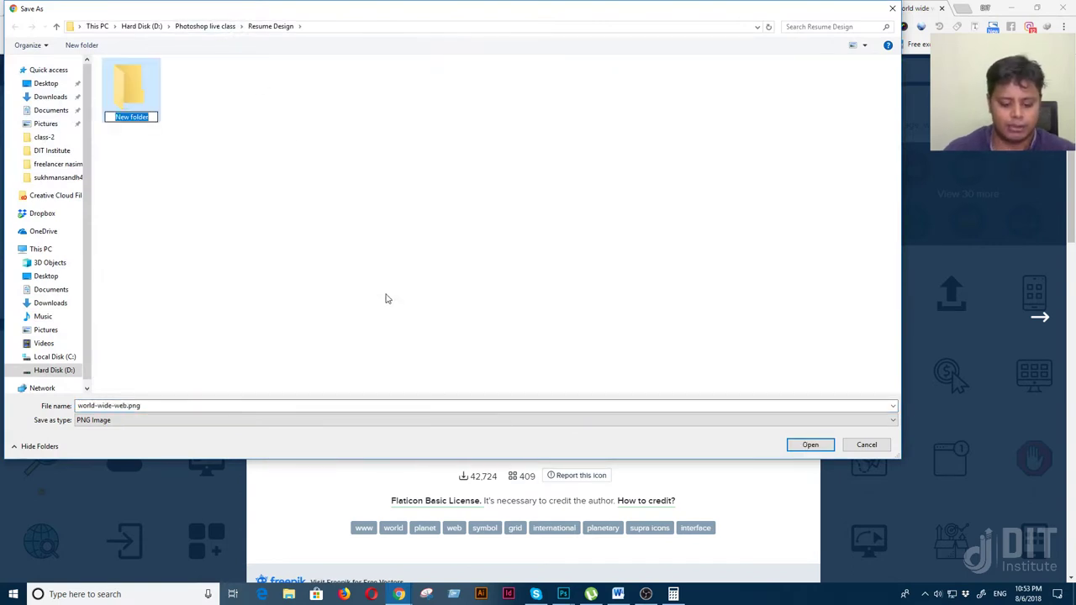
pyautogui.write('loca')
pyautogui.press('BackSpace')
pyautogui.press('BackSpace')
pyautogui.press('BackSpace')
pyautogui.press('BackSpace')
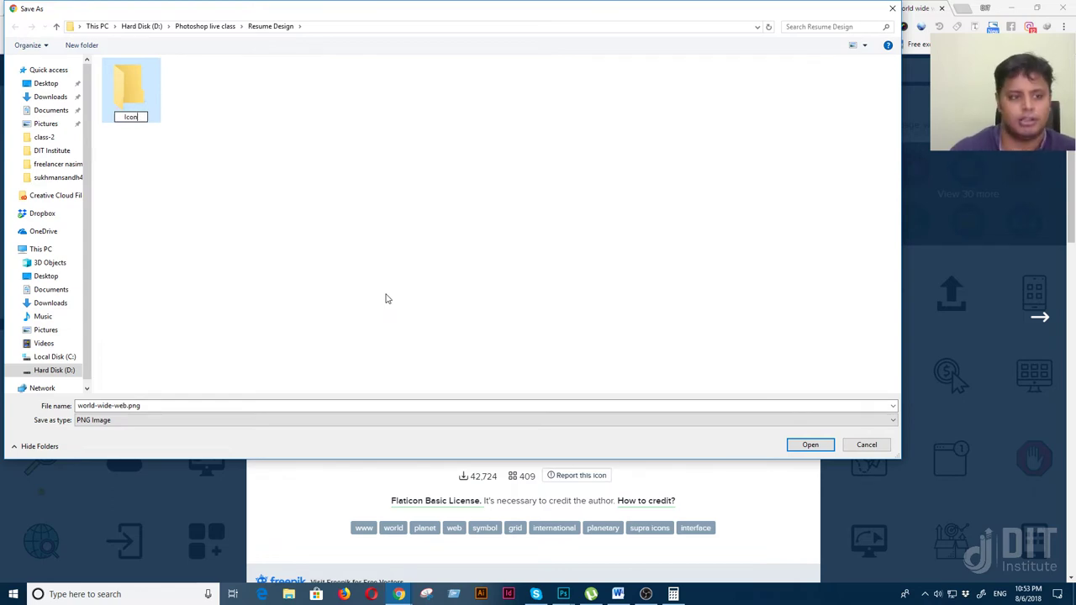
pyautogui.press('Return')
pyautogui.press('Return')
pyautogui.click(810, 444)
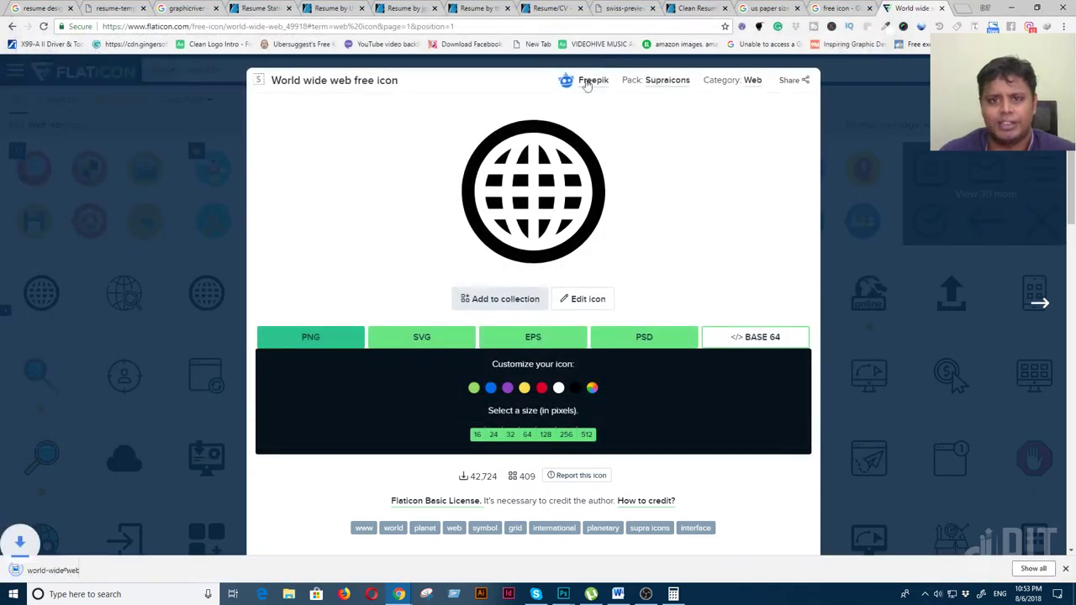
# Search Google Images for 'web icon png', then minimise Chrome
pyautogui.click(836, 7)
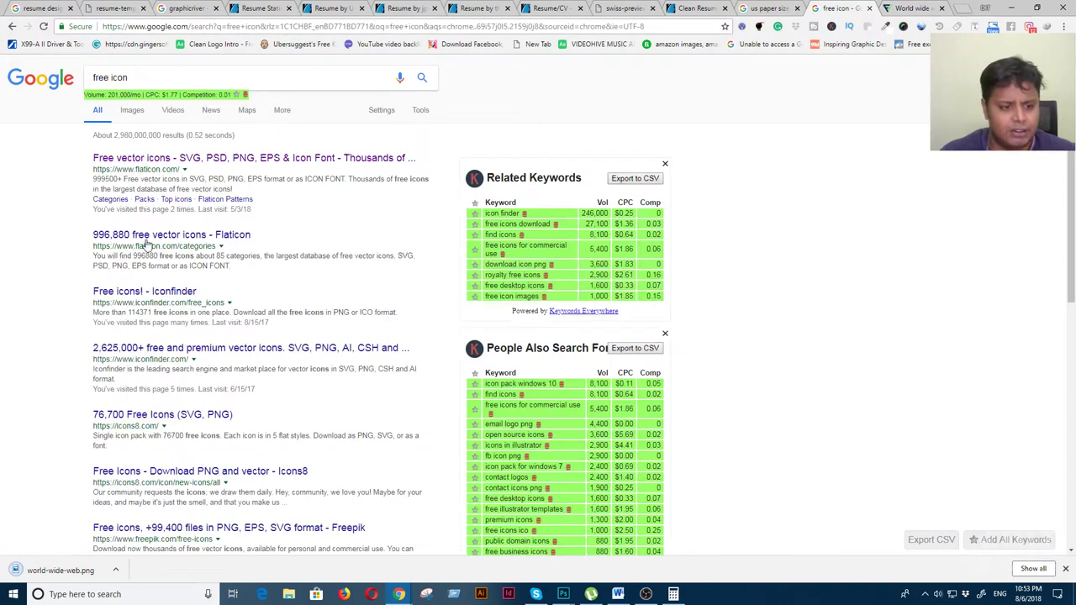
pyautogui.click(113, 78)
pyautogui.hotkey('ctrl', 'a')
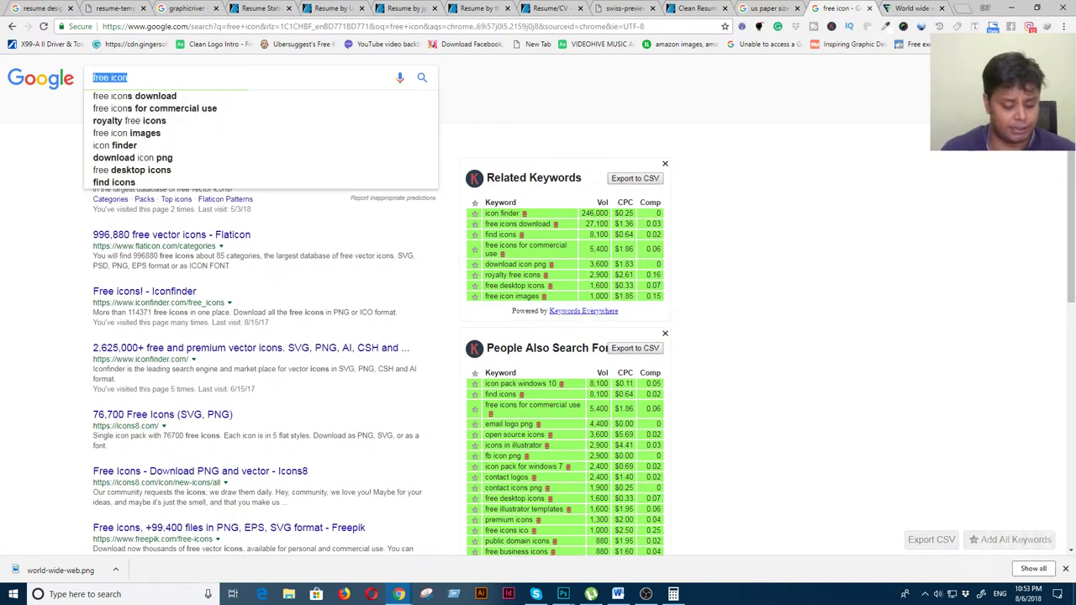
pyautogui.write('web icon')
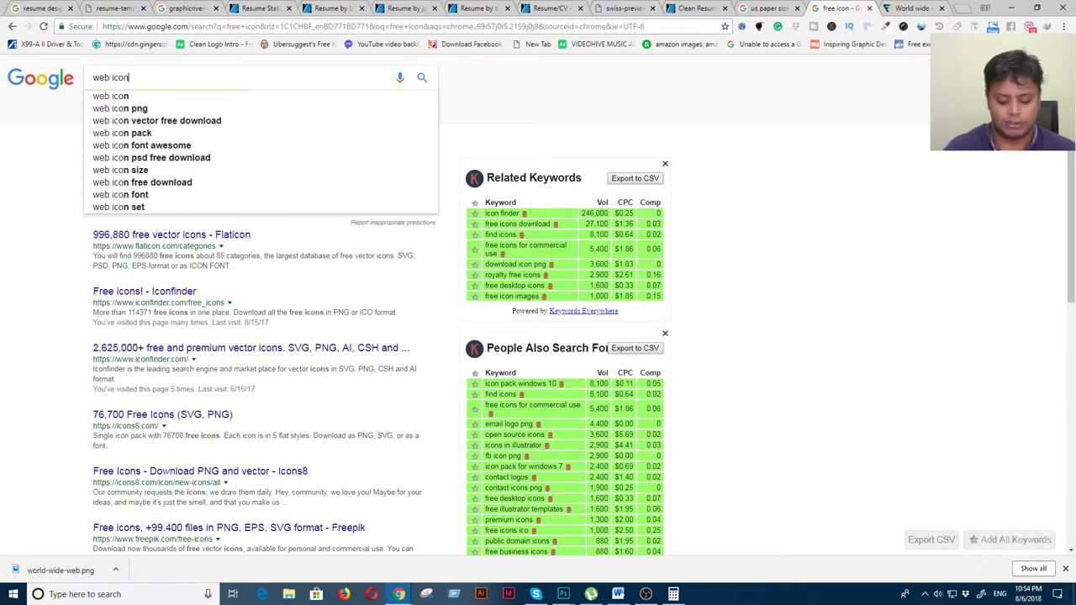
pyautogui.write(' png')
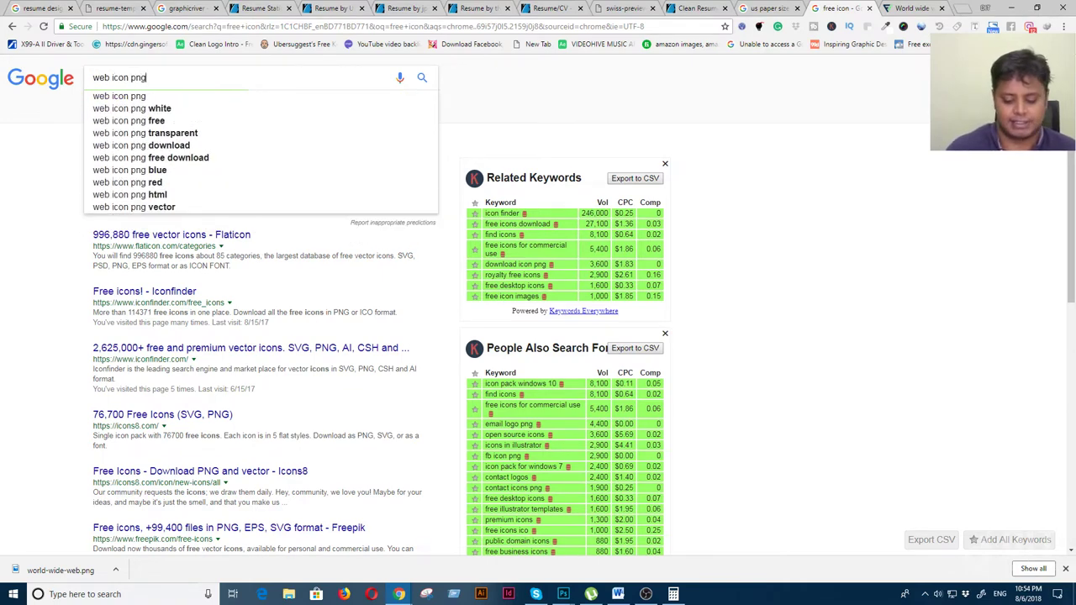
pyautogui.press('Return')
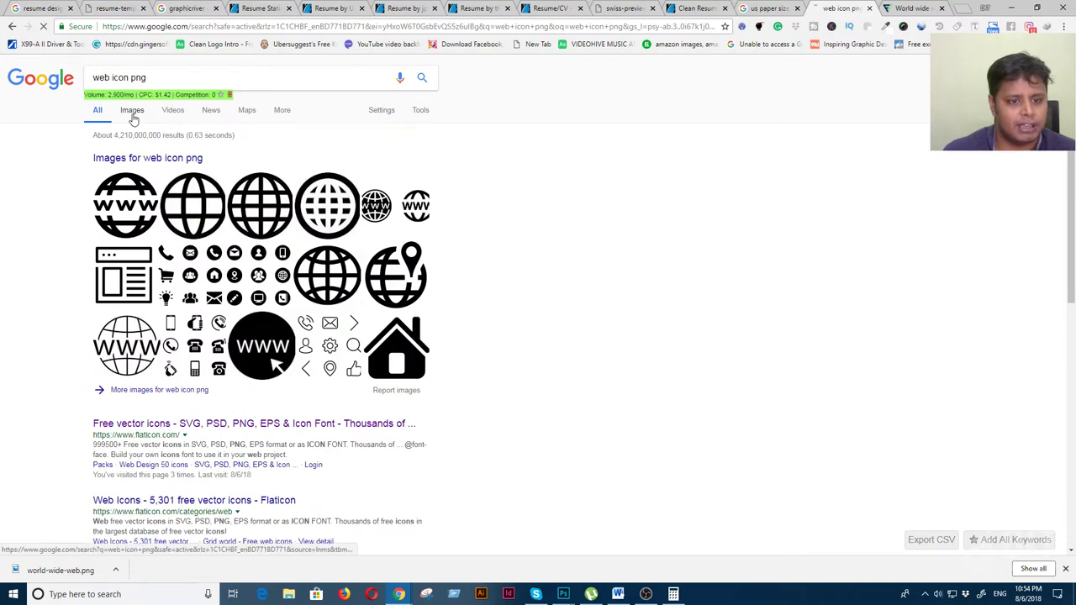
pyautogui.click(131, 110)
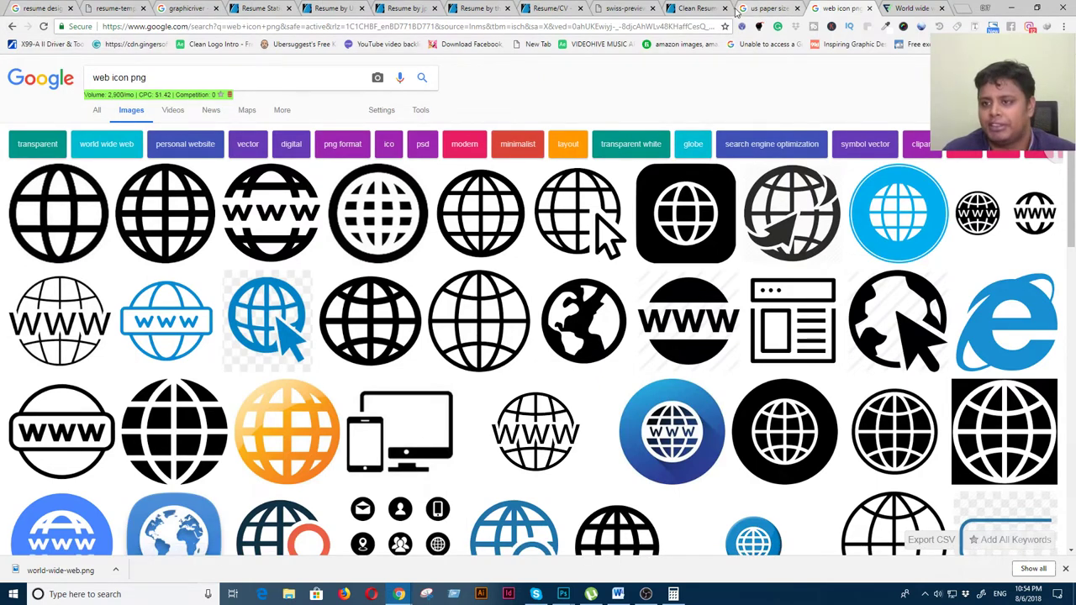
pyautogui.click(1011, 7)
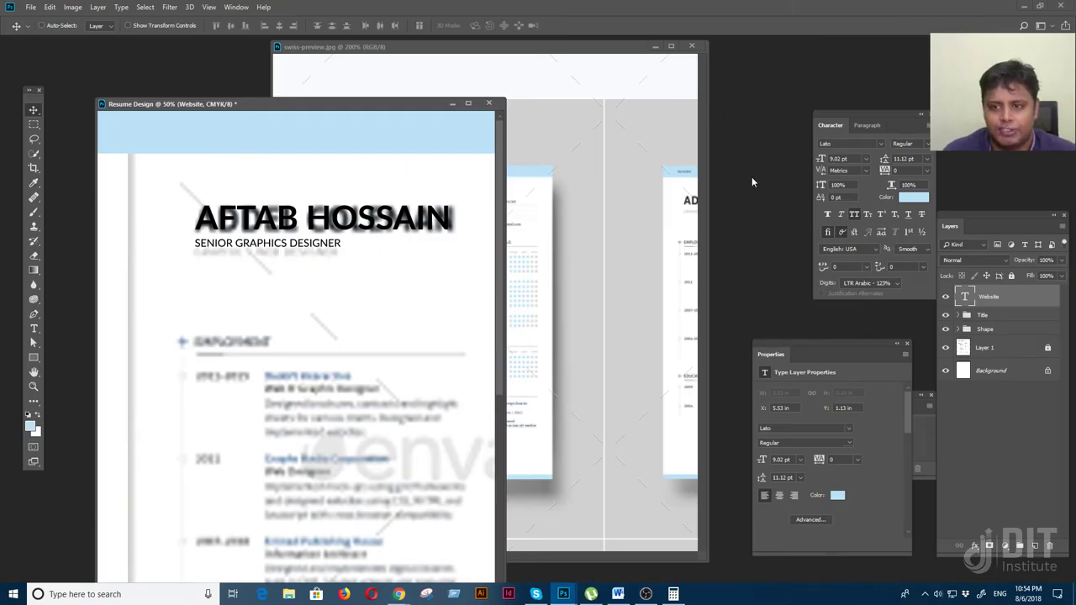
# Open world-wide-web.png from the Icon folder and drag it into Resume Design as a layer
pyautogui.click(30, 6)
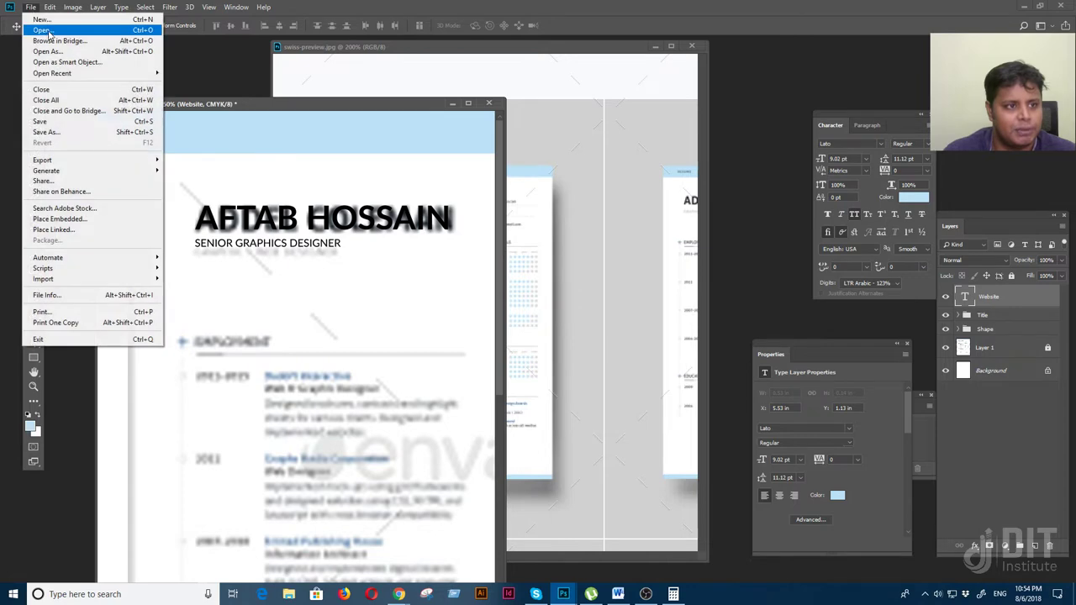
pyautogui.click(38, 26)
pyautogui.doubleClick(126, 92)
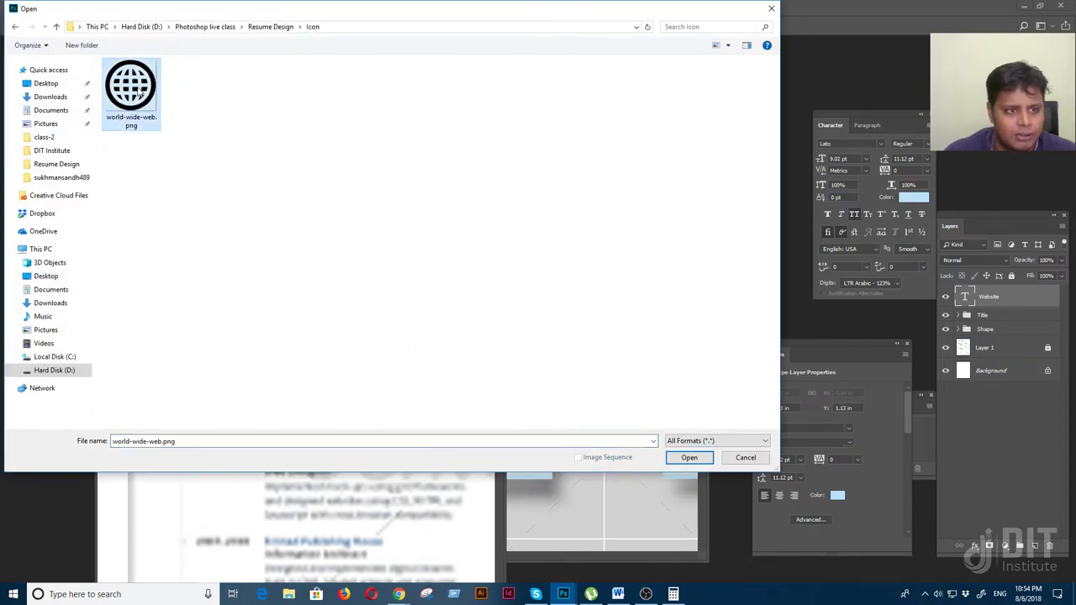
pyautogui.doubleClick(126, 92)
pyautogui.moveTo(296, 120); pyautogui.dragTo(626, 178)
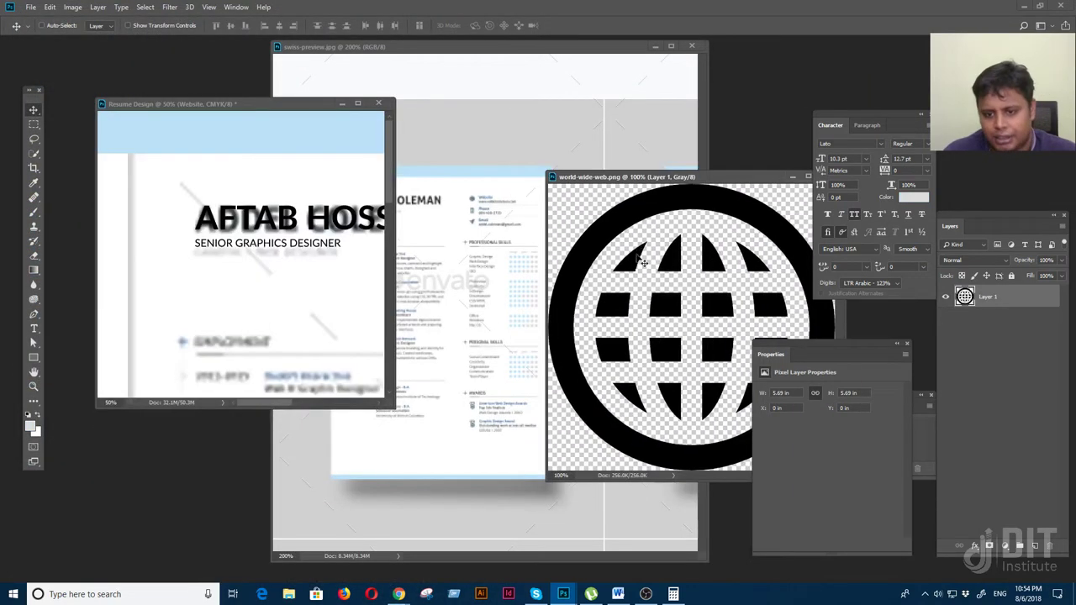
pyautogui.moveTo(611, 232); pyautogui.dragTo(286, 292)
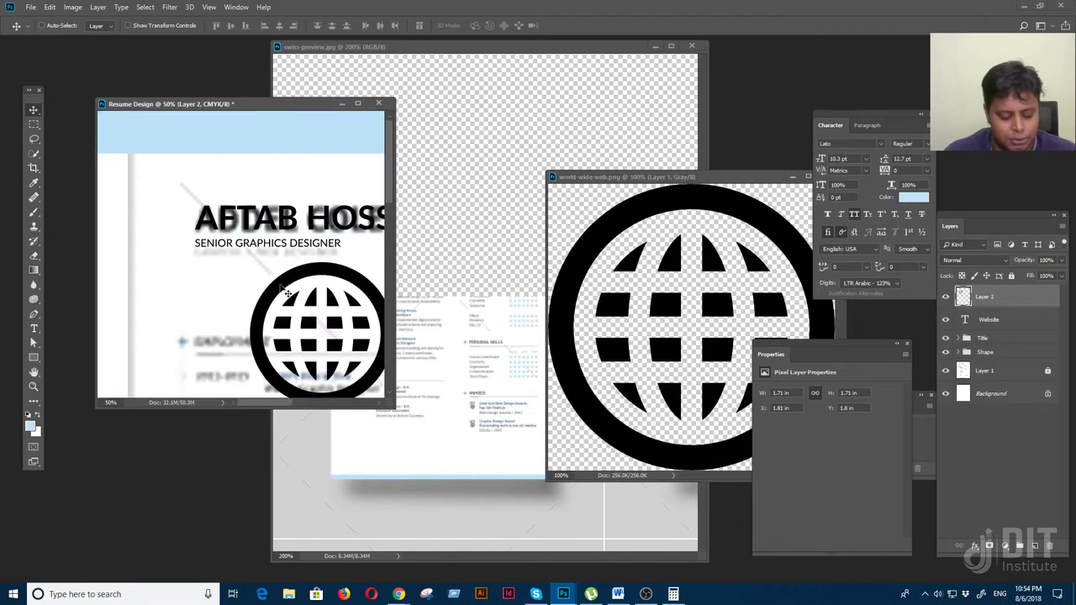
pyautogui.press('f')
pyautogui.moveTo(459, 273); pyautogui.dragTo(383, 294)
pyautogui.rightClick(993, 295)
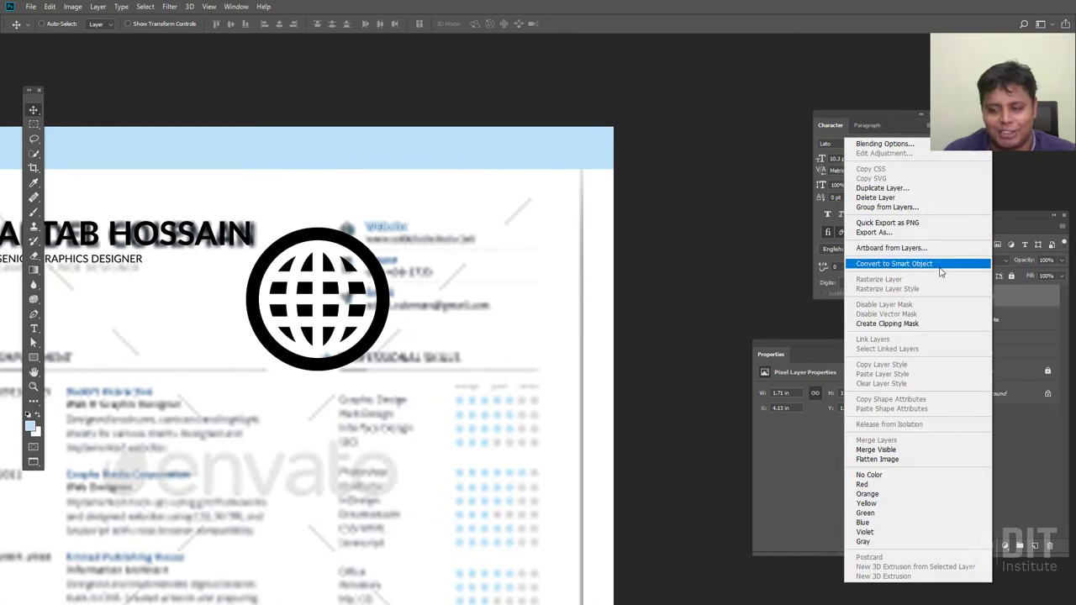
# Convert the globe layer to a smart object and scale it down to about 10%
pyautogui.click(938, 264)
pyautogui.hotkey('ctrl', 't')
pyautogui.moveTo(387, 225); pyautogui.dragTo(240, 353)
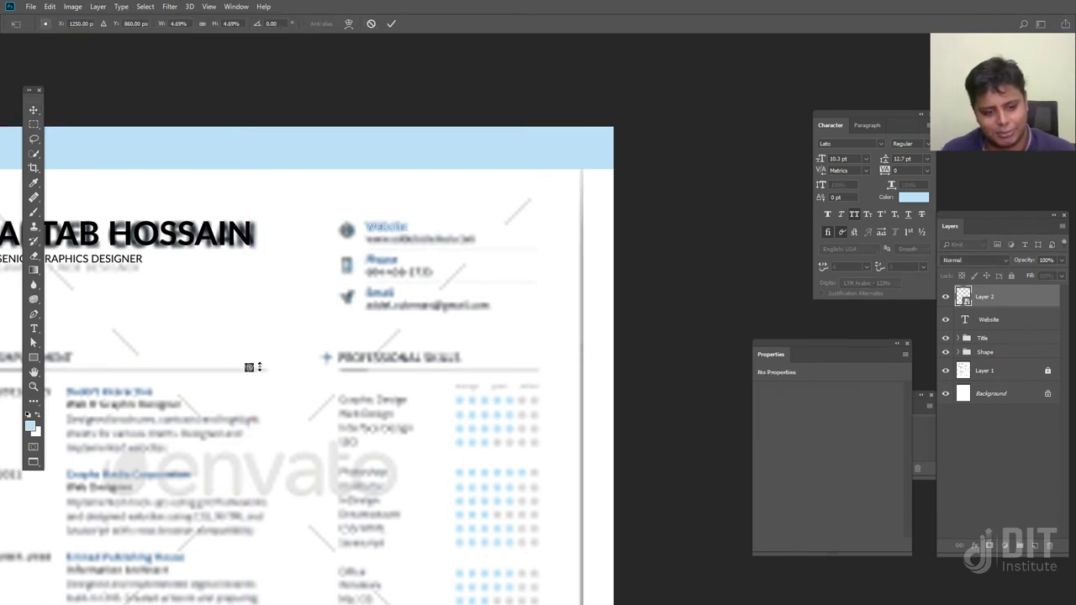
pyautogui.moveTo(259, 367); pyautogui.dragTo(347, 265)
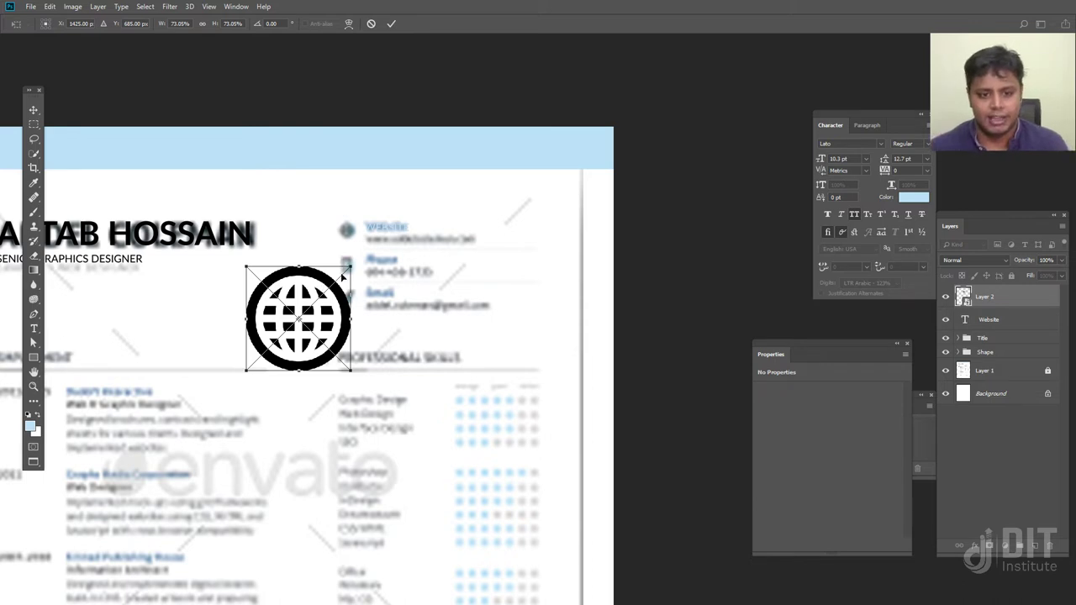
pyautogui.moveTo(348, 267); pyautogui.dragTo(249, 353)
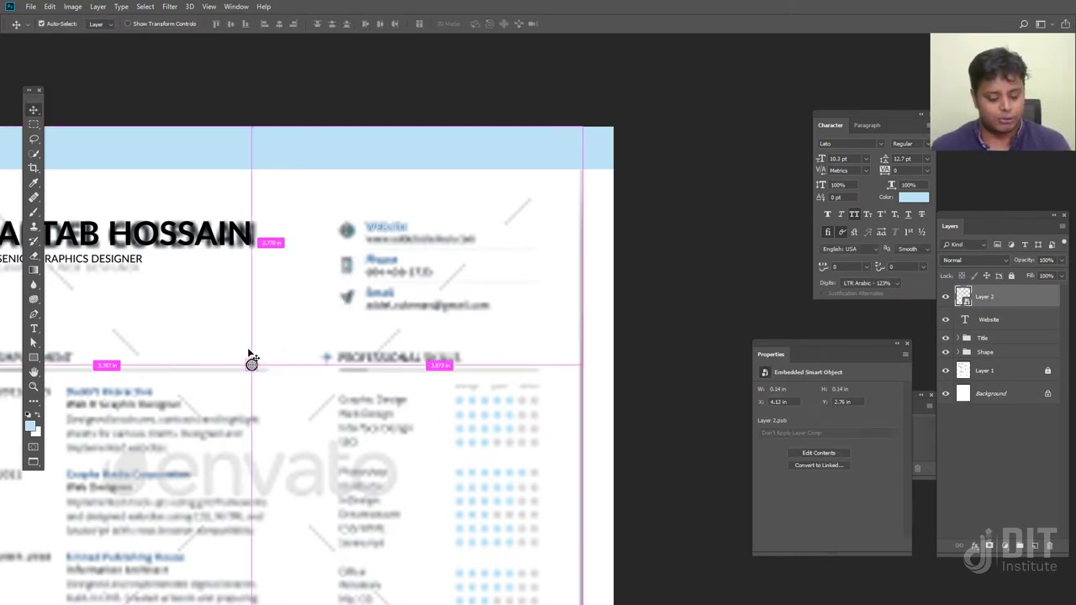
pyautogui.moveTo(251, 357); pyautogui.dragTo(454, 177)
pyautogui.press('Return')
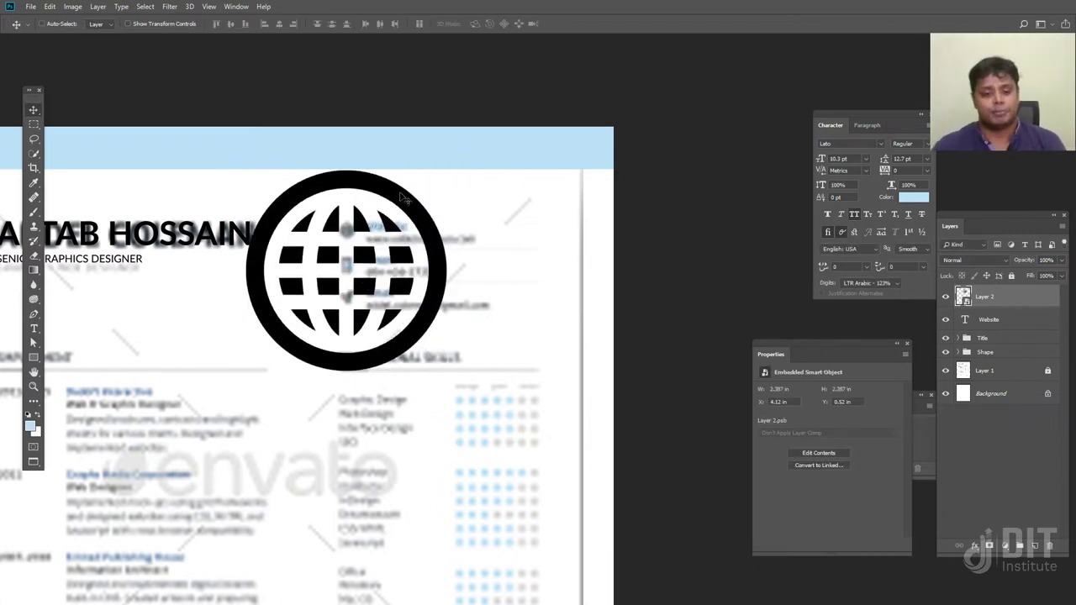
# Resize the globe again to about 14% and hide the blurred reference résumé layer
pyautogui.hotkey('ctrl', 't')
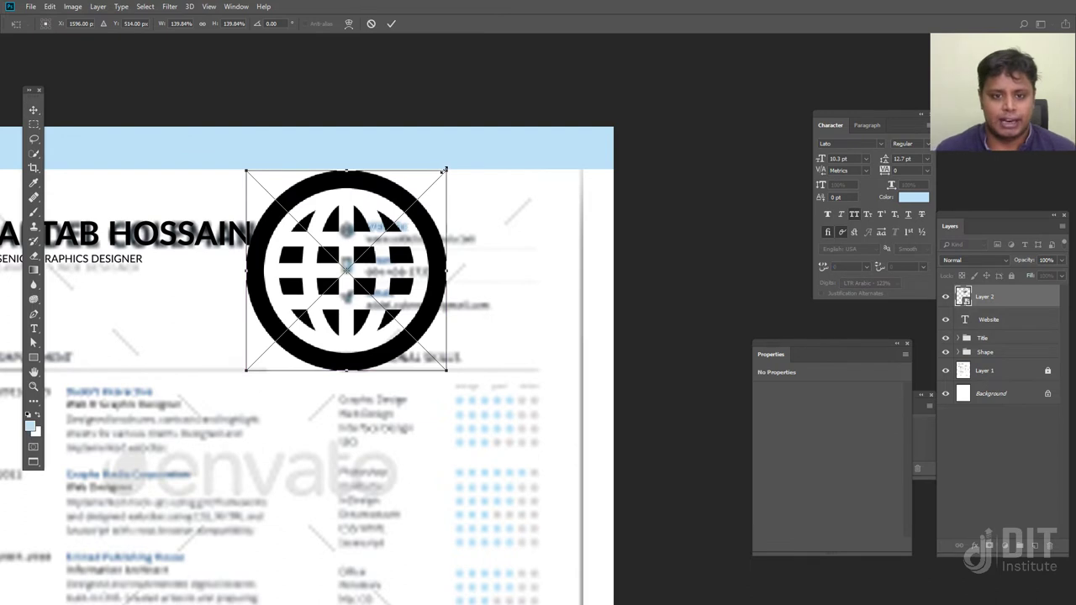
pyautogui.moveTo(444, 169); pyautogui.dragTo(347, 230)
pyautogui.press('Return')
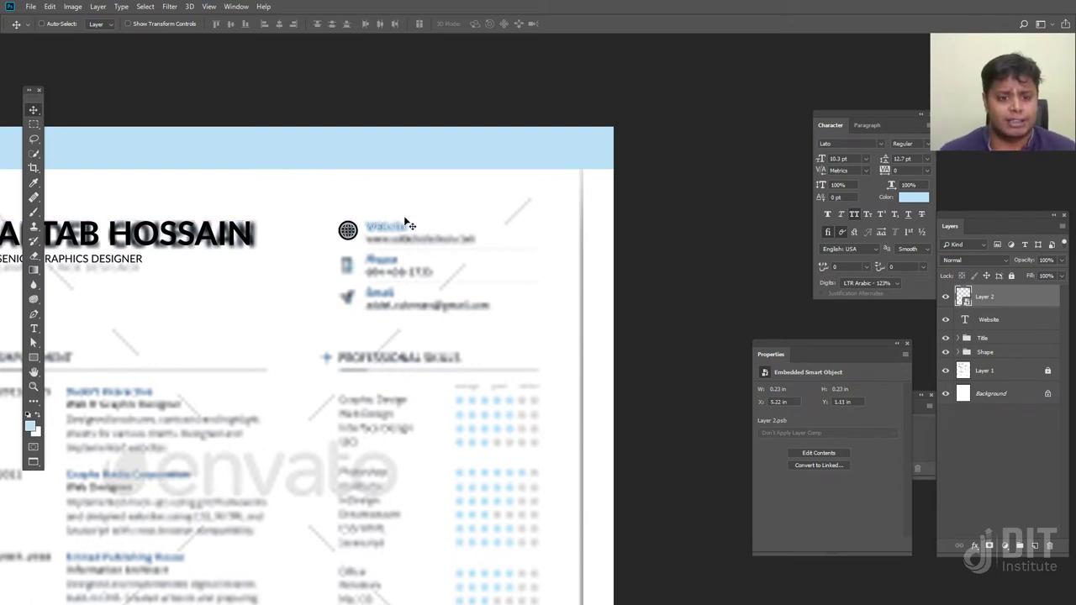
pyautogui.click(945, 370)
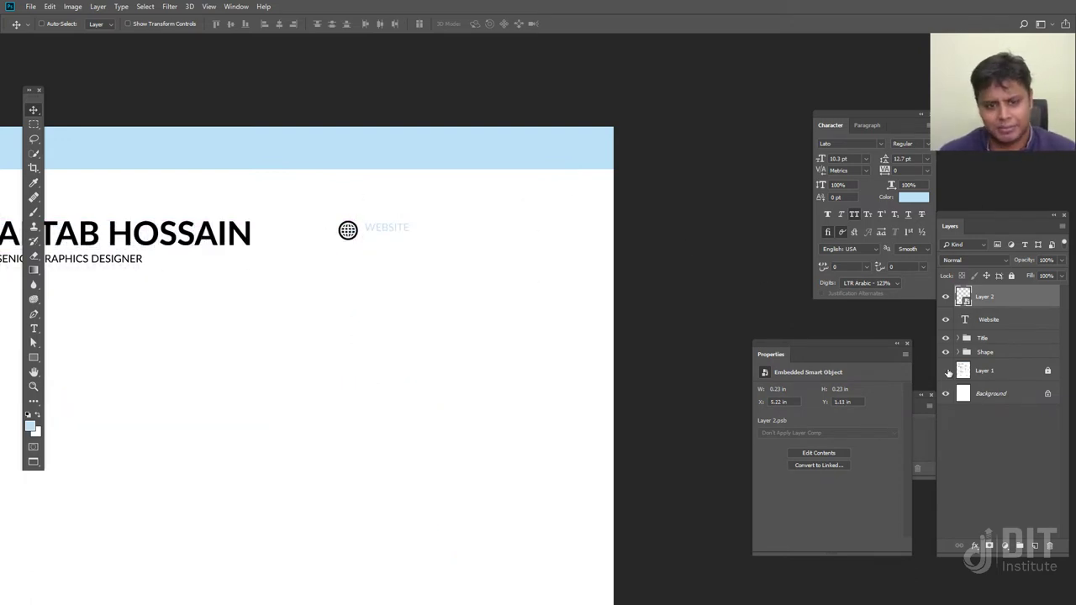
# Recolour the Website label black (000000), sampled from the name title, and turn off All Caps
pyautogui.click(945, 371)
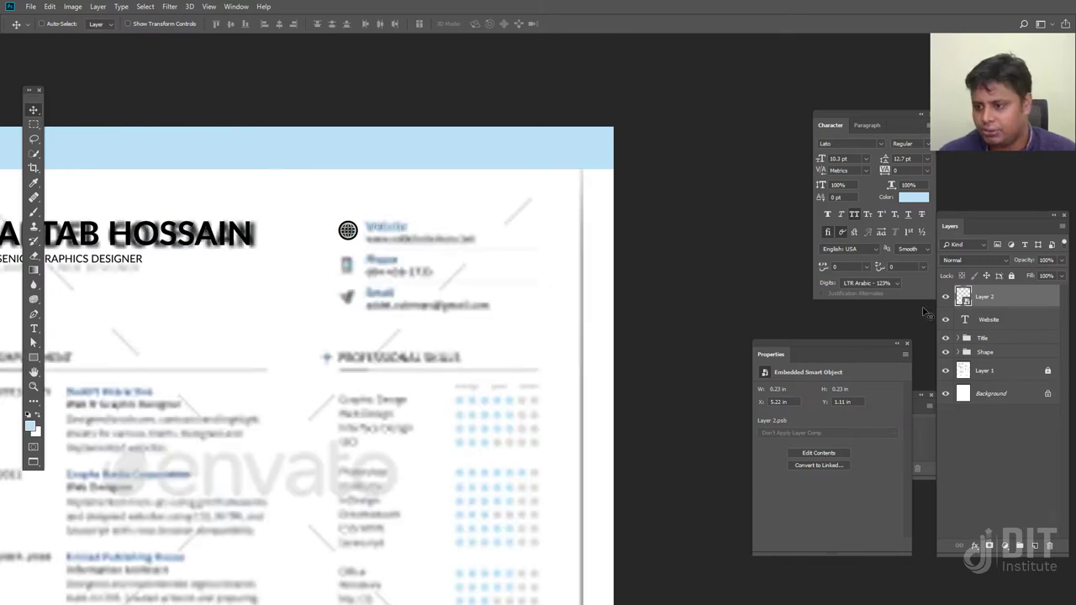
pyautogui.click(977, 327)
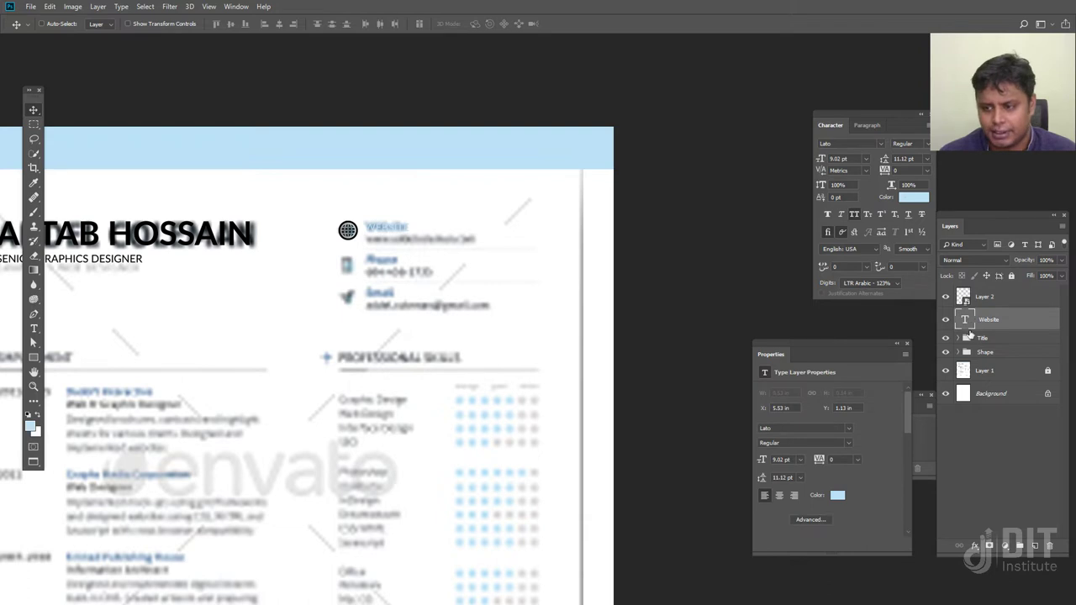
pyautogui.click(916, 200)
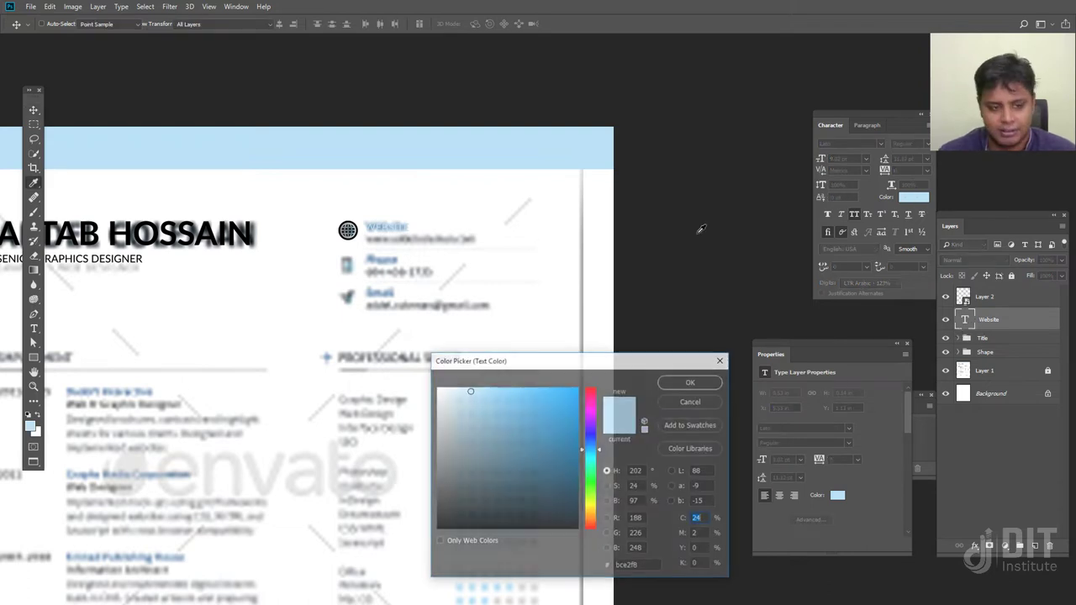
pyautogui.click(238, 225)
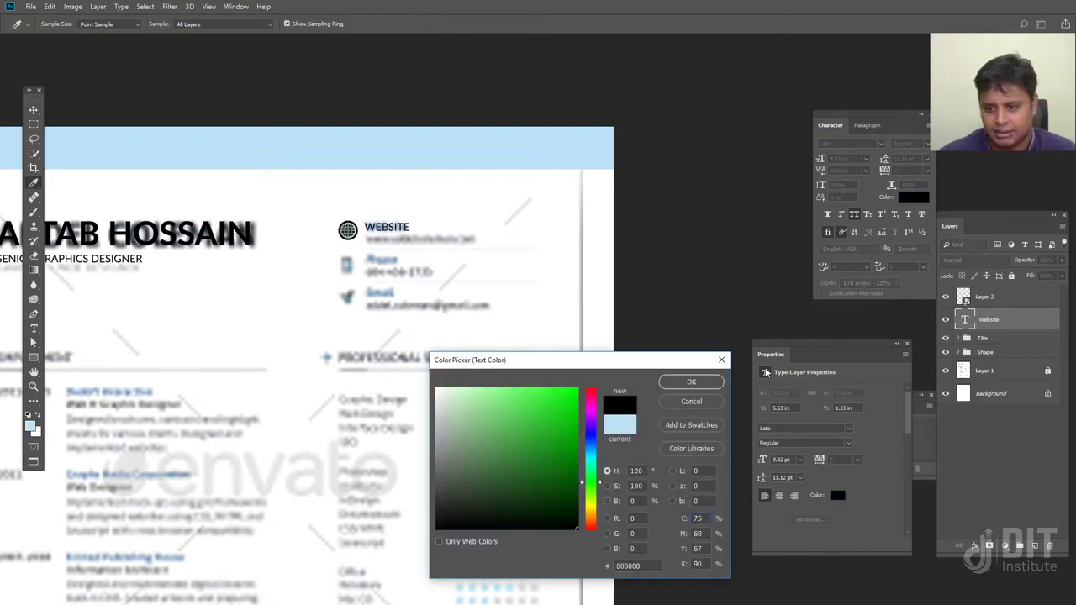
pyautogui.click(713, 384)
pyautogui.click(855, 215)
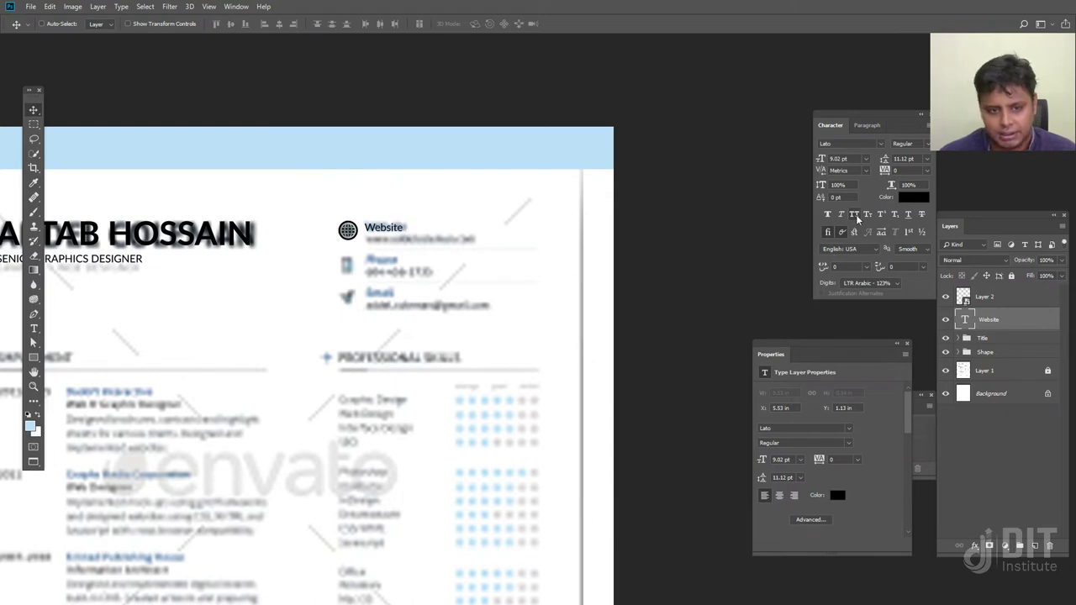
# Move the Website text up beside the globe and set its font style to Semibold
pyautogui.press('Down')
pyautogui.press('Down')
pyautogui.press('Down')
pyautogui.press('Down')
pyautogui.moveTo(392, 234); pyautogui.dragTo(394, 226)
pyautogui.click(908, 143)
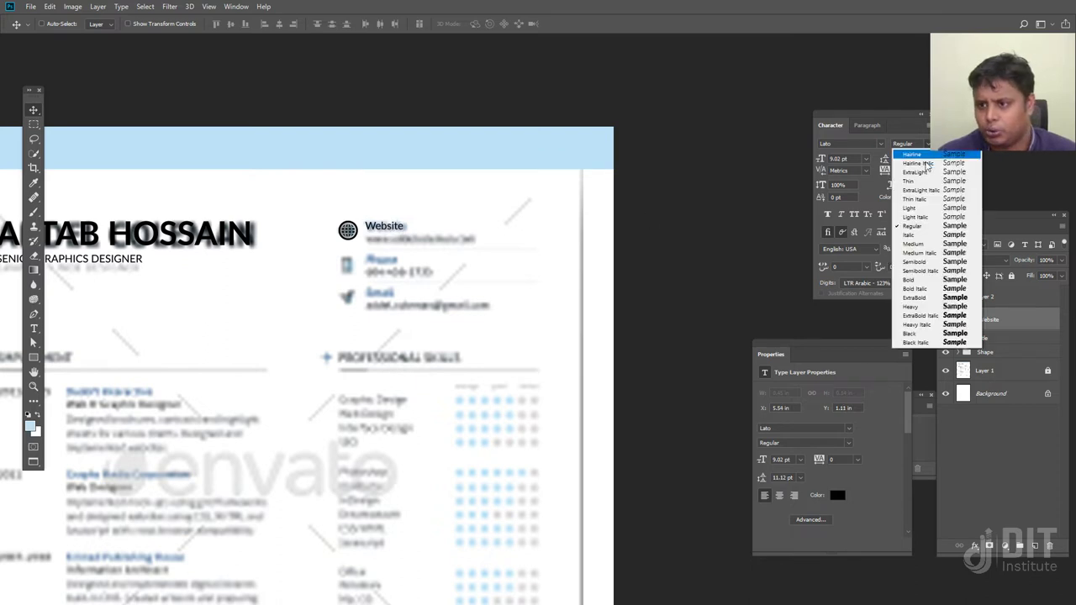
pyautogui.click(924, 263)
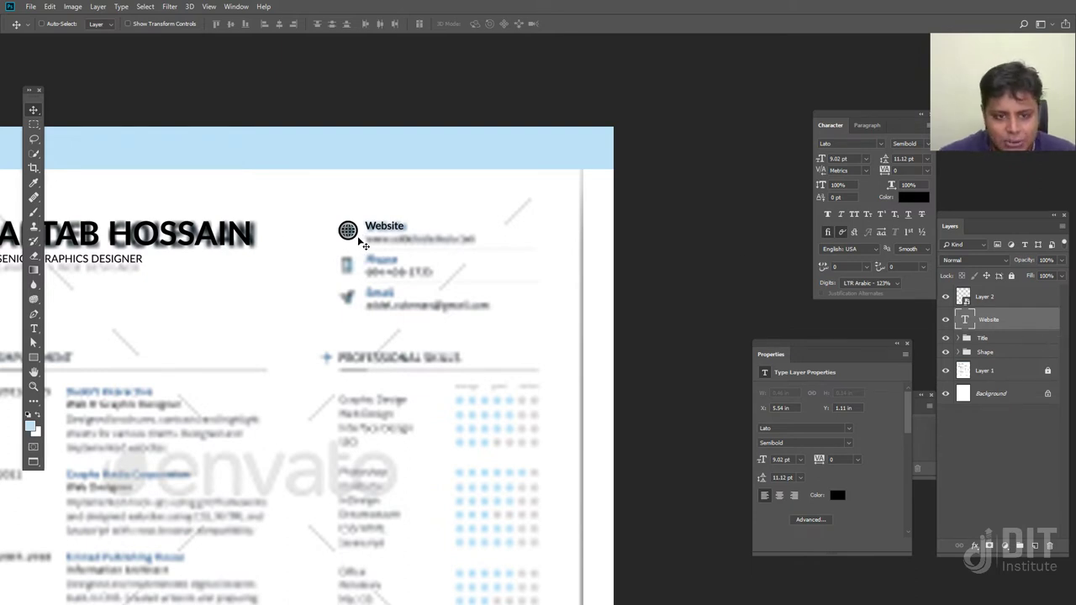
# Rename the globe smart object layer to 'Web Icon'
pyautogui.rightClick(349, 235)
pyautogui.click(360, 243)
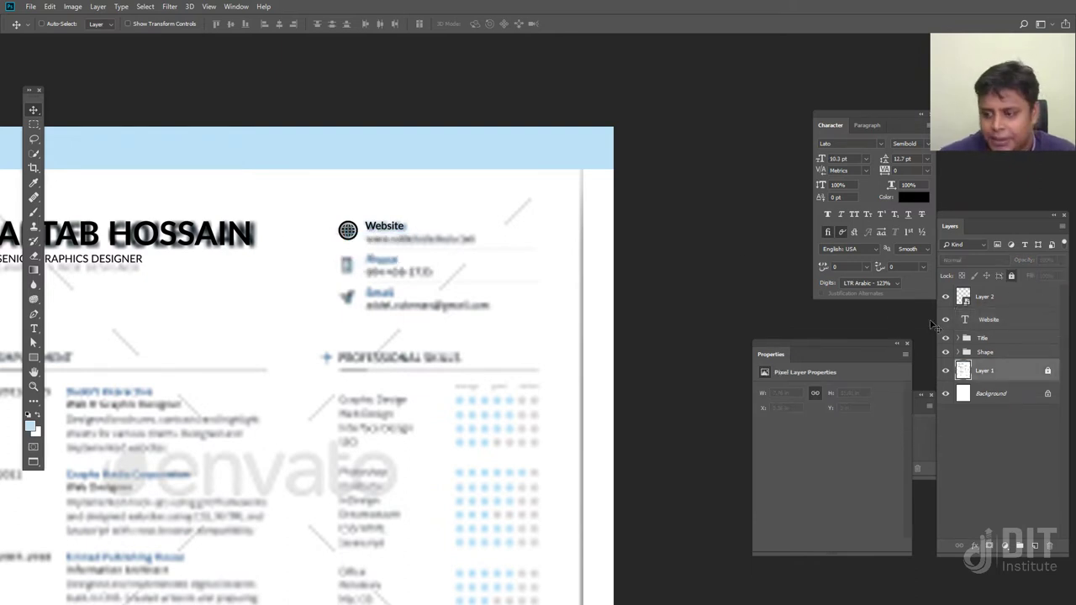
pyautogui.doubleClick(983, 299)
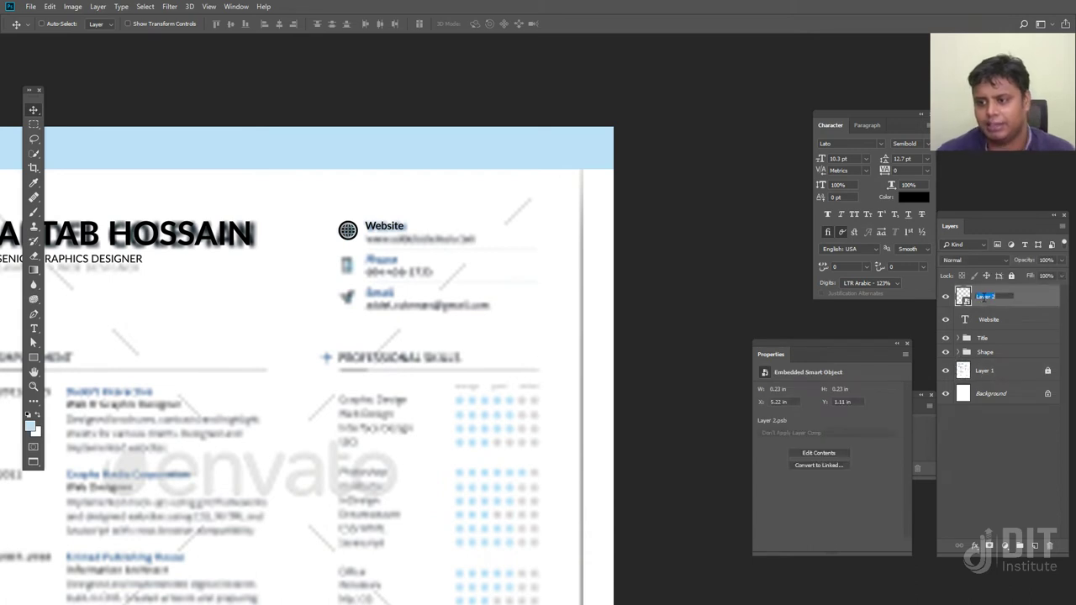
pyautogui.write('Web Icon')
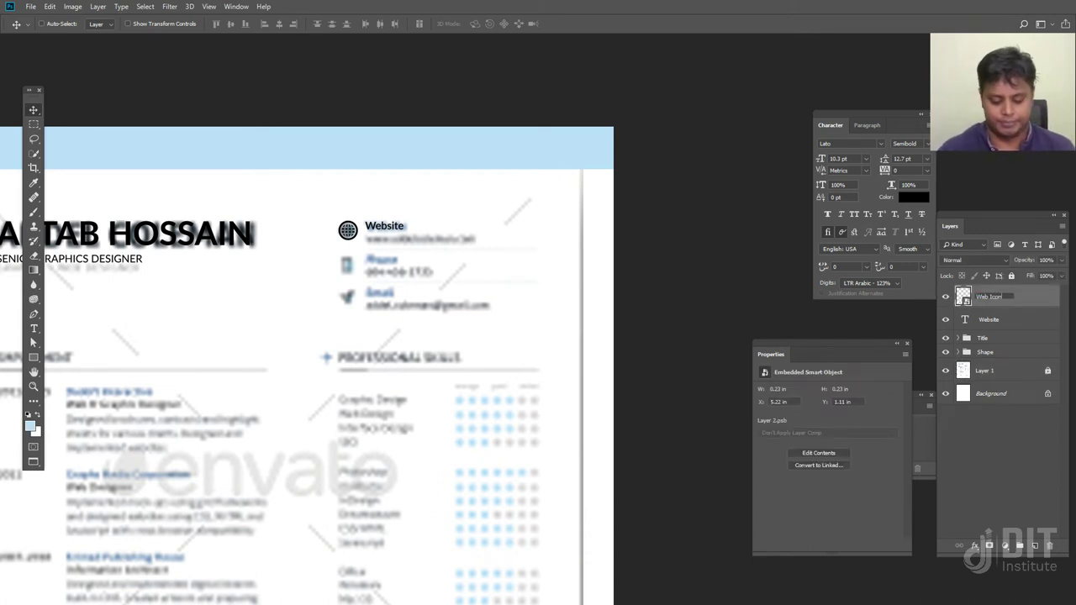
pyautogui.press('Return')
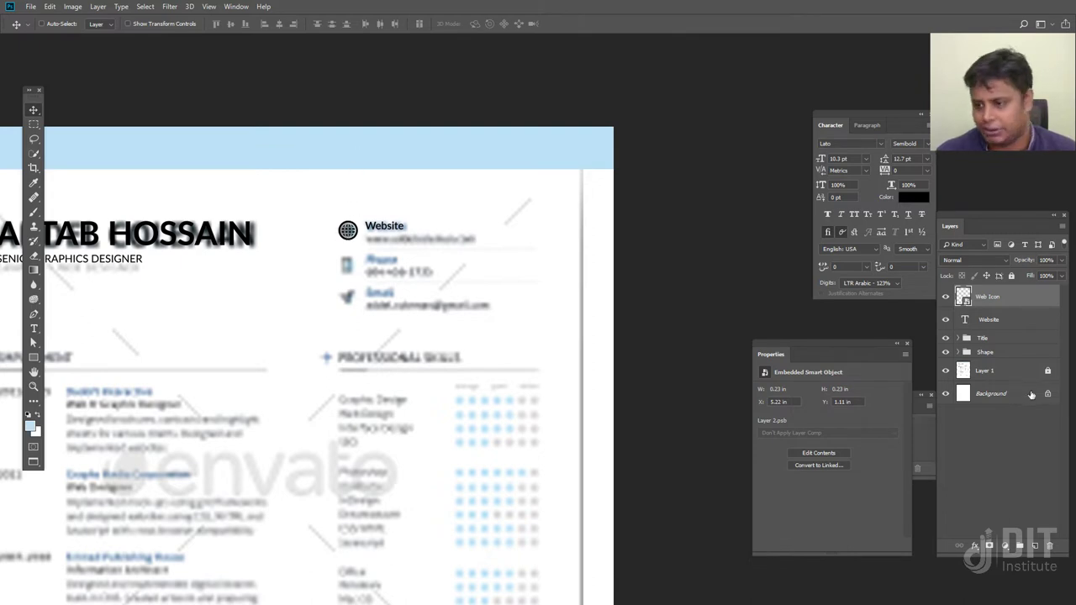
pyautogui.click(975, 548)
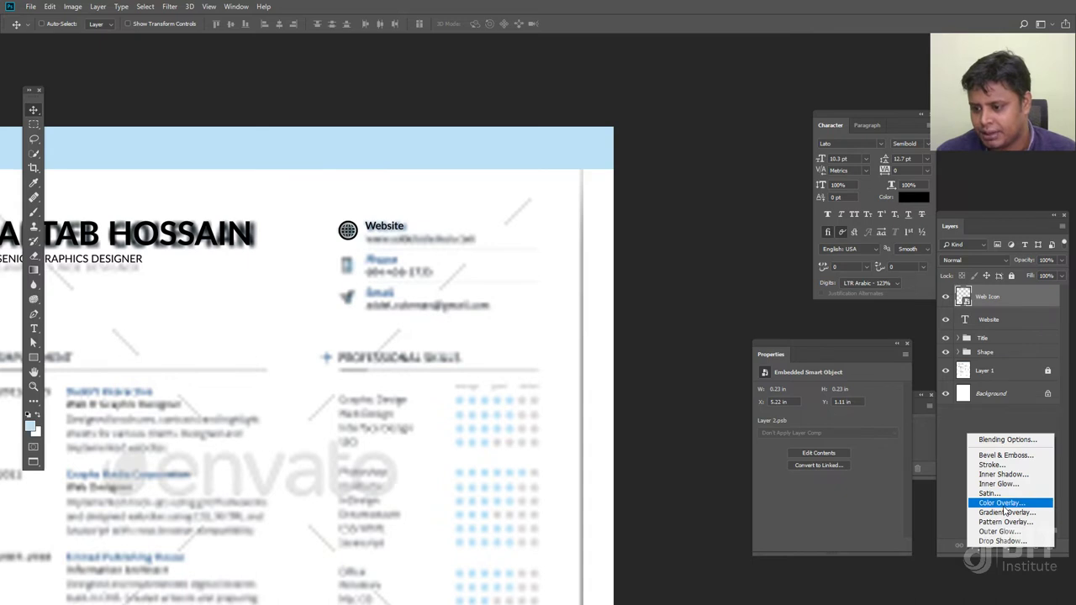
# Add a Color Overlay to Web Icon using light blue sampled from the header band, and hide the reference résumé layer
pyautogui.click(1003, 504)
pyautogui.click(872, 355)
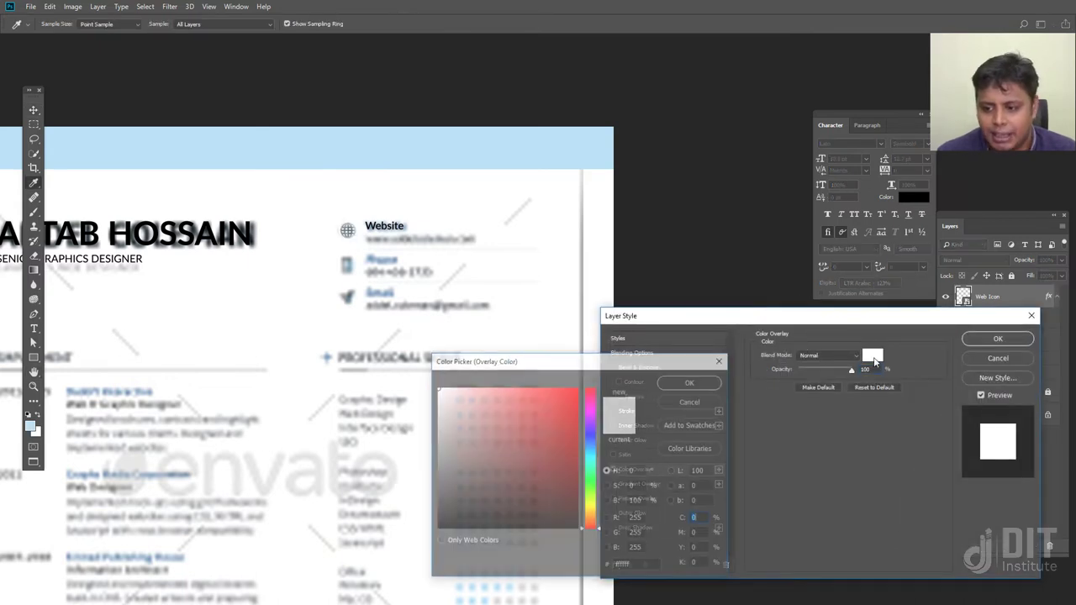
pyautogui.click(440, 151)
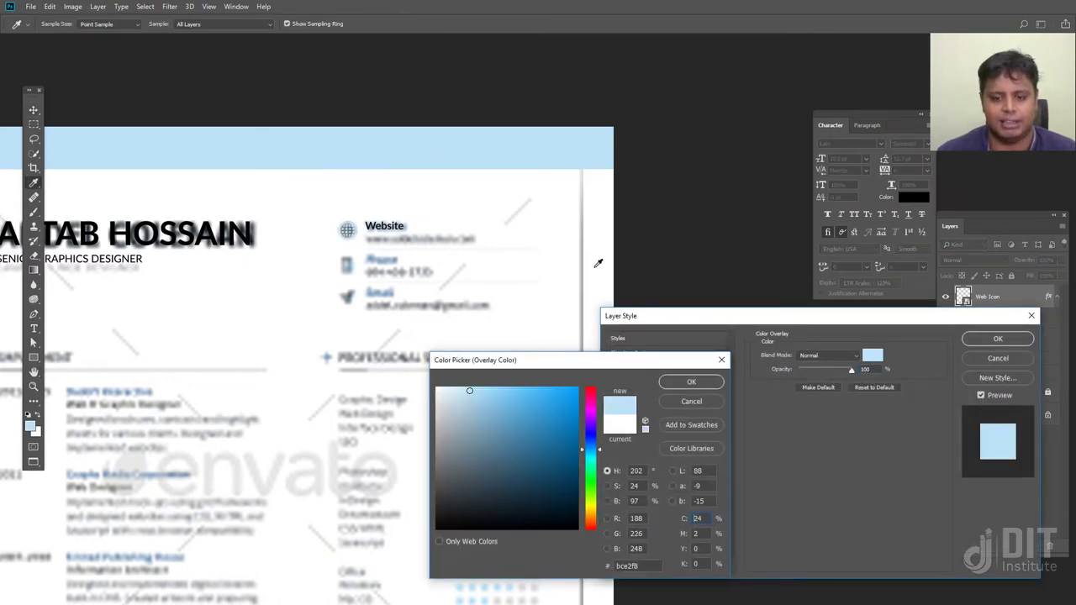
pyautogui.click(691, 383)
pyautogui.click(997, 342)
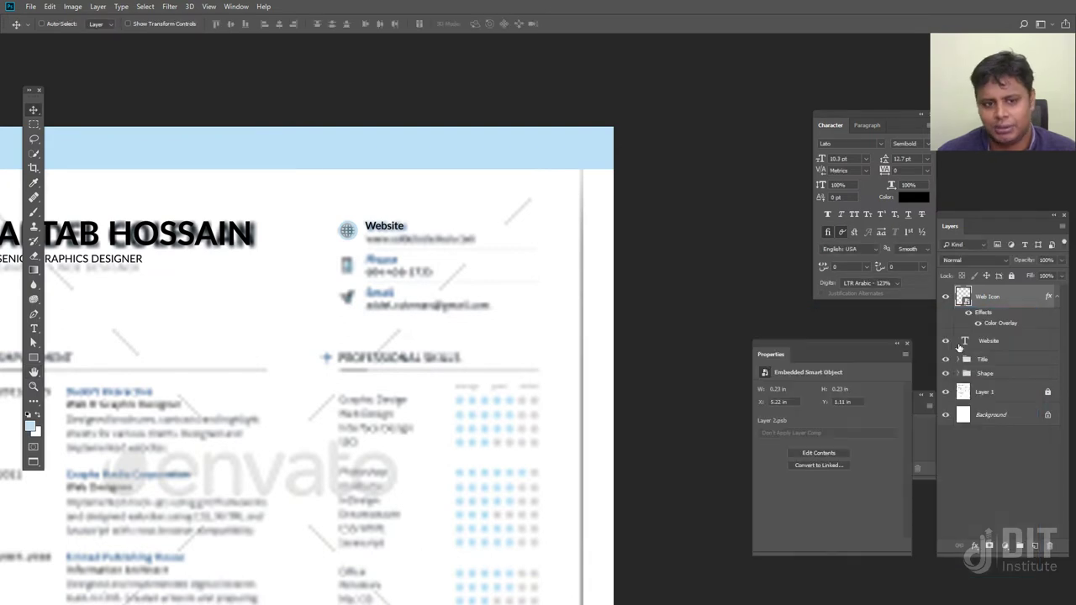
pyautogui.click(945, 393)
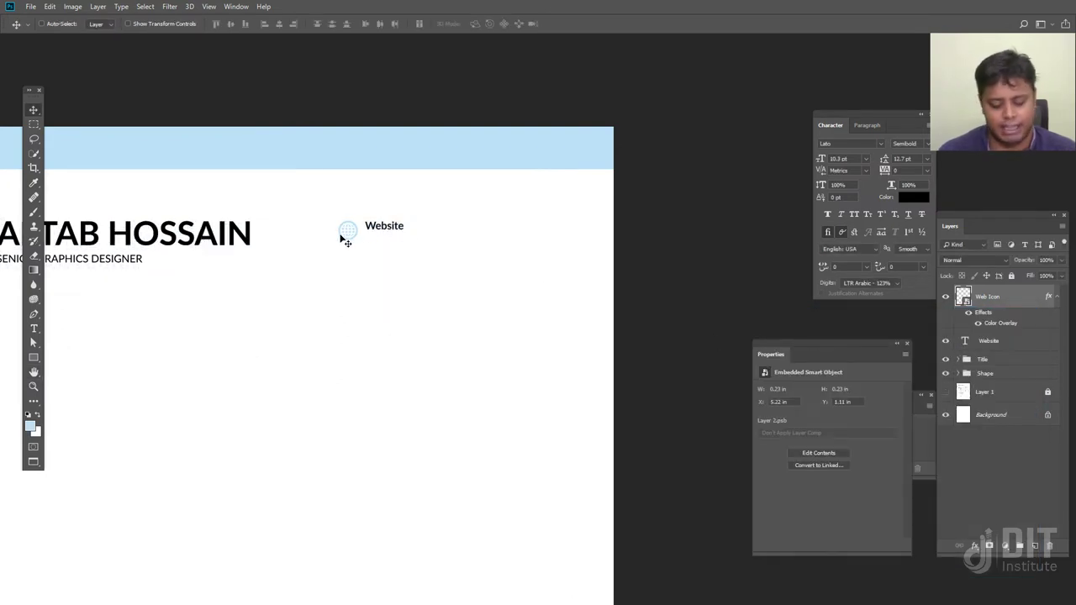
# Try a red overlay colour on the icon, then cancel to keep the pale blue
pyautogui.scroll(3, 348, 241)
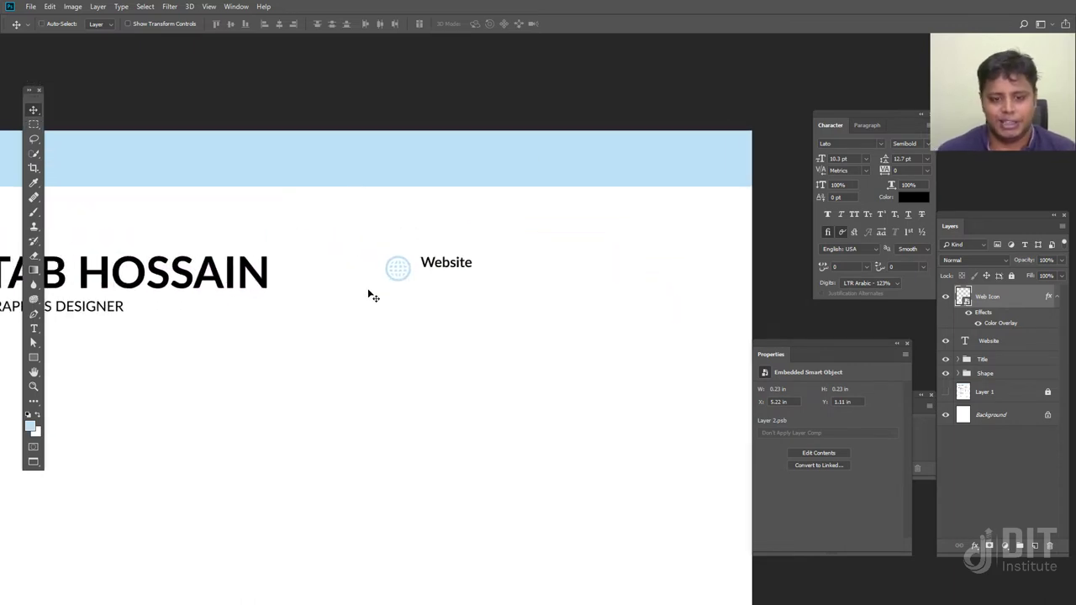
pyautogui.doubleClick(996, 327)
pyautogui.click(871, 357)
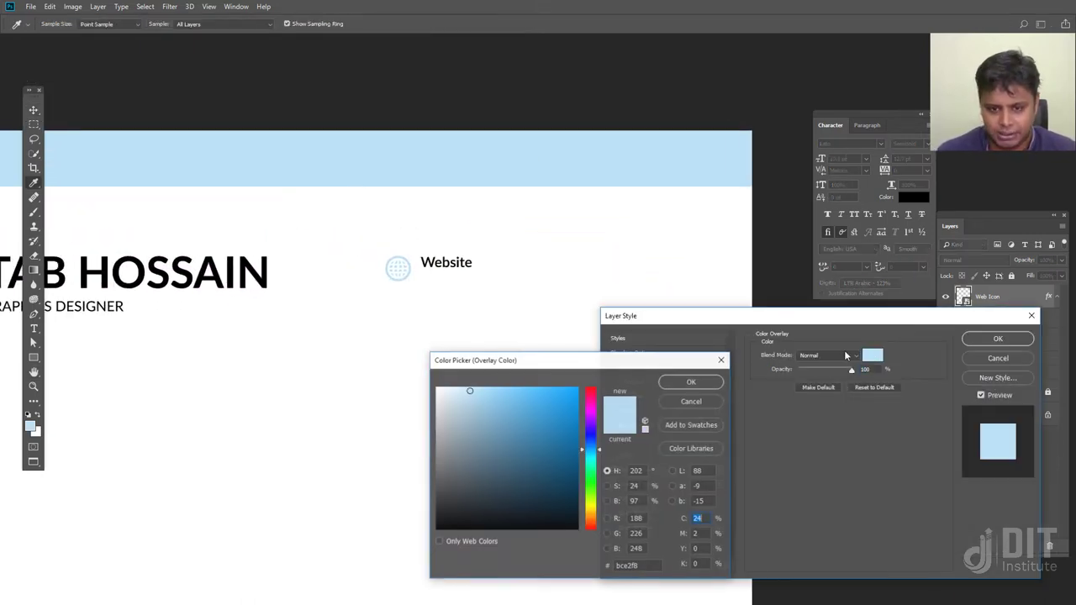
pyautogui.click(591, 392)
pyautogui.click(568, 390)
pyautogui.click(668, 384)
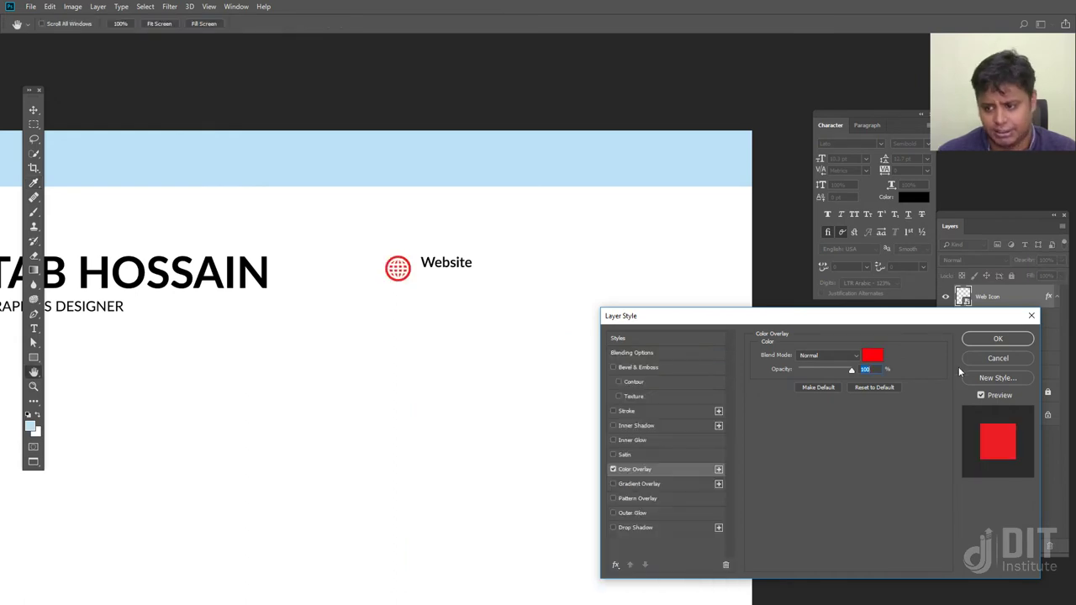
pyautogui.click(994, 358)
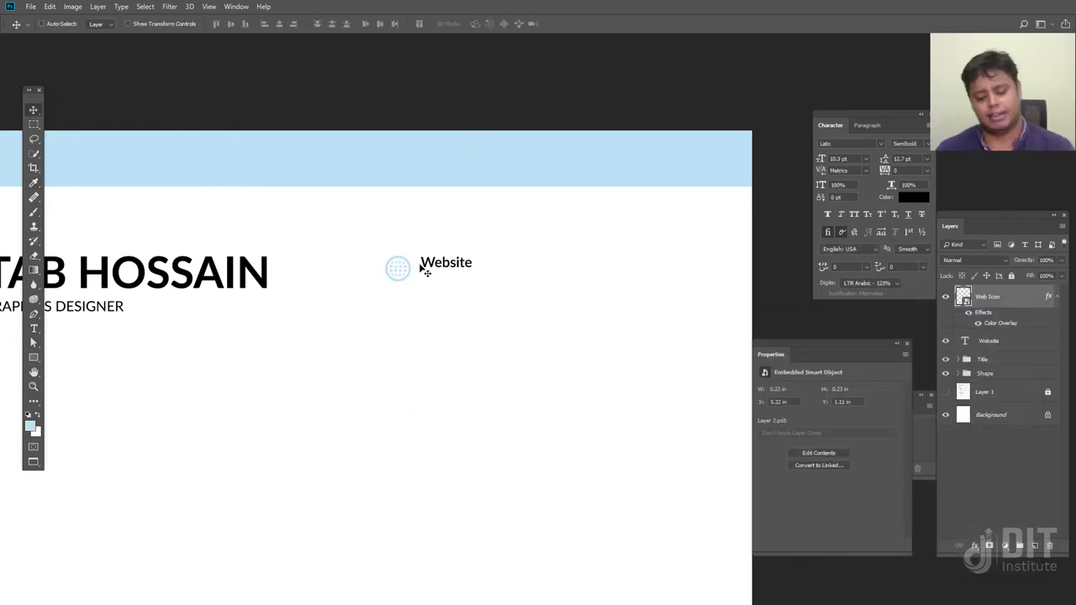
pyautogui.scroll(-2, 425, 267)
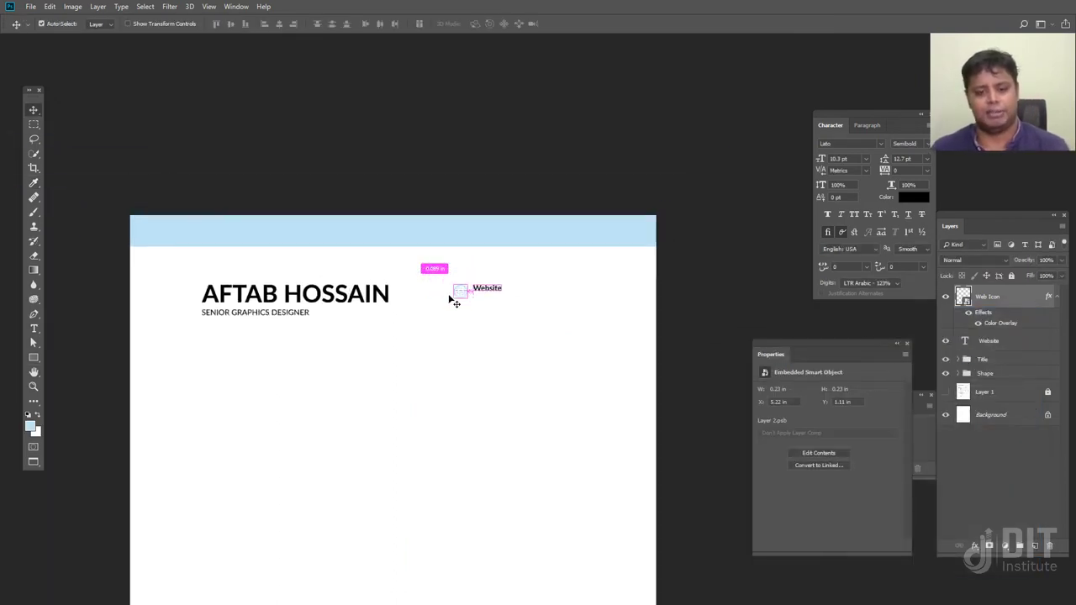
# Duplicate the SENIOR GRAPHICS DESIGNER subtitle and place the copy under the Website heading
pyautogui.click(946, 392)
pyautogui.hscroll(2, 475, 337)
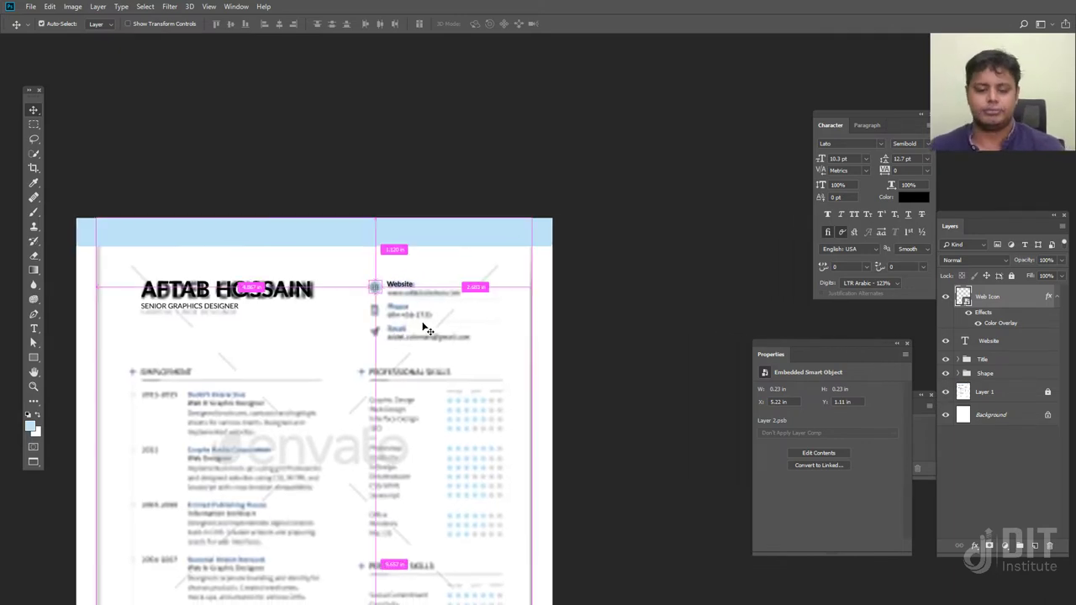
pyautogui.scroll(5, 425, 331)
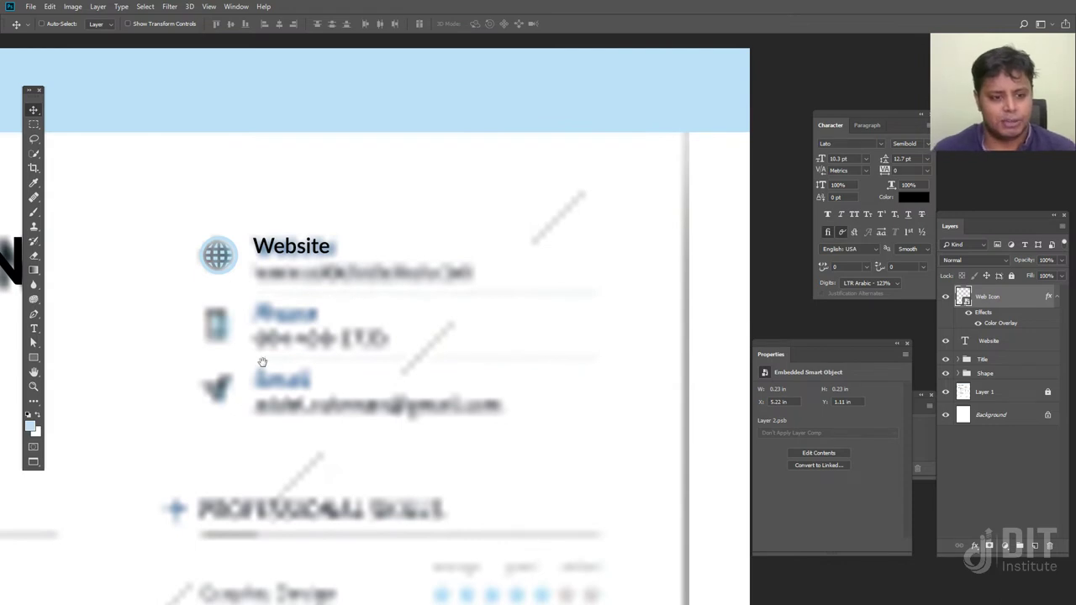
pyautogui.hscroll(-4, 335, 299)
pyautogui.rightClick(243, 304)
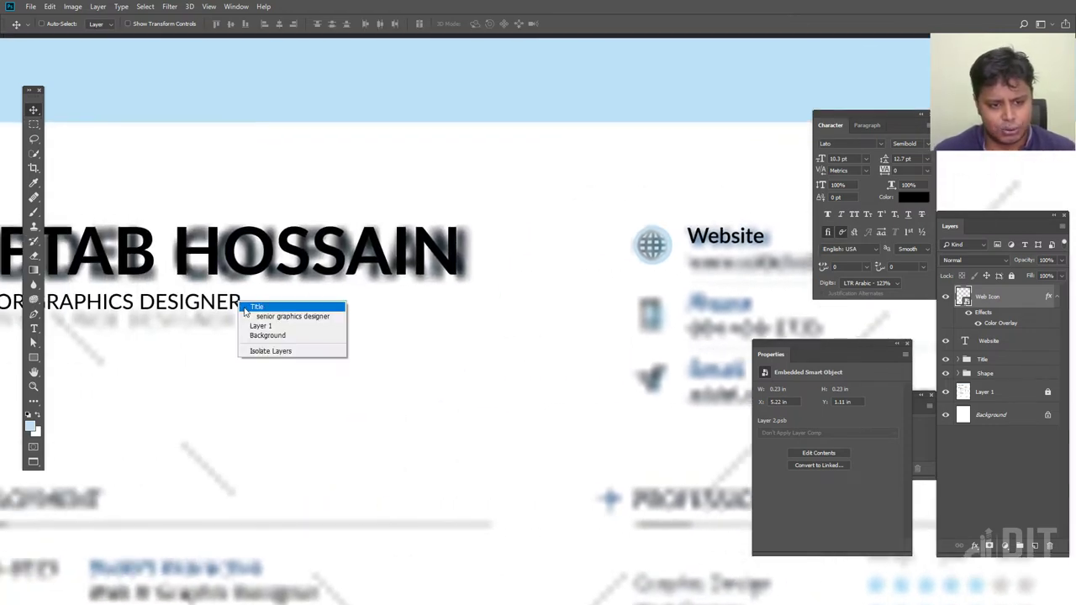
pyautogui.click(252, 310)
pyautogui.rightClick(233, 301)
pyautogui.click(240, 312)
pyautogui.moveTo(240, 313); pyautogui.dragTo(805, 317)
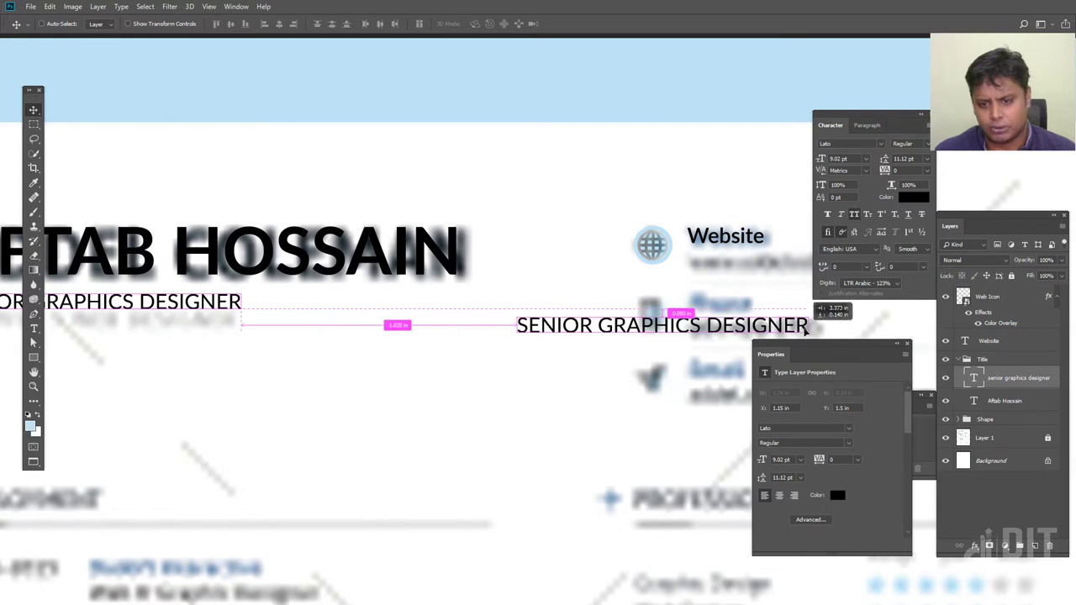
pyautogui.moveTo(673, 332); pyautogui.dragTo(517, 333)
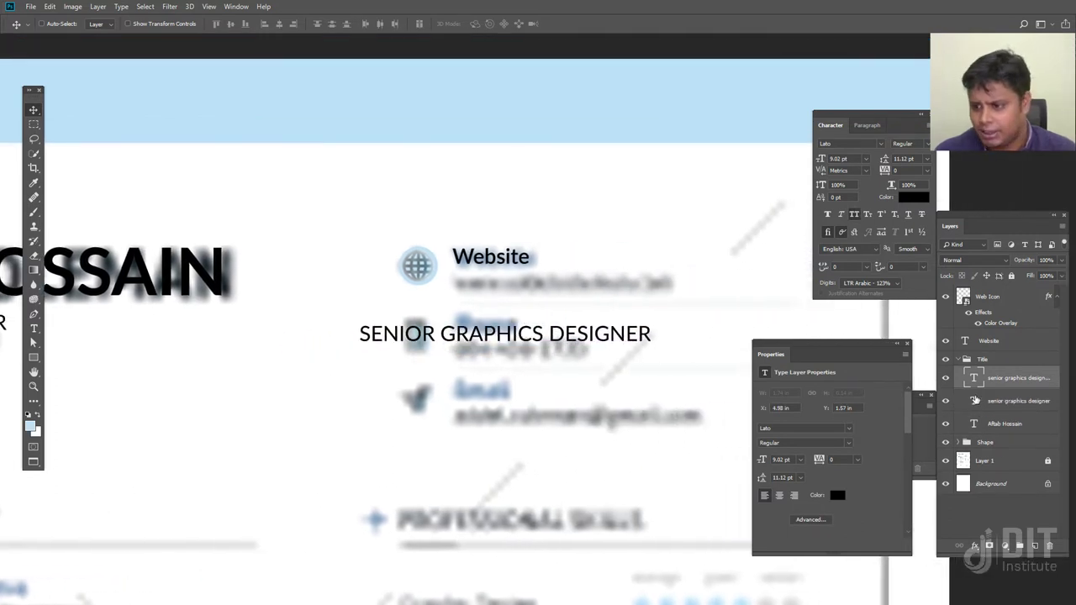
pyautogui.moveTo(1002, 381); pyautogui.dragTo(1001, 337)
pyautogui.moveTo(528, 334); pyautogui.dragTo(623, 284)
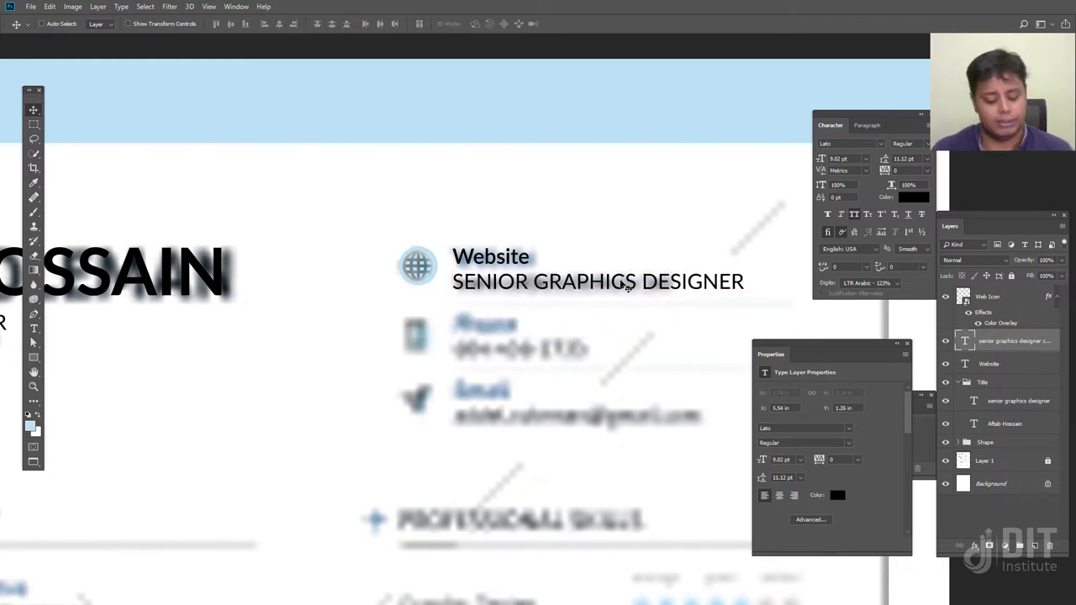
pyautogui.press('t')
pyautogui.click(626, 286)
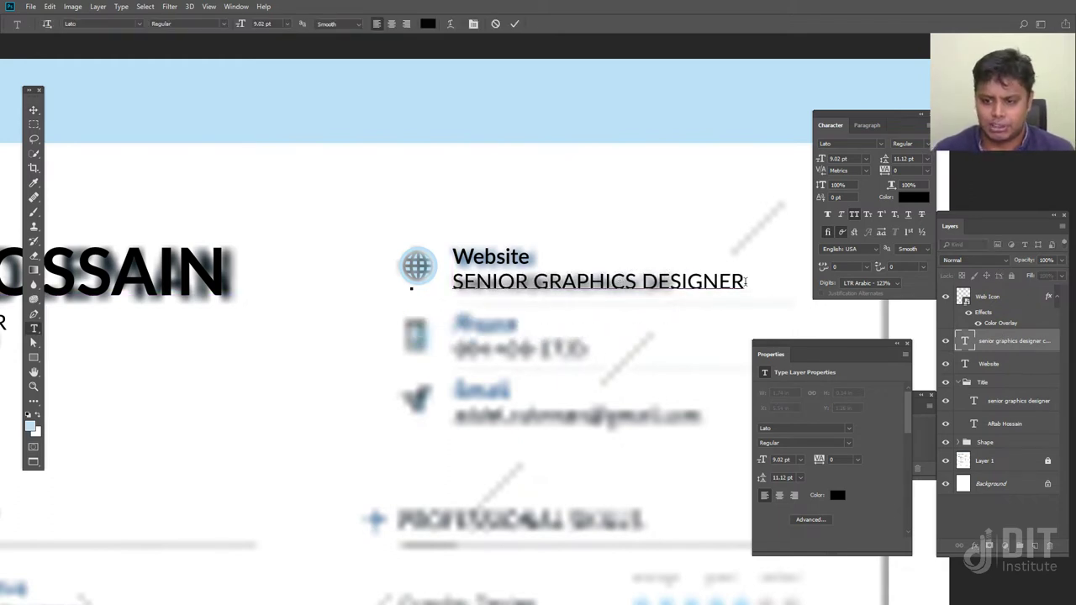
pyautogui.moveTo(744, 282); pyautogui.dragTo(294, 279)
pyautogui.write('wwww')
pyautogui.press('BackSpace')
pyautogui.press('BackSpace')
pyautogui.write('w.dit-instio')
pyautogui.press('BackSpace')
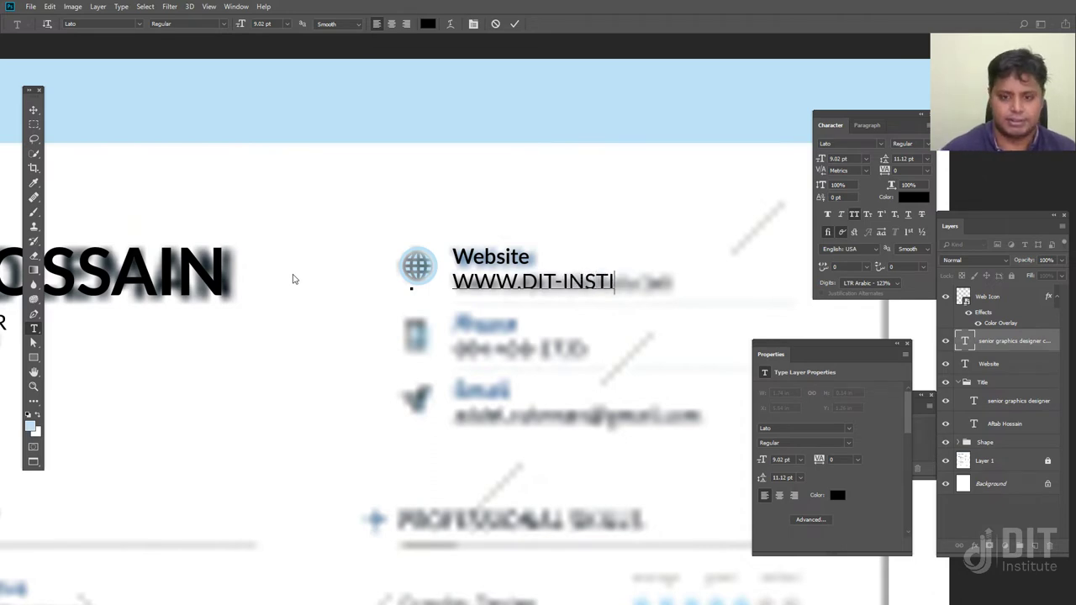
pyautogui.write('TU')
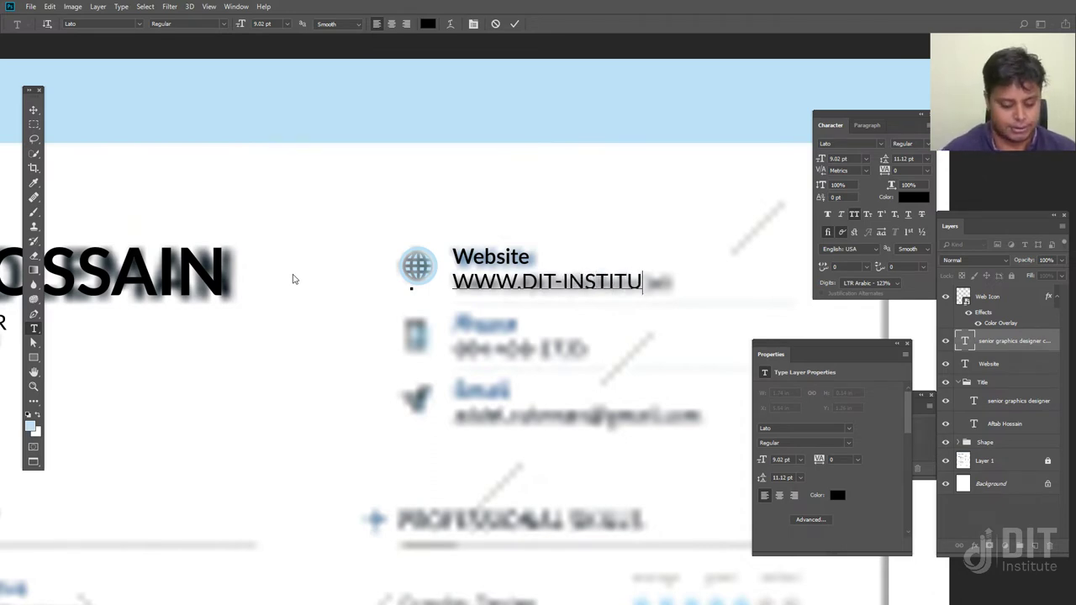
pyautogui.write('TE.COM')
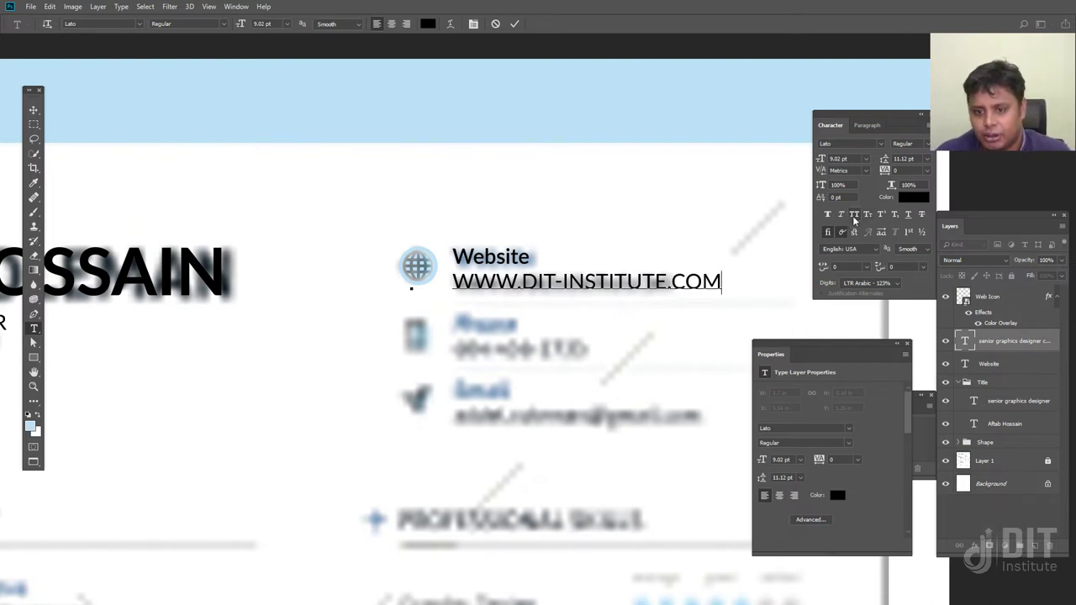
pyautogui.click(34, 111)
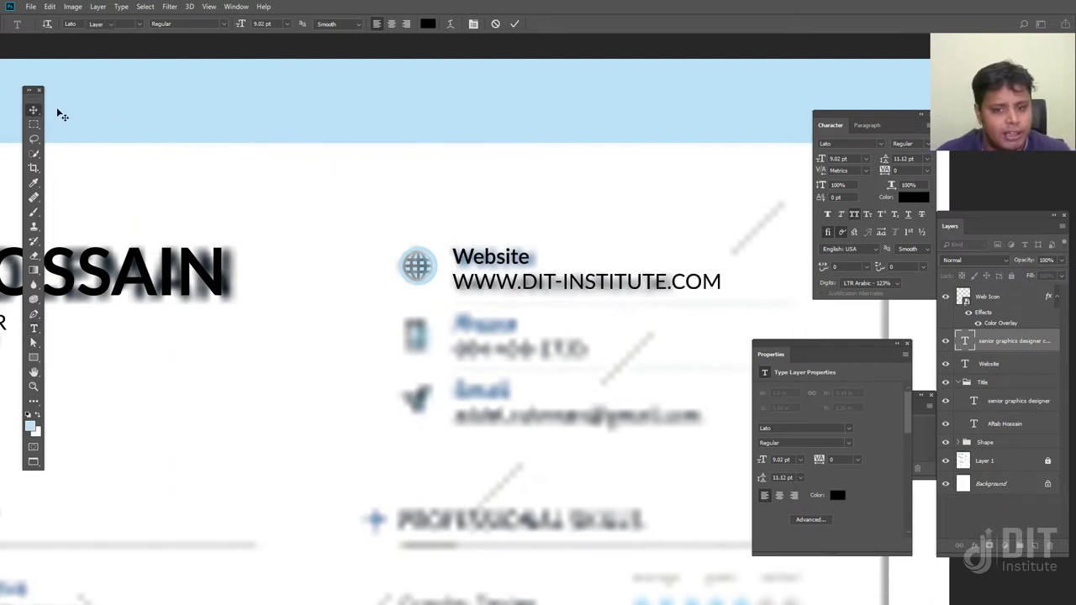
pyautogui.click(855, 216)
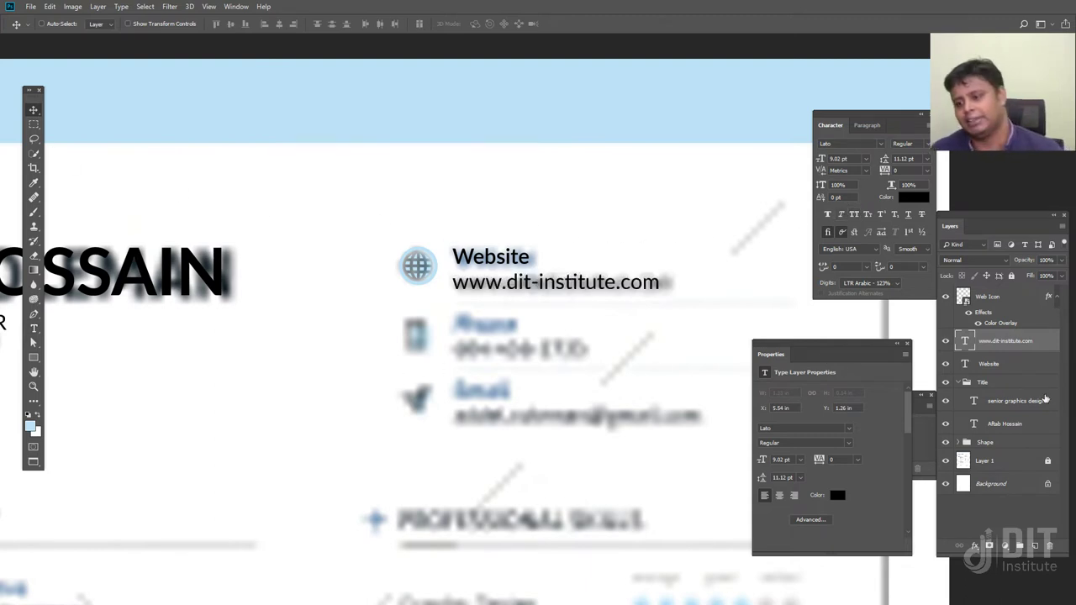
pyautogui.click(945, 461)
pyautogui.hotkey('ctrl', '-')
pyautogui.hotkey('ctrl', '-')
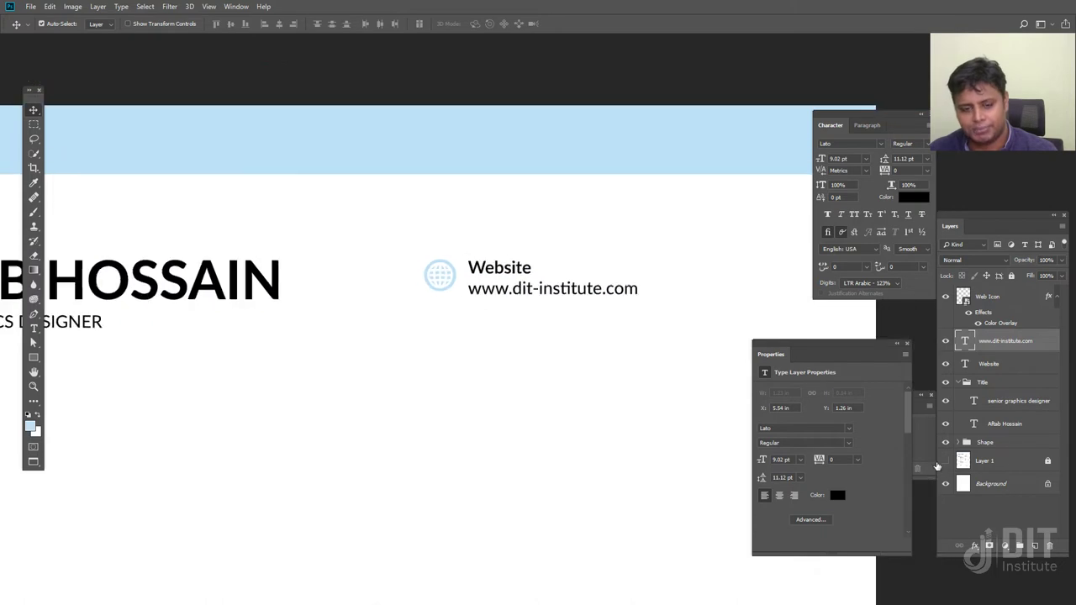
# Nudge the Website and URL text slightly left, then try and undo a vertical-centre alignment with Web Icon
pyautogui.hotkey('ctrl', '+')
pyautogui.hotkey('ctrl', '+')
pyautogui.hotkey('ctrl', '+')
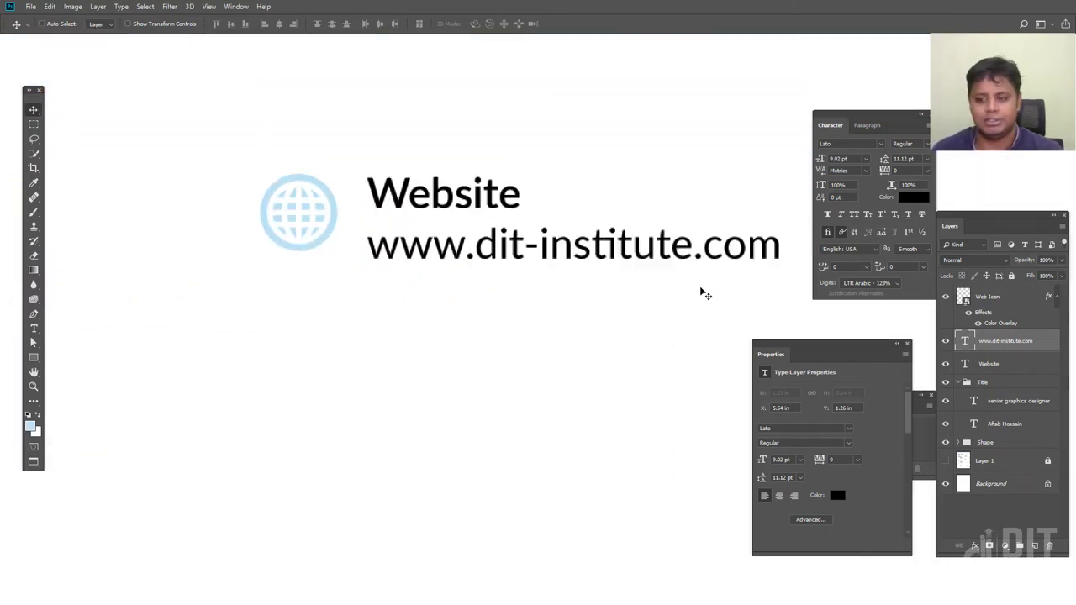
pyautogui.keyDown('shift'); pyautogui.click(990, 363); pyautogui.keyUp('shift')
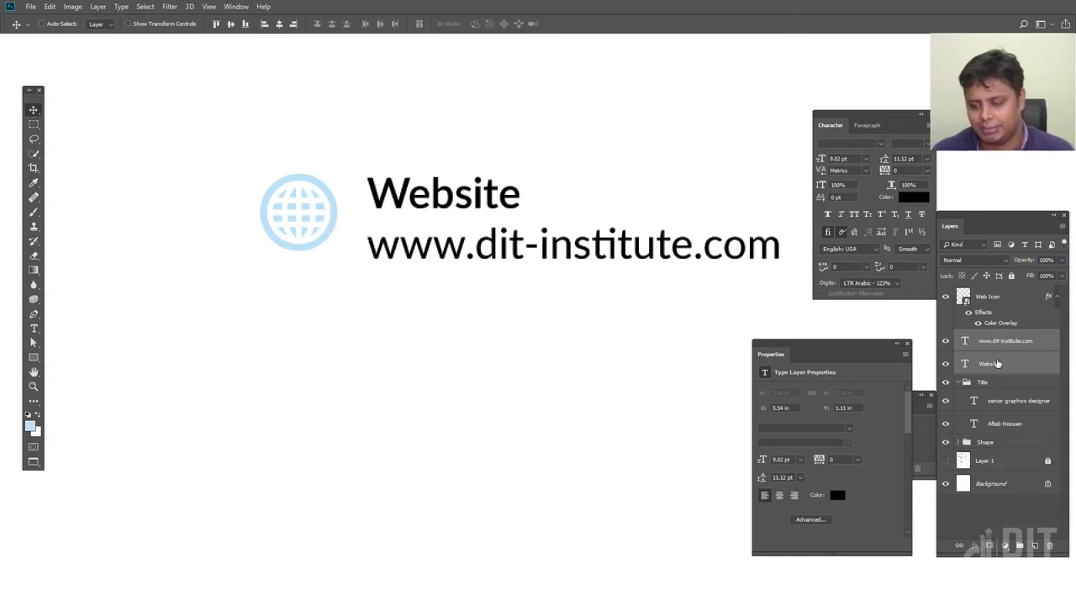
pyautogui.keyDown('shift'); pyautogui.click(990, 303); pyautogui.keyUp('shift')
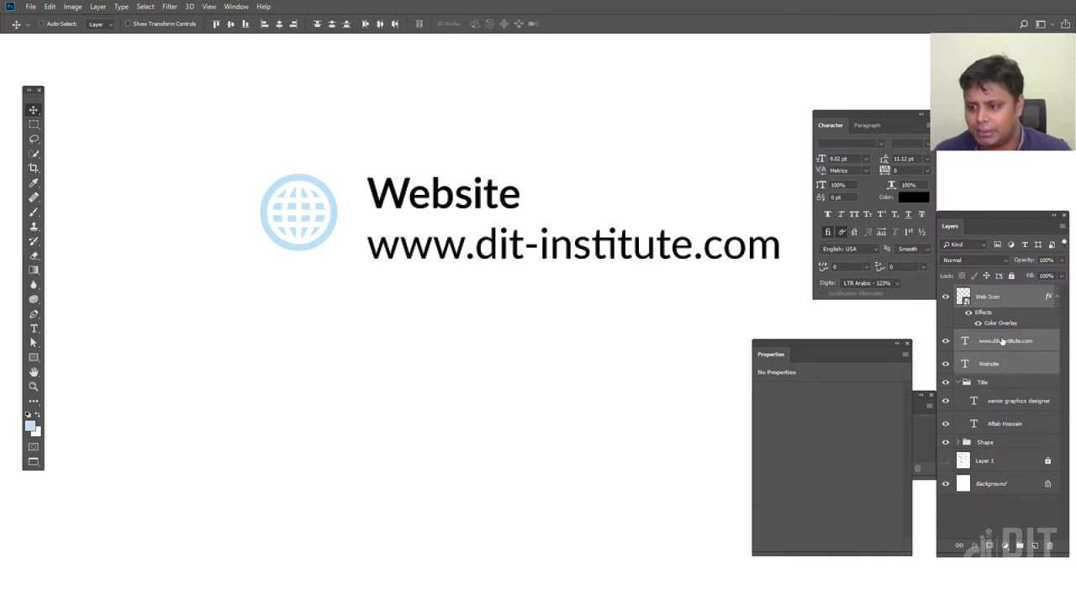
pyautogui.click(1003, 342)
pyautogui.keyDown('shift'); pyautogui.click(1008, 364); pyautogui.keyUp('shift')
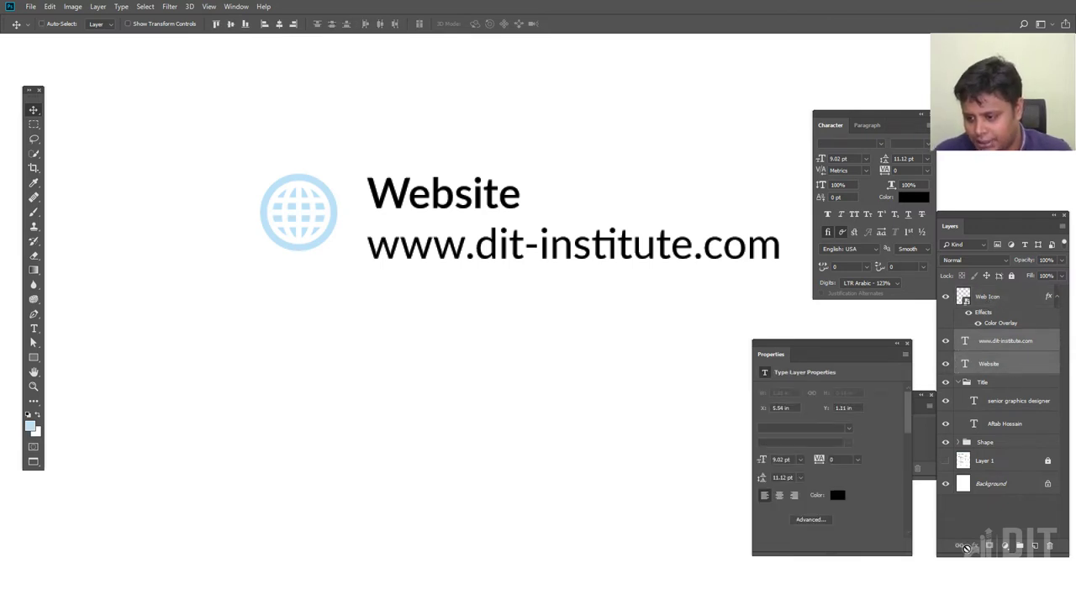
pyautogui.moveTo(499, 242); pyautogui.dragTo(486, 222)
pyautogui.keyDown('shift'); pyautogui.click(982, 298); pyautogui.keyUp('shift')
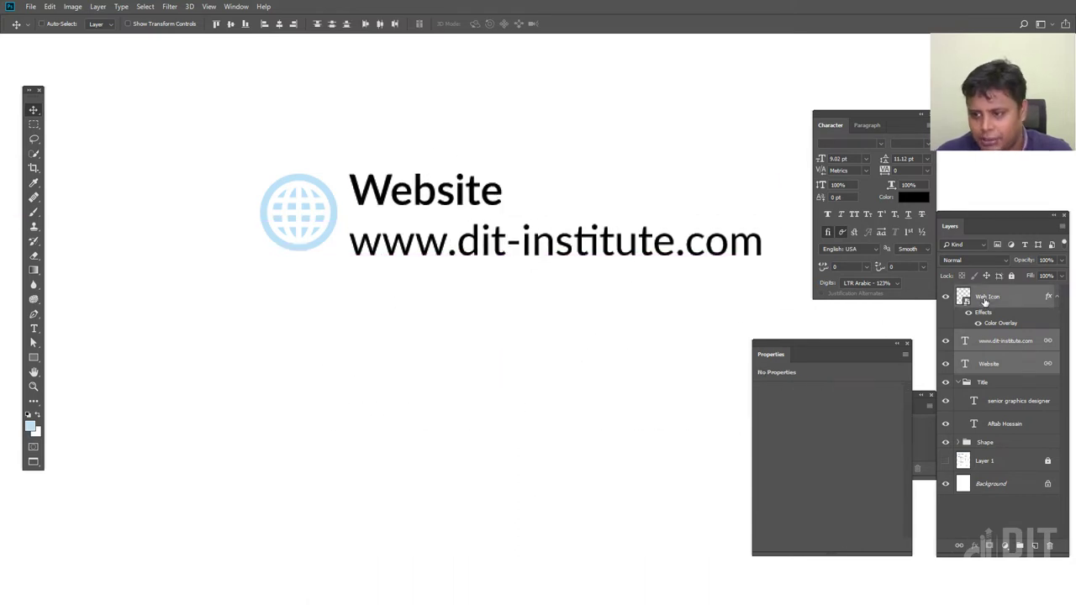
pyautogui.click(234, 25)
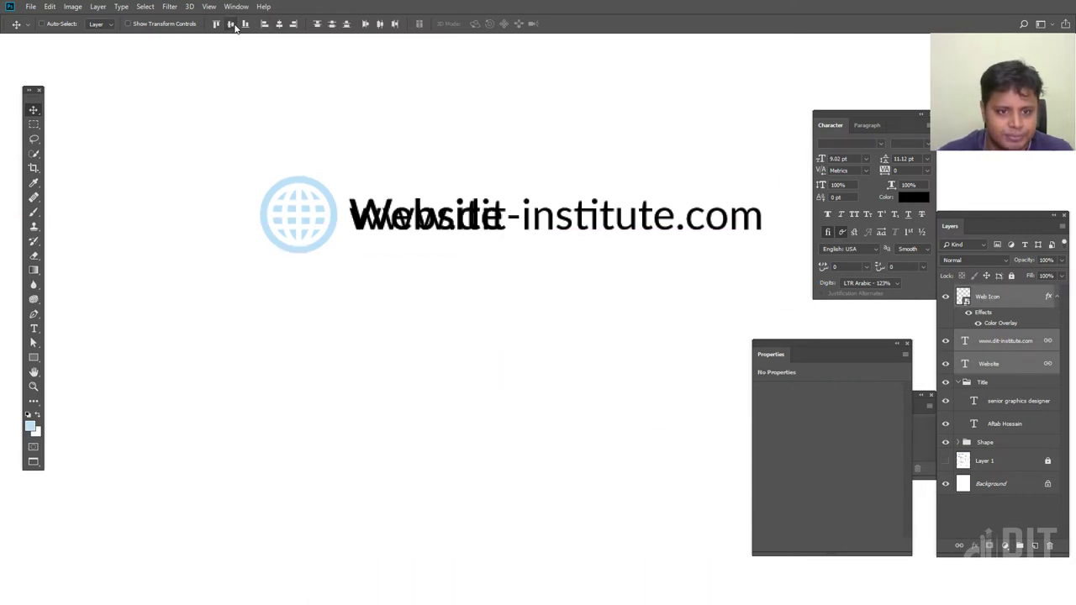
pyautogui.hotkey('ctrl', 'z')
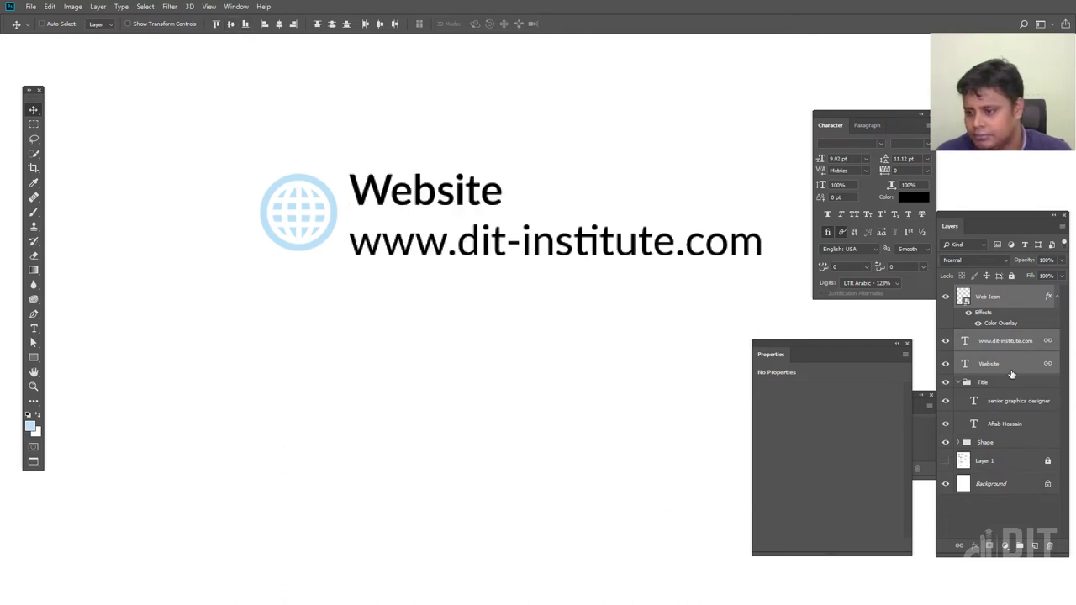
# Group the Website and URL text as 'web Text' and vertically centre the globe icon with it
pyautogui.click(1014, 364)
pyautogui.keyDown('shift'); pyautogui.click(1019, 342); pyautogui.keyUp('shift')
pyautogui.hotkey('ctrl', 'g')
pyautogui.doubleClick(988, 337)
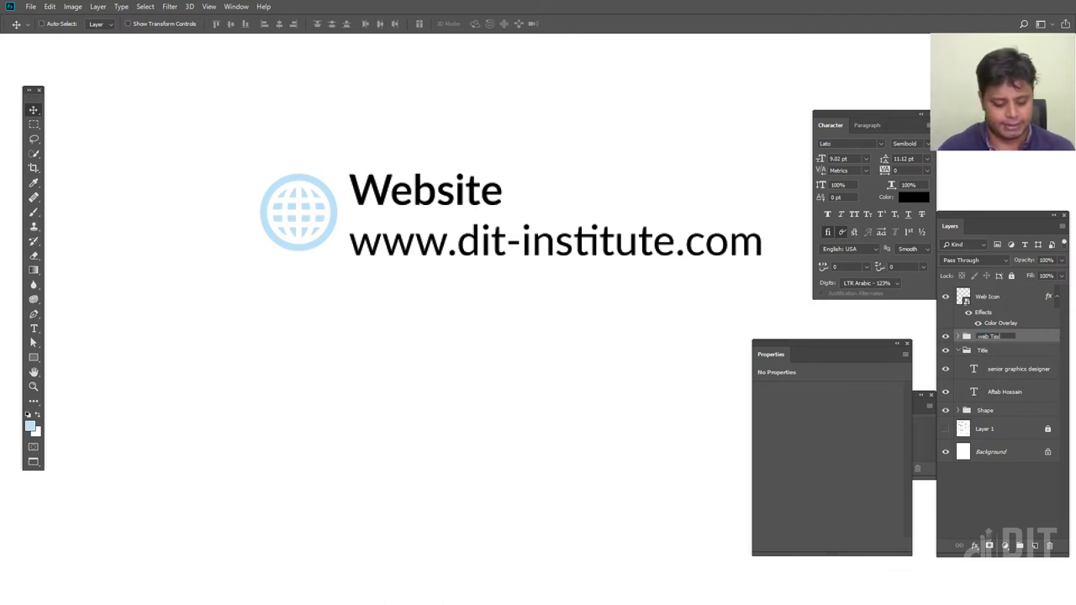
pyautogui.press('Return')
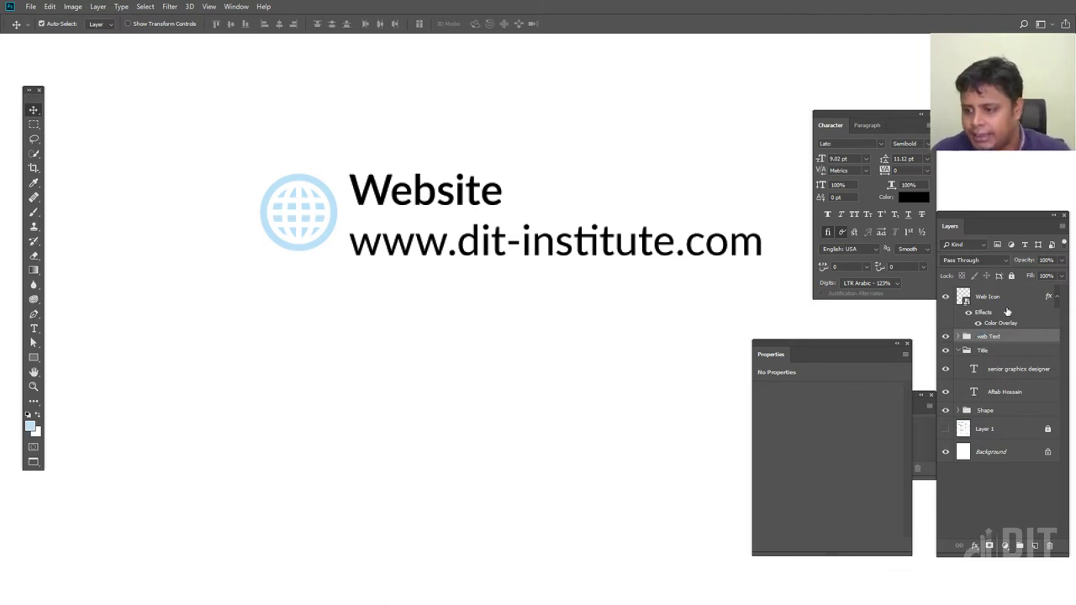
pyautogui.click(1007, 300)
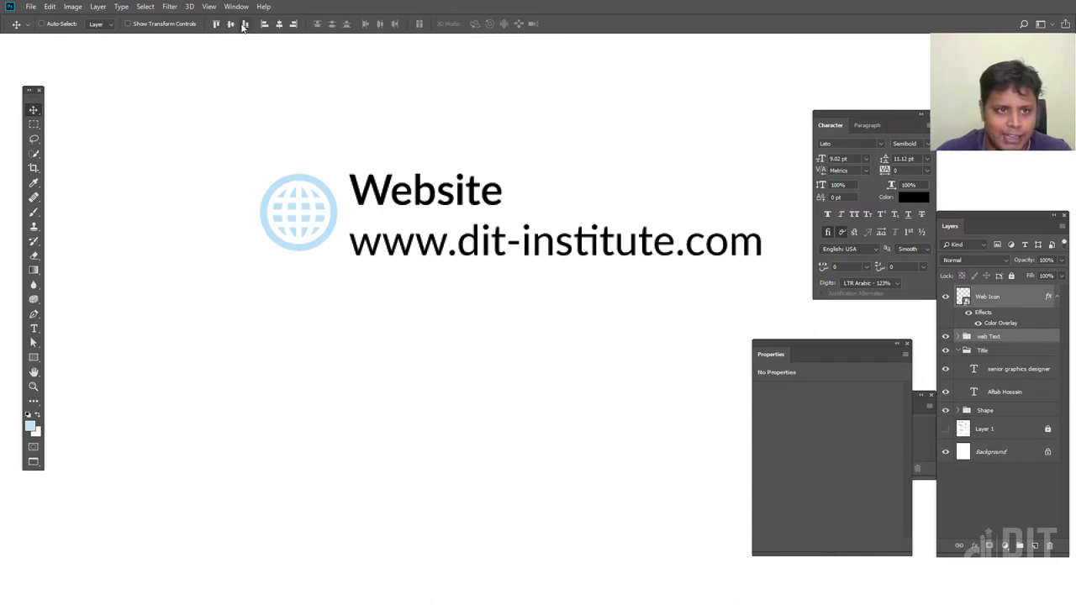
pyautogui.click(231, 25)
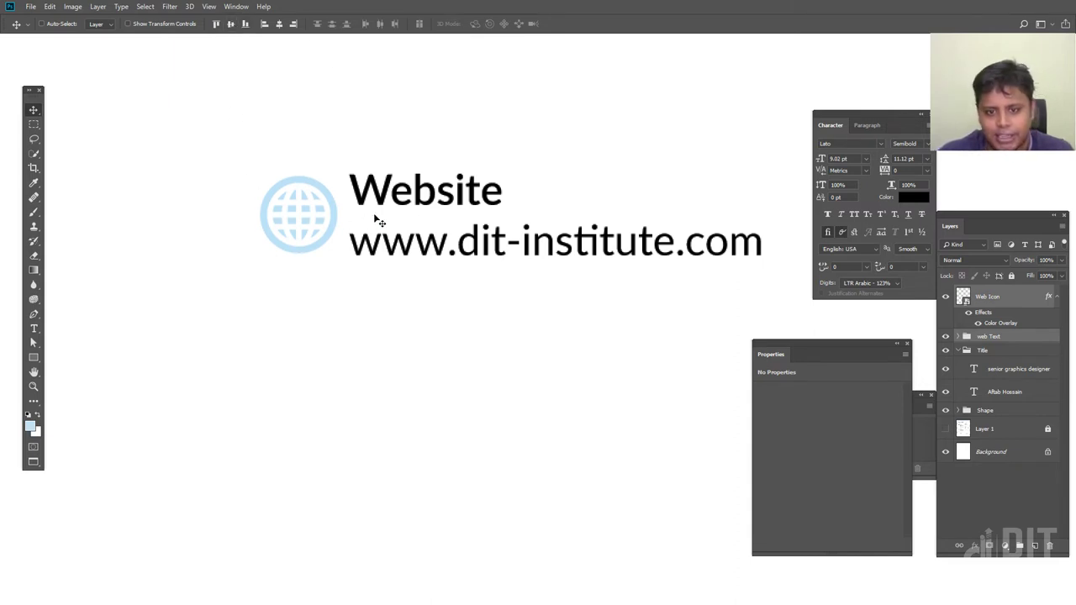
# Link the Website and URL text layers and nudge them into position
pyautogui.click(957, 336)
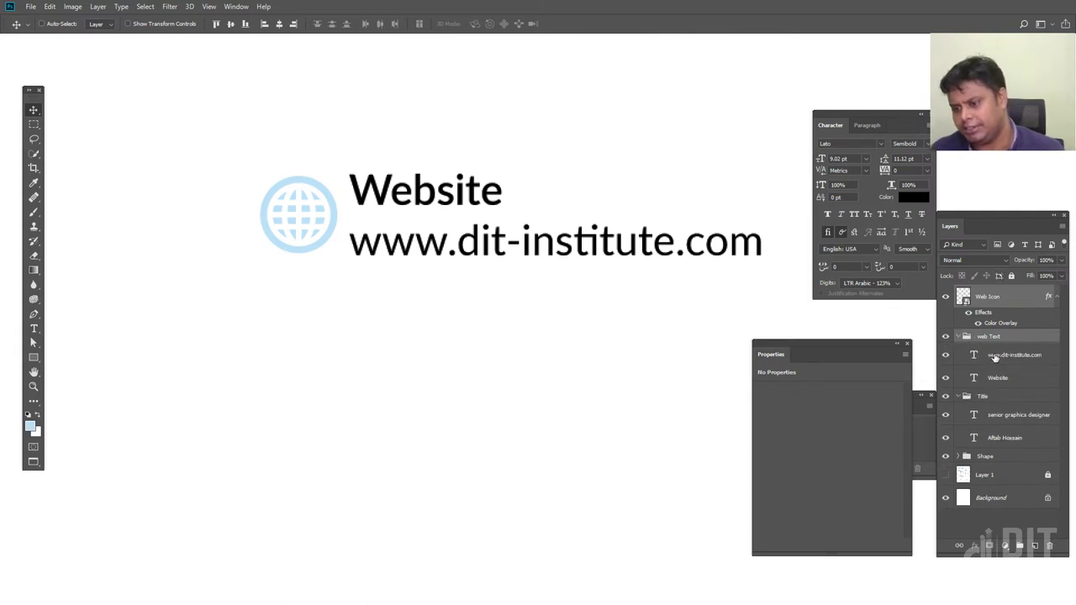
pyautogui.click(996, 354)
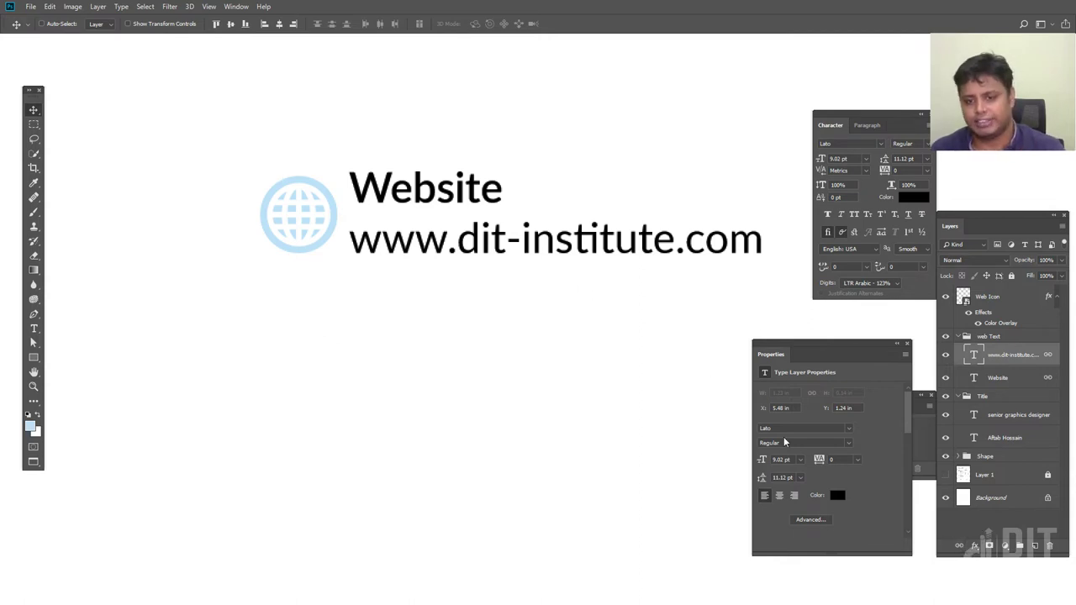
pyautogui.click(960, 546)
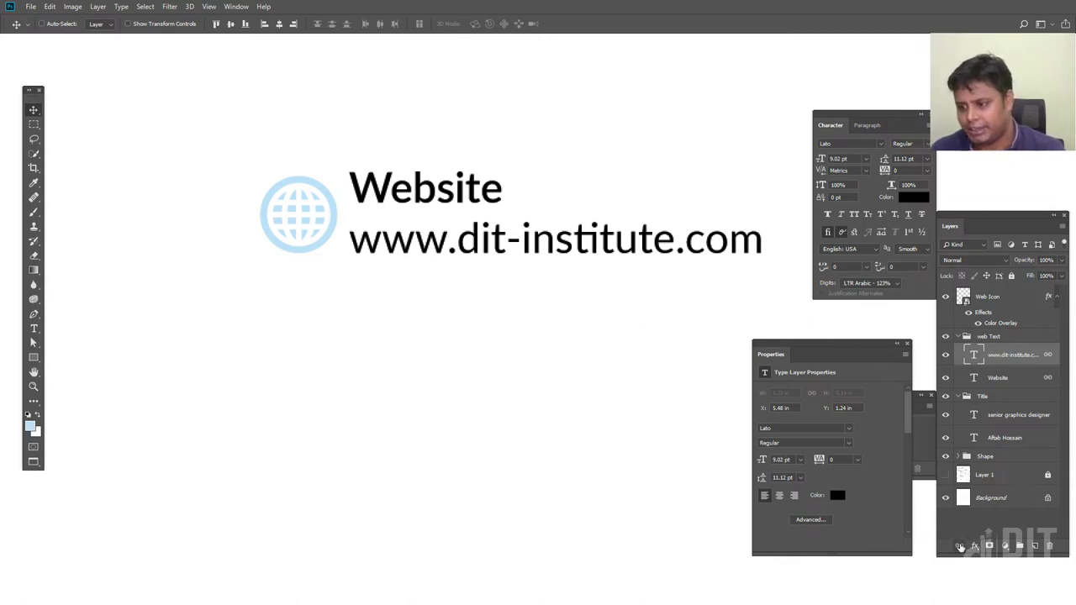
pyautogui.click(1018, 379)
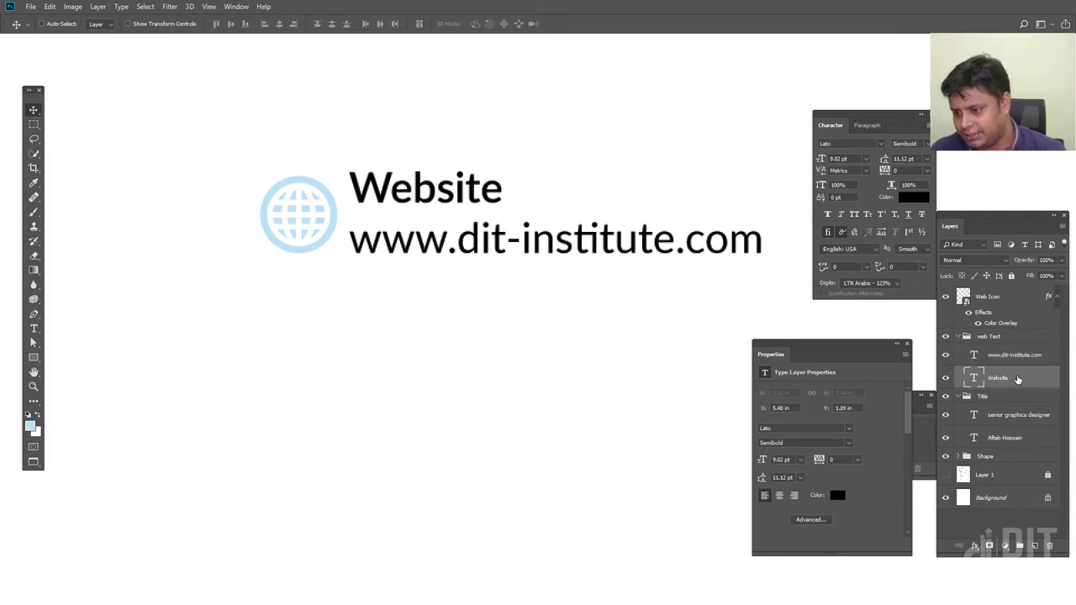
pyautogui.keyDown('ctrl'); pyautogui.click(1017, 361); pyautogui.keyUp('ctrl')
pyautogui.click(960, 546)
pyautogui.moveTo(500, 252); pyautogui.dragTo(499, 250)
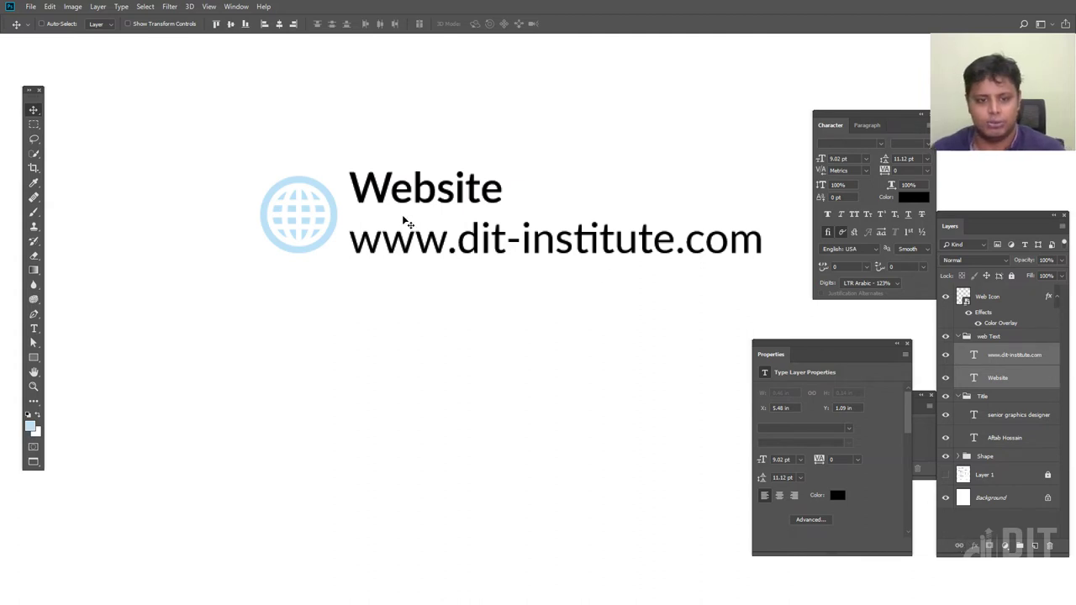
pyautogui.press('Up')
pyautogui.press('Up')
pyautogui.press('Up')
# Move the URL line up closer to Website, then align Web Icon and web Text on vertical centres
pyautogui.rightClick(413, 243)
pyautogui.click(423, 250)
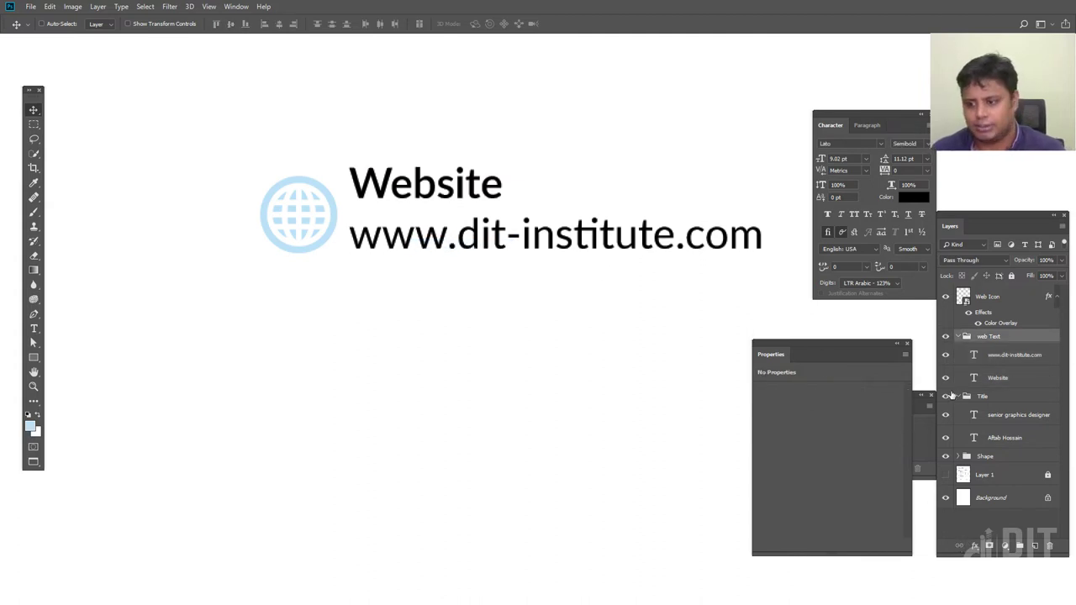
pyautogui.click(1029, 361)
pyautogui.hotkey('shift', 'Up')
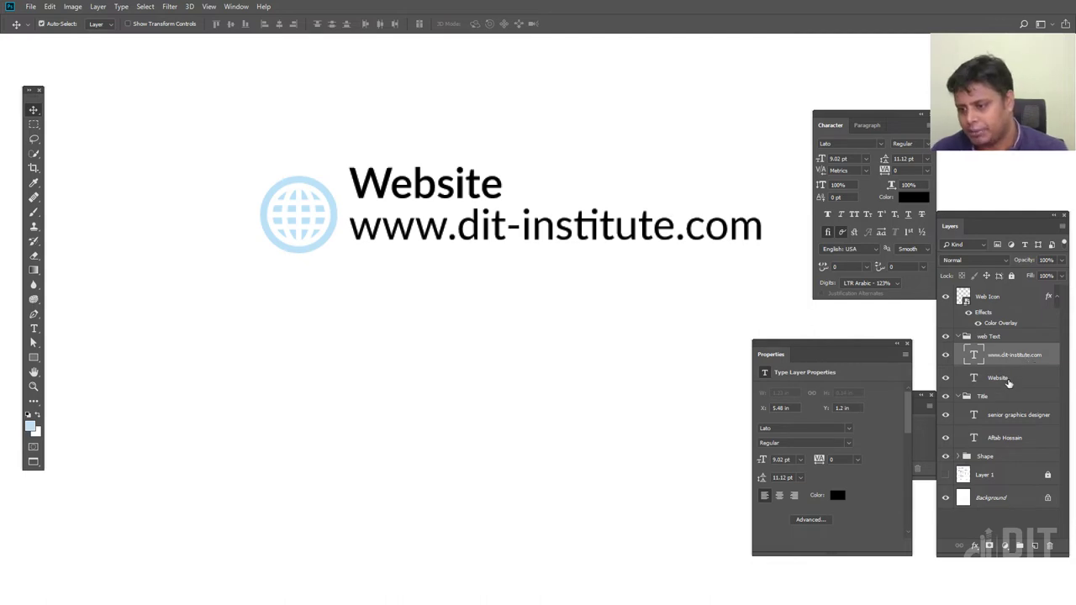
pyautogui.keyDown('shift'); pyautogui.click(1008, 380); pyautogui.keyUp('shift')
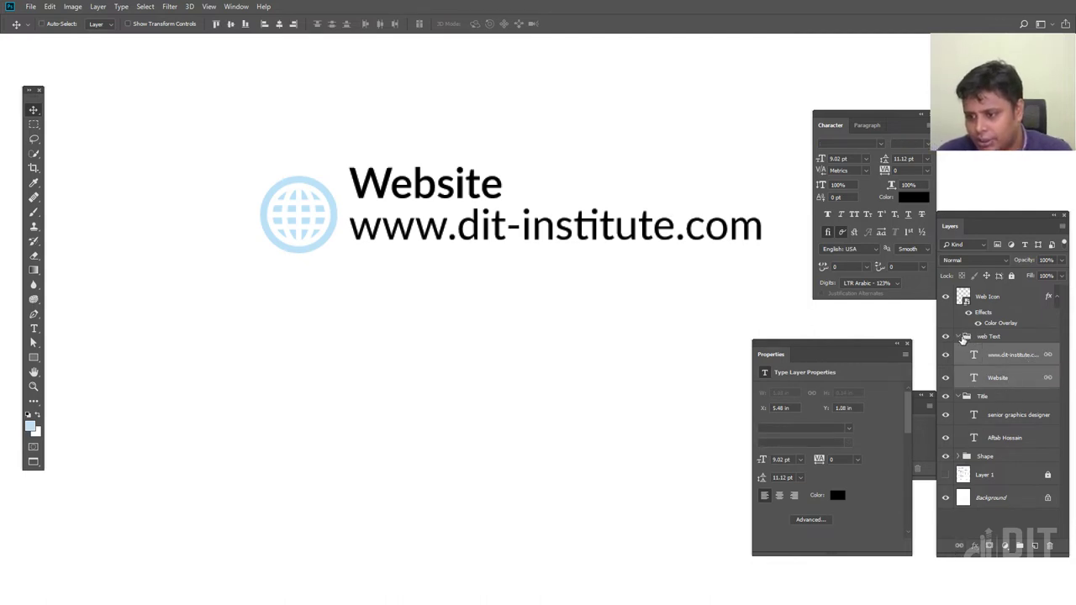
pyautogui.click(959, 337)
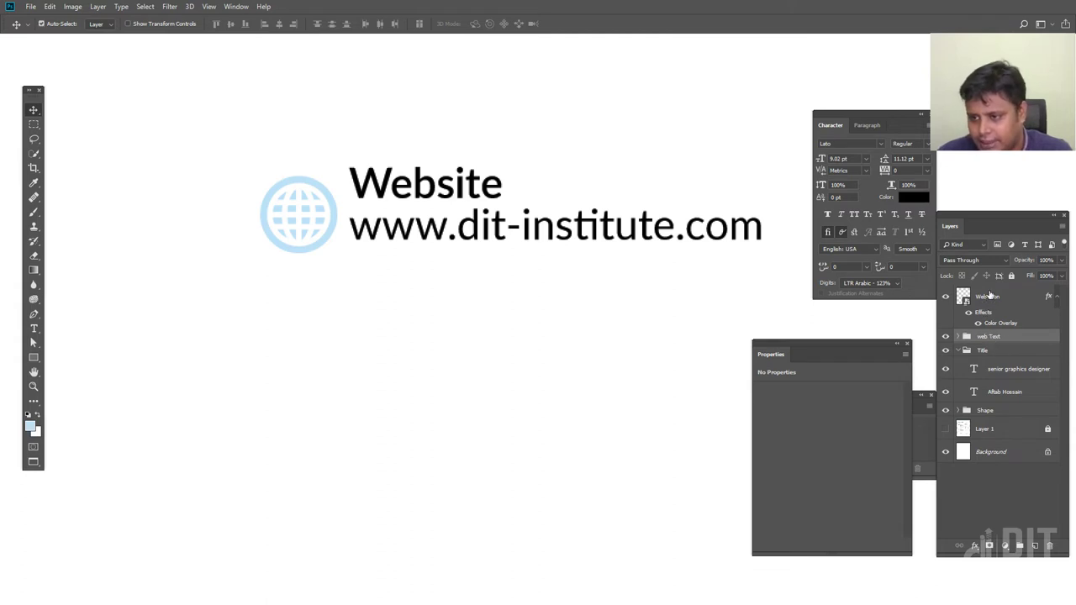
pyautogui.keyDown('shift'); pyautogui.click(989, 295); pyautogui.keyUp('shift')
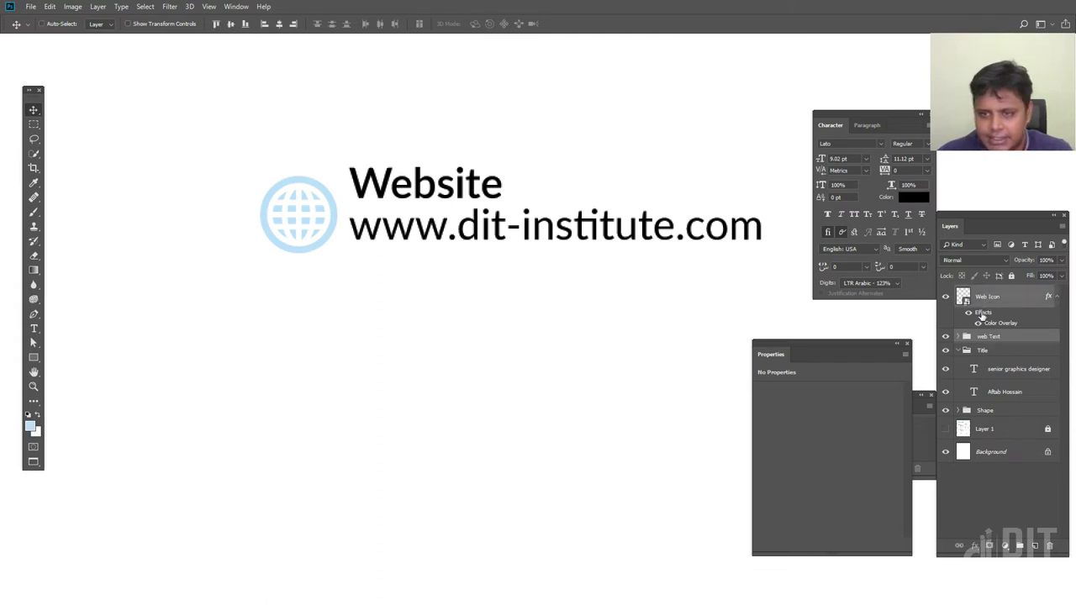
pyautogui.click(233, 24)
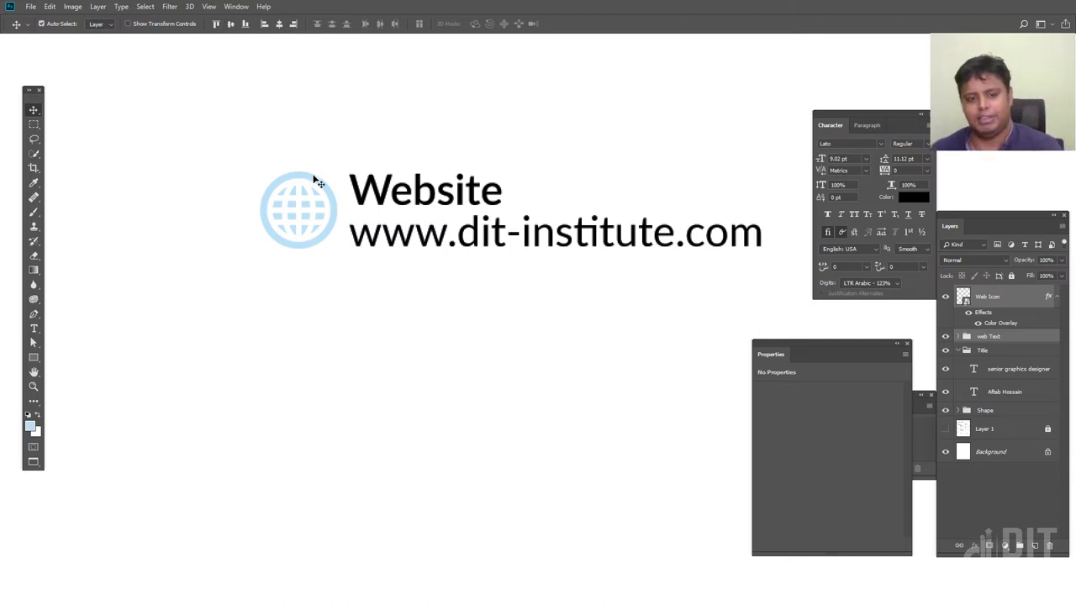
pyautogui.hotkey('ctrl', '-')
pyautogui.hotkey('ctrl', '-')
pyautogui.moveTo(577, 344); pyautogui.dragTo(473, 261)
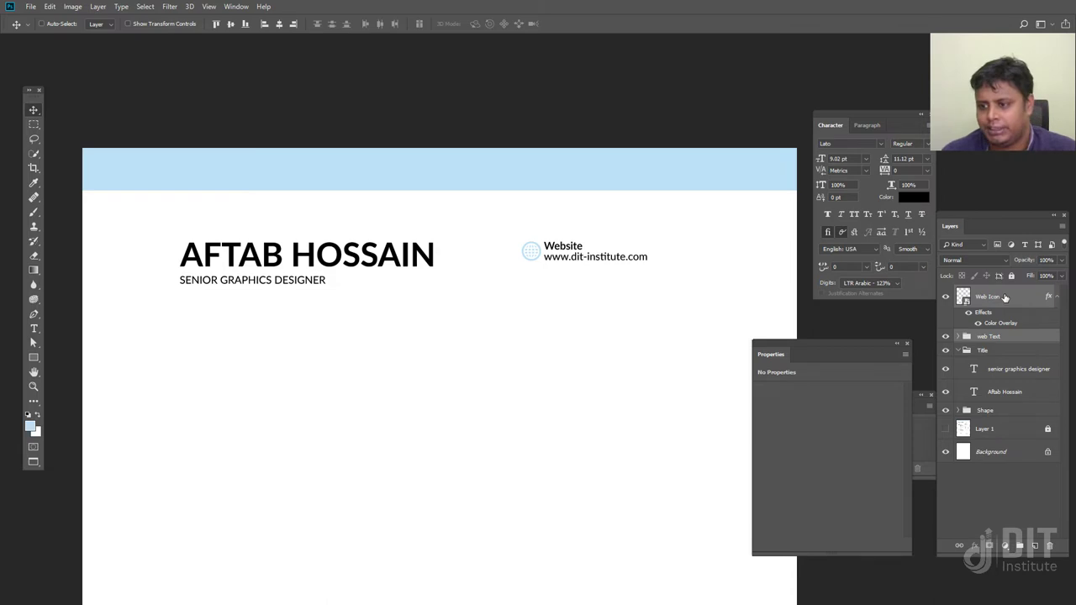
# Group the icon and text as 'Web' and show the résumé mockup layer
pyautogui.hotkey('ctrl', 'g')
pyautogui.doubleClick(989, 291)
pyautogui.write('Web')
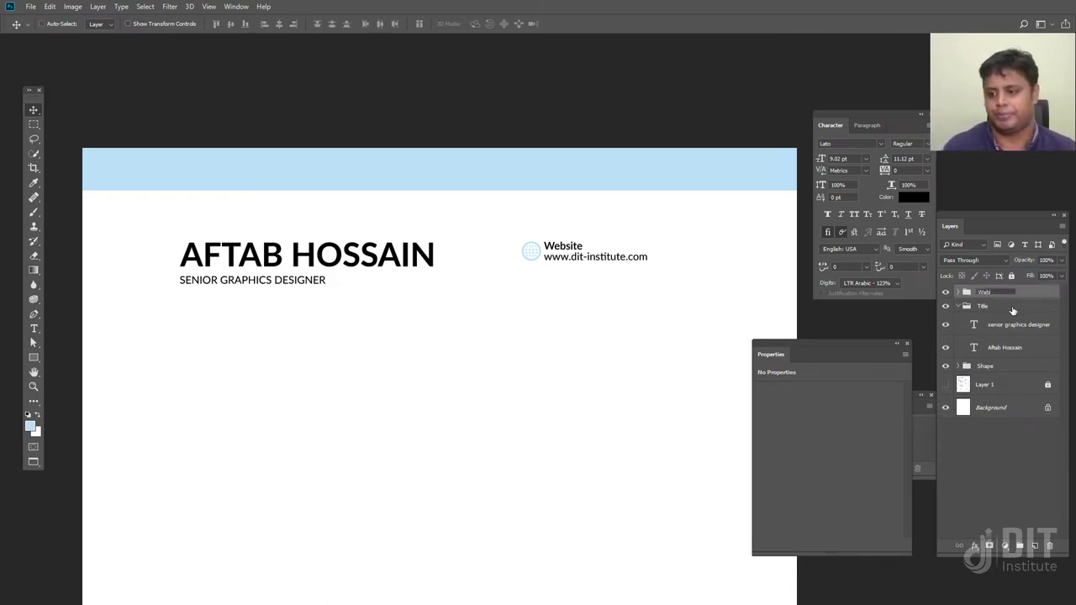
pyautogui.press('Return')
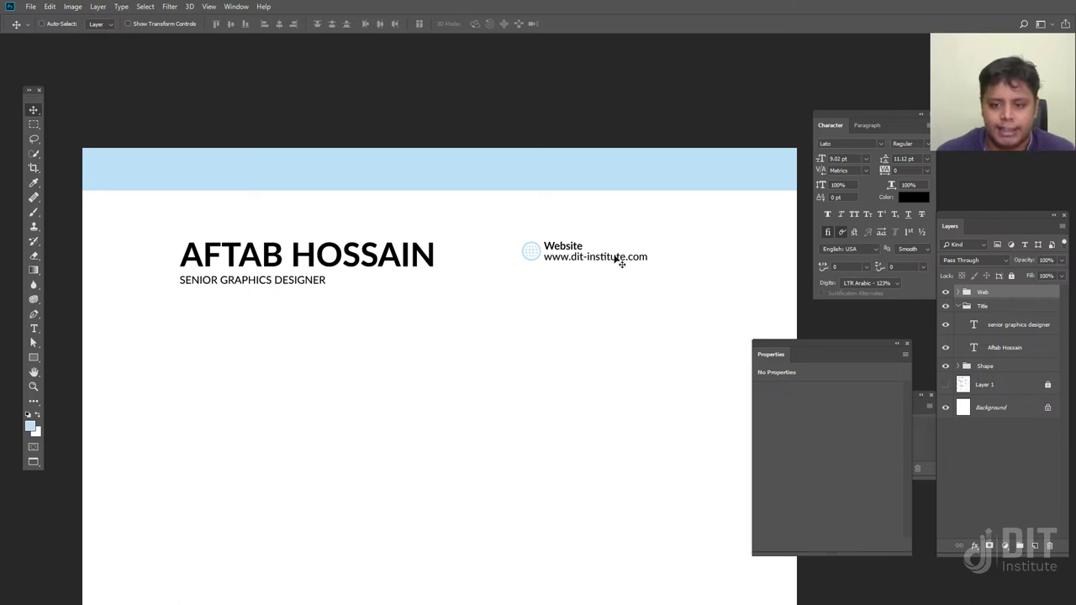
pyautogui.click(947, 385)
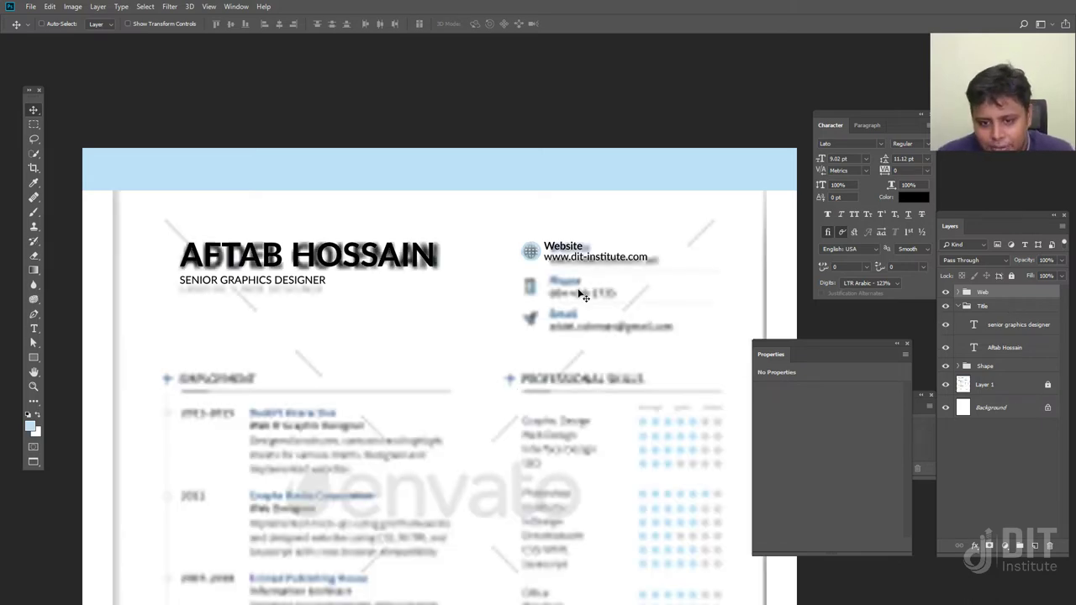
# Duplicate the Website row below itself and change the copy's label to 'Phone'
pyautogui.moveTo(596, 260); pyautogui.dragTo(595, 296)
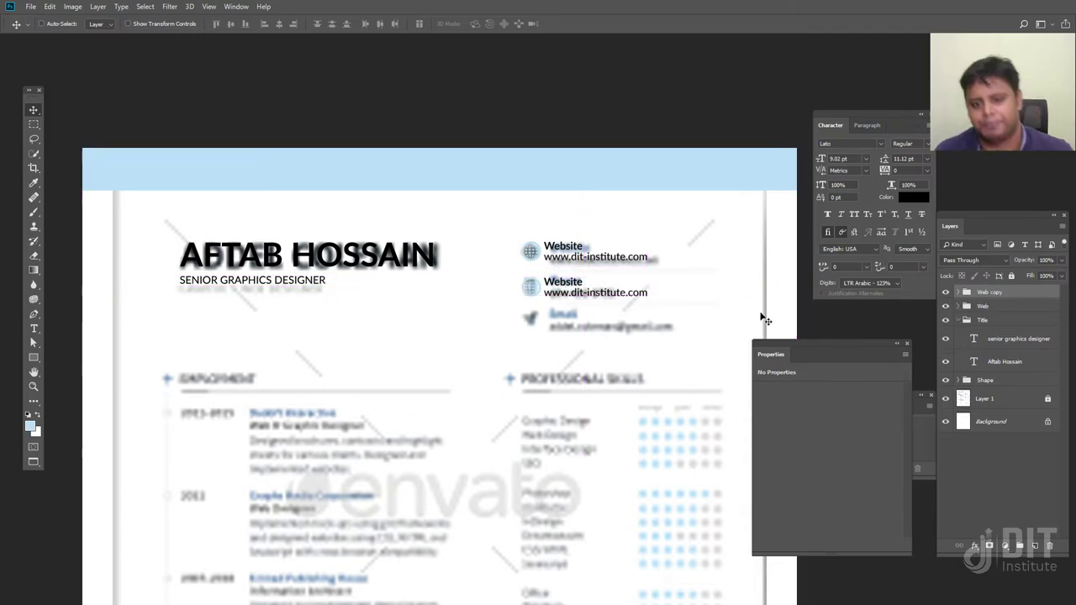
pyautogui.scroll(5, 607, 305)
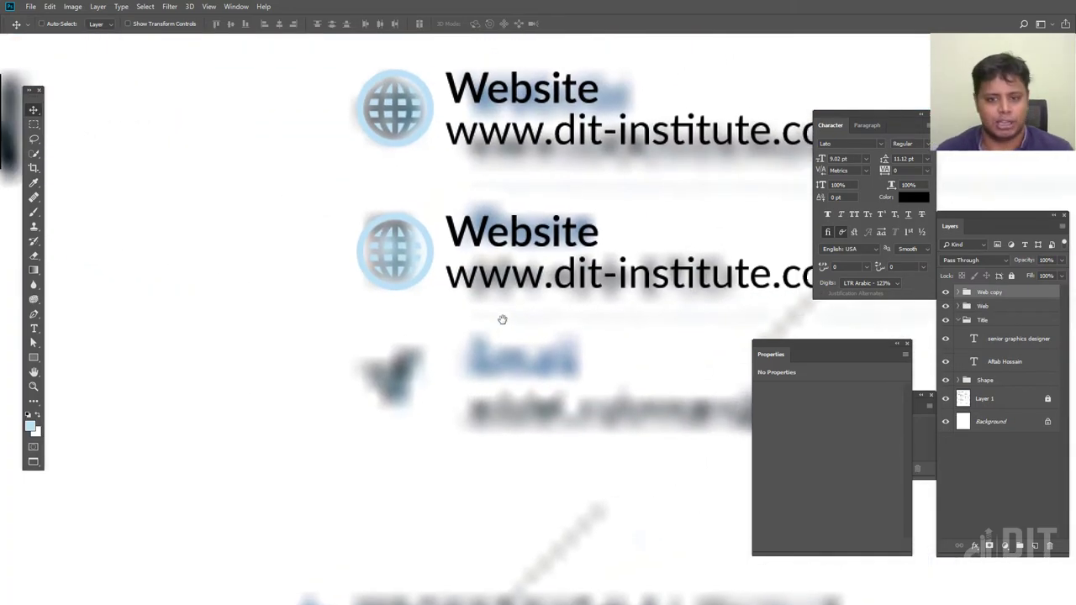
pyautogui.press('t')
pyautogui.moveTo(598, 237); pyautogui.dragTo(363, 244)
pyautogui.write('Phone')
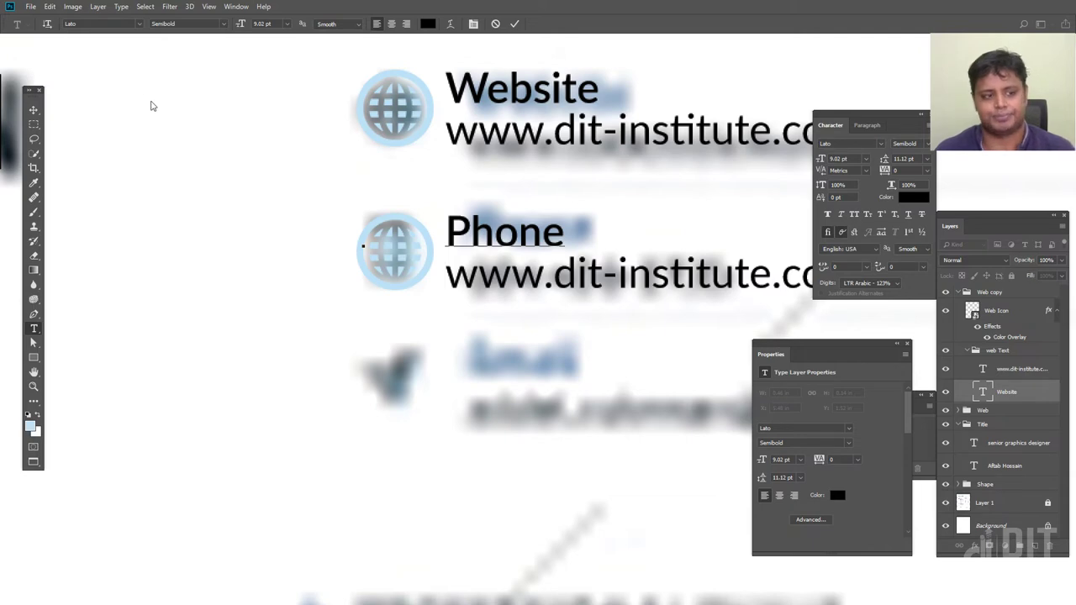
pyautogui.click(34, 110)
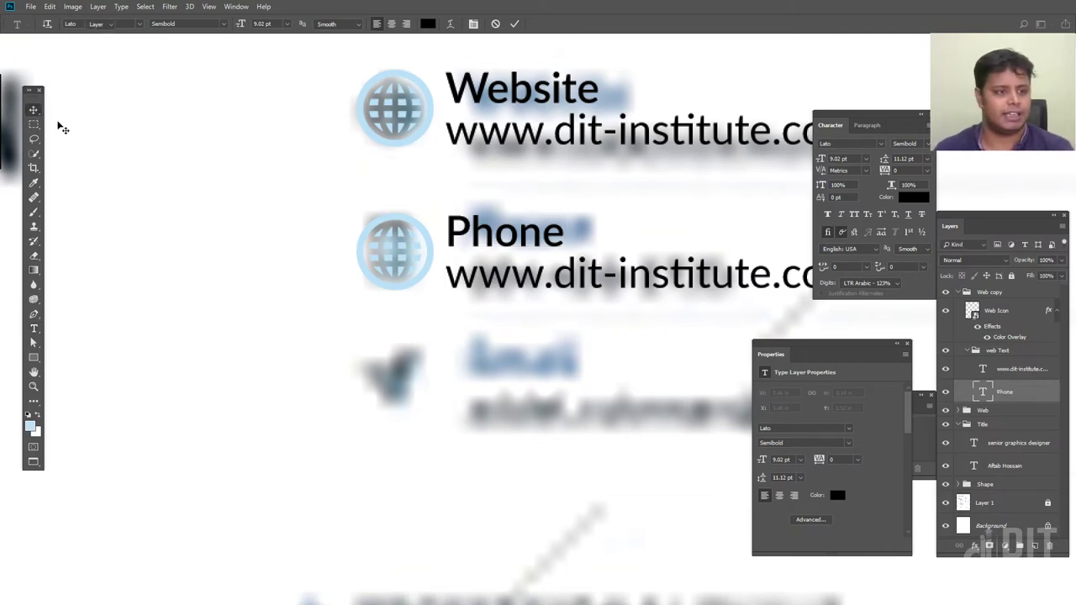
pyautogui.hotkey('ctrl', '-')
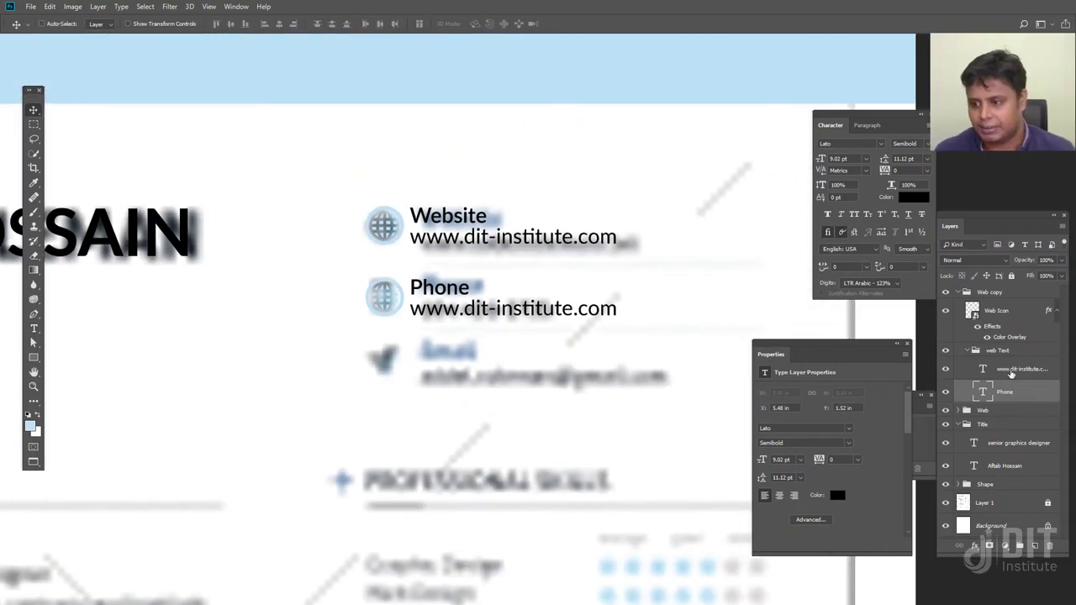
# Replace the copied URL line with the contact's phone number
pyautogui.click(1011, 373)
pyautogui.press('t')
pyautogui.click(373, 306)
pyautogui.hotkey('shift', 'Right')
pyautogui.hotkey('shift', 'End')
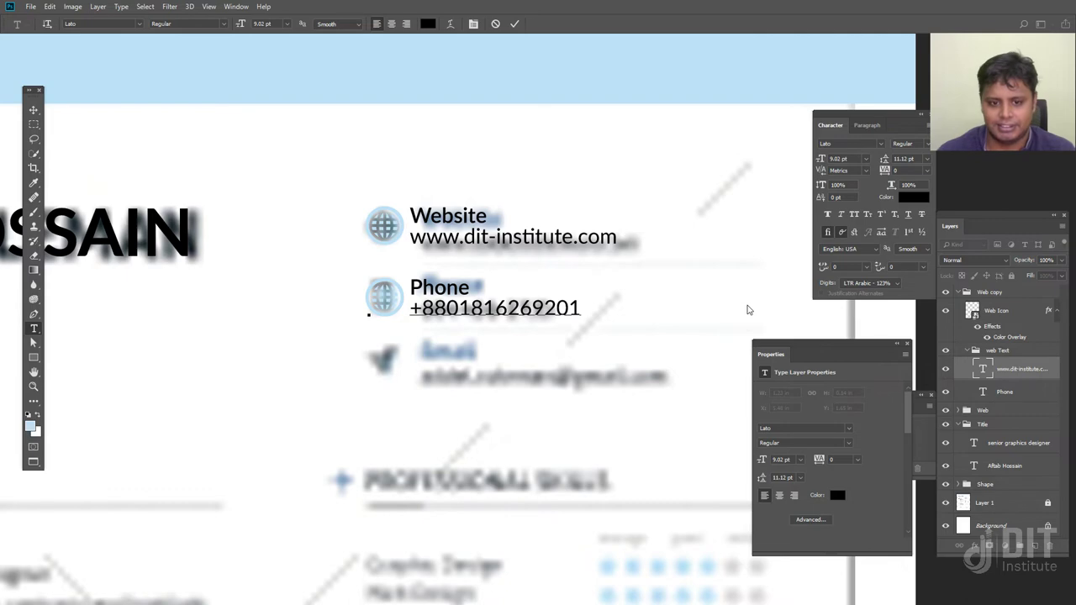
pyautogui.click(33, 110)
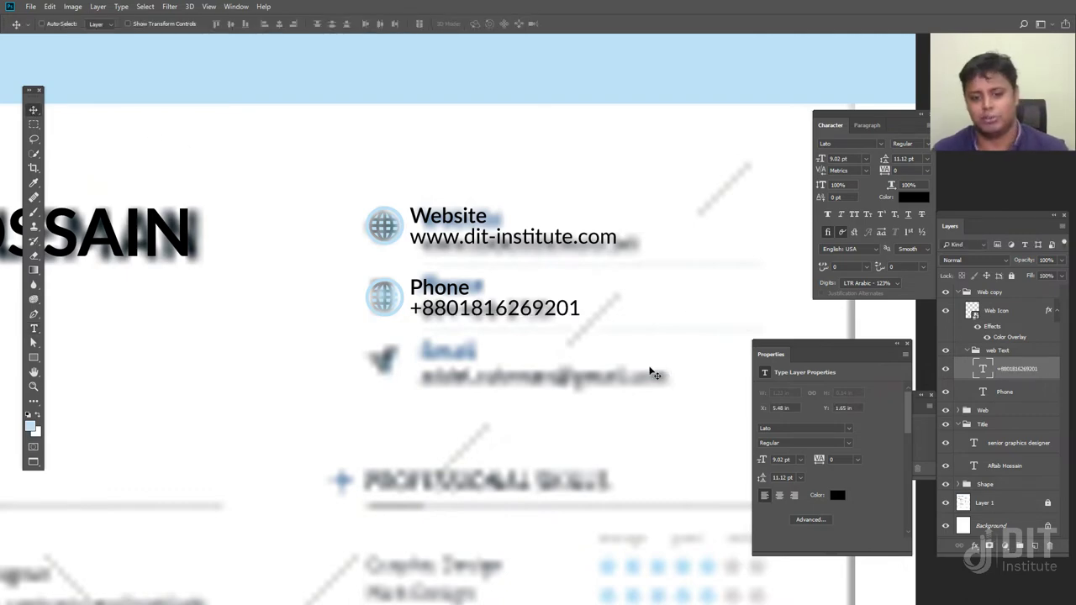
pyautogui.hotkey('ctrl', '-')
pyautogui.scroll(2, 588, 361)
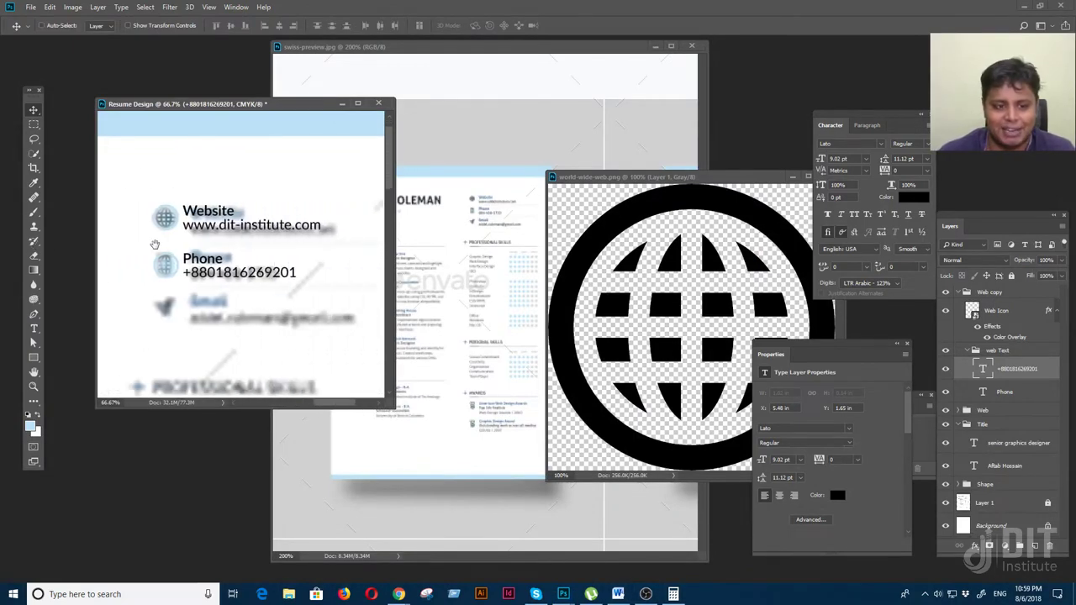
# Search Flaticon for phone icons, correcting the misspelled query
pyautogui.moveTo(398, 594)
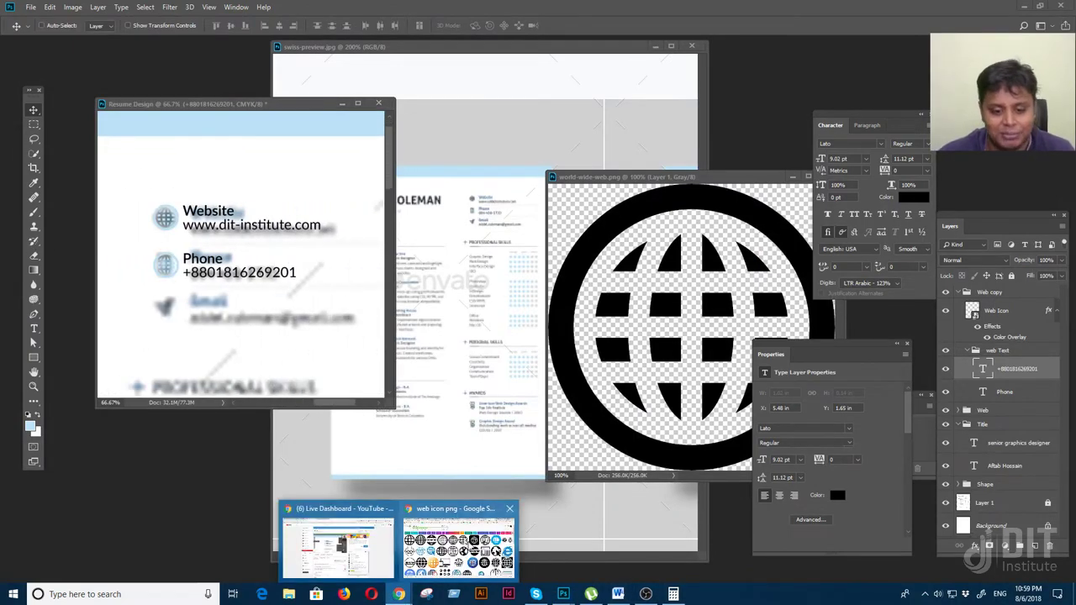
pyautogui.click(469, 546)
pyautogui.click(906, 8)
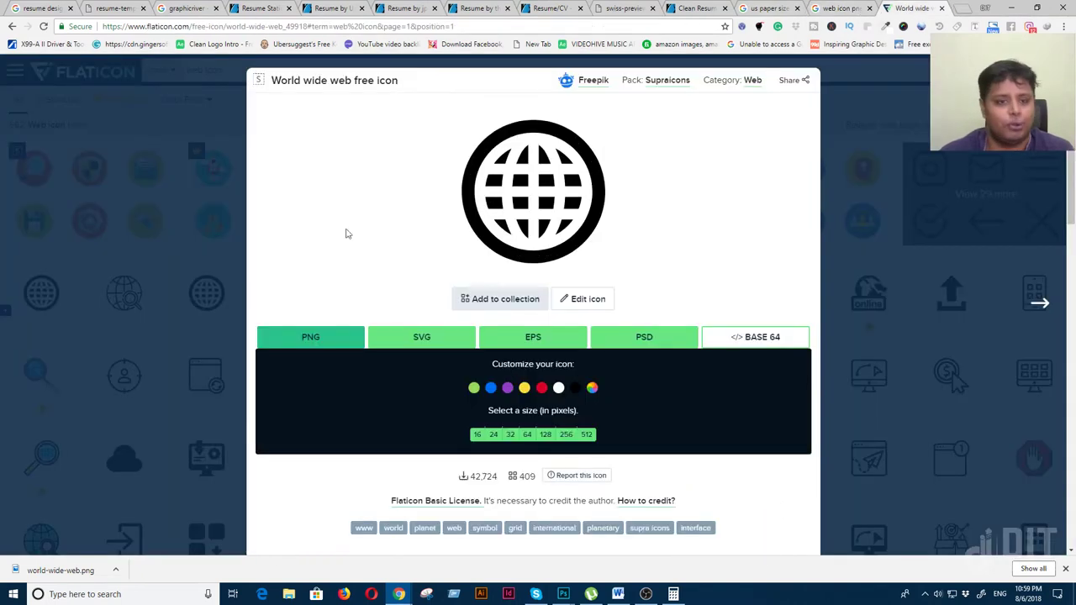
pyautogui.press('Escape')
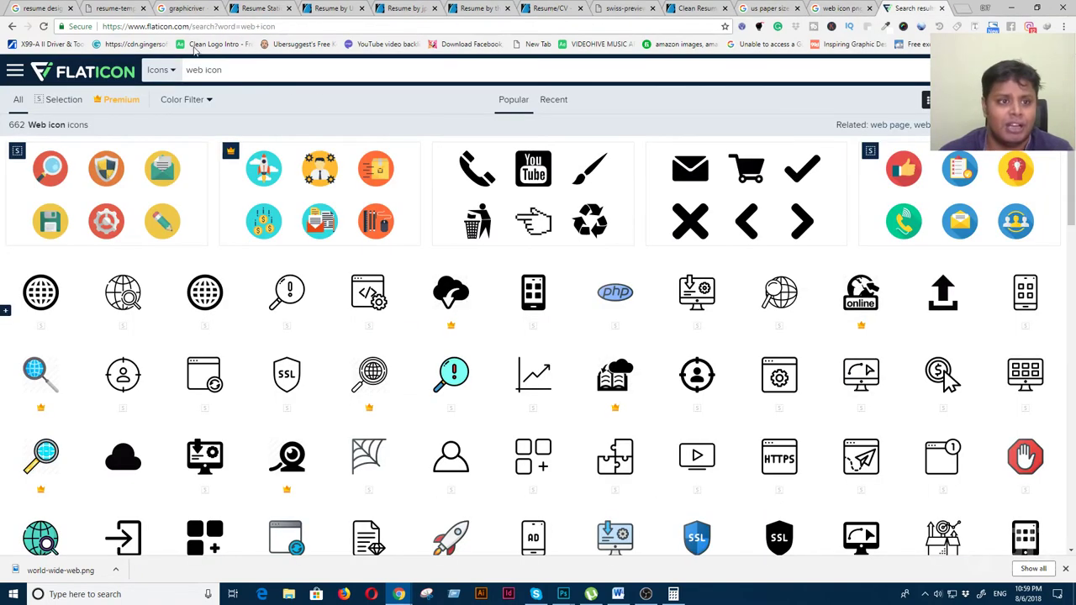
pyautogui.tripleClick(257, 67)
pyautogui.write('phon')
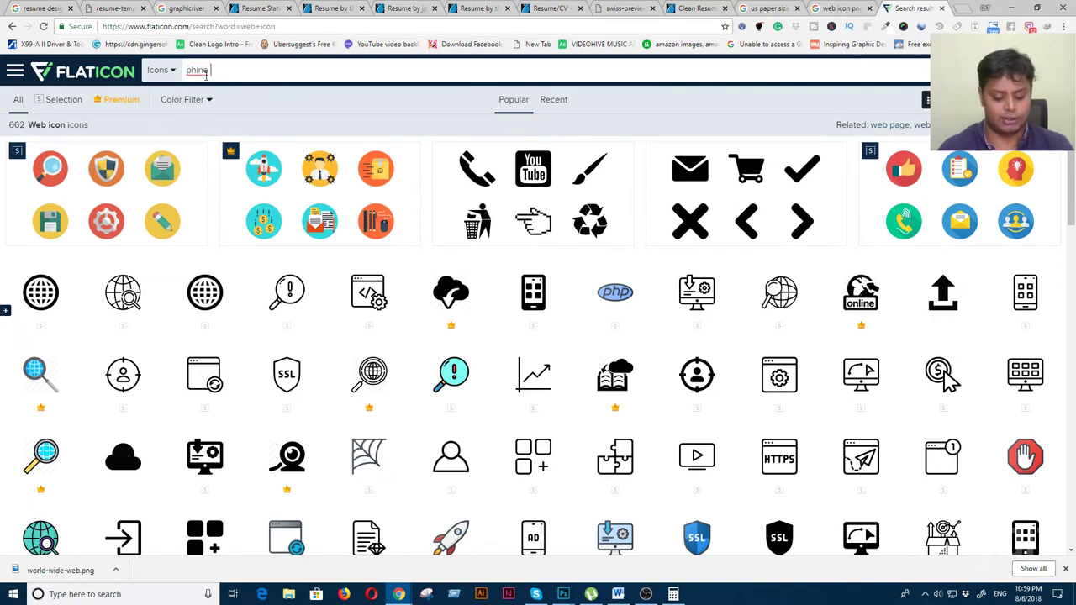
pyautogui.press('Return')
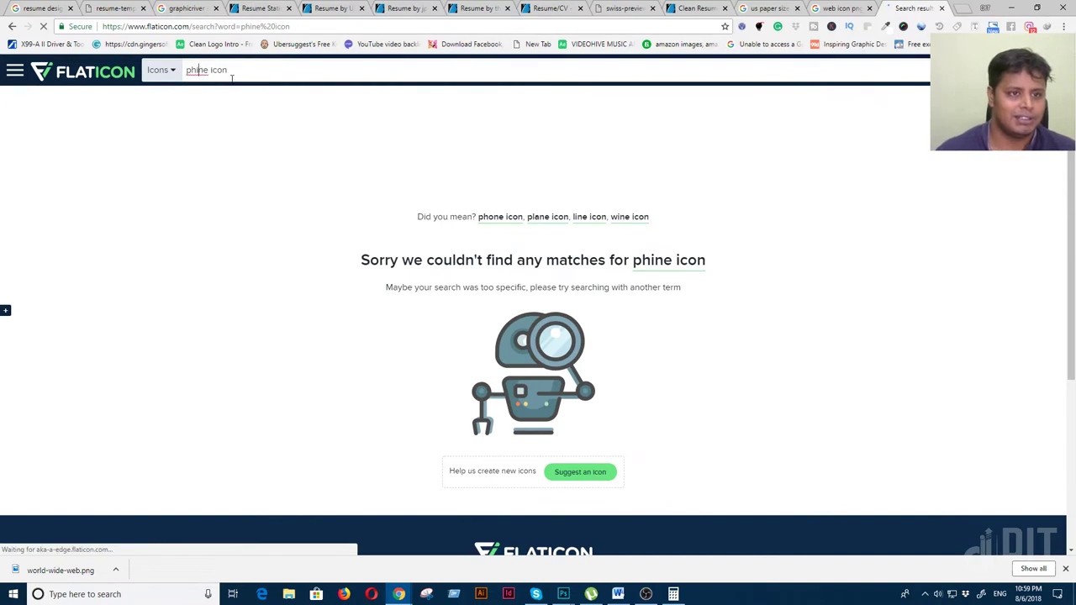
pyautogui.click(231, 74)
pyautogui.press('Left')
pyautogui.press('Left')
pyautogui.press('Left')
pyautogui.press('Left')
pyautogui.press('Left')
pyautogui.press('Left')
pyautogui.press('Left')
pyautogui.press('BackSpace')
pyautogui.write('o')
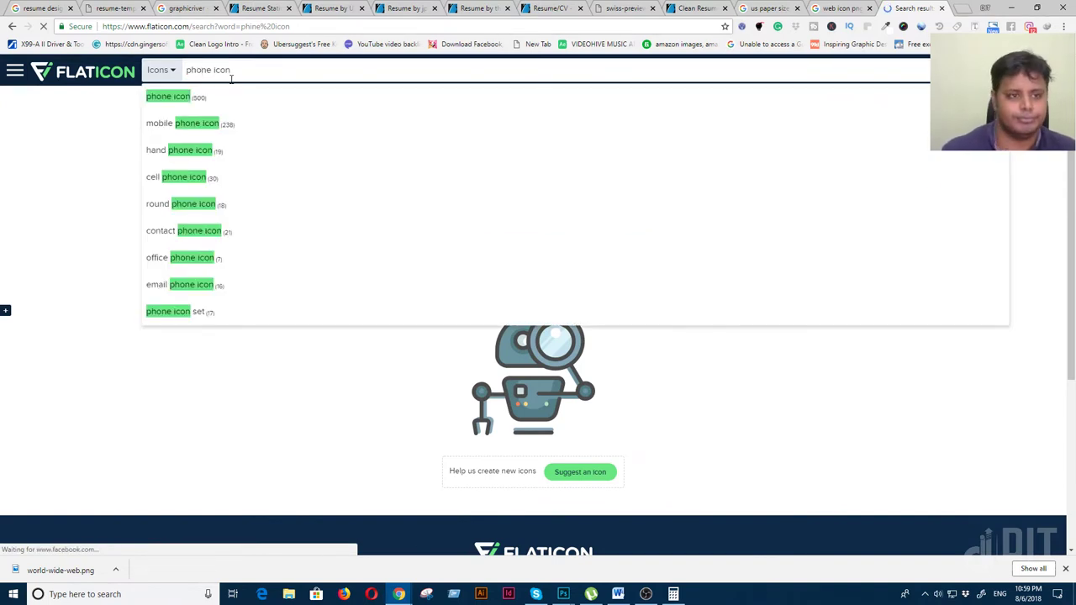
pyautogui.click(199, 99)
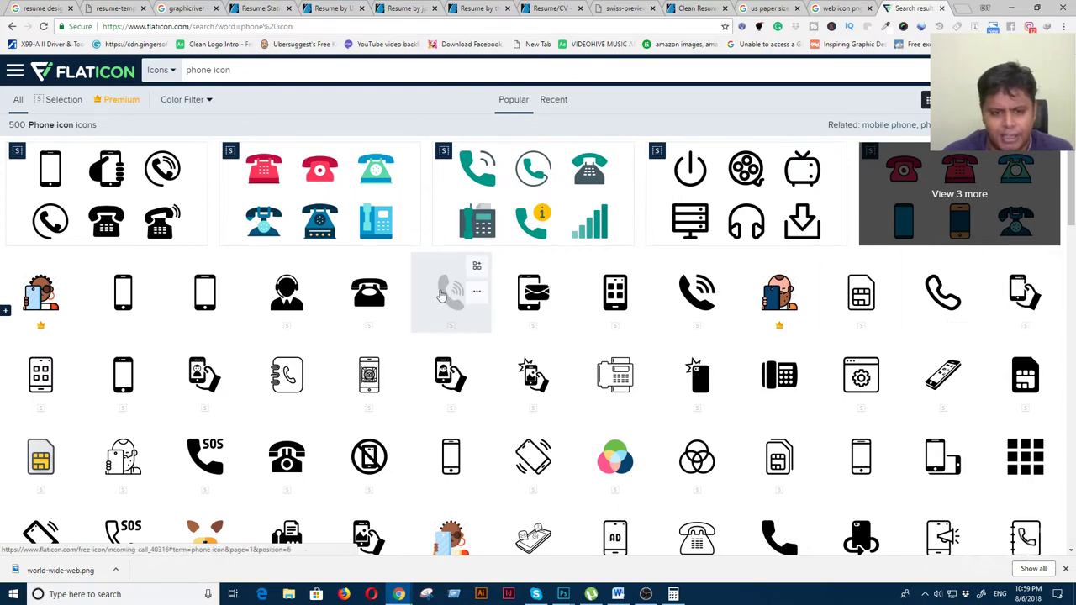
# Download the incoming call icon as a 512 px PNG, incoming-call.png, into the Icon folder
pyautogui.click(437, 300)
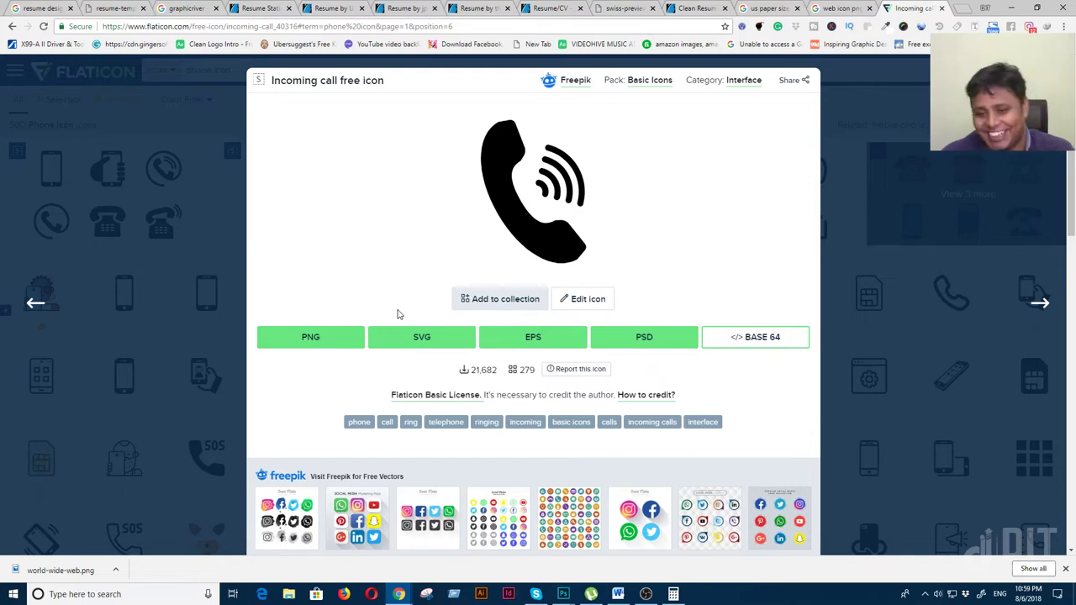
pyautogui.click(320, 336)
pyautogui.click(586, 434)
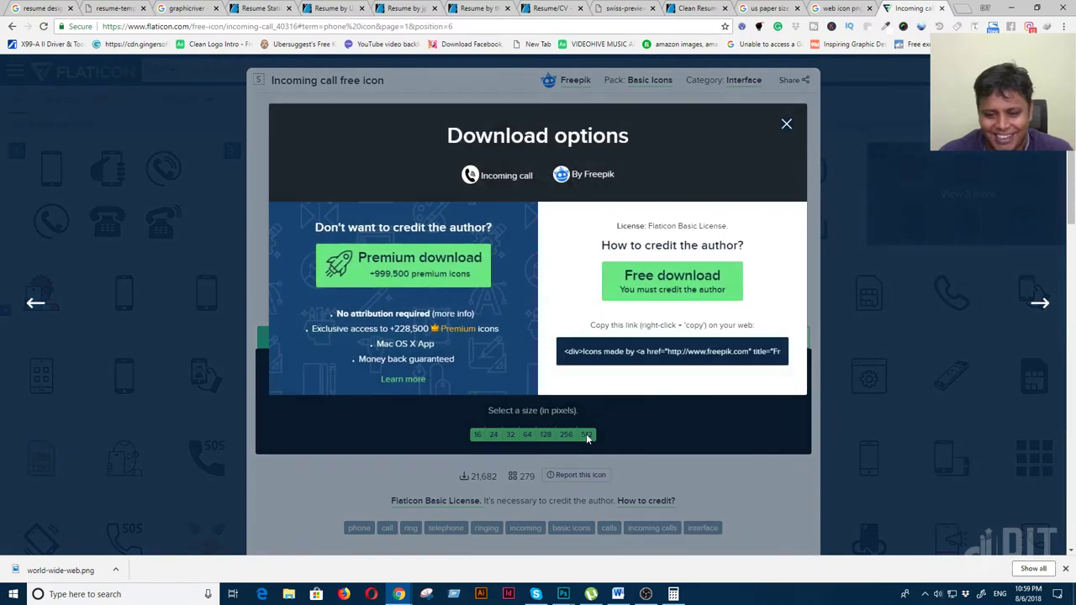
pyautogui.click(671, 280)
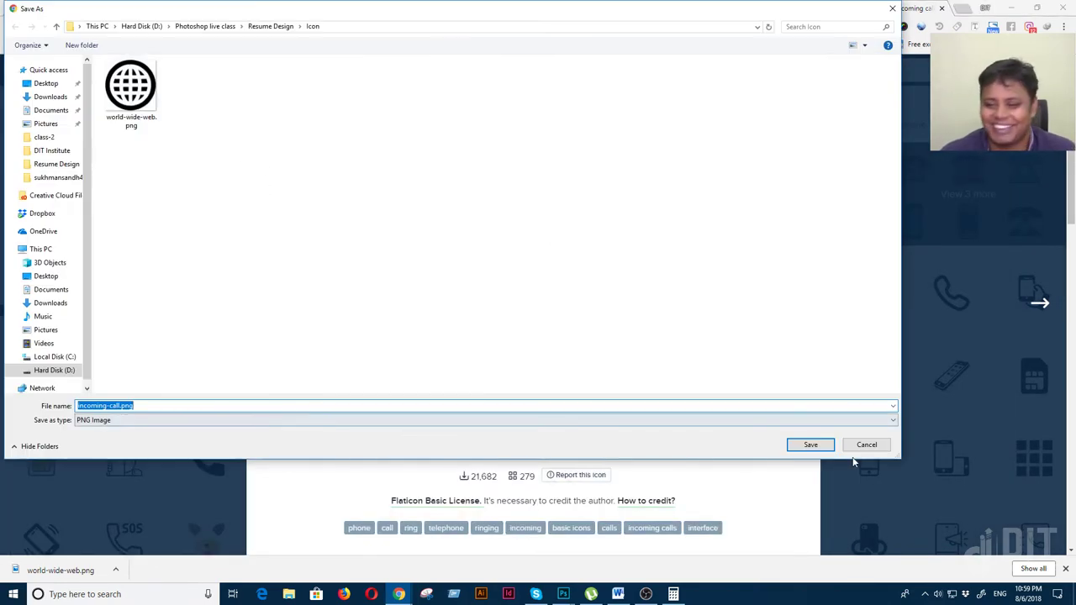
pyautogui.click(814, 450)
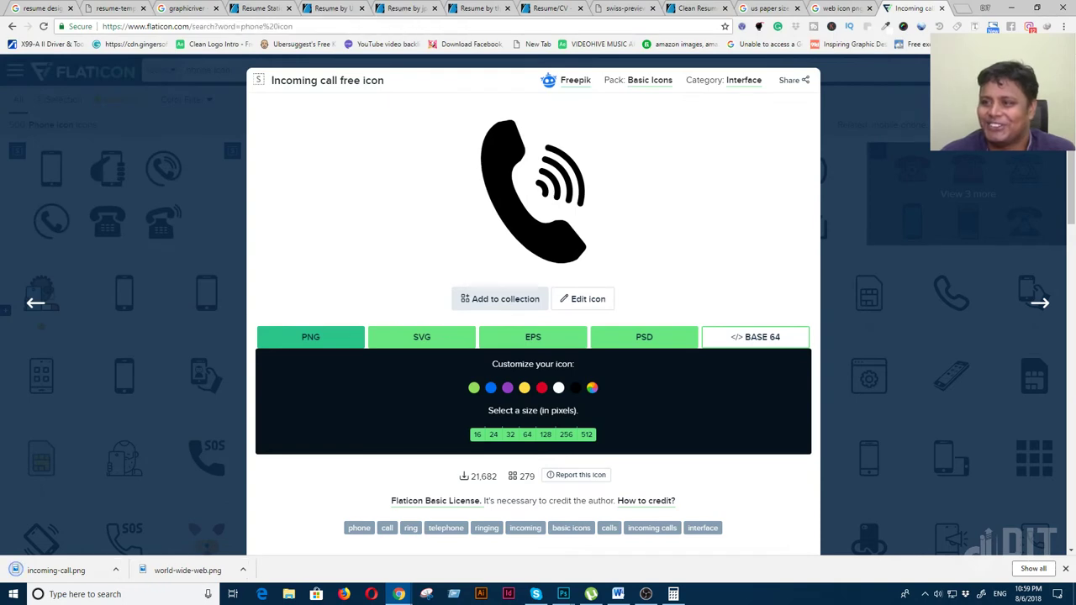
pyautogui.press('Escape')
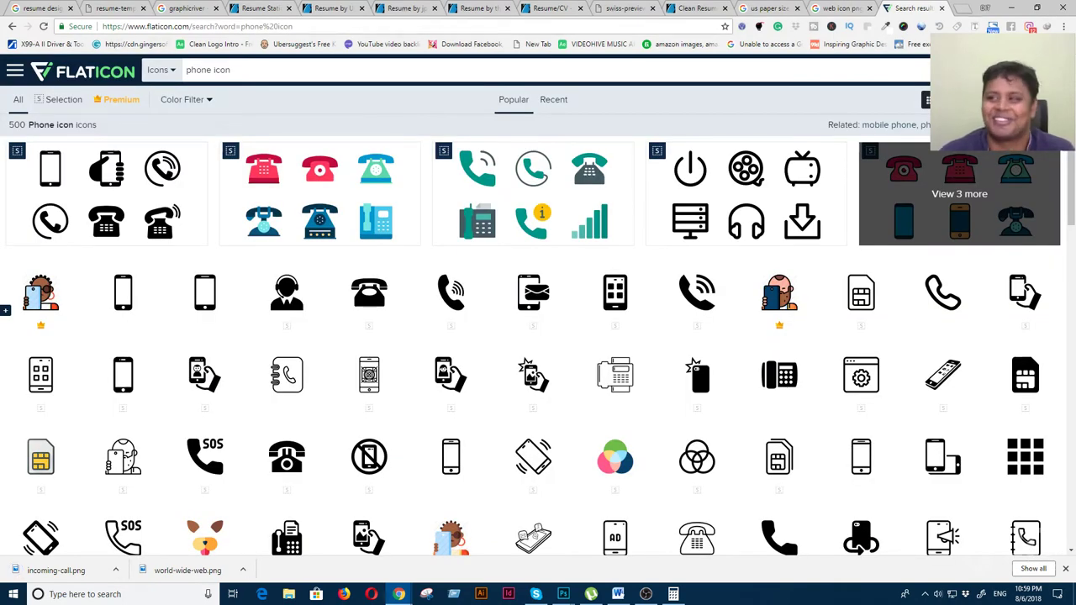
pyautogui.click(1011, 8)
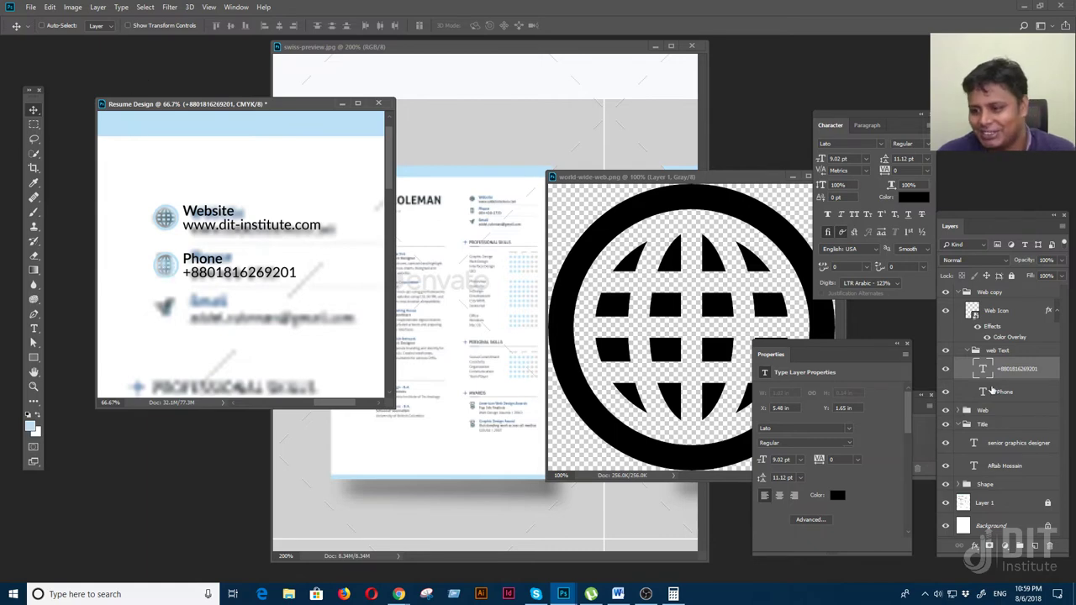
# Rename the copied 'Web copy' group to Phone, keeping its Web Icon layer
pyautogui.click(994, 310)
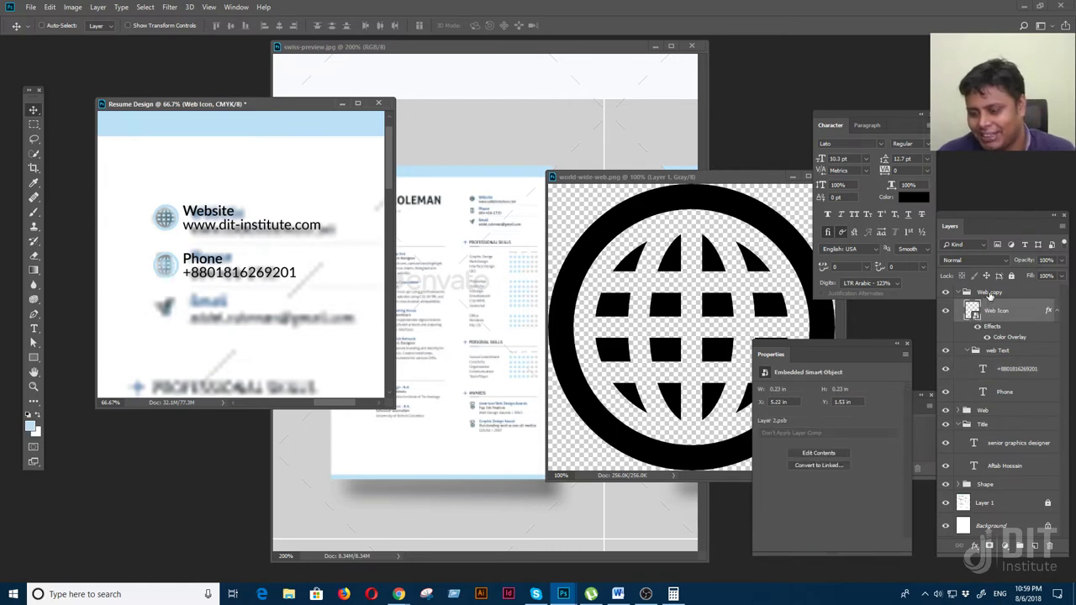
pyautogui.doubleClick(989, 293)
pyautogui.write('Phone')
pyautogui.press('Return')
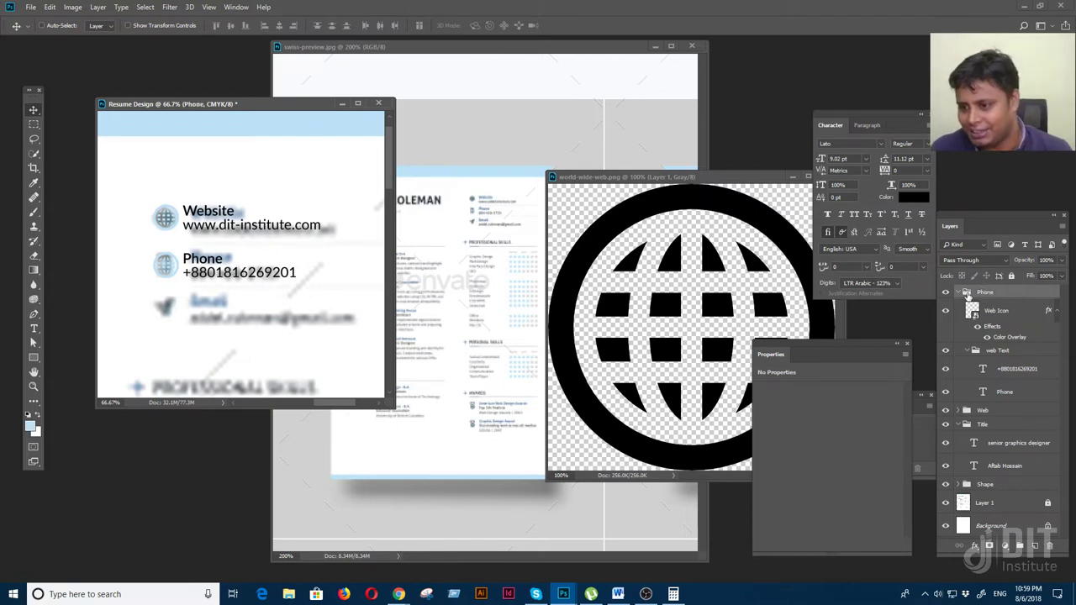
pyautogui.click(963, 292)
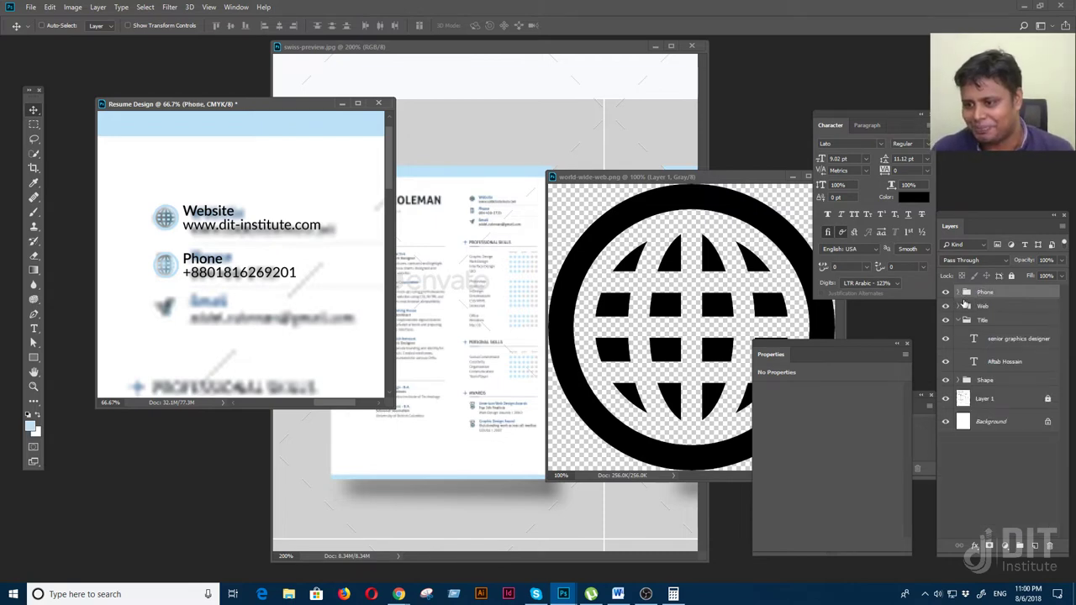
pyautogui.click(959, 293)
pyautogui.click(996, 311)
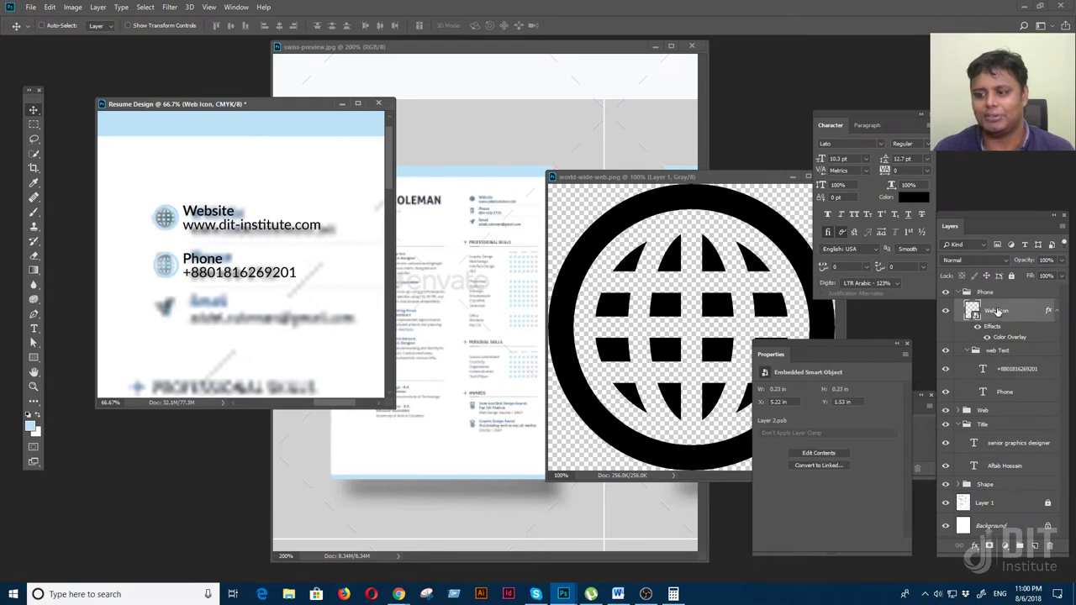
pyautogui.press('Delete')
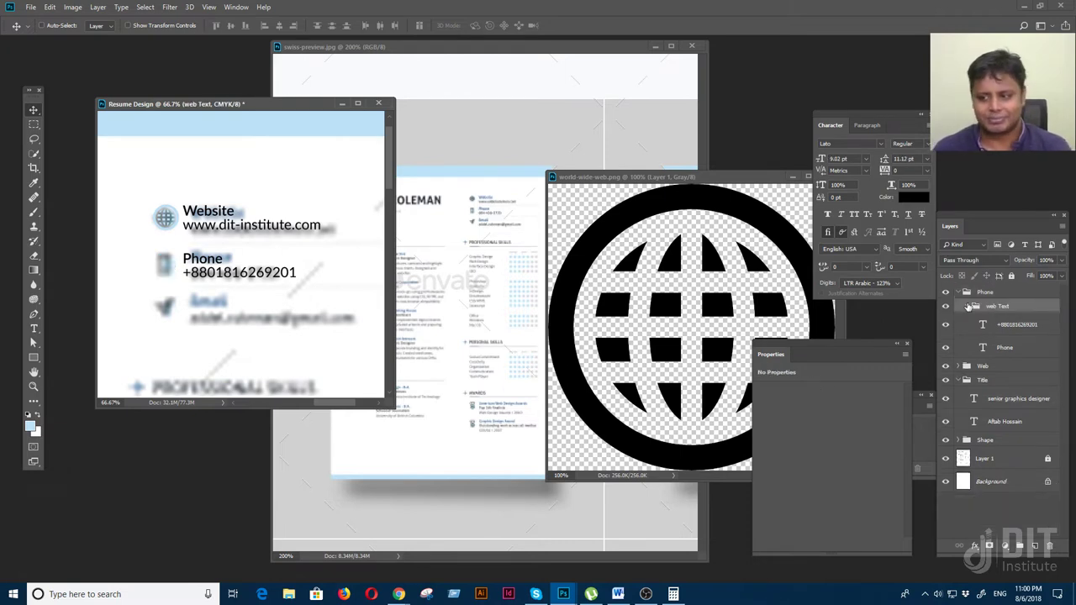
pyautogui.hotkey('ctrl', 'z')
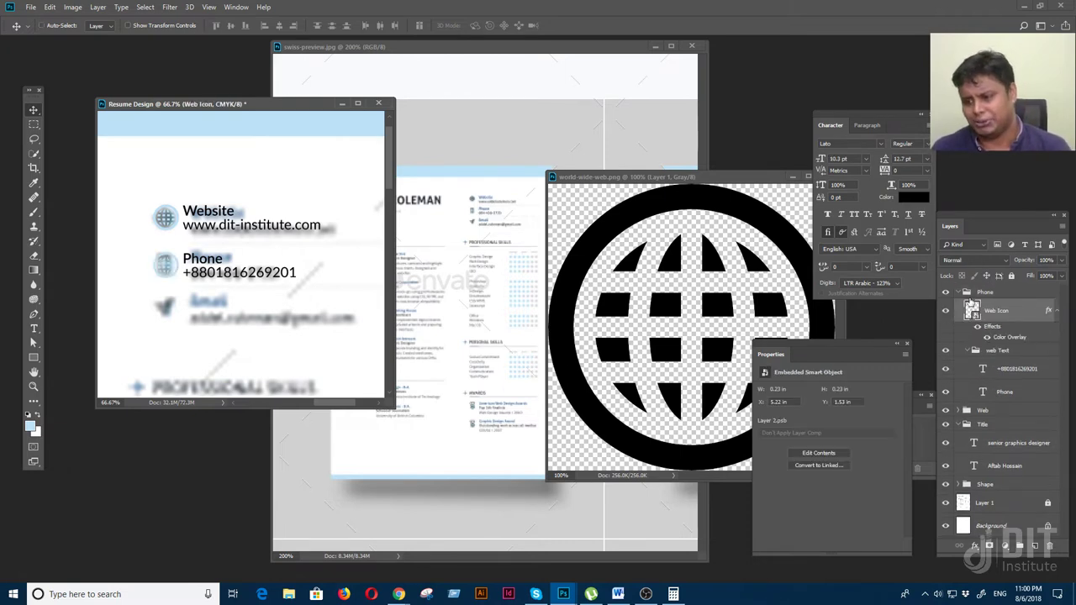
# Open incoming-call.png, drag it into Resume Design, and convert it to a smart object
pyautogui.click(30, 7)
pyautogui.click(50, 27)
pyautogui.click(131, 88)
pyautogui.click(689, 457)
pyautogui.moveTo(292, 118); pyautogui.dragTo(576, 178)
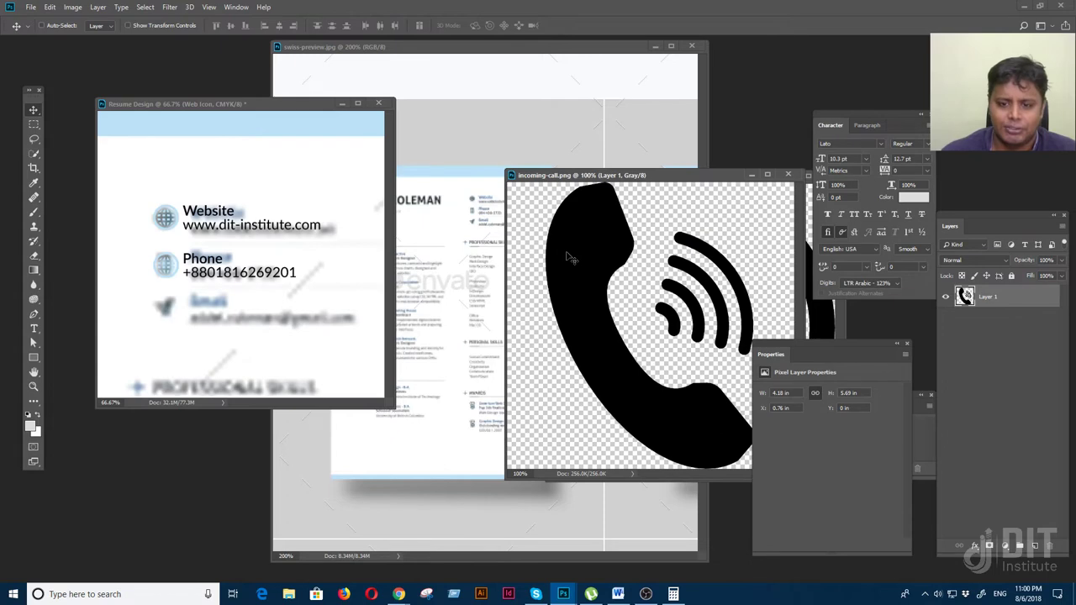
pyautogui.click(217, 280)
pyautogui.moveTo(575, 303); pyautogui.dragTo(634, 302)
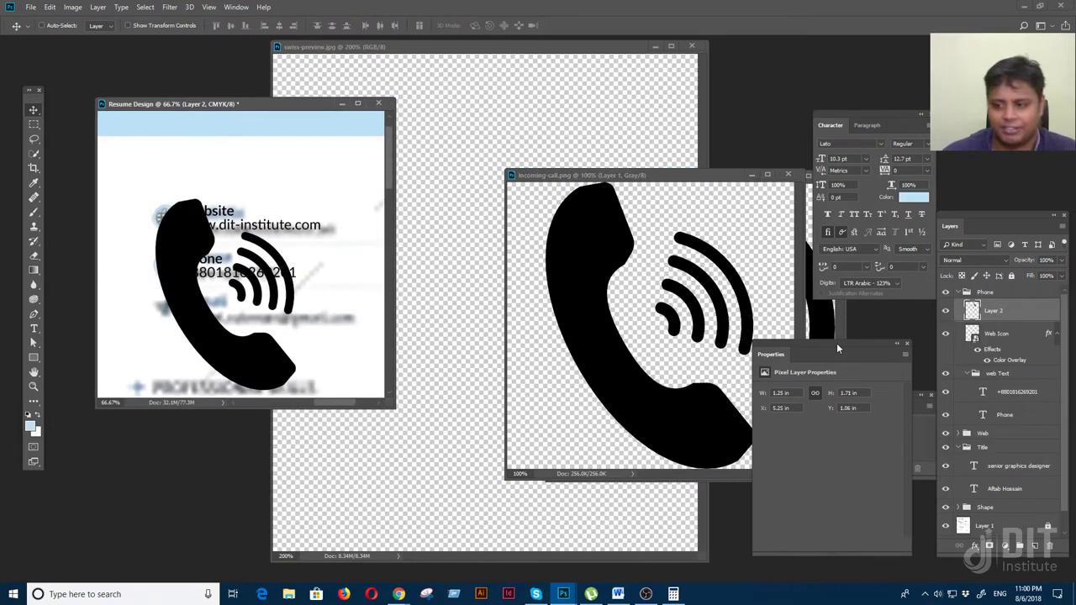
pyautogui.rightClick(1008, 315)
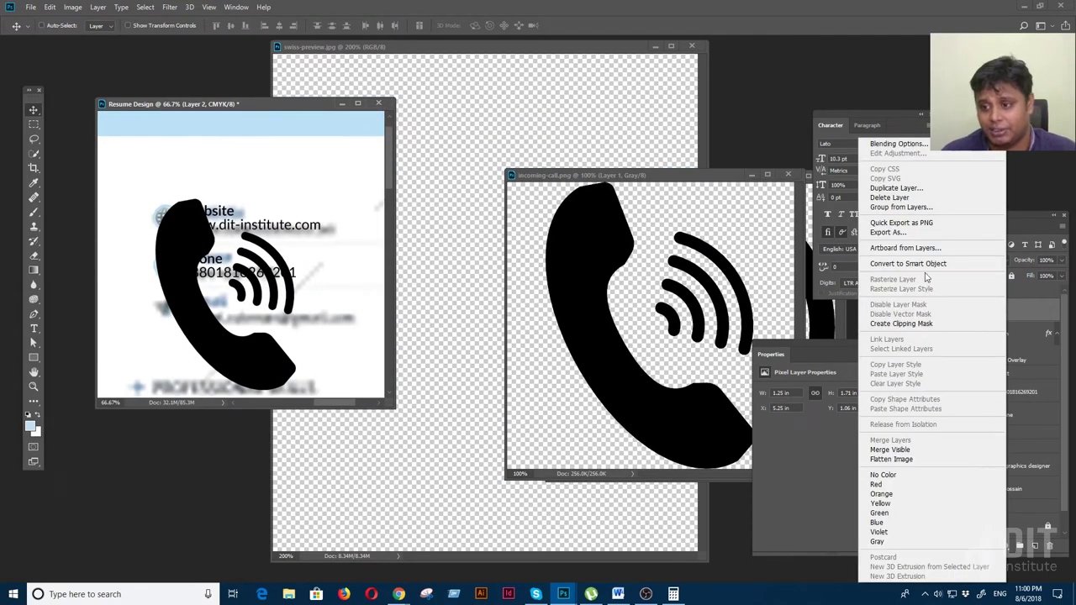
pyautogui.click(975, 263)
pyautogui.doubleClick(993, 312)
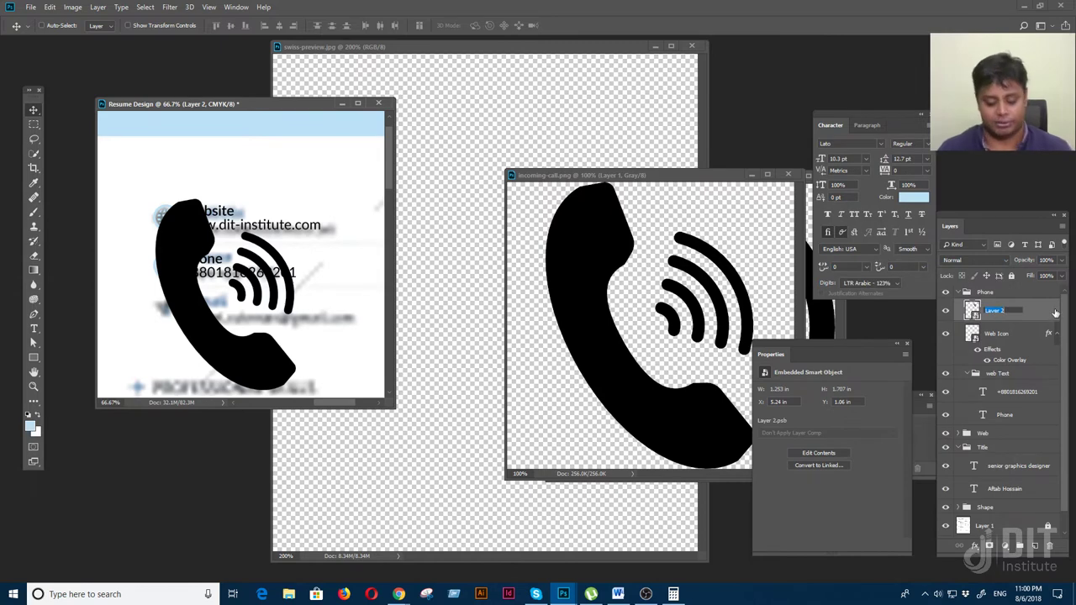
# Name the phone icon layer Phone and scale the icon down
pyautogui.press('Return')
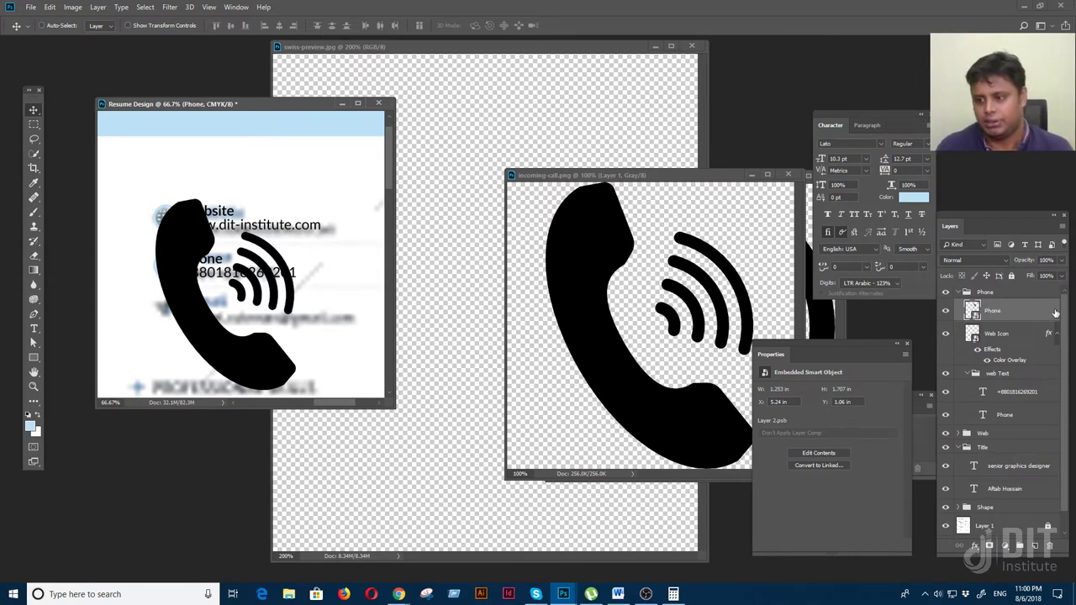
pyautogui.hotkey('ctrl', '-')
pyautogui.hotkey('ctrl', '-')
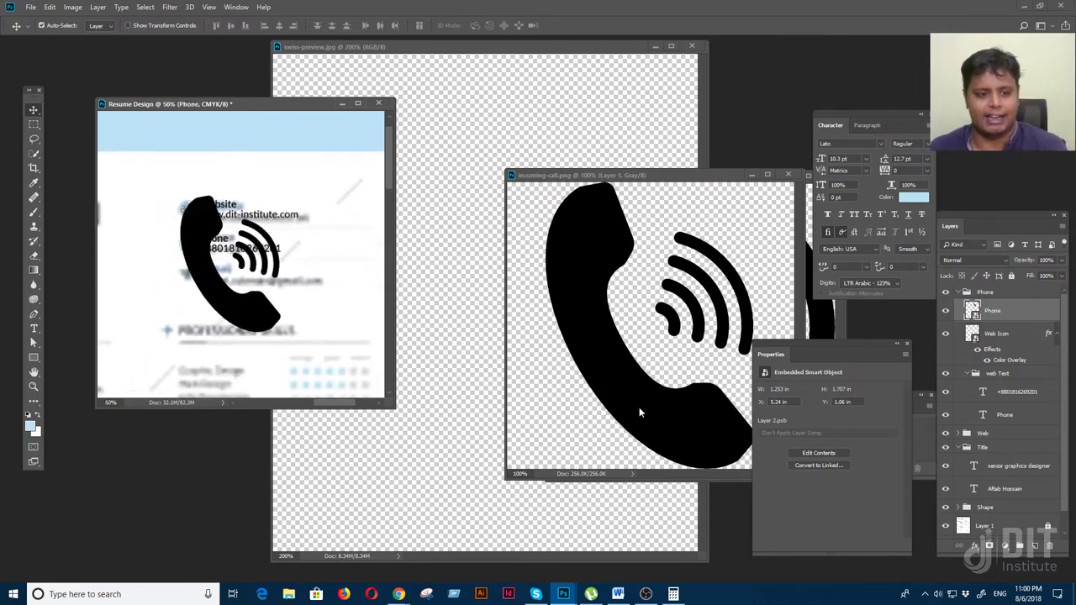
pyautogui.hotkey('ctrl', 't')
pyautogui.moveTo(273, 267); pyautogui.dragTo(220, 192)
pyautogui.press('Return')
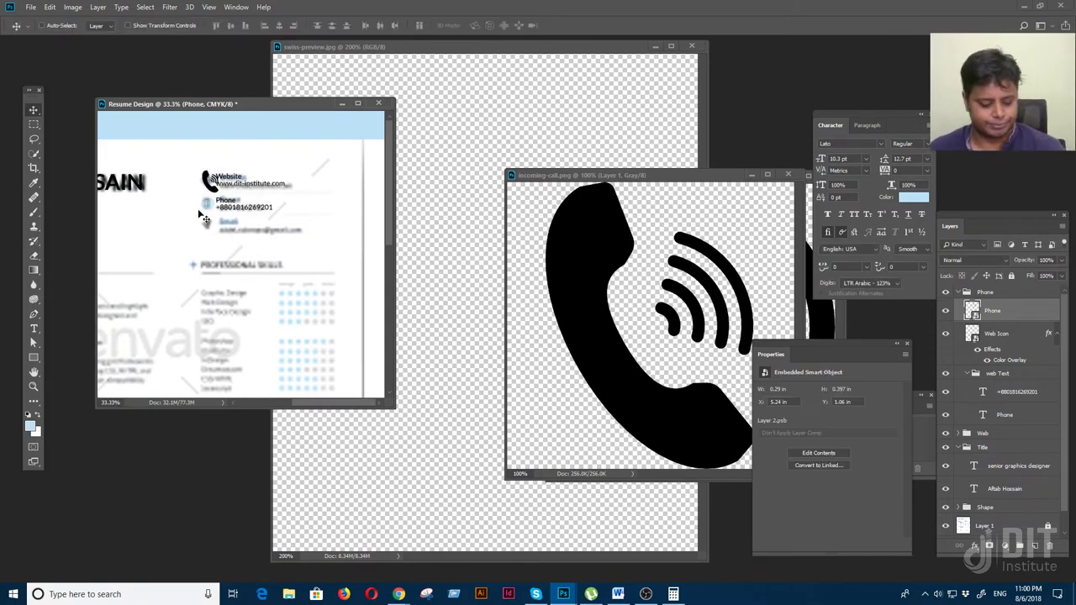
# Fit the phone icon to about 0.163 × 0.223 in beside the Phone label
pyautogui.press('f')
pyautogui.hotkey('ctrl', '+')
pyautogui.hotkey('ctrl', '+')
pyautogui.moveTo(648, 134); pyautogui.dragTo(513, 539)
pyautogui.hotkey('ctrl', '+')
pyautogui.hotkey('ctrl', 't')
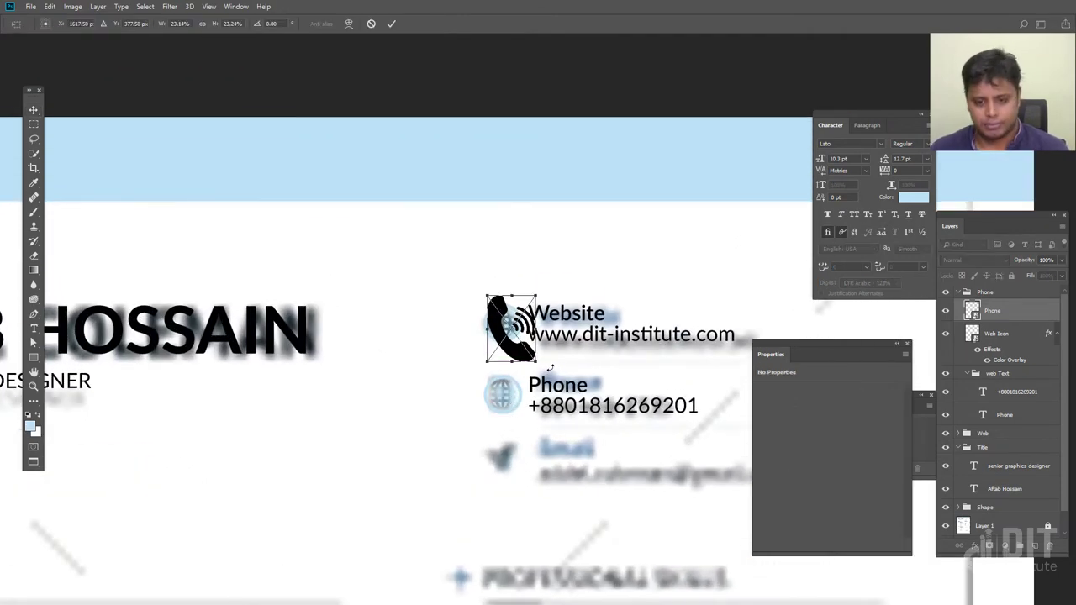
pyautogui.moveTo(537, 361); pyautogui.dragTo(516, 414)
pyautogui.press('Return')
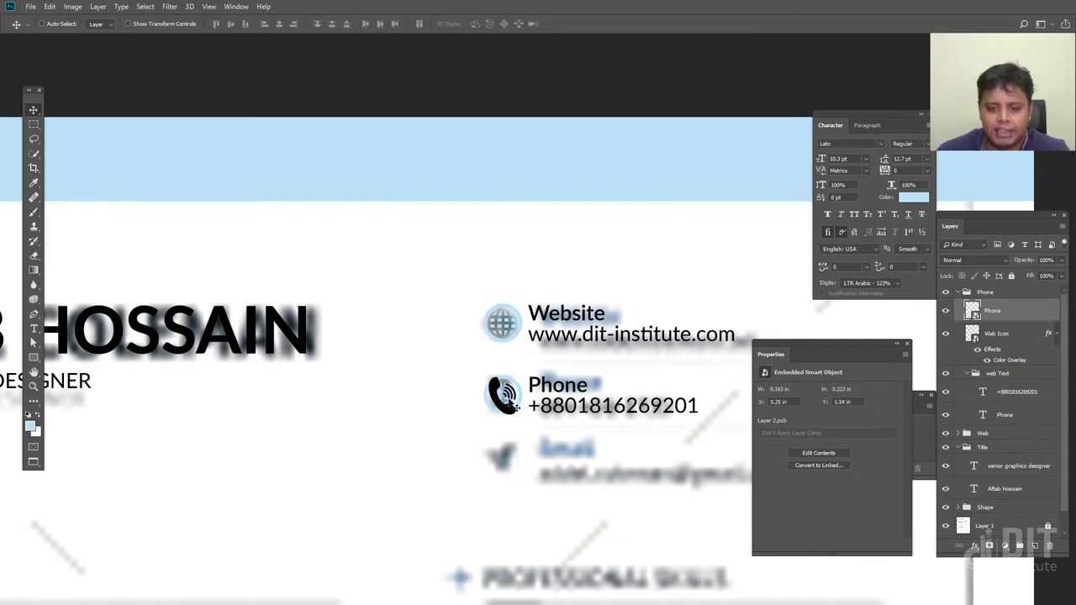
# Copy the globe icon's light-blue layer style and paste it onto the phone icon
pyautogui.click(996, 336)
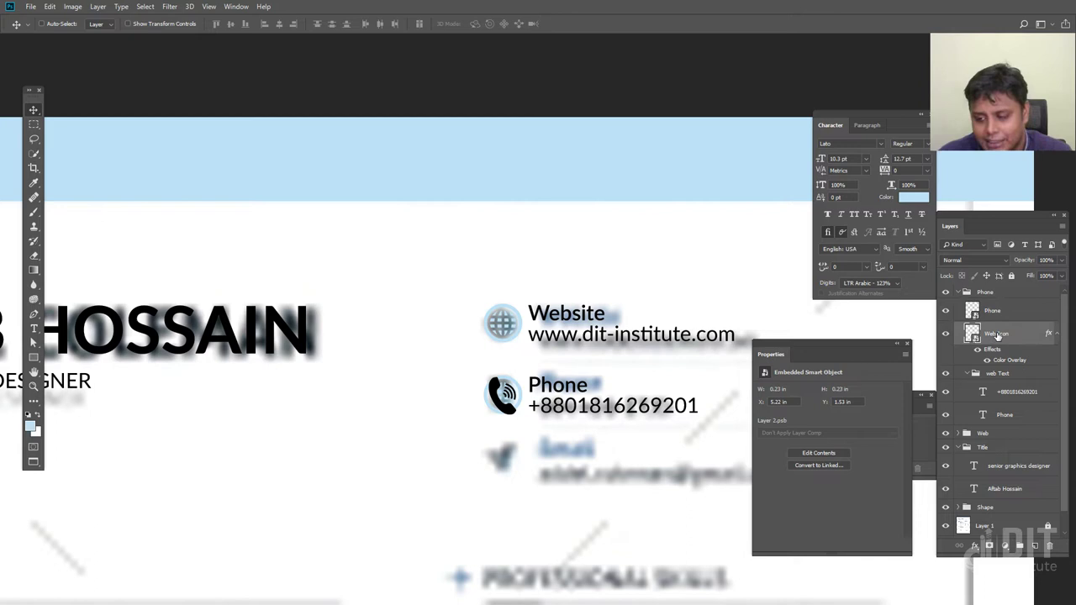
pyautogui.rightClick(996, 334)
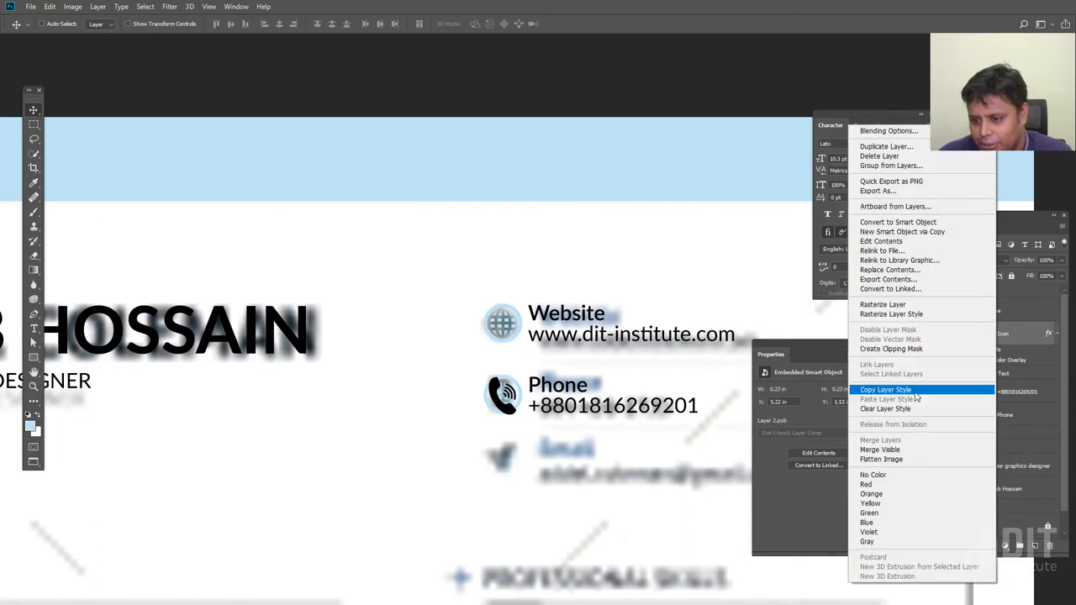
pyautogui.click(914, 391)
pyautogui.rightClick(959, 323)
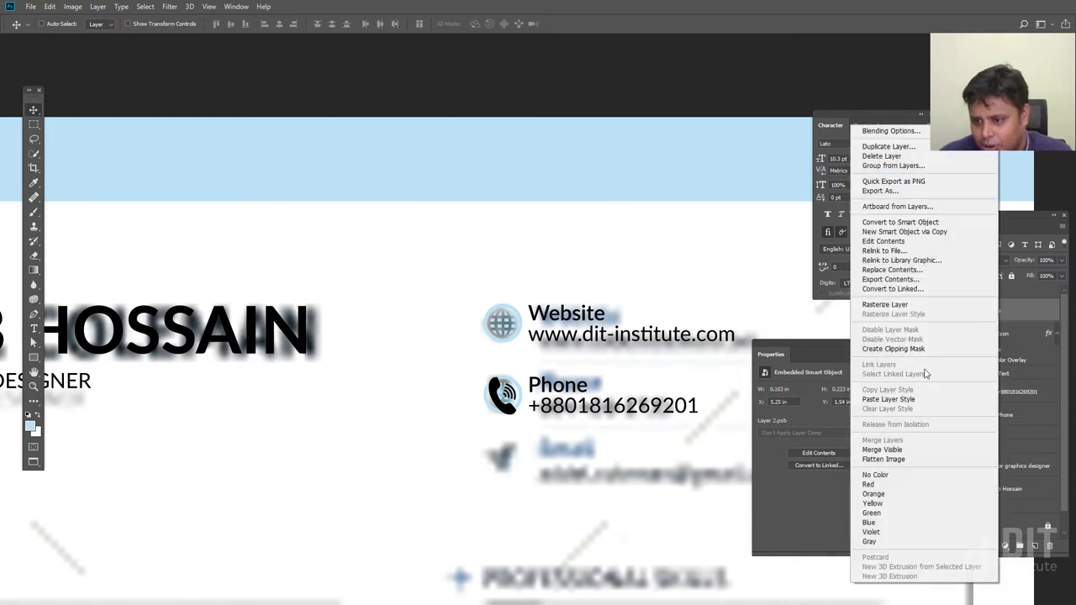
pyautogui.click(923, 399)
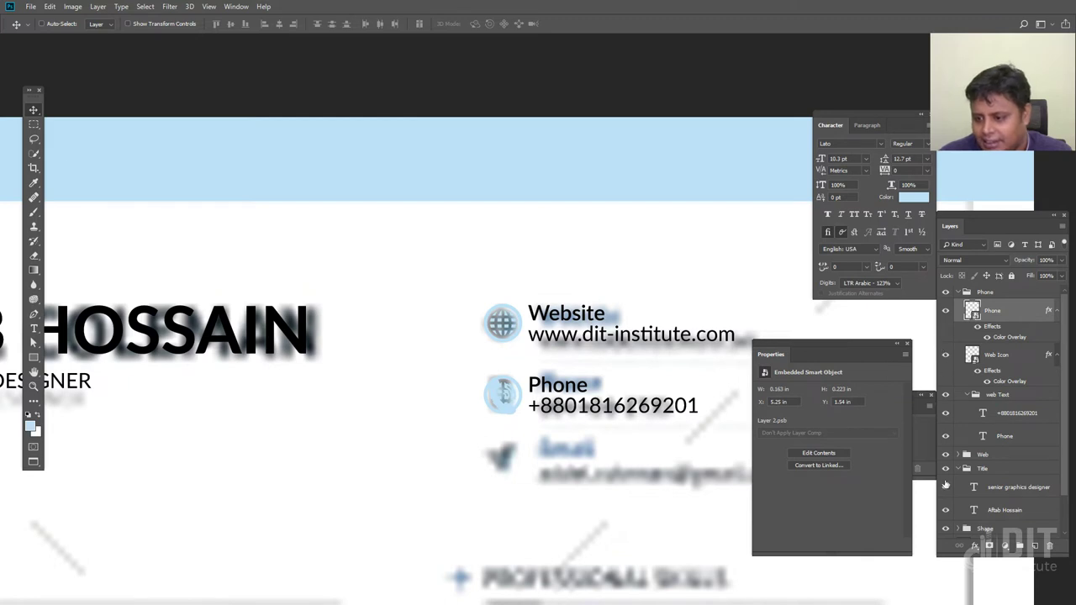
# Delete the leftover globe icon layer and paste the style onto the Phone layer again
pyautogui.click(993, 356)
pyautogui.press('Delete')
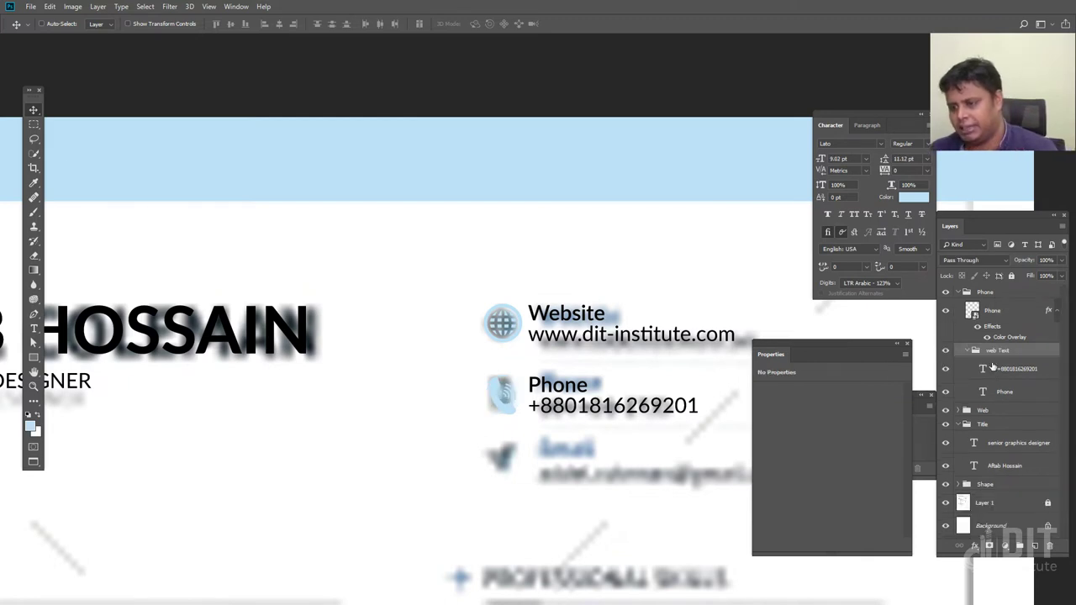
pyautogui.click(968, 350)
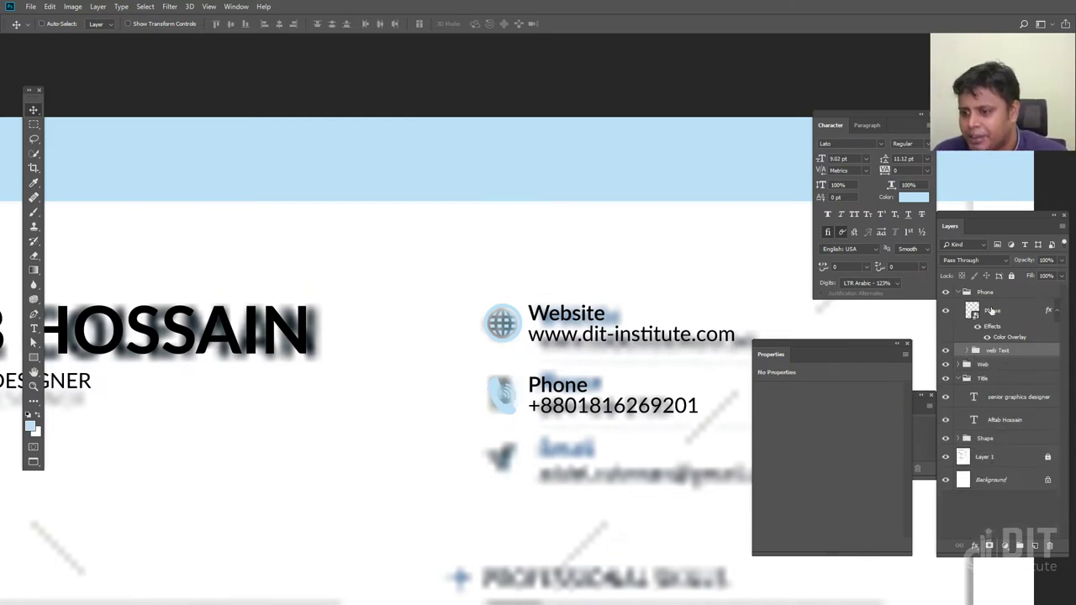
pyautogui.rightClick(995, 313)
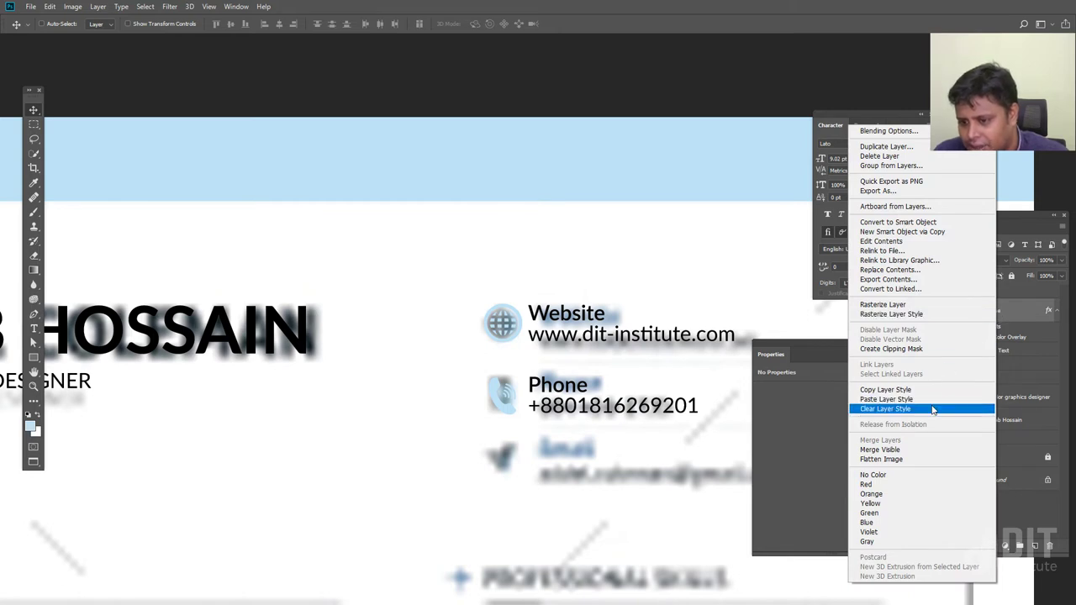
pyautogui.click(1026, 340)
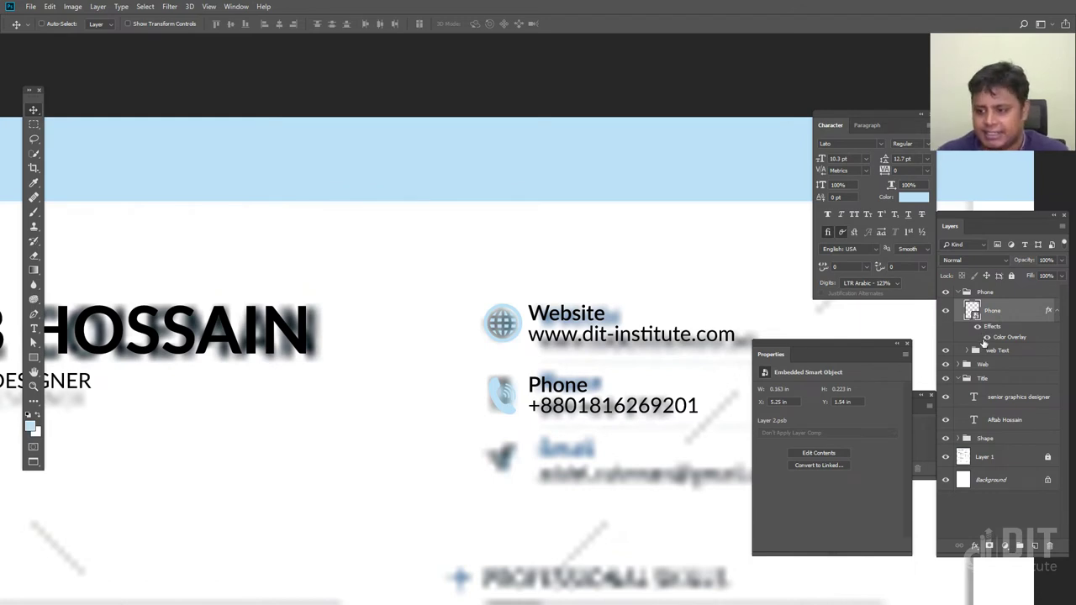
pyautogui.rightClick(979, 314)
pyautogui.click(880, 392)
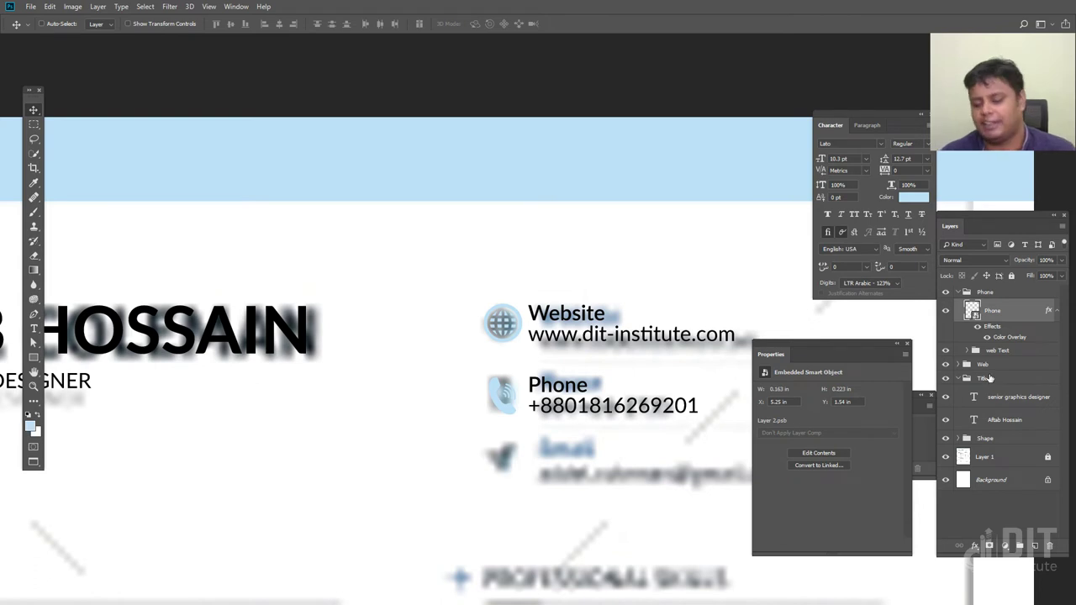
# Collapse the Phone group and hide the reference mockup layer
pyautogui.click(959, 292)
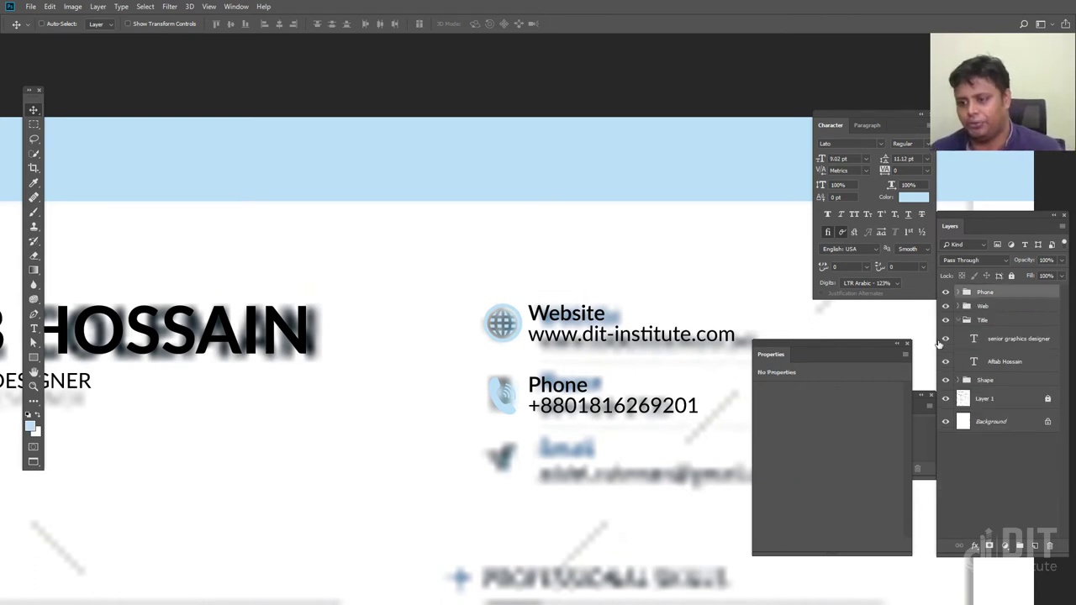
pyautogui.click(945, 399)
pyautogui.hotkey('ctrl', '-')
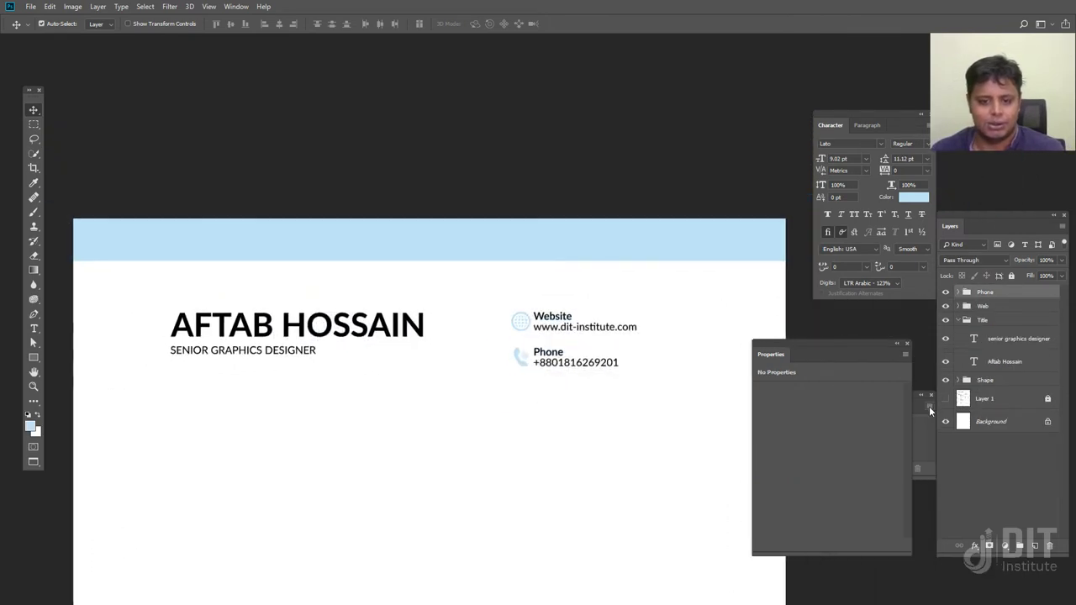
# Show the mockup again and Alt-drag the Phone group down to create 'Phone copy' over Email
pyautogui.hotkey('ctrl', '+')
pyautogui.hotkey('ctrl', '+')
pyautogui.hotkey('ctrl', '+')
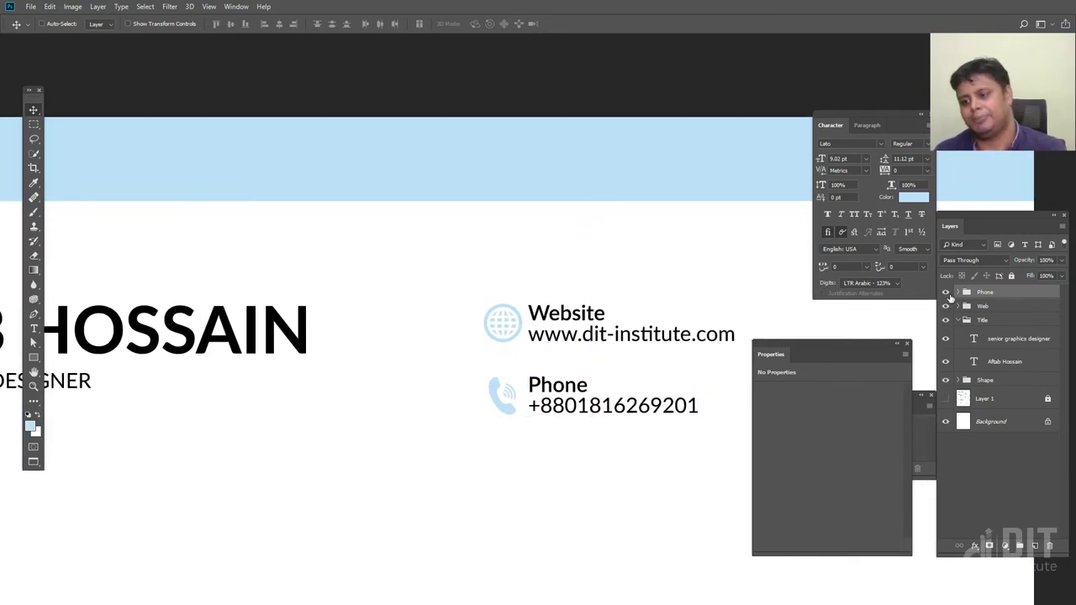
pyautogui.click(945, 398)
pyautogui.hotkey('ctrl', '+')
pyautogui.hotkey('ctrl', '+')
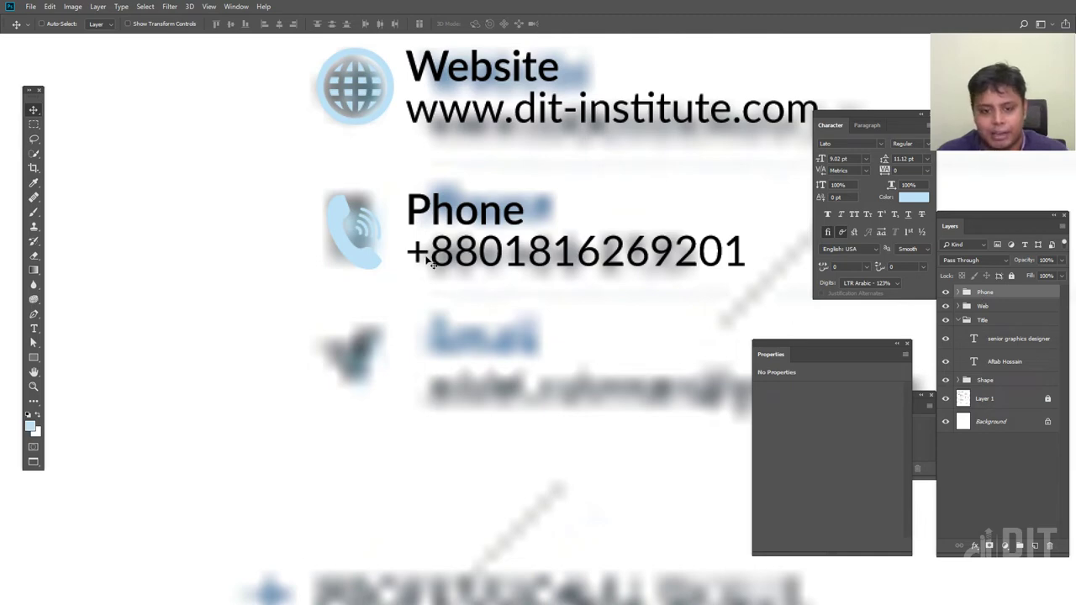
pyautogui.rightClick(477, 255)
pyautogui.click(496, 257)
pyautogui.moveTo(476, 254); pyautogui.dragTo(477, 377)
pyautogui.press('f')
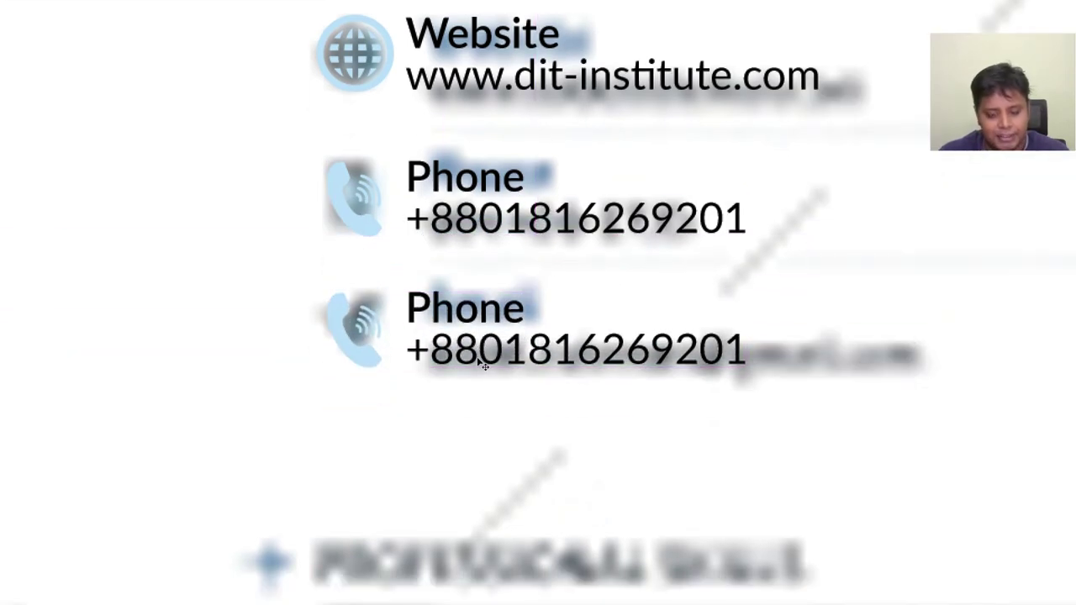
pyautogui.press('f')
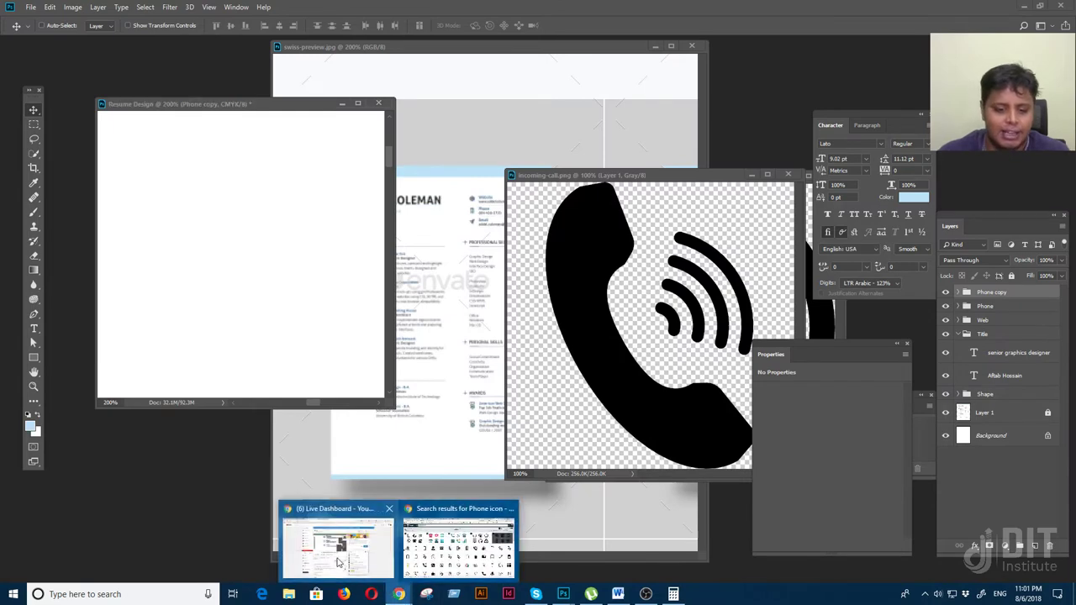
# Search Flaticon for 'address icon' and browse the results
pyautogui.moveTo(399, 596)
pyautogui.click(471, 537)
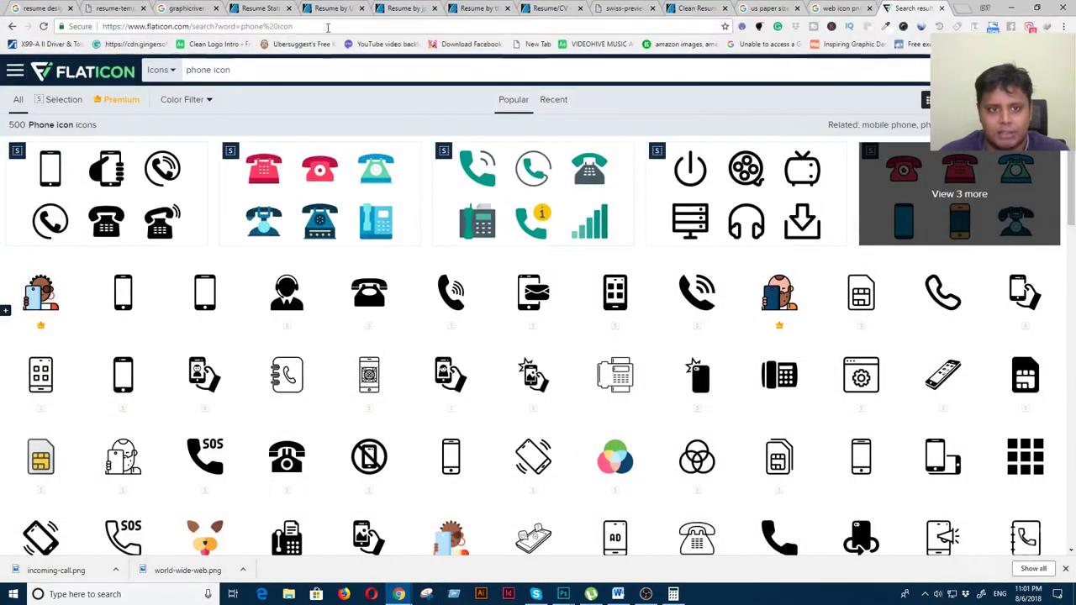
pyautogui.write('ad')
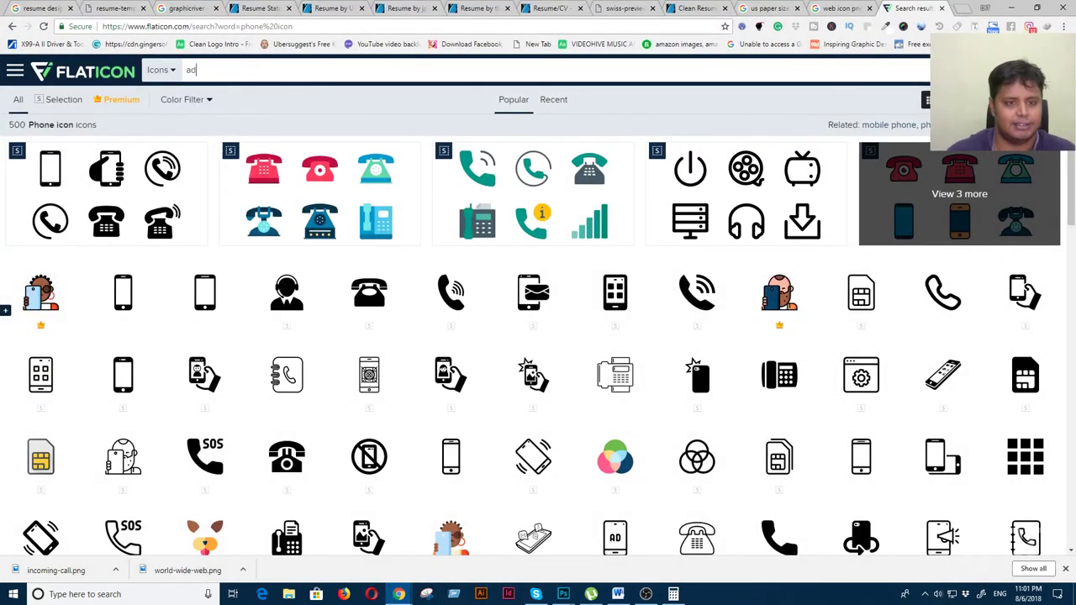
pyautogui.write('dress')
pyautogui.click(165, 135)
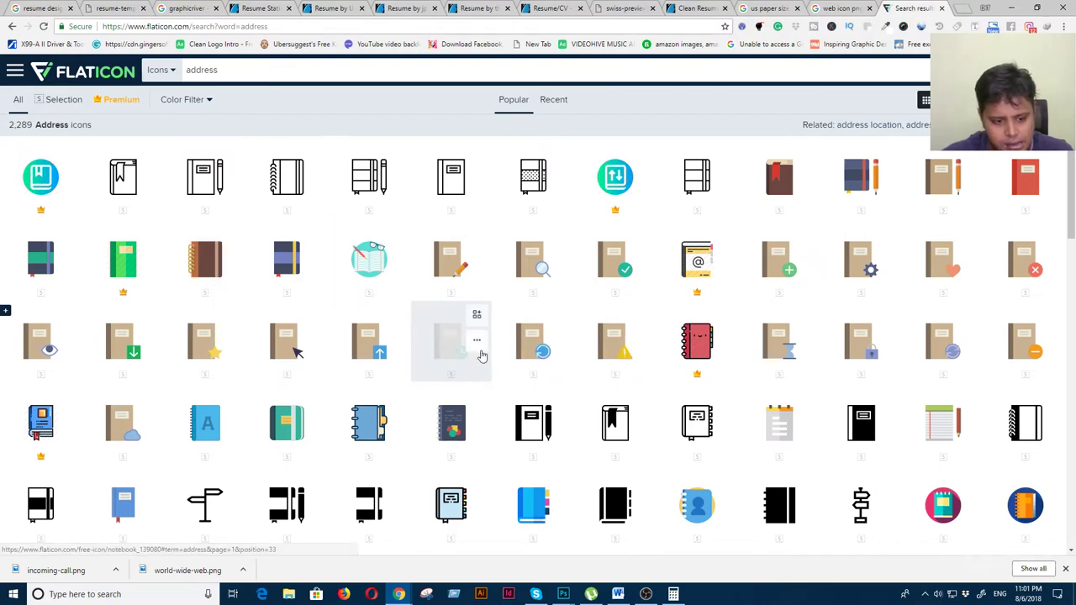
pyautogui.scroll(-1, 481, 356)
pyautogui.scroll(-1, 323, 328)
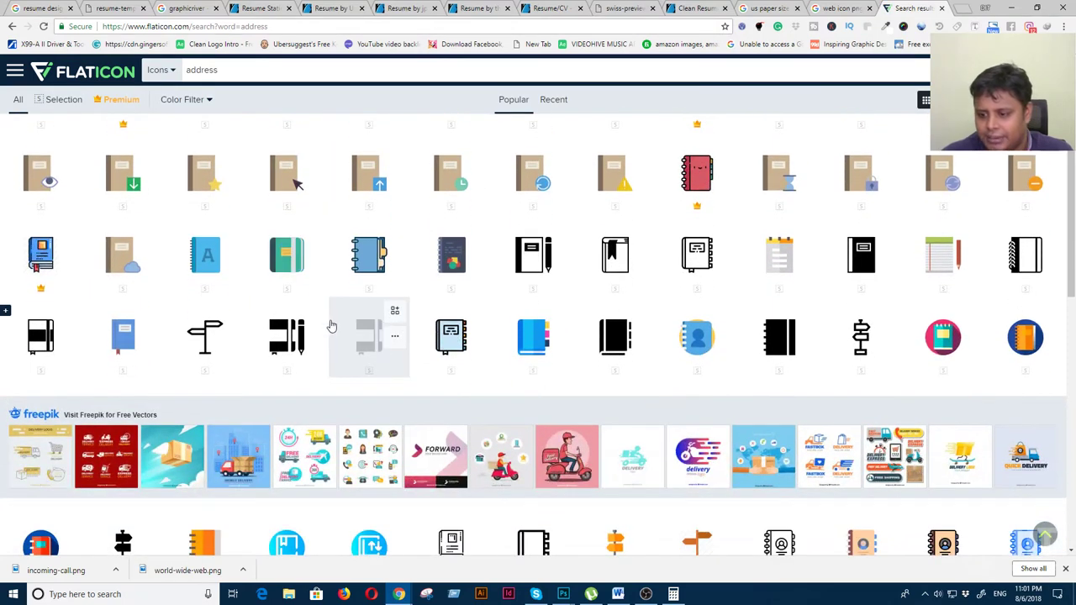
pyautogui.scroll(-3, 332, 326)
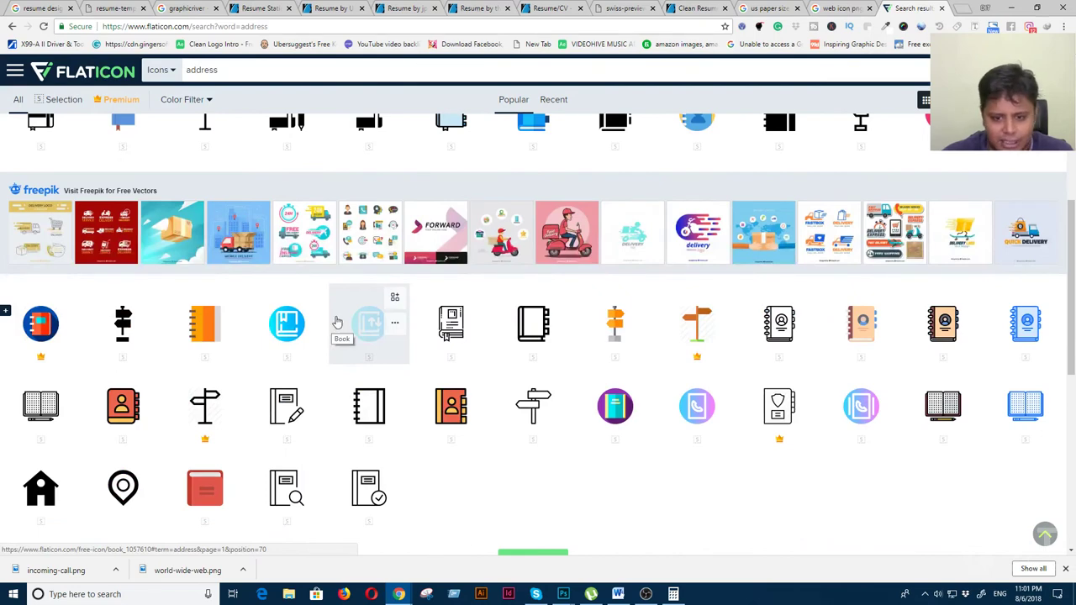
pyautogui.scroll(1, 336, 323)
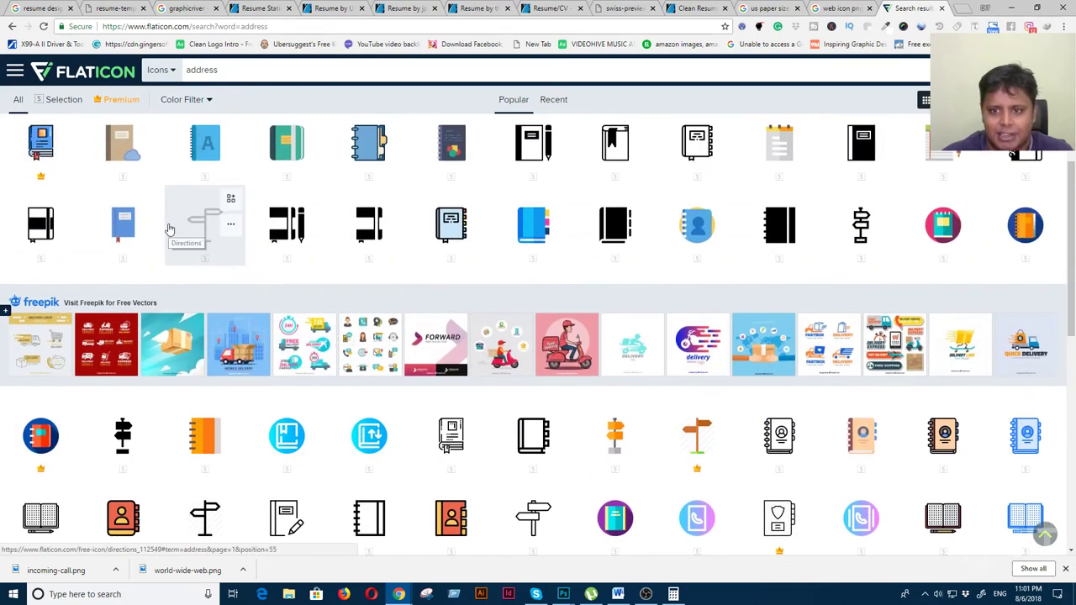
pyautogui.scroll(3, 191, 237)
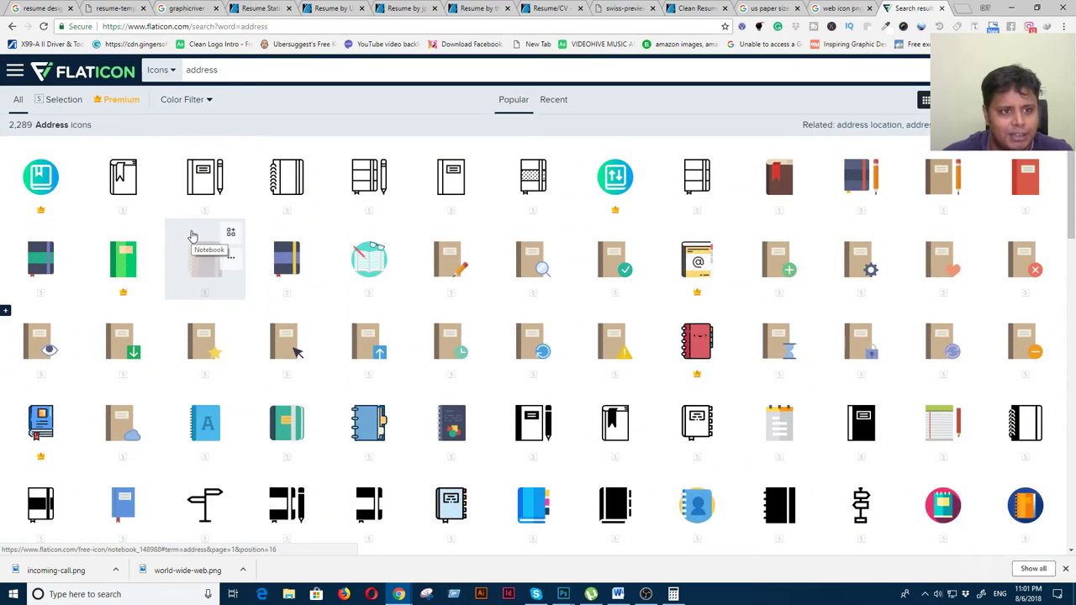
pyautogui.click(264, 71)
pyautogui.write('icon')
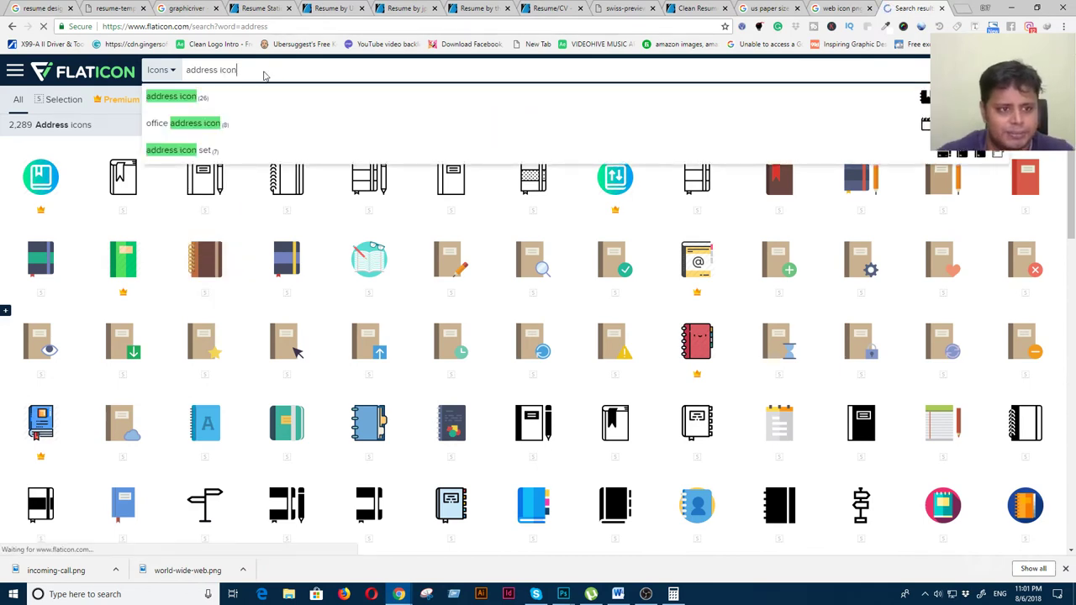
pyautogui.press('Return')
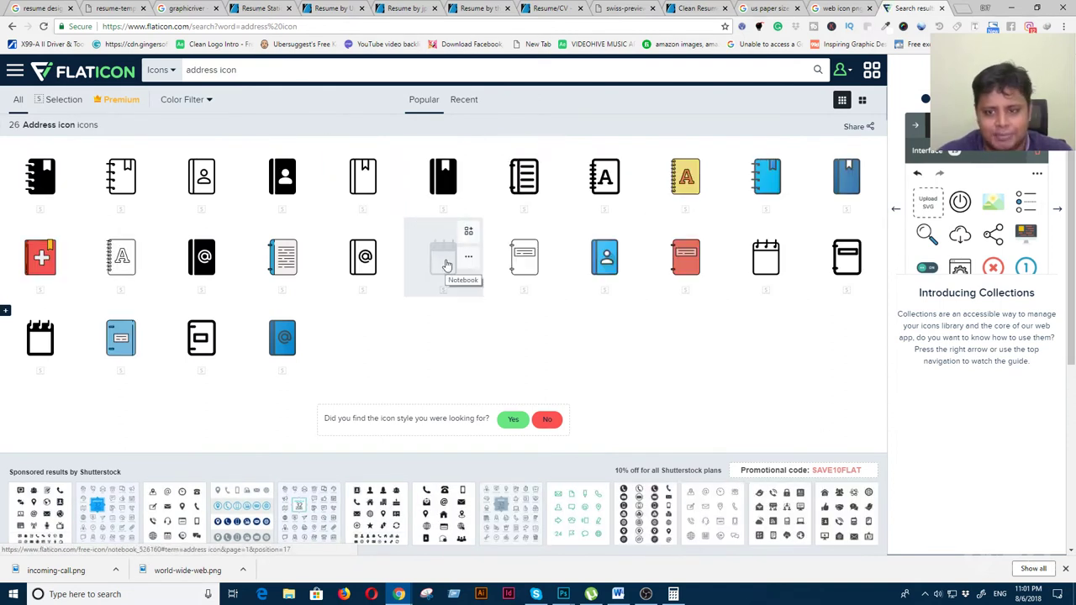
pyautogui.scroll(-4, 457, 404)
pyautogui.scroll(4, 457, 403)
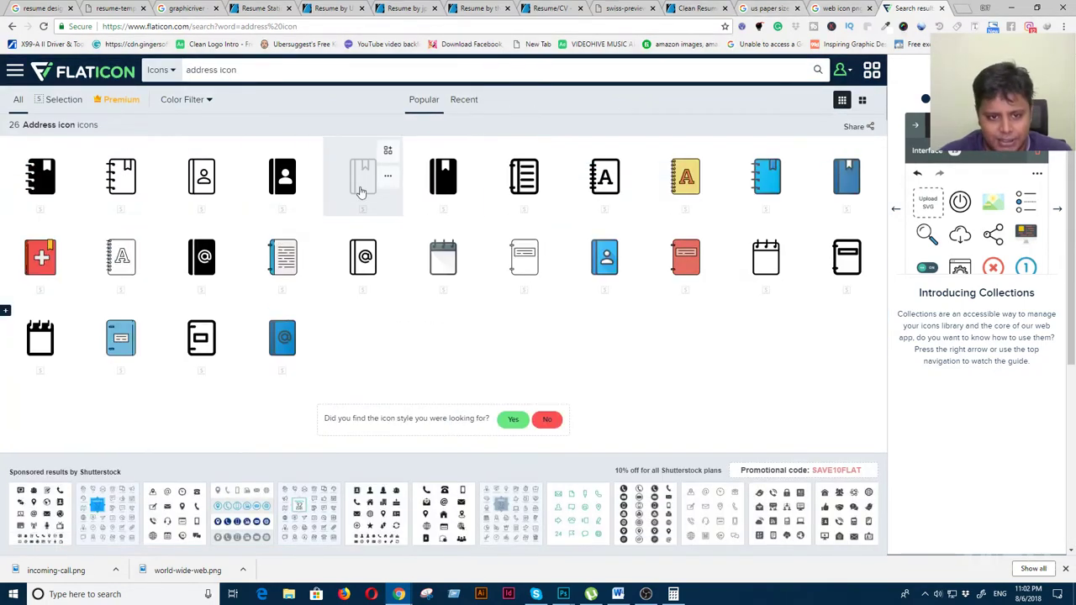
# Download the Agenda icon as a 512 px PNG, saved as agenda.png in the Icon folder
pyautogui.click(367, 188)
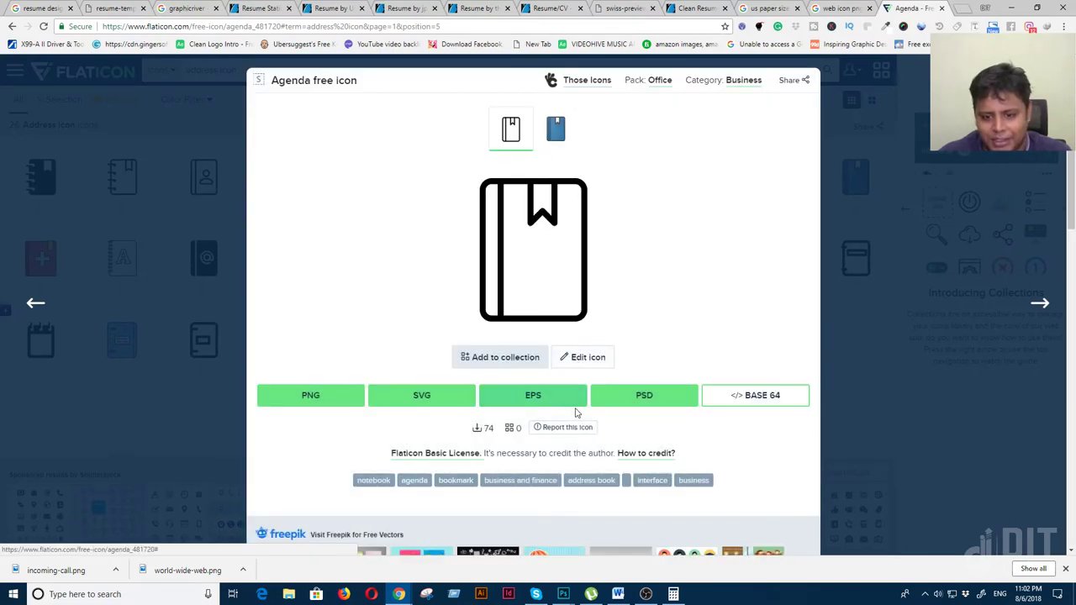
pyautogui.click(331, 402)
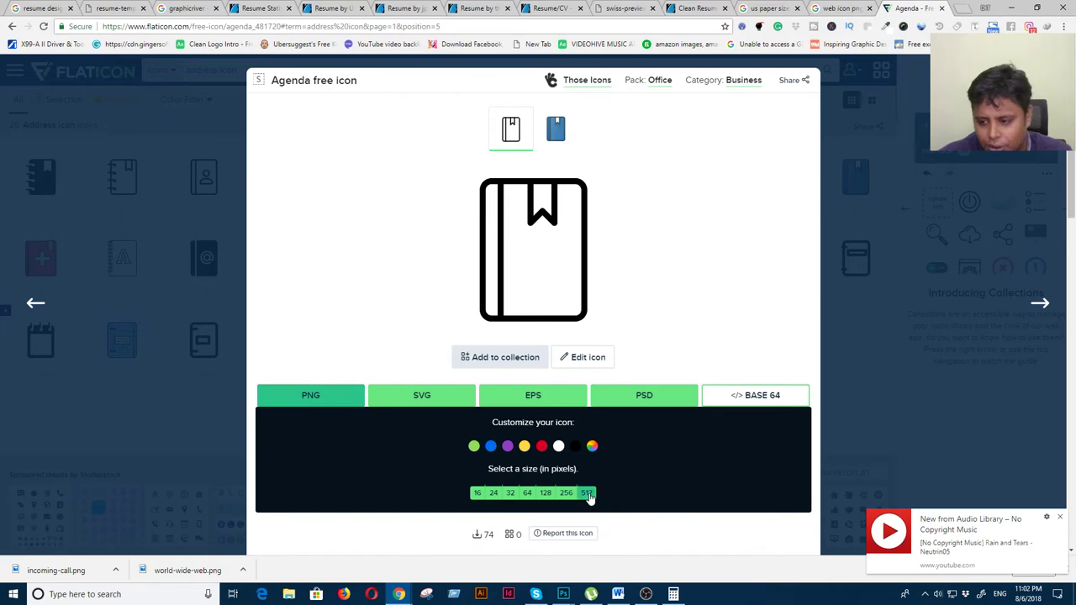
pyautogui.click(587, 493)
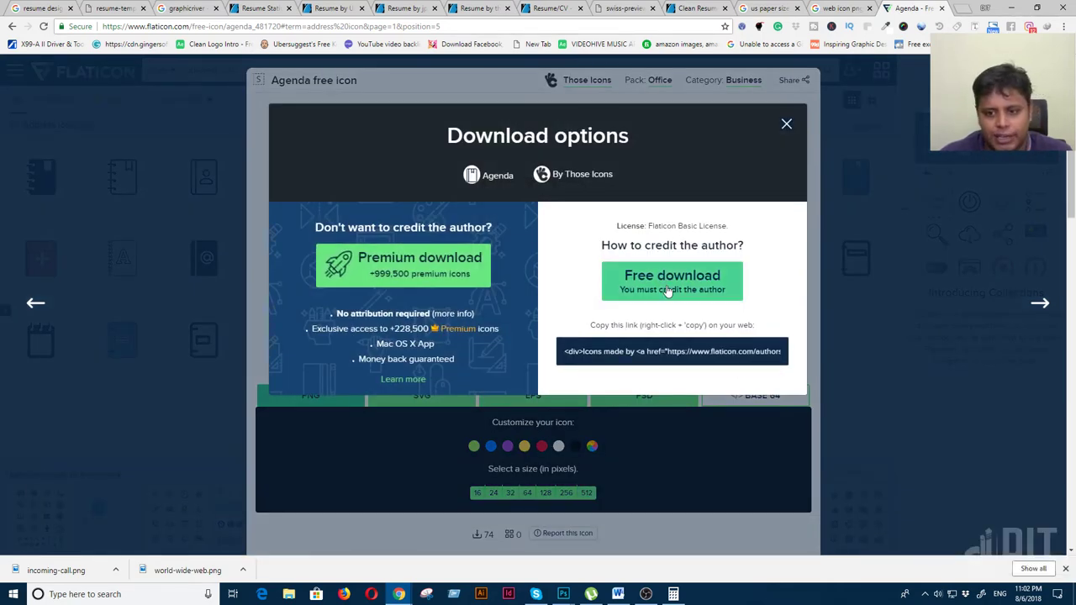
pyautogui.click(666, 290)
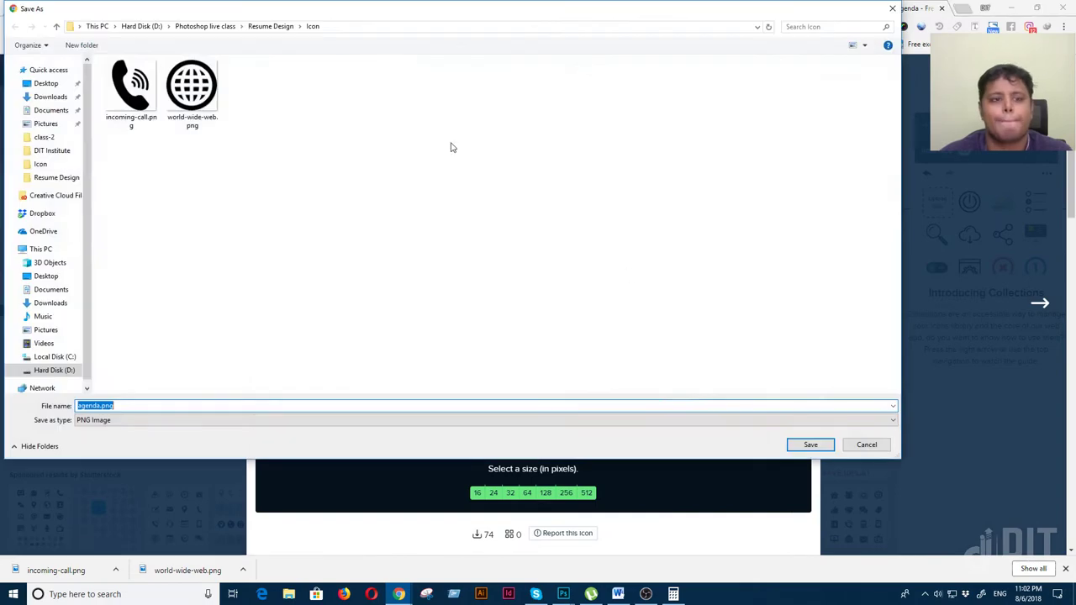
pyautogui.click(809, 445)
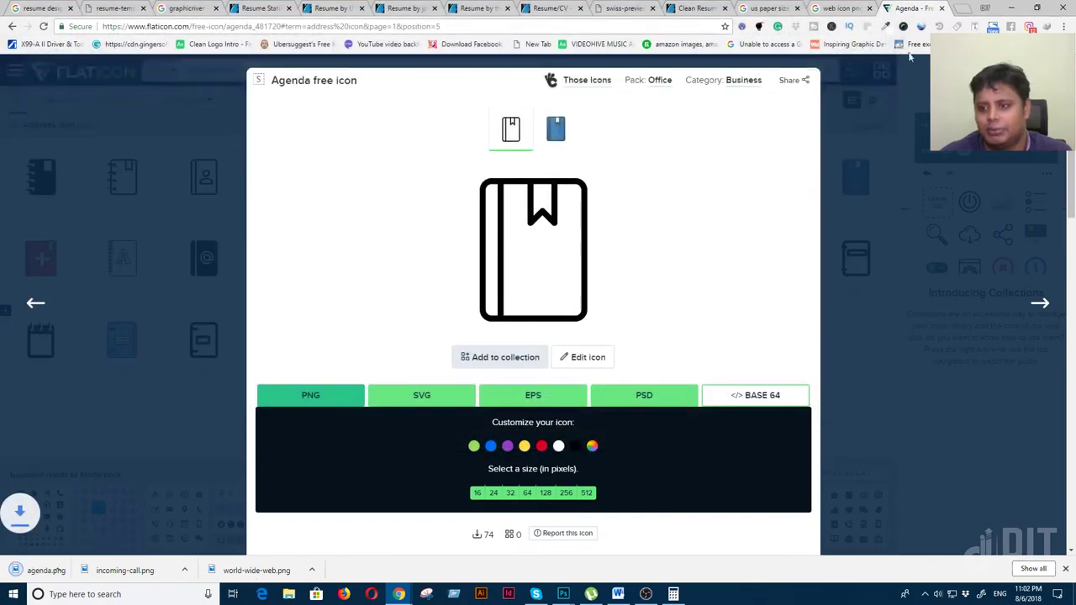
pyautogui.press('Escape')
pyautogui.hotkey('alt', 'Tab')
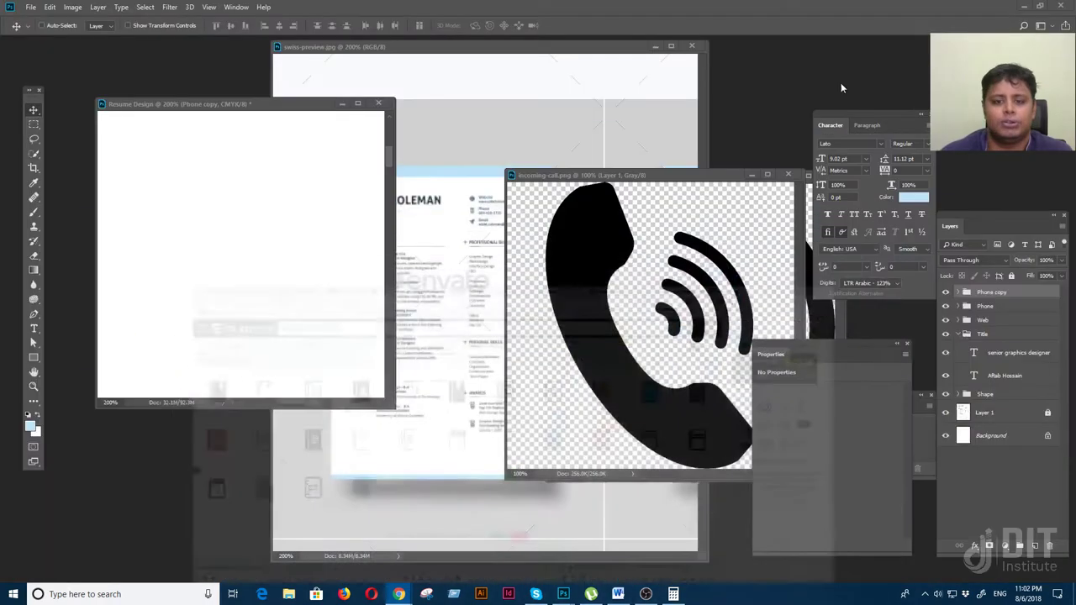
# Close the incoming-call.png and world-wide-web.png icon documents
pyautogui.hotkey('ctrl', '0')
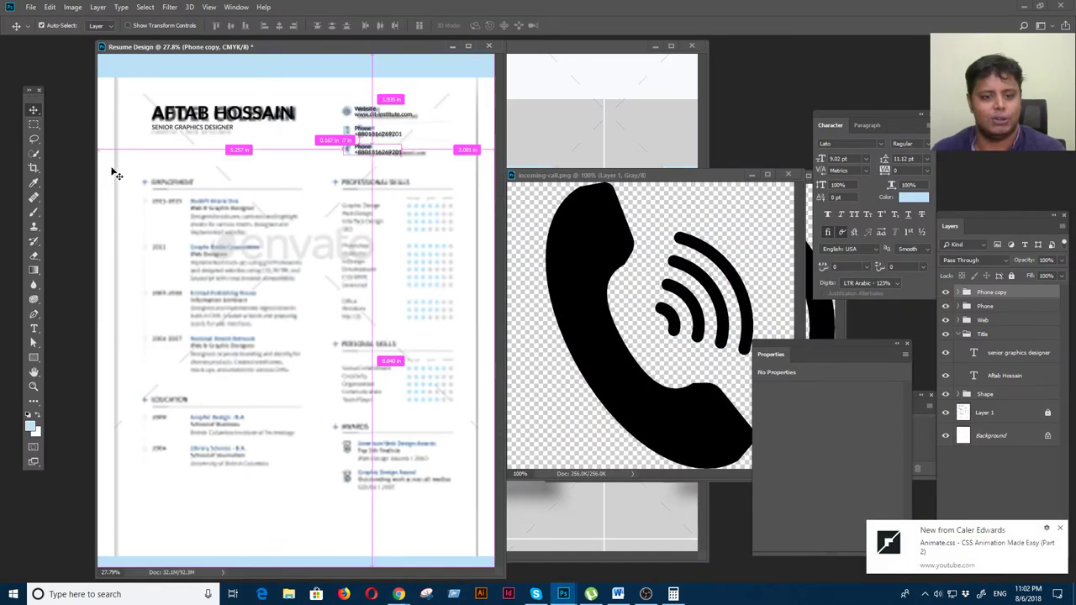
pyautogui.click(1060, 527)
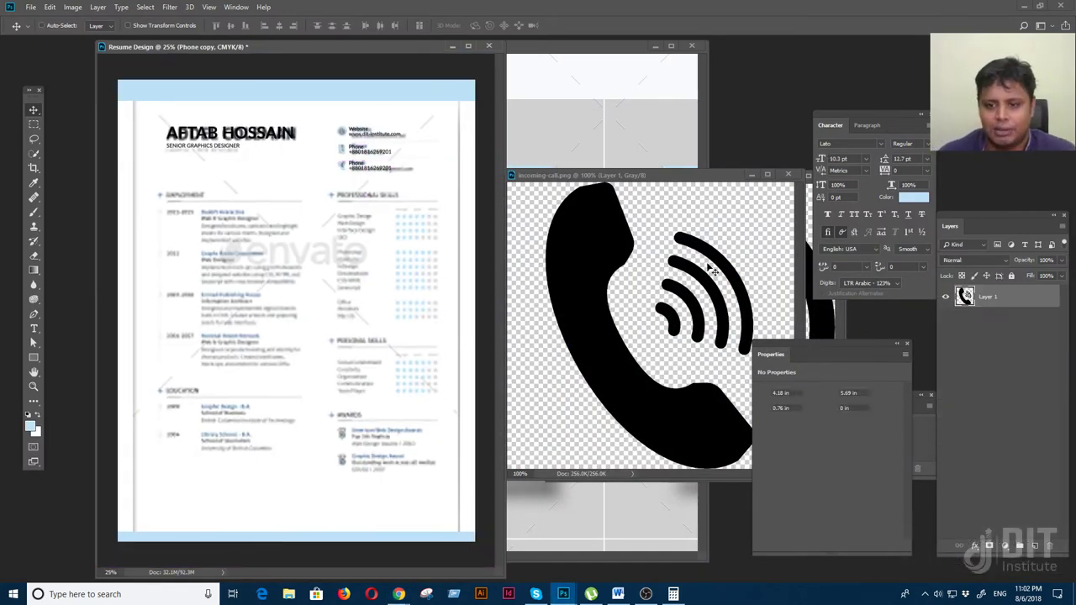
pyautogui.click(787, 174)
pyautogui.moveTo(794, 173); pyautogui.dragTo(679, 186)
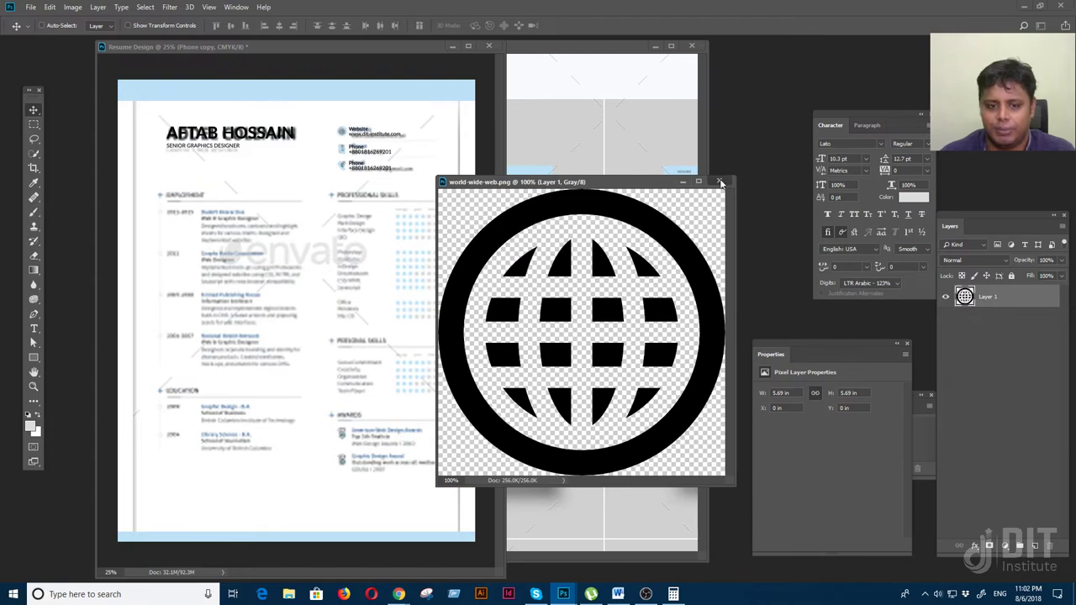
pyautogui.click(719, 180)
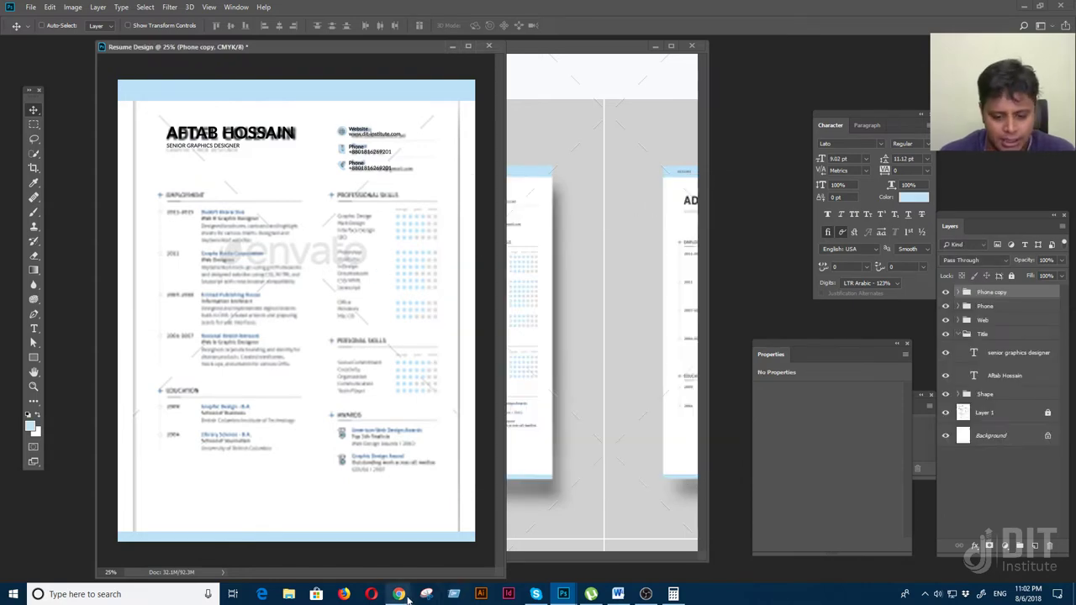
# Minimize the browser and zoom Photoshop's full-screen view onto the third row's Phone label
pyautogui.moveTo(398, 594)
pyautogui.click(462, 542)
pyautogui.moveTo(217, 70); pyautogui.dragTo(186, 70)
pyautogui.click(1013, 7)
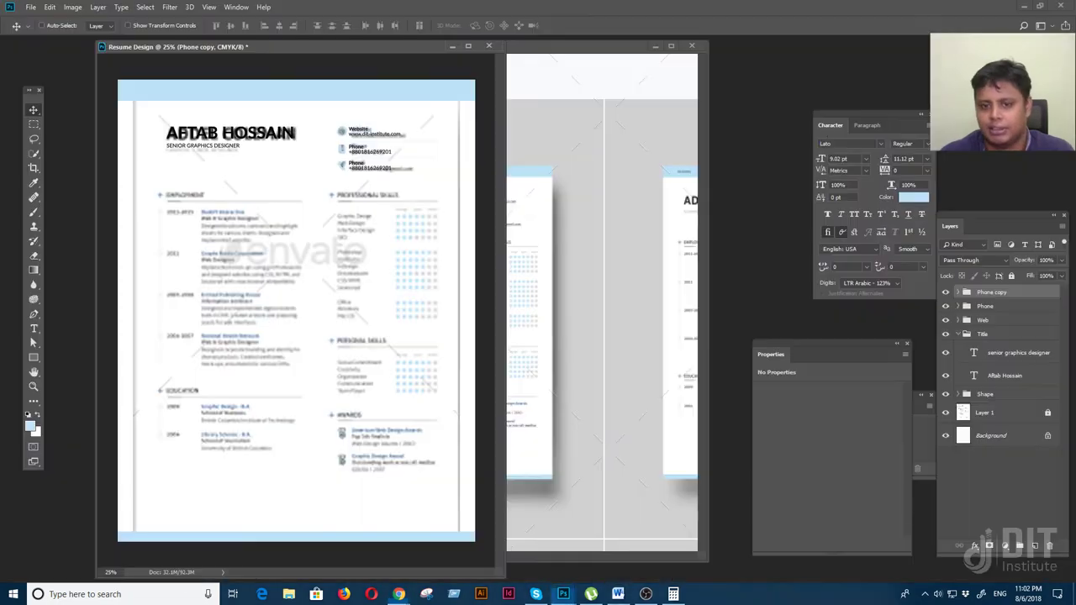
pyautogui.press('f')
pyautogui.scroll(5, 359, 269)
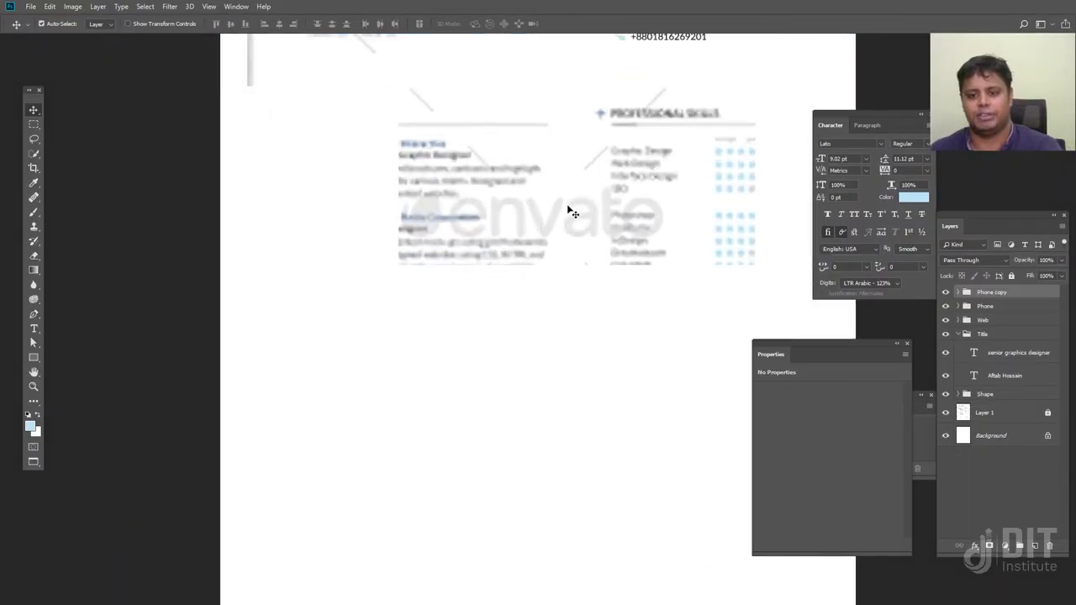
pyautogui.scroll(3, 341, 403)
pyautogui.moveTo(346, 362); pyautogui.dragTo(342, 374)
pyautogui.doubleClick(448, 287)
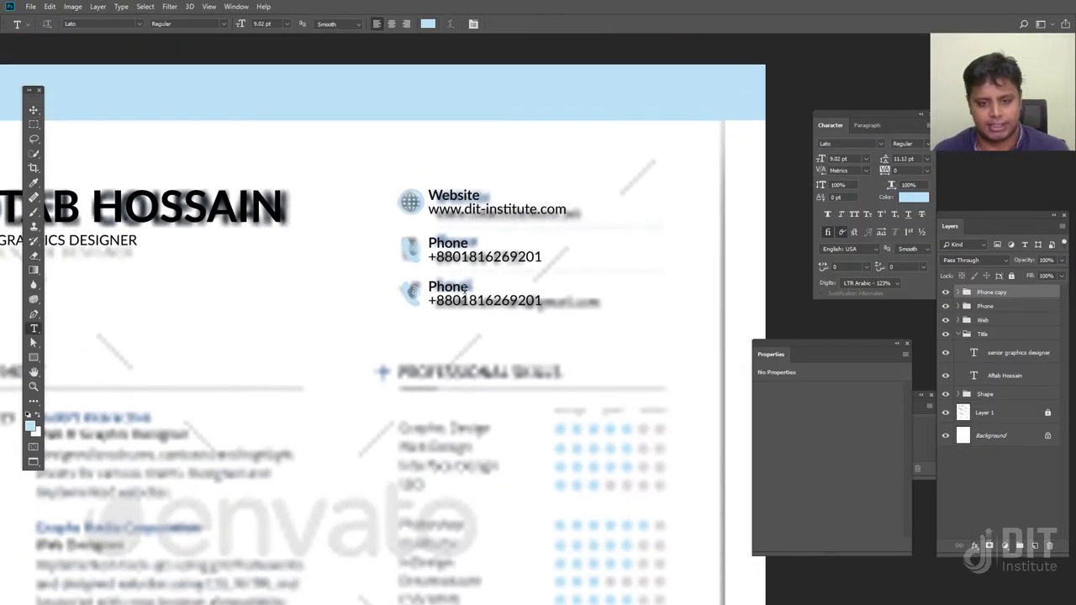
# Retype the third contact row's label from Phone to 'Address'
pyautogui.write('address')
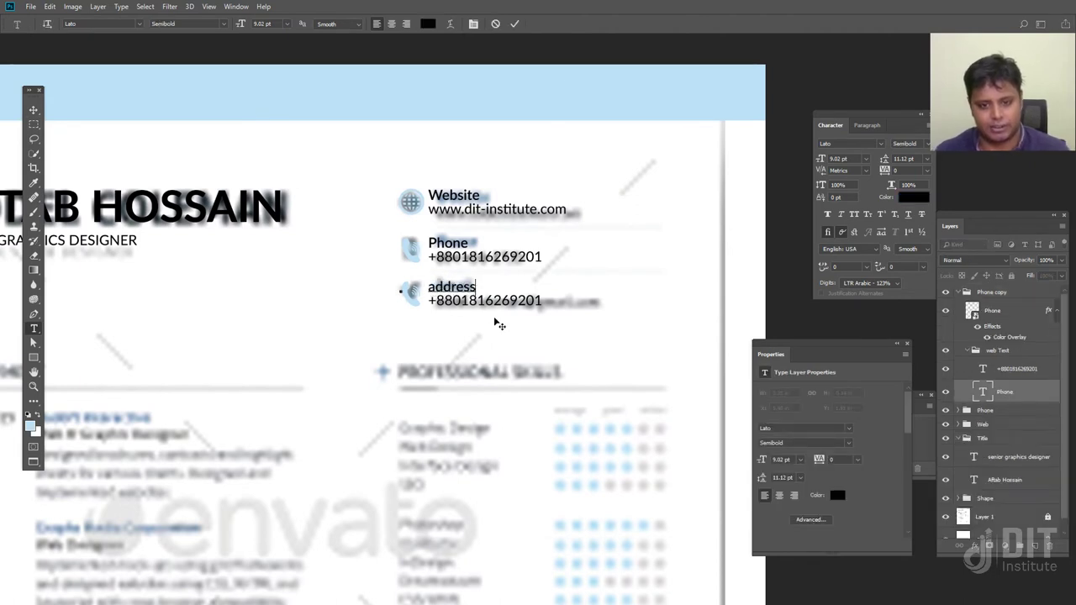
pyautogui.press('Home')
pyautogui.hotkey('shift', 'Right')
pyautogui.write('A')
pyautogui.click(33, 110)
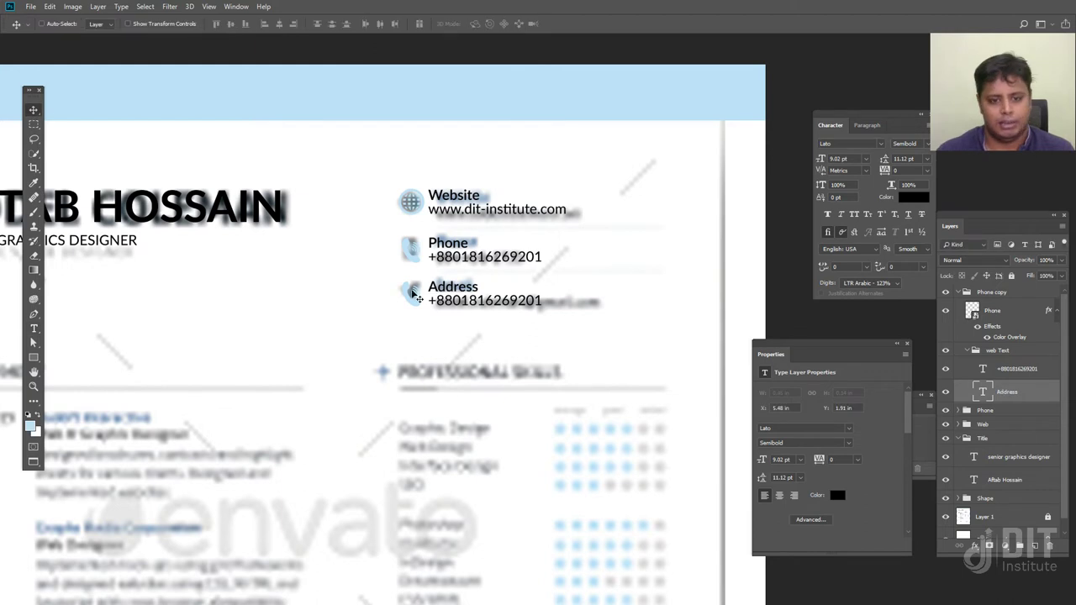
# Rename the 'Phone copy' layer group to Address
pyautogui.rightClick(411, 300)
pyautogui.click(437, 300)
pyautogui.doubleClick(984, 291)
pyautogui.write('address')
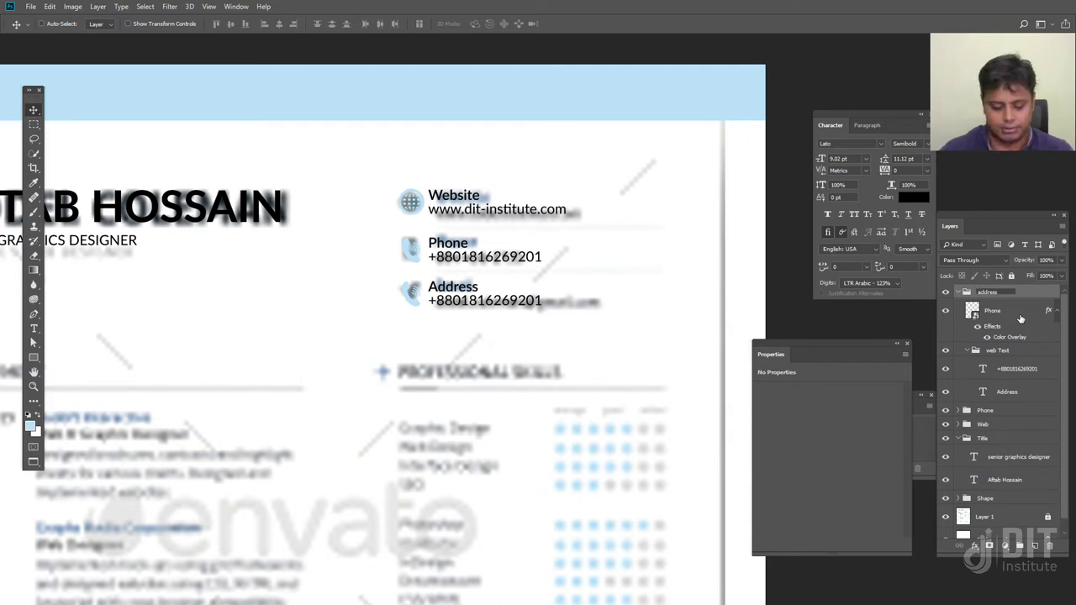
pyautogui.press('Return')
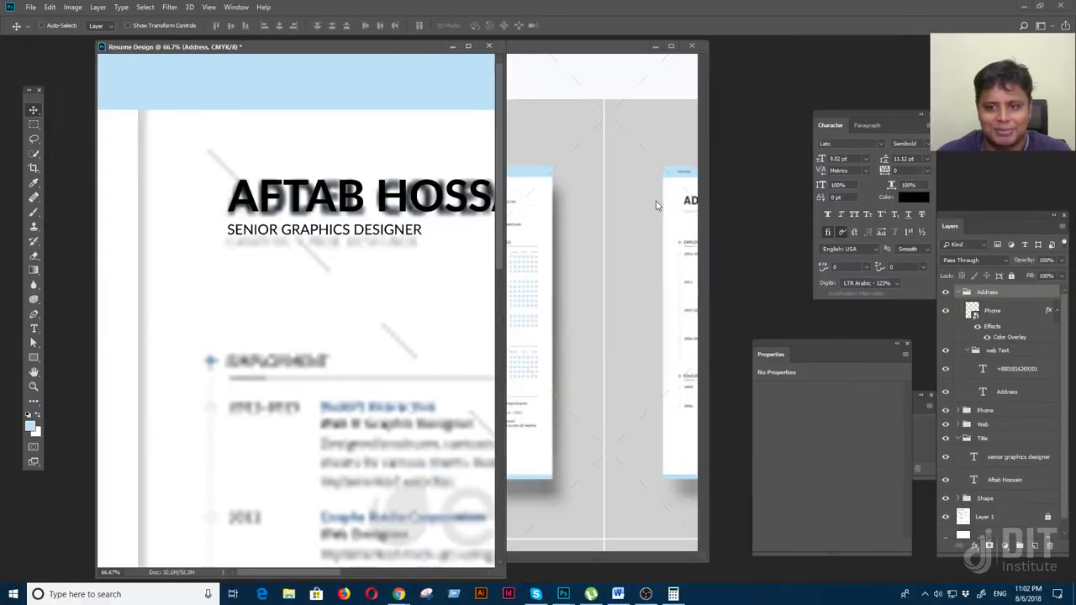
pyautogui.click(700, 64)
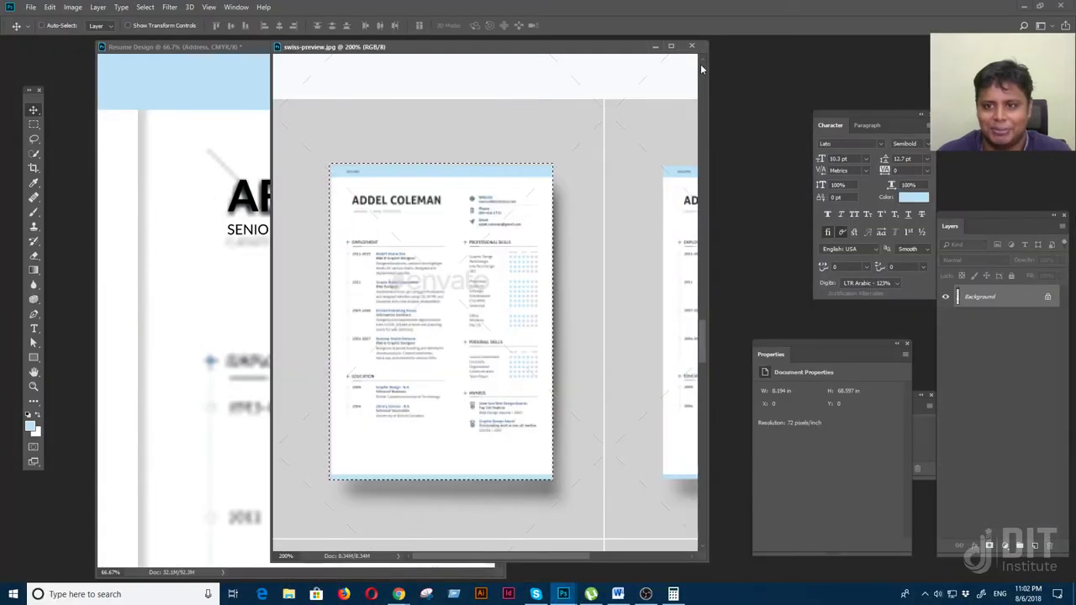
# Bring agenda.png into the résumé as a smart object layer named address
pyautogui.click(692, 45)
pyautogui.hotkey('ctrl', 'o')
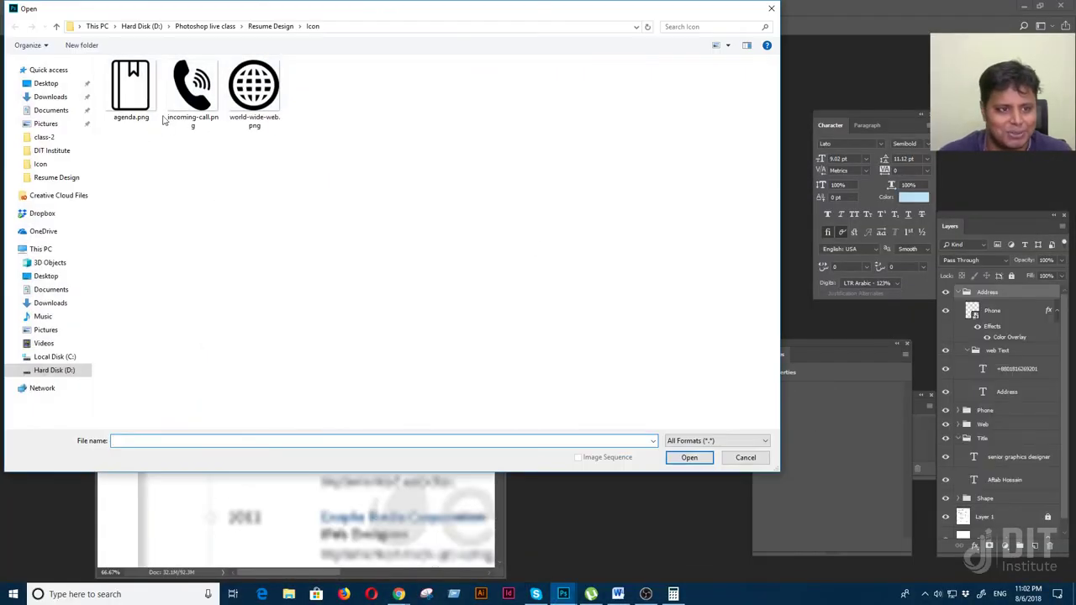
pyautogui.doubleClick(149, 107)
pyautogui.moveTo(284, 68); pyautogui.dragTo(686, 109)
pyautogui.moveTo(579, 198); pyautogui.dragTo(291, 232)
pyautogui.press('f')
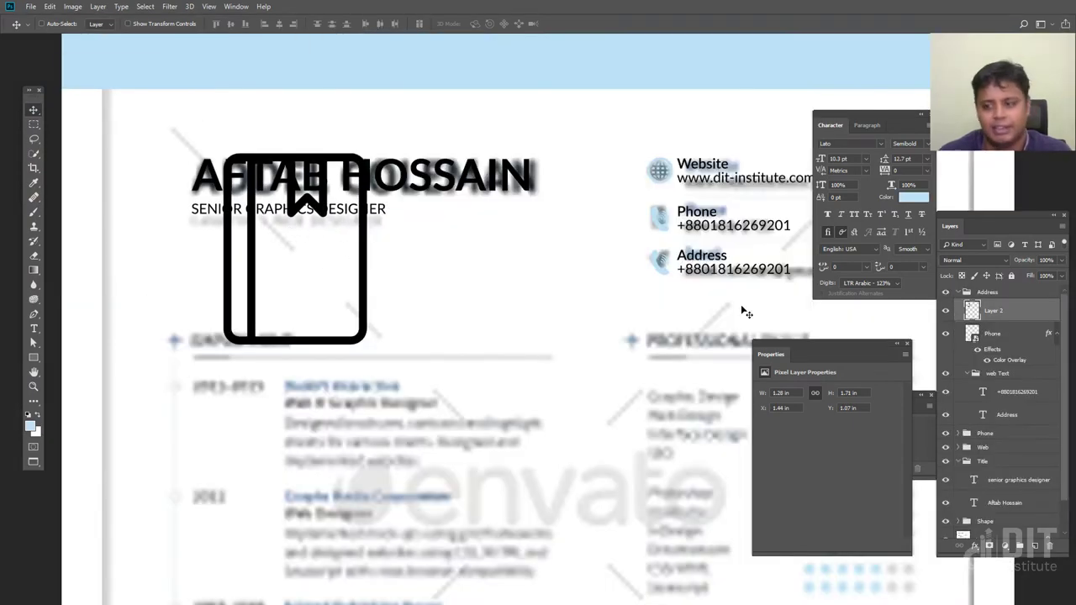
pyautogui.rightClick(991, 313)
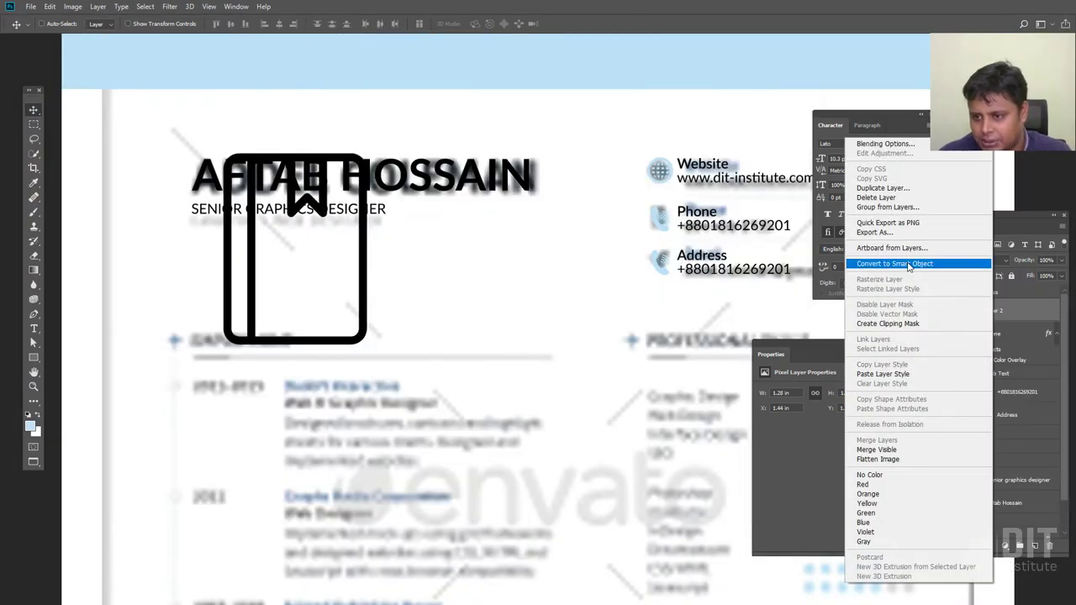
pyautogui.click(909, 266)
pyautogui.doubleClick(993, 310)
pyautogui.write('address')
pyautogui.press('Return')
# Shrink the book icon to about 0.133 × 0.177 in beside the Address label
pyautogui.hotkey('ctrl', 't')
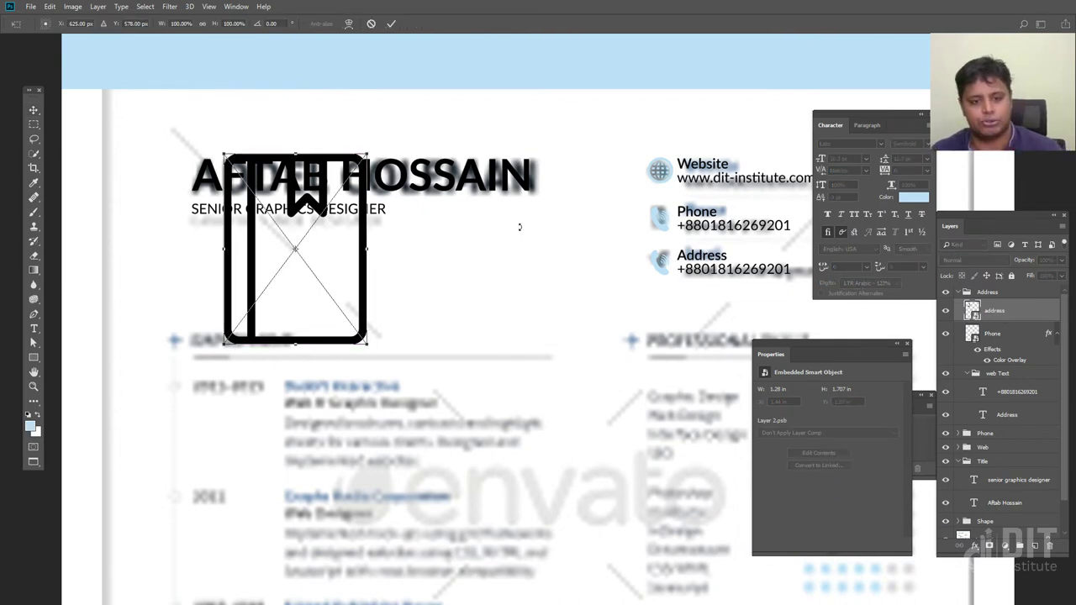
pyautogui.moveTo(367, 155); pyautogui.dragTo(309, 235)
pyautogui.press('Return')
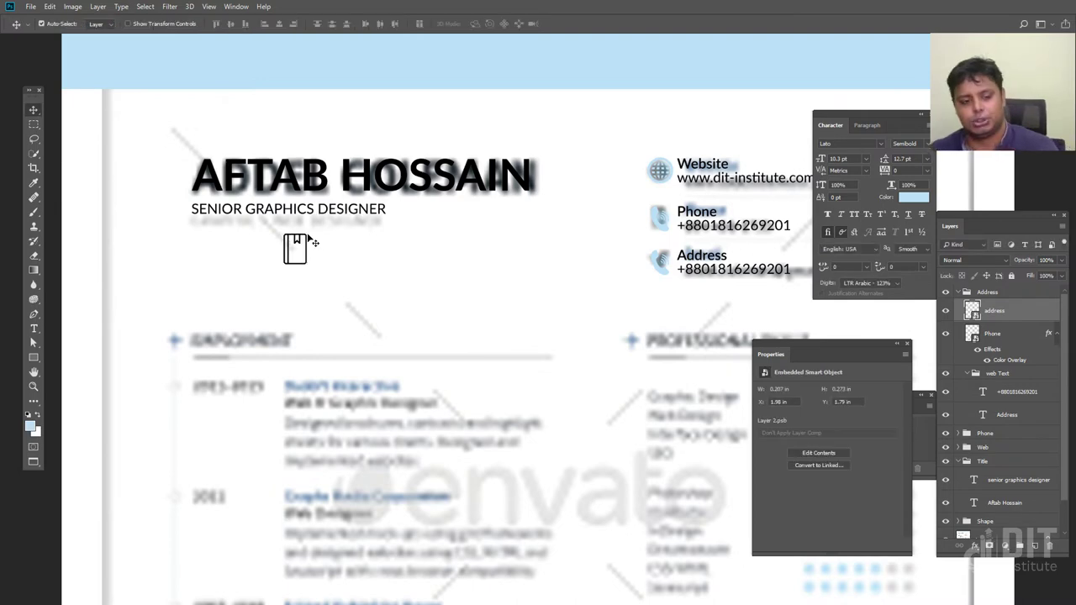
pyautogui.hotkey('ctrl', '+')
pyautogui.moveTo(174, 242); pyautogui.dragTo(726, 263)
pyautogui.hotkey('ctrl', 't')
pyautogui.moveTo(728, 220); pyautogui.dragTo(723, 233)
pyautogui.press('Return')
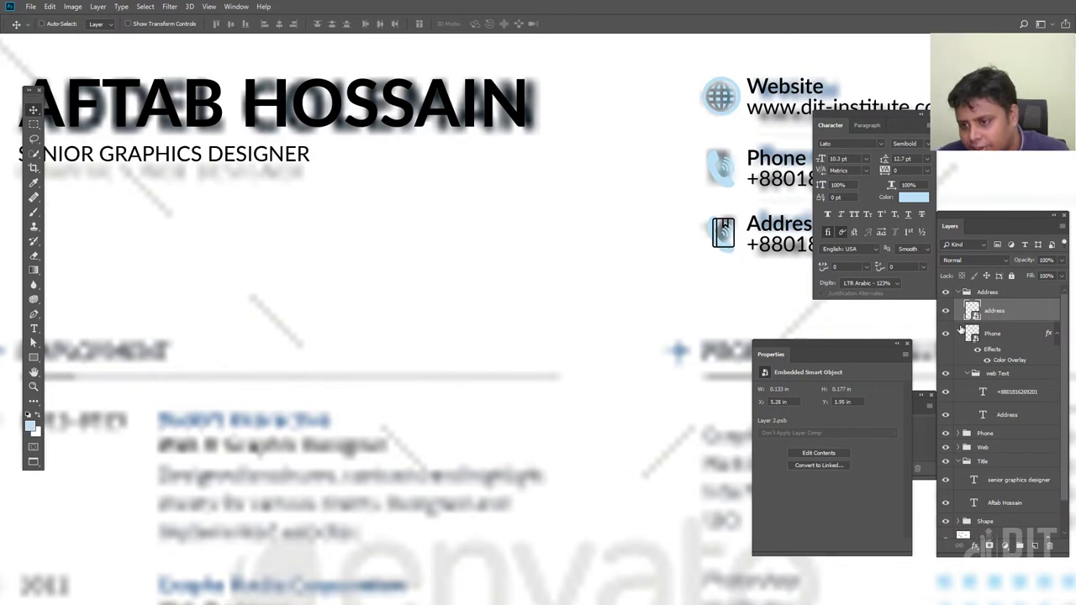
pyautogui.click(1021, 338)
# Copy the Phone icon's light-blue style to the book icon and delete the leftover phone icon
pyautogui.rightClick(1019, 339)
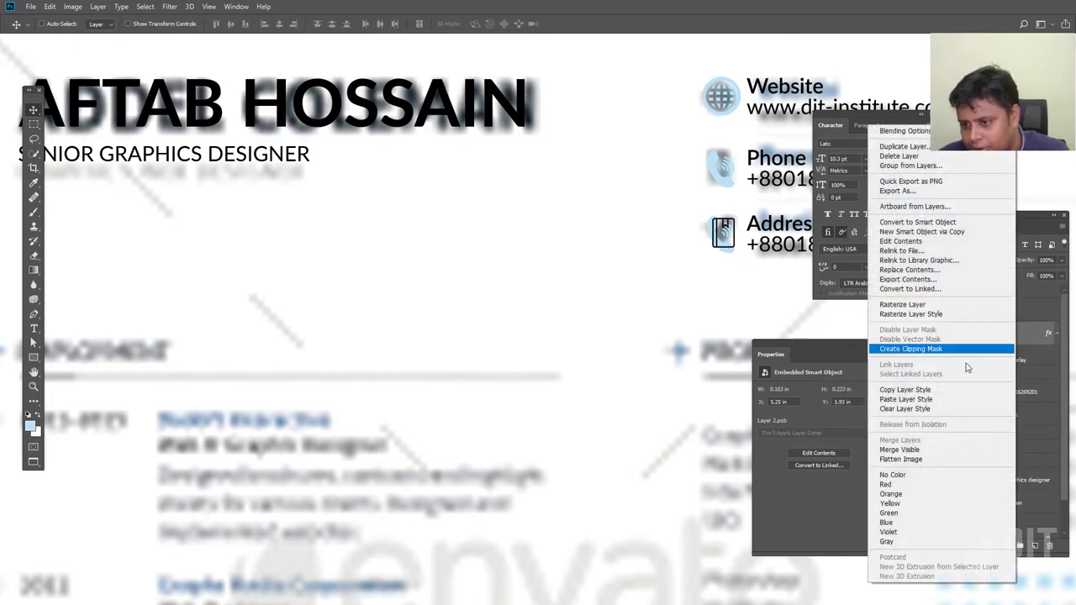
pyautogui.click(961, 393)
pyautogui.rightClick(1005, 312)
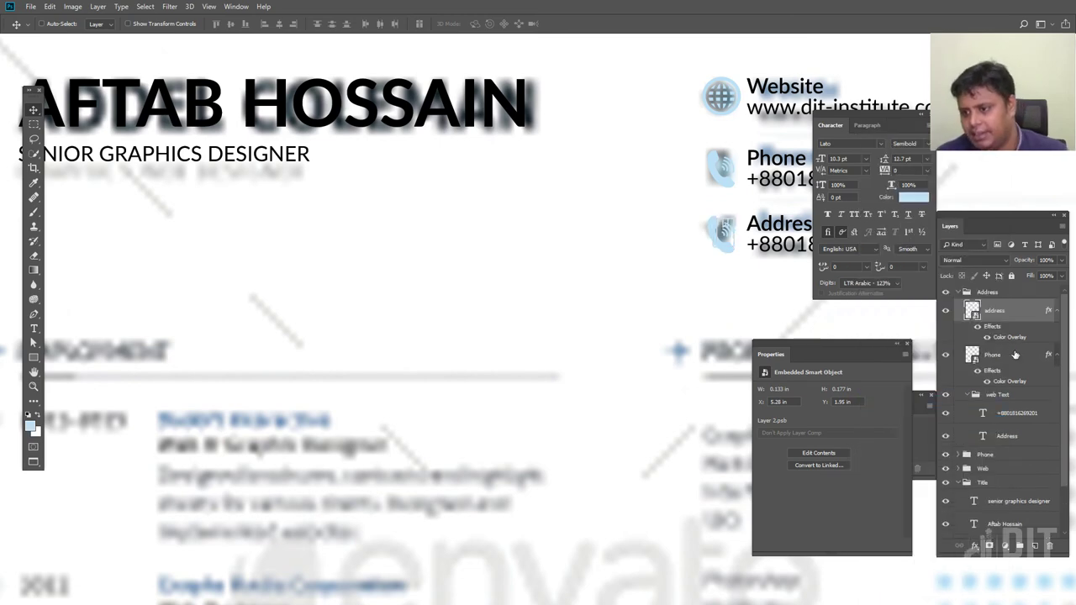
pyautogui.click(1013, 354)
pyautogui.press('Delete')
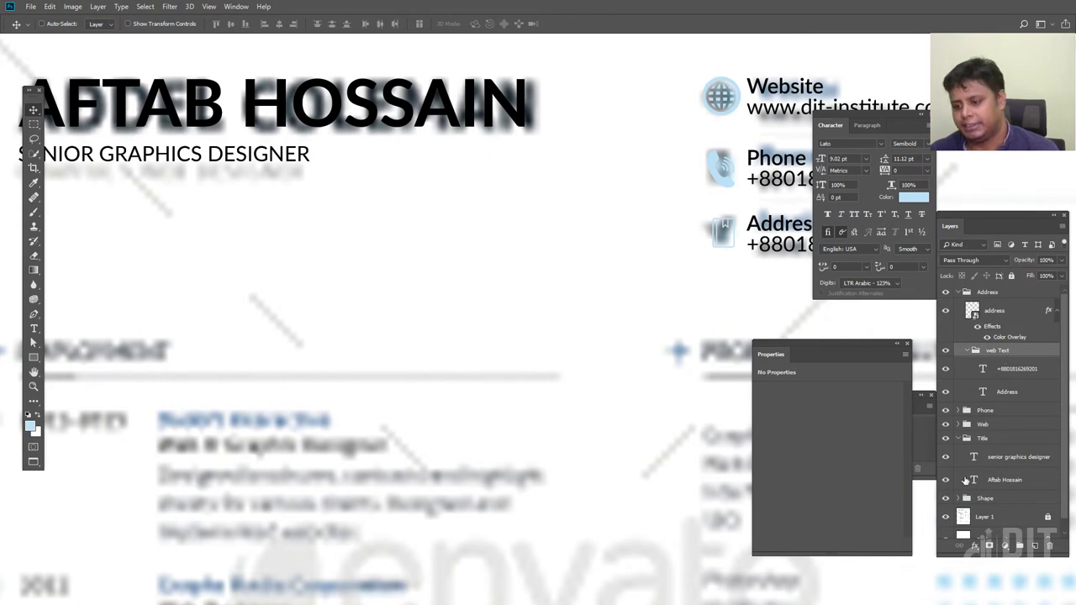
# Collapse the layer groups, zoom out, and toggle the reference résumé layer off and on
pyautogui.keyDown('alt'); pyautogui.click(958, 292); pyautogui.keyUp('alt')
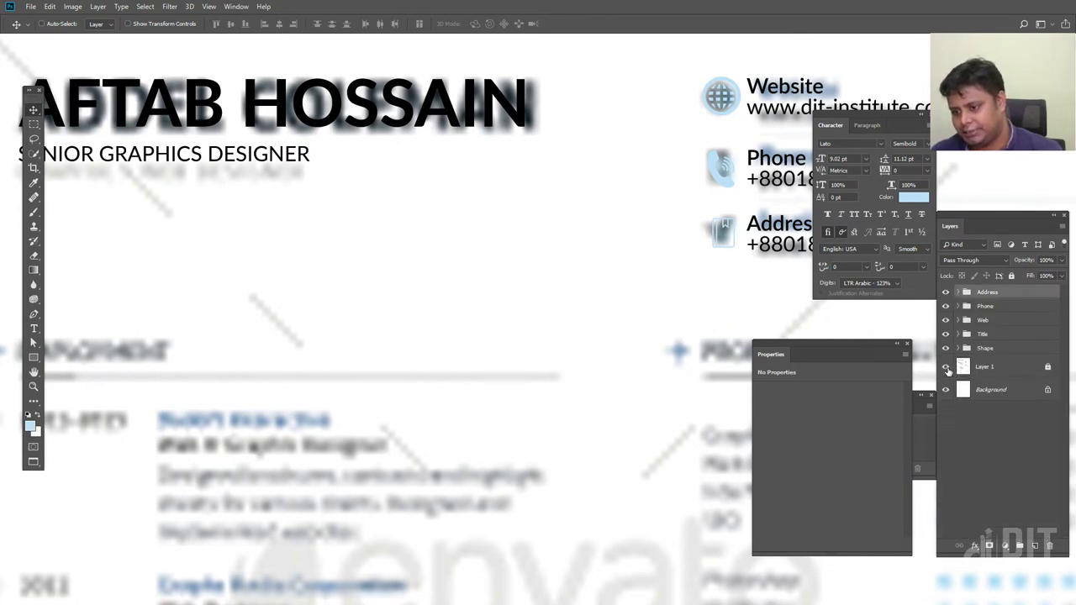
pyautogui.hotkey('ctrl', '-')
pyautogui.hotkey('ctrl', '-')
pyautogui.click(944, 366)
pyautogui.hscroll(3, 595, 328)
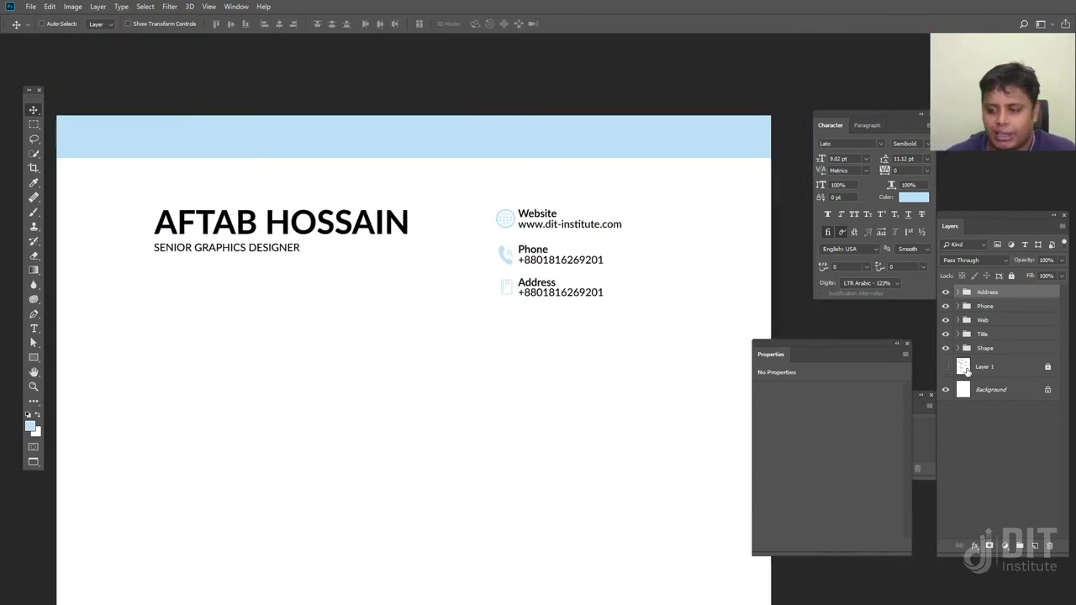
pyautogui.click(944, 366)
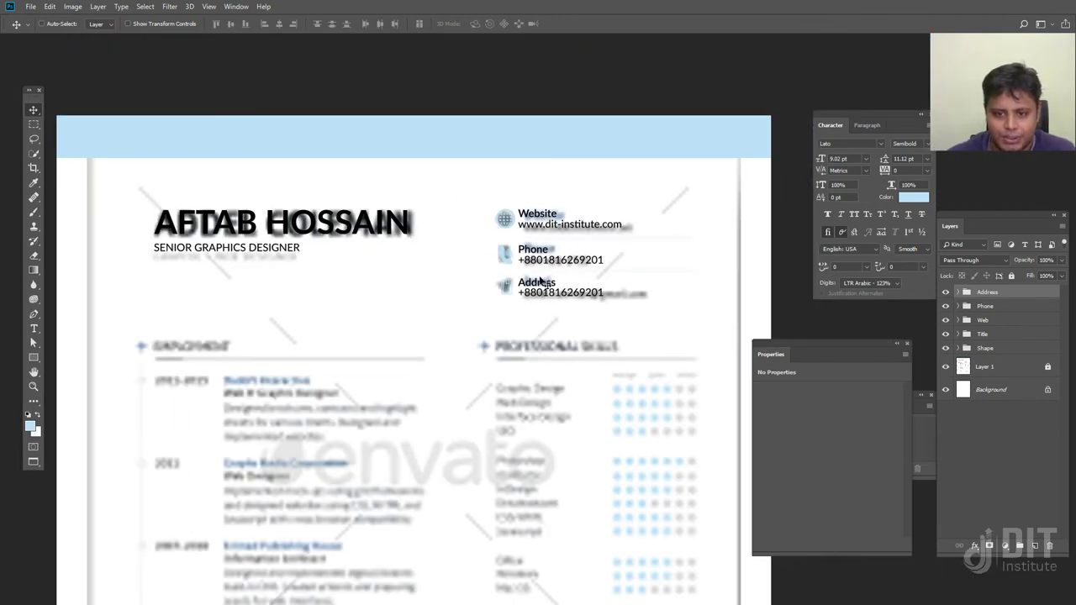
# Rename the text subgroups under Address and Phone to 'address Text' and 'Phone Text'
pyautogui.click(957, 291)
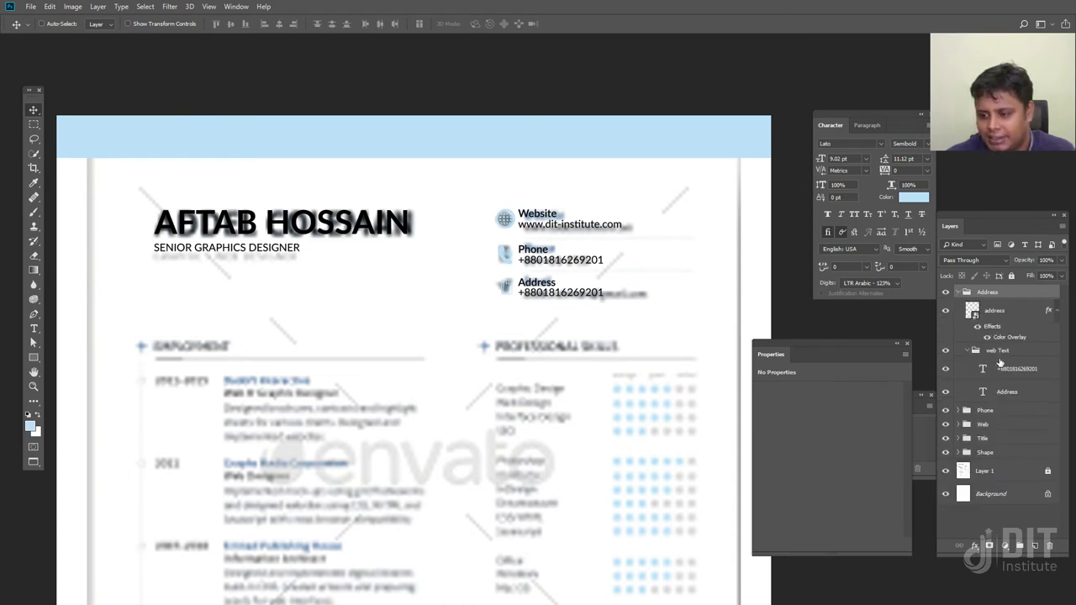
pyautogui.doubleClick(997, 350)
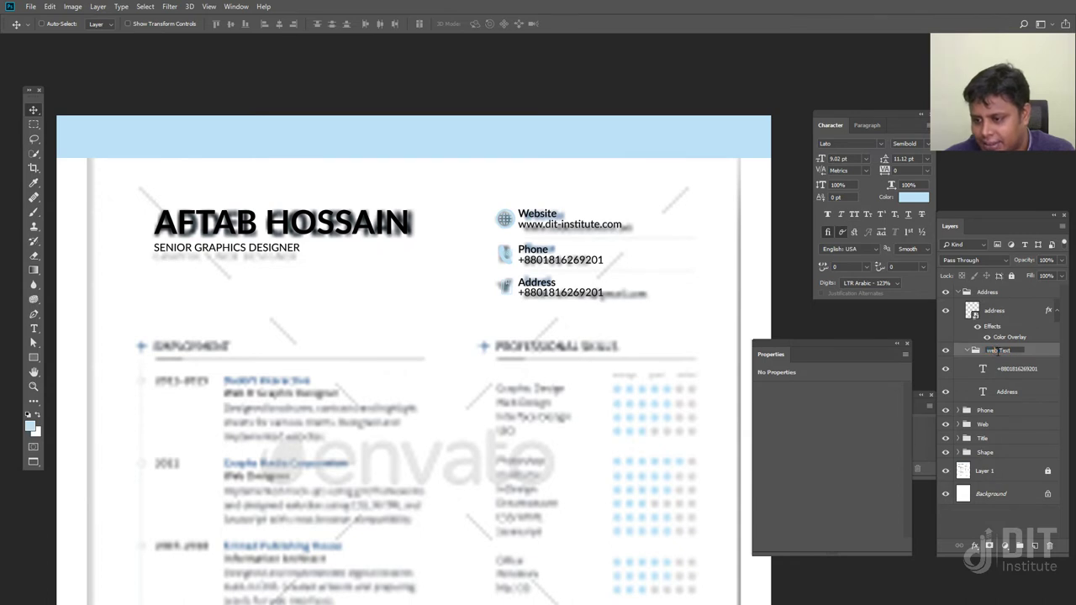
pyautogui.write('address')
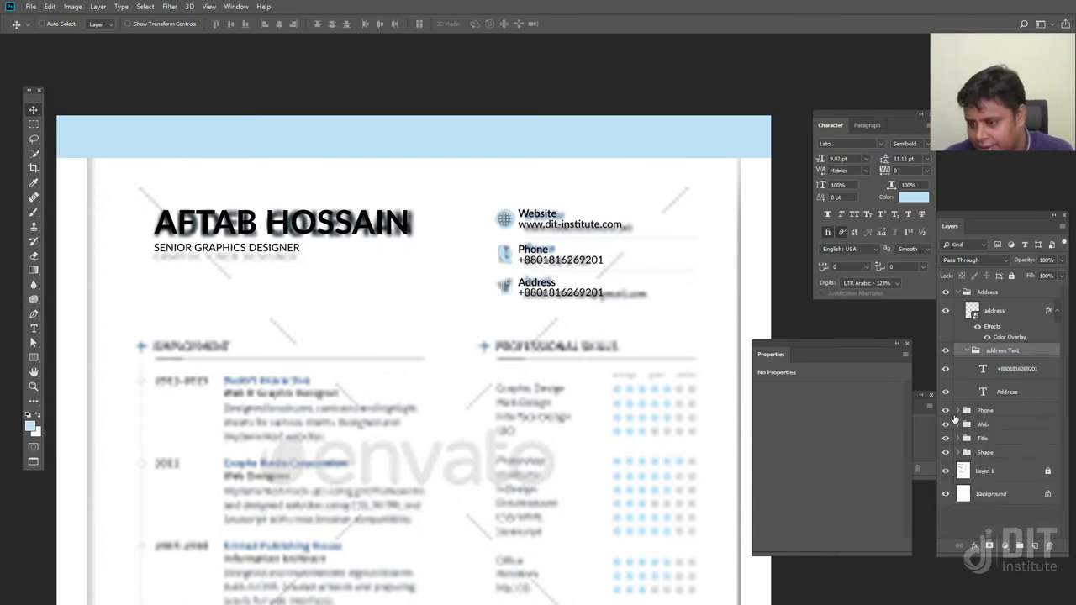
pyautogui.click(961, 411)
pyautogui.doubleClick(998, 468)
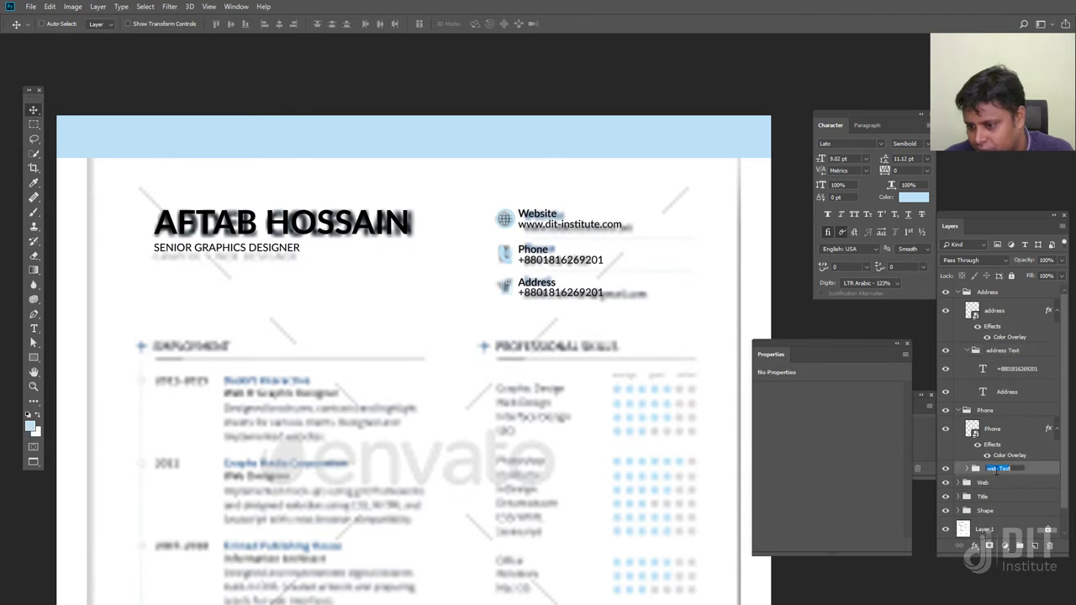
pyautogui.write('Phone')
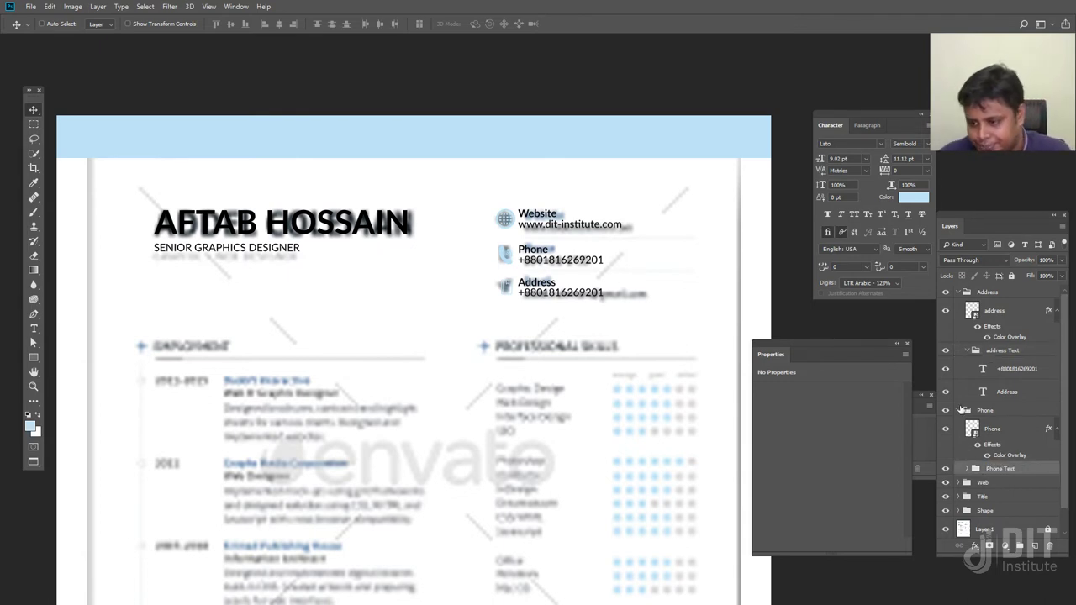
# Select the number text layer under Address and start editing it with the Type tool
pyautogui.click(960, 411)
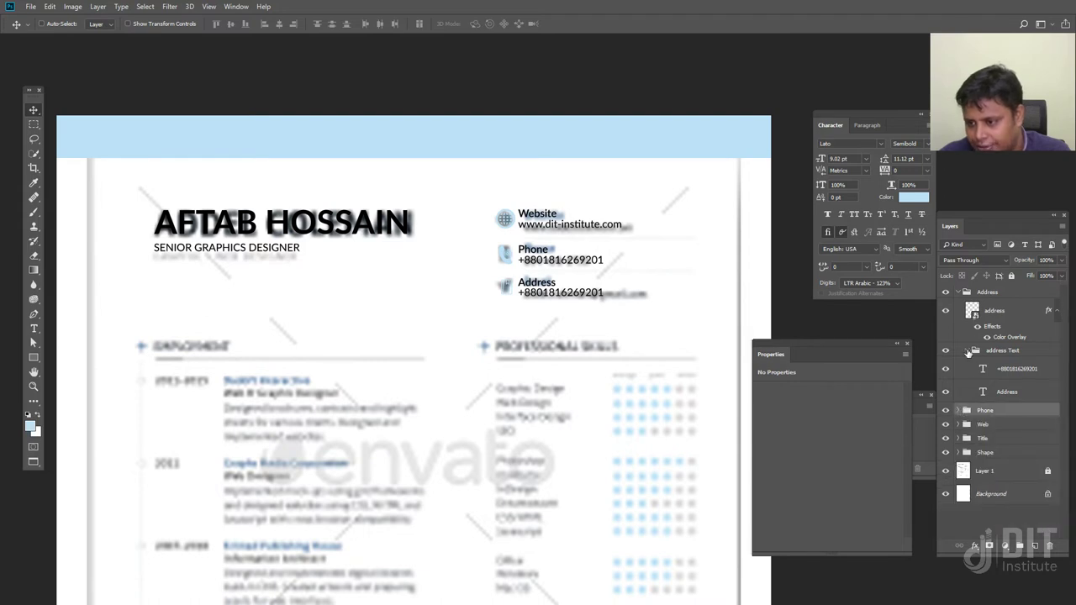
pyautogui.click(968, 351)
pyautogui.click(969, 351)
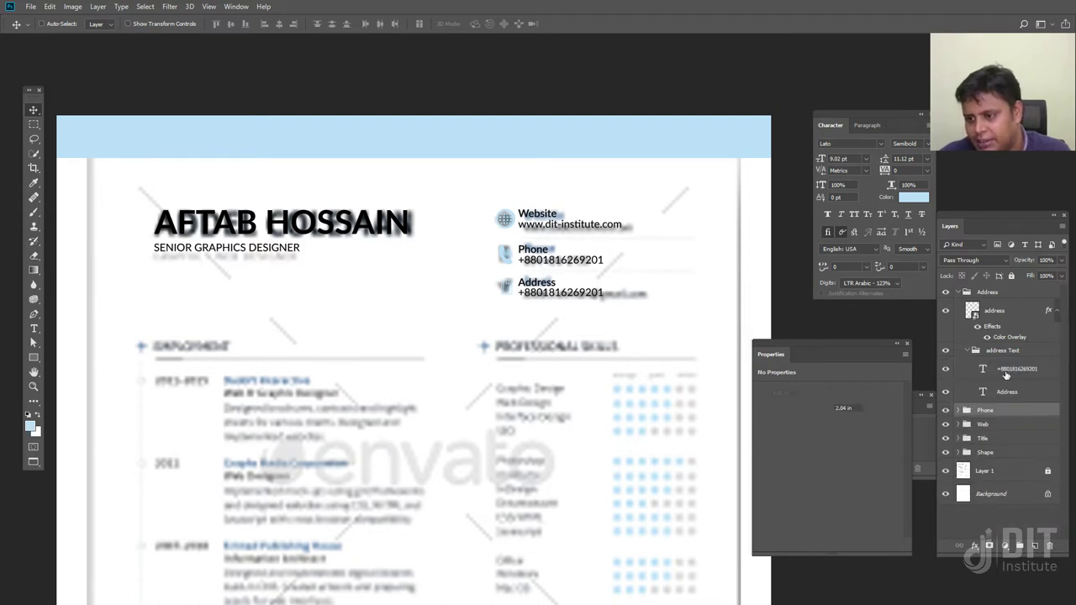
pyautogui.click(1003, 376)
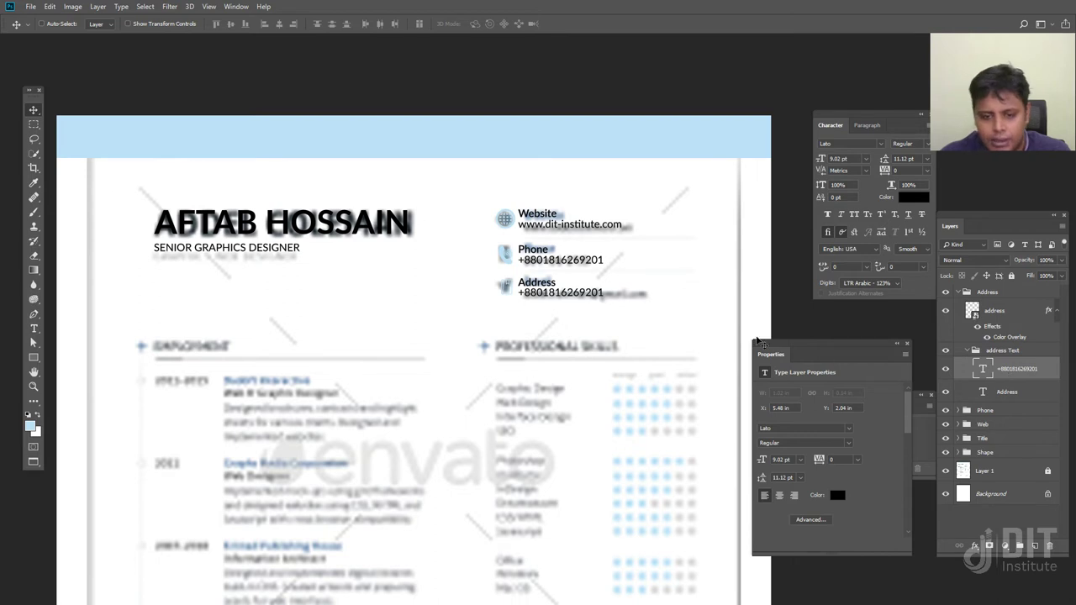
pyautogui.press('t')
pyautogui.click(568, 293)
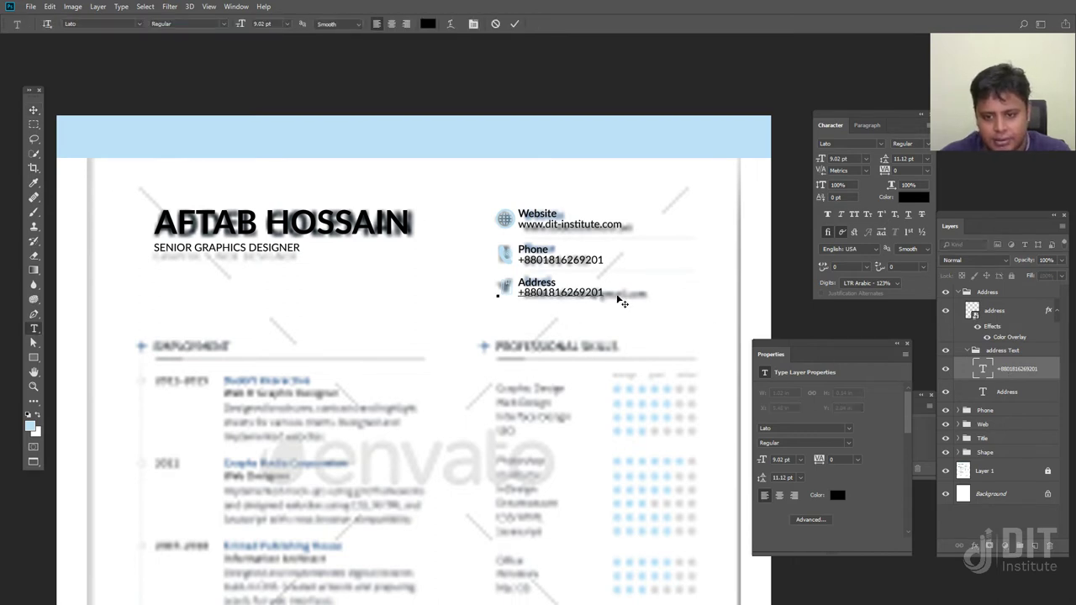
# Replace the Address row's copied phone number with the full street address and commit it
pyautogui.moveTo(608, 292); pyautogui.dragTo(461, 291)
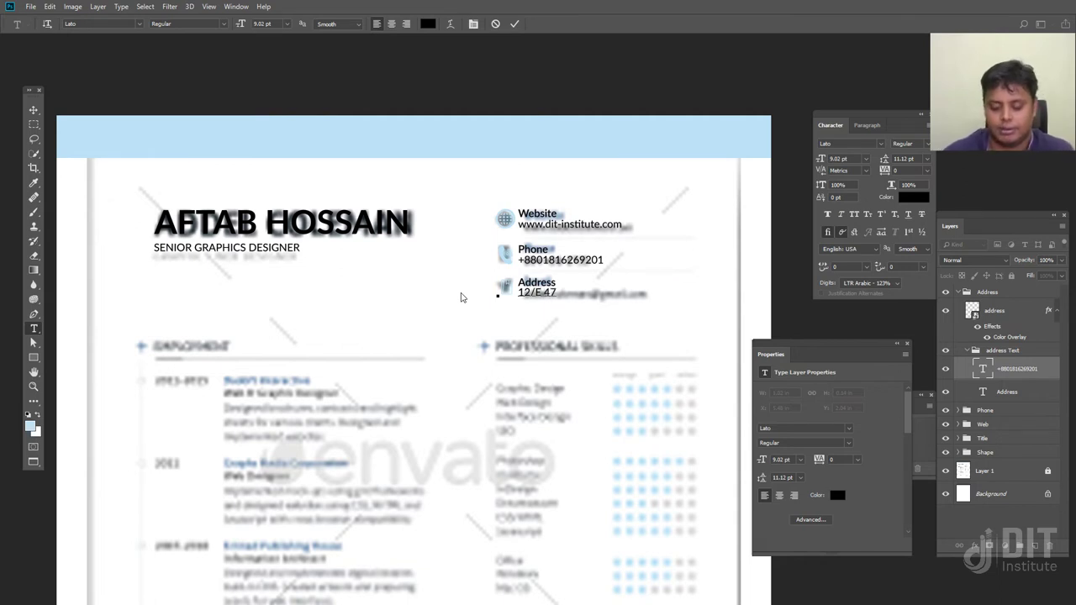
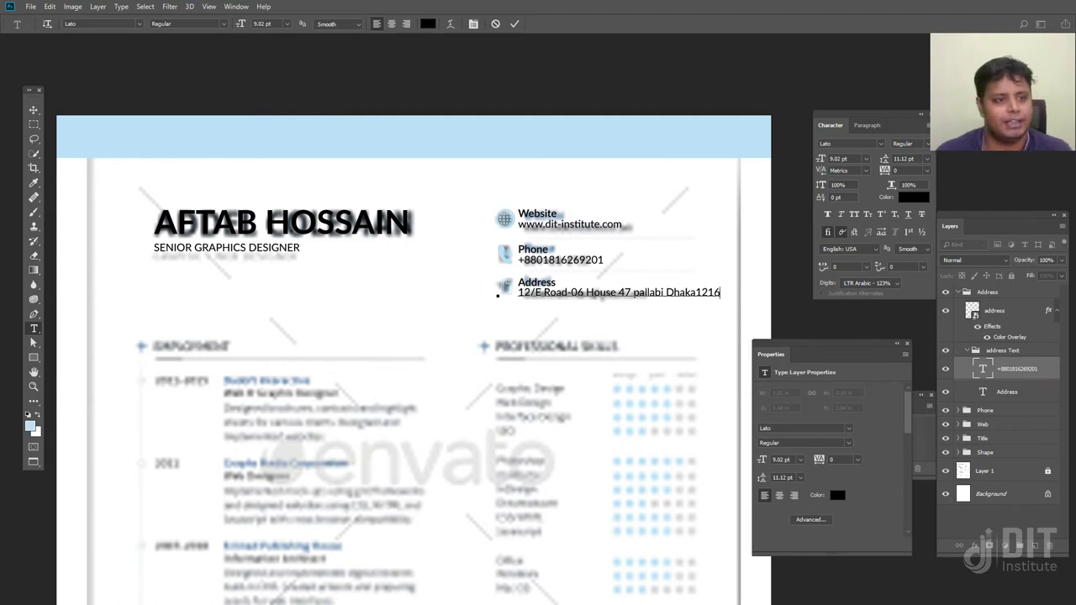
pyautogui.click(33, 110)
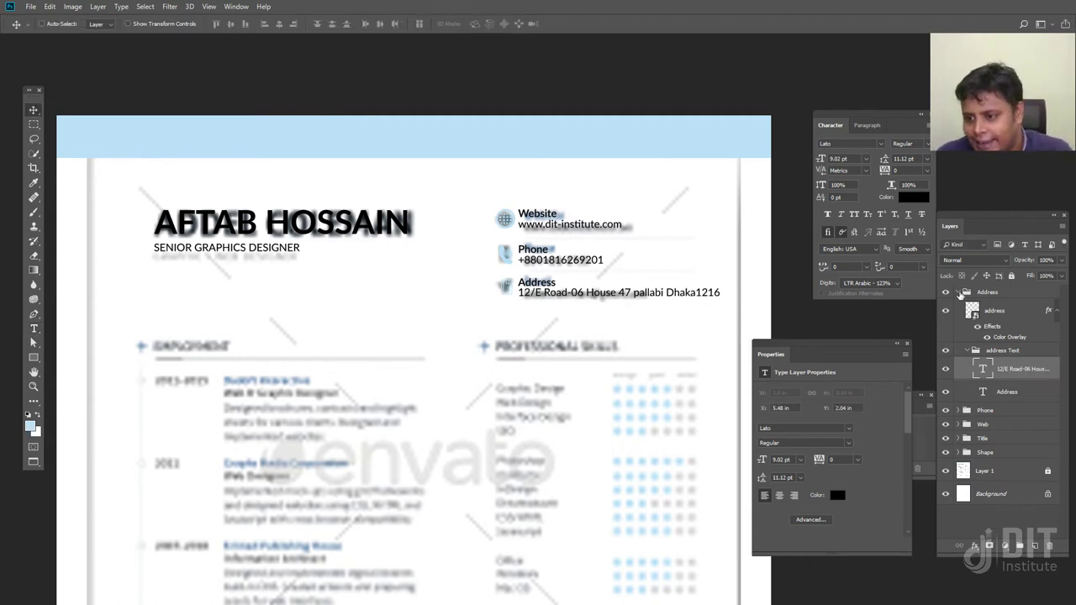
pyautogui.click(957, 292)
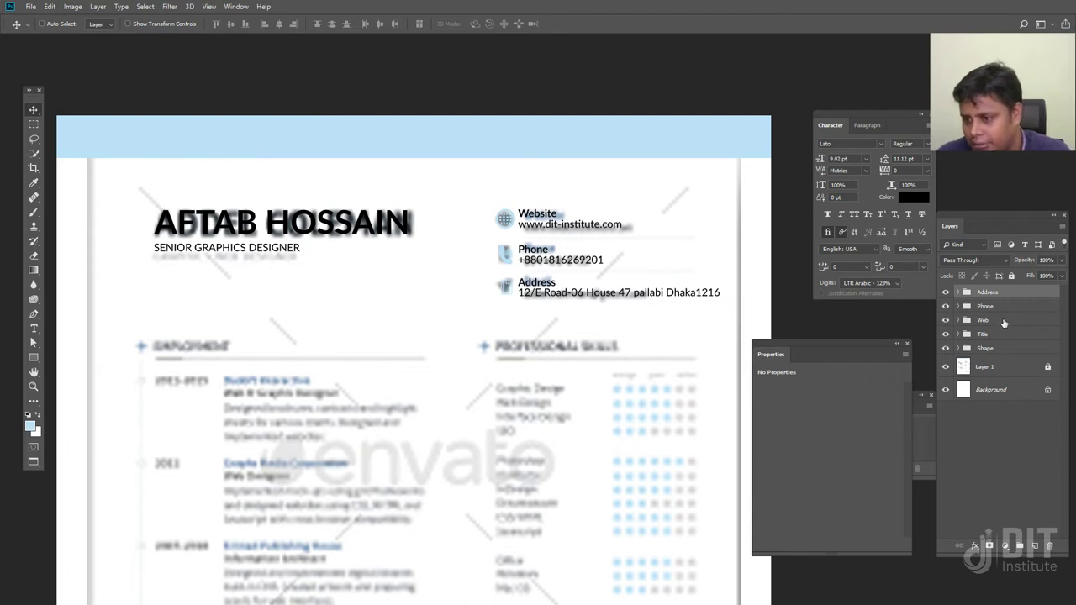
pyautogui.keyDown('shift'); pyautogui.click(1002, 320); pyautogui.keyUp('shift')
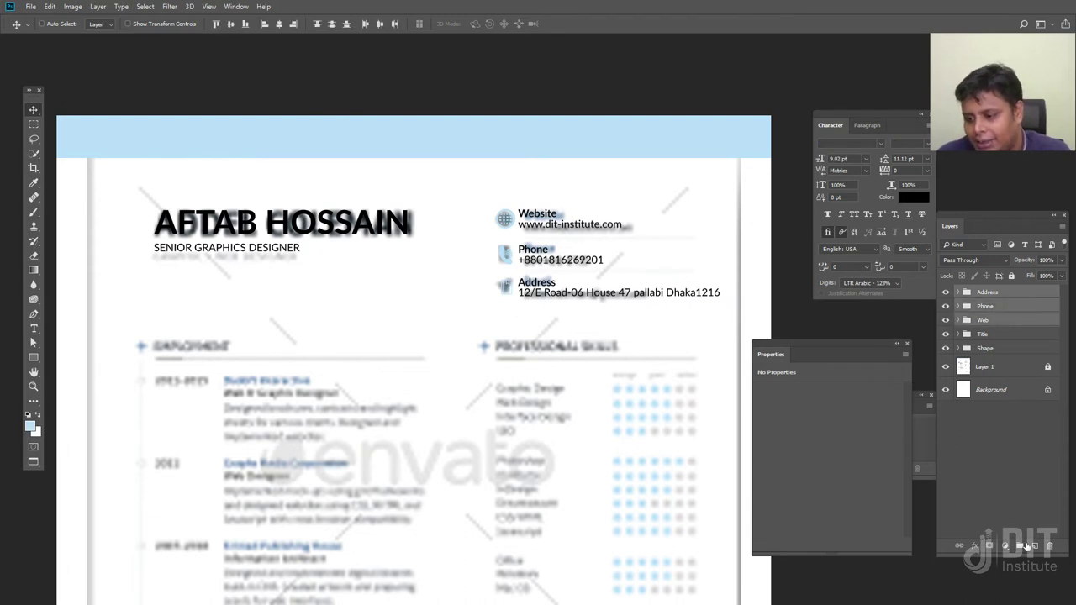
# Put the Address, Phone and Web groups into a new group named 'Contact'
pyautogui.click(1020, 546)
pyautogui.doubleClick(988, 292)
pyautogui.write('Contact')
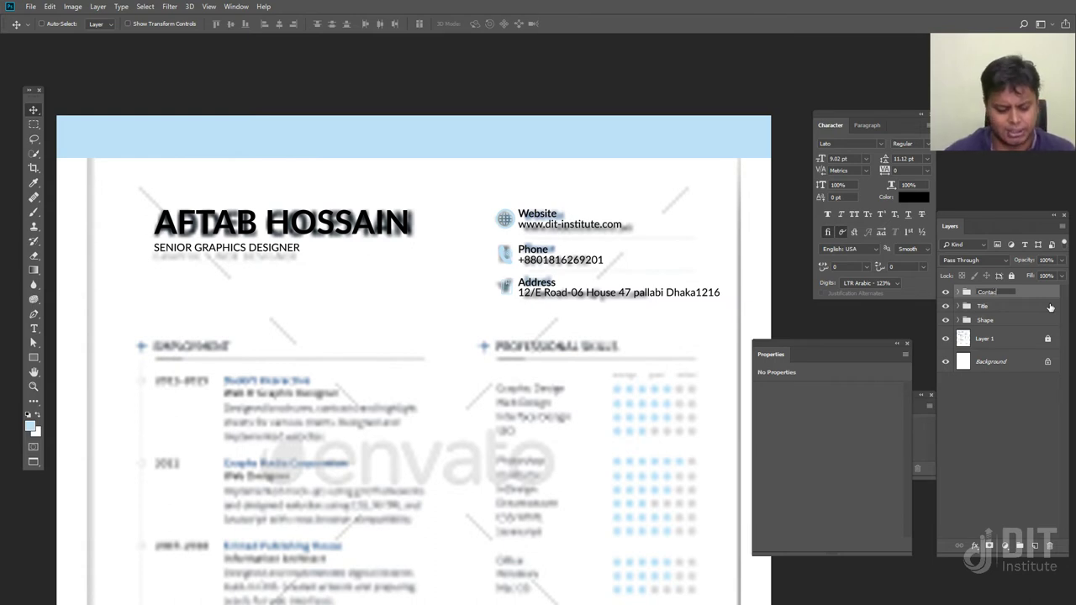
pyautogui.press('Return')
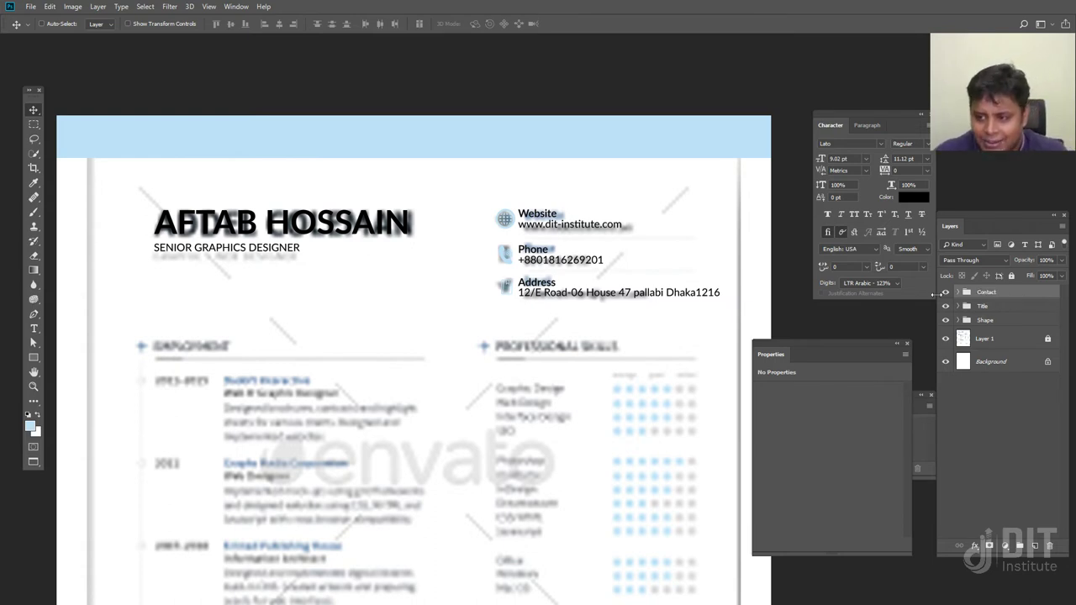
# Toggle the Contact and Shape groups' visibility off and back on to check them
pyautogui.click(945, 292)
pyautogui.click(945, 292)
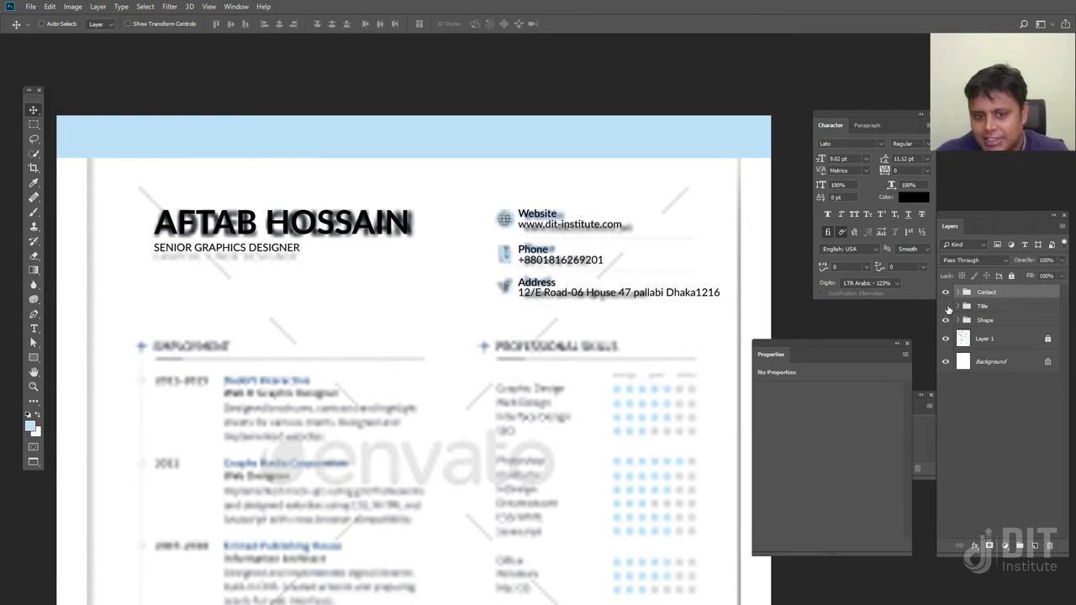
pyautogui.click(945, 321)
pyautogui.click(944, 320)
pyautogui.scroll(-3, 265, 353)
pyautogui.hscroll(-3, 278, 310)
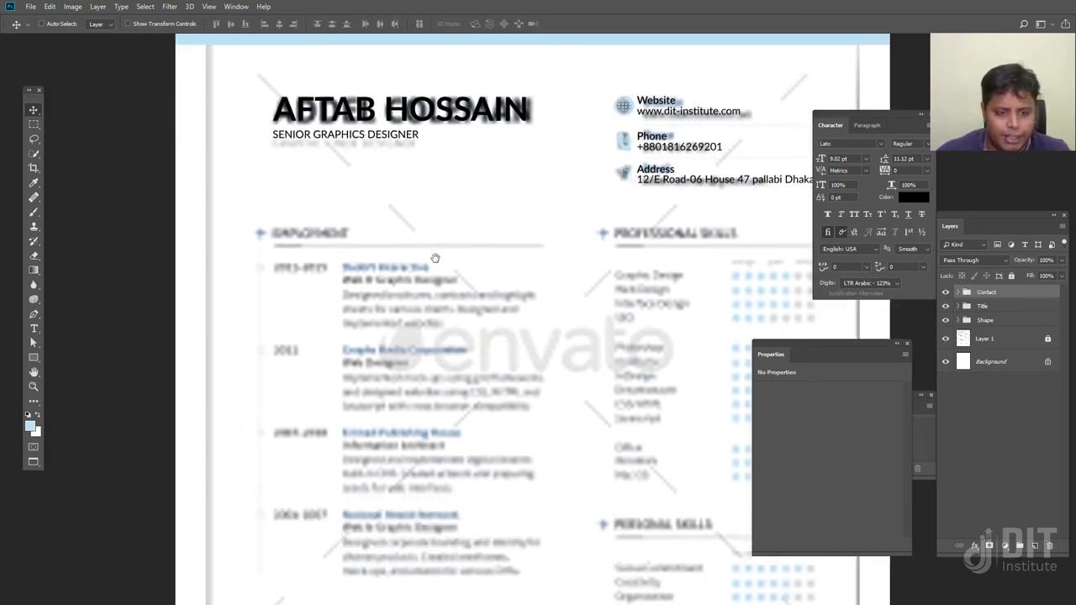
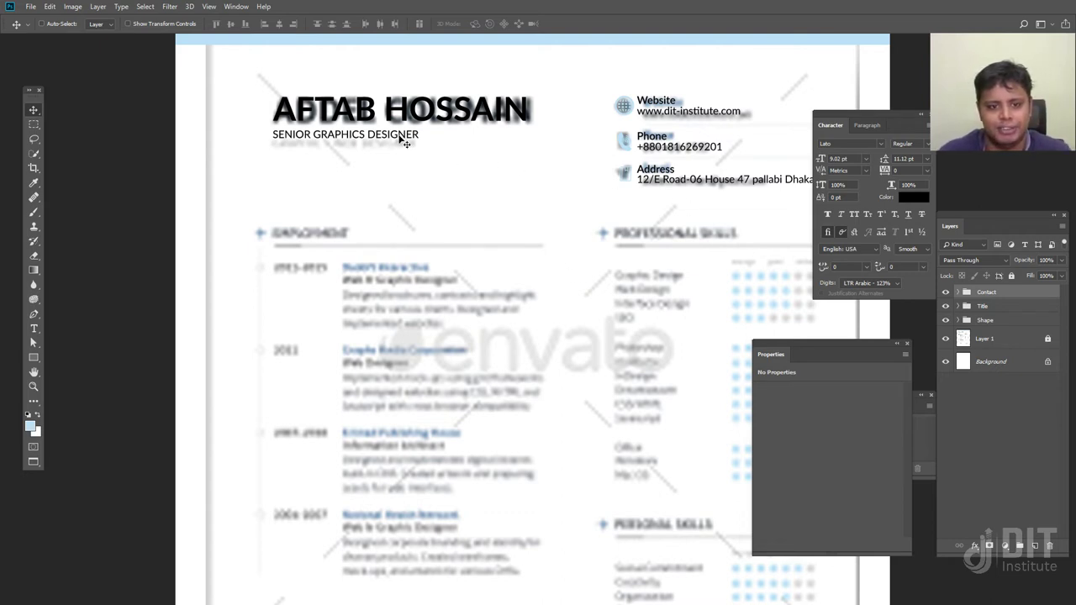
# Paste 'work experience' above the Employment heading and capitalise it to 'Work Experience'
pyautogui.press('t')
pyautogui.click(358, 232)
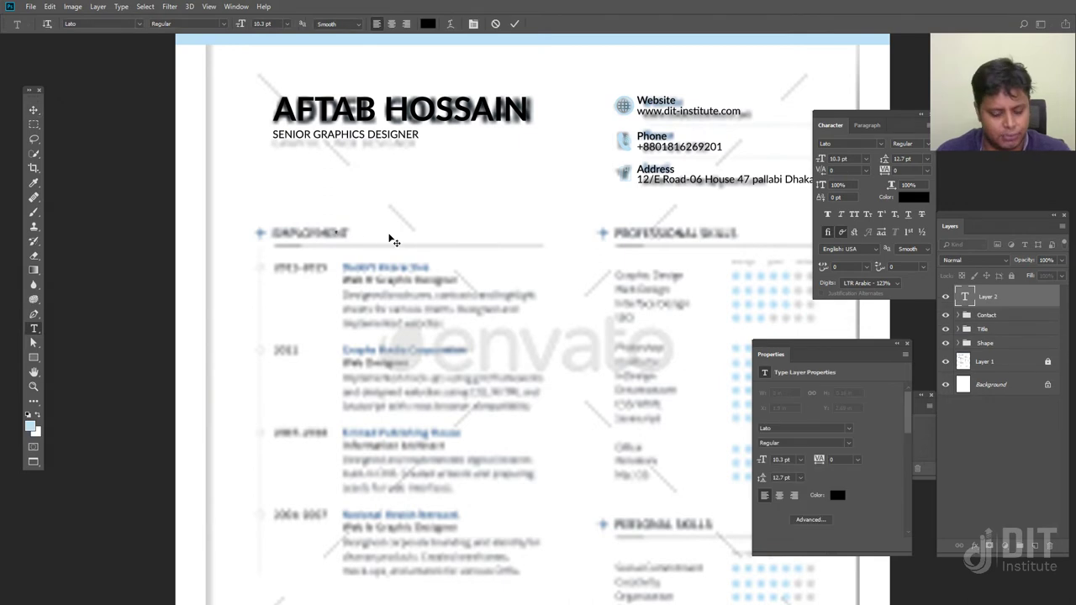
pyautogui.write('work experience')
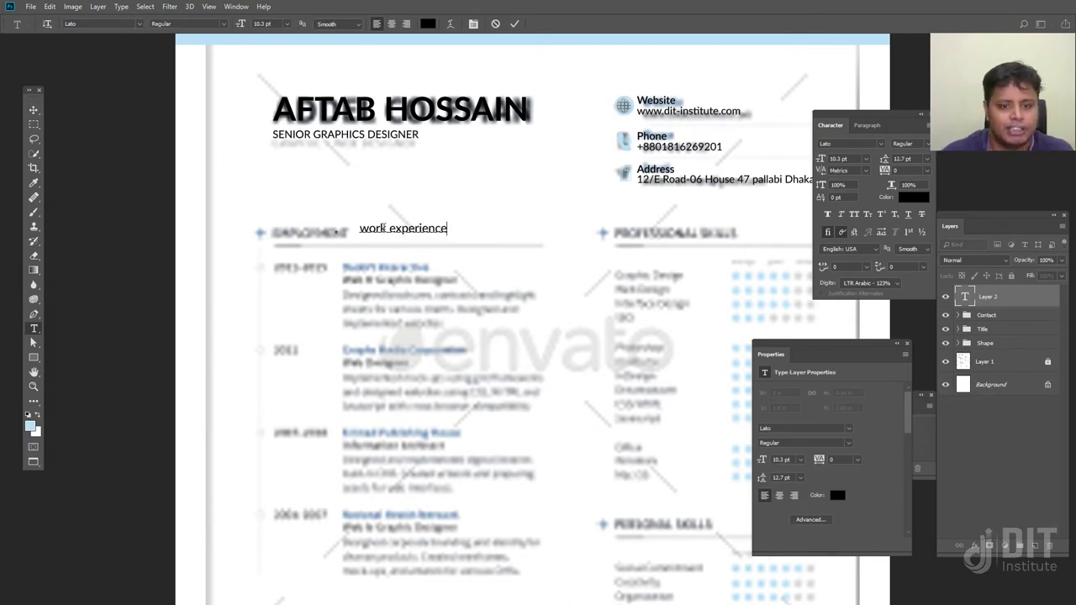
pyautogui.click(370, 232)
pyautogui.press('BackSpace')
pyautogui.write('W')
pyautogui.click(402, 231)
pyautogui.press('BackSpace')
pyautogui.write('E')
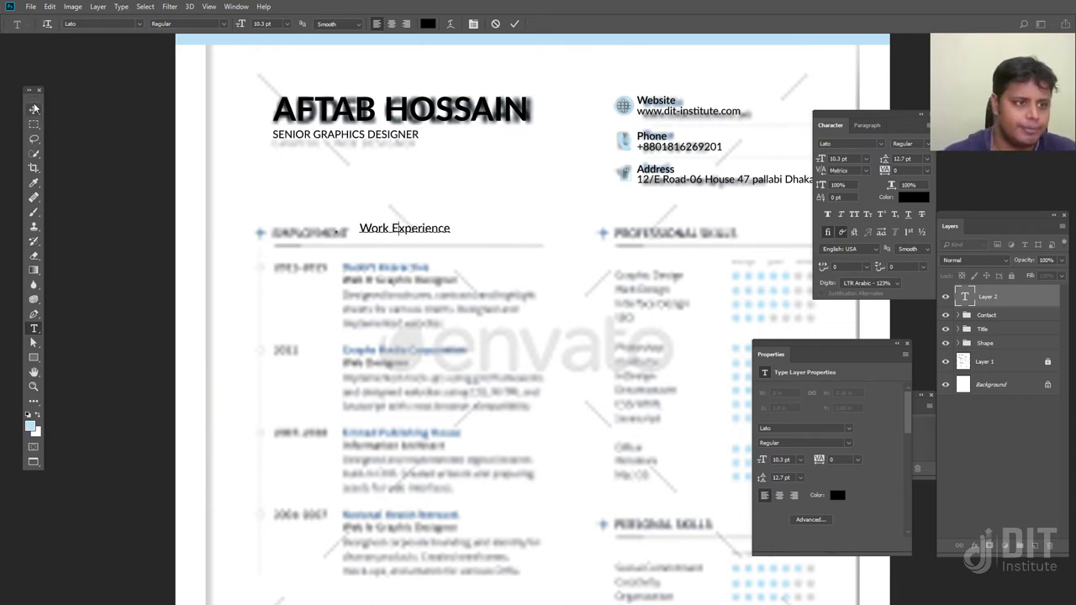
# Drag the Work Experience heading into position and bring agenda.png to the front
pyautogui.click(33, 110)
pyautogui.moveTo(433, 231); pyautogui.dragTo(346, 235)
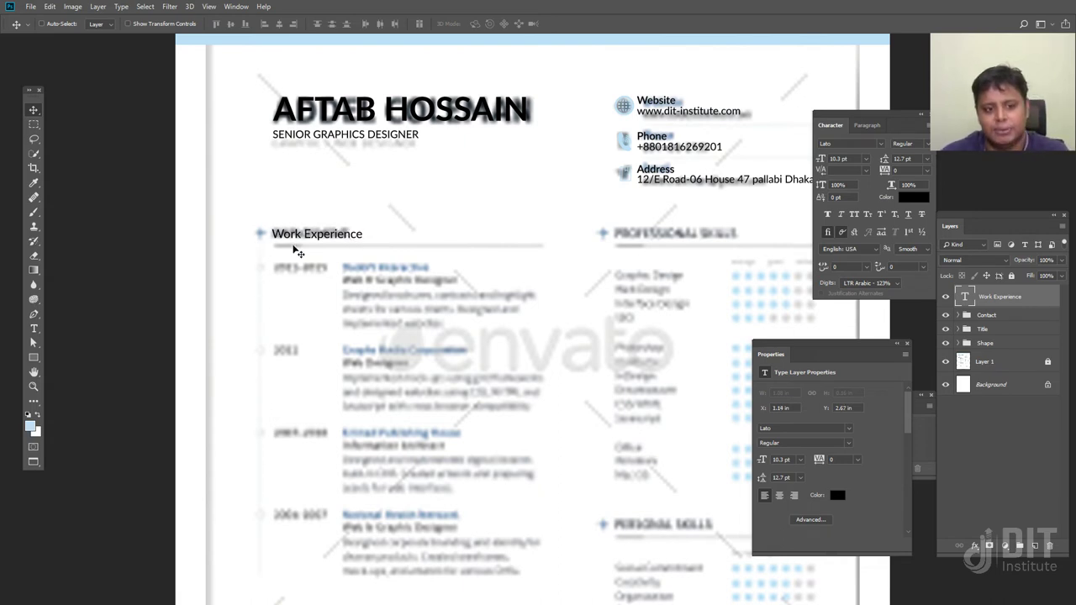
pyautogui.moveTo(302, 238); pyautogui.dragTo(302, 238)
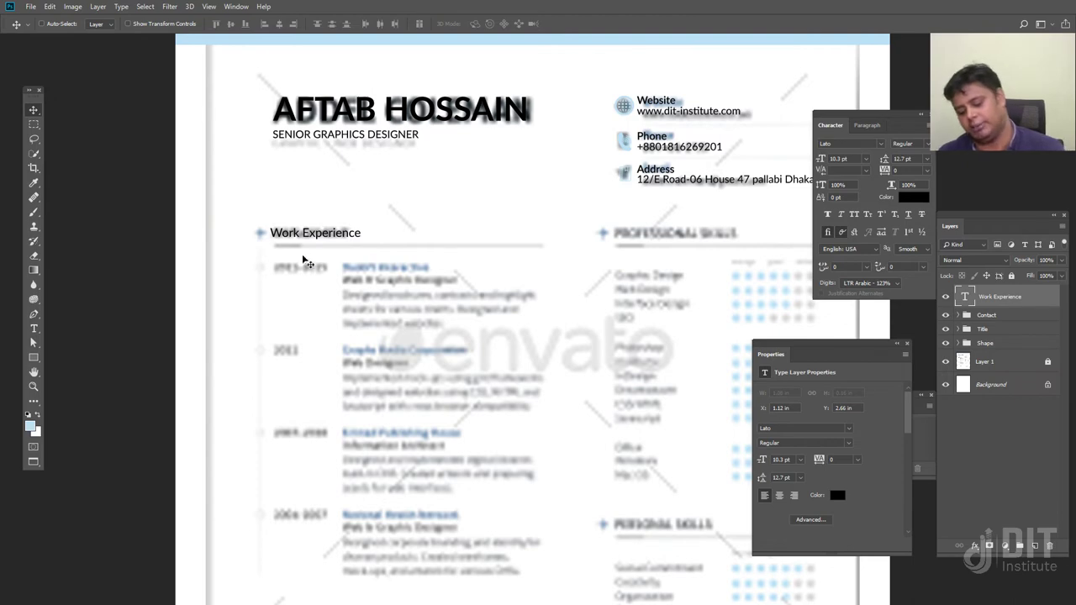
pyautogui.hotkey('ctrl', '+')
pyautogui.hotkey('ctrl', '-')
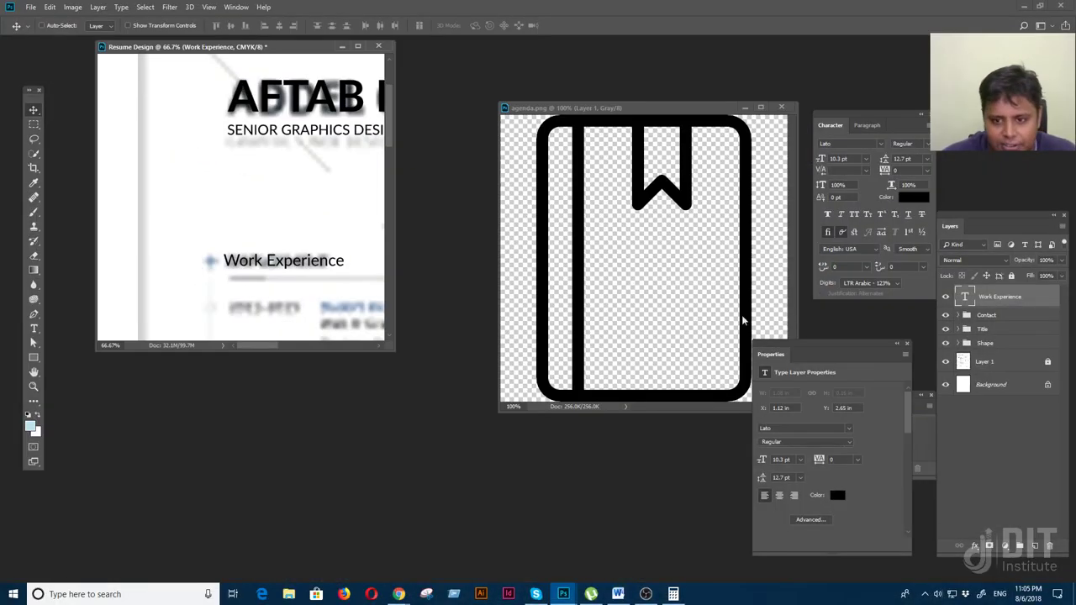
pyautogui.click(605, 220)
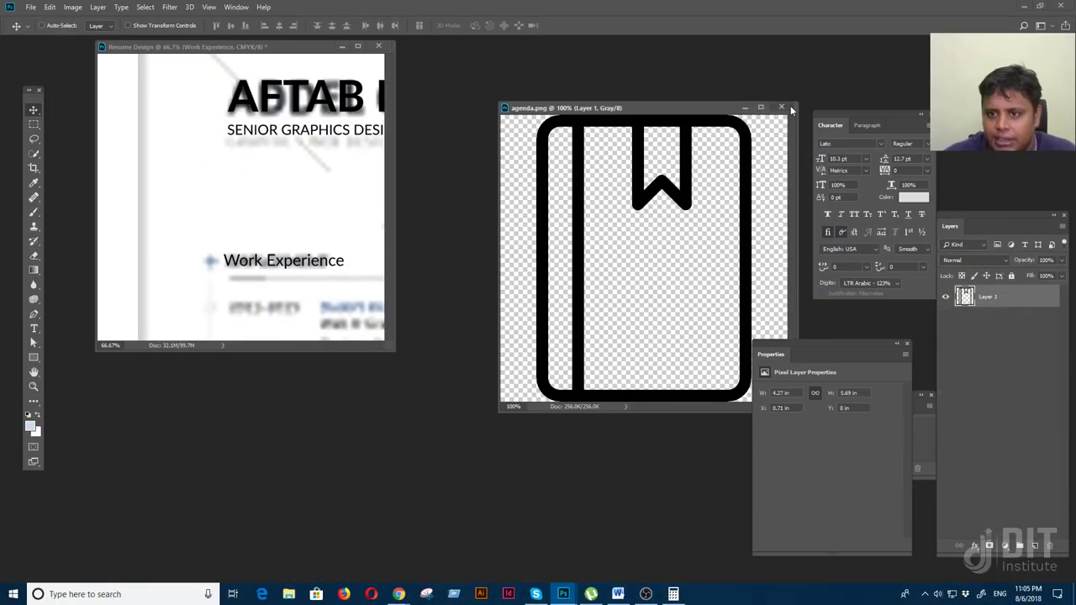
# Close agenda.png, open swiss-preview.jpg from the Resume Design folder, and dock it in the main area
pyautogui.click(780, 107)
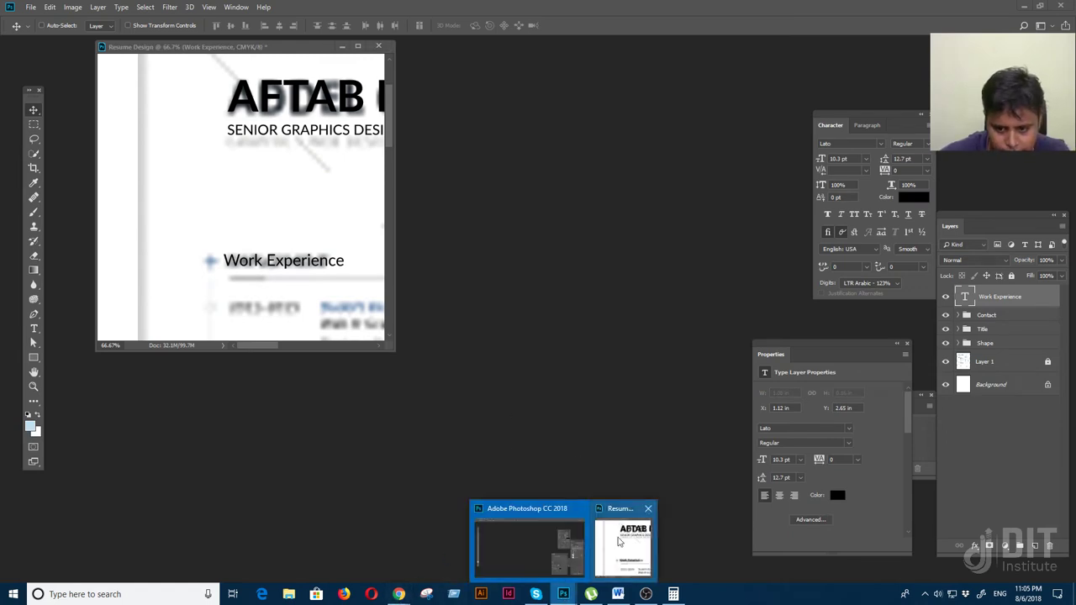
pyautogui.doubleClick(507, 294)
pyautogui.click(271, 28)
pyautogui.doubleClick(200, 87)
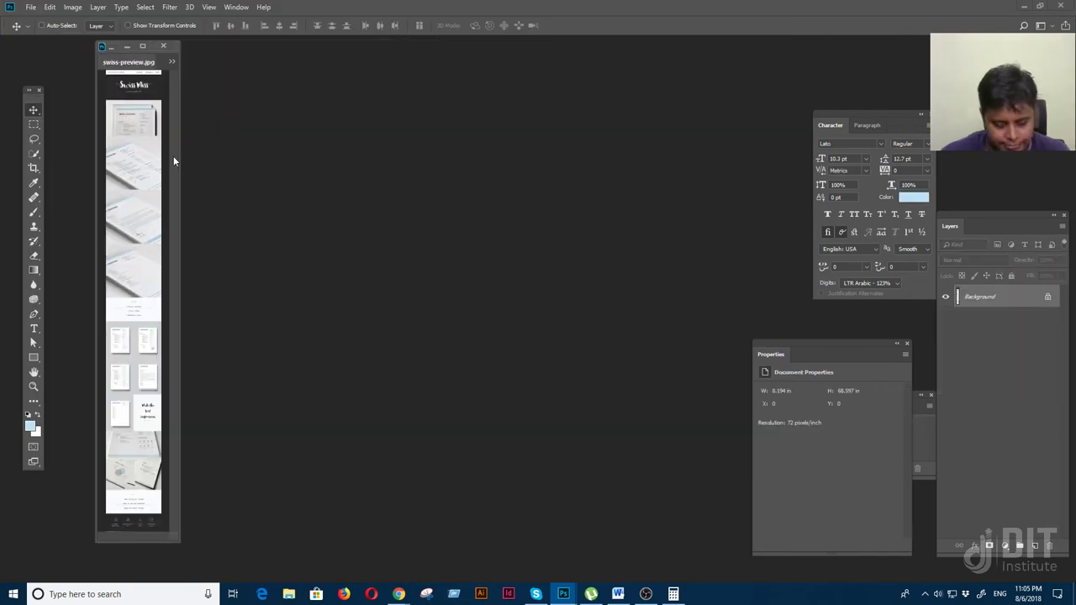
pyautogui.moveTo(143, 62); pyautogui.dragTo(497, 182)
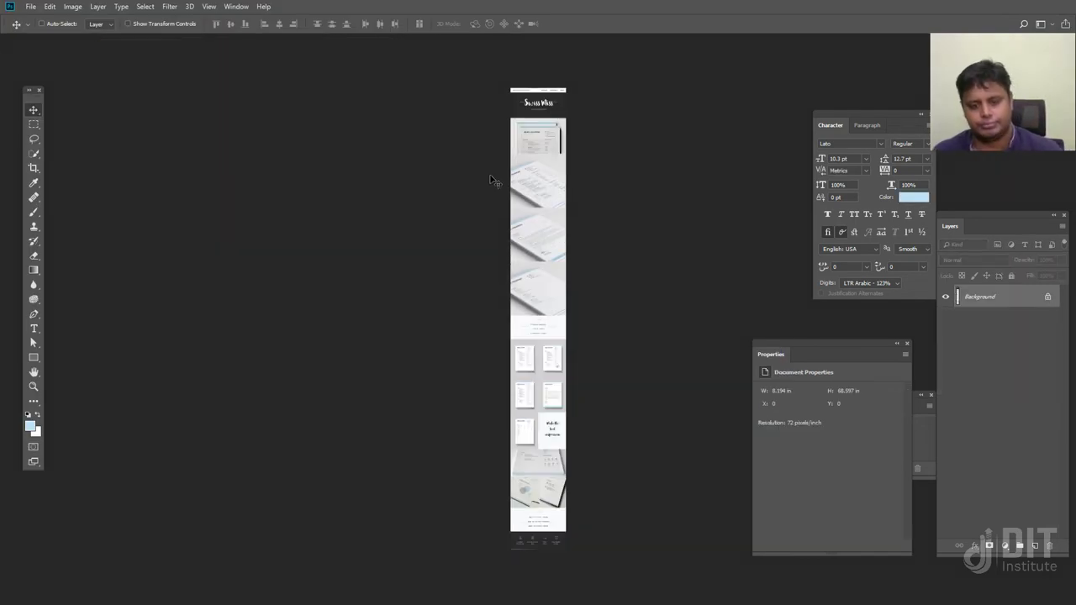
# Scroll through swiss-preview.jpg in Full Screen mode, then return to the resume document
pyautogui.scroll(10, 585, 303)
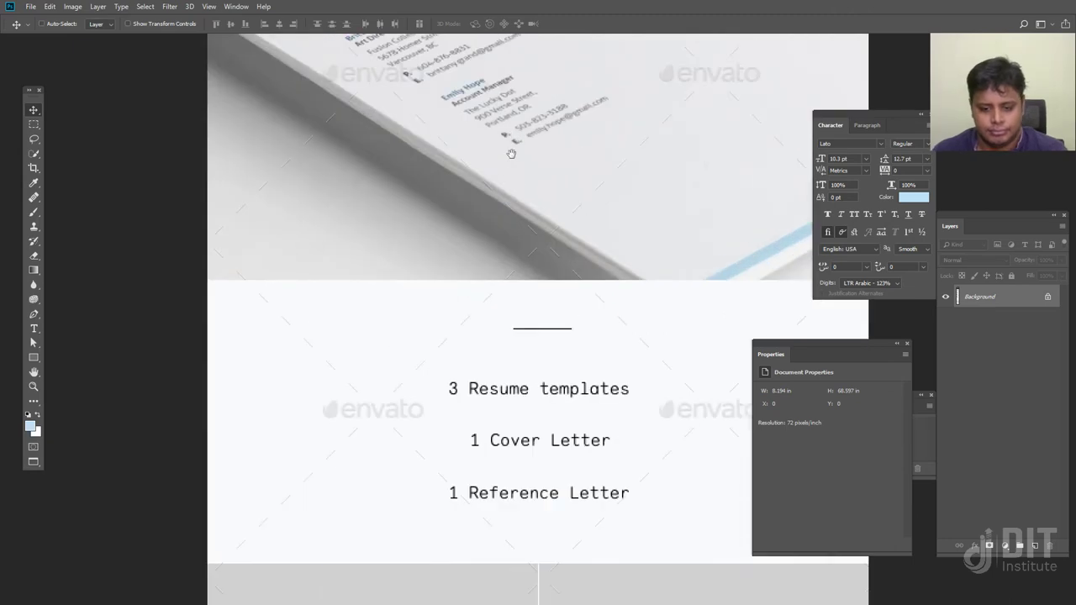
pyautogui.scroll(-5, 527, 234)
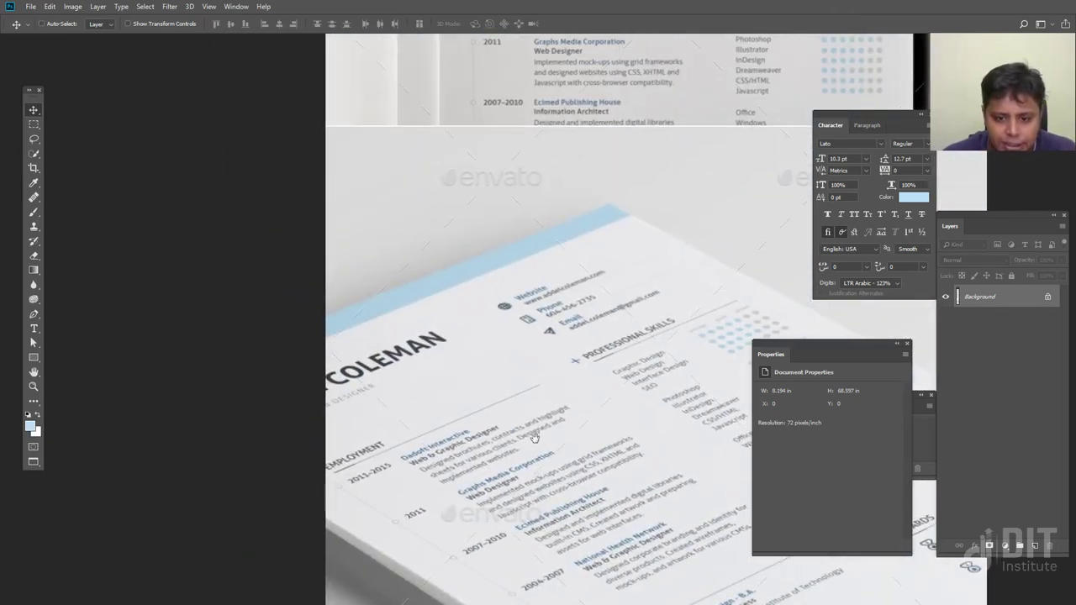
pyautogui.scroll(5, 598, 454)
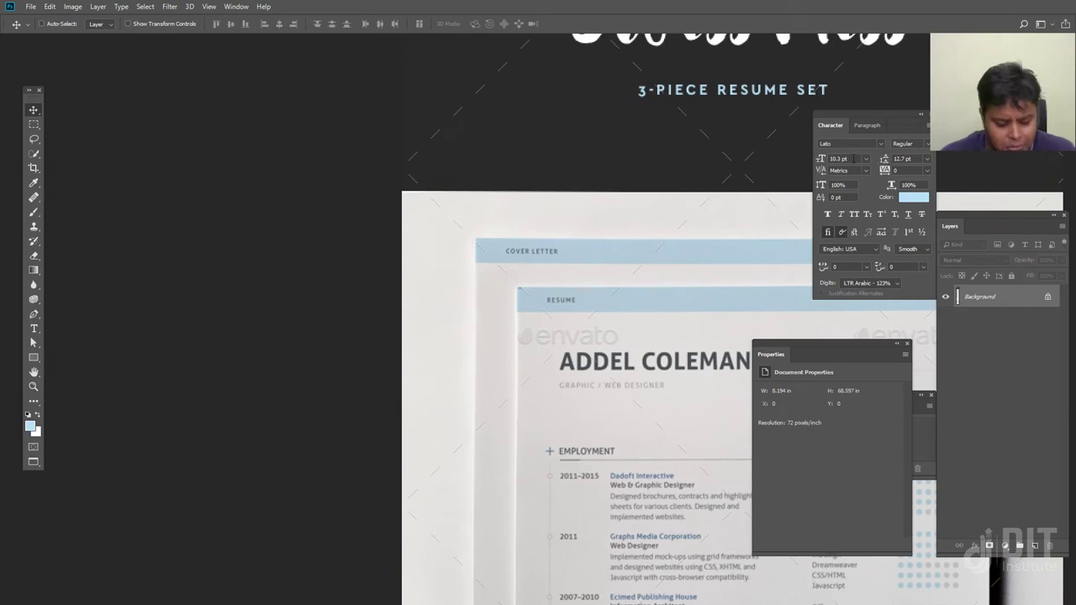
pyautogui.press('f')
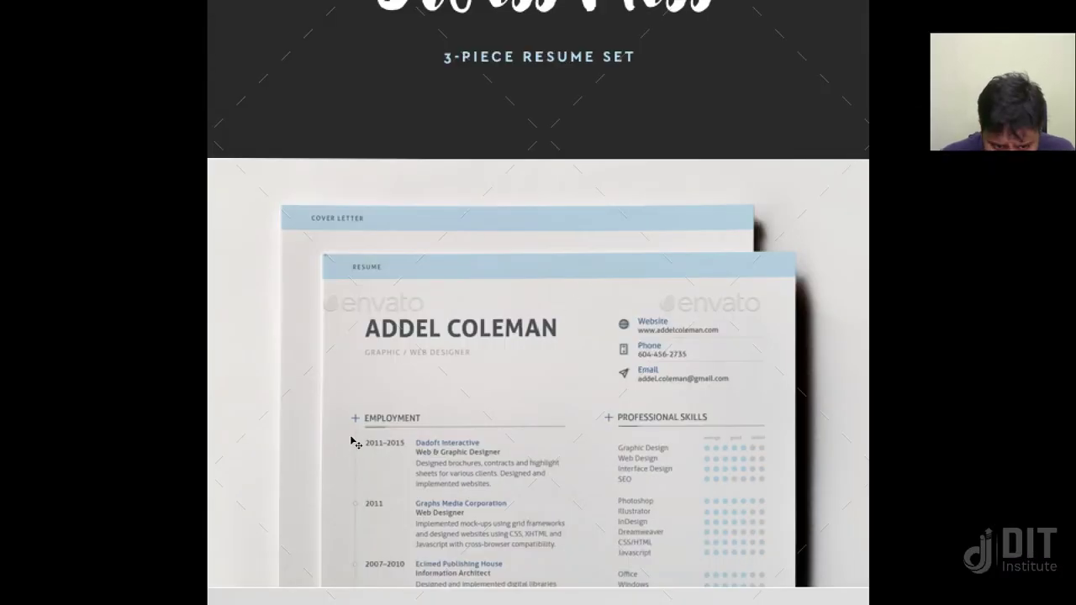
pyautogui.scroll(-3, 356, 535)
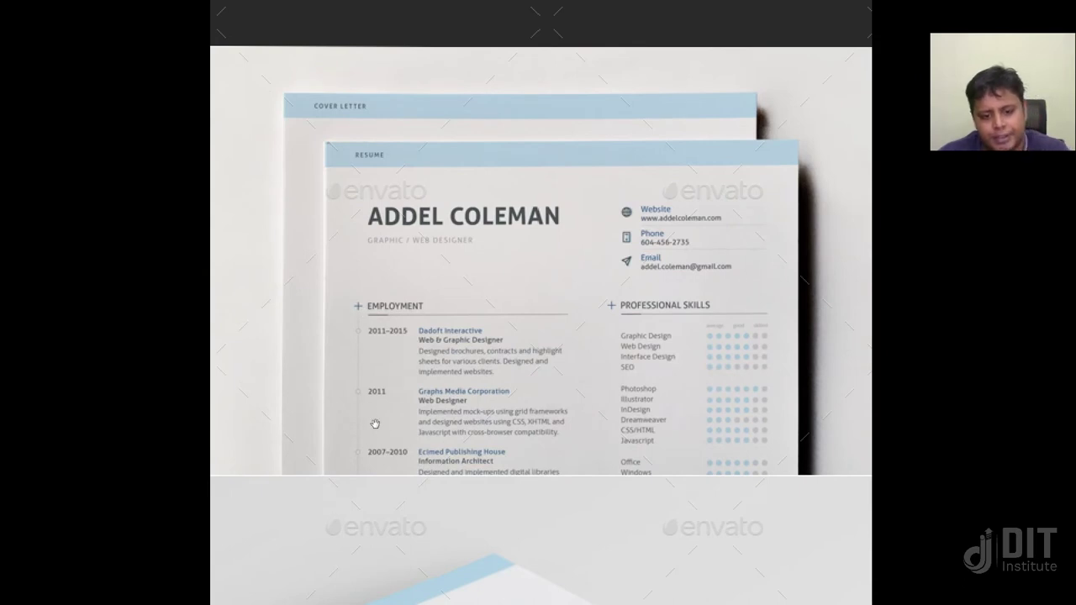
pyautogui.scroll(-2, 371, 334)
pyautogui.scroll(-1, 371, 335)
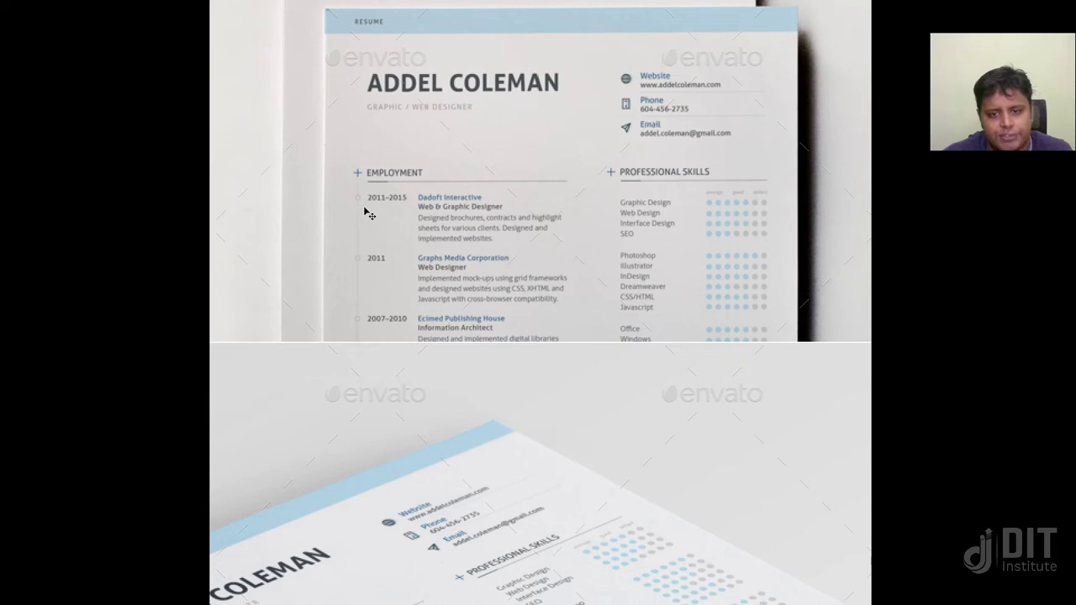
pyautogui.press('f')
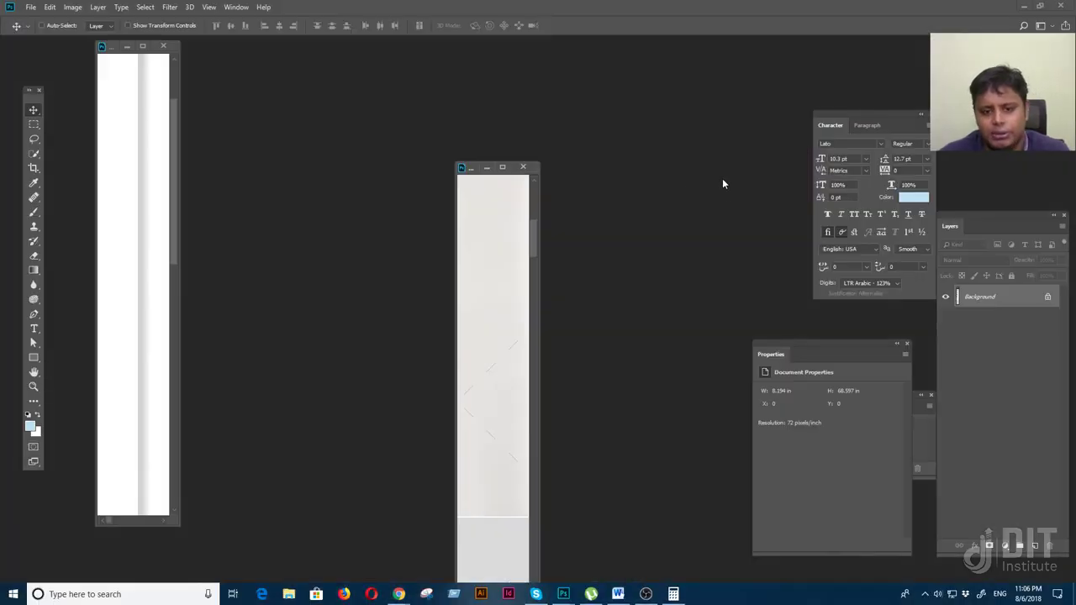
pyautogui.click(107, 157)
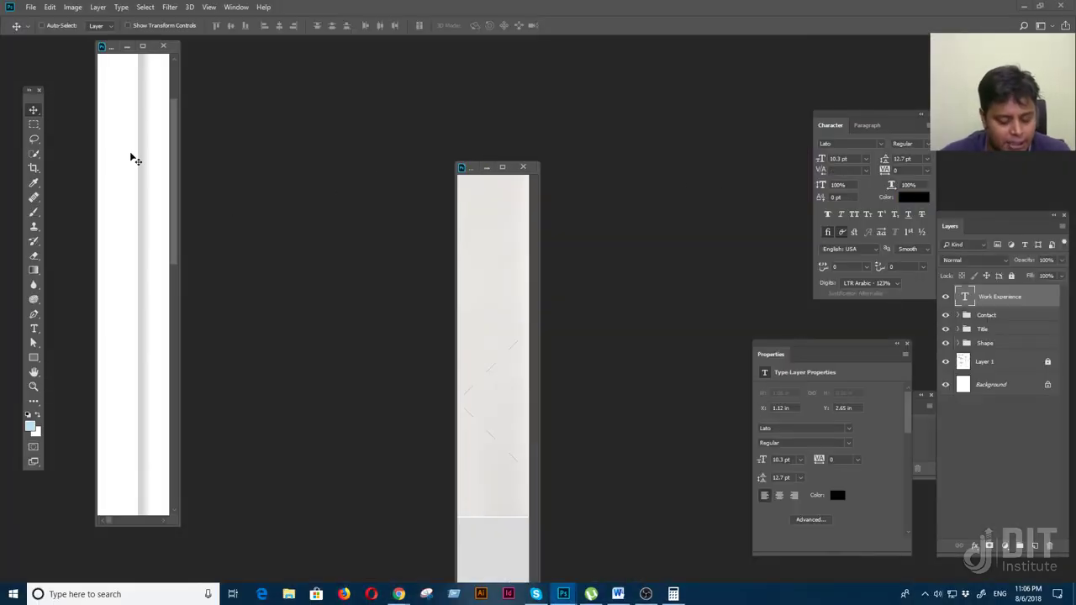
# Type a plus sign in front of the Work Experience heading
pyautogui.press('f')
pyautogui.moveTo(319, 246); pyautogui.dragTo(366, 240)
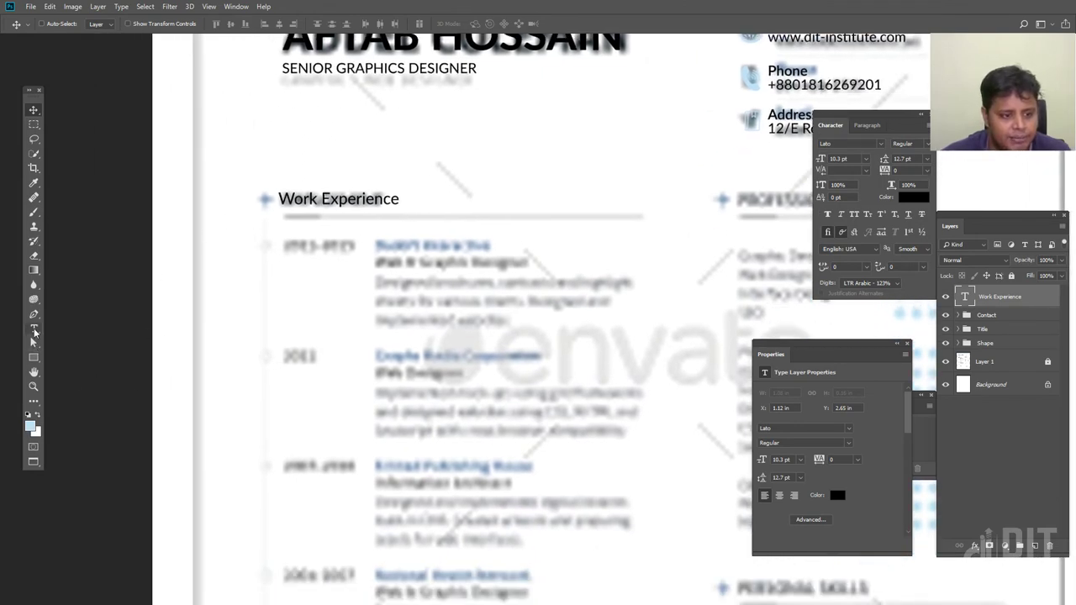
pyautogui.press('t')
pyautogui.click(278, 198)
pyautogui.write('+')
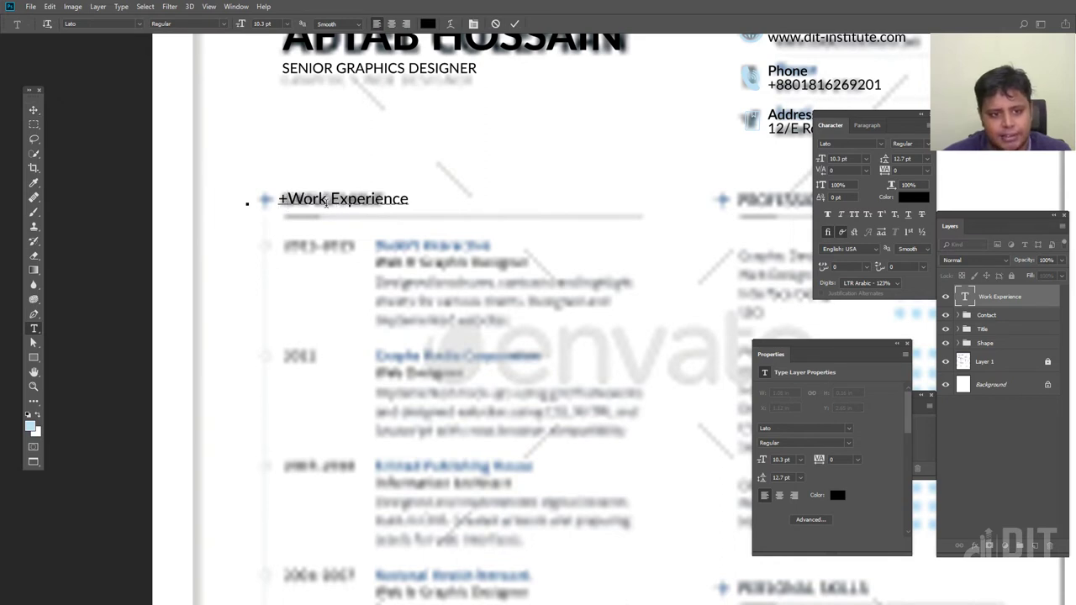
# Make the plus sign 16 pt and add a space after it
pyautogui.moveTo(278, 199); pyautogui.dragTo(289, 199)
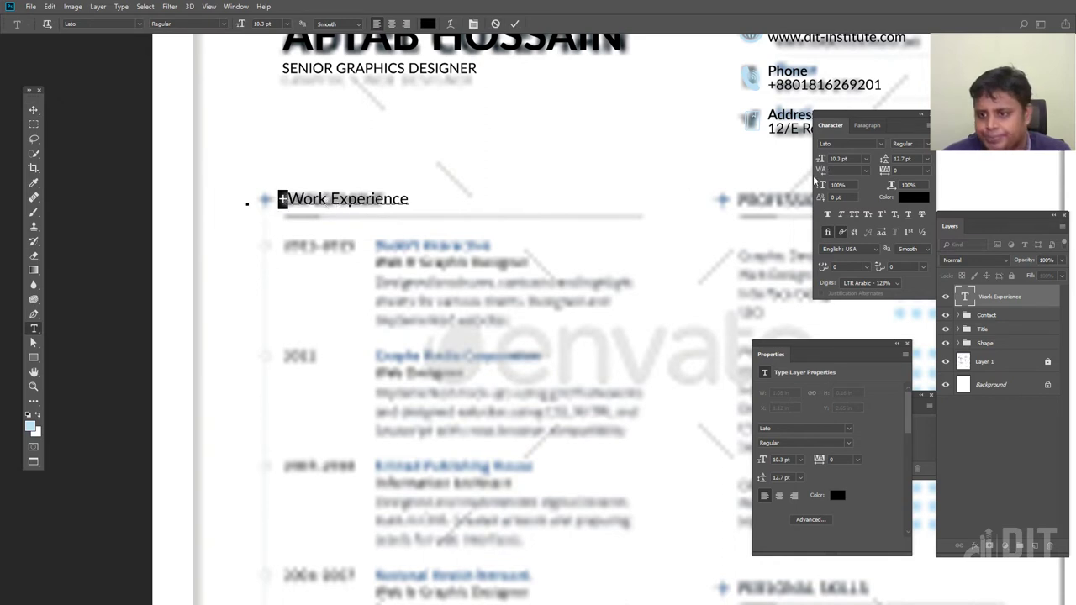
pyautogui.click(838, 159)
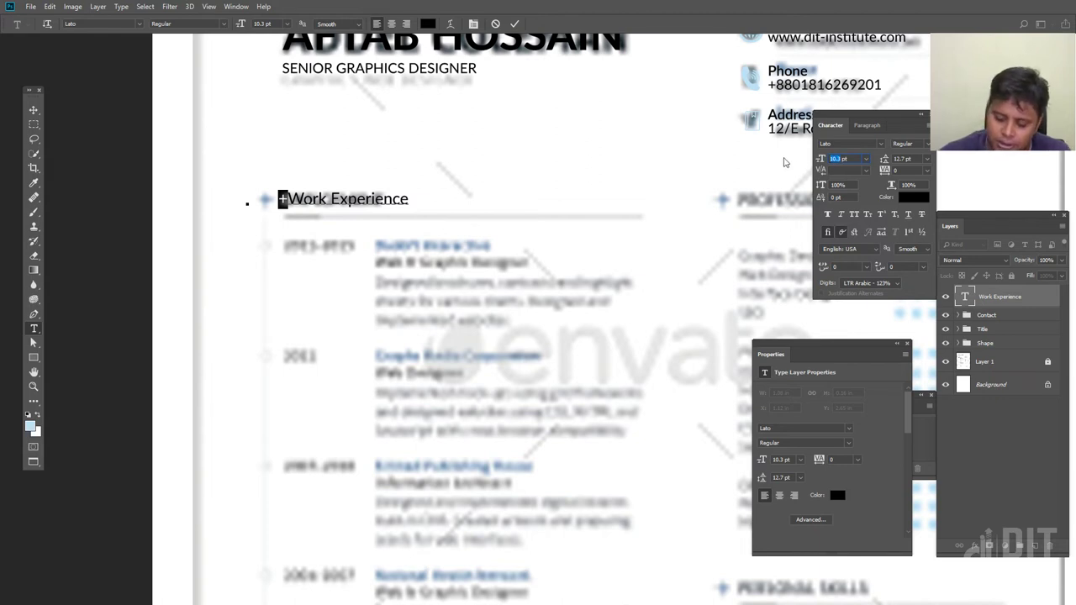
pyautogui.click(284, 199)
pyautogui.moveTo(283, 198); pyautogui.dragTo(277, 199)
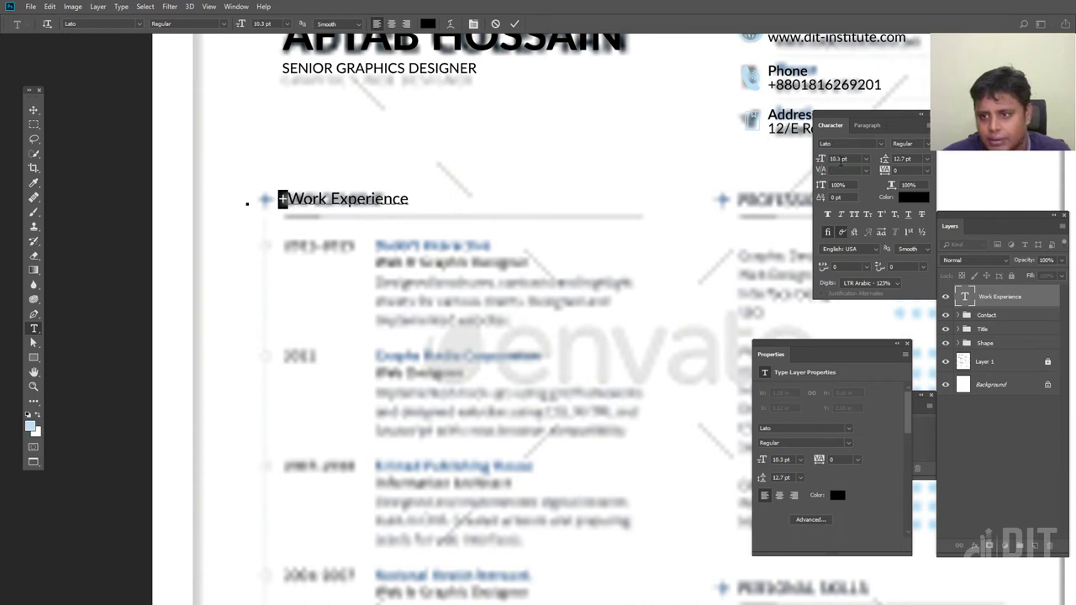
pyautogui.click(867, 158)
pyautogui.click(840, 245)
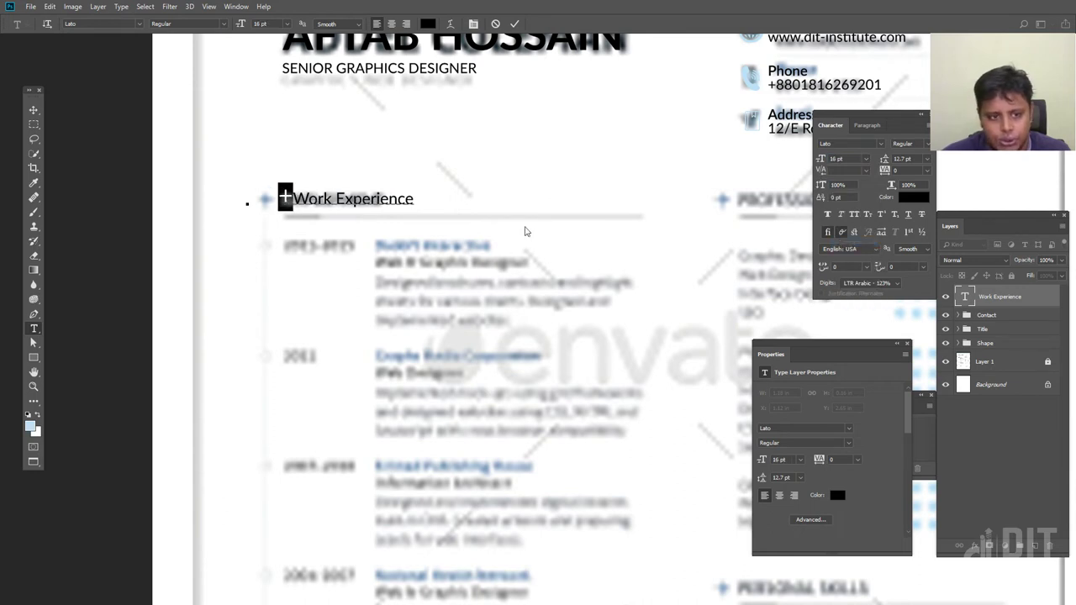
pyautogui.press('Right')
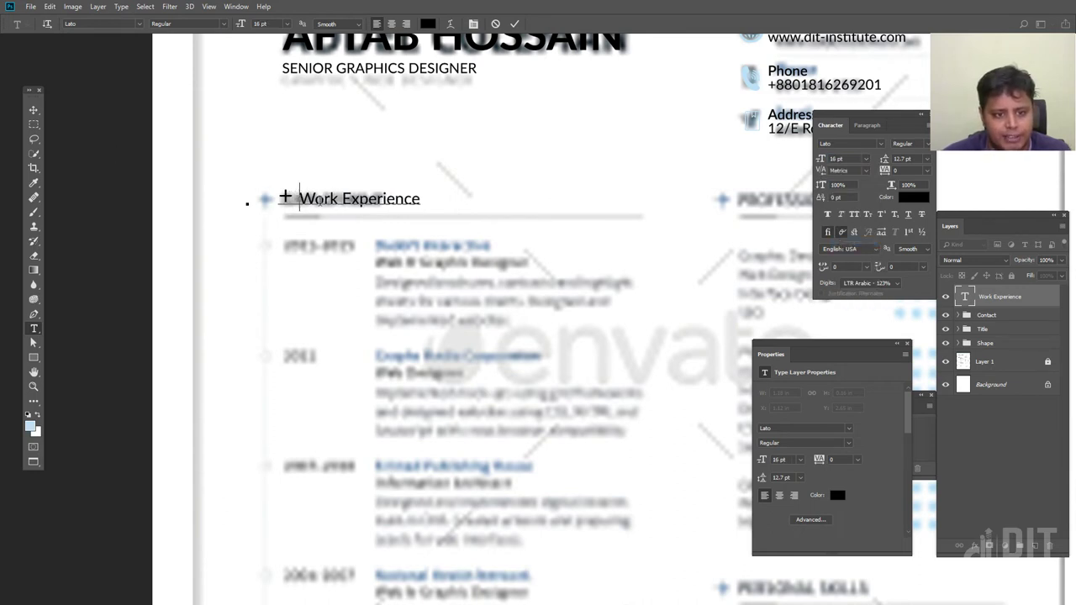
# Shift the '+ Work Experience' line slightly left and select all of its text to recolour it
pyautogui.click(33, 109)
pyautogui.moveTo(358, 209); pyautogui.dragTo(334, 204)
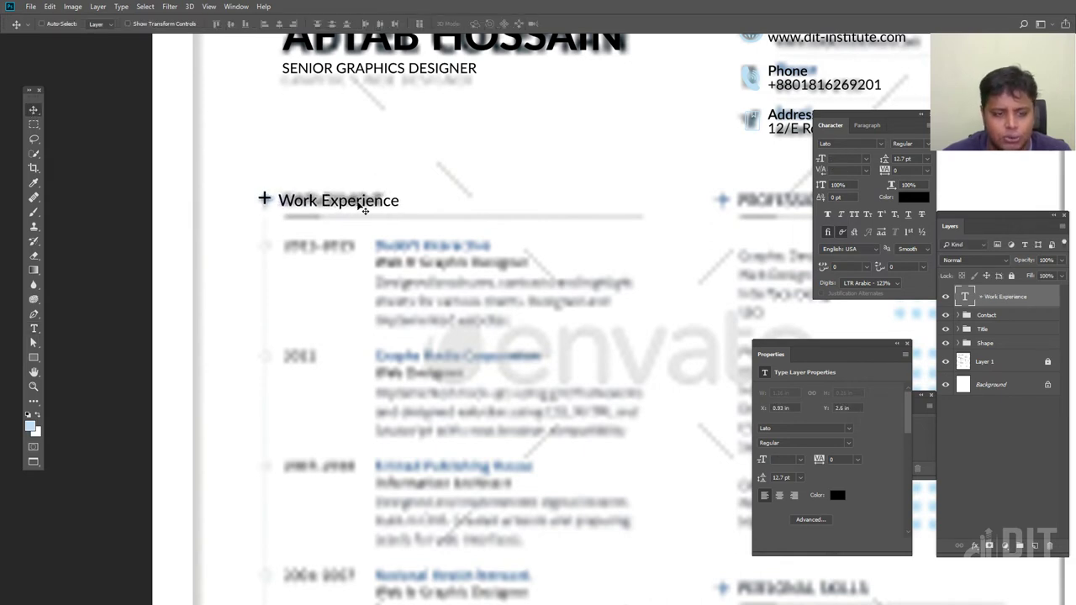
pyautogui.press('t')
pyautogui.click(265, 200)
pyautogui.hotkey('ctrl', 'a')
pyautogui.click(913, 197)
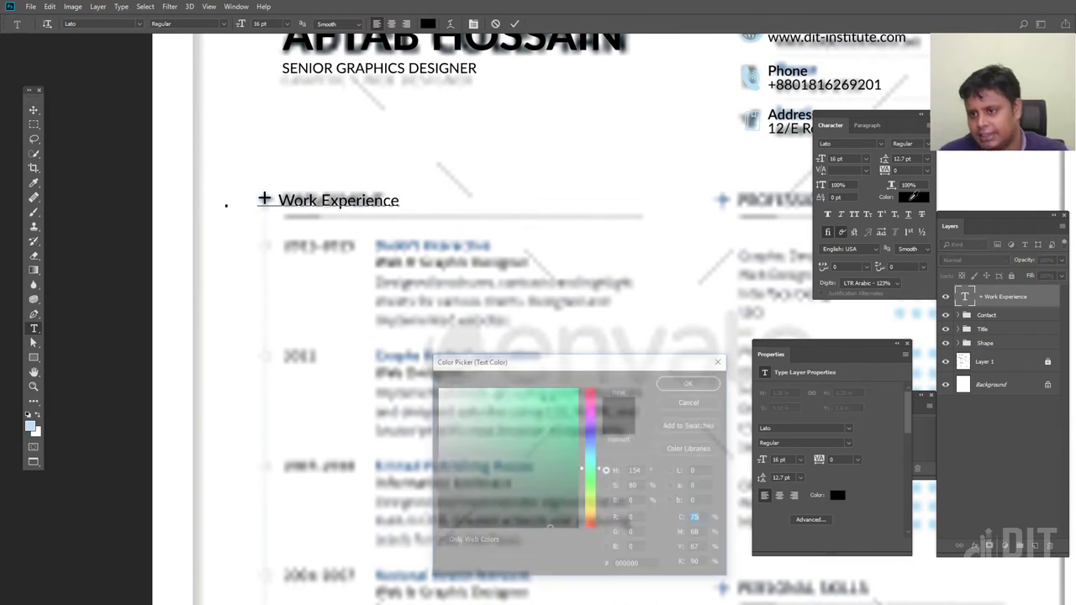
# Colour the heading light blue (#bce2f8) sampled from the bar, hide the reference image, and zoom in
pyautogui.hotkey('ctrl', '-')
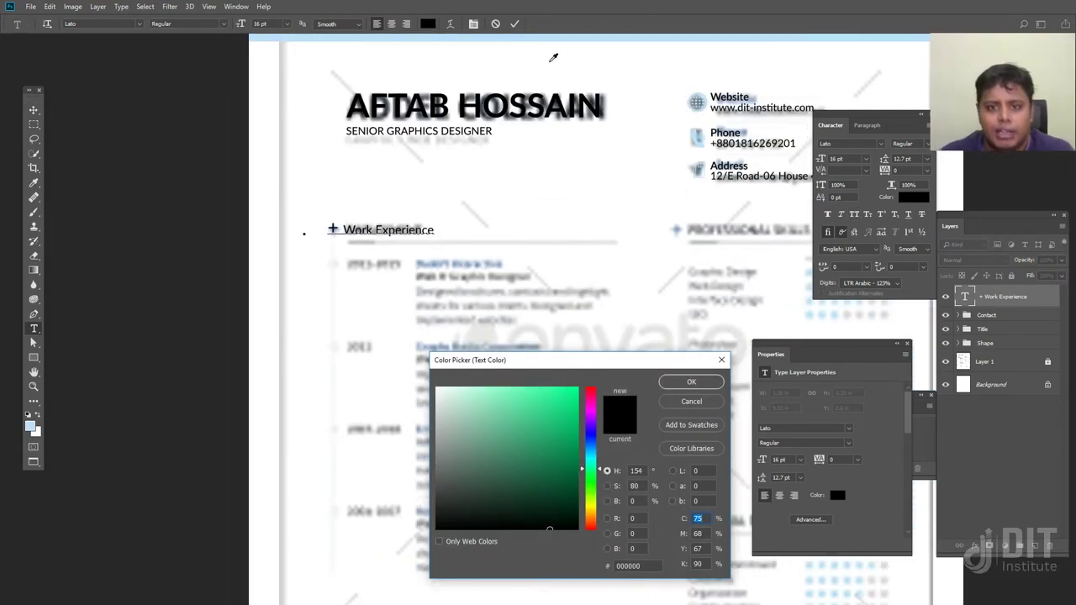
pyautogui.click(542, 37)
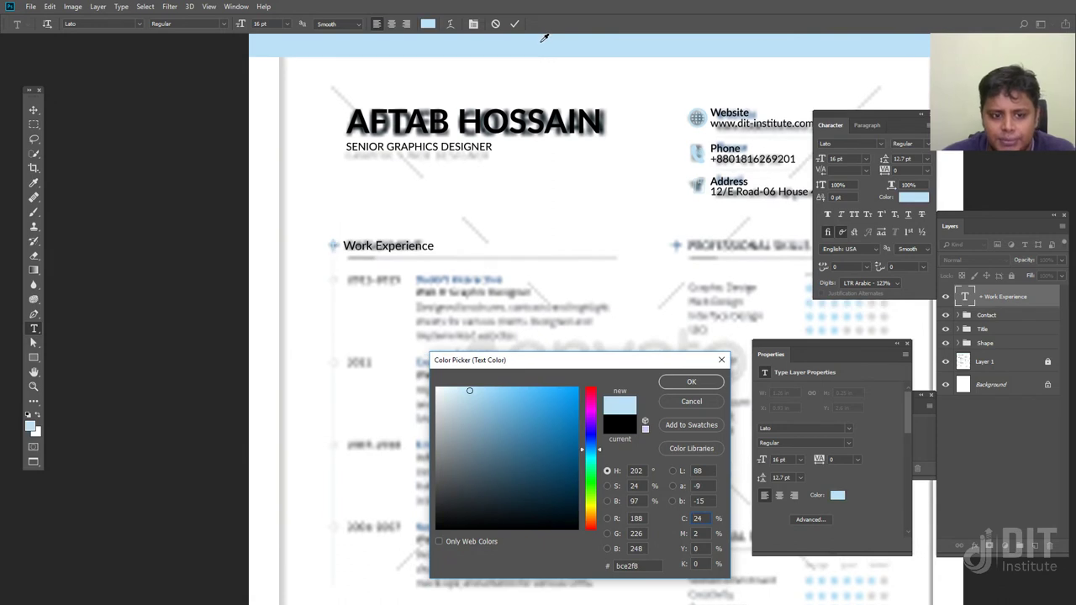
pyautogui.click(691, 382)
pyautogui.click(34, 110)
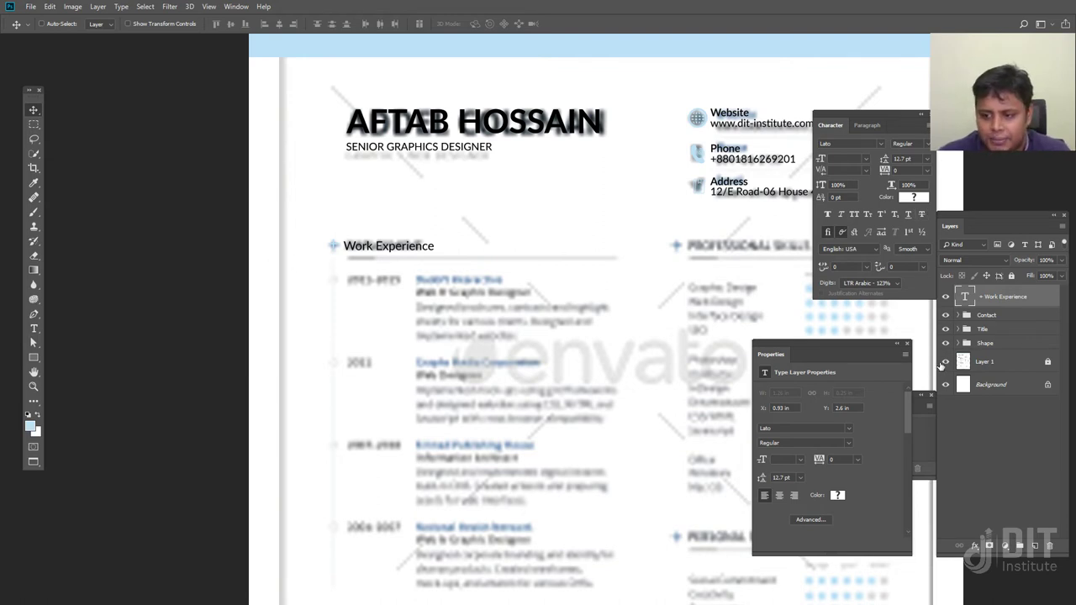
pyautogui.click(945, 362)
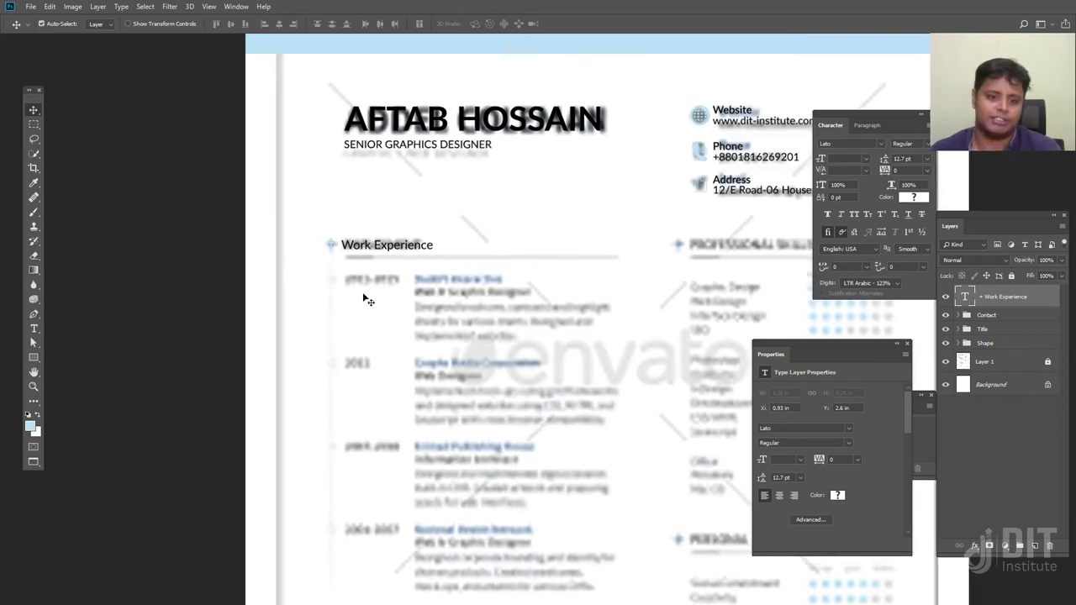
pyautogui.hotkey('ctrl', '+')
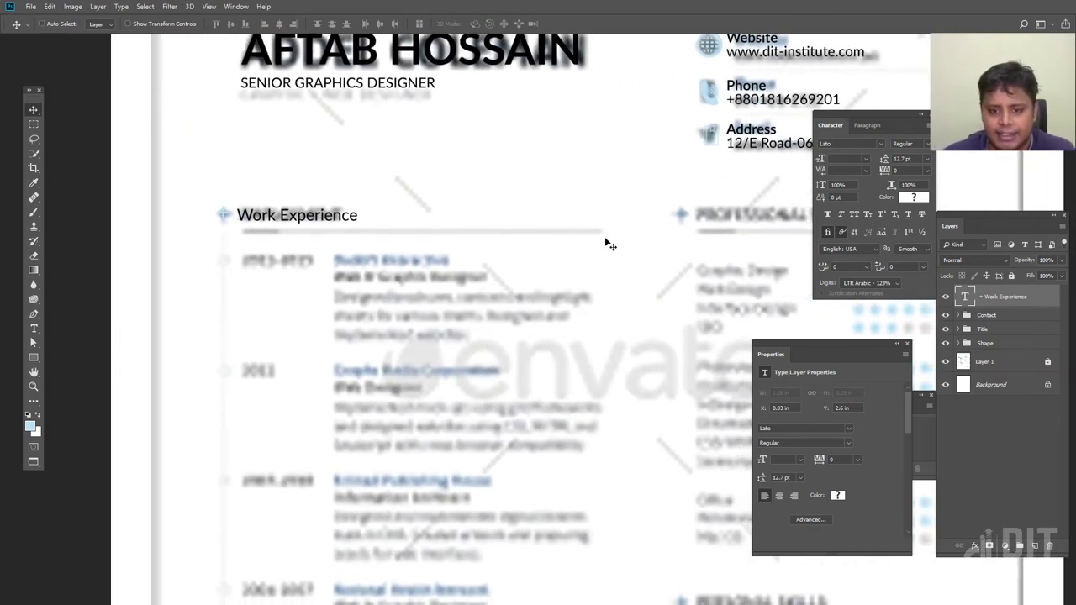
# Draw a thin bar under Work Experience and colour it web-safe dark grey #333333
pyautogui.click(34, 357)
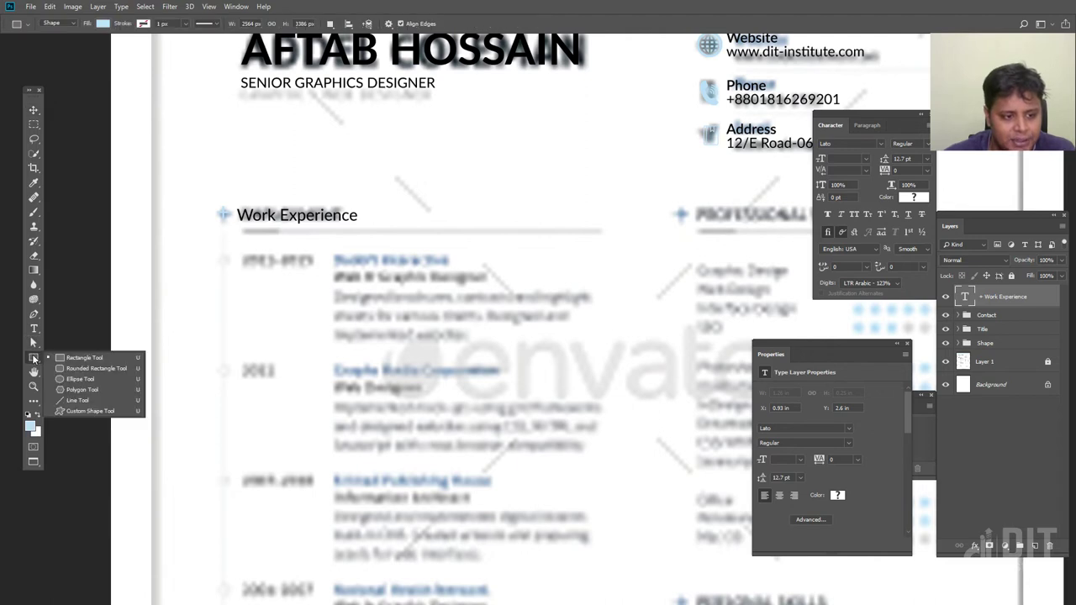
pyautogui.moveTo(240, 227); pyautogui.dragTo(601, 234)
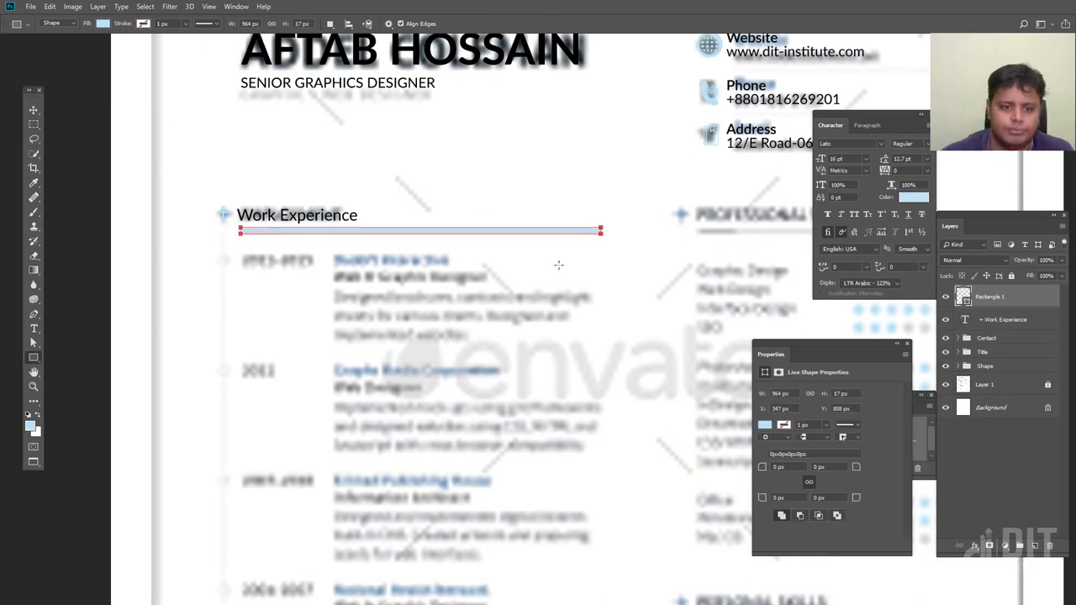
pyautogui.scroll(1, 458, 330)
pyautogui.moveTo(458, 331); pyautogui.dragTo(478, 365)
pyautogui.moveTo(705, 331); pyautogui.dragTo(414, 109)
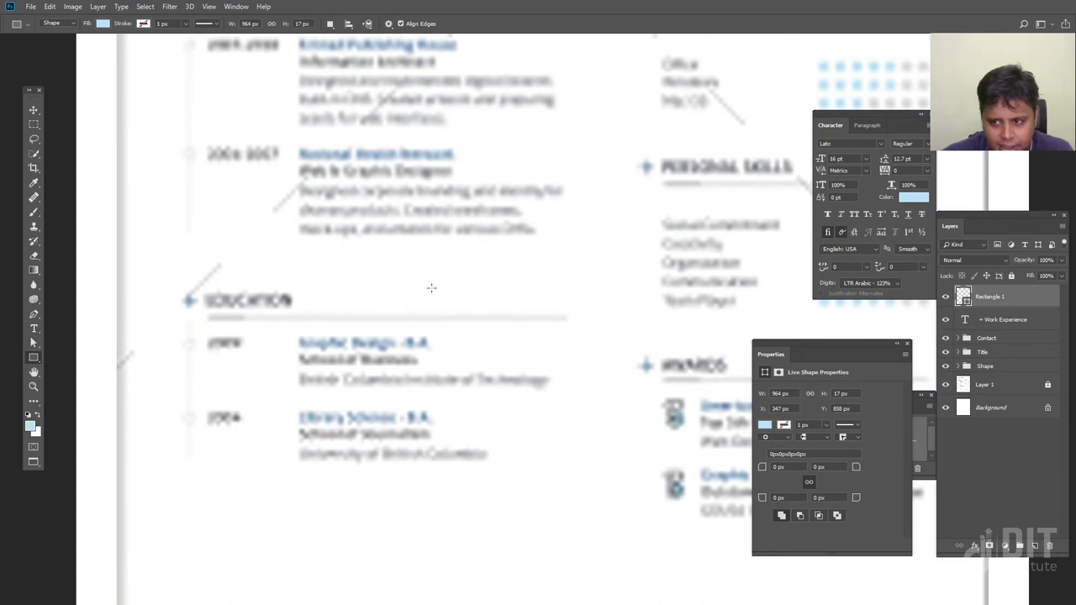
pyautogui.click(905, 197)
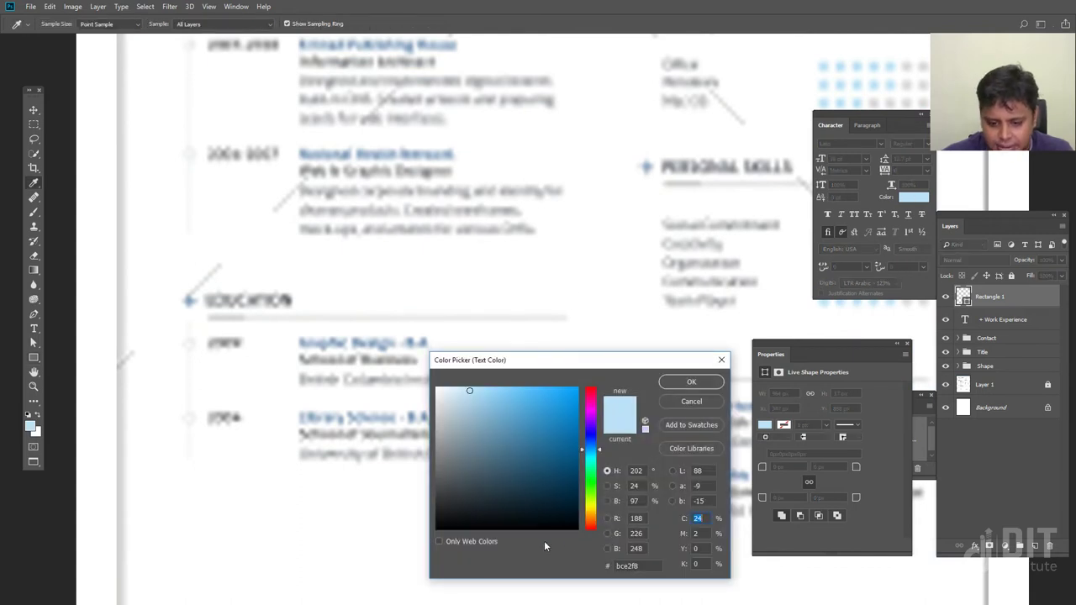
pyautogui.click(438, 542)
pyautogui.click(441, 506)
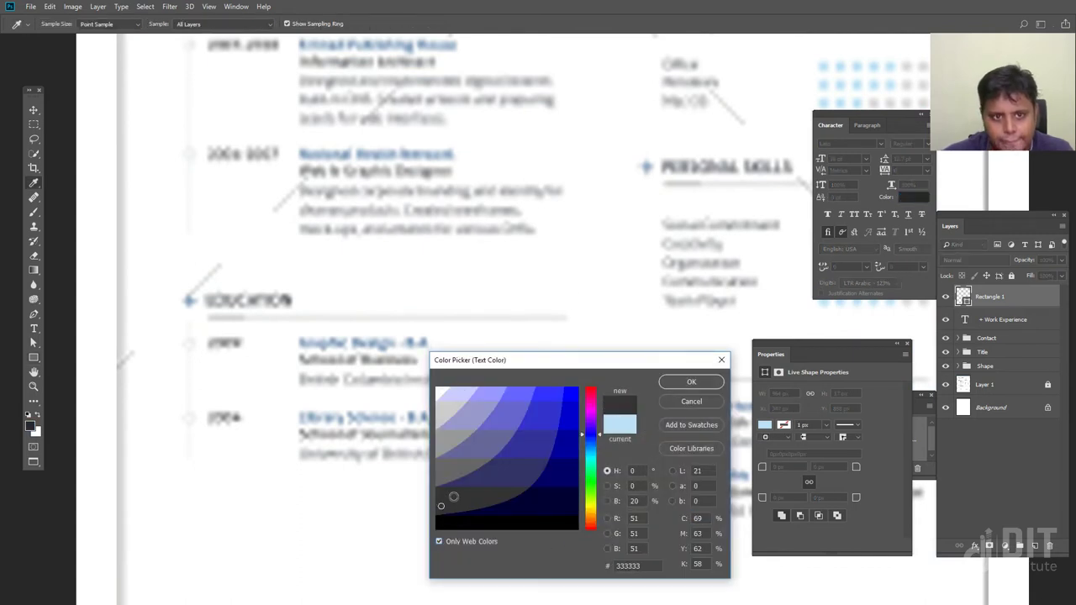
pyautogui.click(690, 381)
# Undo a stray rectangle and set the bar's fill to black from the Properties swatches
pyautogui.moveTo(403, 420); pyautogui.dragTo(395, 366)
pyautogui.click(919, 199)
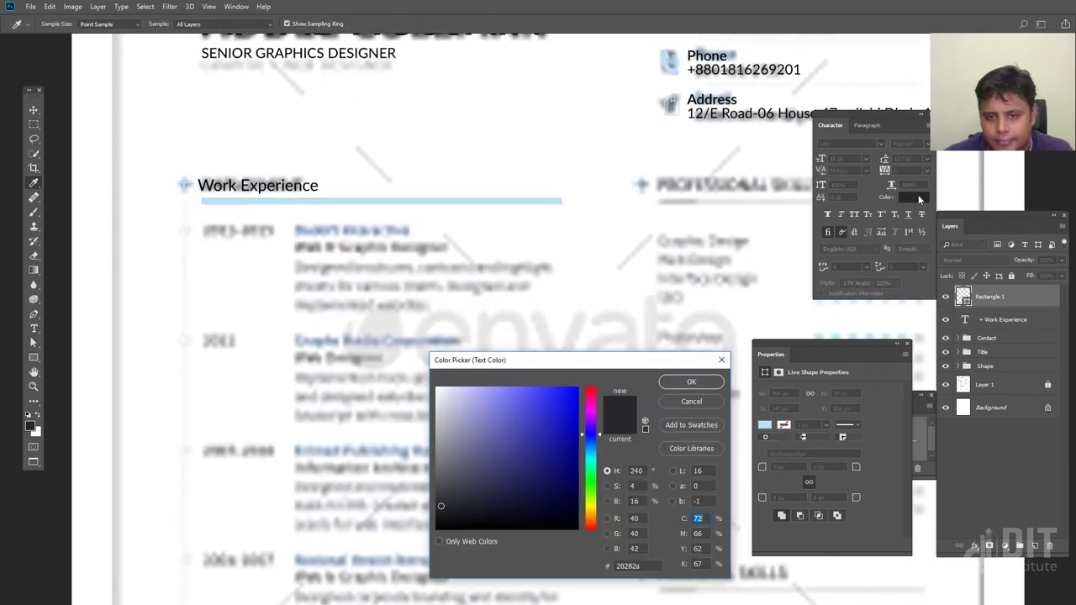
pyautogui.click(691, 404)
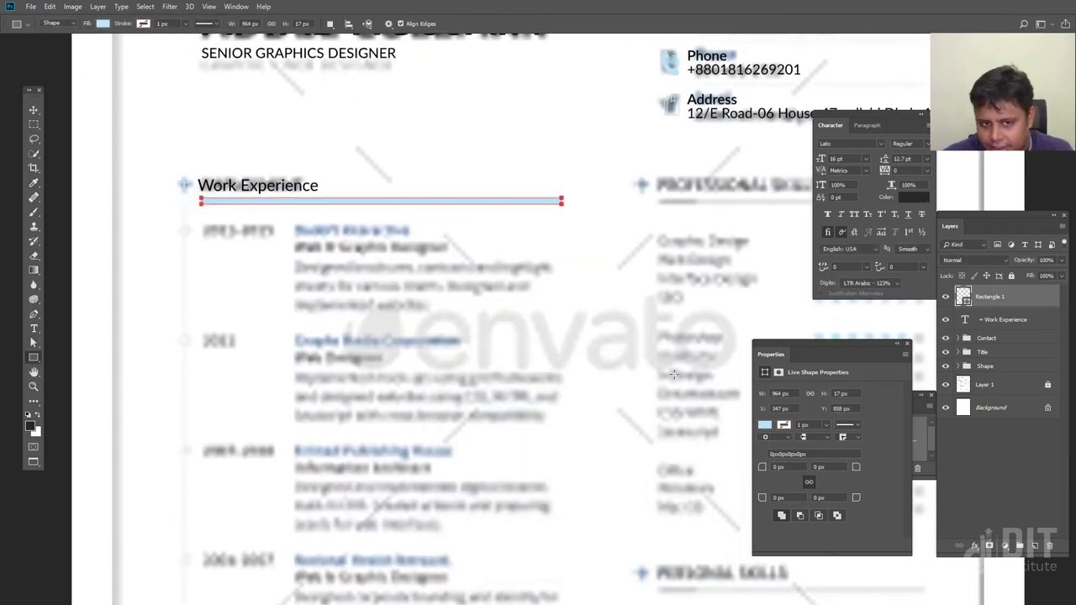
pyautogui.moveTo(278, 116); pyautogui.dragTo(460, 164)
pyautogui.hotkey('ctrl', 'z')
pyautogui.click(764, 425)
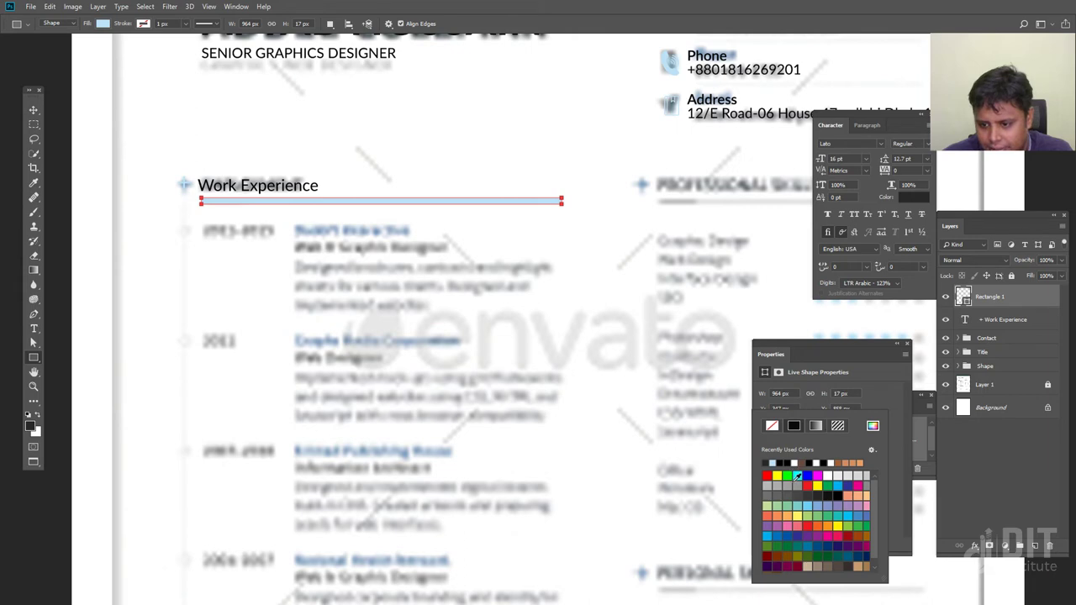
pyautogui.click(769, 462)
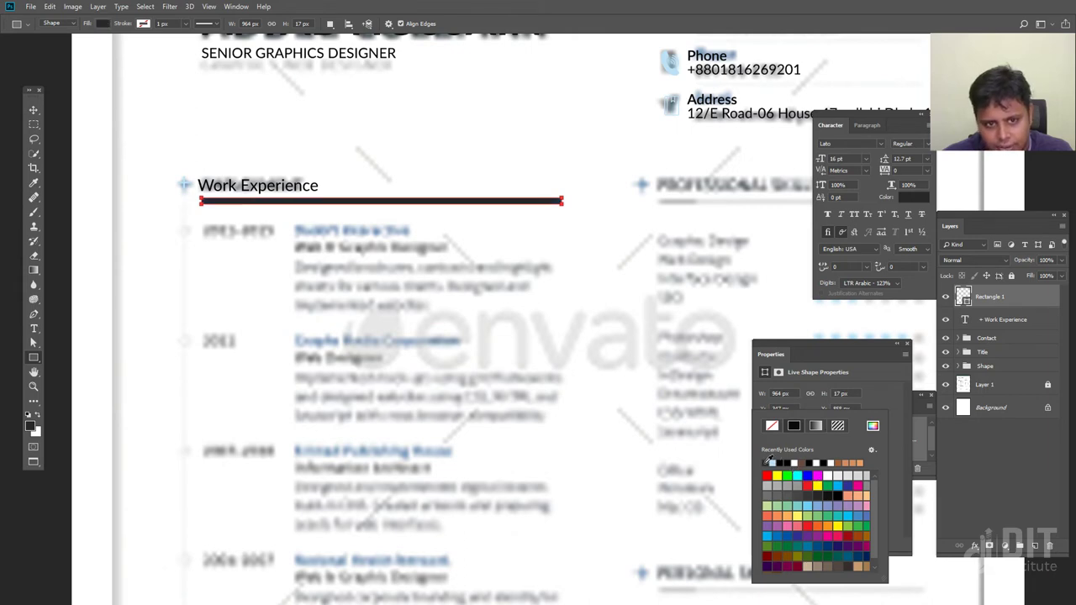
pyautogui.click(44, 116)
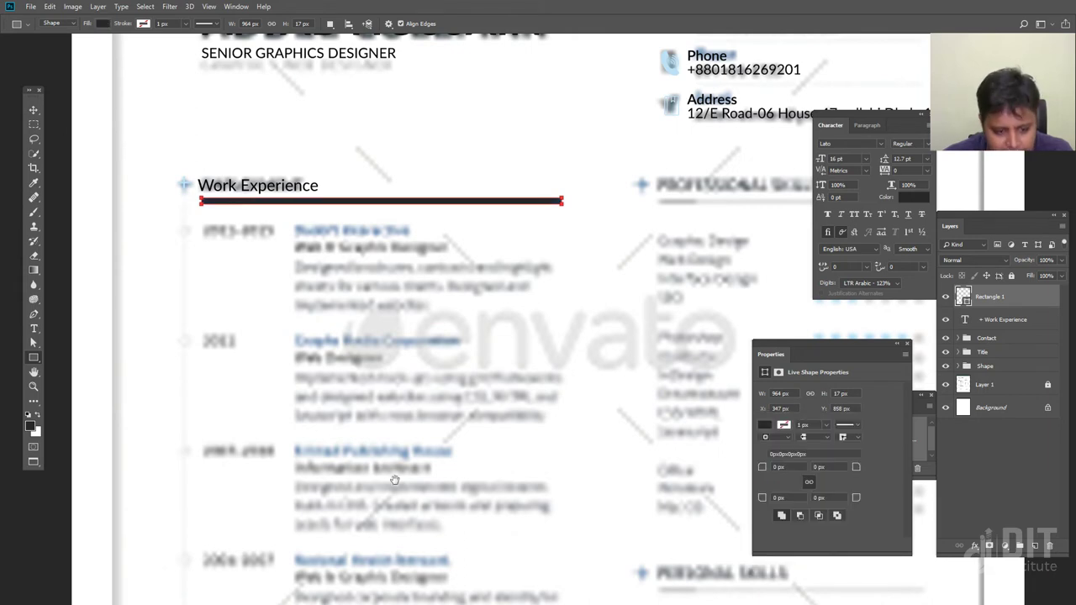
pyautogui.moveTo(390, 476); pyautogui.dragTo(389, 213)
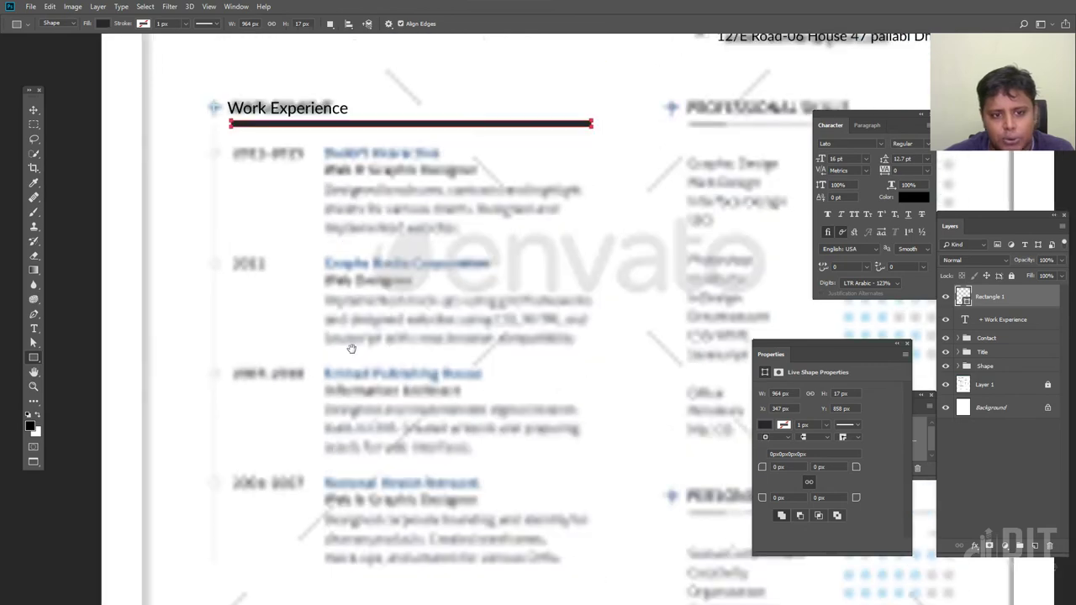
pyautogui.scroll(3, 352, 348)
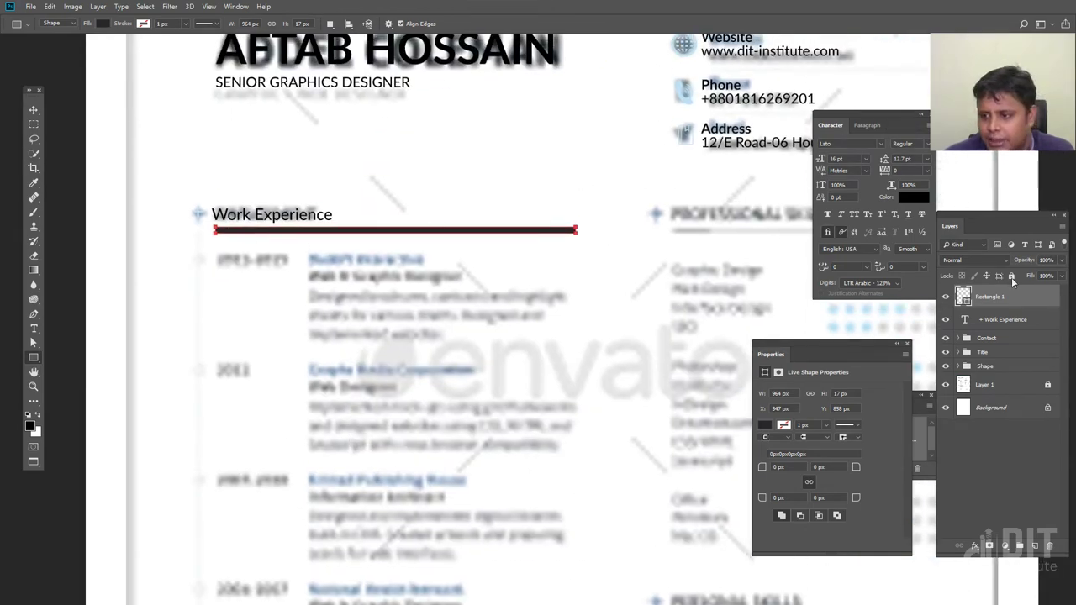
# Set the bar to 50% opacity, then duplicate it as a short left-end stub at 100% opacity
pyautogui.click(1045, 259)
pyautogui.write('50')
pyautogui.click(34, 110)
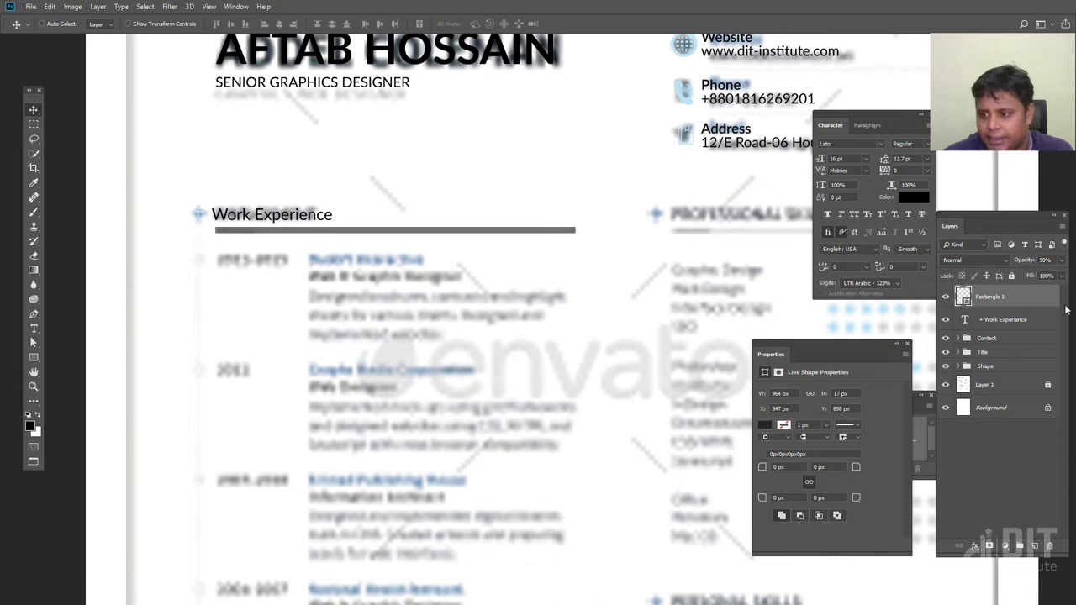
pyautogui.hotkey('ctrl', 'j')
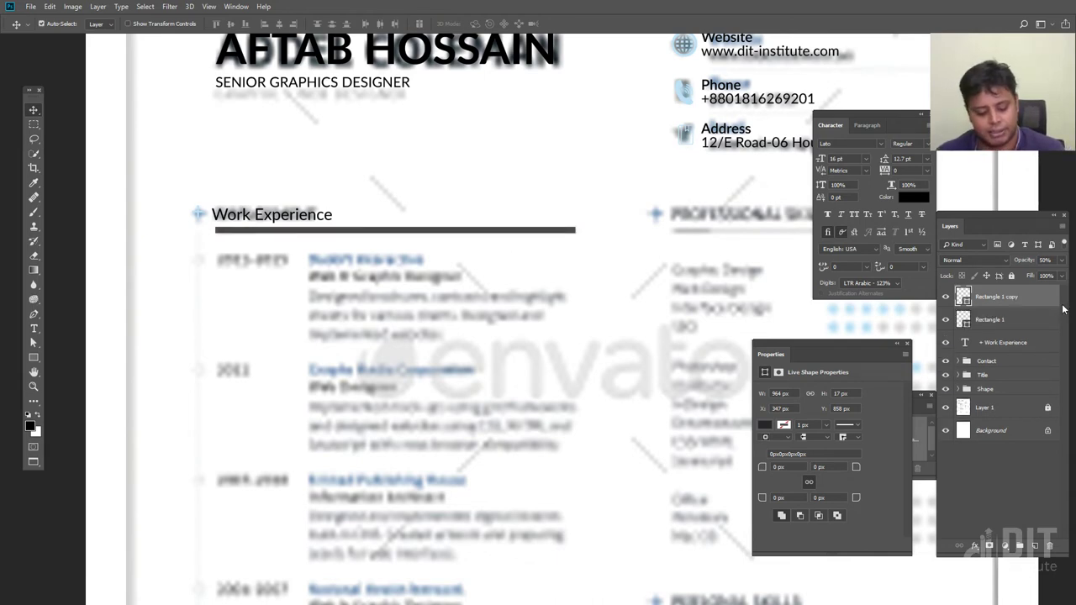
pyautogui.hotkey('ctrl', 't')
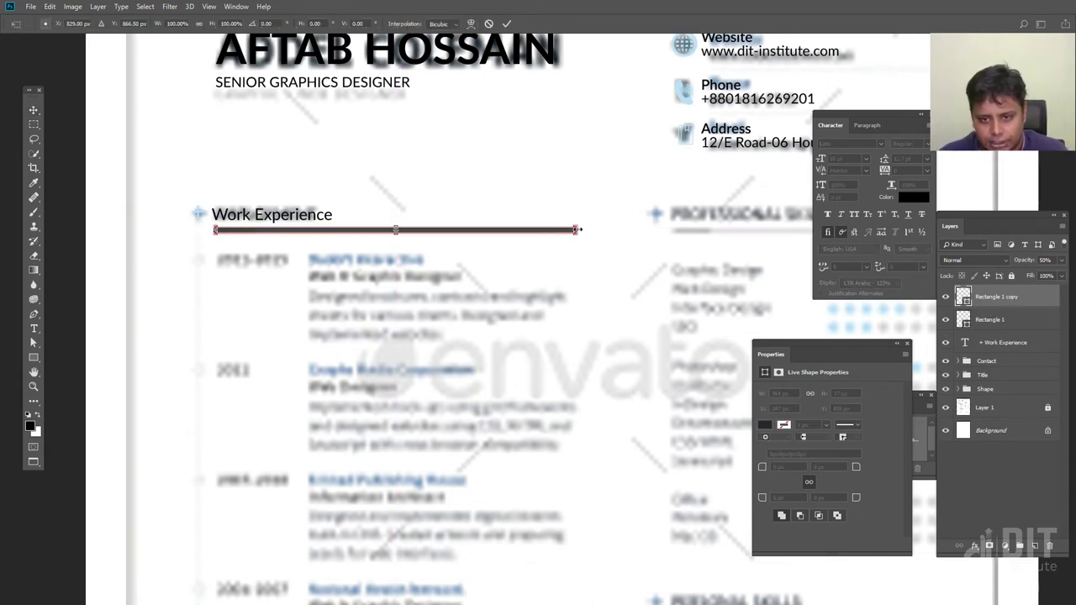
pyautogui.moveTo(577, 230); pyautogui.dragTo(249, 231)
pyautogui.press('Return')
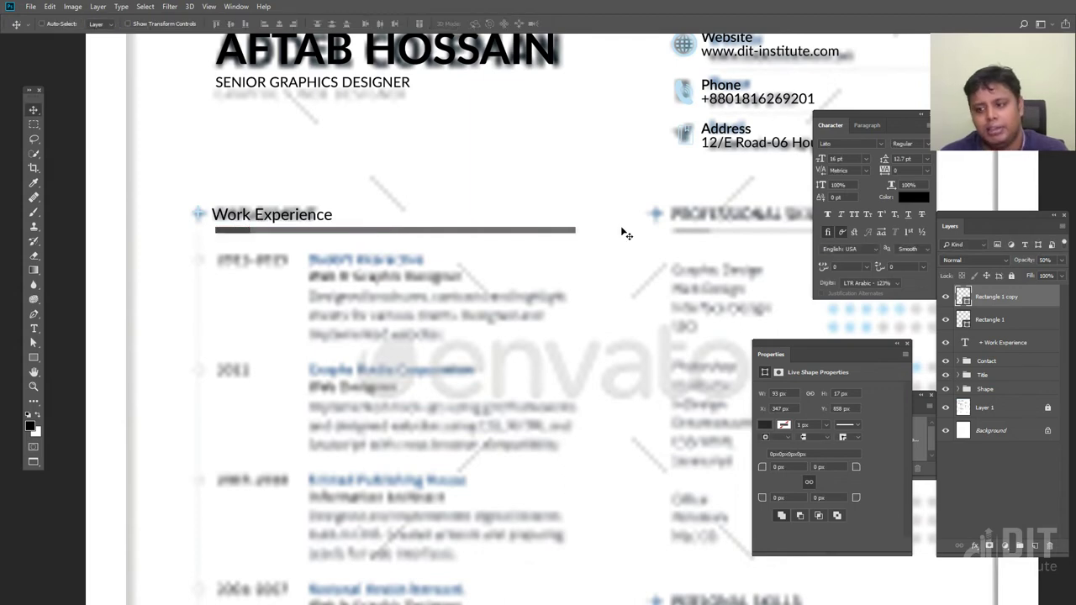
pyautogui.write('100')
pyautogui.press('Return')
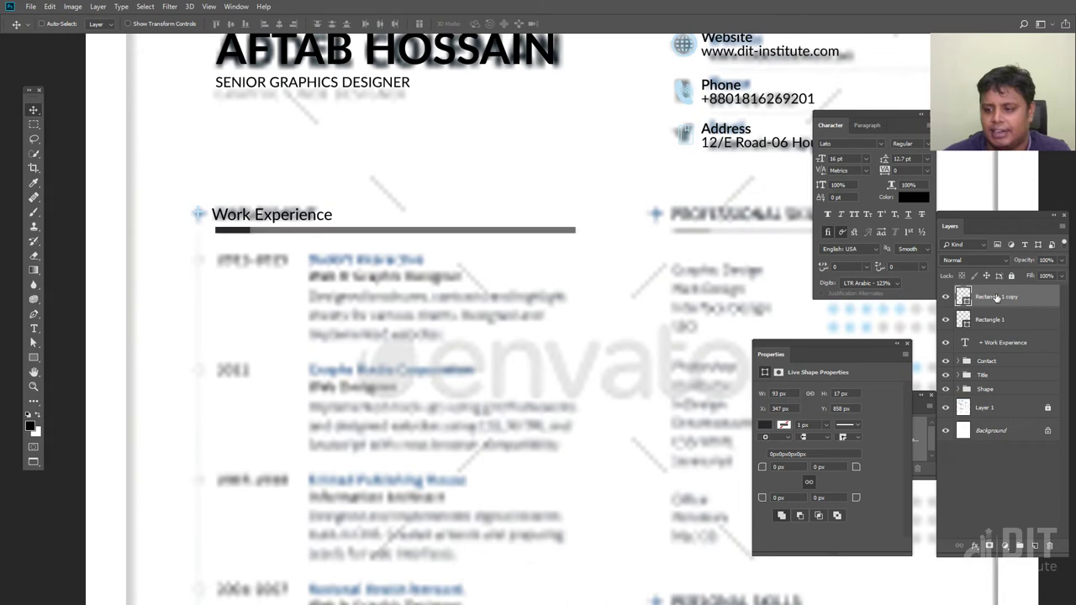
# Pan across the resume to centre the view on the Work Experience section
pyautogui.moveTo(284, 342); pyautogui.dragTo(305, 254)
pyautogui.moveTo(312, 356); pyautogui.dragTo(293, 355)
pyautogui.moveTo(309, 297); pyautogui.dragTo(318, 332)
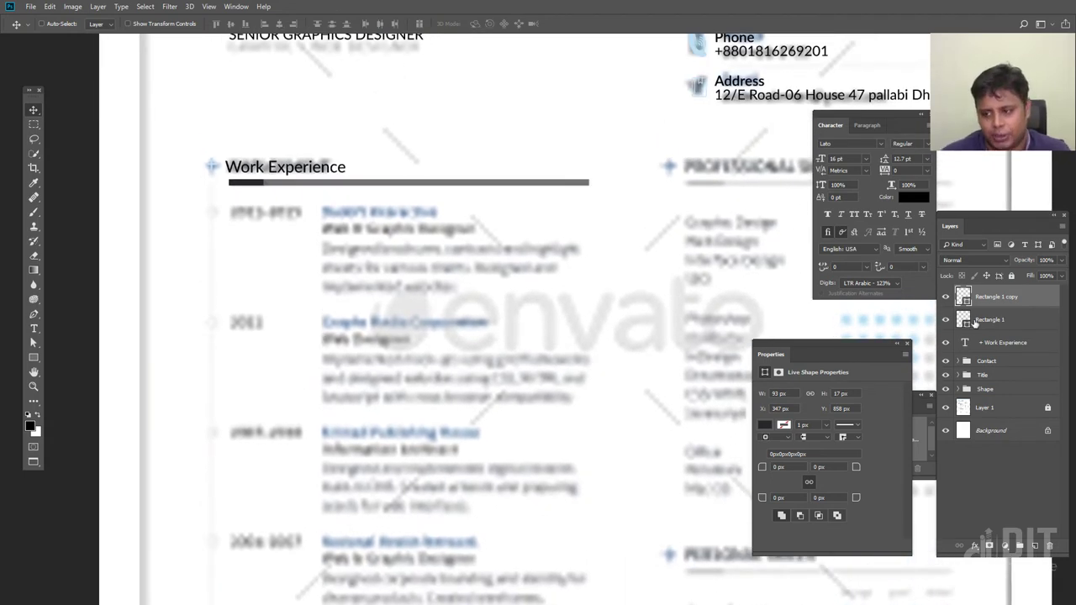
pyautogui.moveTo(333, 234); pyautogui.dragTo(375, 308)
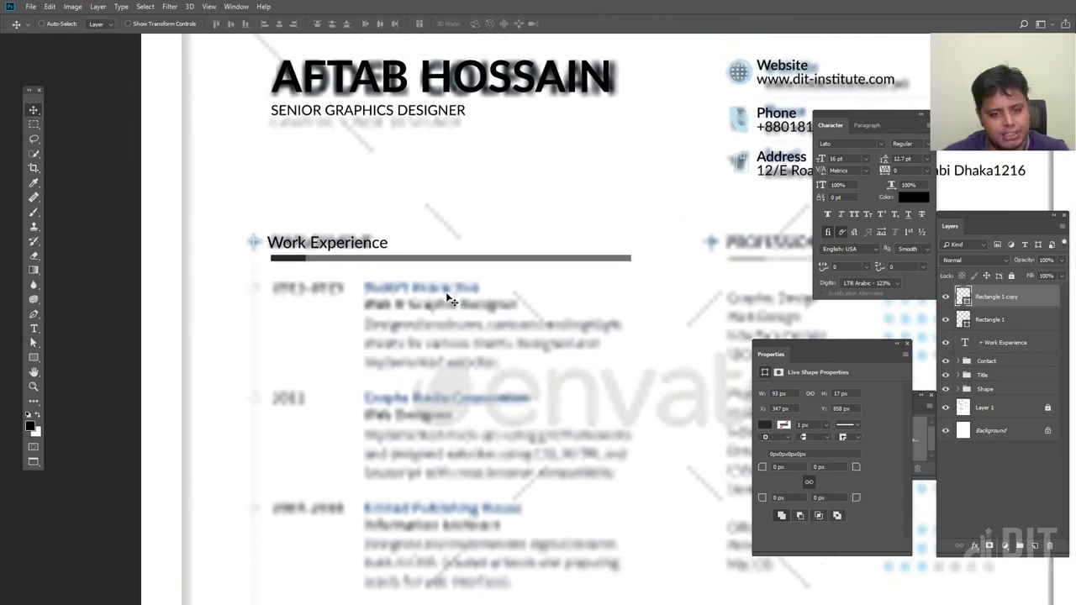
pyautogui.moveTo(348, 311); pyautogui.dragTo(379, 188)
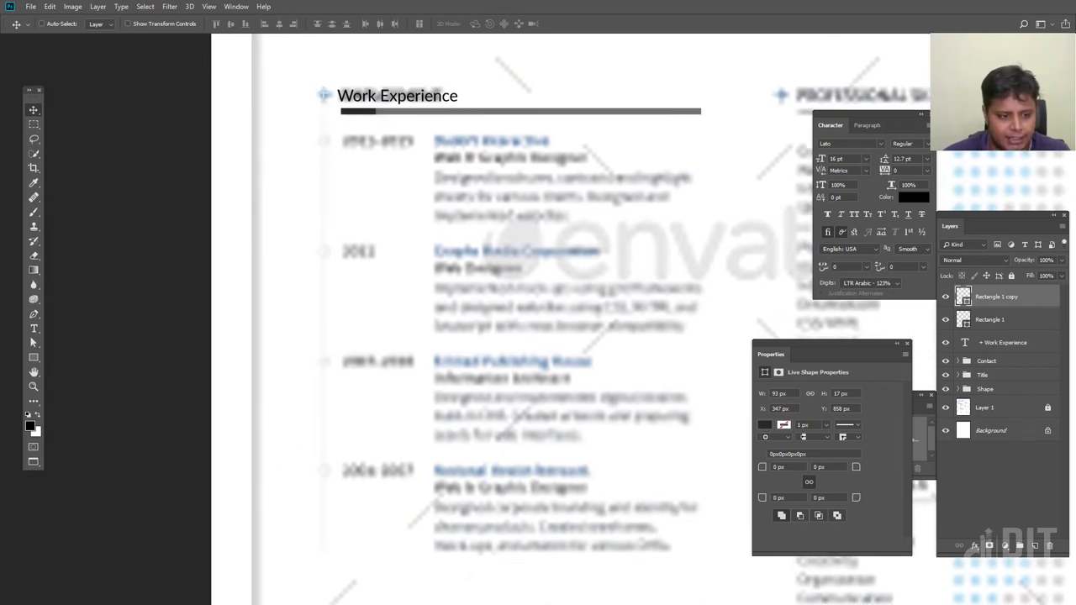
pyautogui.click(34, 357)
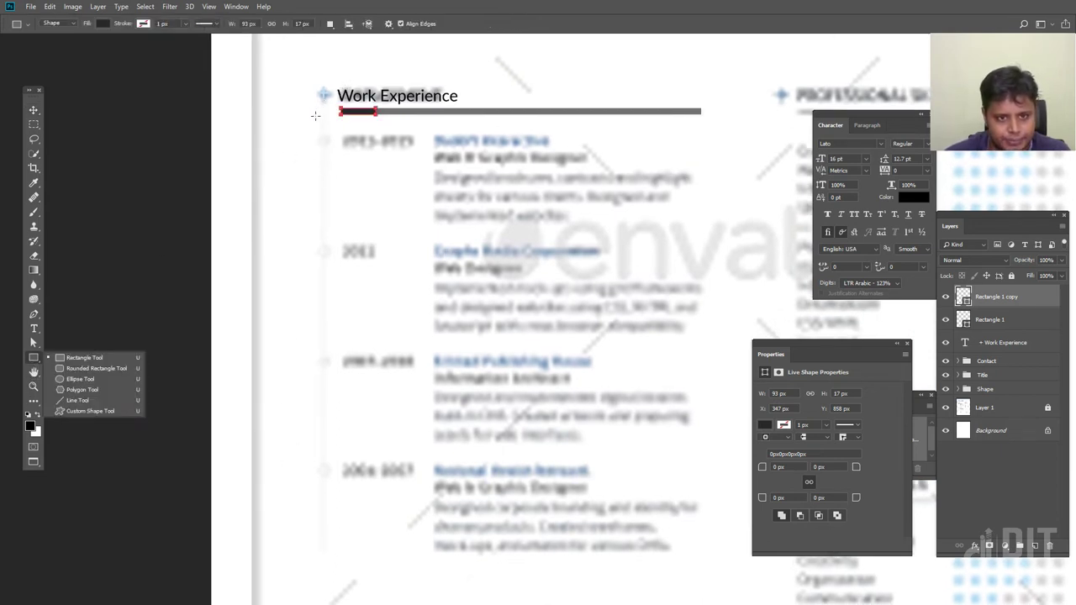
pyautogui.moveTo(319, 112); pyautogui.dragTo(324, 548)
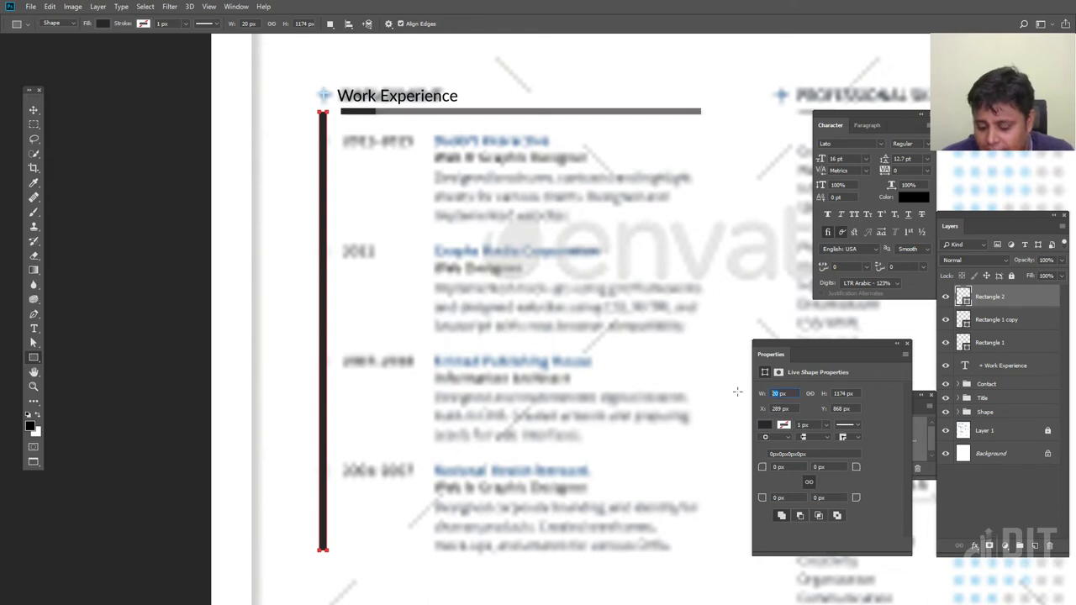
pyautogui.write('0')
pyautogui.press('Return')
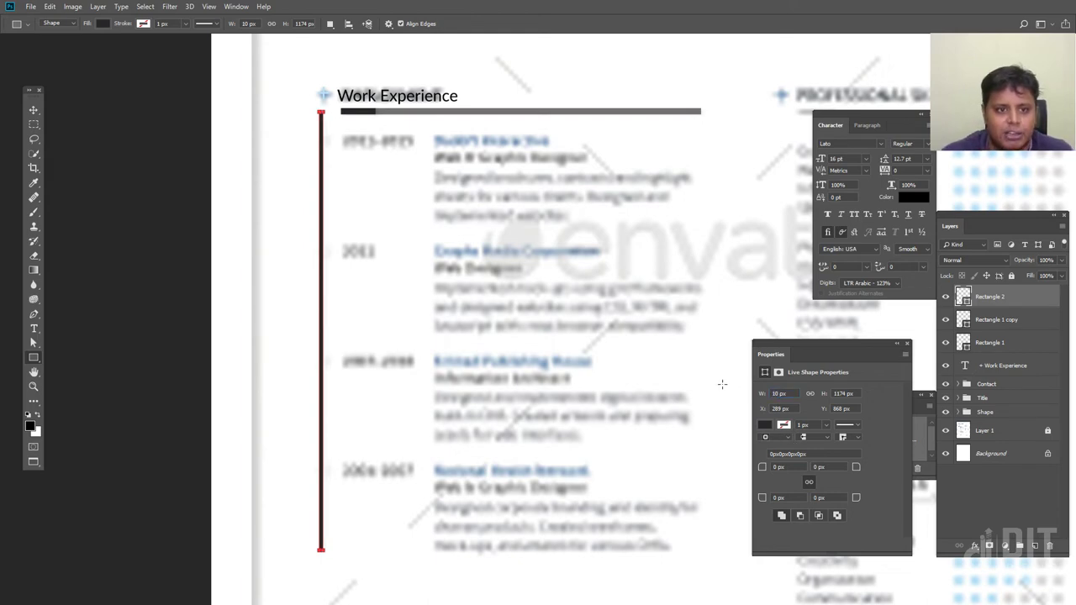
pyautogui.click(34, 110)
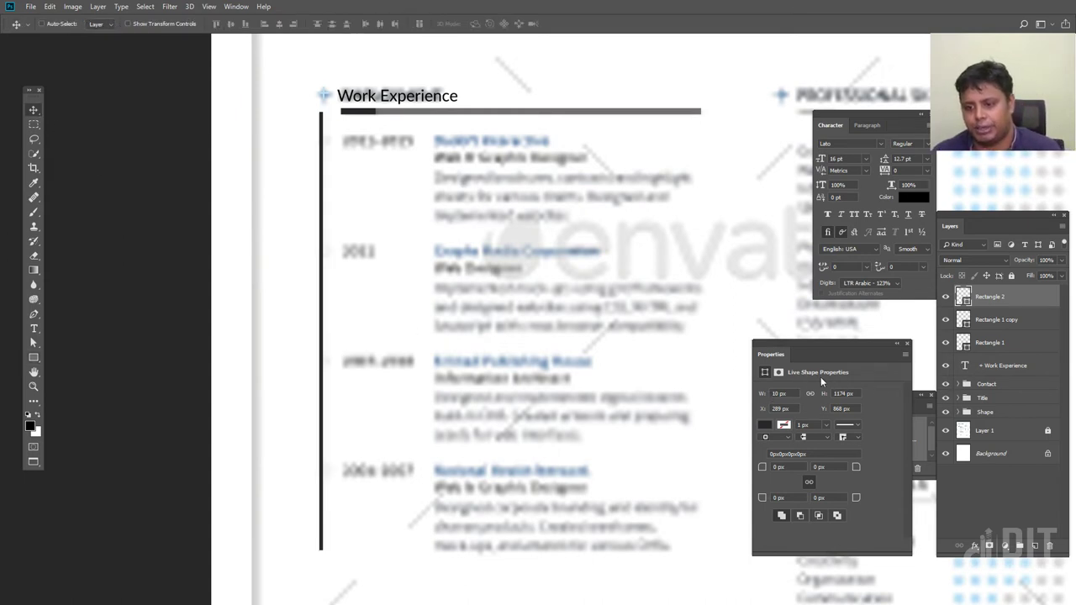
pyautogui.press('Right')
pyautogui.press('Right')
pyautogui.press('Right')
pyautogui.press('Right')
pyautogui.press('Right')
pyautogui.press('Right')
pyautogui.press('Right')
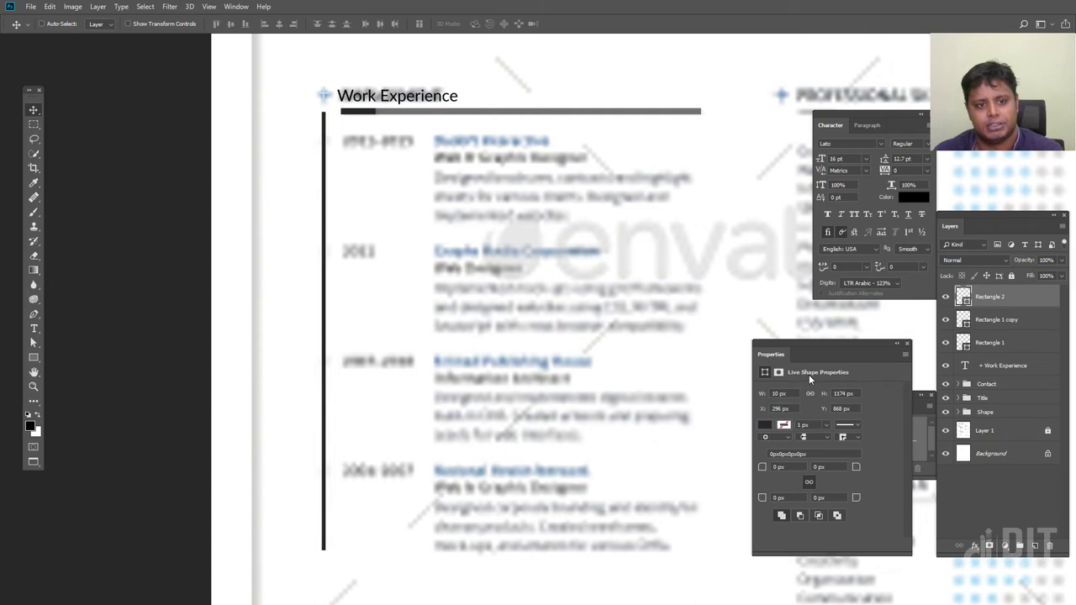
pyautogui.moveTo(527, 456); pyautogui.dragTo(411, 372)
pyautogui.click(1046, 259)
pyautogui.write('50')
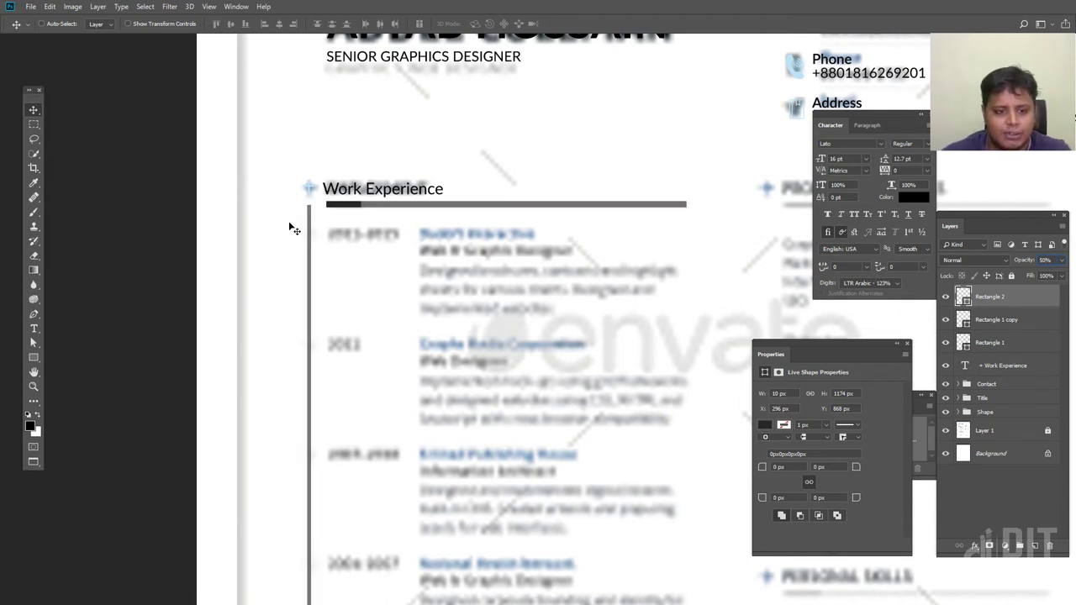
pyautogui.click(34, 357)
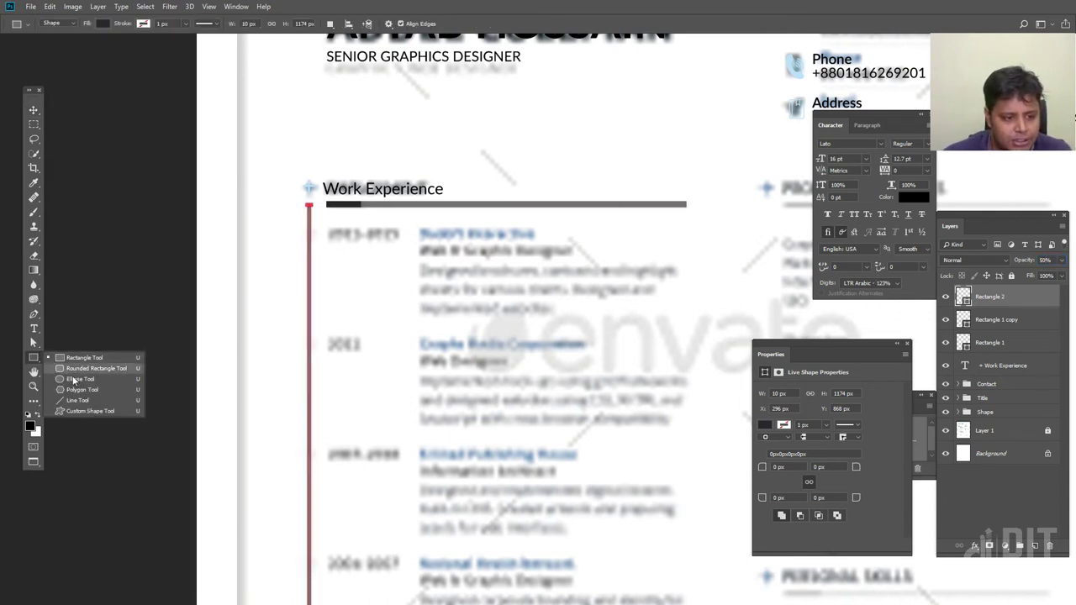
pyautogui.click(73, 379)
pyautogui.moveTo(372, 281); pyautogui.dragTo(307, 249)
pyautogui.press('v')
pyautogui.hotkey('ctrl', 'z')
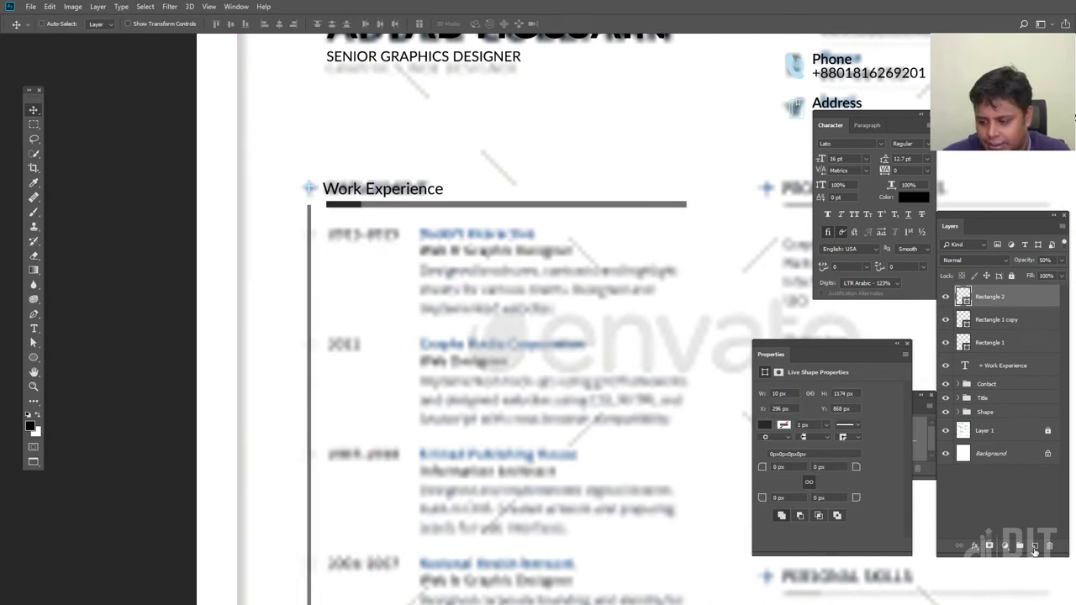
# Draw a small circle, move it onto the timeline line, and enlarge it to about 170%
pyautogui.click(1034, 546)
pyautogui.click(33, 357)
pyautogui.moveTo(353, 268); pyautogui.dragTo(347, 264)
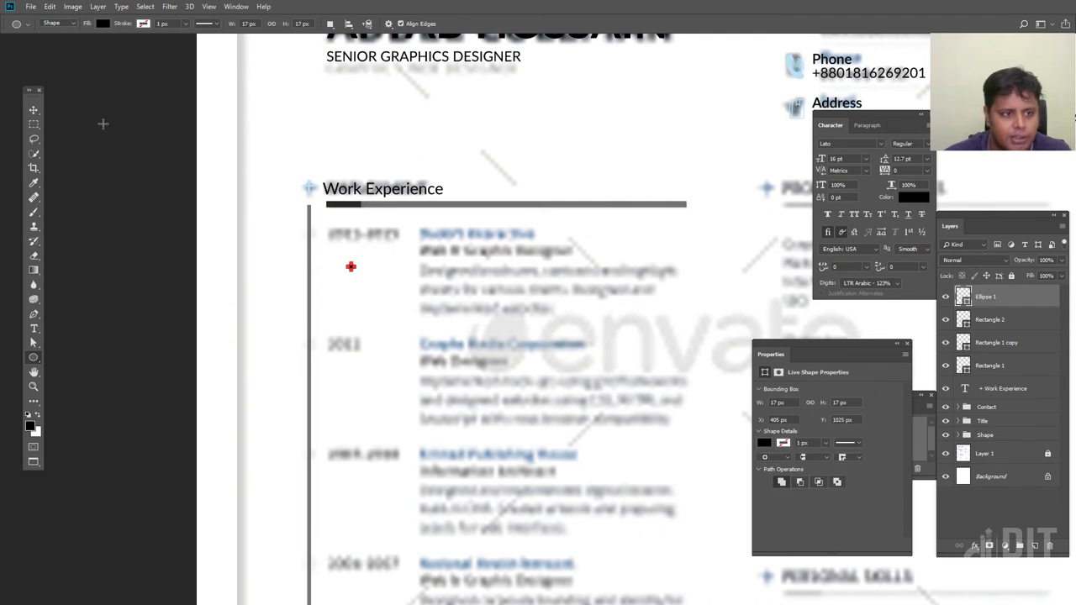
pyautogui.click(33, 110)
pyautogui.moveTo(351, 266); pyautogui.dragTo(307, 233)
pyautogui.hotkey('ctrl', 't')
pyautogui.moveTo(315, 230); pyautogui.dragTo(319, 226)
pyautogui.press('Return')
pyautogui.hotkey('ctrl', '+')
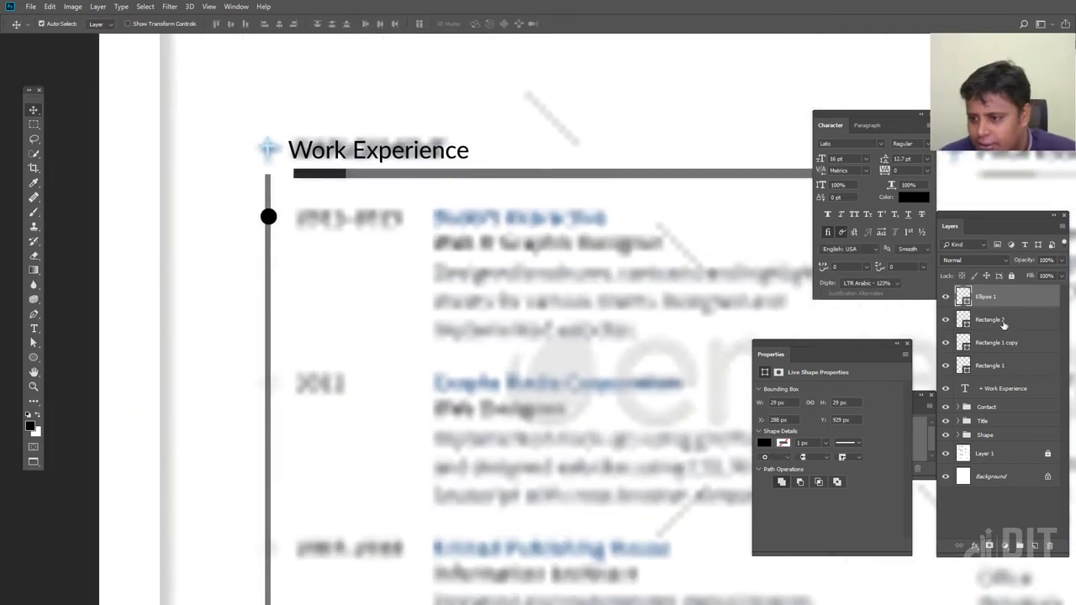
# Centre the circle horizontally on the timeline line (Rectangle 2) and fill only the circle with white
pyautogui.keyDown('shift'); pyautogui.click(1002, 321); pyautogui.keyUp('shift')
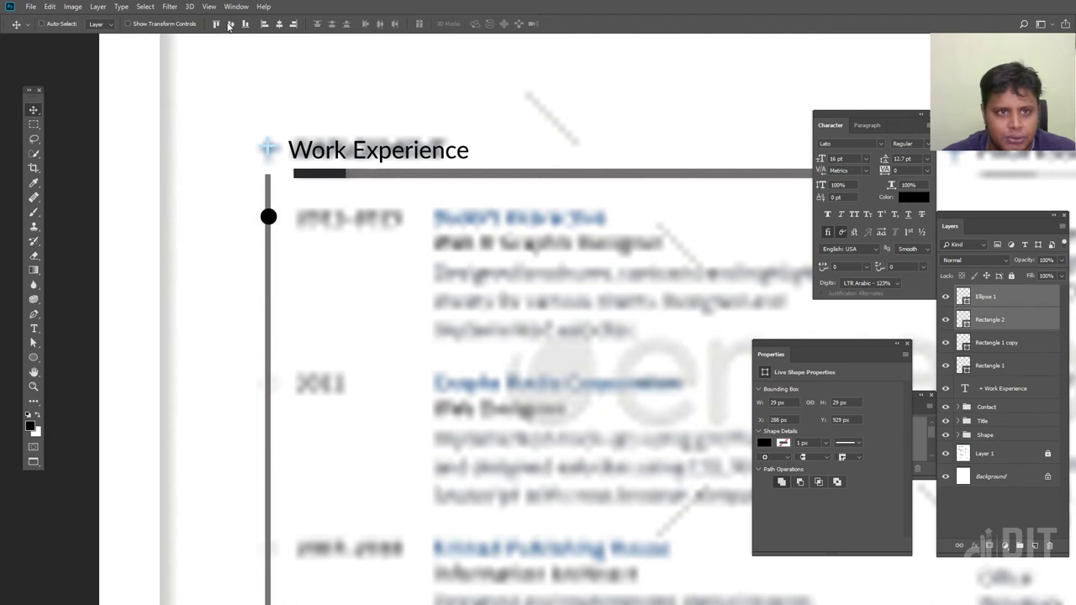
pyautogui.click(278, 29)
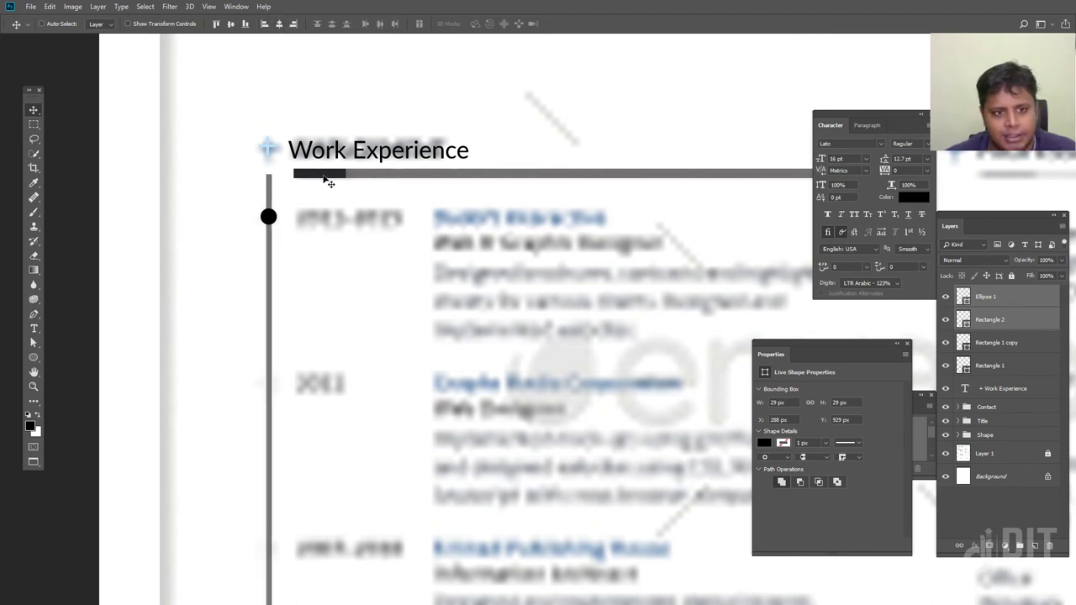
pyautogui.moveTo(342, 230); pyautogui.dragTo(347, 242)
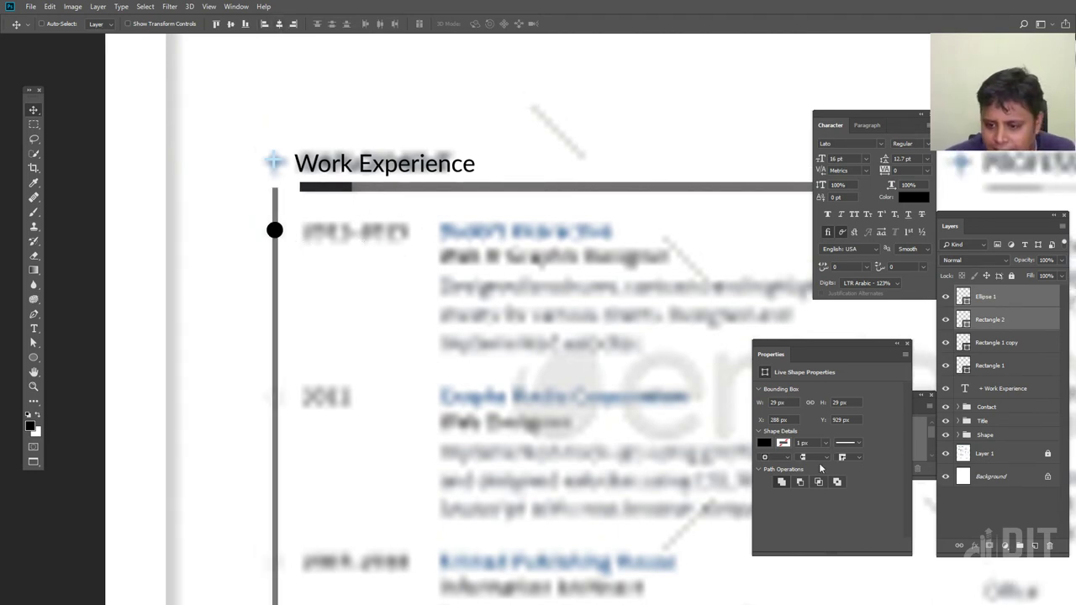
pyautogui.click(764, 444)
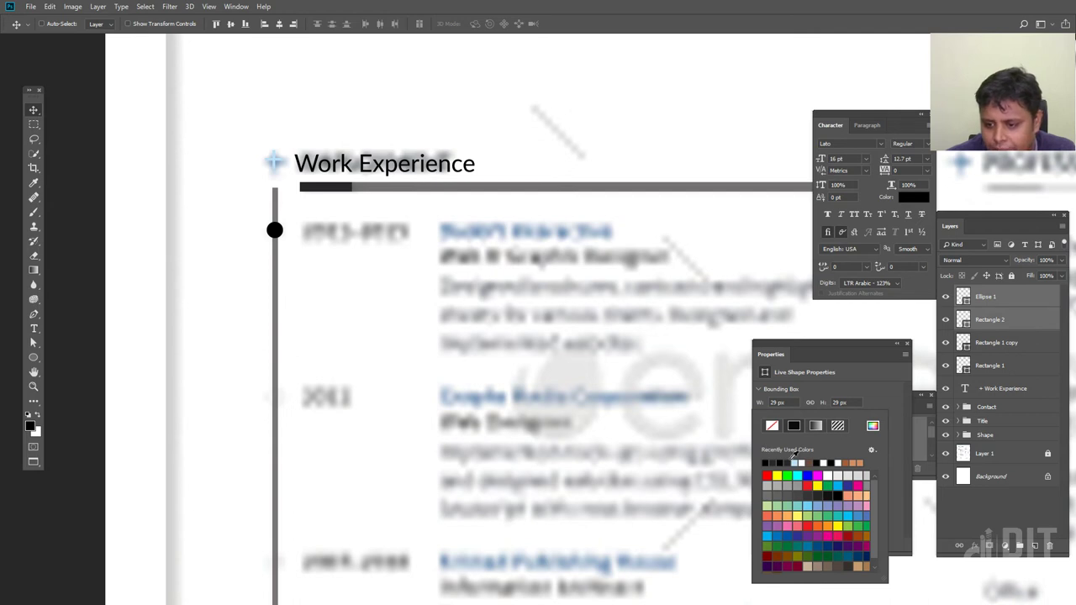
pyautogui.click(826, 462)
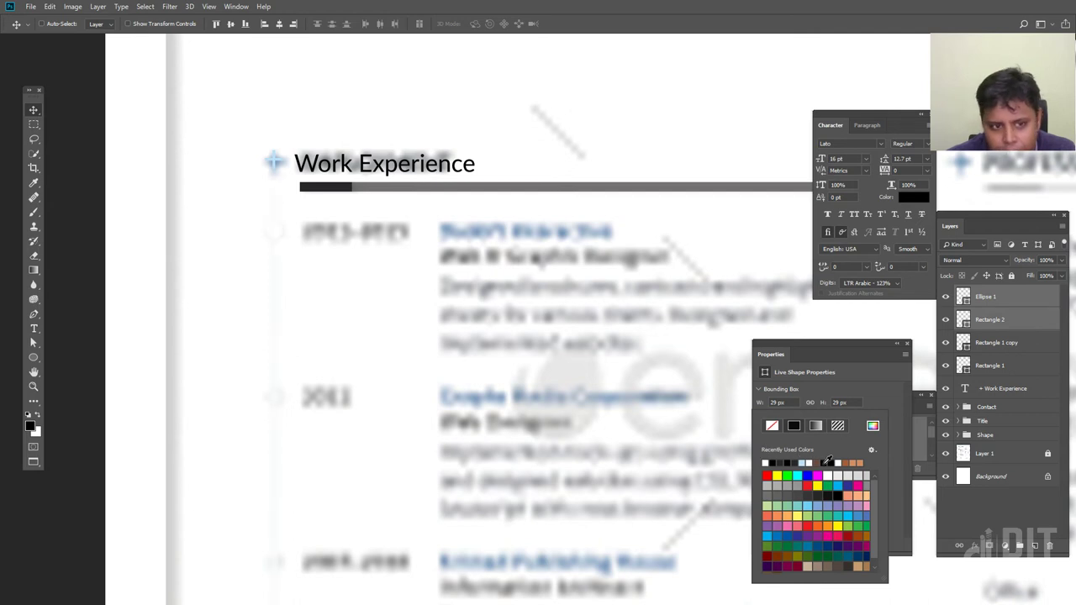
pyautogui.click(964, 397)
pyautogui.click(986, 297)
pyautogui.hotkey('ctrl', 'z')
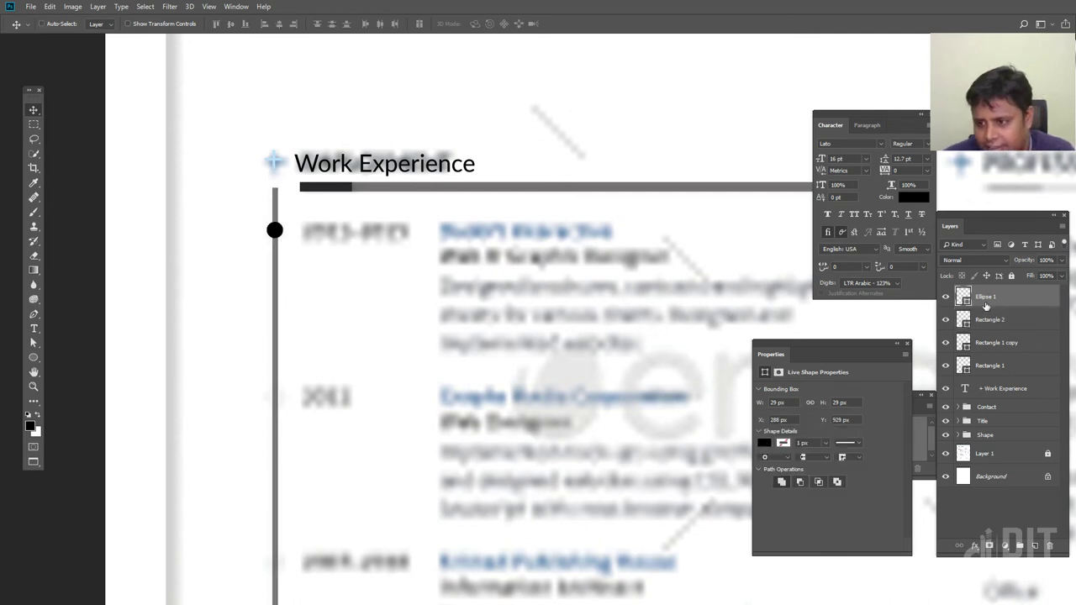
pyautogui.click(763, 443)
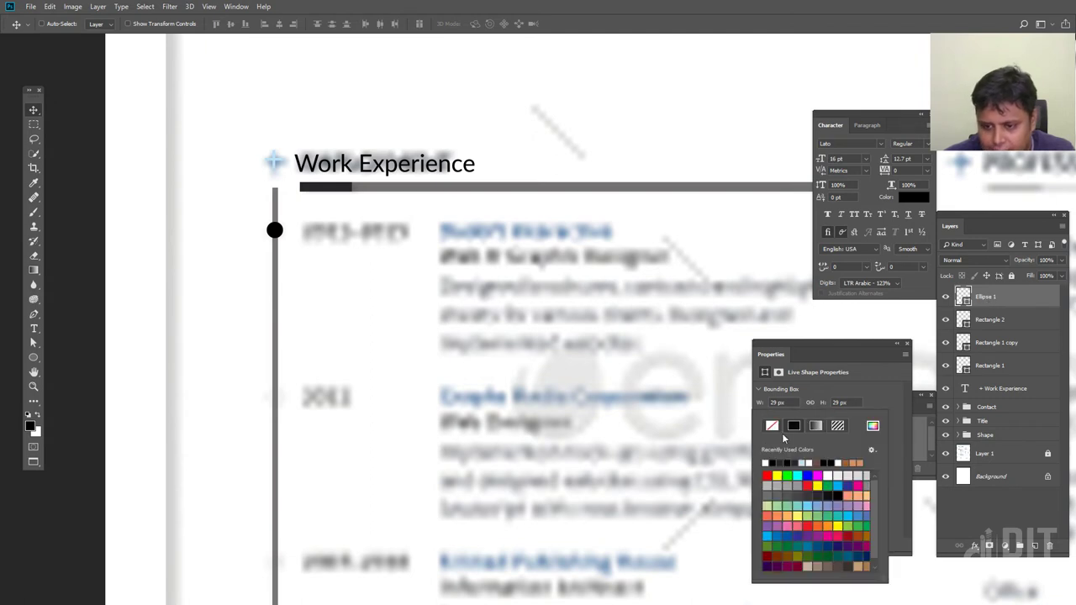
pyautogui.click(811, 461)
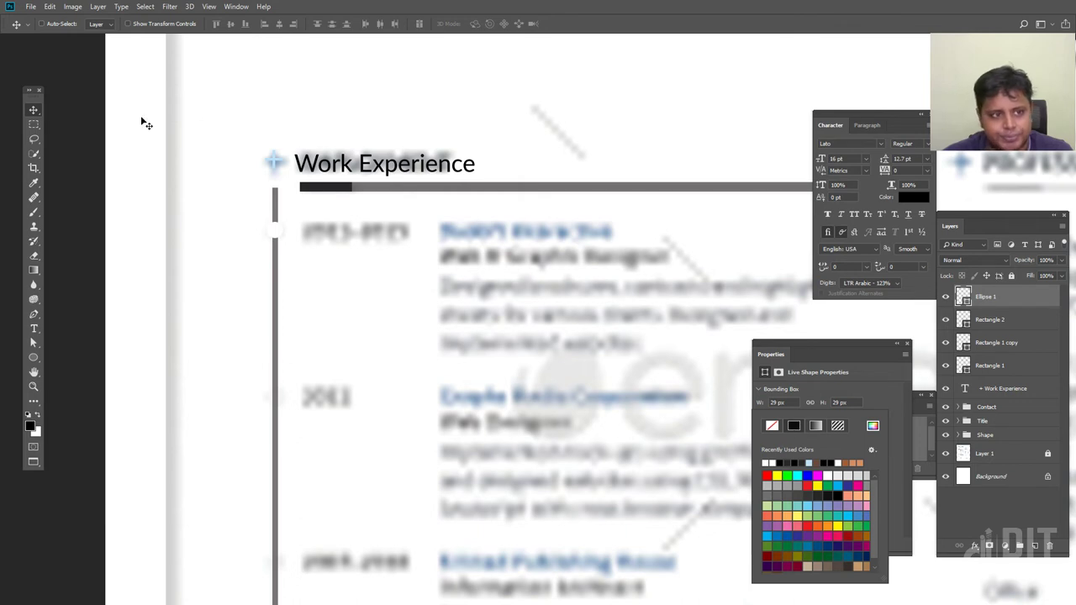
# Outline the circle in light blue sampled from the heading's cross icon
pyautogui.click(34, 358)
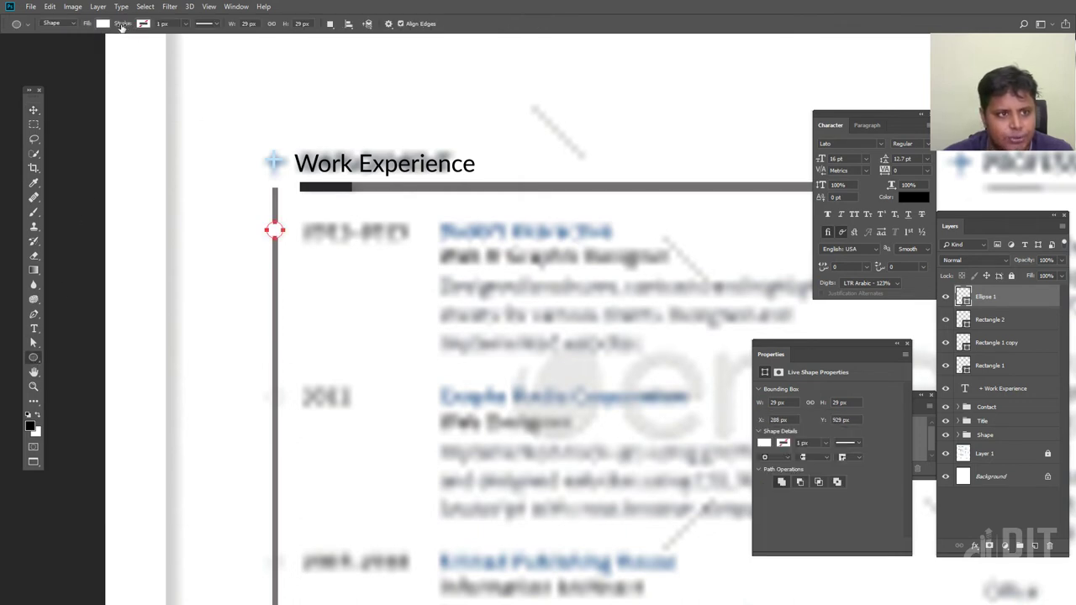
pyautogui.click(143, 25)
pyautogui.click(118, 46)
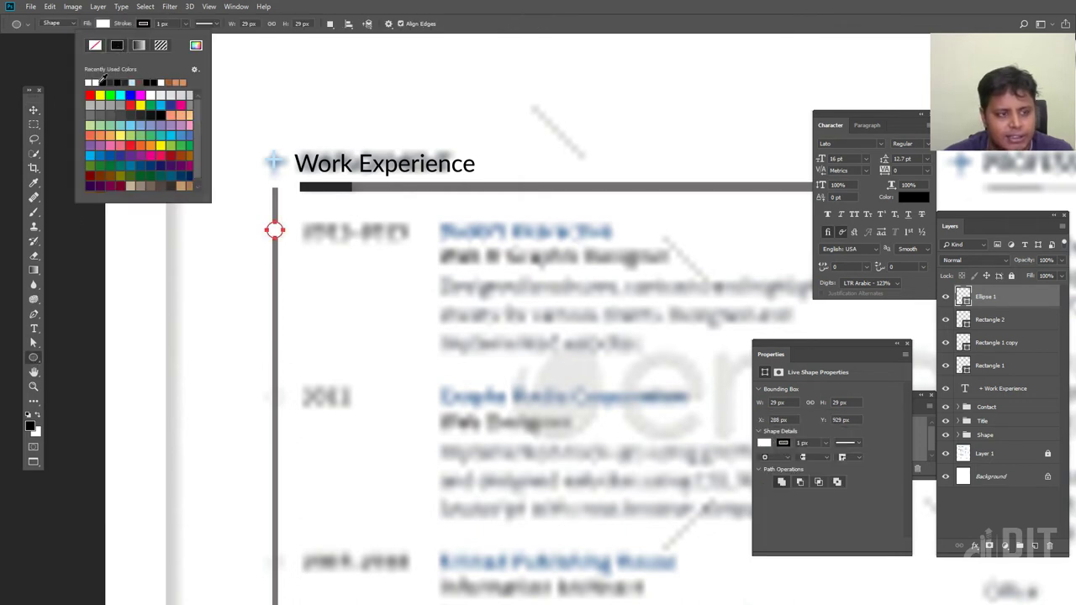
pyautogui.click(34, 110)
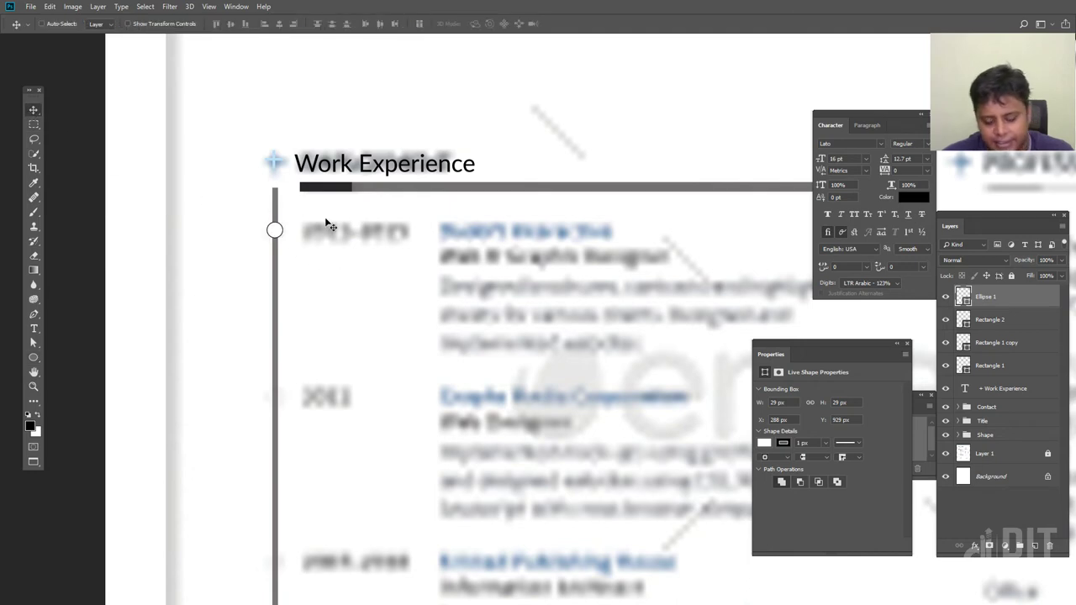
pyautogui.hotkey('ctrl', '+')
pyautogui.moveTo(258, 241); pyautogui.dragTo(648, 372)
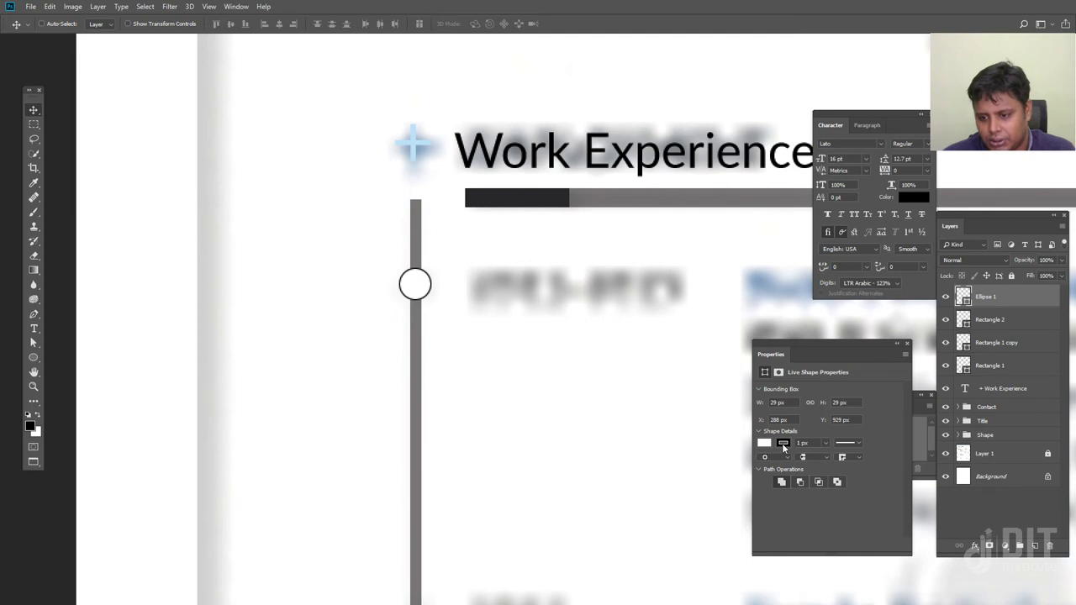
pyautogui.click(782, 444)
pyautogui.click(818, 474)
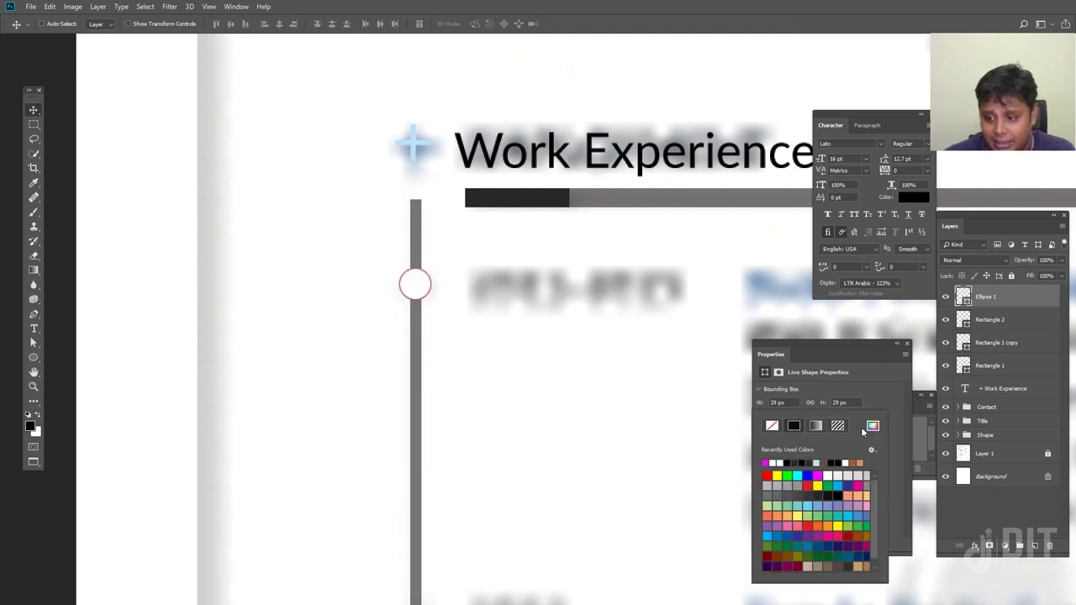
pyautogui.click(872, 426)
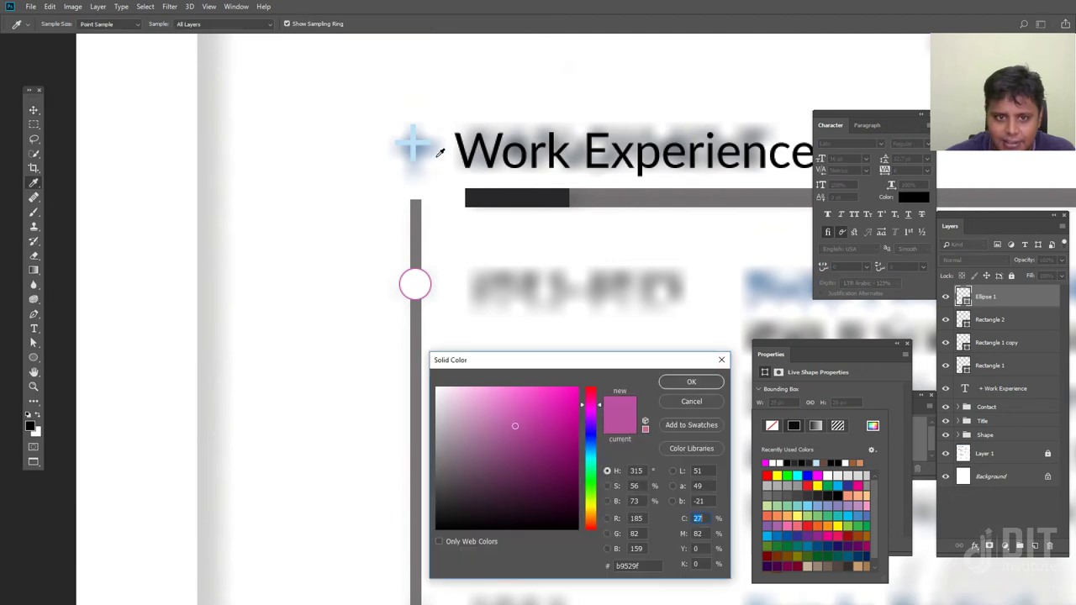
pyautogui.click(413, 139)
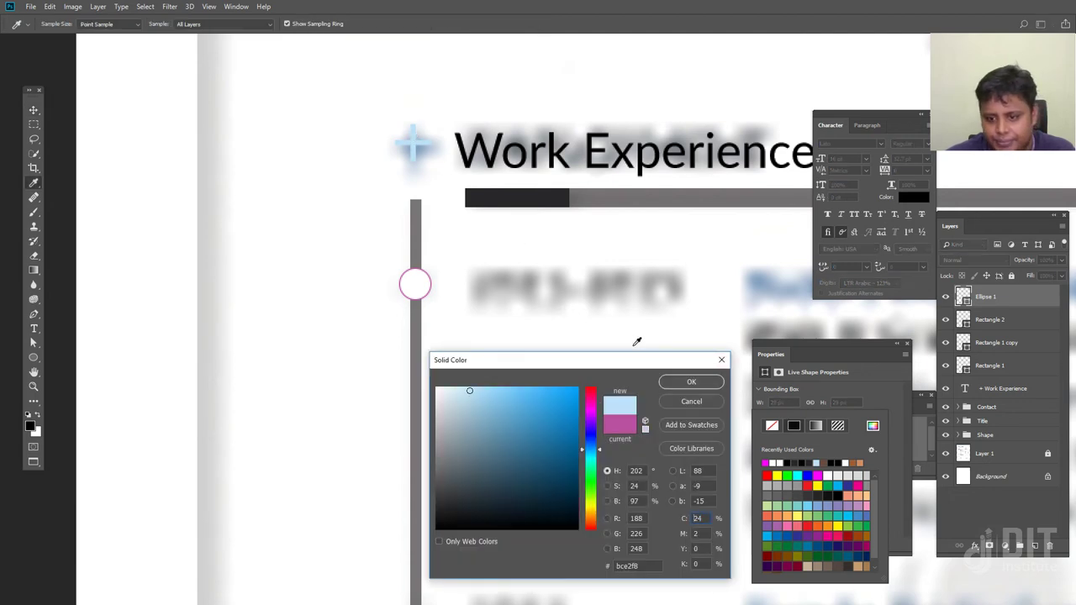
pyautogui.click(697, 384)
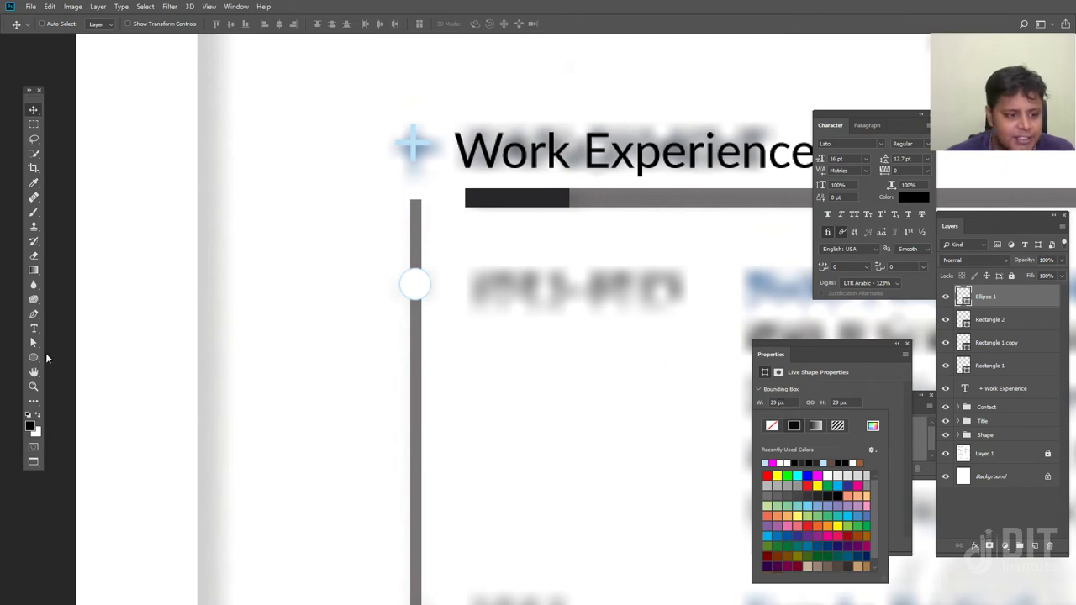
# Set the circle's outline width to 3 px and select the dark bar under the heading
pyautogui.click(33, 358)
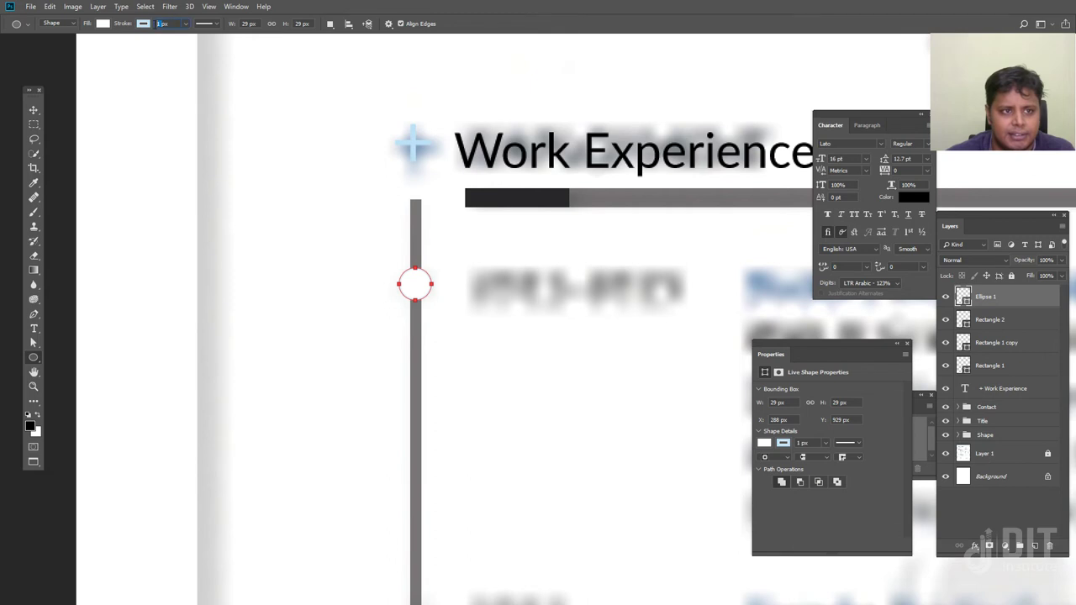
pyautogui.press('Return')
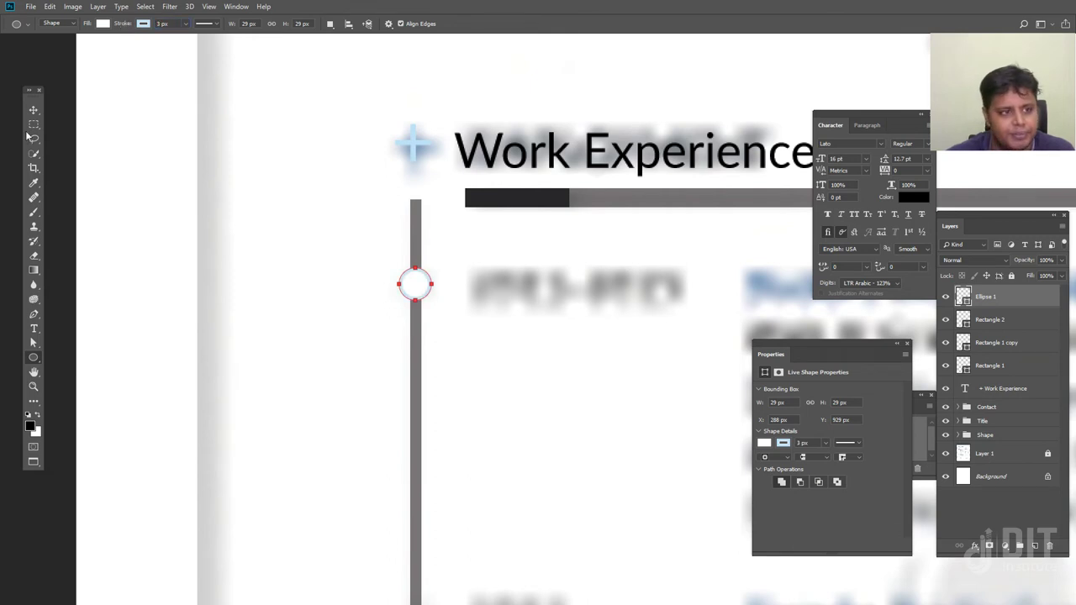
pyautogui.click(33, 110)
pyautogui.moveTo(460, 401); pyautogui.dragTo(389, 334)
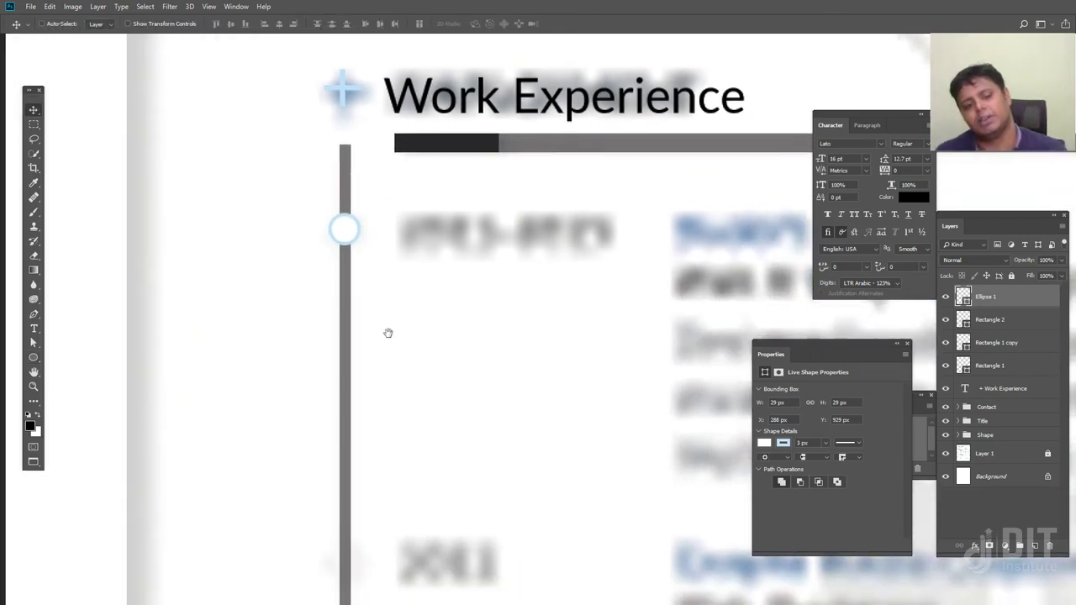
pyautogui.hotkey('ctrl', '-')
pyautogui.hotkey('ctrl', '-')
pyautogui.hotkey('ctrl', '-')
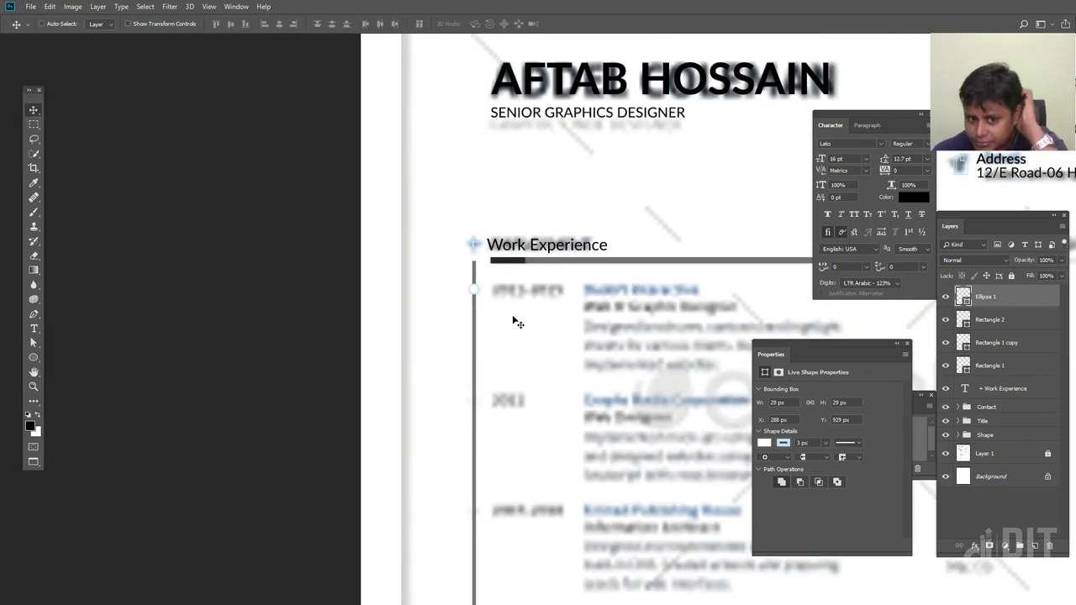
pyautogui.click(969, 344)
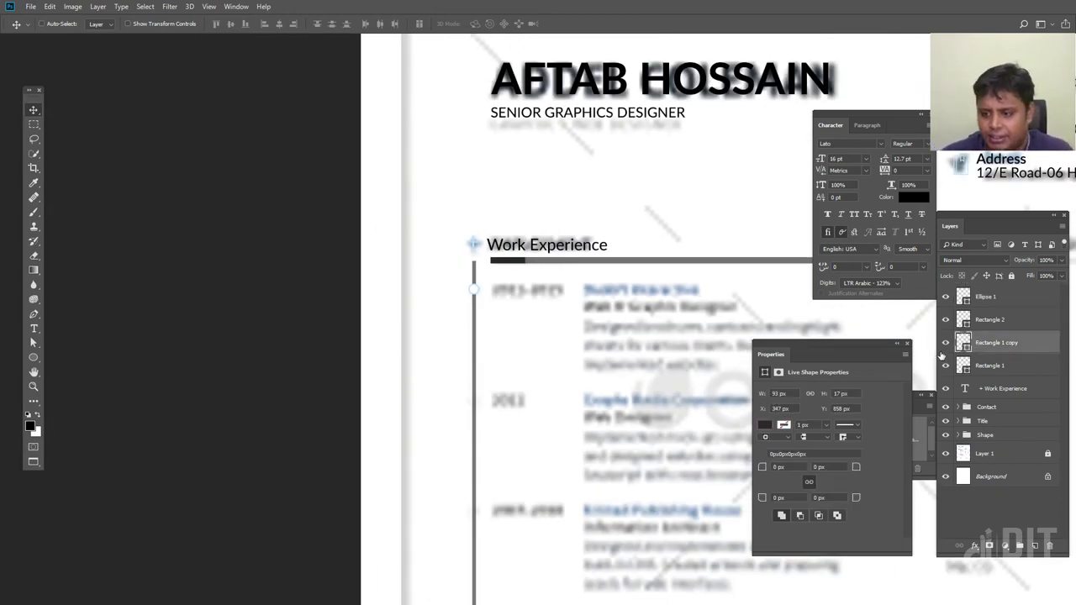
pyautogui.click(944, 342)
pyautogui.click(944, 342)
pyautogui.click(945, 319)
pyautogui.click(945, 319)
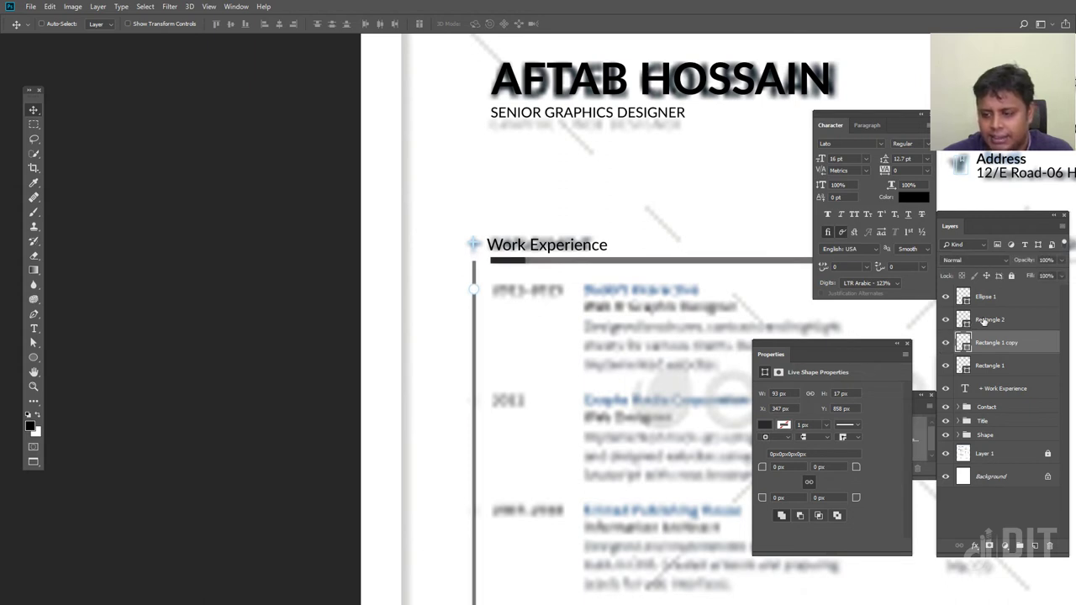
pyautogui.doubleClick(985, 319)
pyautogui.write('Line')
pyautogui.press('Return')
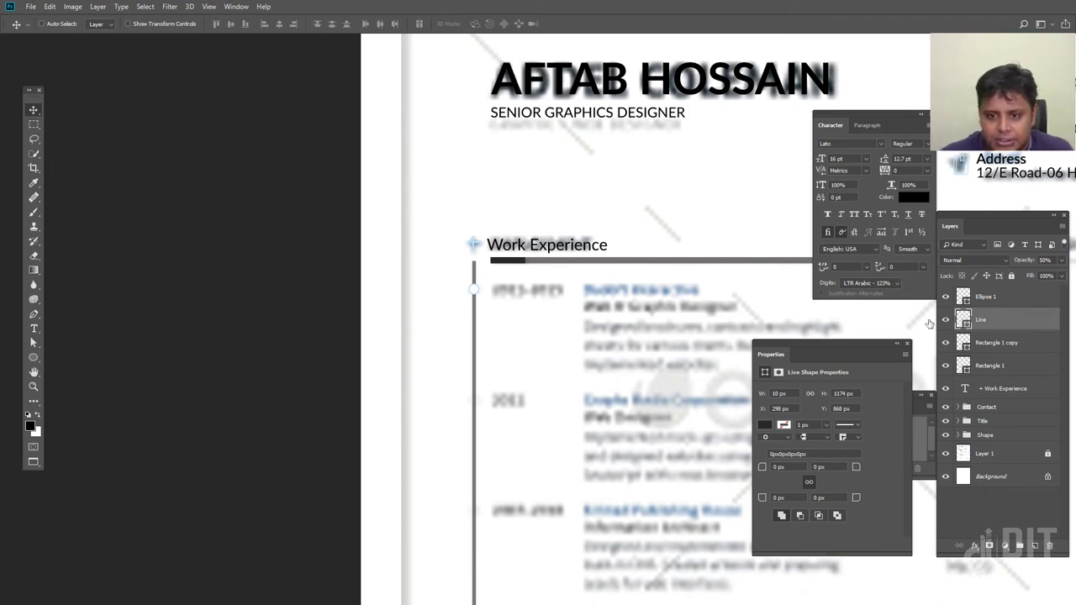
pyautogui.doubleClick(963, 320)
pyautogui.click(474, 241)
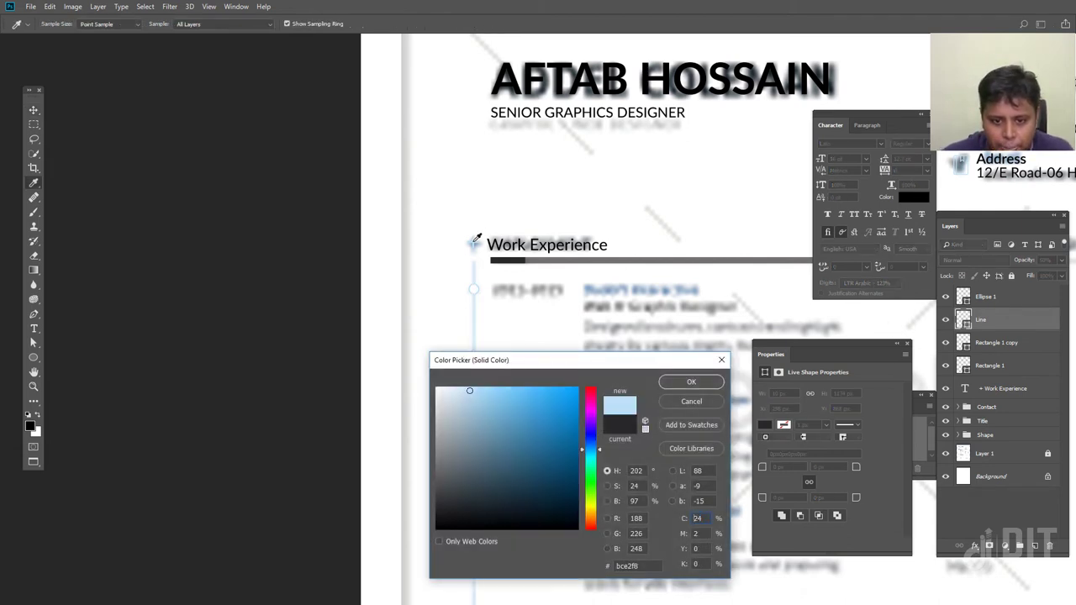
pyautogui.click(689, 382)
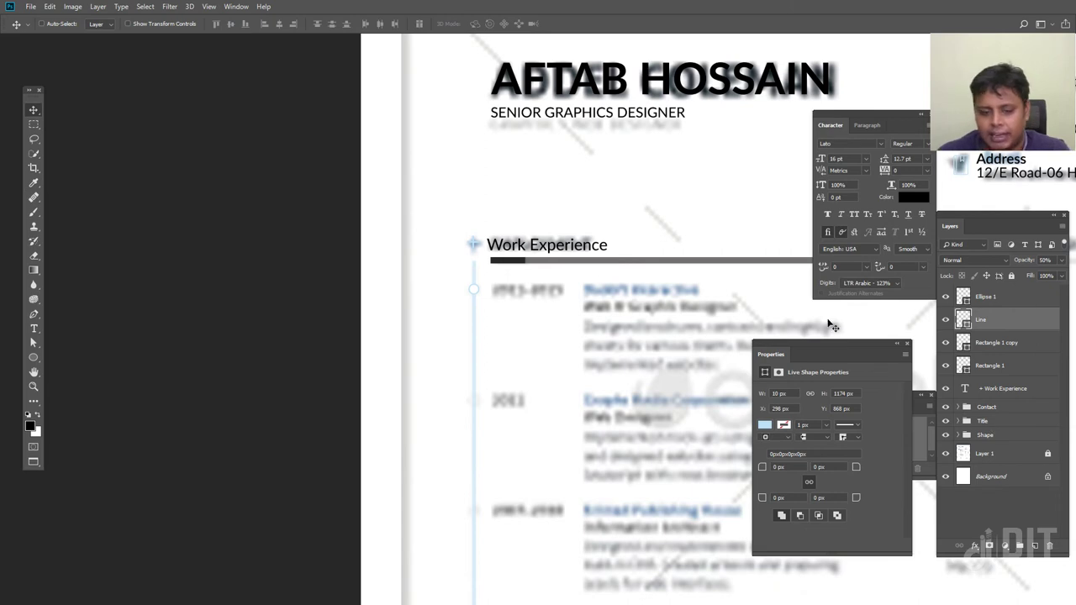
pyautogui.moveTo(492, 428); pyautogui.dragTo(447, 305)
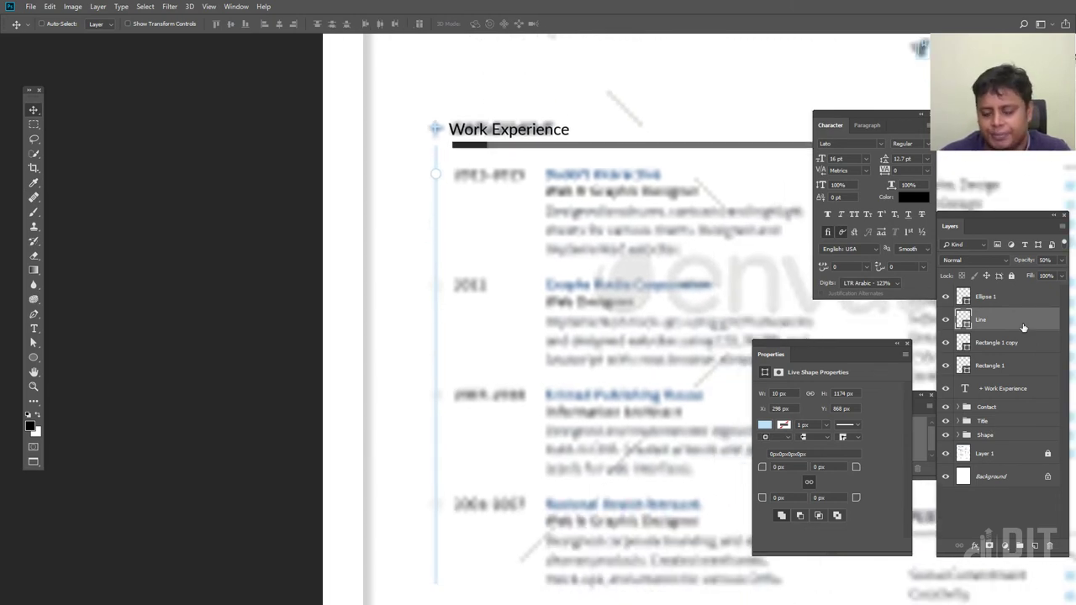
pyautogui.moveTo(511, 224); pyautogui.dragTo(464, 321)
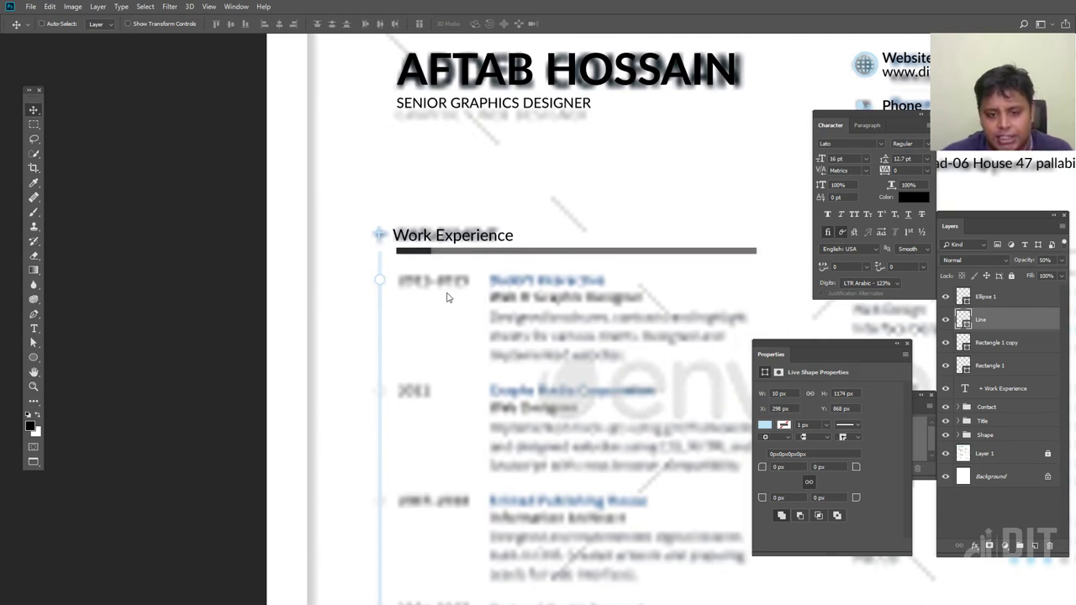
pyautogui.press('f')
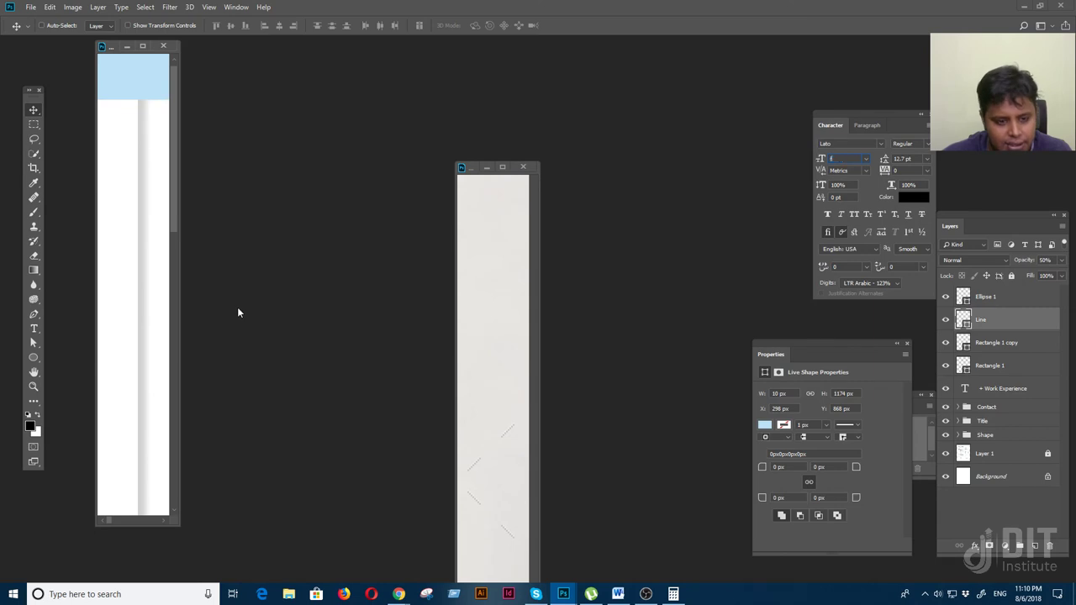
pyautogui.click(139, 284)
pyautogui.click(535, 229)
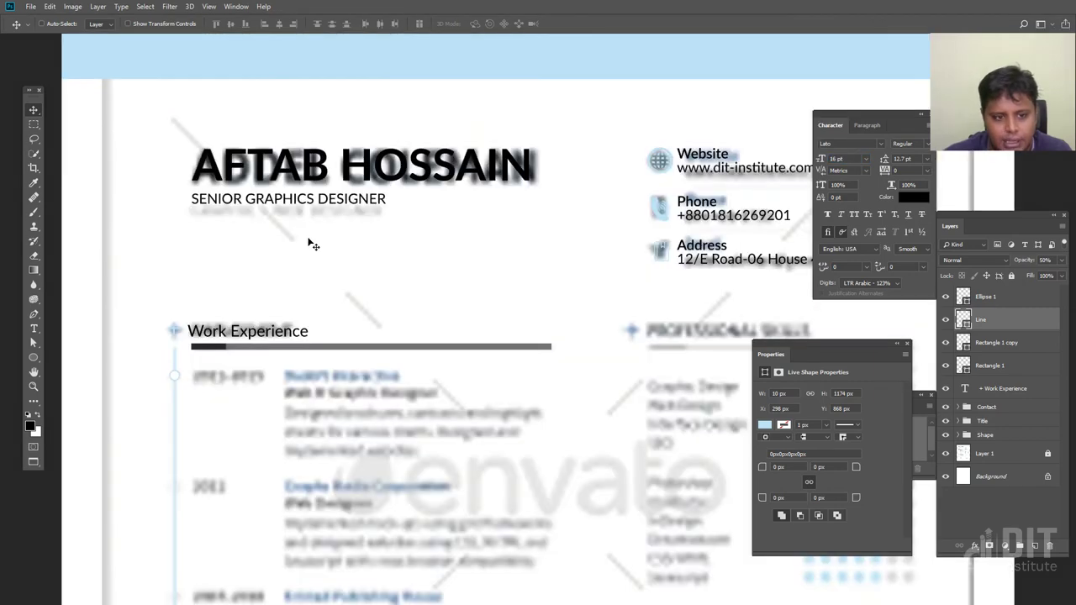
pyautogui.rightClick(223, 353)
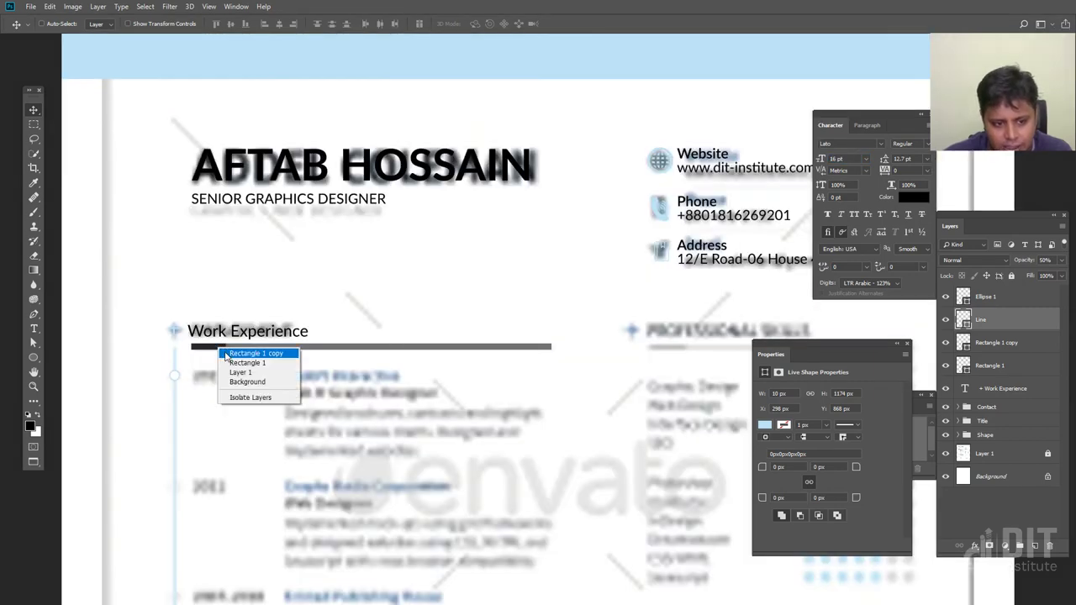
# Recolour the Rectangle 1 copy accent with the header band's light blue
pyautogui.click(245, 353)
pyautogui.click(764, 424)
pyautogui.click(322, 58)
pyautogui.click(665, 386)
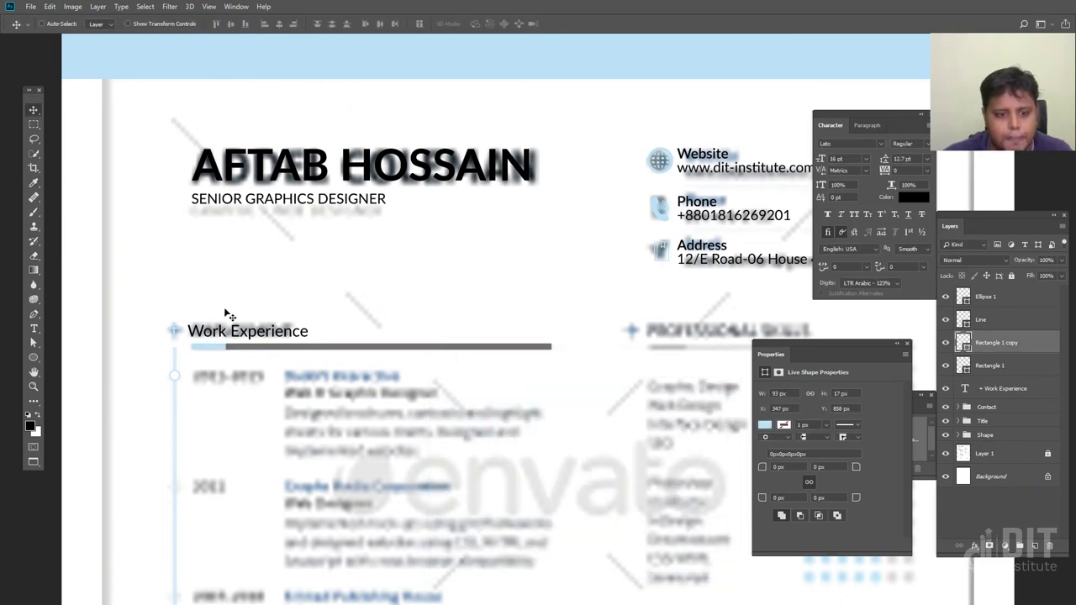
# Give Rectangle 1 a 50% fill in the header's light blue, and hide Layer 1
pyautogui.rightClick(510, 348)
pyautogui.click(534, 353)
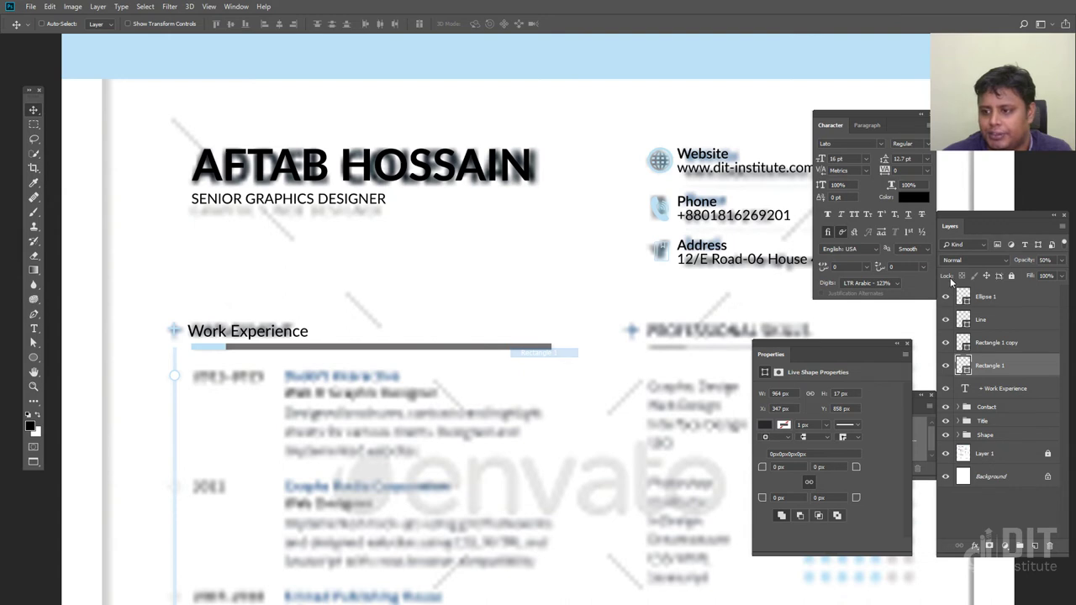
pyautogui.click(1047, 278)
pyautogui.write('50')
pyautogui.press('Return')
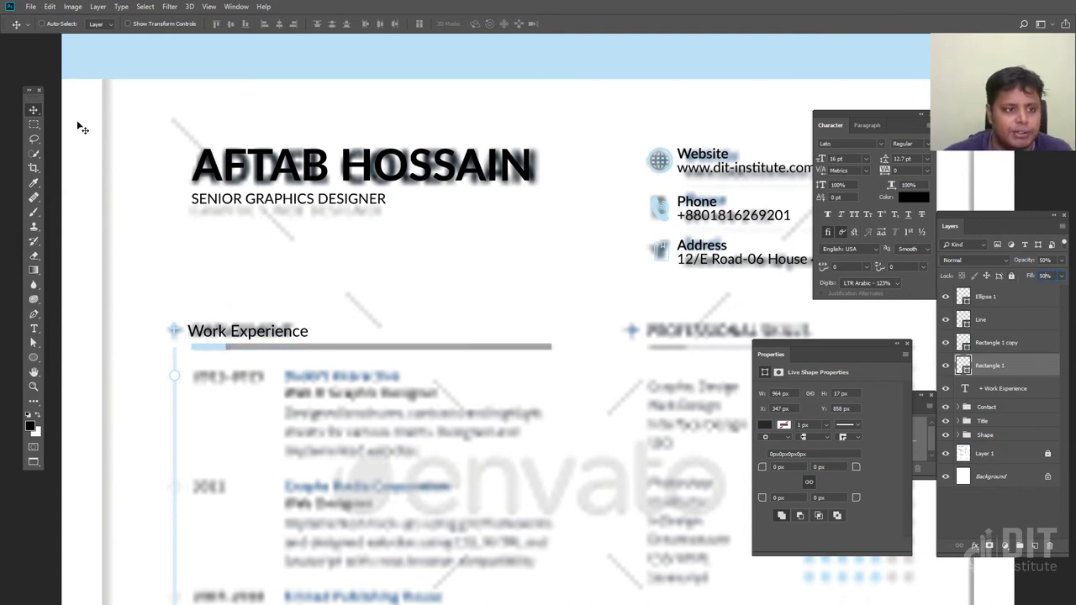
pyautogui.doubleClick(963, 365)
pyautogui.click(630, 200)
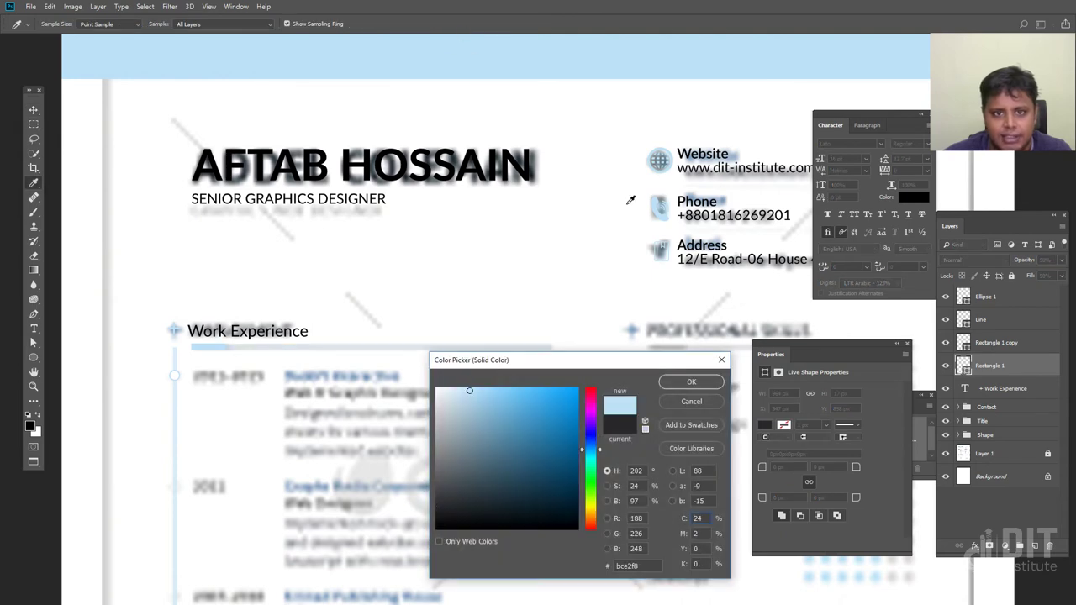
pyautogui.click(704, 383)
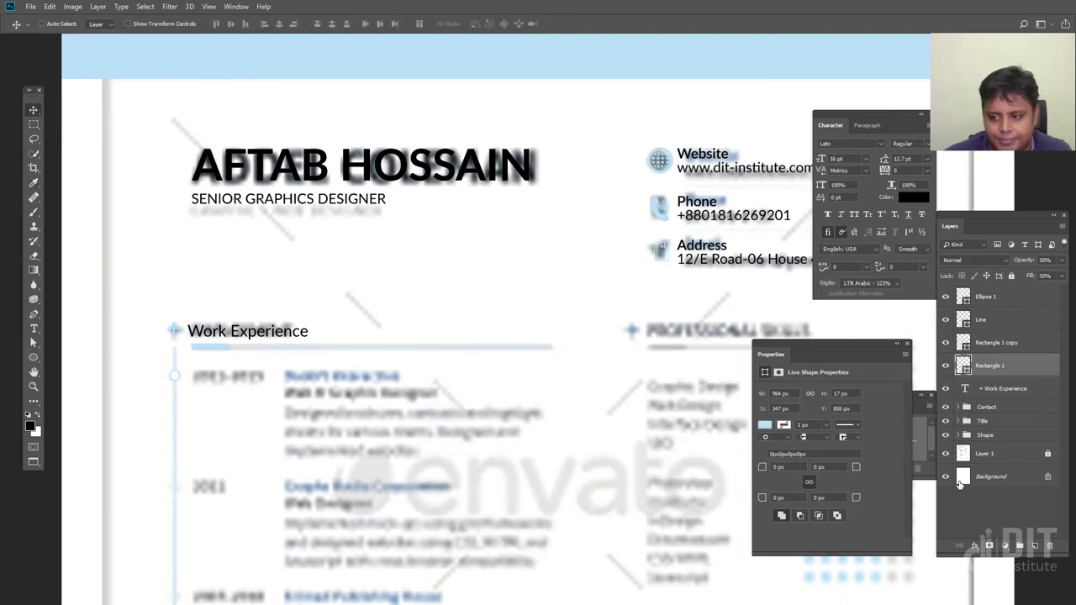
pyautogui.click(943, 454)
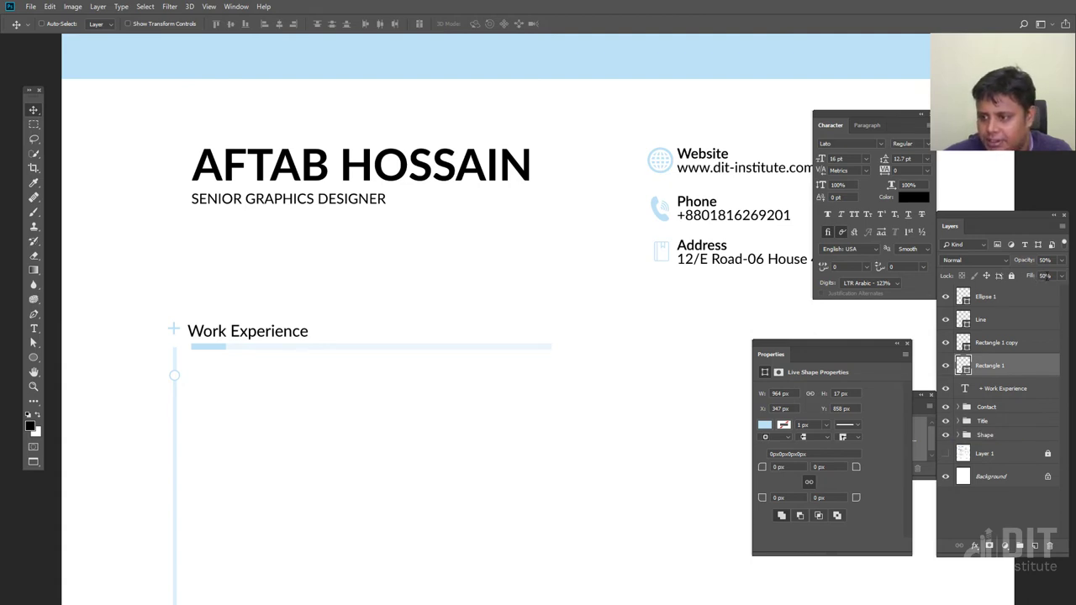
# Set the Work Experience bar's Fill back to 100% and reframe the page
pyautogui.write('100')
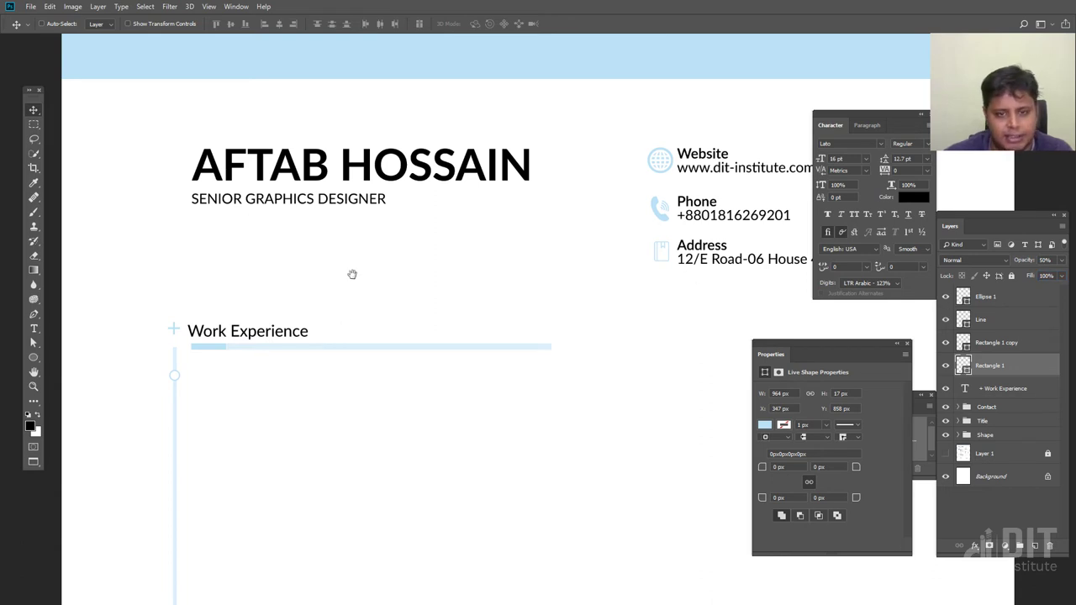
pyautogui.moveTo(353, 274); pyautogui.dragTo(363, 340)
pyautogui.hotkey('ctrl', '-')
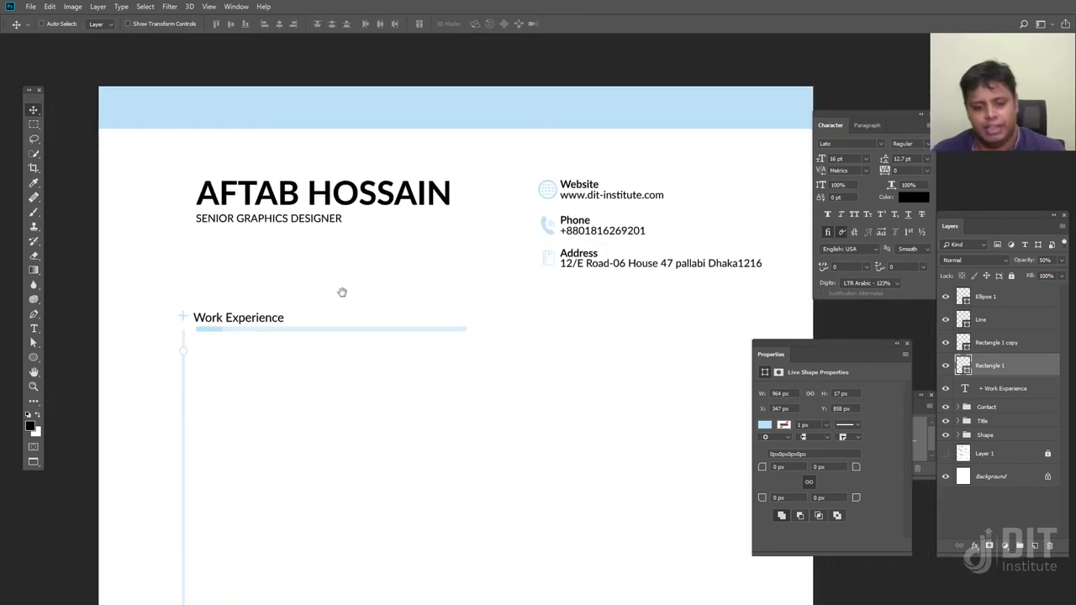
pyautogui.moveTo(248, 321); pyautogui.dragTo(263, 295)
# Arrange the Resume Design and swiss-preview.jpg windows side by side for comparison
pyautogui.press('f')
pyautogui.press('f')
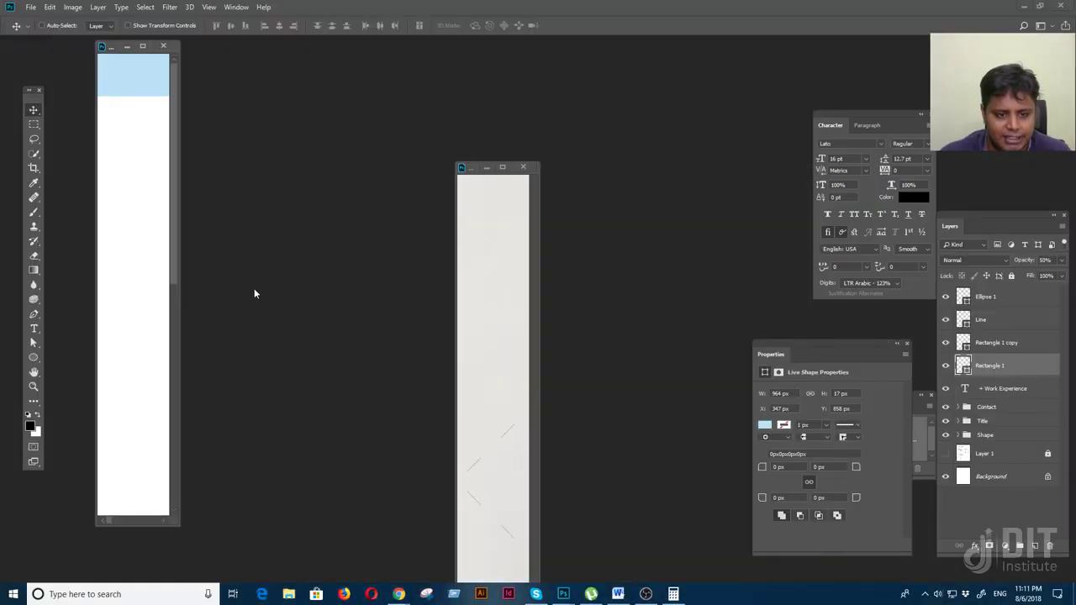
pyautogui.moveTo(179, 313); pyautogui.dragTo(527, 525)
pyautogui.click(528, 525)
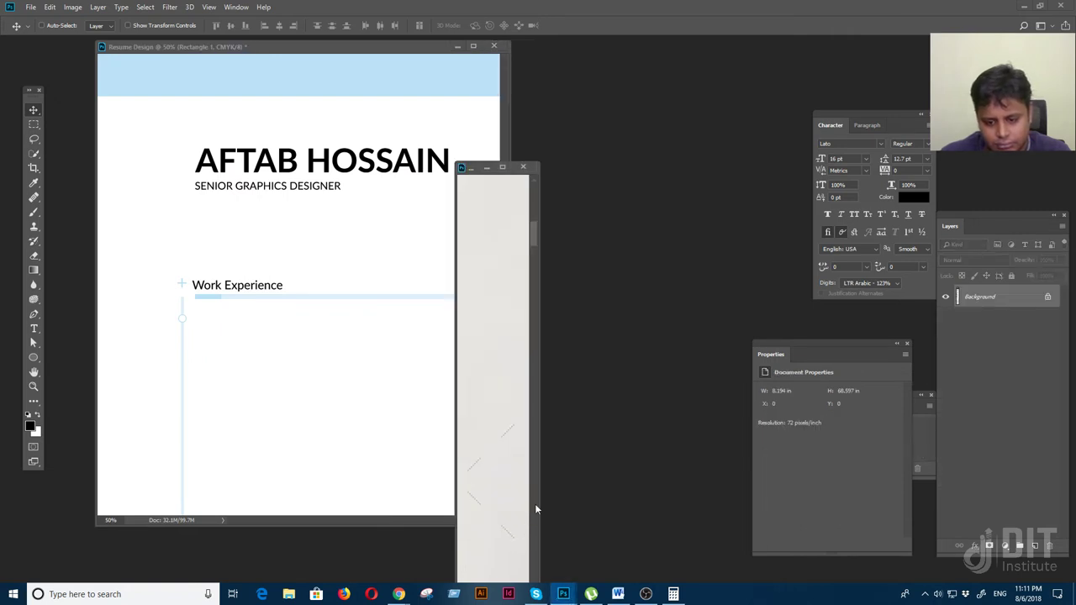
pyautogui.moveTo(538, 264); pyautogui.dragTo(804, 269)
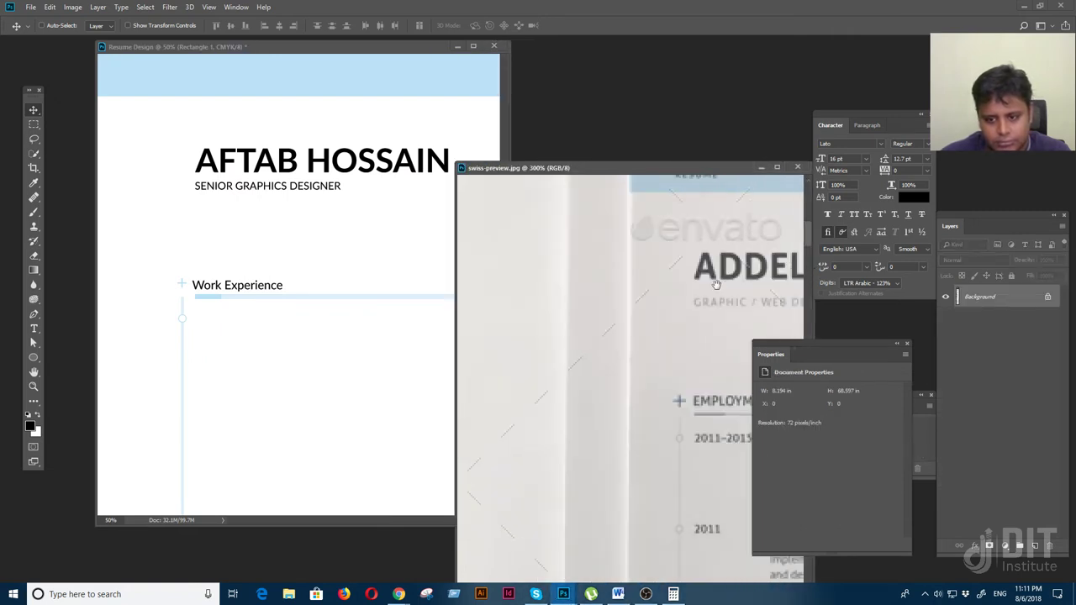
pyautogui.moveTo(671, 424); pyautogui.dragTo(641, 388)
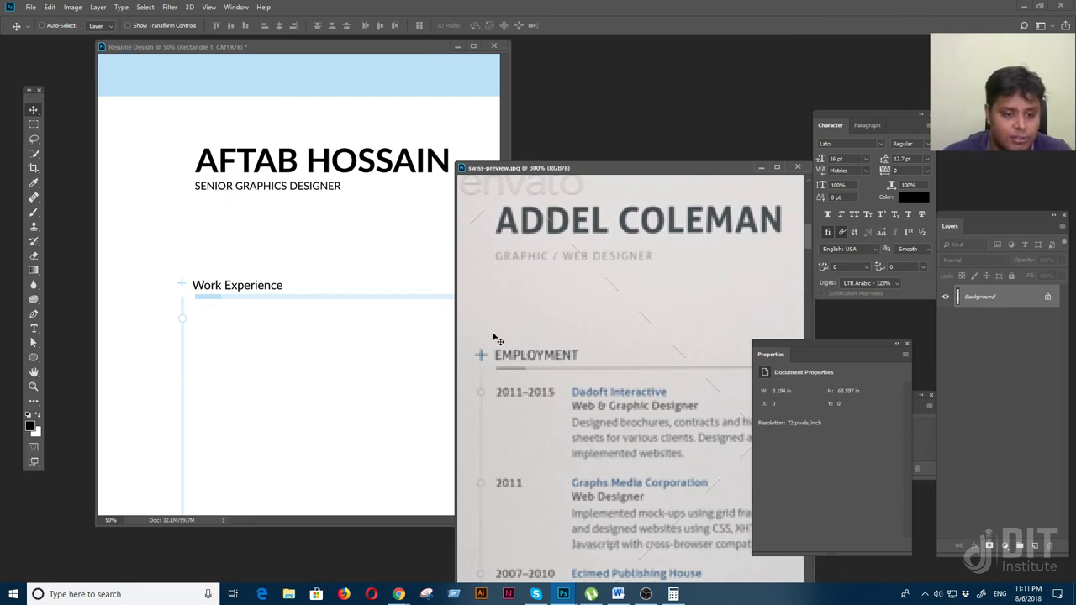
pyautogui.click(285, 210)
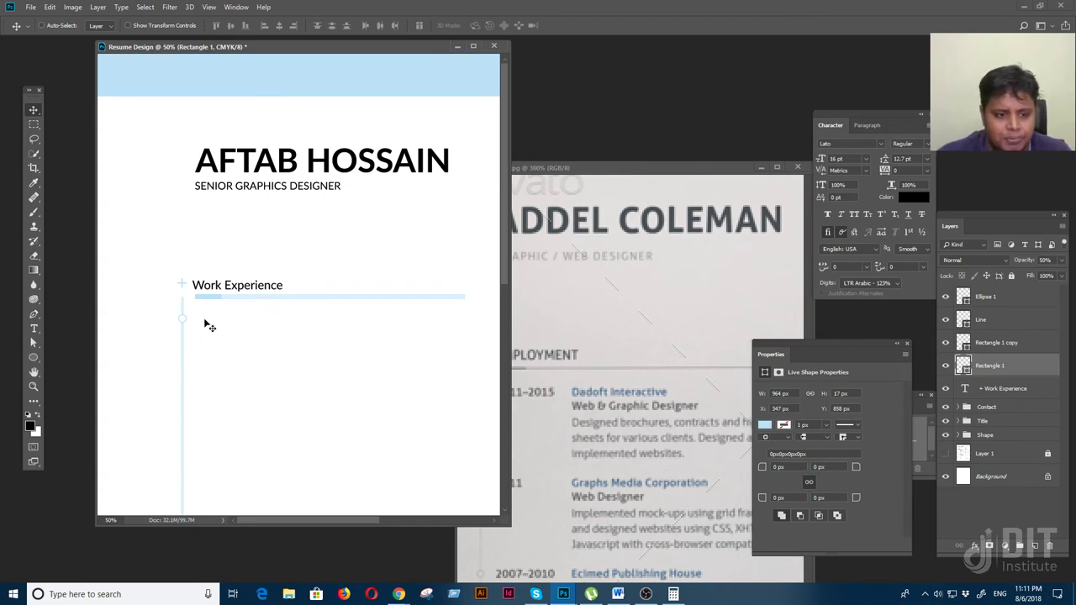
pyautogui.click(677, 430)
pyautogui.hscroll(-2, 556, 422)
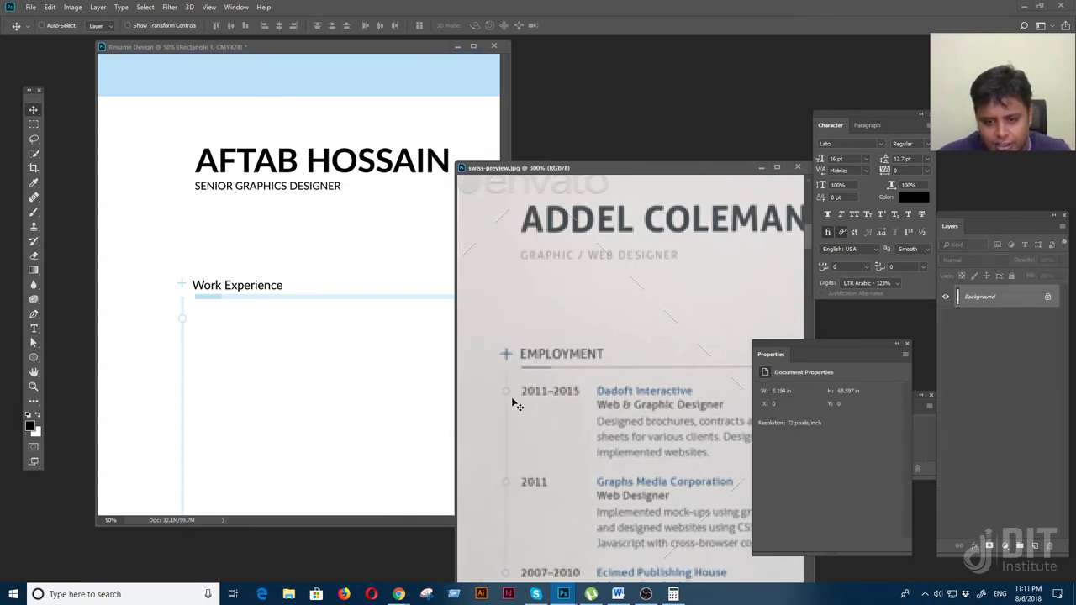
pyautogui.click(250, 343)
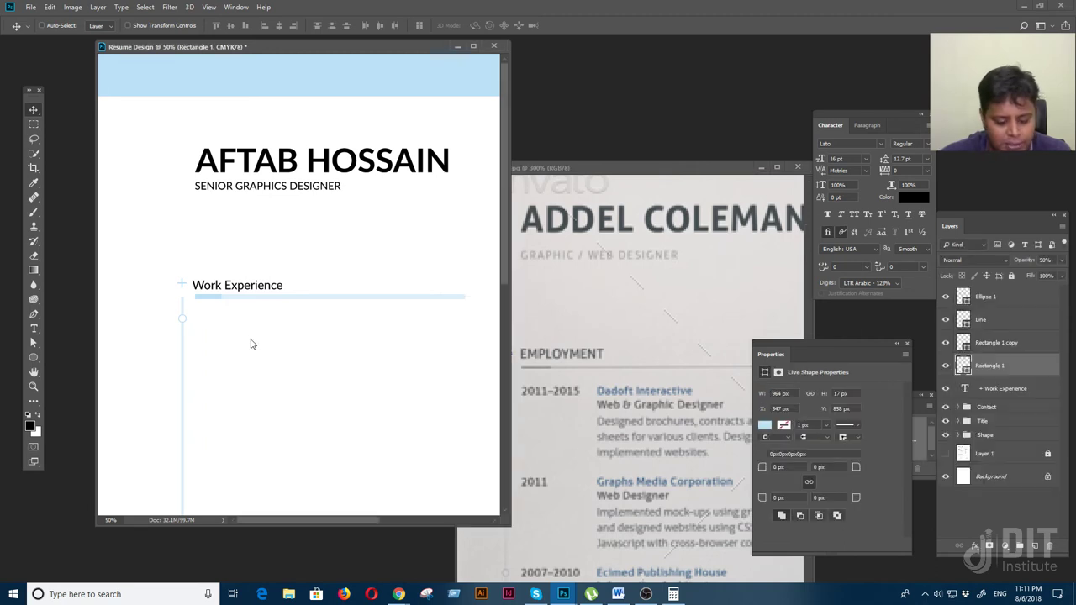
# Add an 8 pt '2011-2015' date line under Work Experience beside the timeline dot
pyautogui.press('t')
pyautogui.click(200, 314)
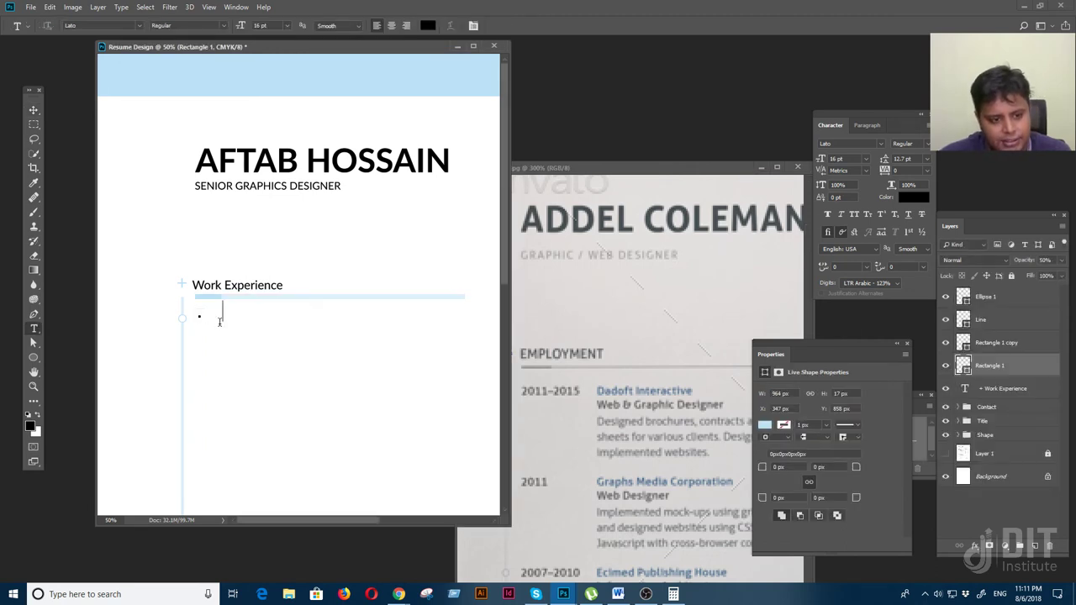
pyautogui.write('201')
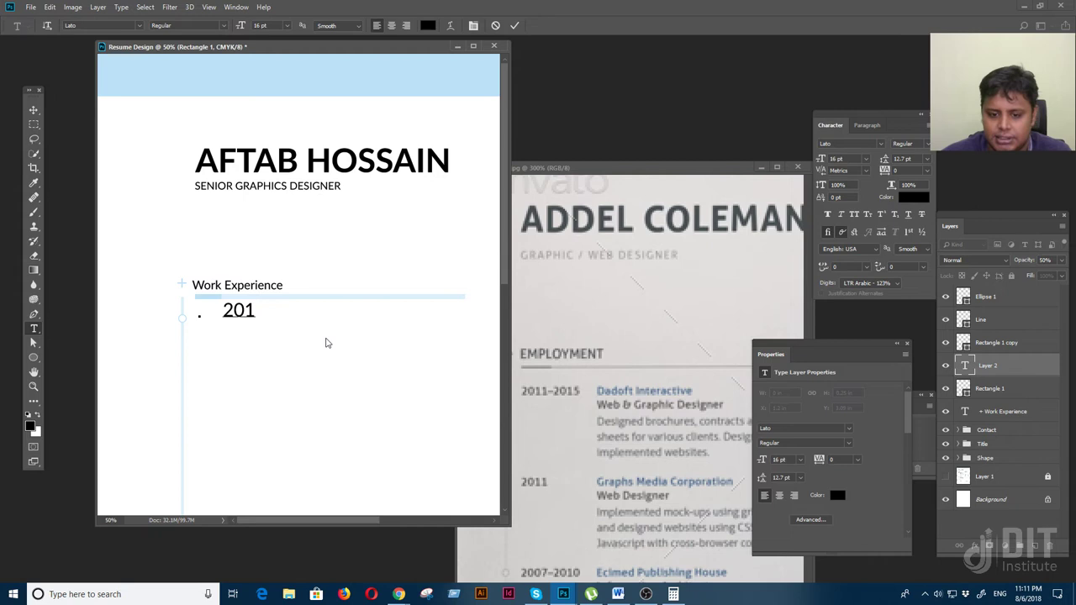
pyautogui.write('1-2015')
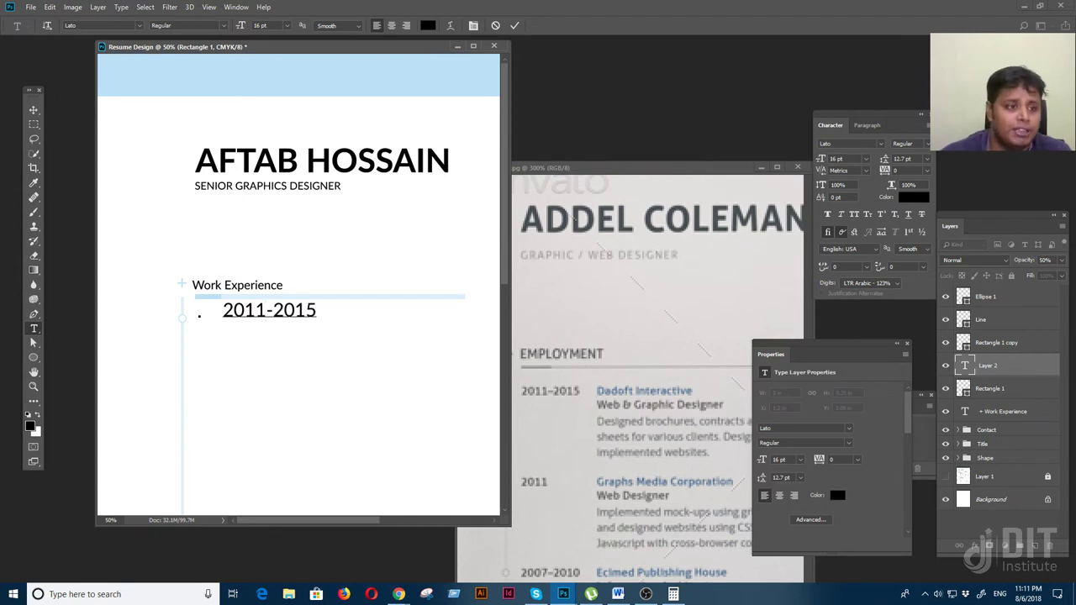
pyautogui.click(34, 110)
pyautogui.moveTo(284, 310); pyautogui.dragTo(251, 321)
pyautogui.click(835, 159)
pyautogui.write('8')
pyautogui.press('Return')
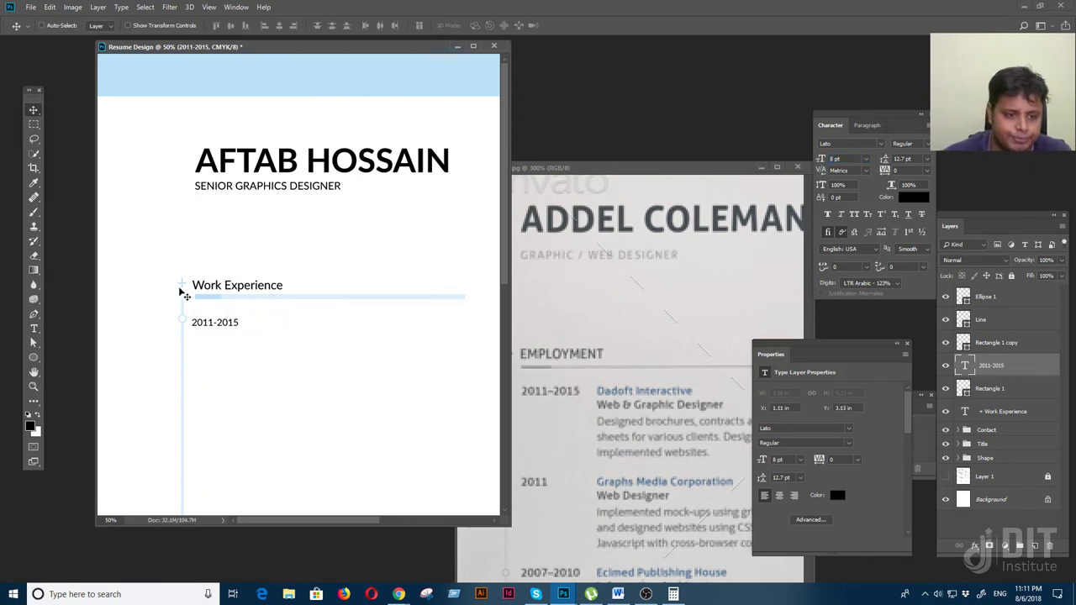
pyautogui.moveTo(215, 324); pyautogui.dragTo(215, 321)
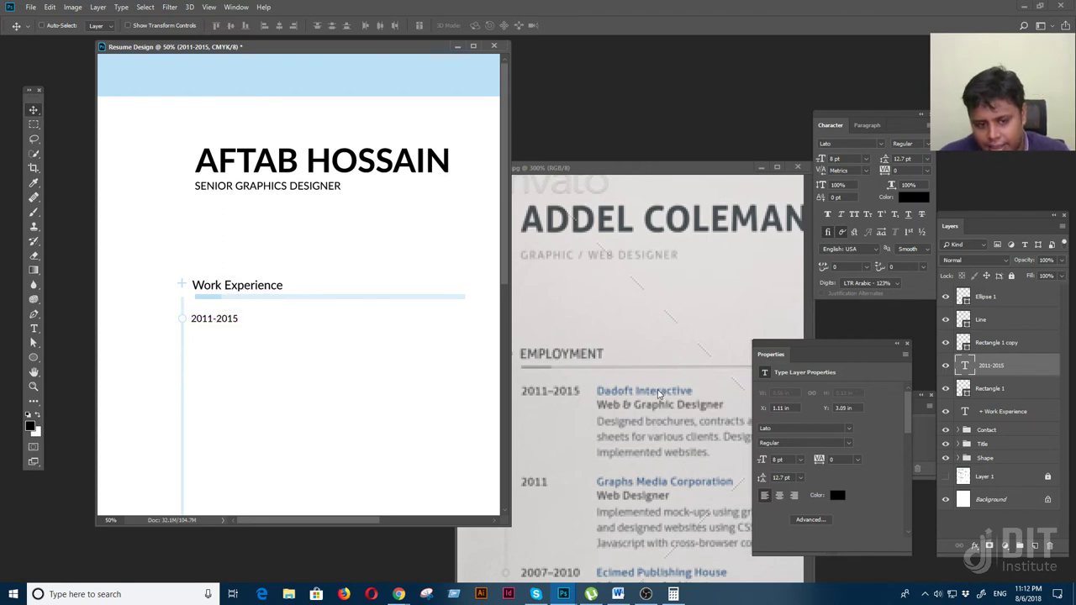
# Alt-drag a copy of the date to its right and begin retyping it as XYZ Company
pyautogui.moveTo(232, 323); pyautogui.dragTo(236, 316)
pyautogui.press('t')
pyautogui.write('XYZ Company')
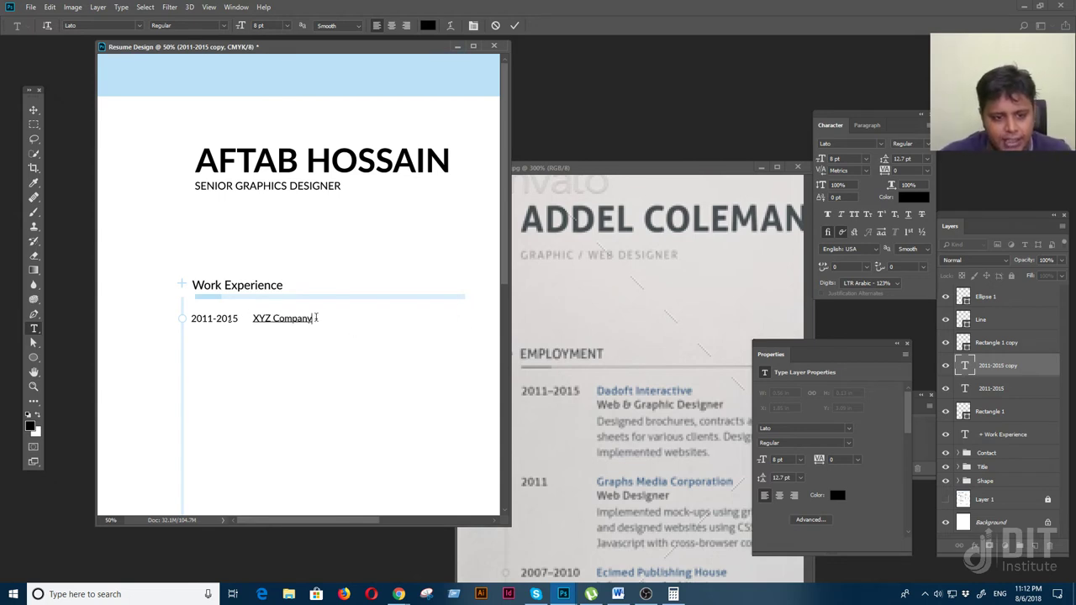
# Color the XYZ Company text light blue, sampled from the header
pyautogui.moveTo(316, 318); pyautogui.dragTo(188, 316)
pyautogui.click(836, 495)
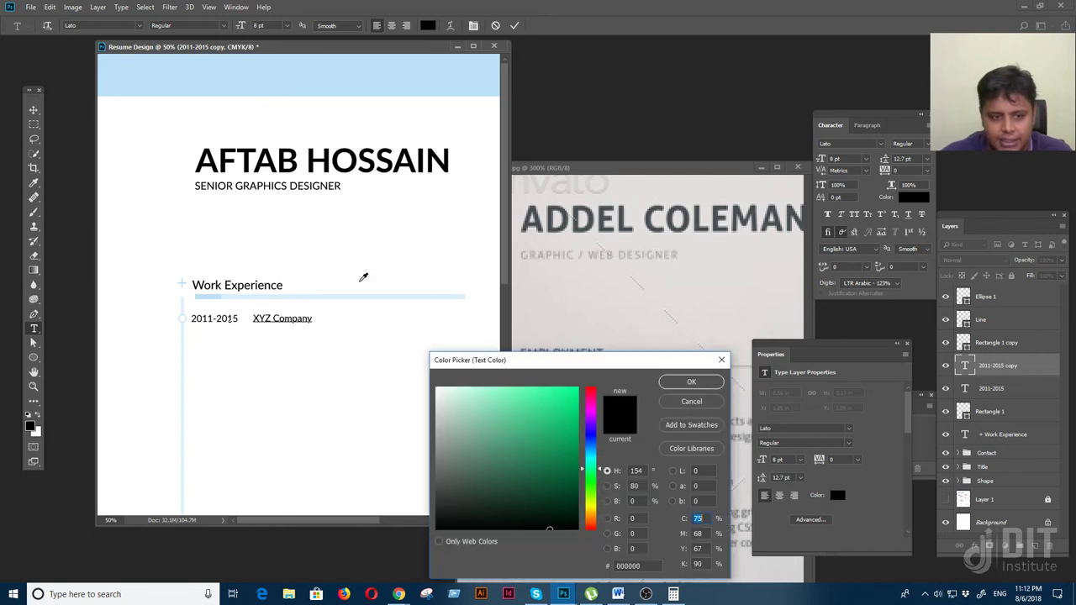
pyautogui.click(304, 92)
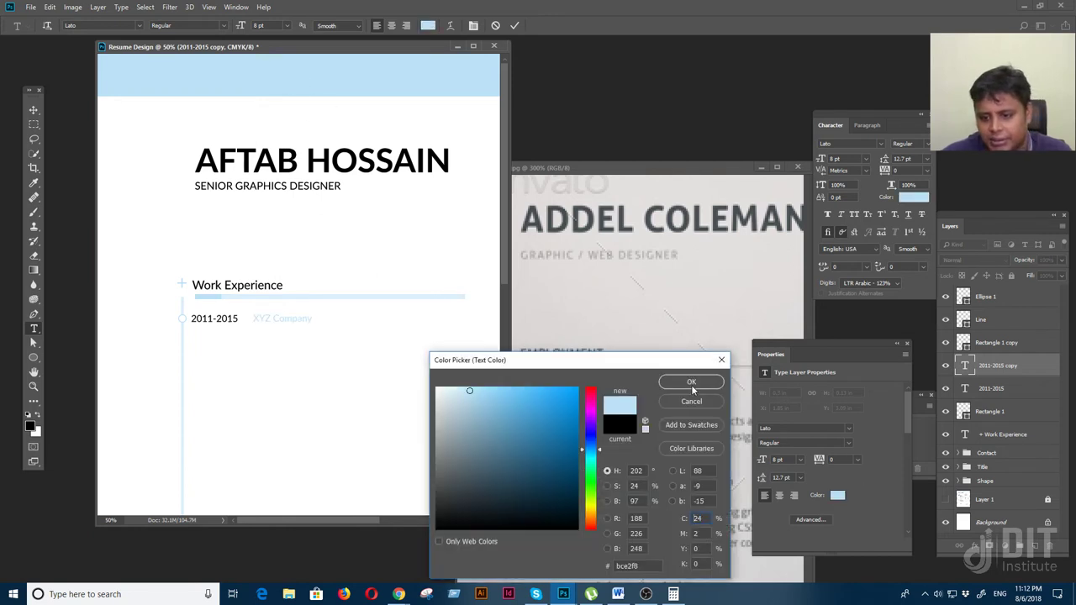
pyautogui.click(691, 383)
pyautogui.click(33, 110)
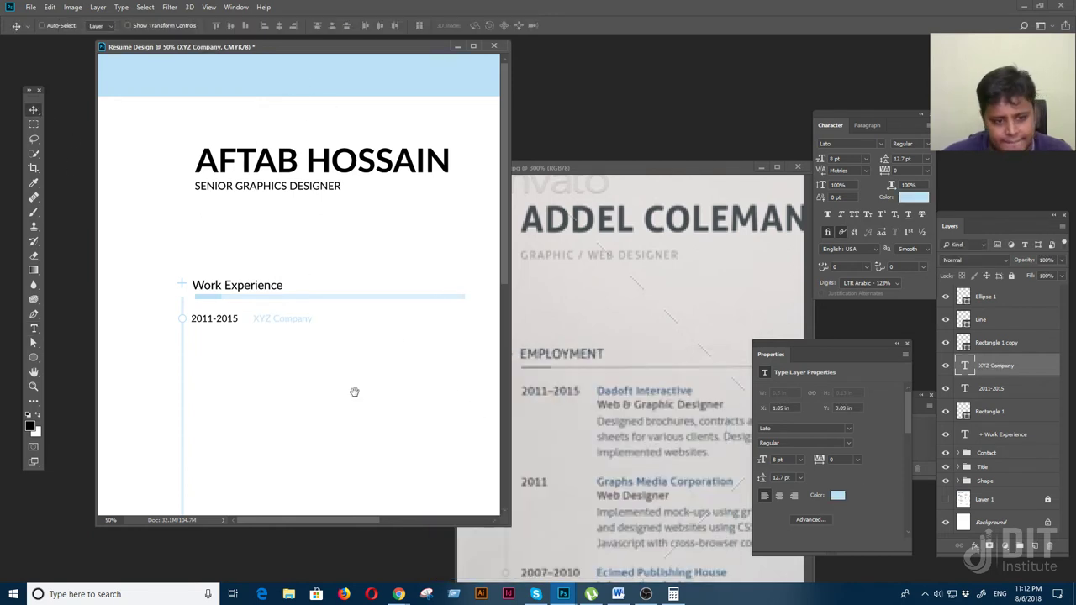
pyautogui.scroll(-2, 353, 392)
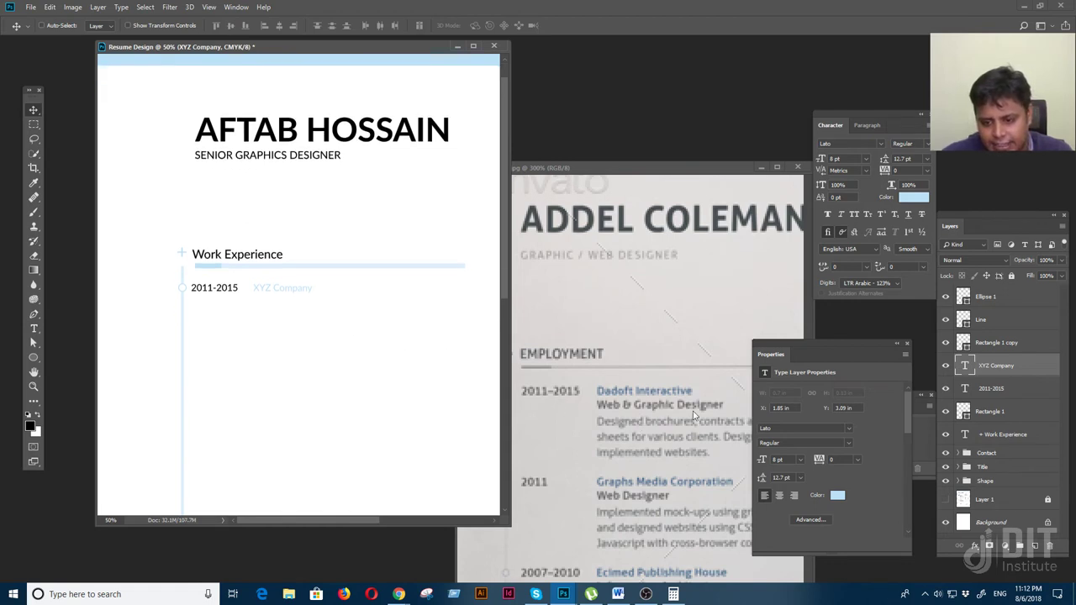
# Set XYZ Company in Lato Black weight, after trying Bold
pyautogui.click(926, 147)
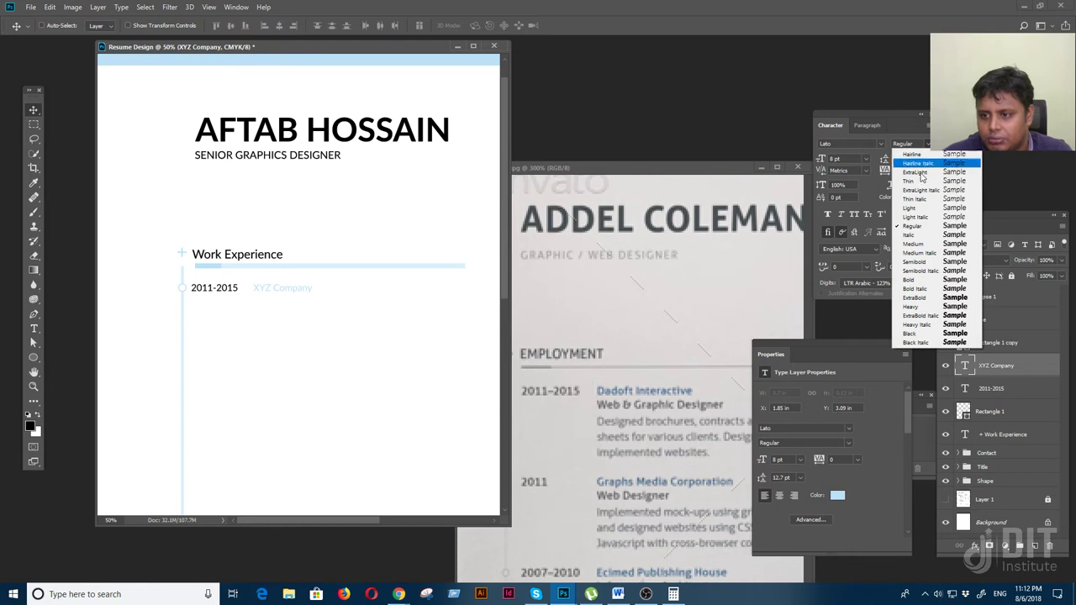
pyautogui.click(914, 280)
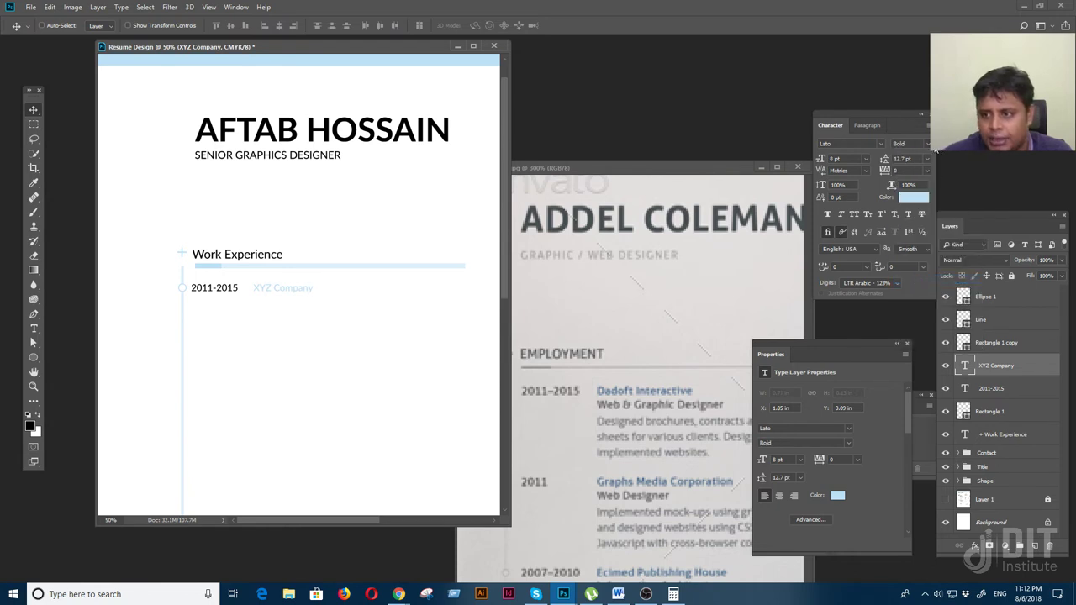
pyautogui.click(928, 146)
pyautogui.click(916, 334)
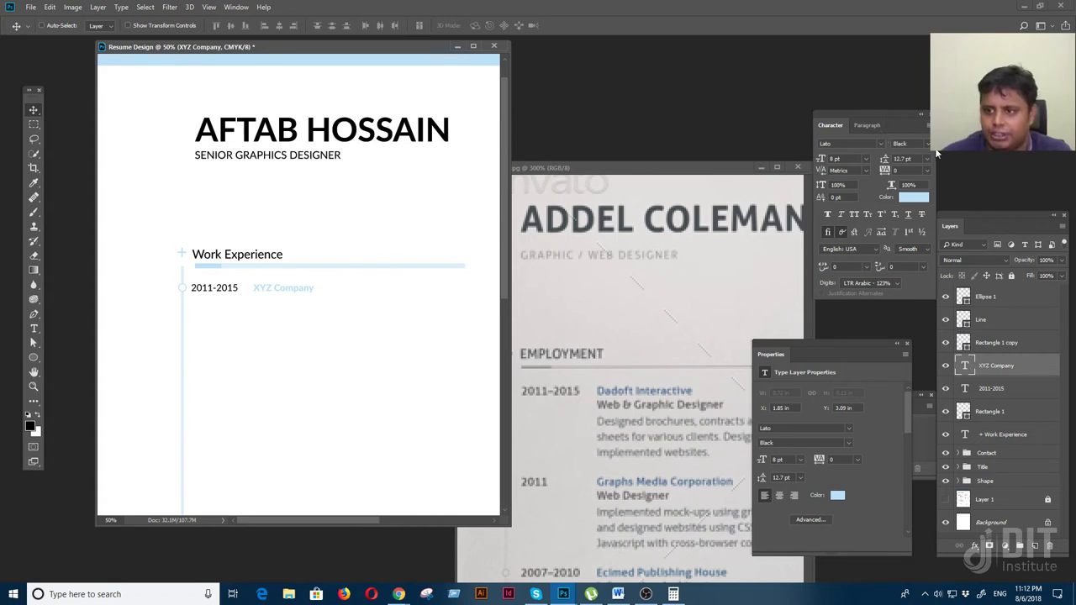
pyautogui.press('f')
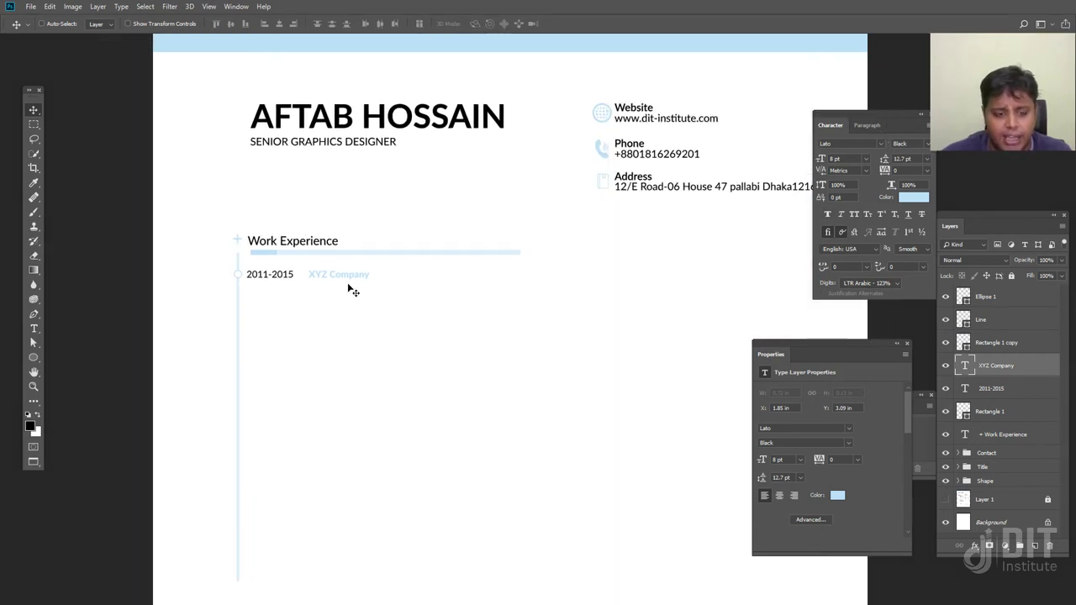
pyautogui.press('f')
pyautogui.press('f')
pyautogui.click(603, 400)
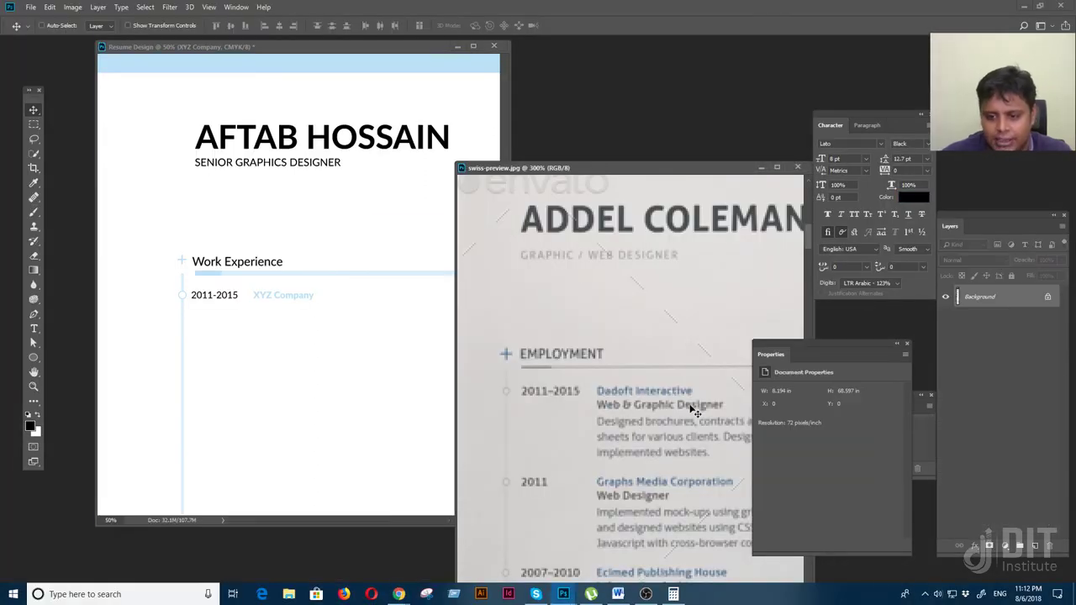
# Duplicate XYZ Company just below it and retype the copy as 'Web & Graphic Designer'
pyautogui.rightClick(283, 299)
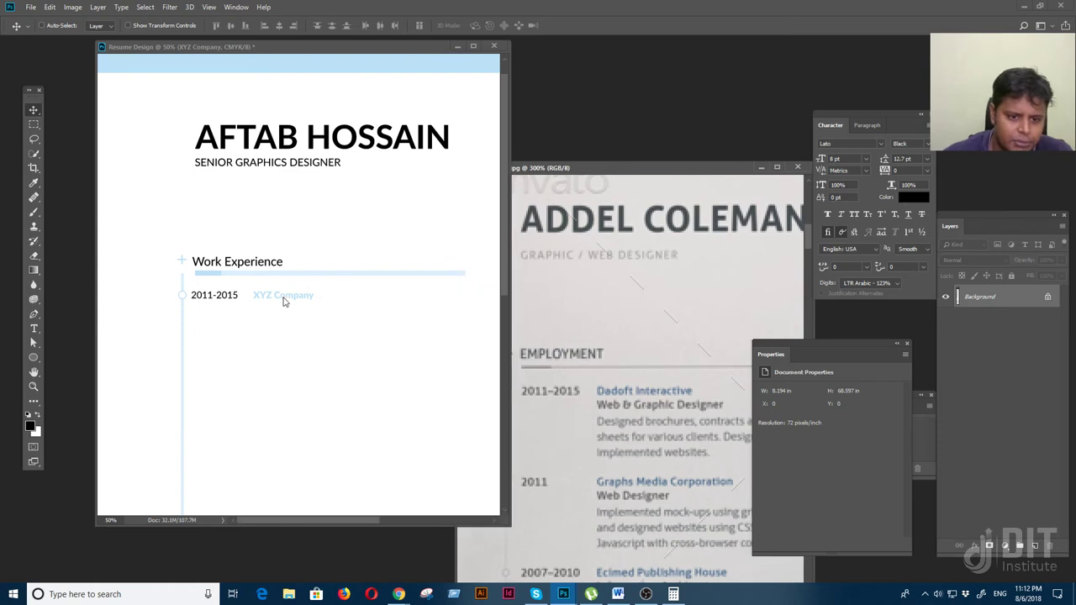
pyautogui.click(290, 301)
pyautogui.moveTo(288, 300); pyautogui.dragTo(247, 311)
pyautogui.press('t')
pyautogui.click(278, 312)
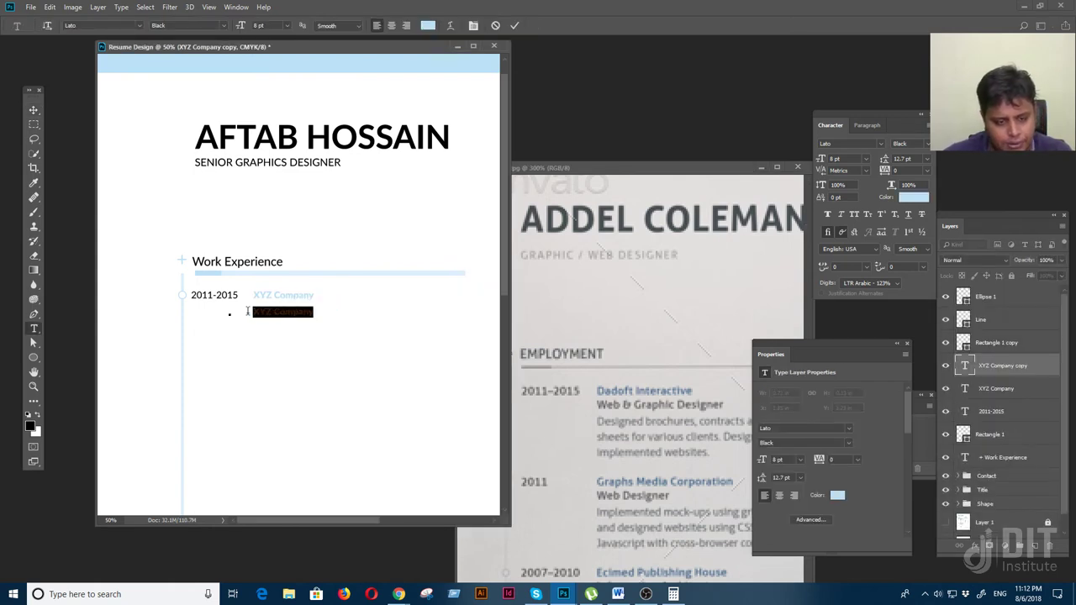
pyautogui.write('Da')
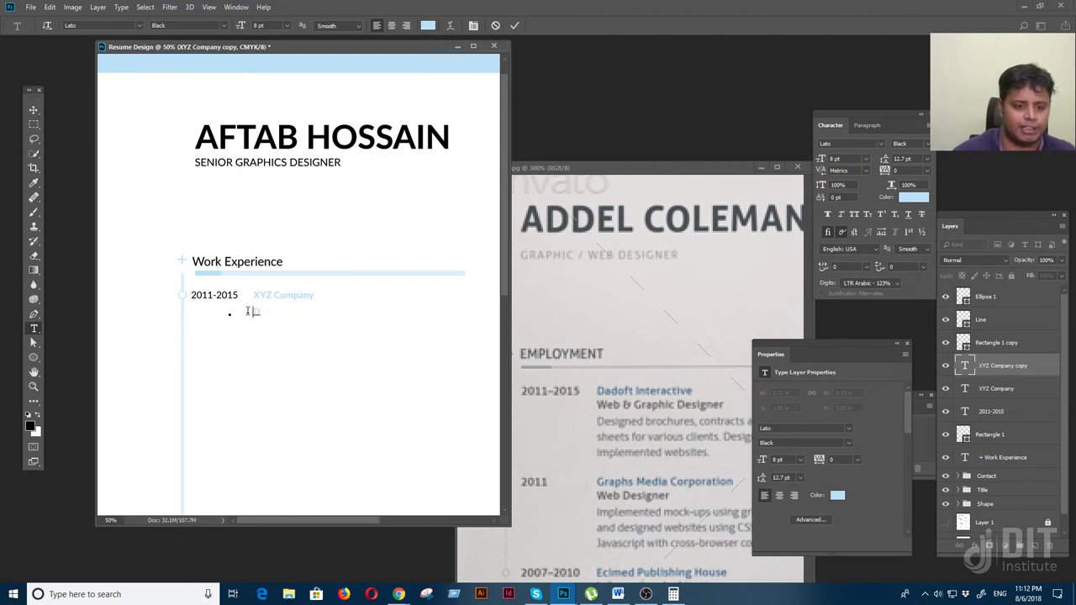
pyautogui.write('Dad')
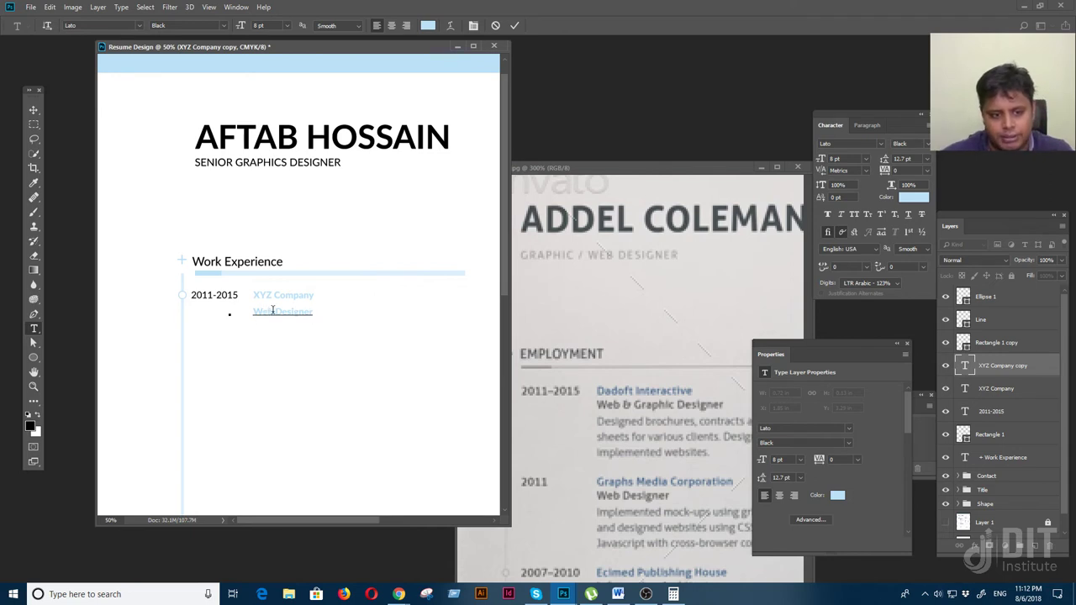
pyautogui.write('& Gra')
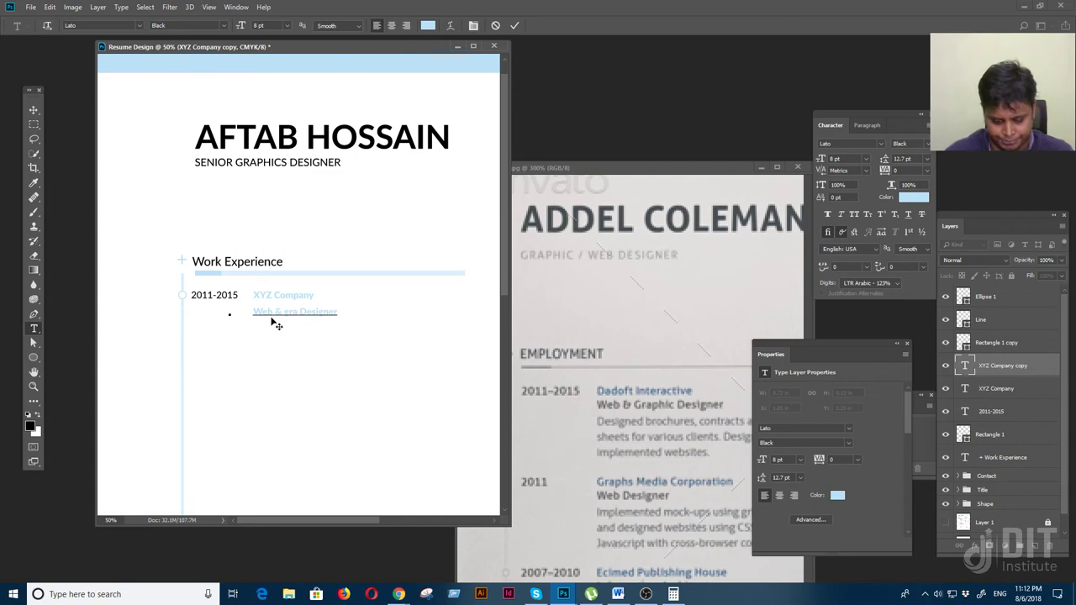
pyautogui.write('phic')
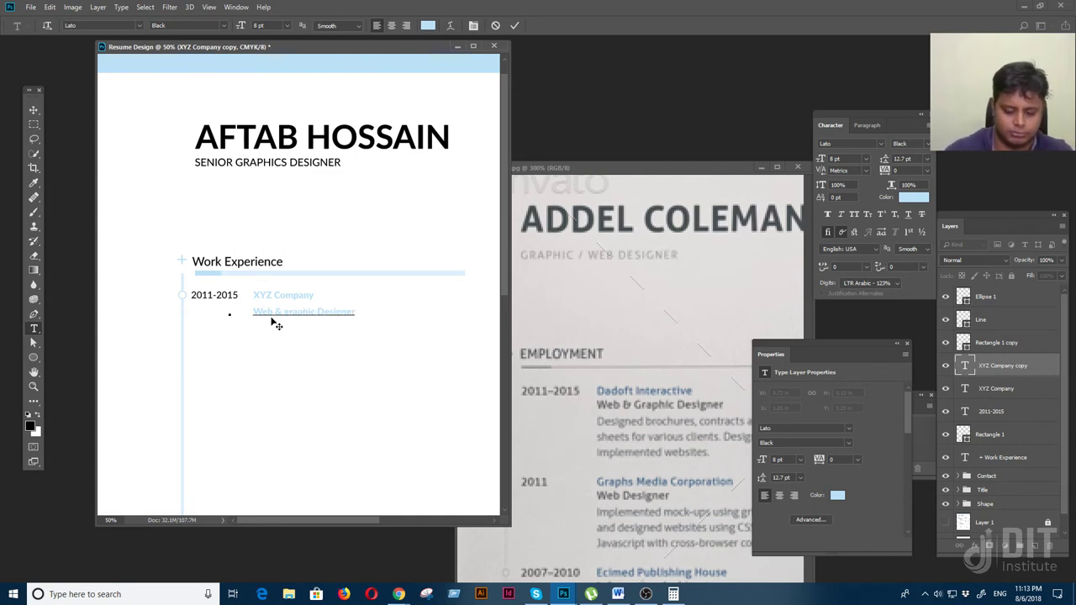
pyautogui.hotkey('ctrl', 'Return')
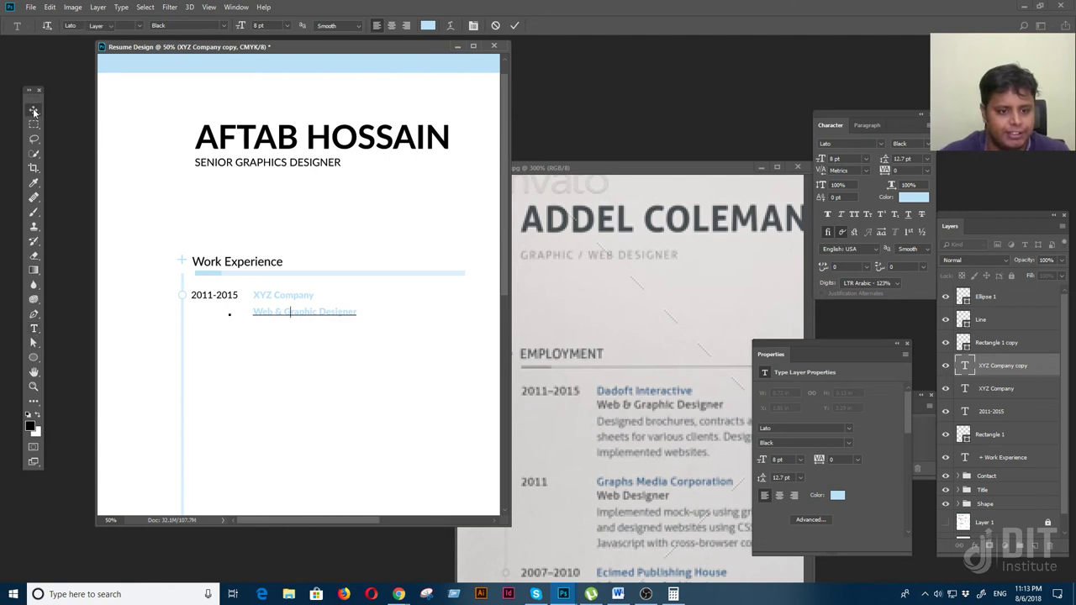
pyautogui.press('v')
pyautogui.moveTo(298, 313); pyautogui.dragTo(297, 308)
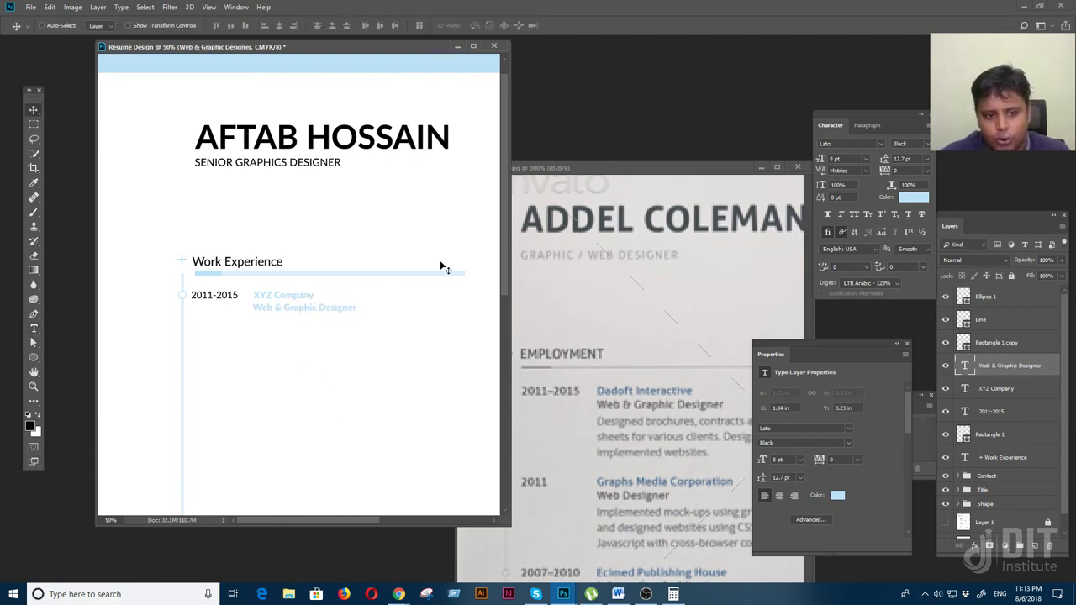
# Set the job title to Regular weight in near-black #151414
pyautogui.click(904, 142)
pyautogui.click(916, 224)
pyautogui.click(913, 197)
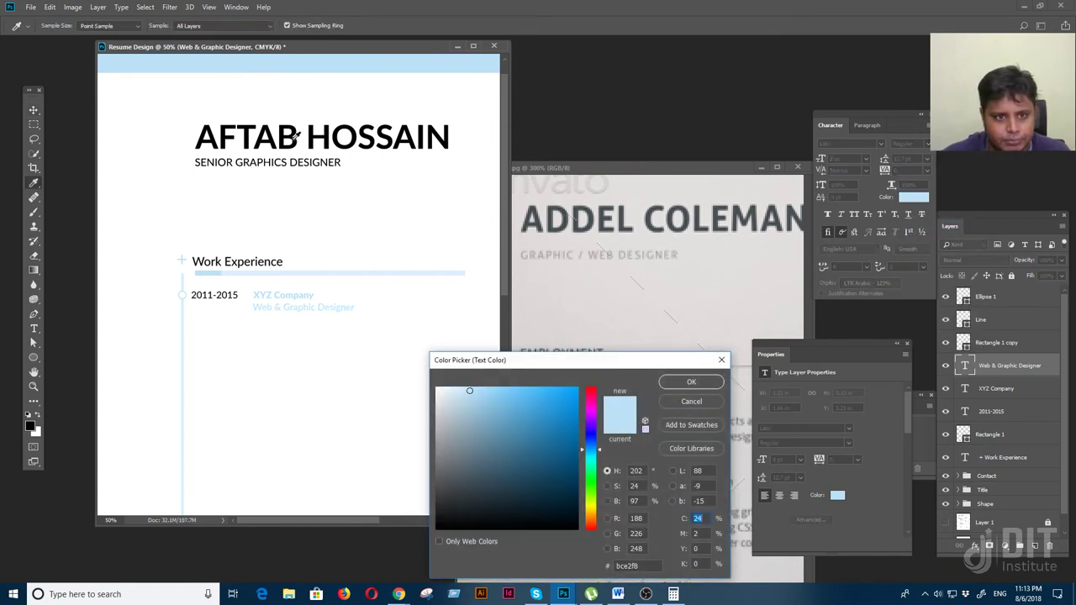
pyautogui.click(296, 135)
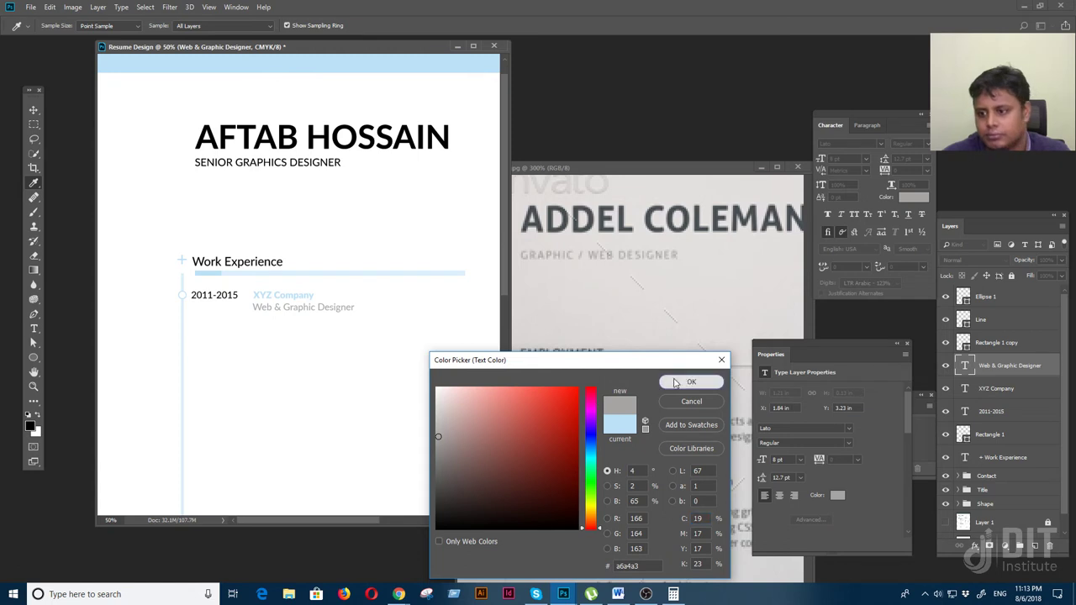
pyautogui.click(690, 382)
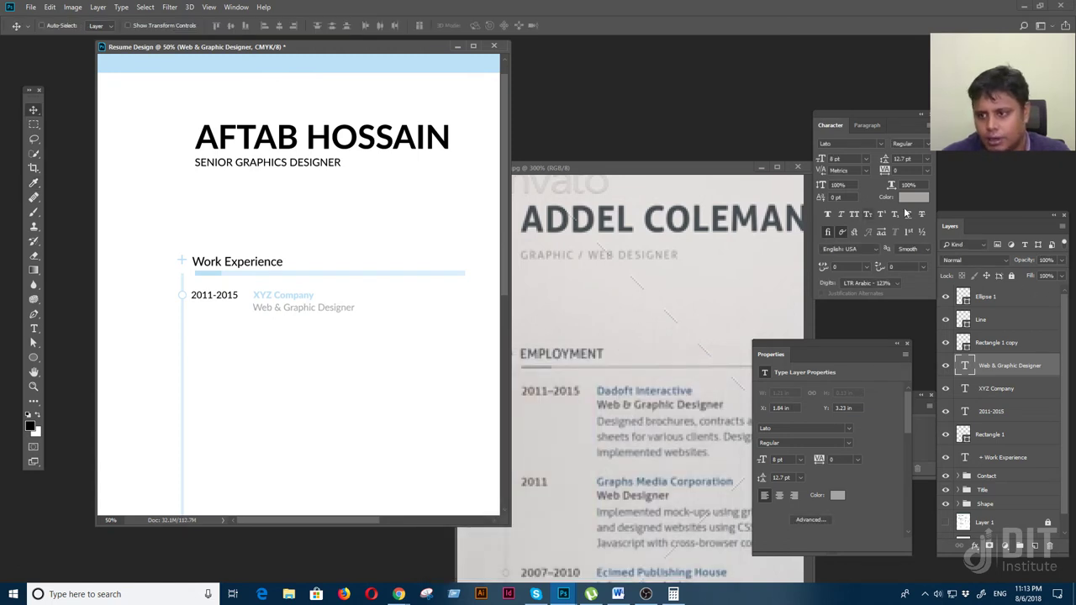
pyautogui.click(912, 198)
pyautogui.click(745, 379)
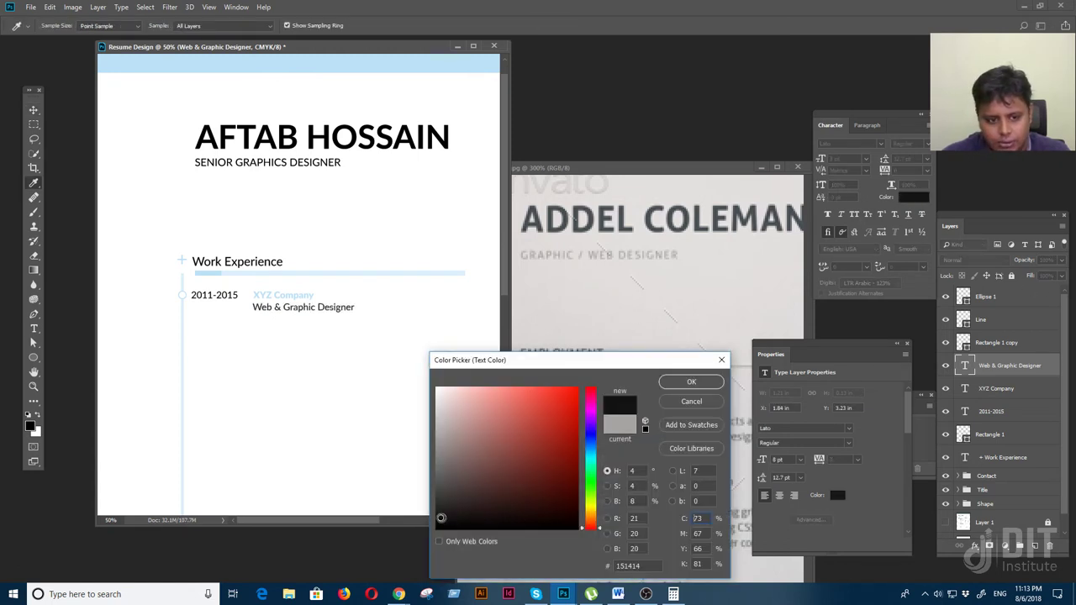
pyautogui.click(691, 382)
# Compare the resume with the reference image, then switch to the web browser
pyautogui.press('v')
pyautogui.scroll(-1, 451, 295)
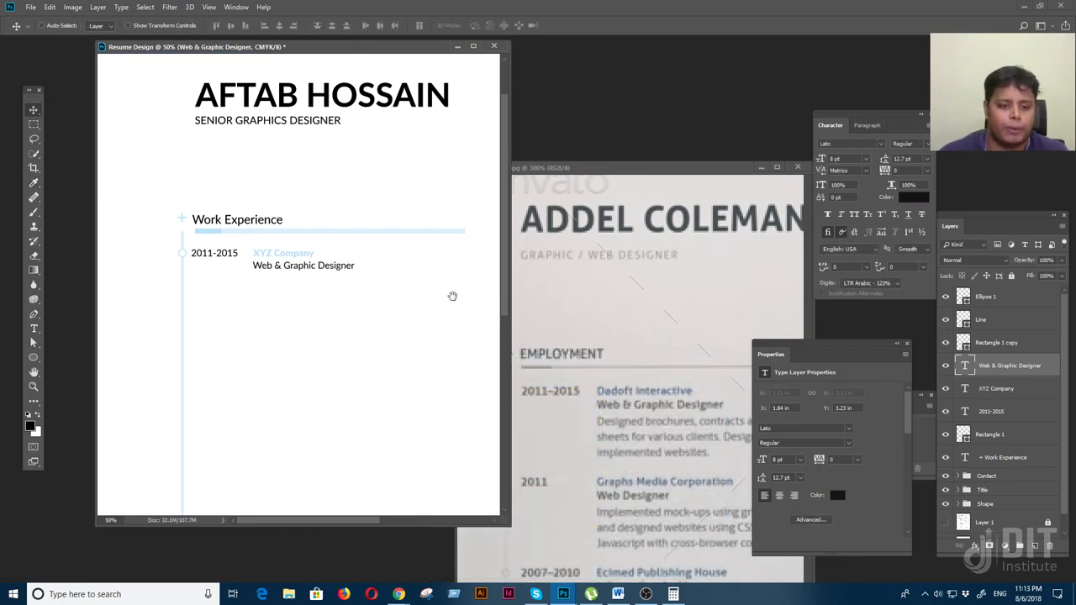
pyautogui.press('f')
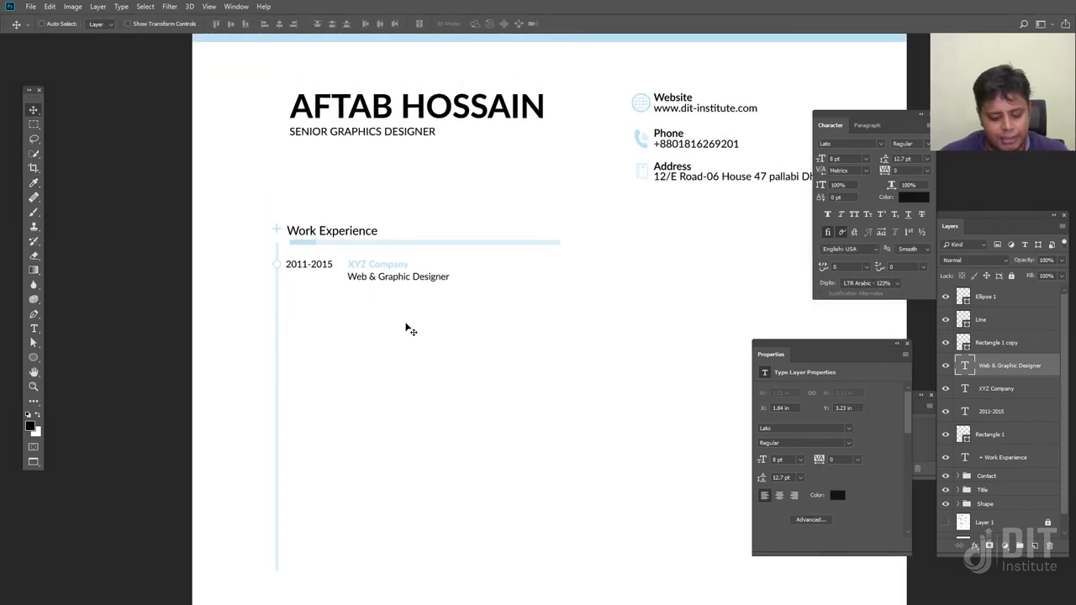
pyautogui.press('f')
pyautogui.press('f')
pyautogui.click(659, 432)
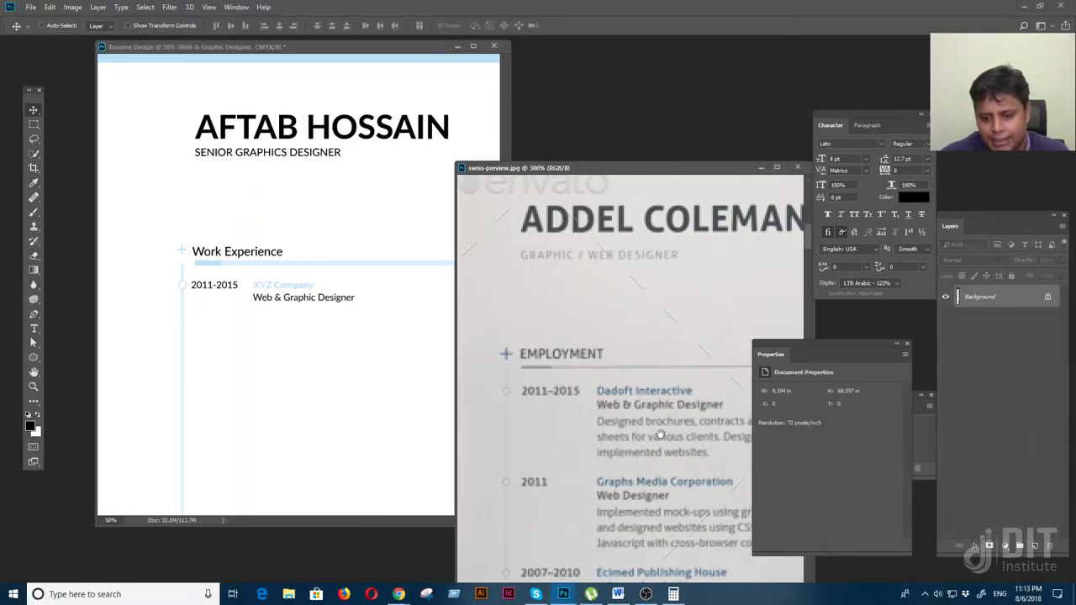
pyautogui.scroll(2, 556, 428)
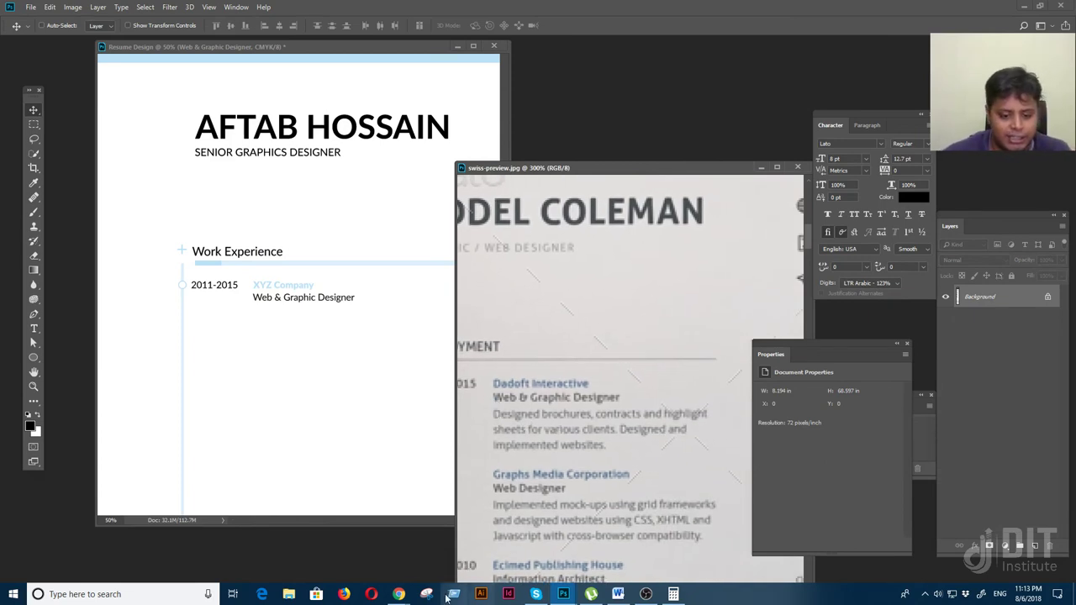
pyautogui.click(399, 594)
# Search for 'Demo text' and open the Dummy Text Generator in a new tab
pyautogui.click(435, 559)
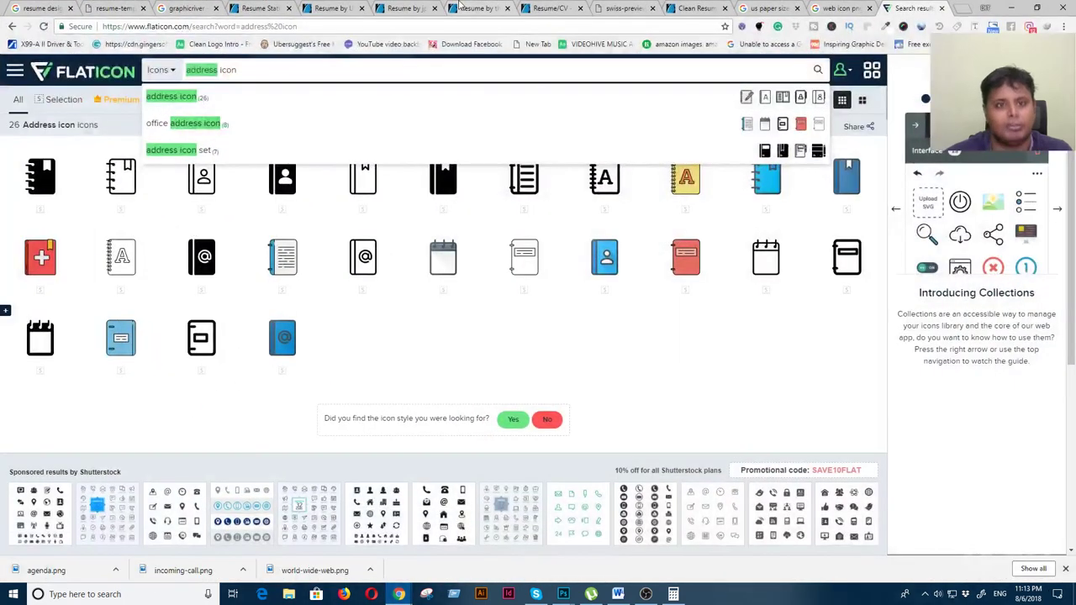
pyautogui.click(963, 10)
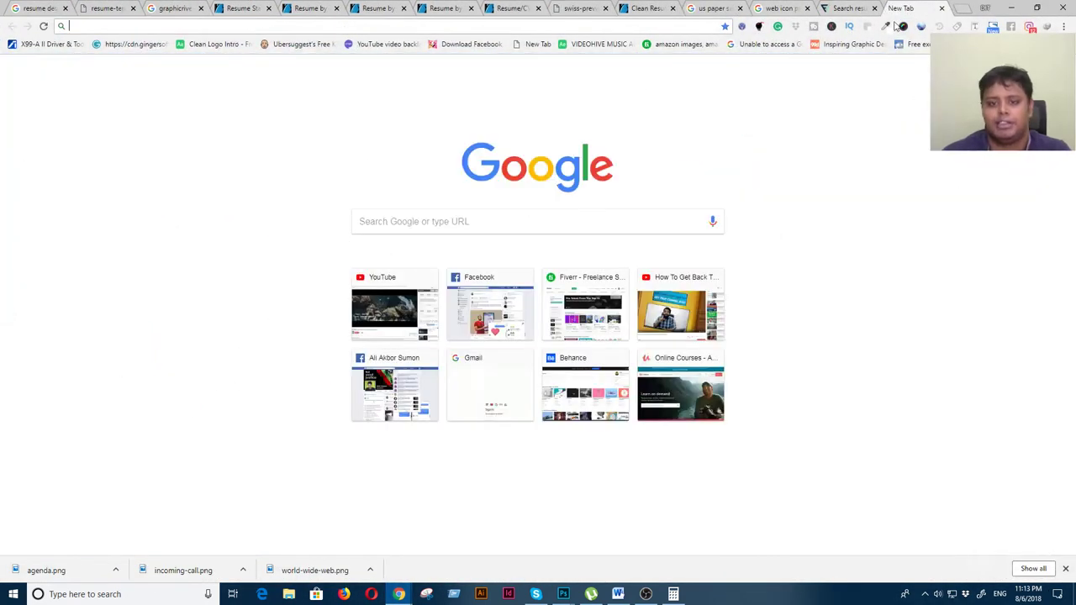
pyautogui.click(437, 222)
pyautogui.write('Demo text')
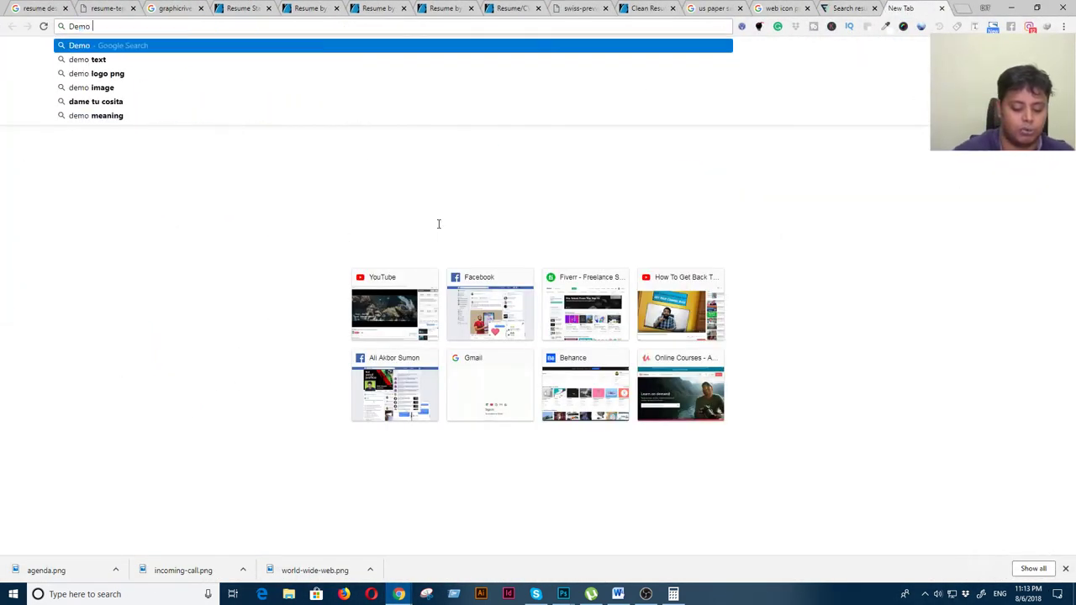
pyautogui.press('Return')
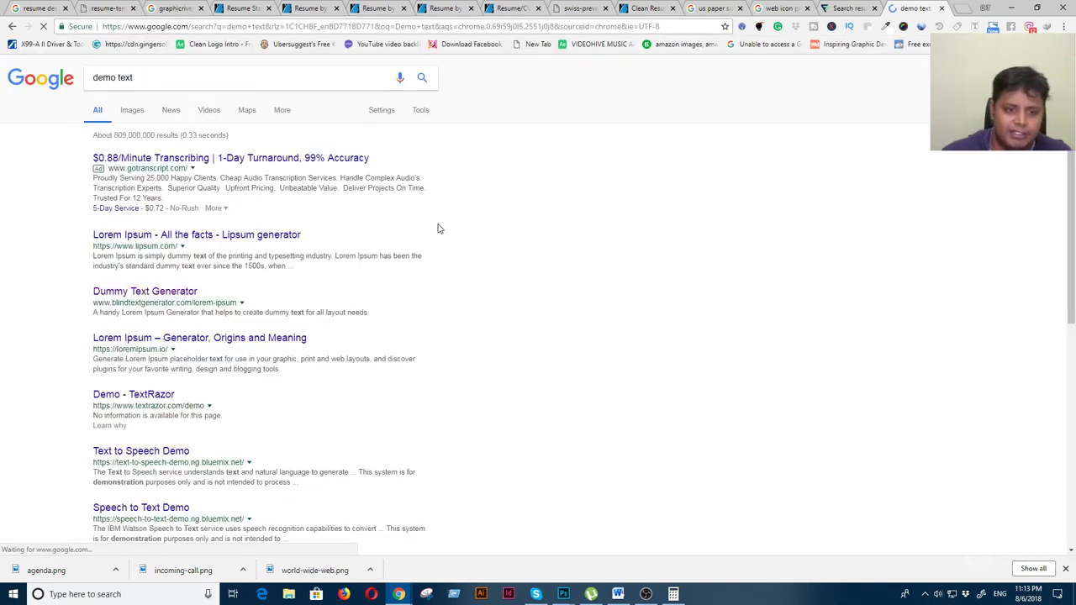
pyautogui.rightClick(188, 294)
pyautogui.click(210, 303)
pyautogui.click(910, 14)
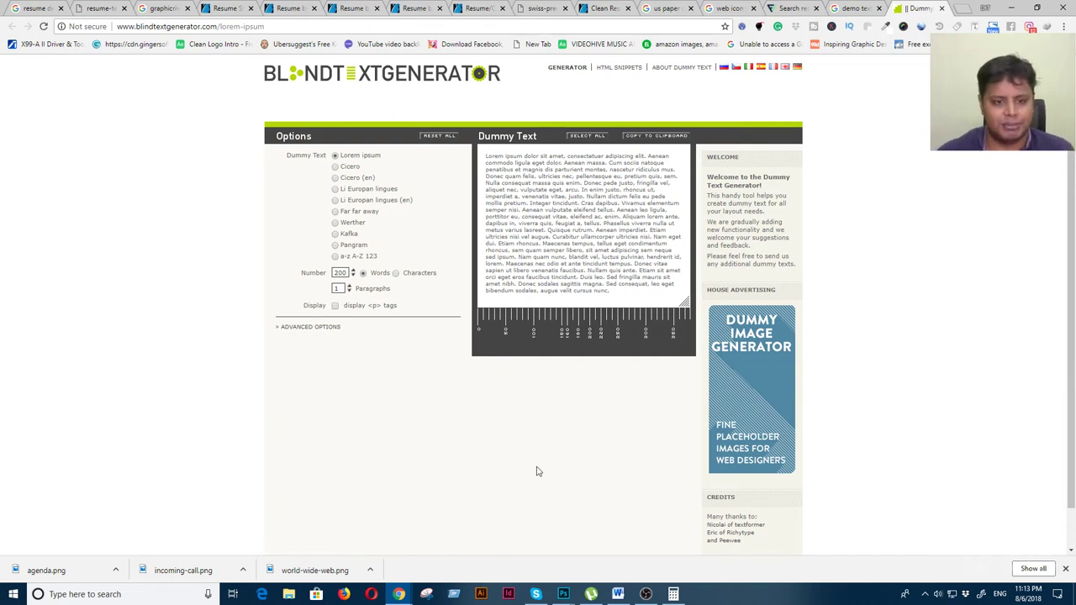
# Generate a 20-word Werther passage, select it, and return to Photoshop
pyautogui.click(335, 245)
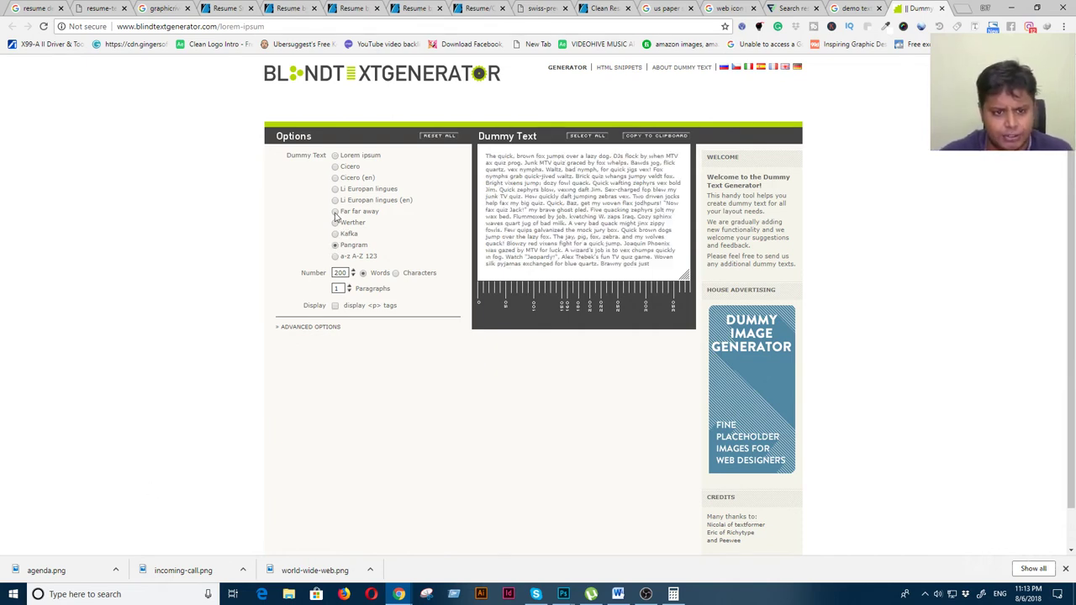
pyautogui.click(337, 178)
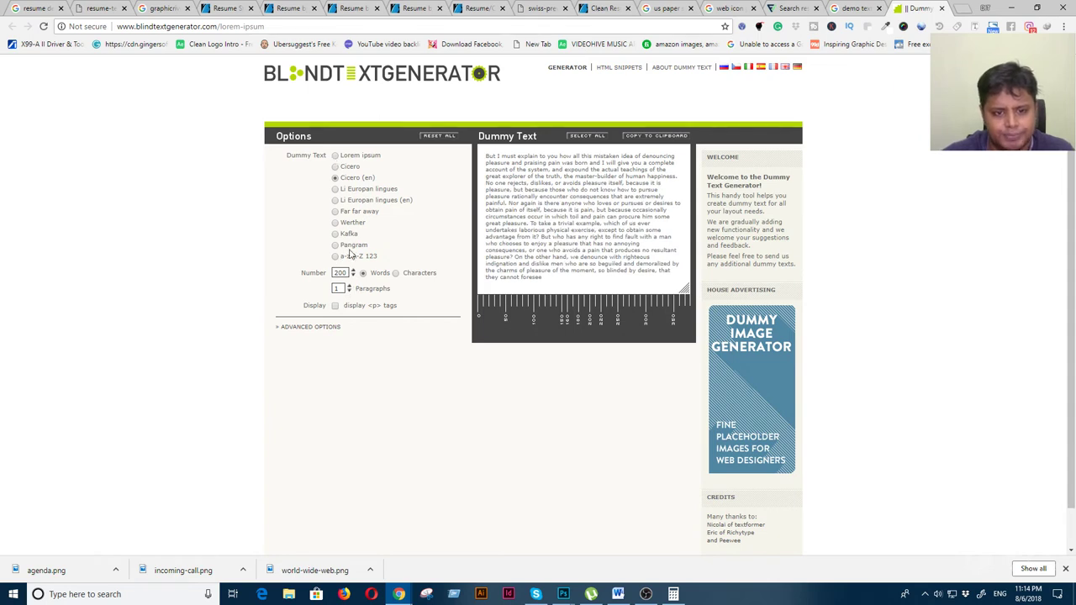
pyautogui.click(336, 223)
pyautogui.click(345, 274)
pyautogui.press('BackSpace')
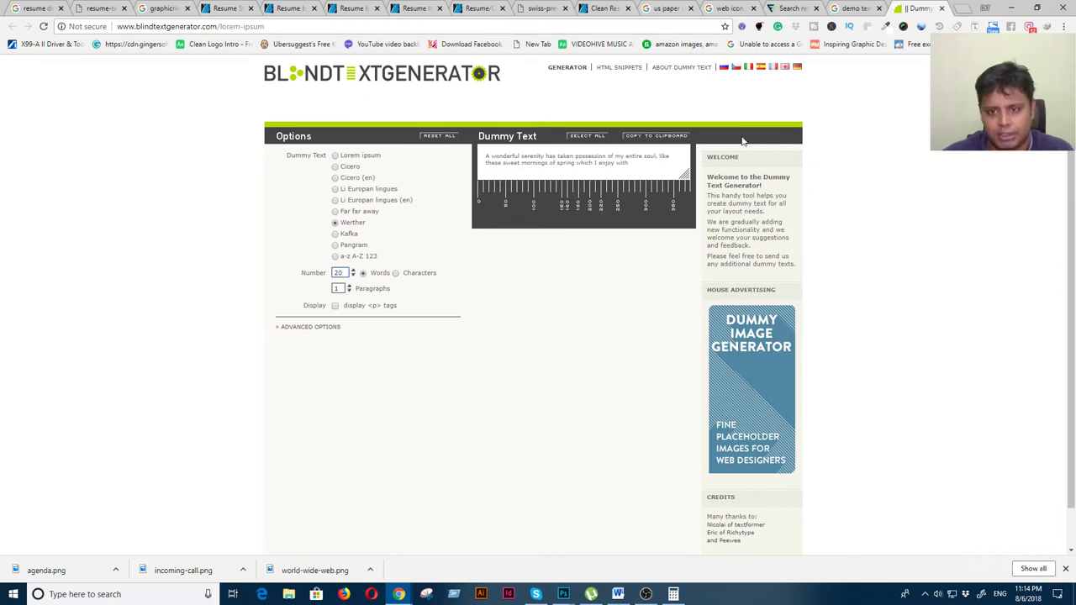
pyautogui.moveTo(637, 167); pyautogui.dragTo(467, 154)
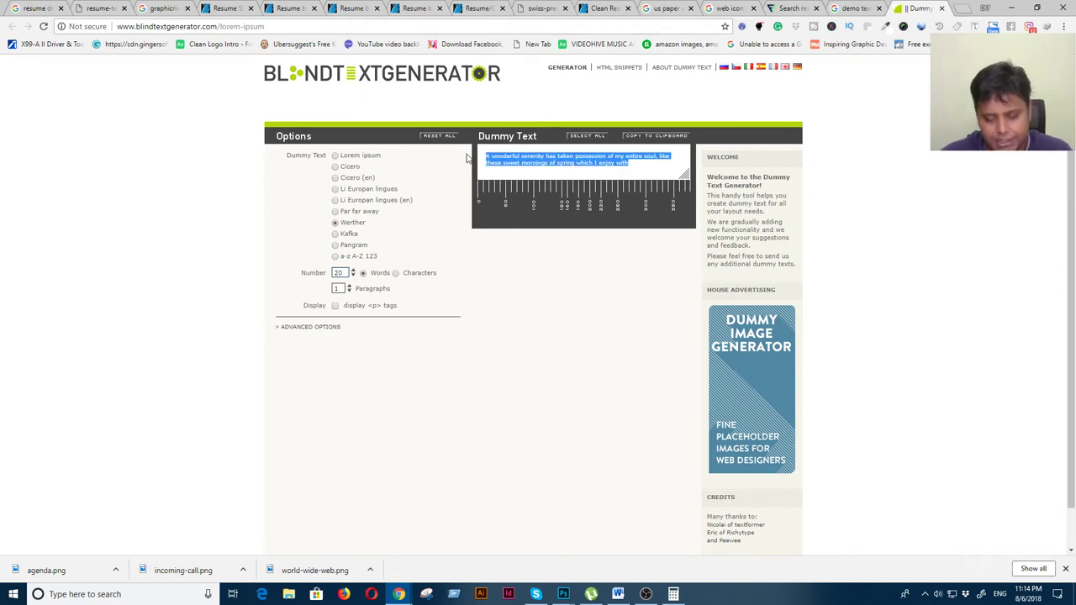
pyautogui.hotkey('alt', 'Tab')
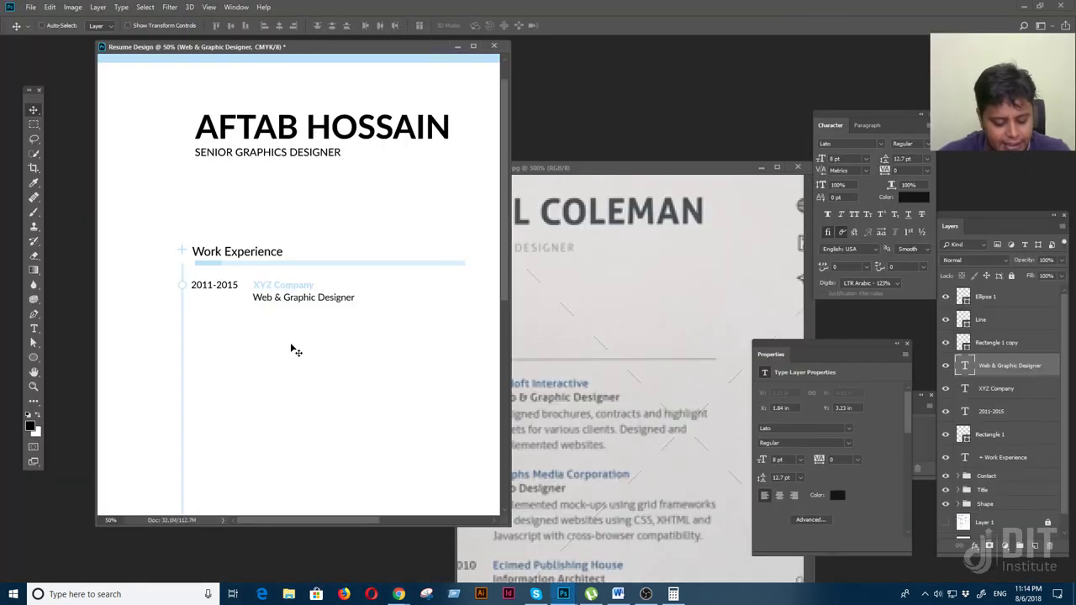
# Paste the placeholder text into a new text box below Web & Graphic Designer
pyautogui.press('f')
pyautogui.click(33, 329)
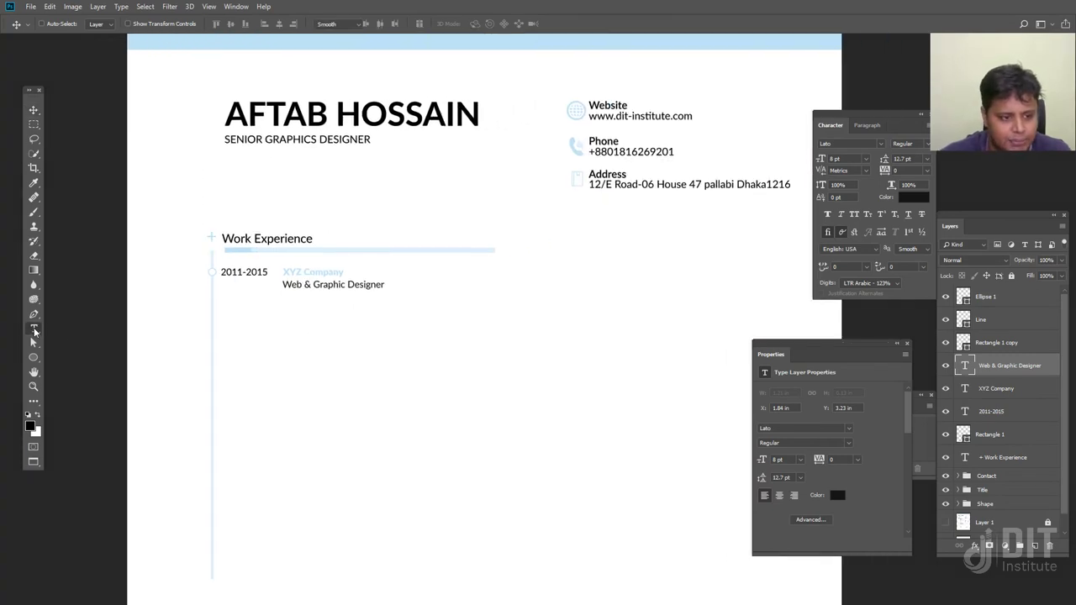
pyautogui.moveTo(284, 297); pyautogui.dragTo(454, 349)
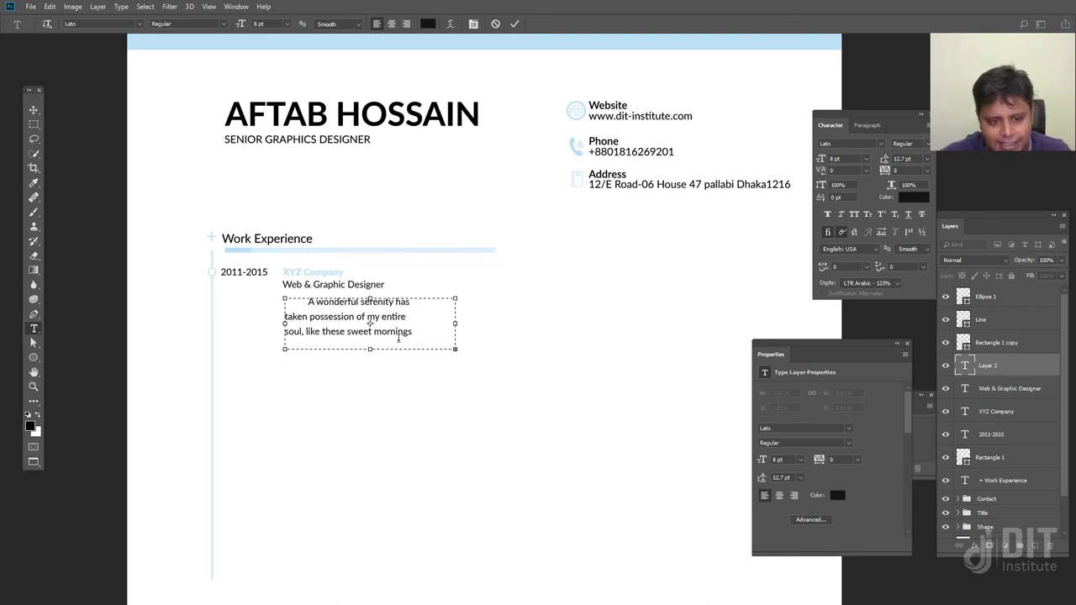
pyautogui.moveTo(413, 335); pyautogui.dragTo(250, 296)
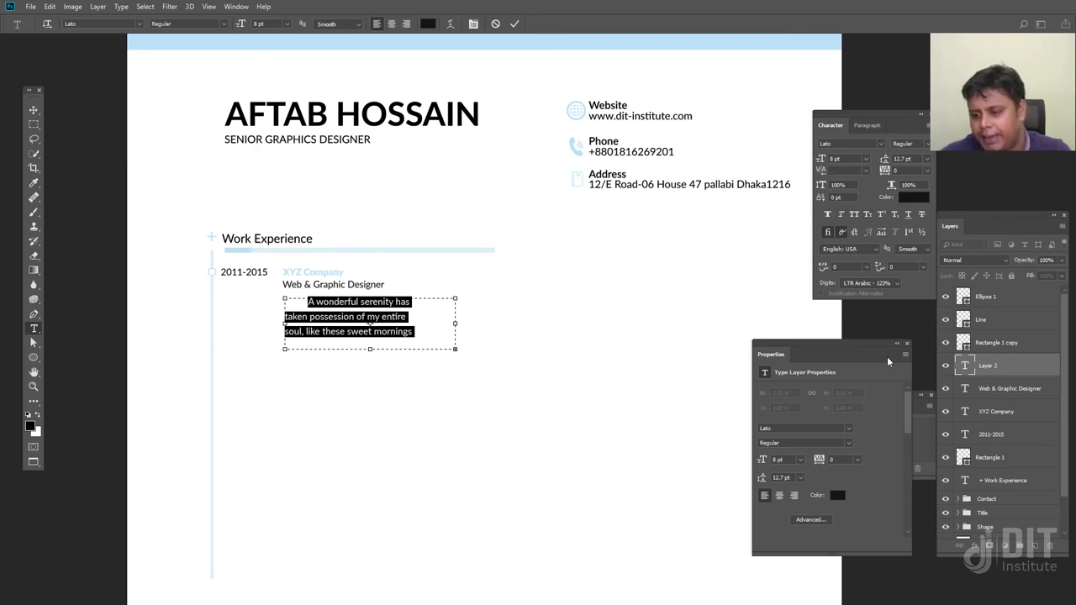
# Set the paragraph's first-line indent to 0 pt and enlarge the text box
pyautogui.moveTo(860, 342); pyautogui.dragTo(750, 354)
pyautogui.click(855, 126)
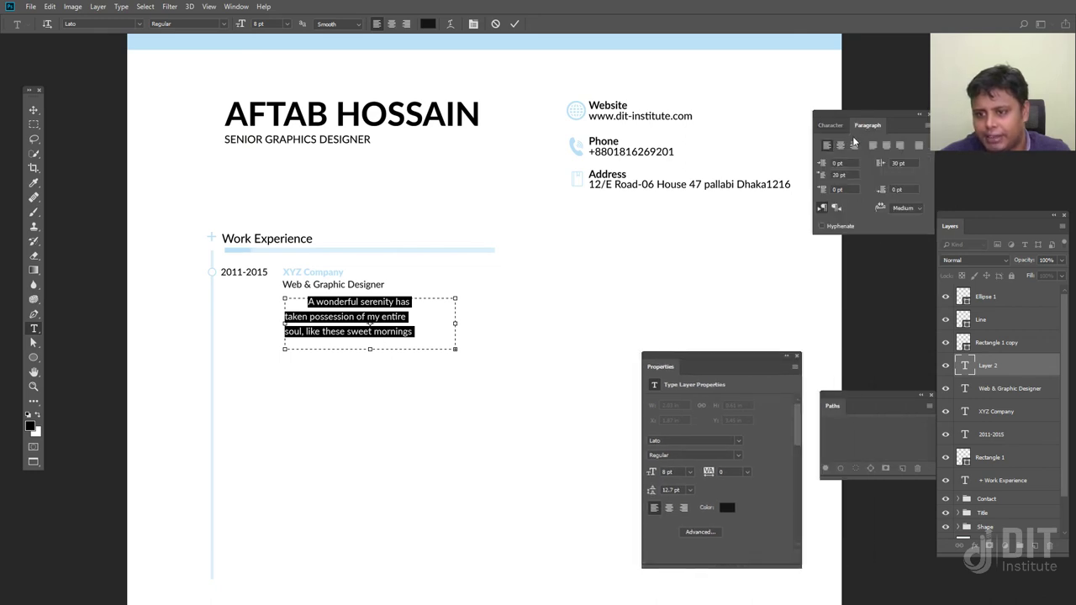
pyautogui.click(837, 175)
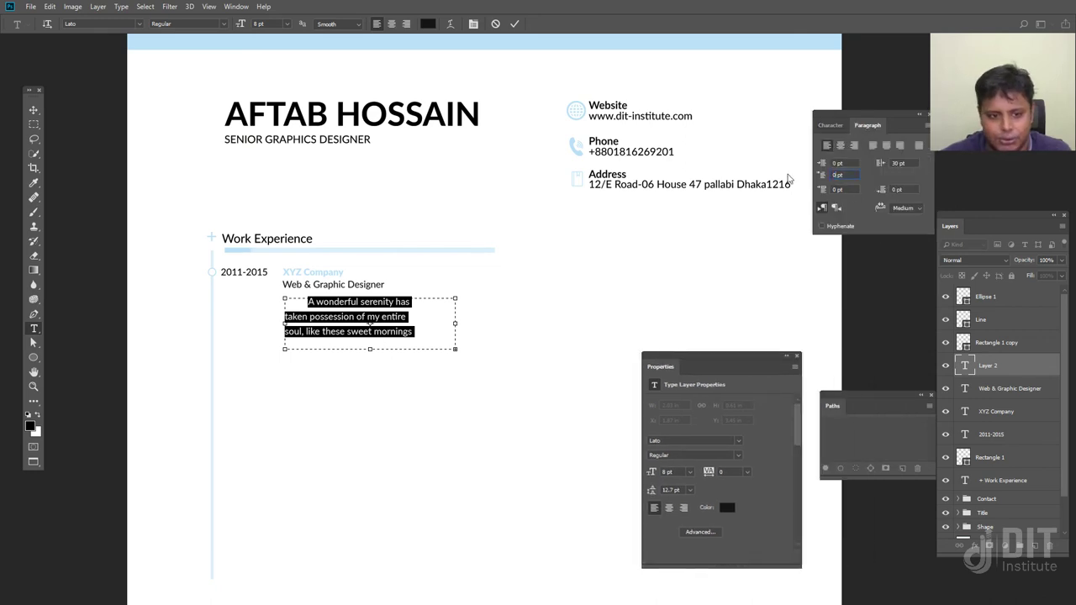
pyautogui.press('Return')
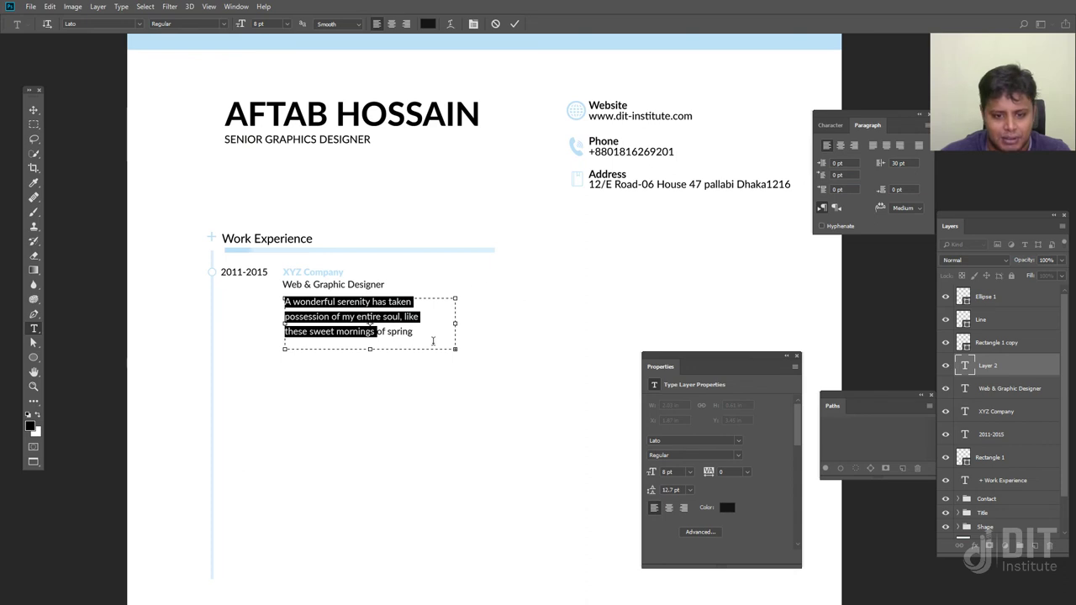
pyautogui.moveTo(455, 350); pyautogui.dragTo(463, 391)
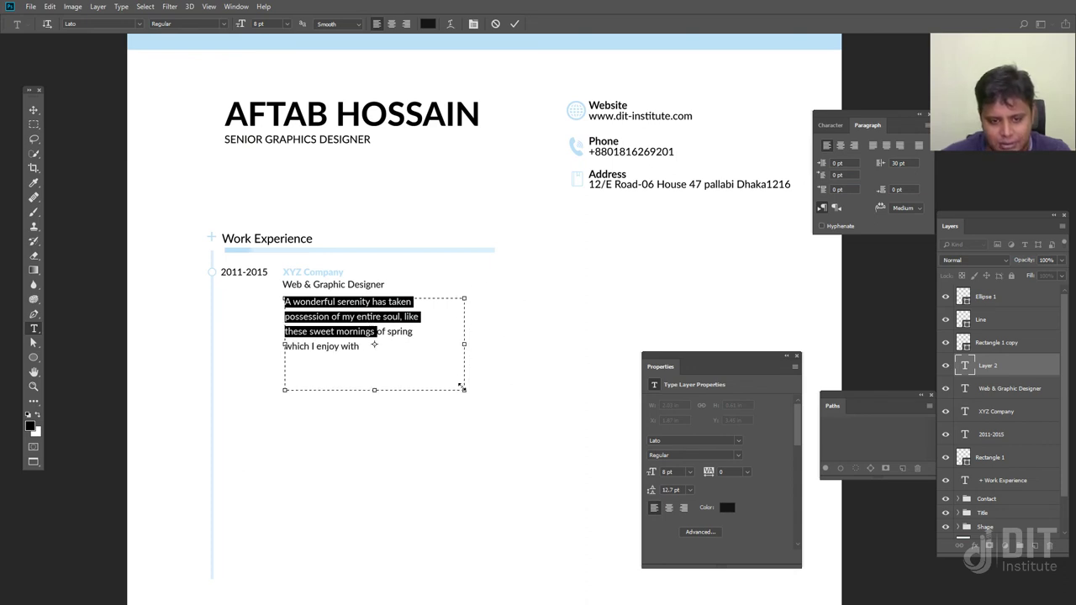
pyautogui.moveTo(466, 350); pyautogui.dragTo(504, 346)
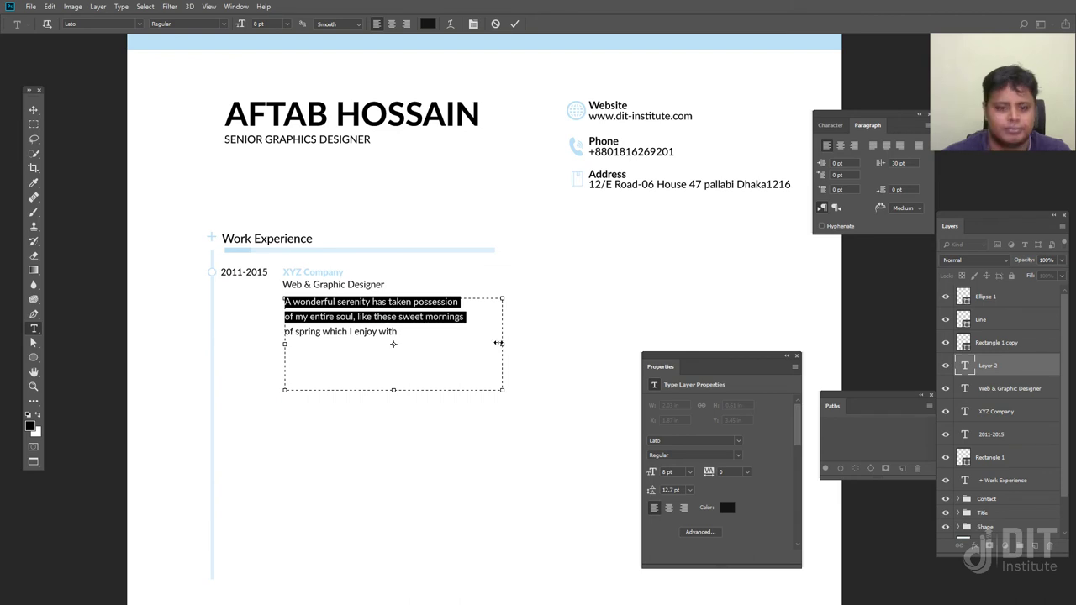
# Shrink the text box to fit the three lines and commit the paragraph
pyautogui.moveTo(407, 333); pyautogui.dragTo(458, 270)
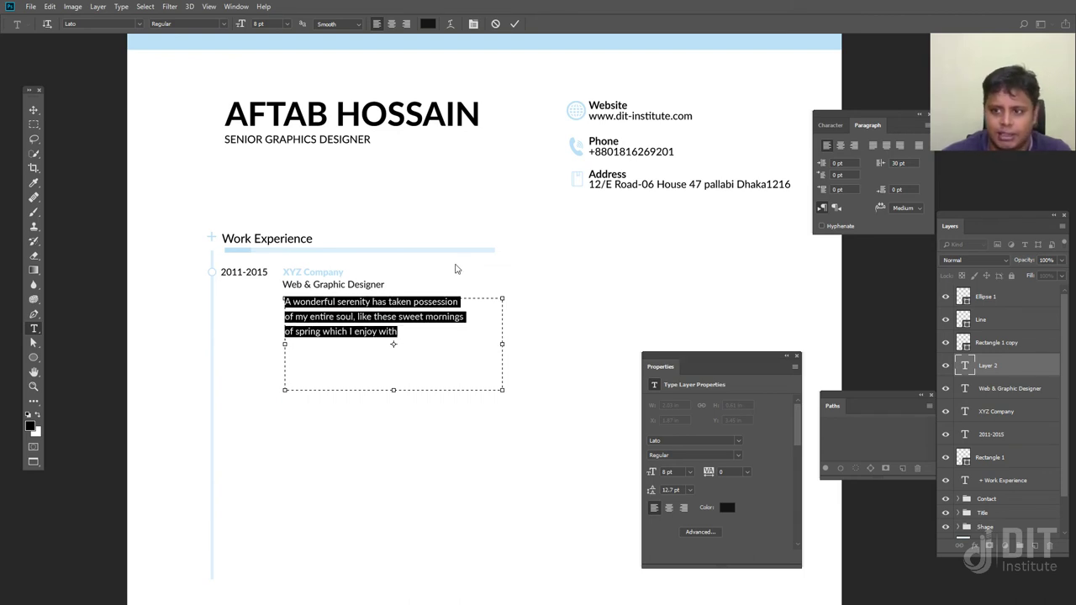
pyautogui.click(829, 124)
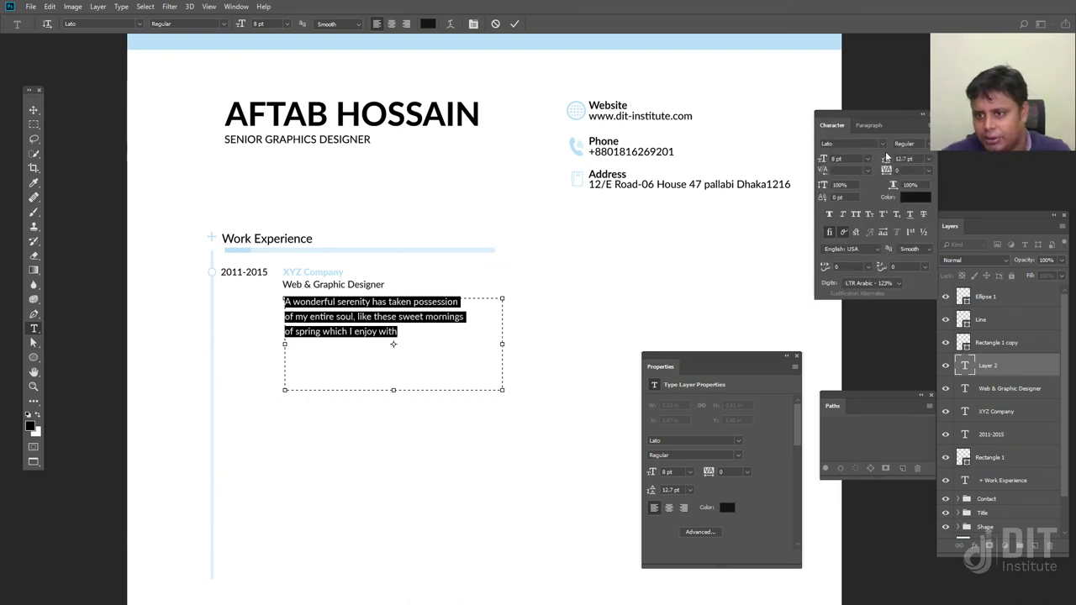
pyautogui.click(923, 144)
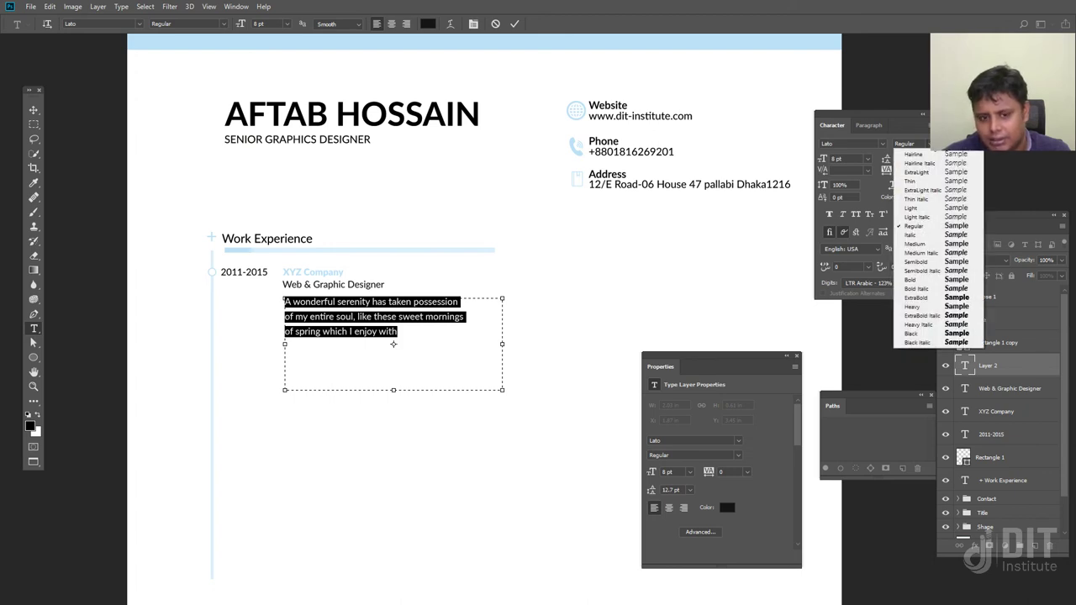
pyautogui.click(393, 389)
pyautogui.moveTo(393, 389); pyautogui.dragTo(395, 351)
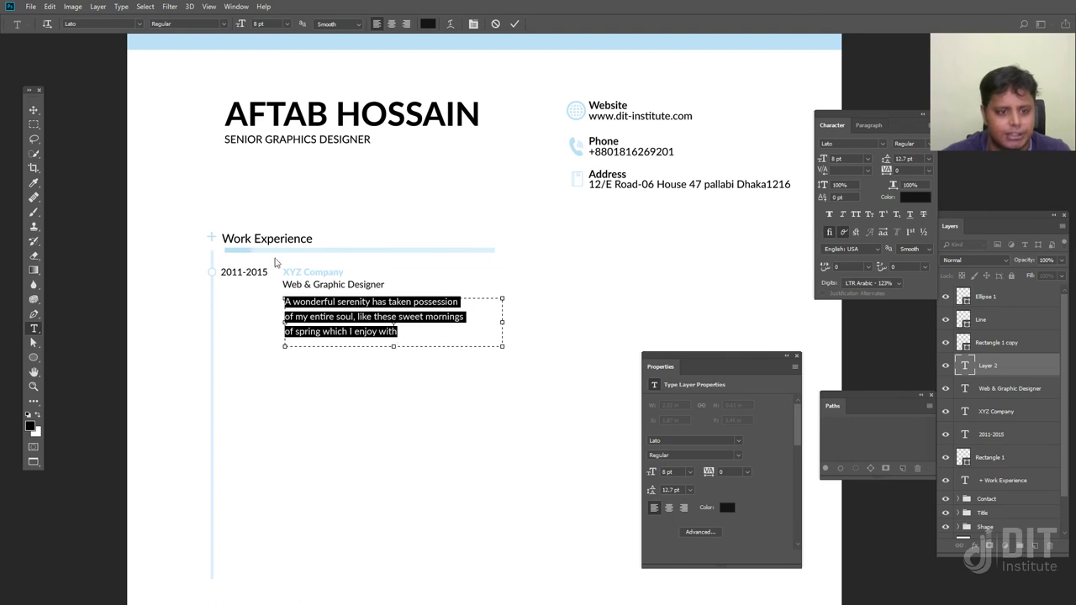
pyautogui.click(34, 110)
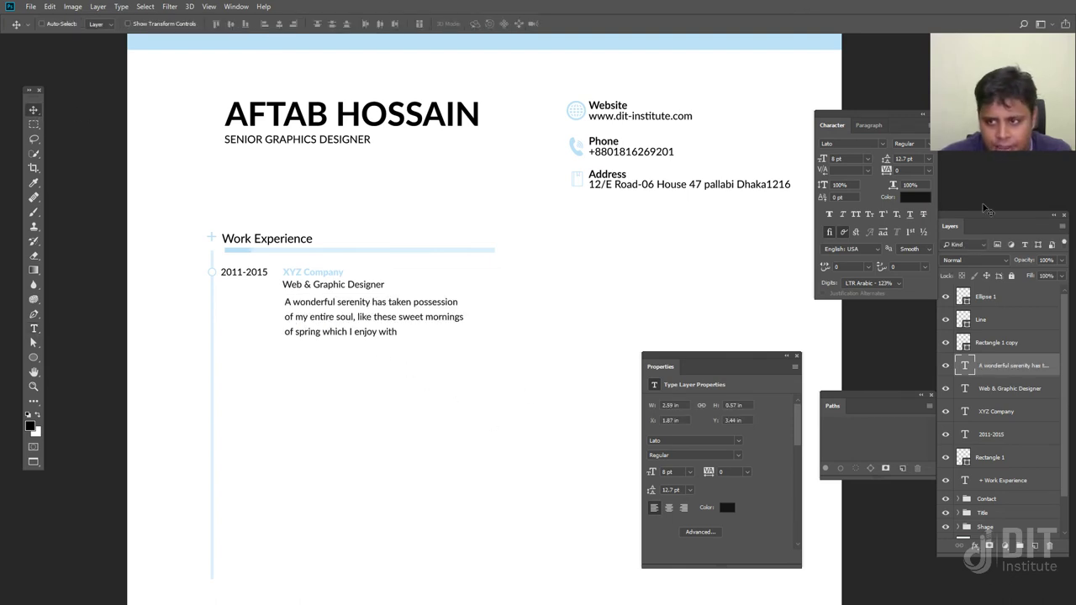
# Set the dummy paragraph to Lato Light with 10 pt leading and nudge it under the job title
pyautogui.click(929, 145)
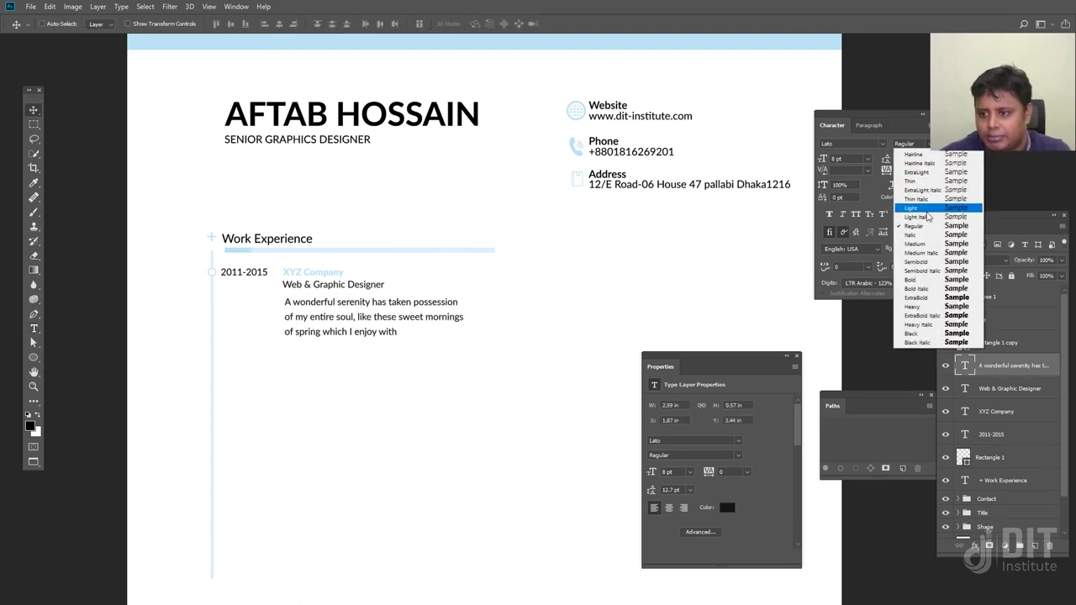
pyautogui.click(911, 208)
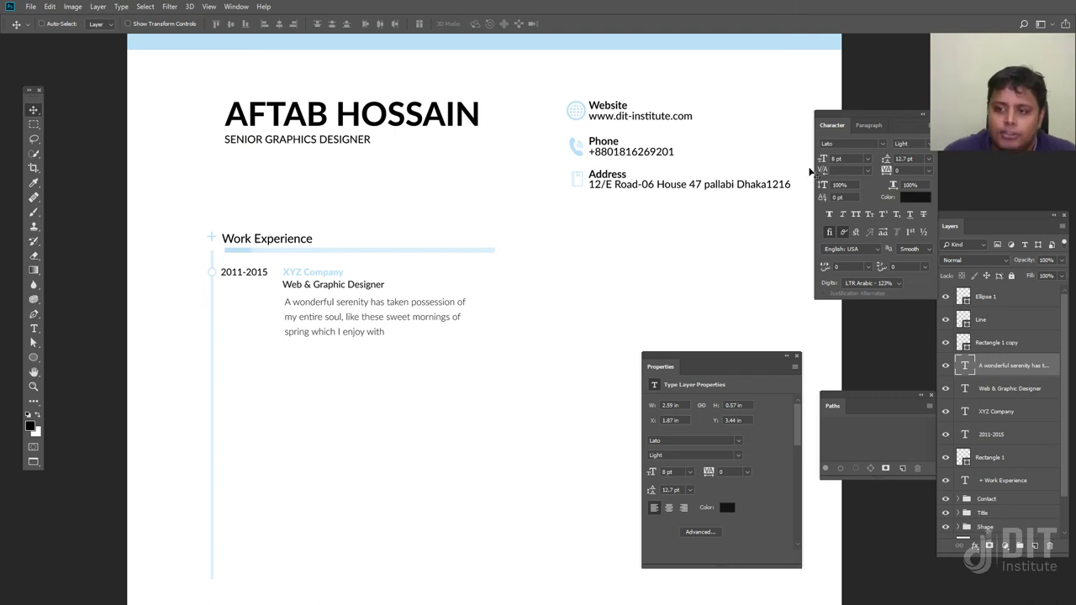
pyautogui.click(833, 158)
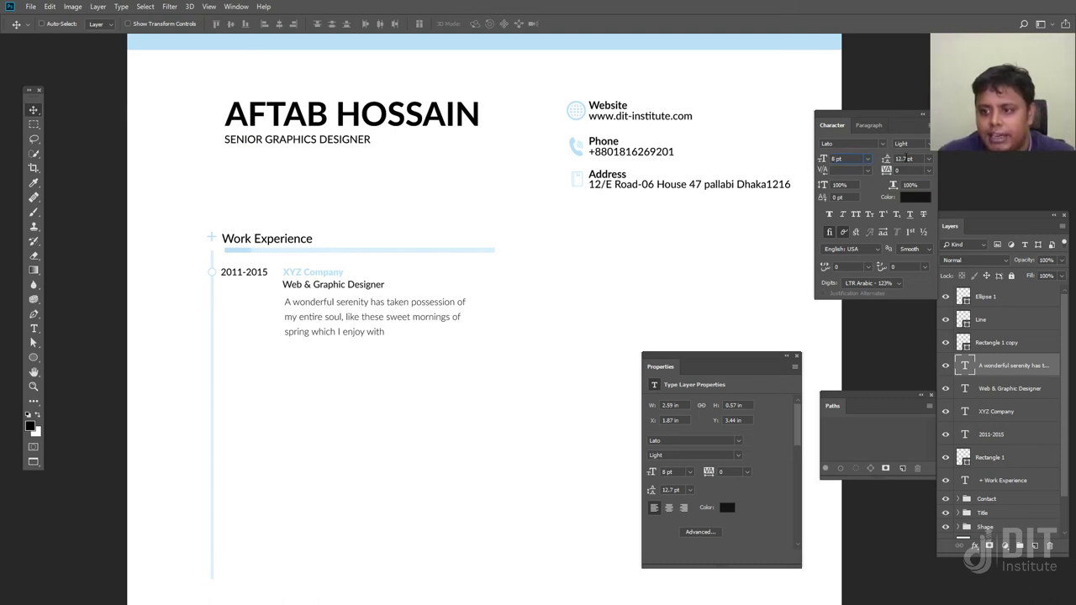
pyautogui.write('10')
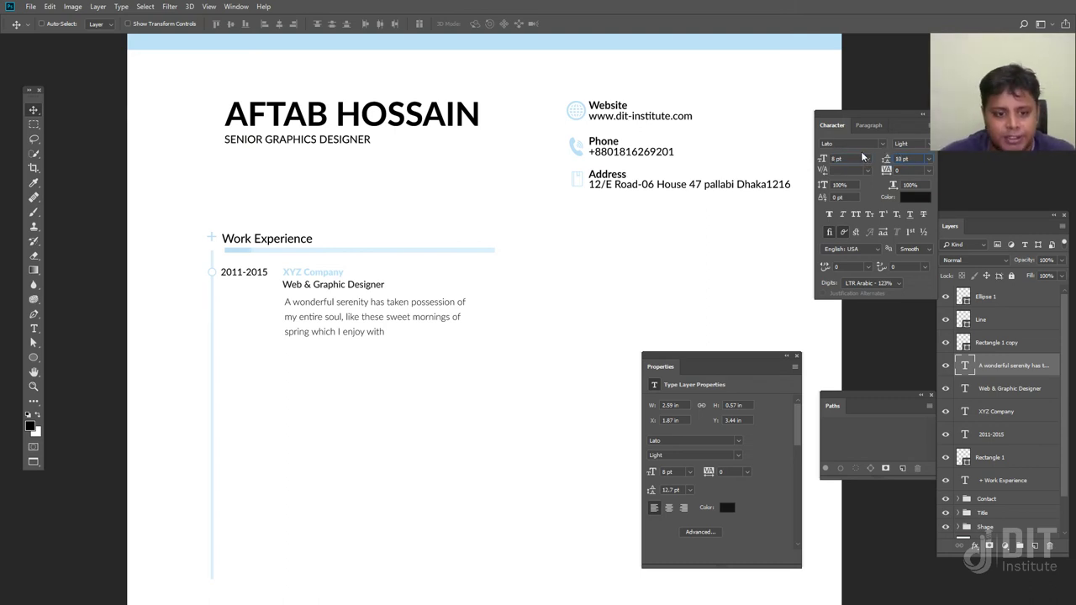
pyautogui.press('Return')
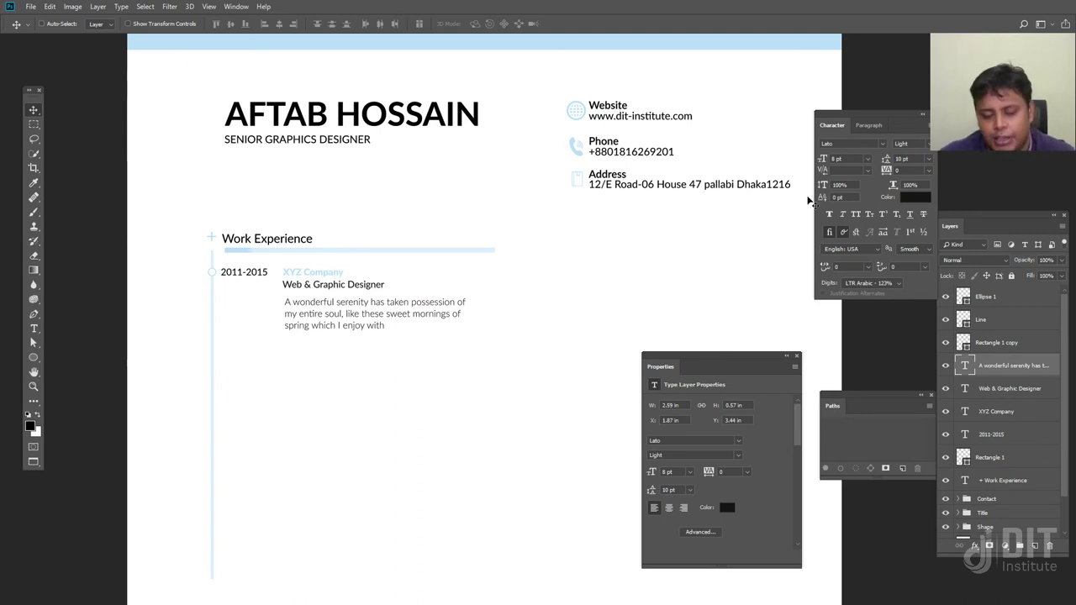
pyautogui.click(835, 158)
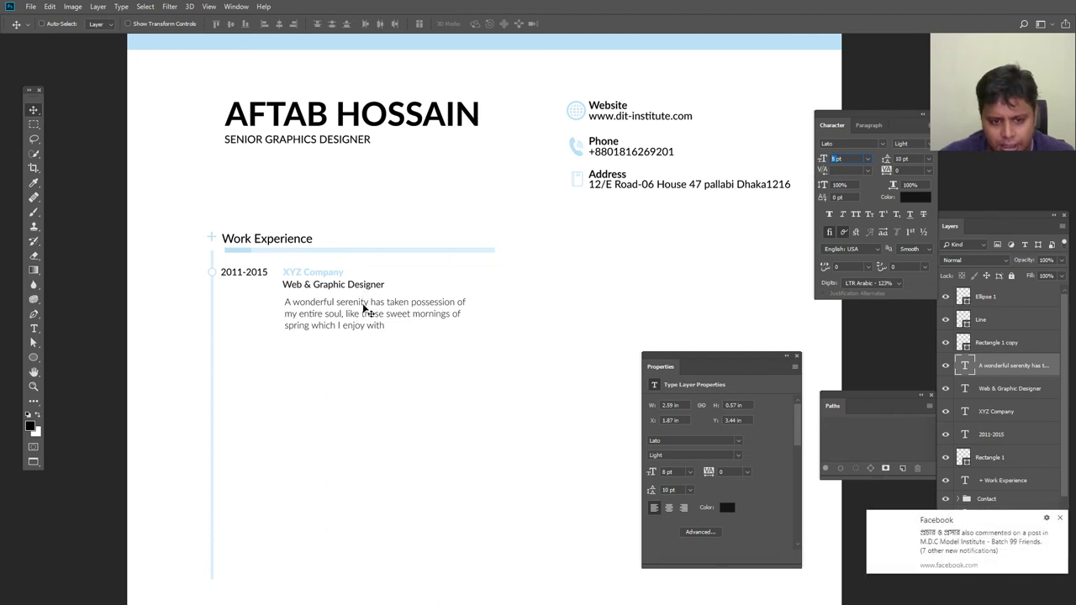
pyautogui.click(1059, 518)
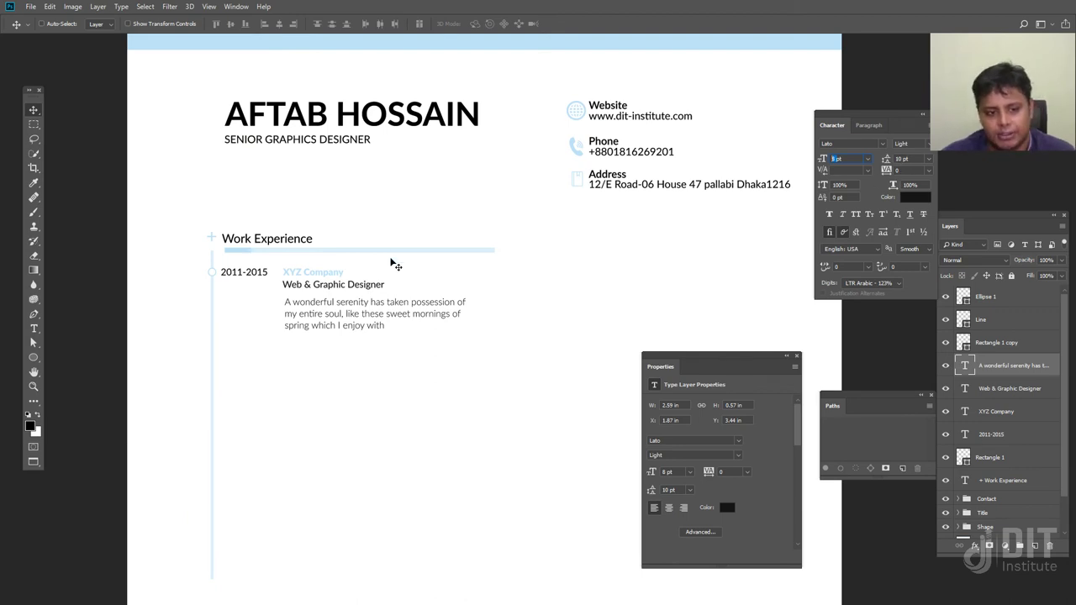
pyautogui.moveTo(377, 308); pyautogui.dragTo(378, 306)
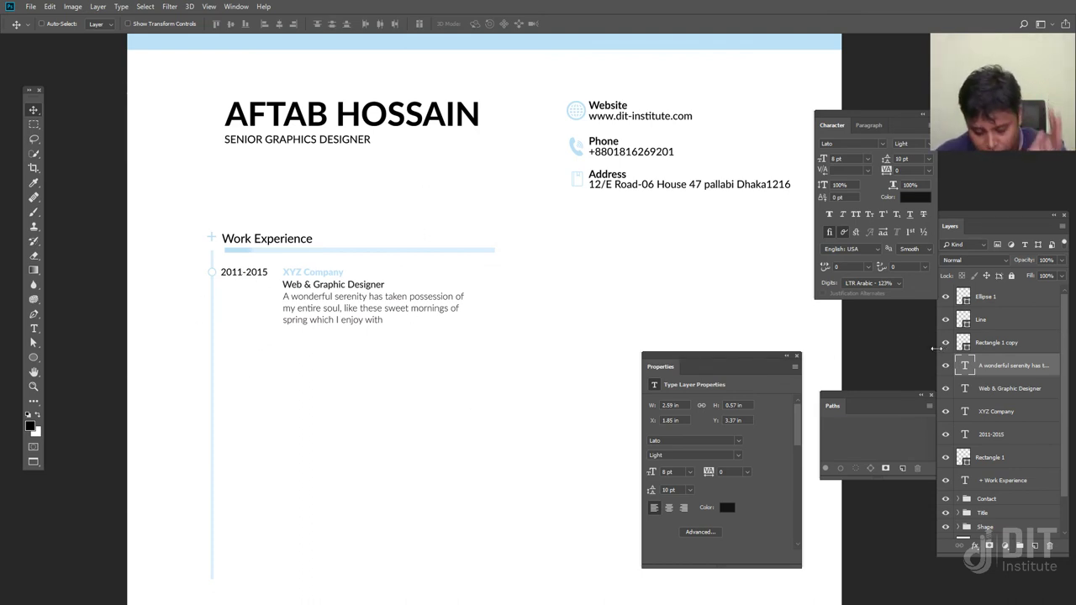
# Group the paragraph, job title, XYZ Company, 2011-2015 and Ellipse 1 layers with Ctrl+G
pyautogui.keyDown('shift'); pyautogui.click(994, 388); pyautogui.keyUp('shift')
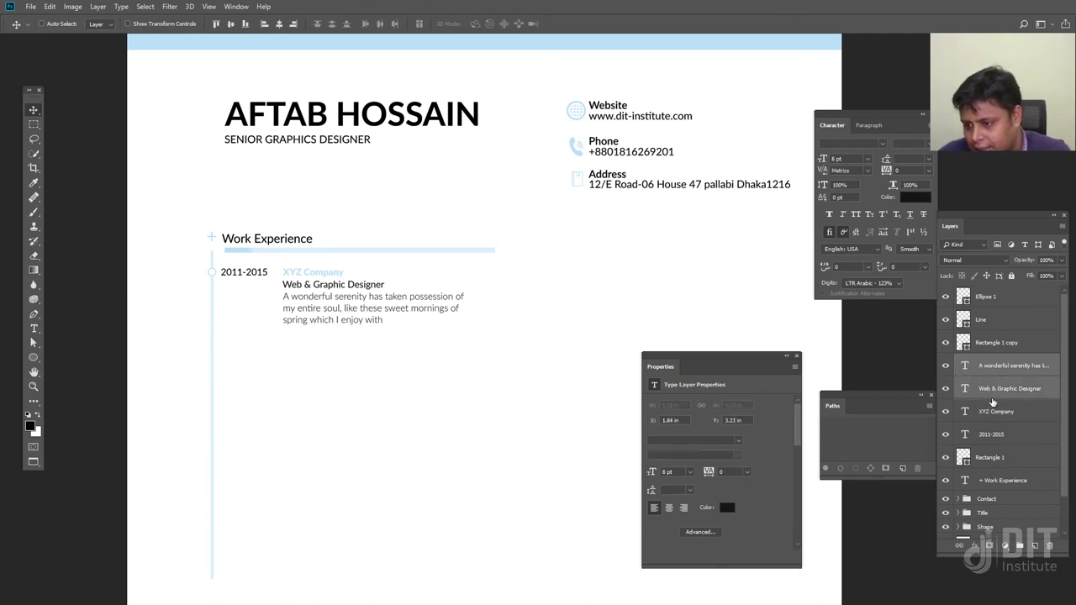
pyautogui.keyDown('shift'); pyautogui.click(993, 411); pyautogui.keyUp('shift')
pyautogui.keyDown('shift'); pyautogui.click(993, 434); pyautogui.keyUp('shift')
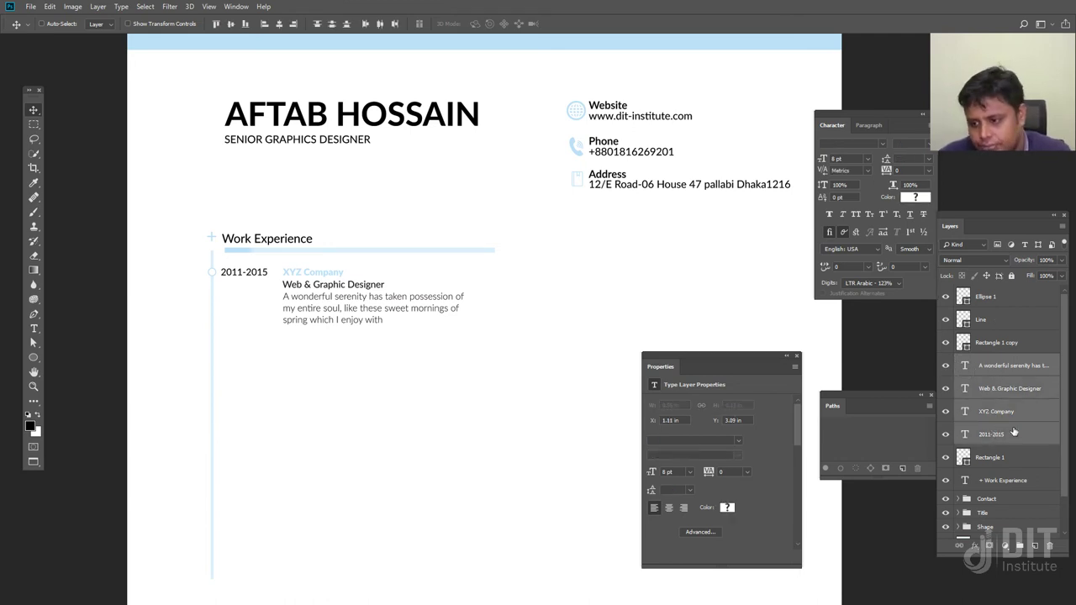
pyautogui.keyDown('shift'); pyautogui.click(989, 297); pyautogui.keyUp('shift')
pyautogui.click(997, 372)
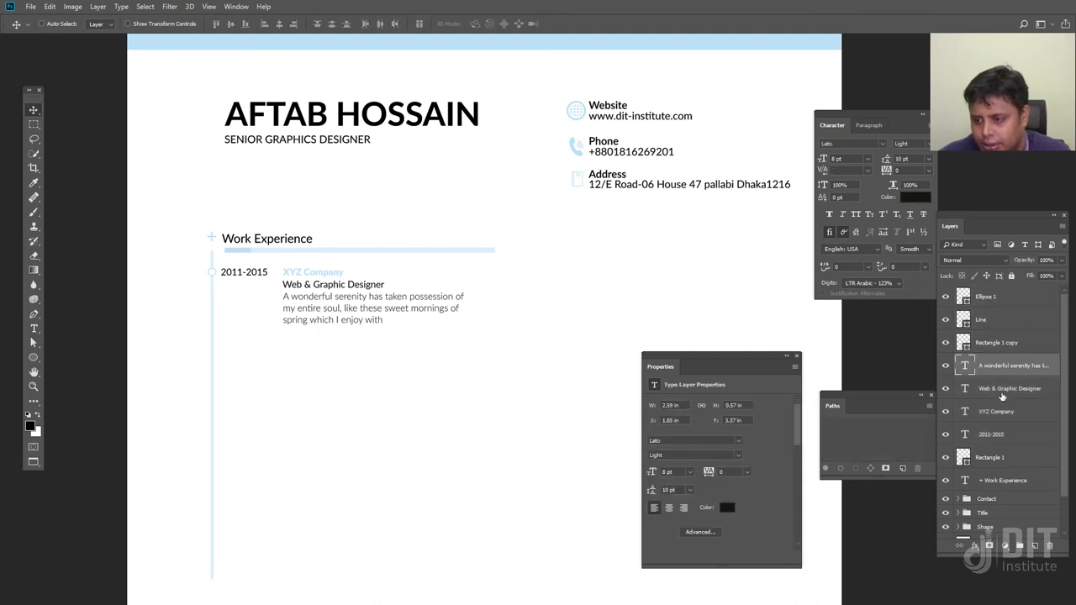
pyautogui.keyDown('shift'); pyautogui.click(1005, 391); pyautogui.keyUp('shift')
pyautogui.keyDown('shift'); pyautogui.click(1007, 412); pyautogui.keyUp('shift')
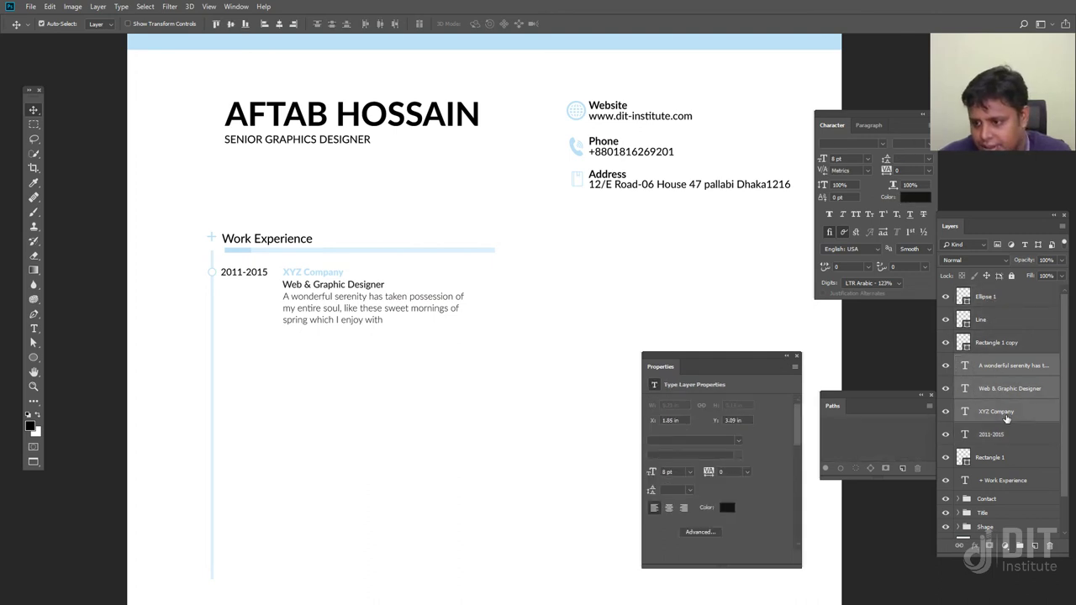
pyautogui.keyDown('shift'); pyautogui.click(1007, 433); pyautogui.keyUp('shift')
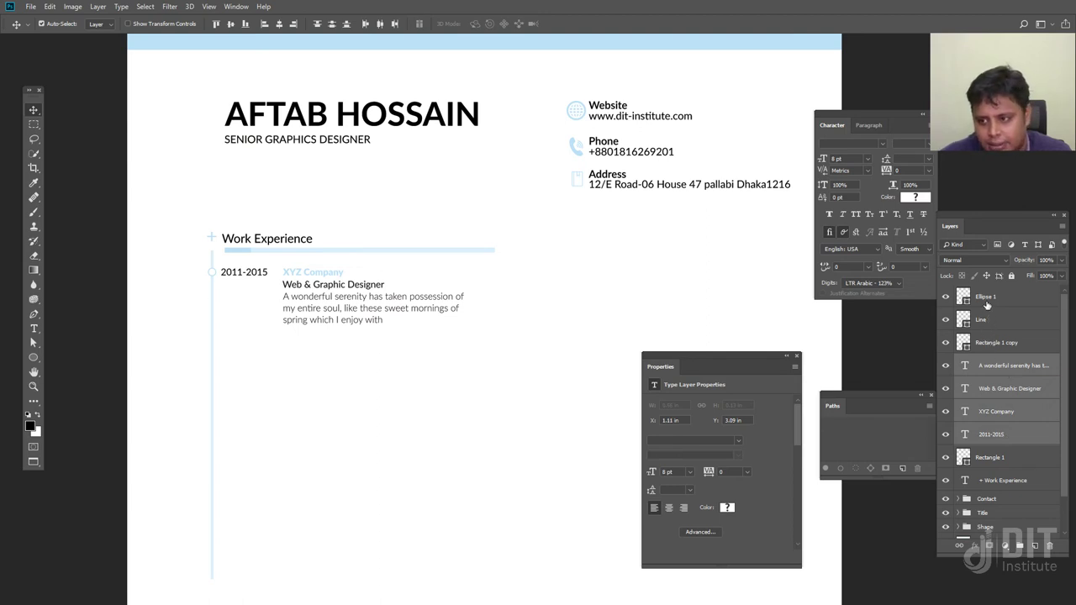
pyautogui.keyDown('ctrl'); pyautogui.click(986, 299); pyautogui.keyUp('ctrl')
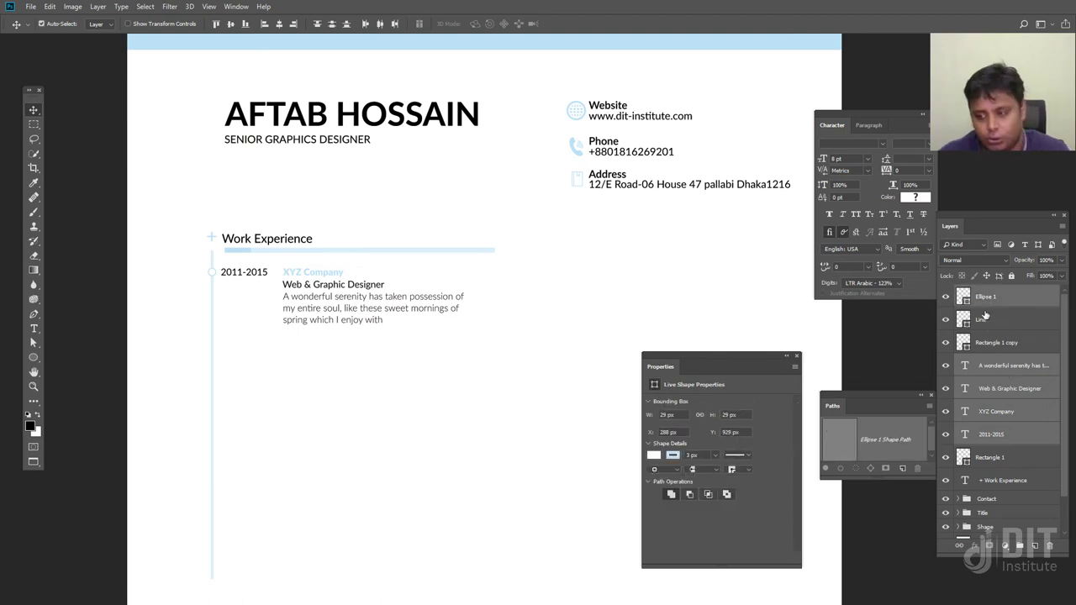
pyautogui.hotkey('ctrl', 'g')
pyautogui.doubleClick(985, 291)
# Name the group '01' and toggle its visibility to check its contents
pyautogui.write('01')
pyautogui.press('Return')
pyautogui.click(945, 292)
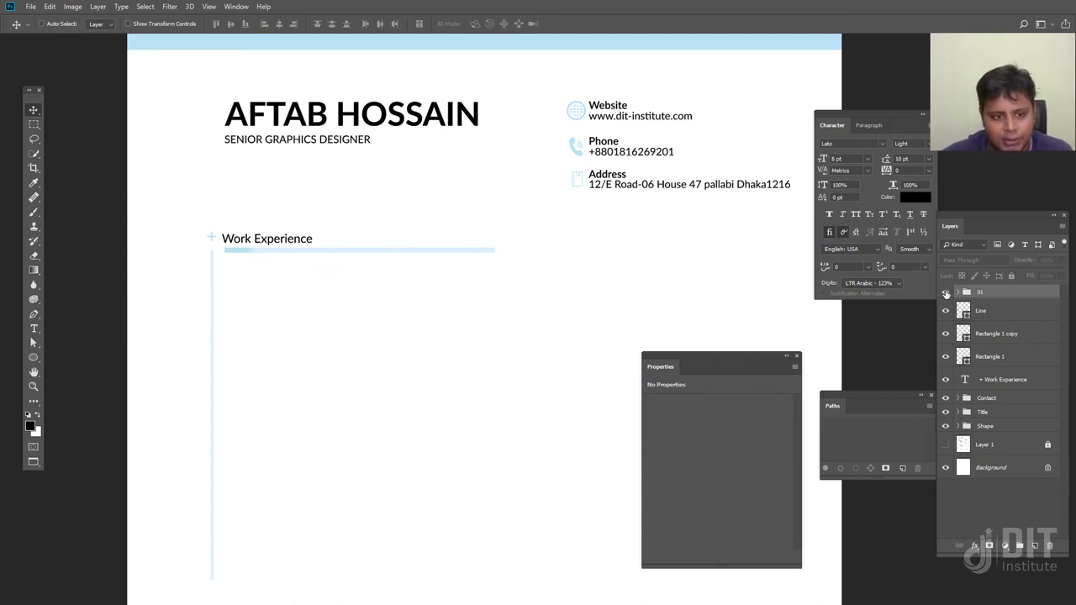
pyautogui.click(945, 292)
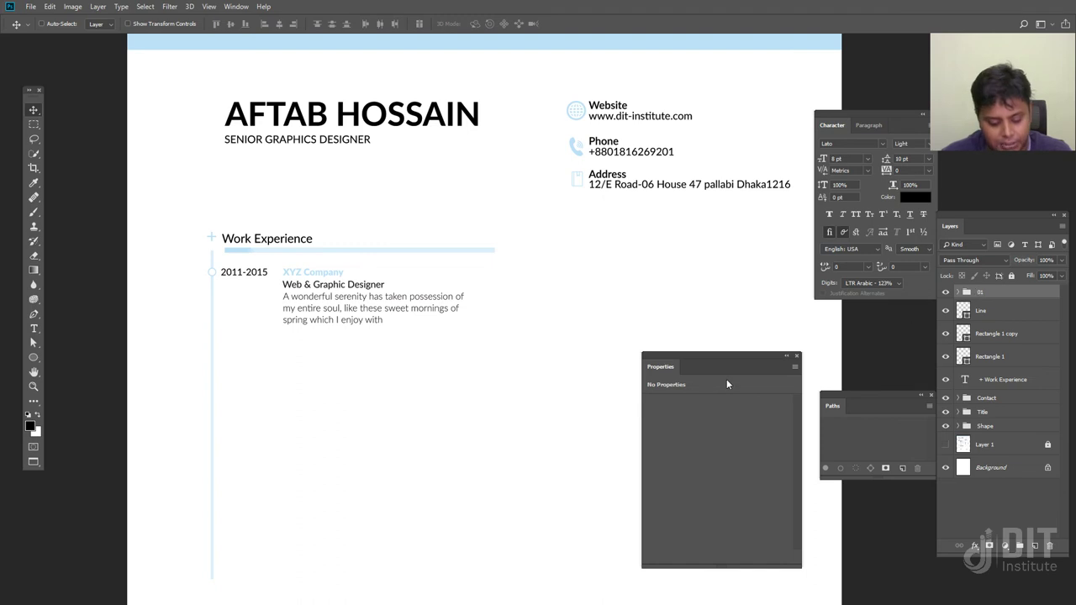
# Alt-drag a copy of the job entry below the original and name it '02'
pyautogui.moveTo(314, 319); pyautogui.dragTo(304, 396)
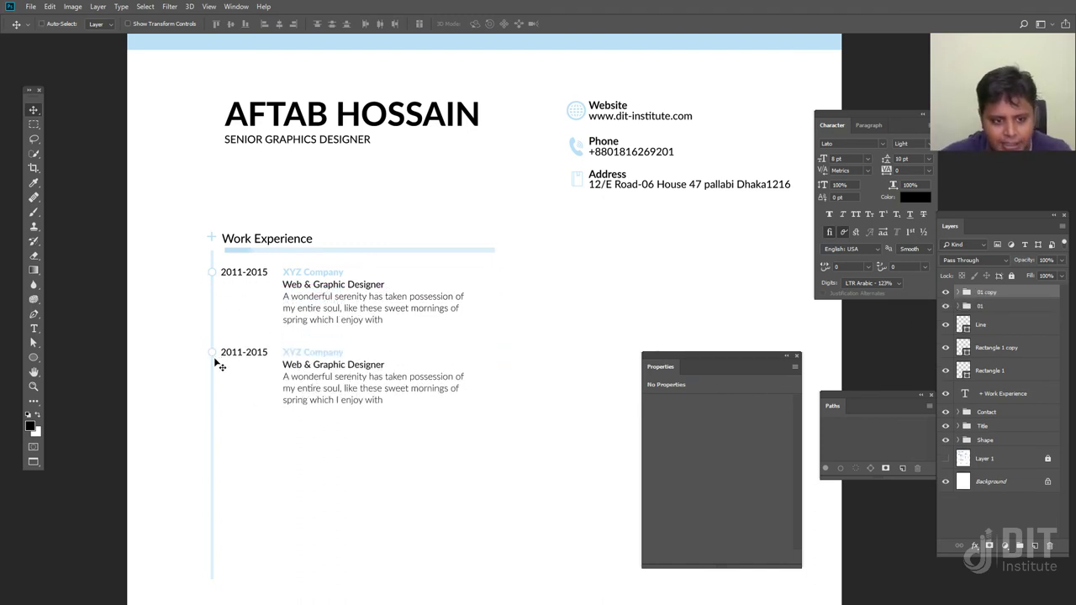
pyautogui.doubleClick(981, 293)
pyautogui.write('02')
pyautogui.press('Return')
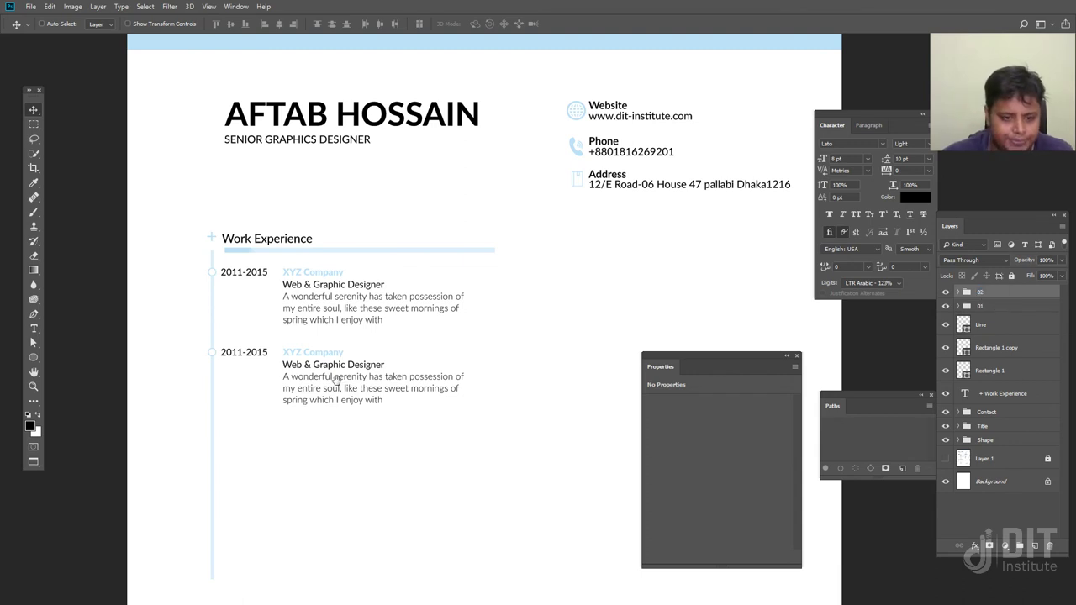
pyautogui.scroll(-1, 338, 370)
pyautogui.scroll(1, 341, 363)
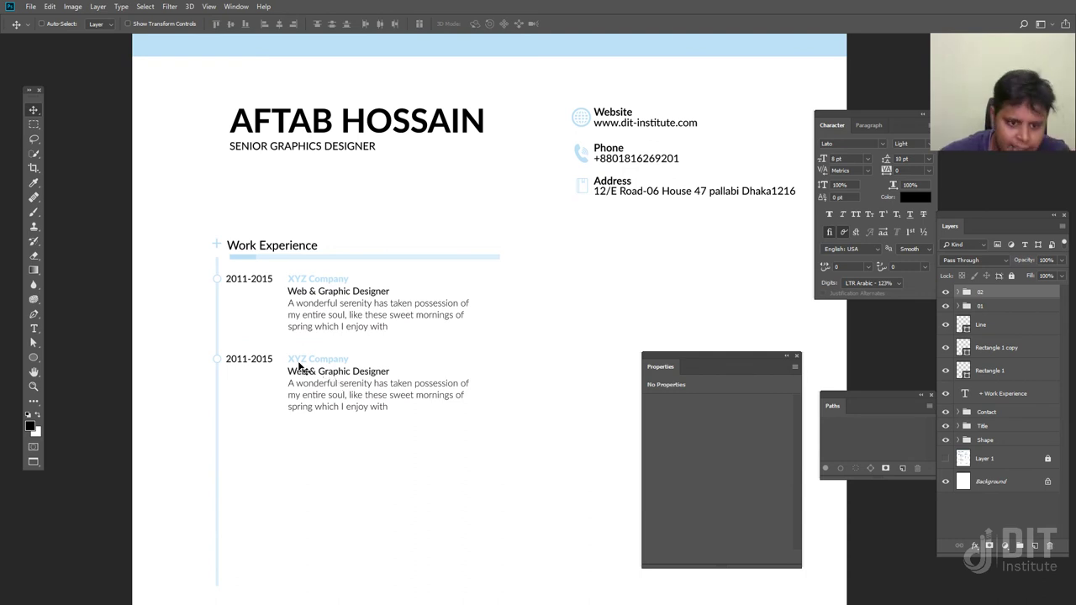
# Change the second job title from 'Web &' to 'Senior Graphic Designer'
pyautogui.press('t')
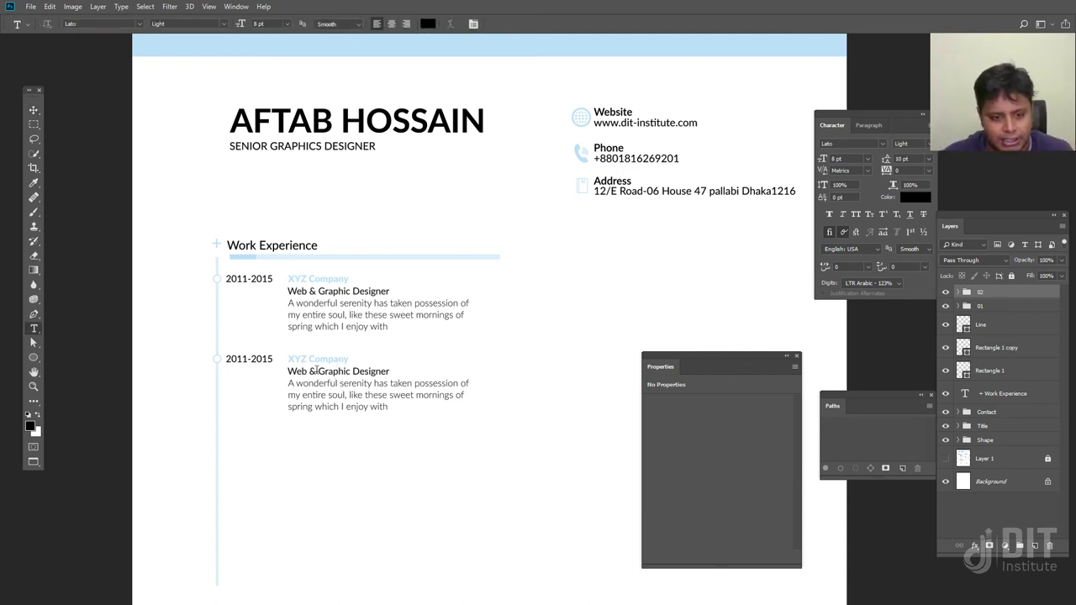
pyautogui.moveTo(315, 369); pyautogui.dragTo(240, 378)
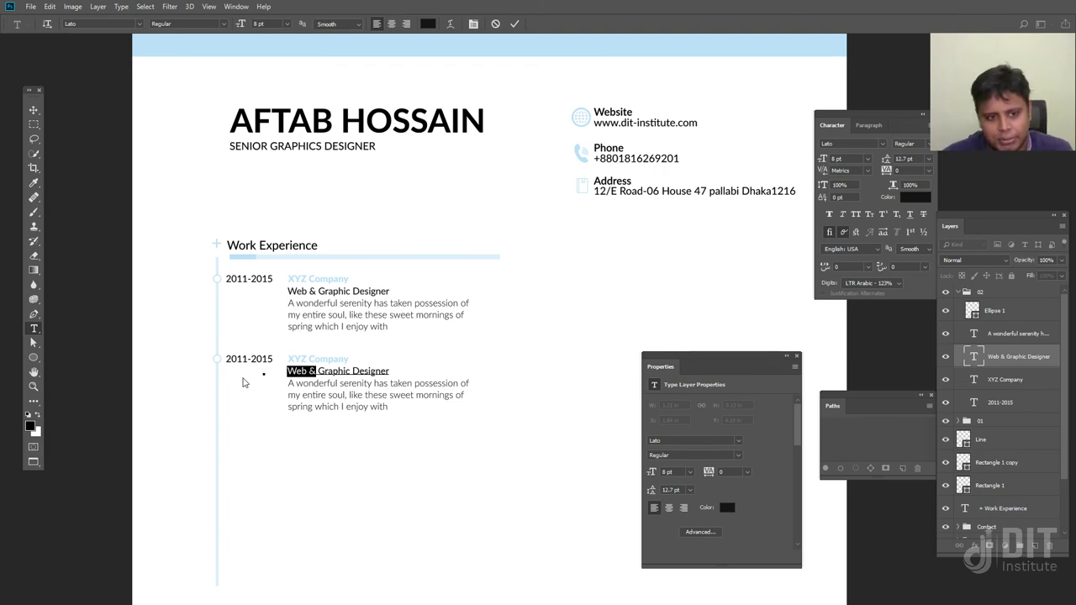
pyautogui.write('Se')
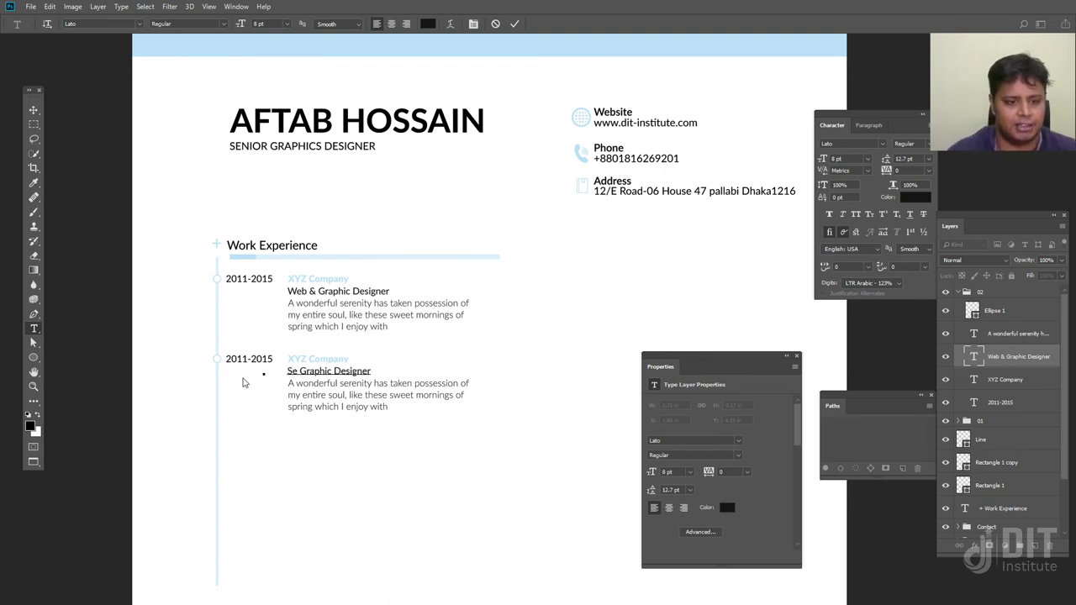
pyautogui.write('nior')
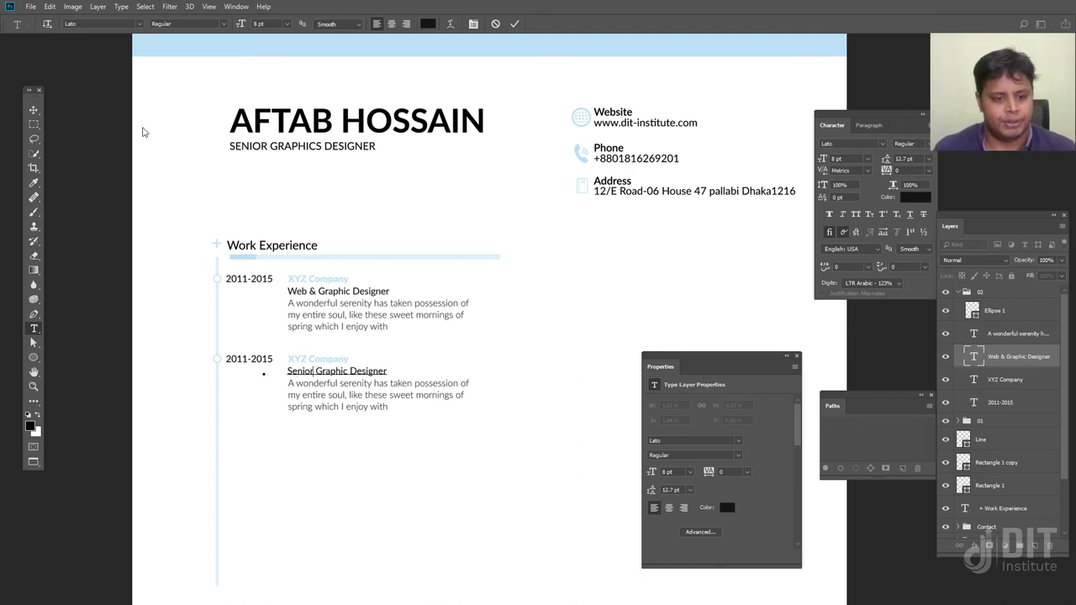
pyautogui.click(34, 110)
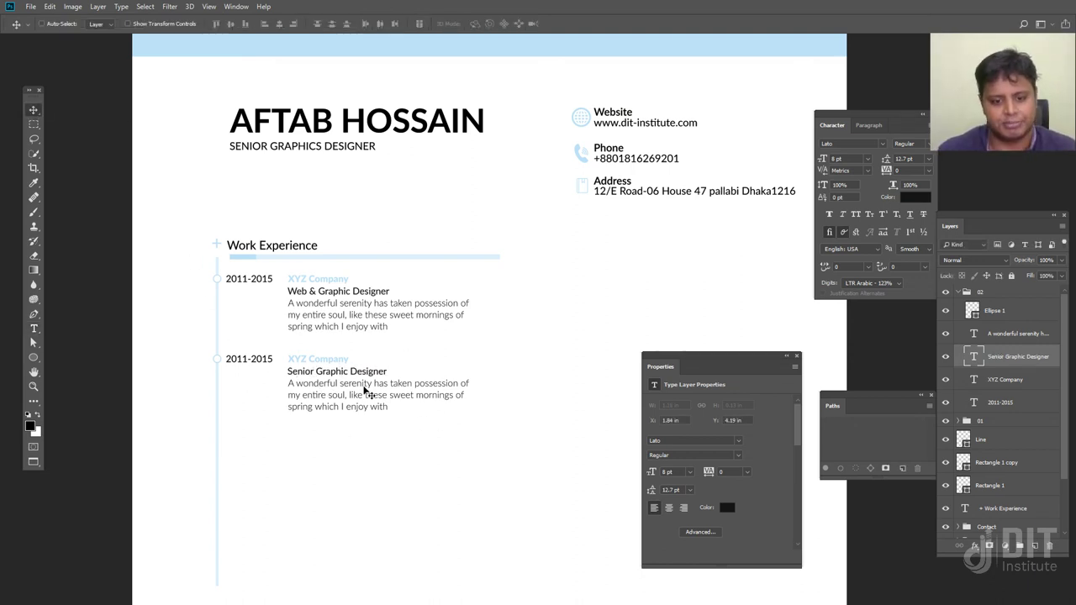
# Generate a 30-word dummy passage in the browser and select it
pyautogui.press('f')
pyautogui.press('f')
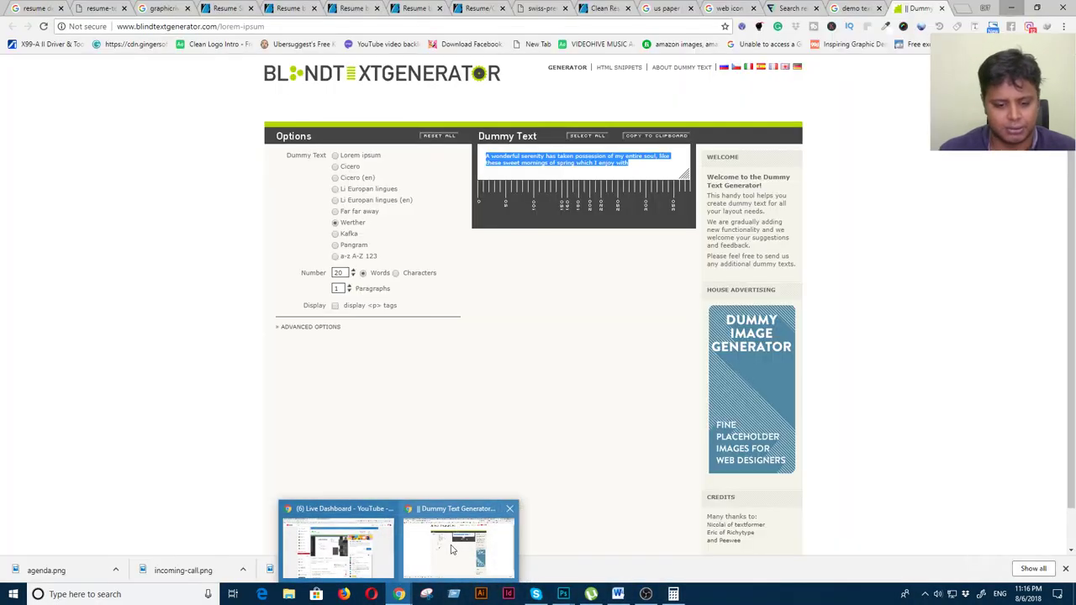
pyautogui.click(451, 551)
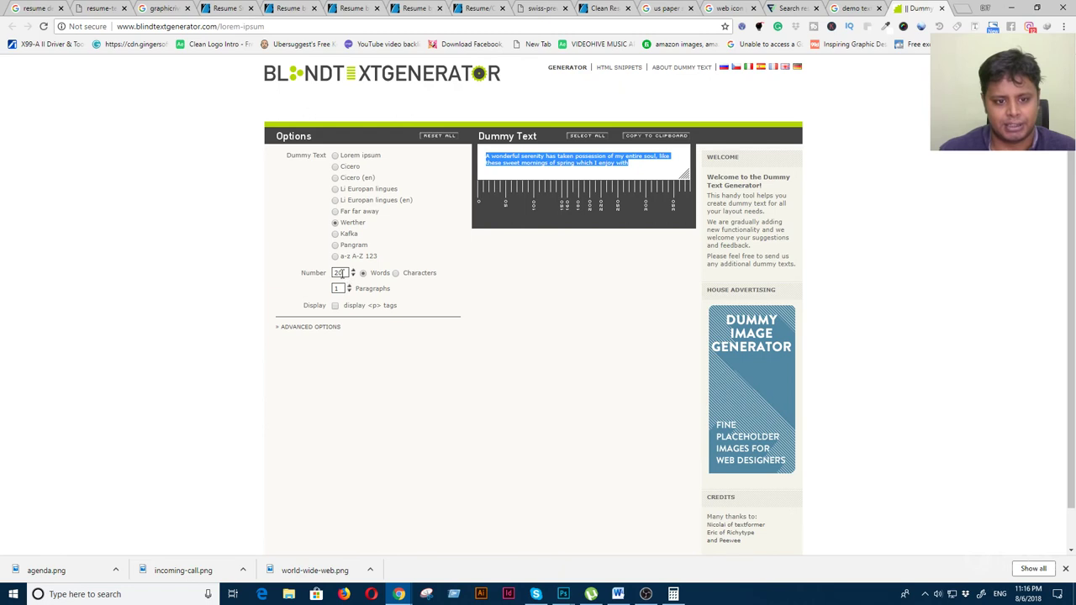
pyautogui.doubleClick(338, 272)
pyautogui.write('30')
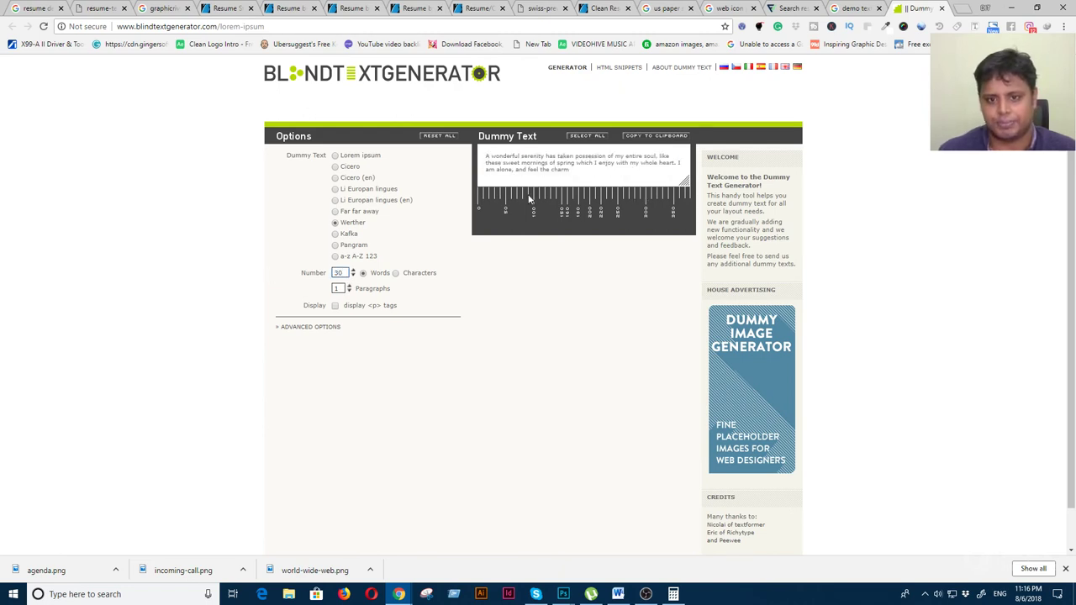
pyautogui.moveTo(573, 173); pyautogui.dragTo(475, 157)
pyautogui.hotkey('ctrl', 'c')
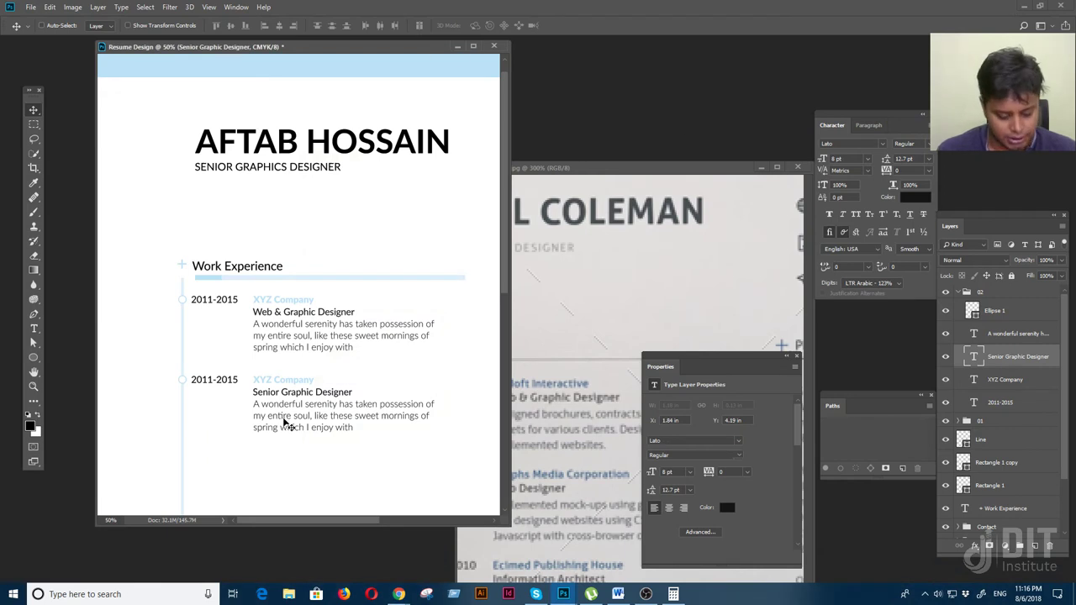
# Replace the second job description with the 30-word passage, justify it last-left, and set right indent to 0 pt
pyautogui.click(283, 415)
pyautogui.hotkey('ctrl', 'a')
pyautogui.hotkey('ctrl', 'v')
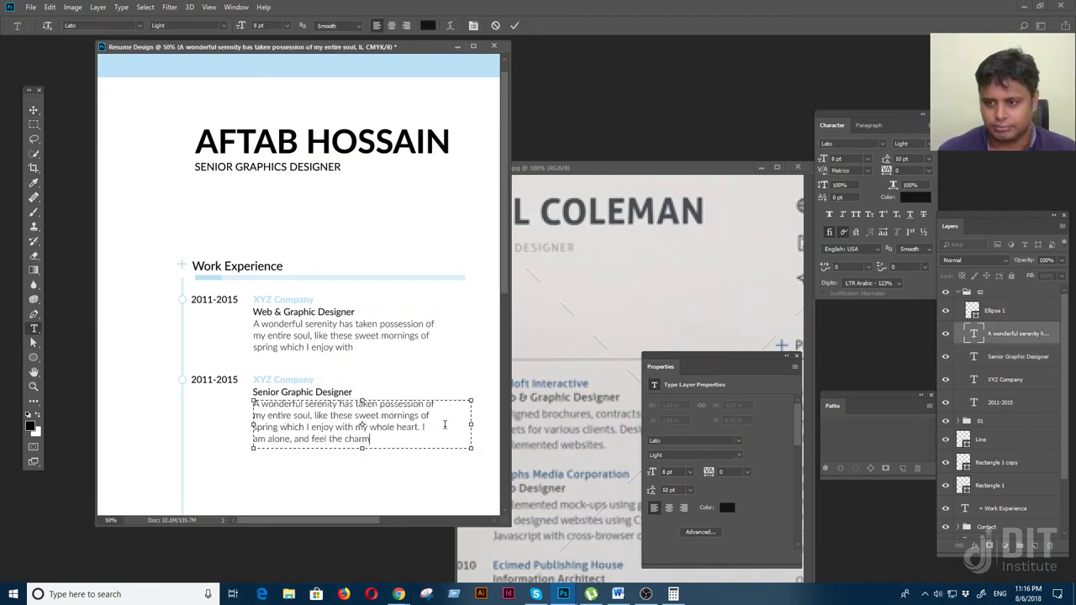
pyautogui.click(876, 125)
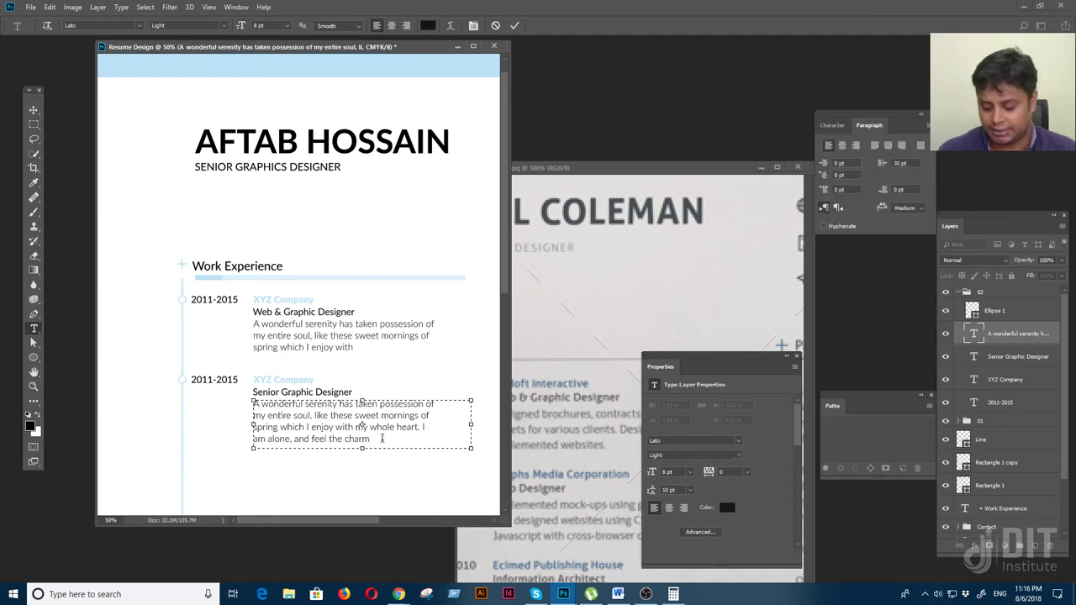
pyautogui.hotkey('ctrl', 'a')
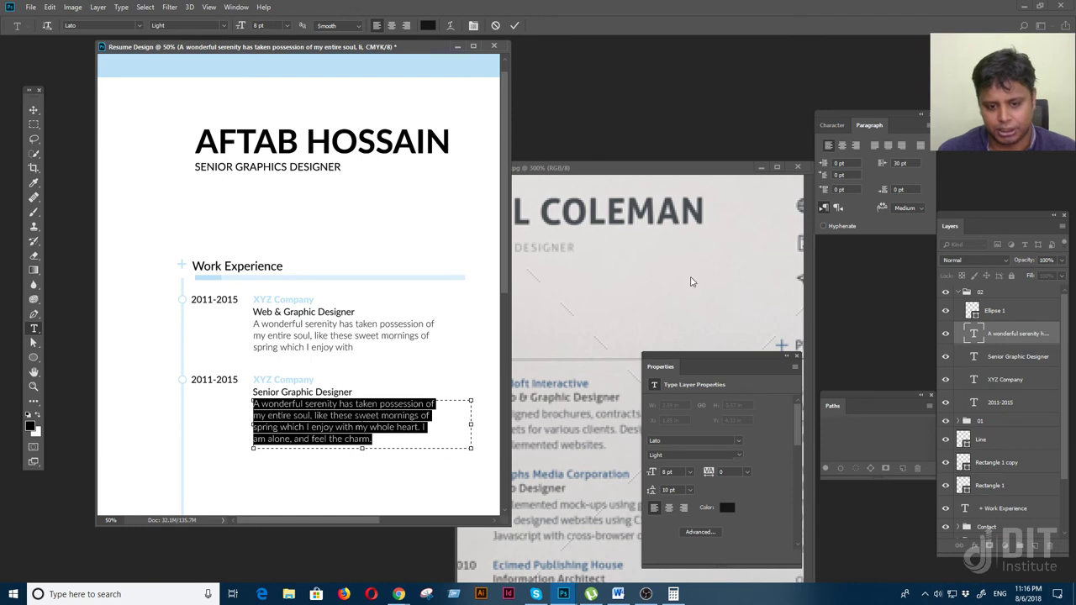
pyautogui.click(873, 145)
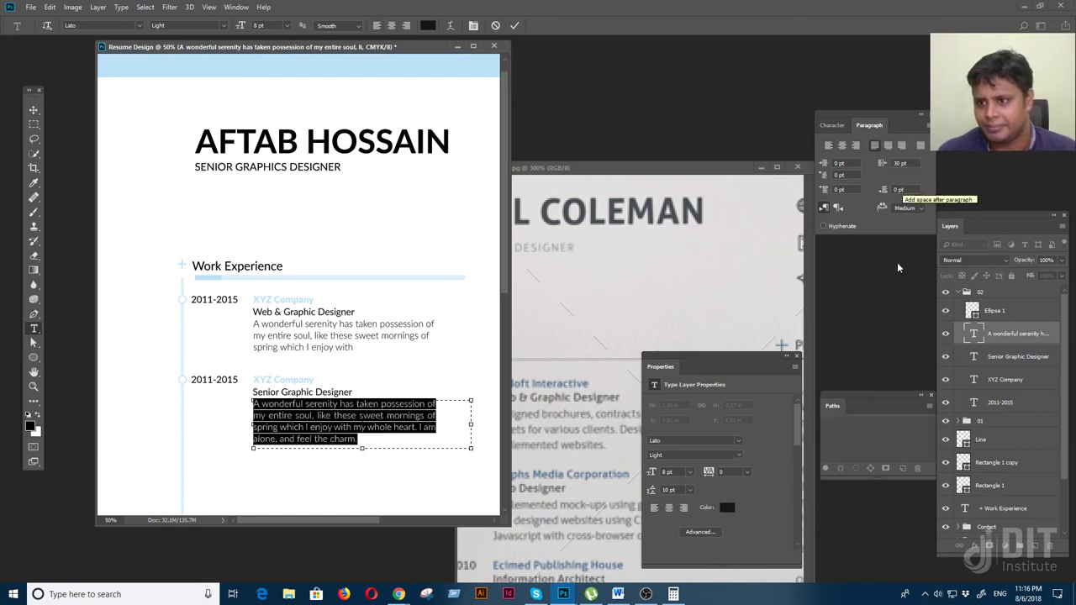
pyautogui.doubleClick(898, 165)
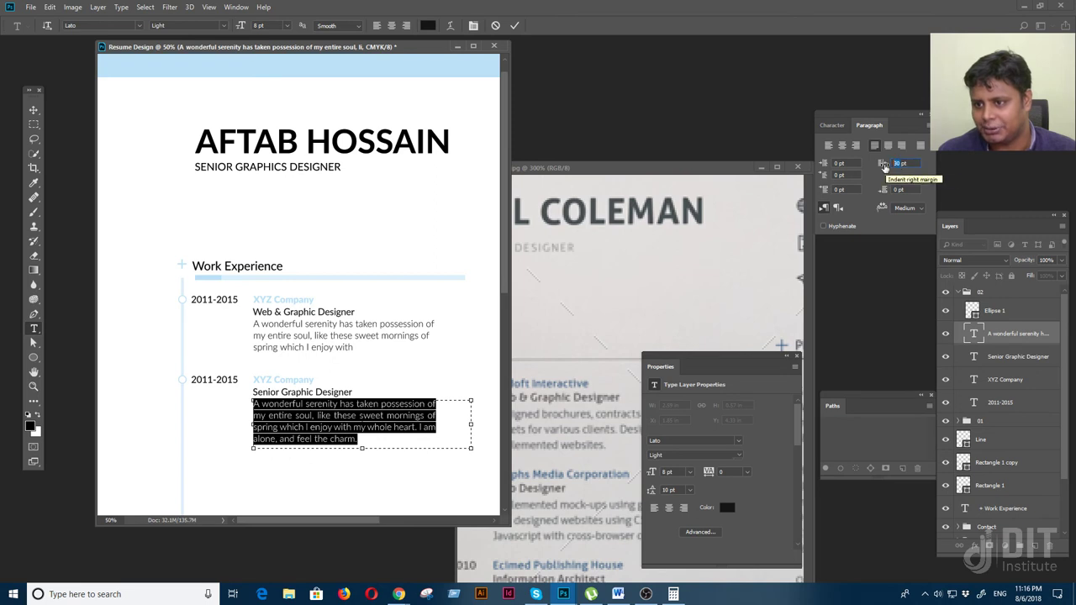
pyautogui.write('0')
pyautogui.press('Return')
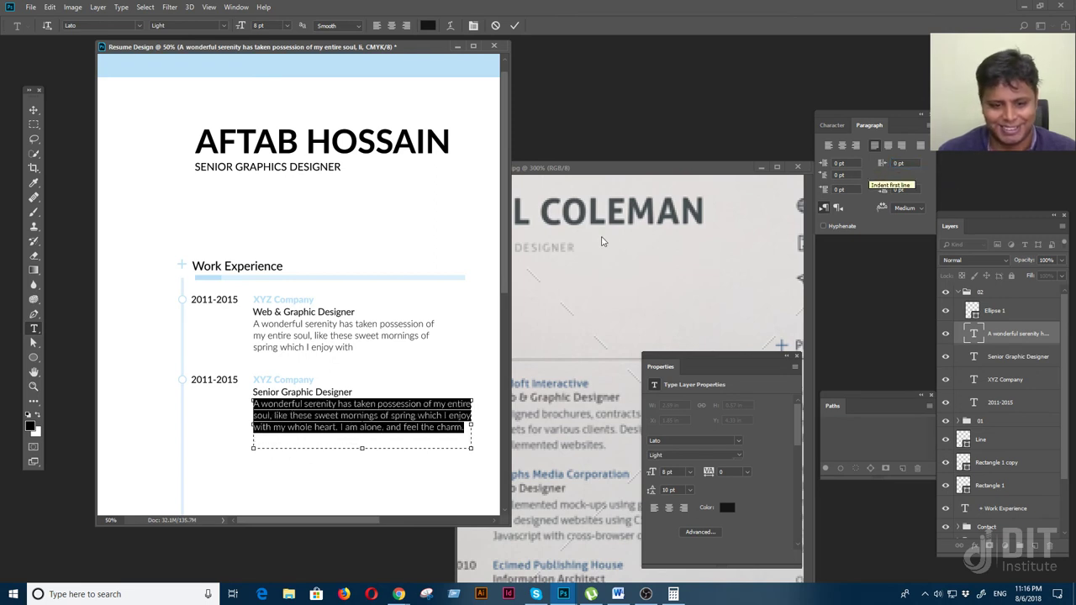
# Set the first job description's right indent to 0 pt and end it with a period
pyautogui.keyDown('ctrl'); pyautogui.click(378, 357); pyautogui.keyUp('ctrl')
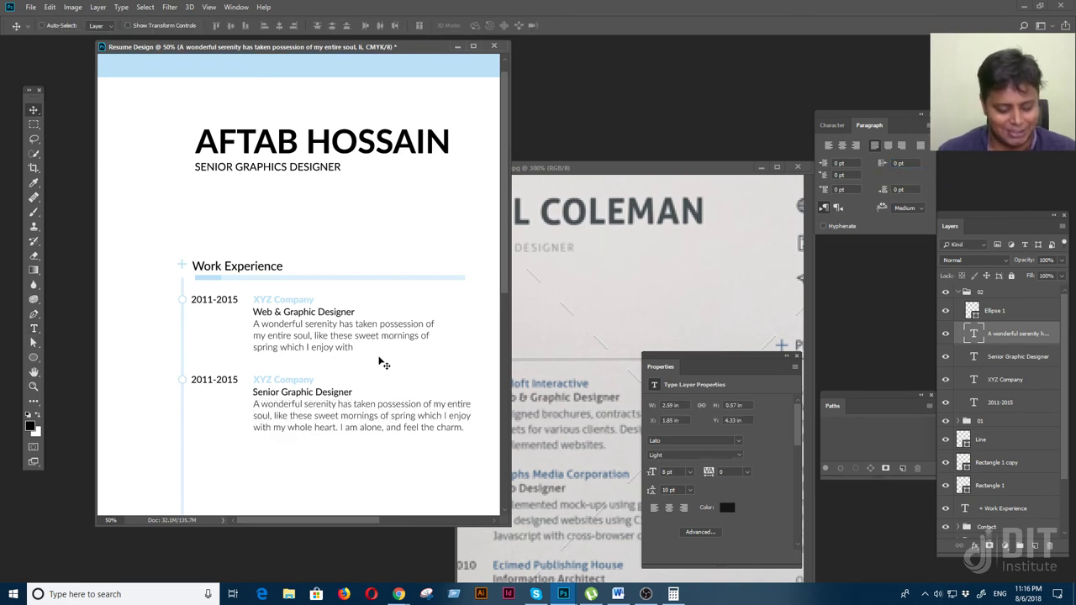
pyautogui.click(455, 340)
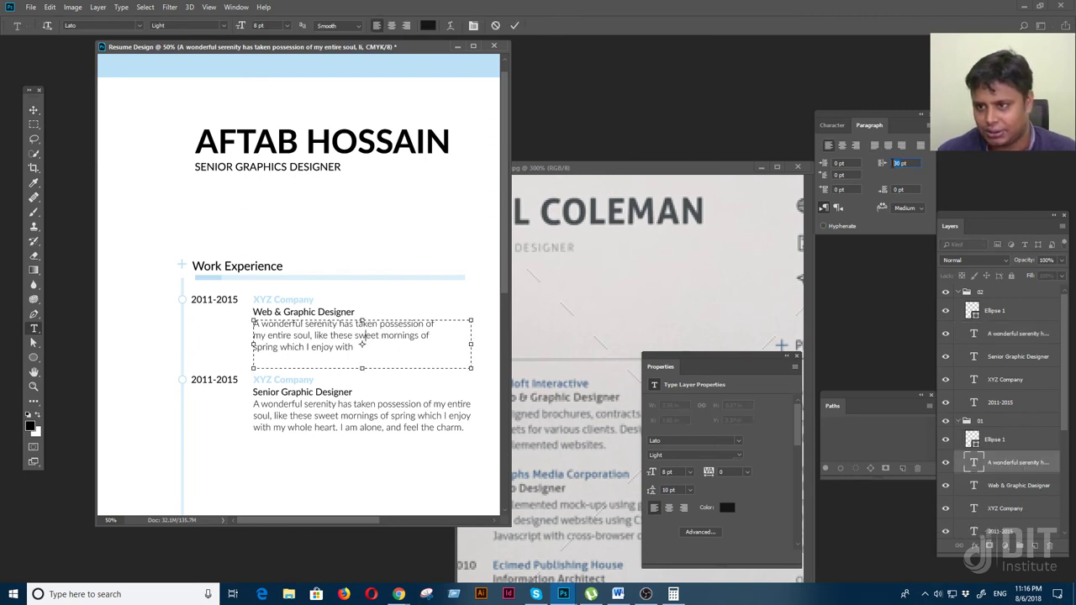
pyautogui.write('0')
pyautogui.press('Return')
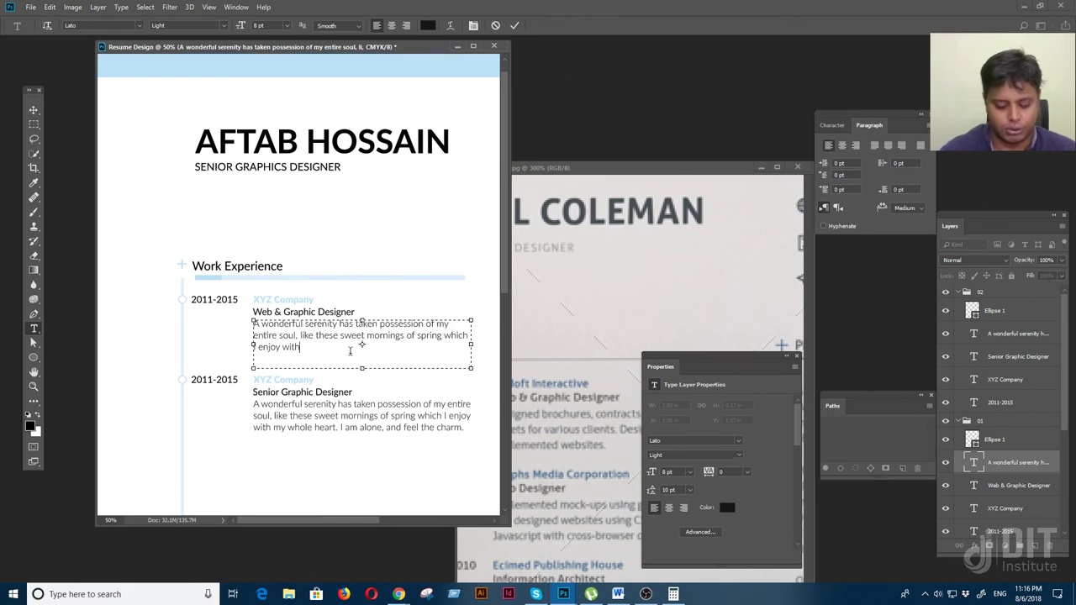
pyautogui.write('.')
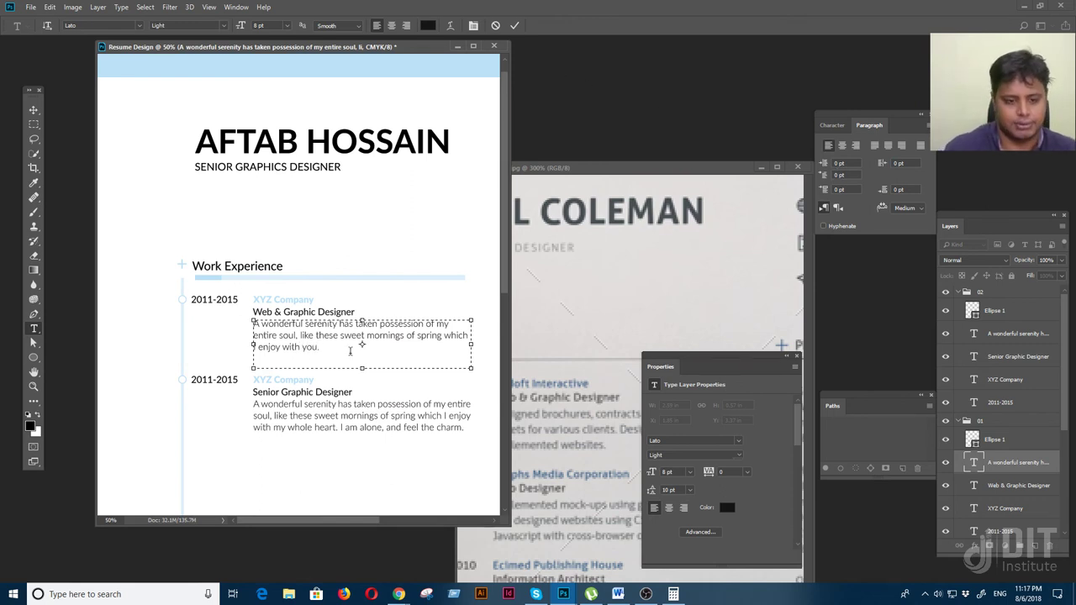
pyautogui.click(34, 110)
pyautogui.moveTo(361, 420); pyautogui.dragTo(348, 380)
# Change the second company name from 'XYZ Company' to 'DIT-Institute Company'
pyautogui.press('t')
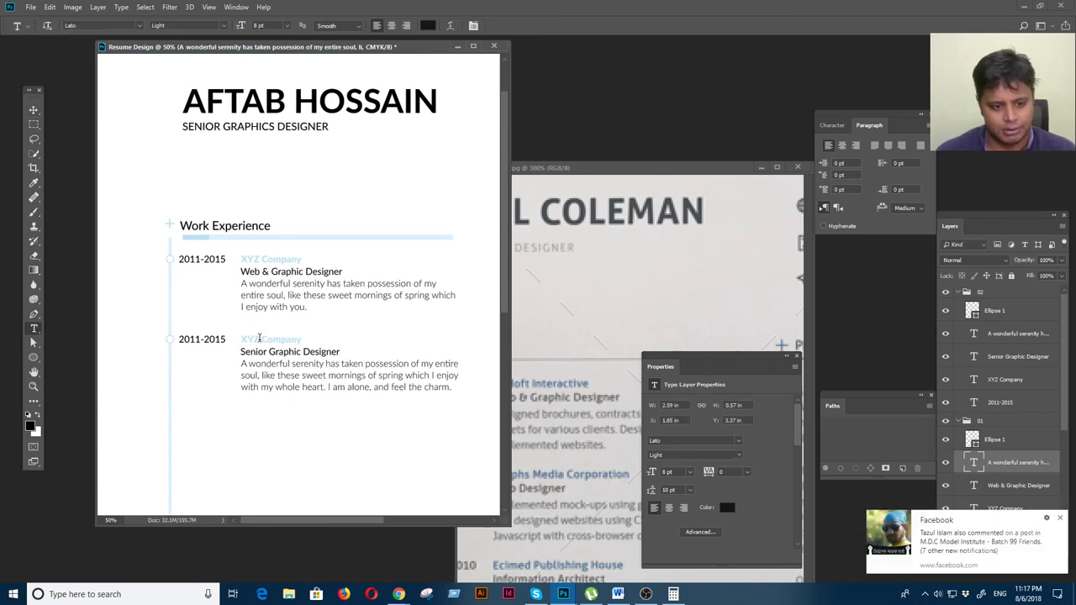
pyautogui.doubleClick(260, 337)
pyautogui.write('DIT')
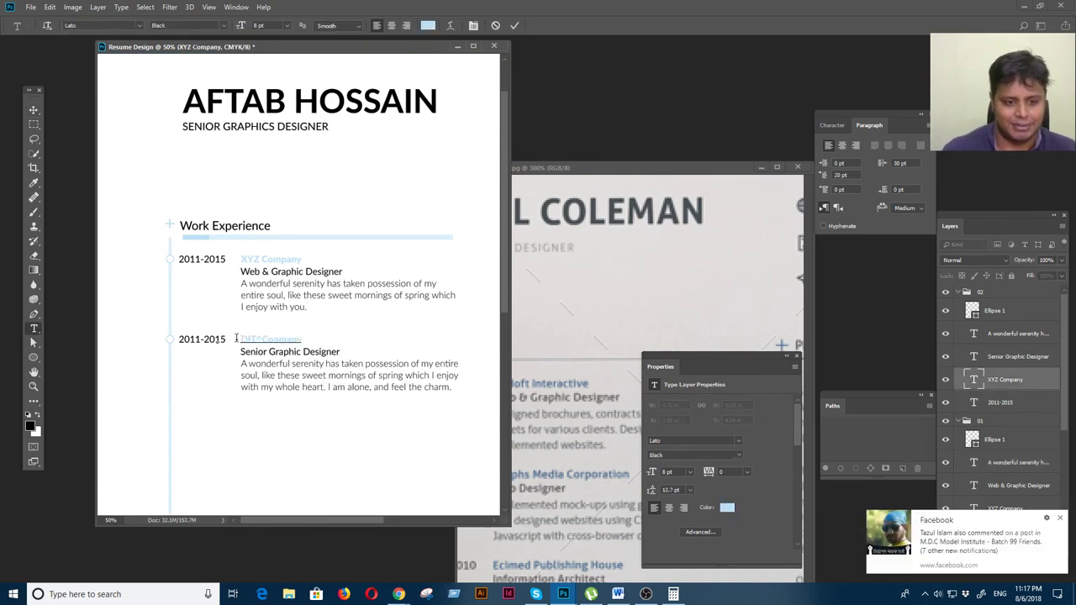
pyautogui.write('-Institute')
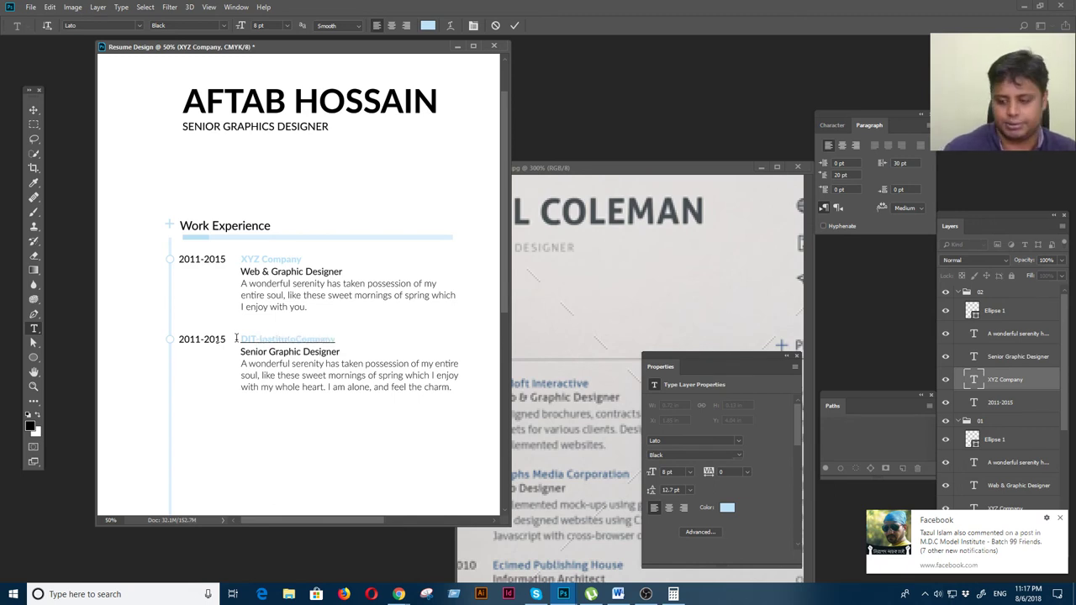
pyautogui.click(1059, 518)
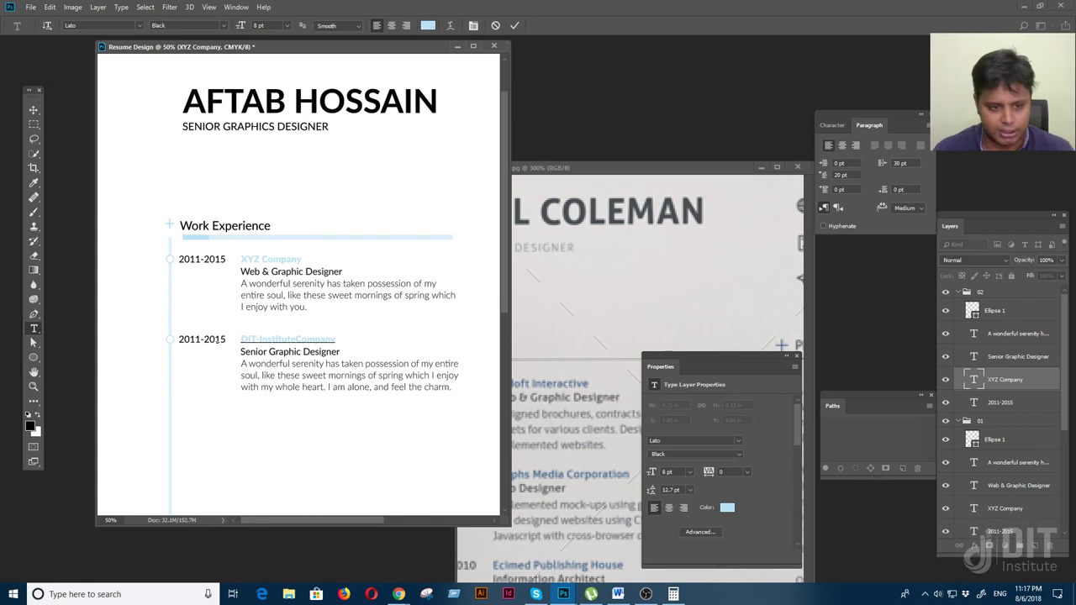
pyautogui.click(33, 110)
# Check the whole page in full-screen mode, then collapse the first entry's layer group 01
pyautogui.press('f')
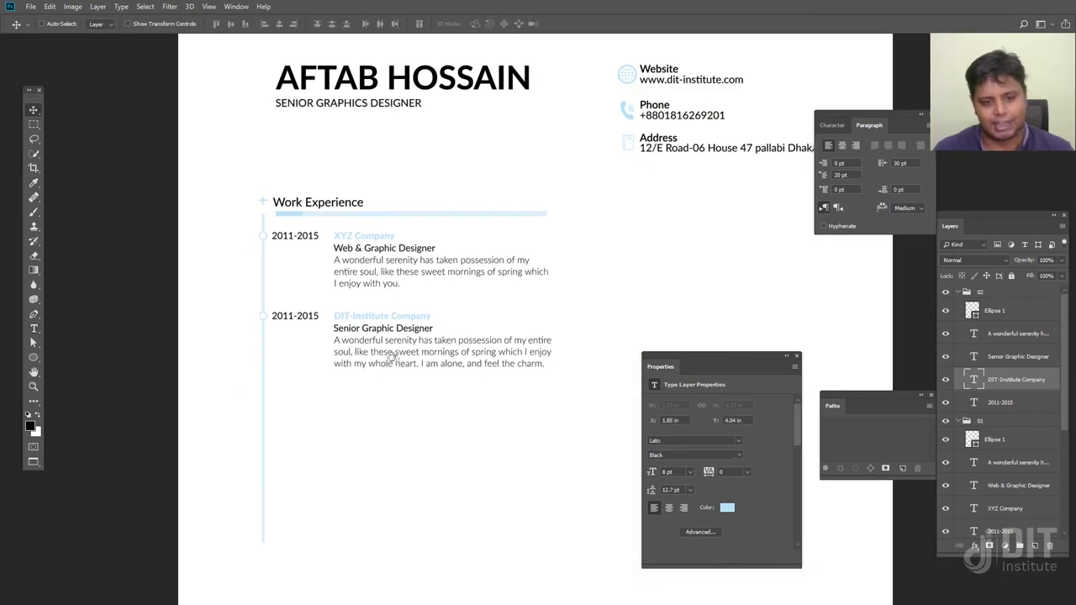
pyautogui.hotkey('ctrl', '0')
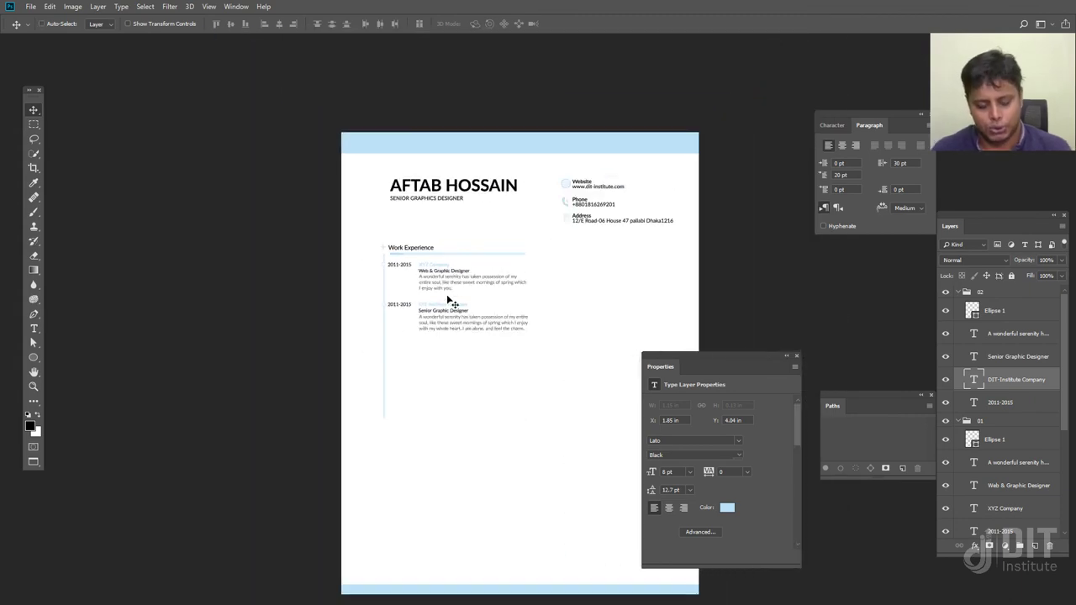
pyautogui.press('f')
pyautogui.press('f')
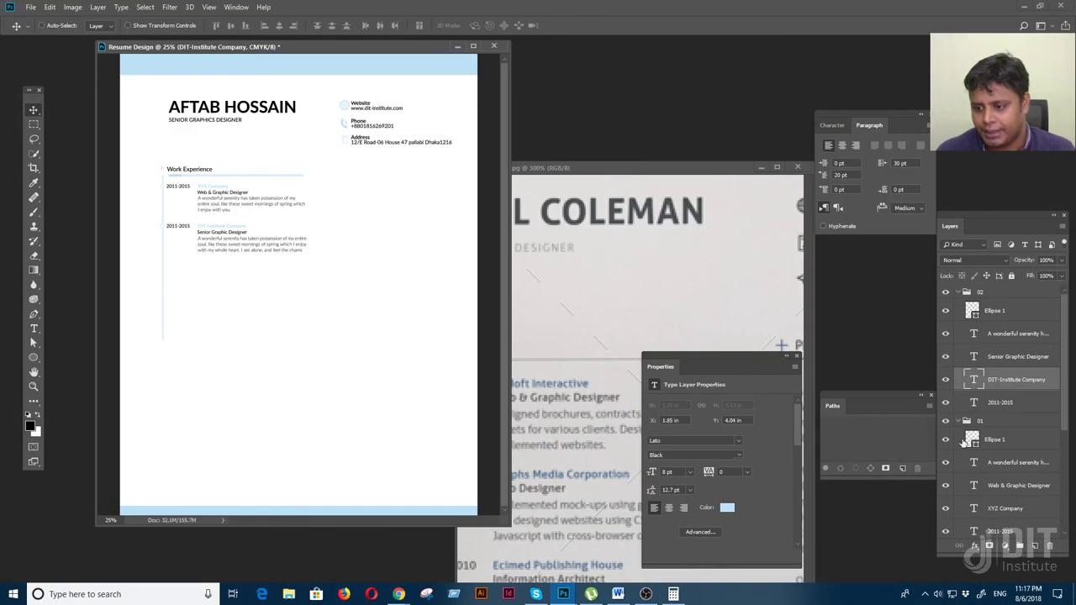
pyautogui.click(959, 421)
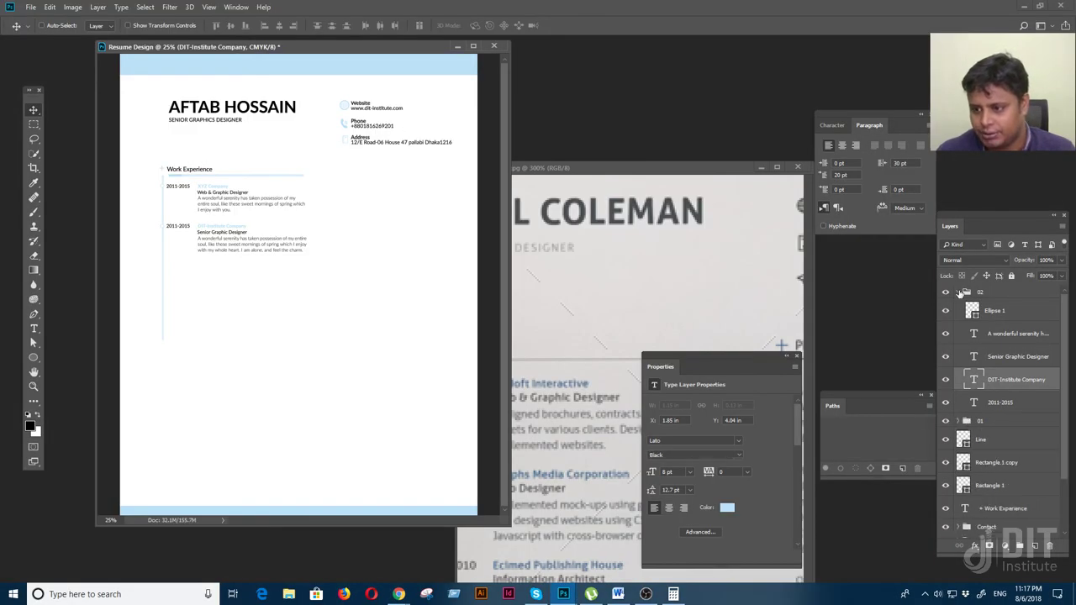
# With the reference overlay shown, duplicate group 02 as '03' and move it down the page
pyautogui.click(959, 291)
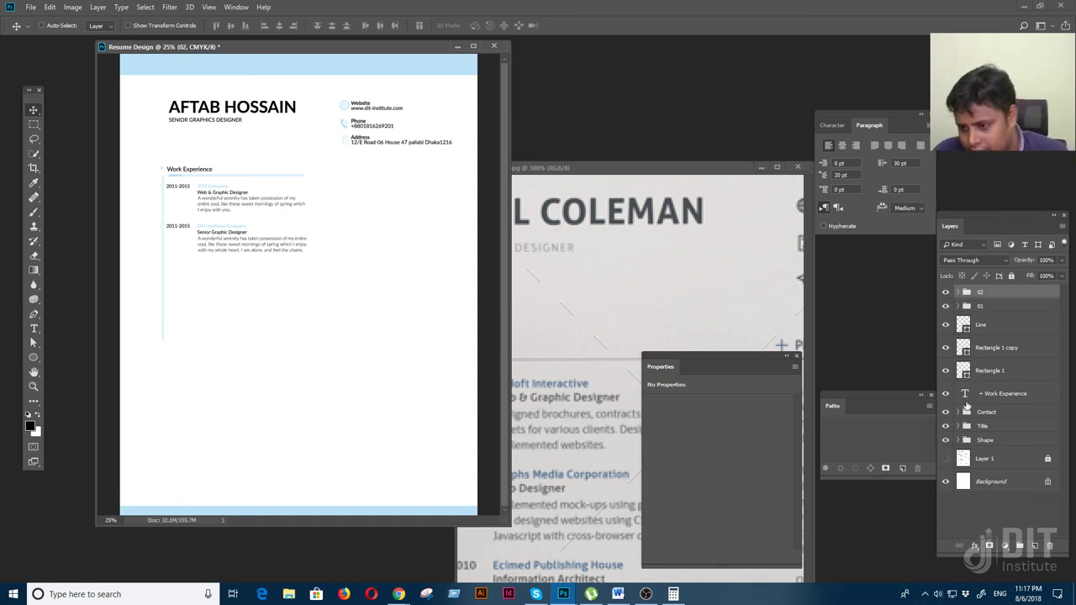
pyautogui.click(945, 458)
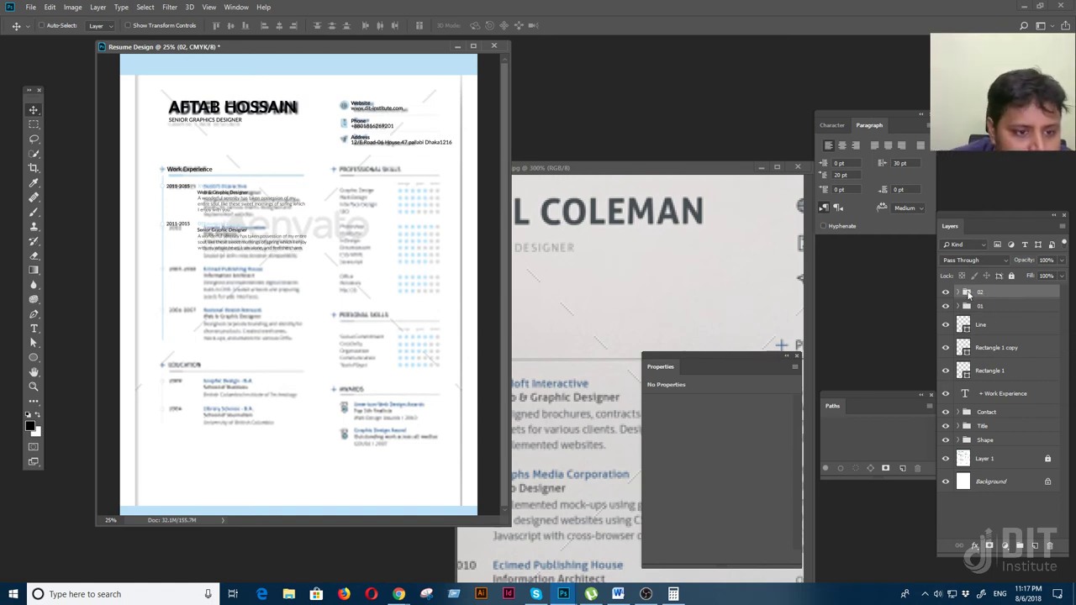
pyautogui.press('Down')
pyautogui.press('Down')
pyautogui.press('Down')
pyautogui.press('Down')
pyautogui.press('Down')
pyautogui.press('Down')
pyautogui.press('Down')
pyautogui.press('Down')
pyautogui.press('Down')
pyautogui.press('Down')
pyautogui.press('Down')
pyautogui.press('Down')
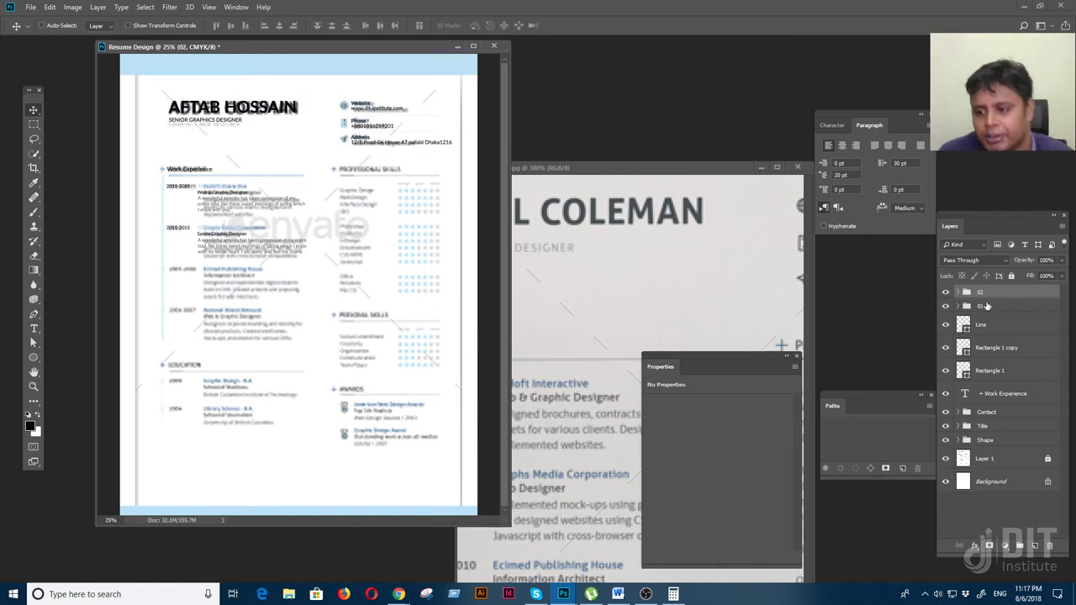
pyautogui.moveTo(991, 294); pyautogui.dragTo(1035, 546)
pyautogui.doubleClick(987, 292)
pyautogui.press('Return')
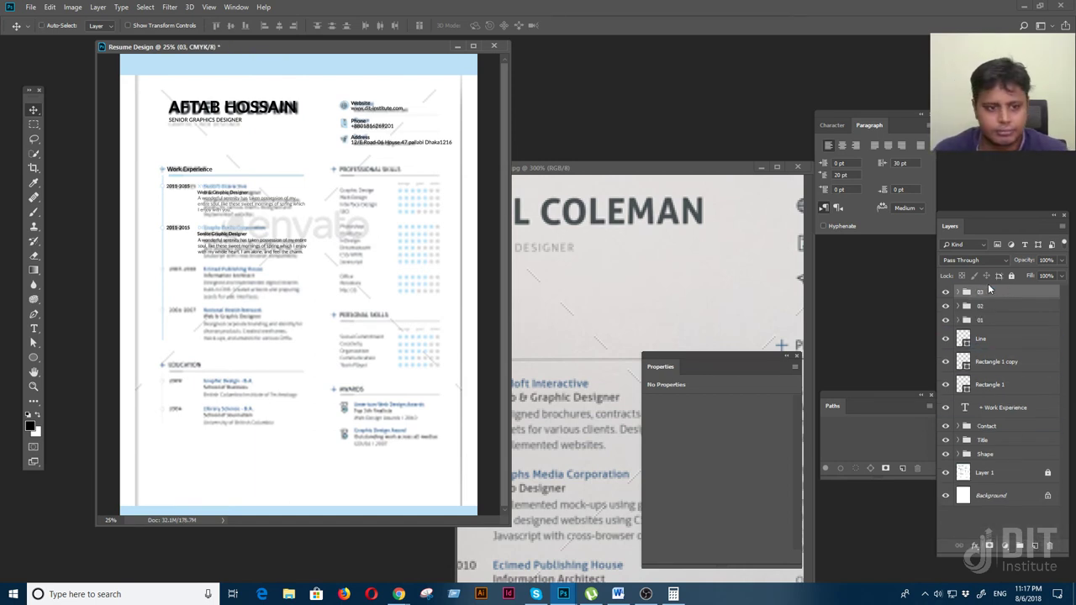
pyautogui.hotkey('shift', 'Down')
pyautogui.hotkey('shift', 'Down')
pyautogui.hotkey('shift', 'Down')
pyautogui.hotkey('shift', 'Down')
pyautogui.hotkey('shift', 'Down')
pyautogui.hotkey('shift', 'Down')
pyautogui.hotkey('shift', 'Down')
pyautogui.hotkey('shift', 'Down')
pyautogui.hotkey('shift', 'Down')
pyautogui.hotkey('shift', 'Down')
pyautogui.hotkey('shift', 'Down')
pyautogui.hotkey('shift', 'Down')
pyautogui.hotkey('shift', 'Down')
pyautogui.hotkey('shift', 'Down')
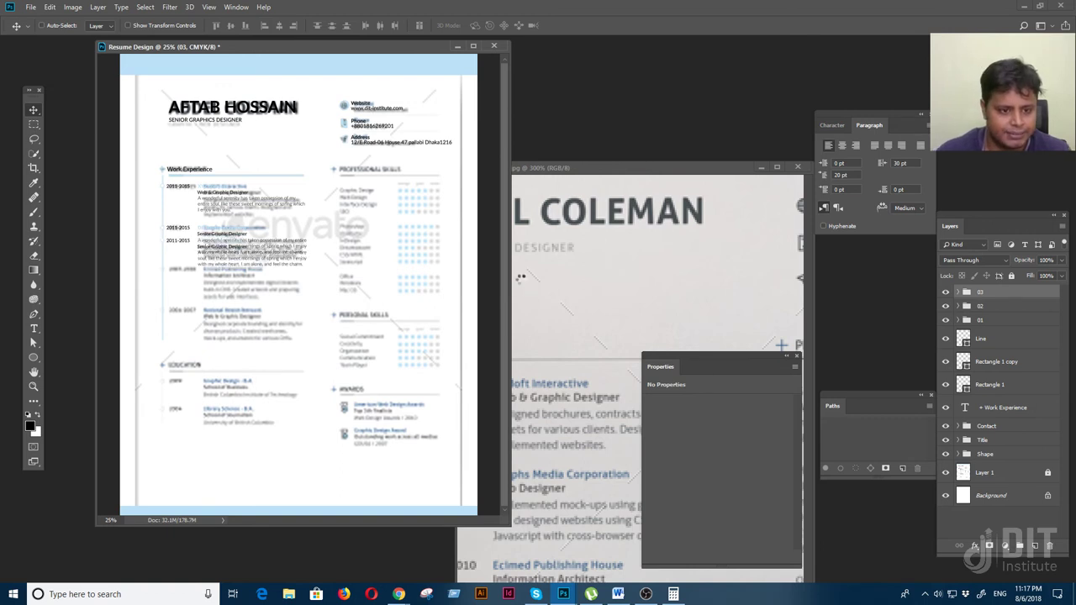
pyautogui.hotkey('shift', 'Down')
pyautogui.hotkey('shift', 'Down')
pyautogui.hotkey('shift', 'Down')
pyautogui.hotkey('shift', 'Down')
pyautogui.hotkey('shift', 'Down')
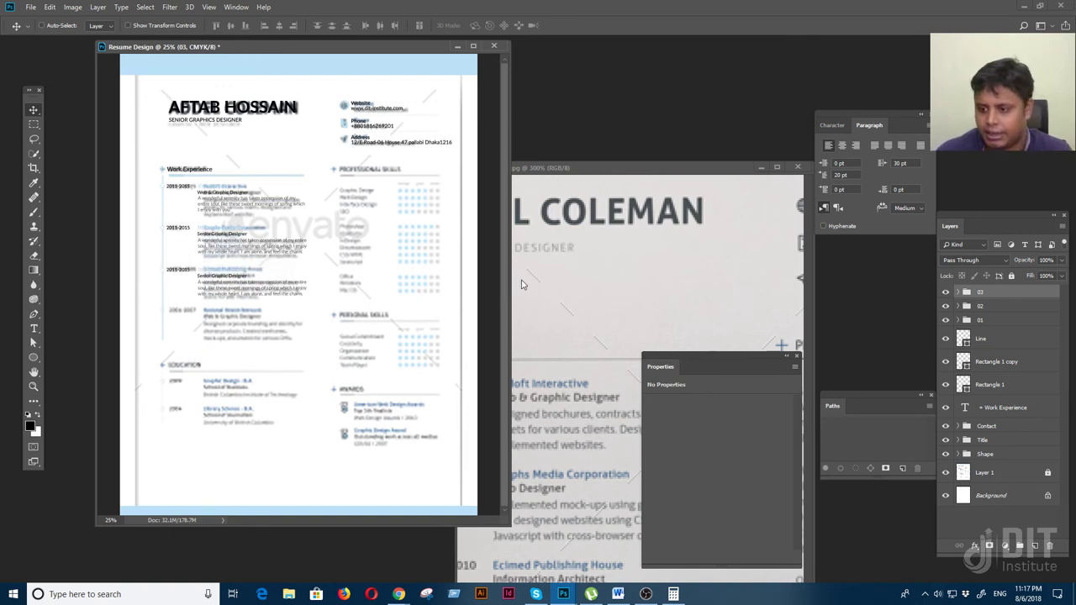
pyautogui.doubleClick(997, 291)
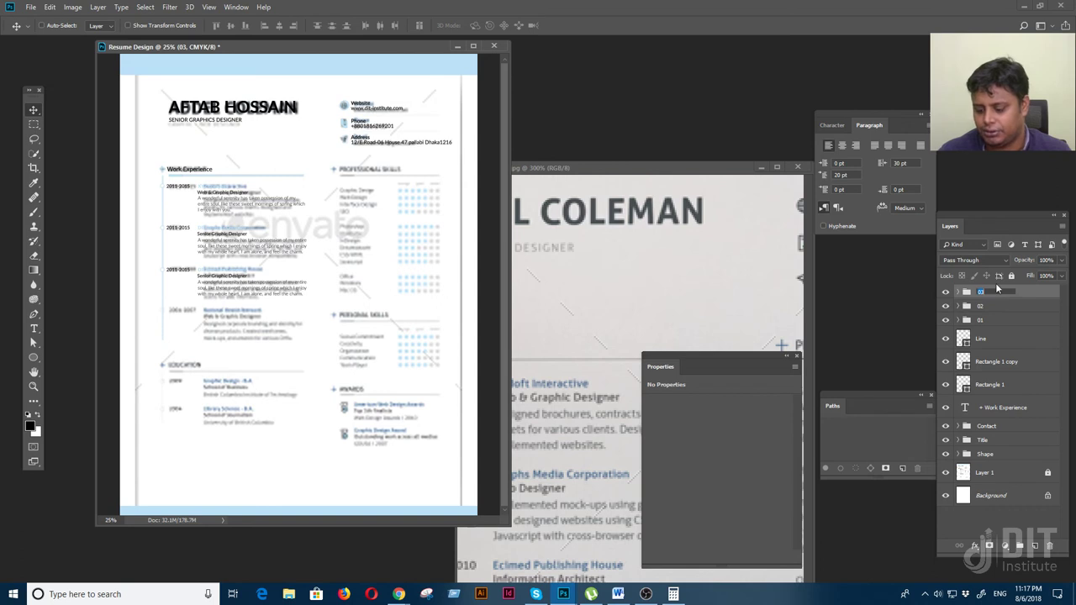
pyautogui.press('Return')
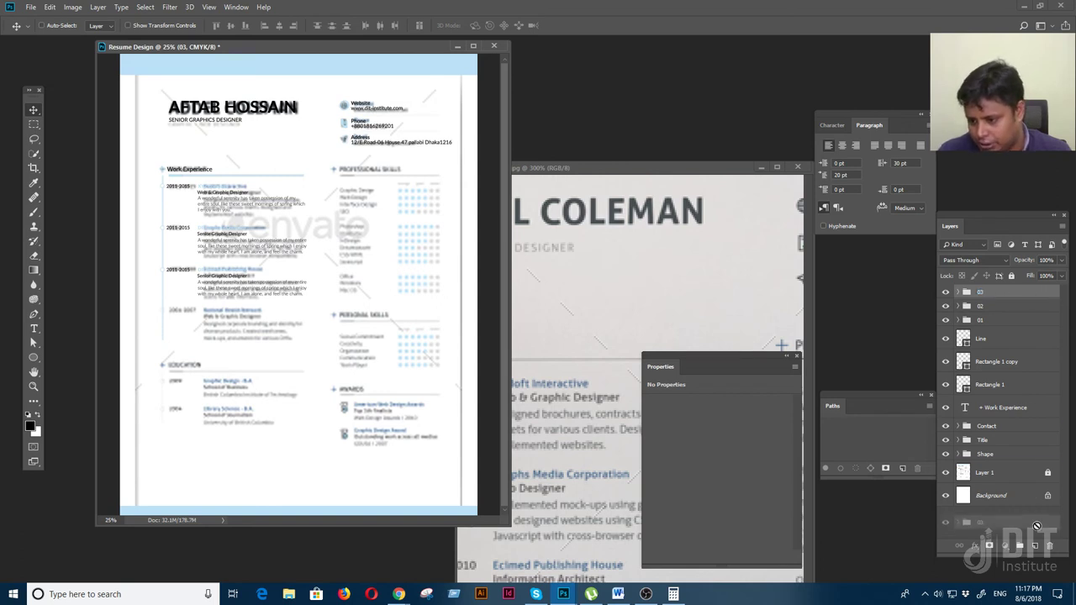
# Duplicate group 03 as '04', place it below the third entry, and hide the reference overlay
pyautogui.moveTo(1039, 544); pyautogui.dragTo(1035, 545)
pyautogui.doubleClick(988, 293)
pyautogui.write('04')
pyautogui.press('Return')
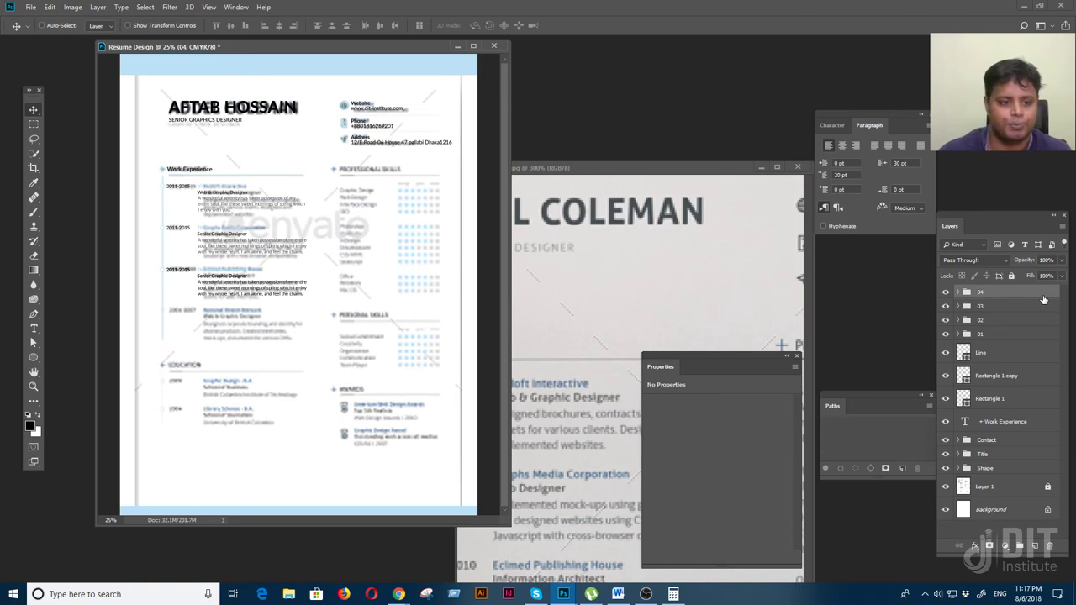
pyautogui.moveTo(277, 294); pyautogui.dragTo(280, 335)
pyautogui.keyDown('shift'); pyautogui.click(983, 334); pyautogui.keyUp('shift')
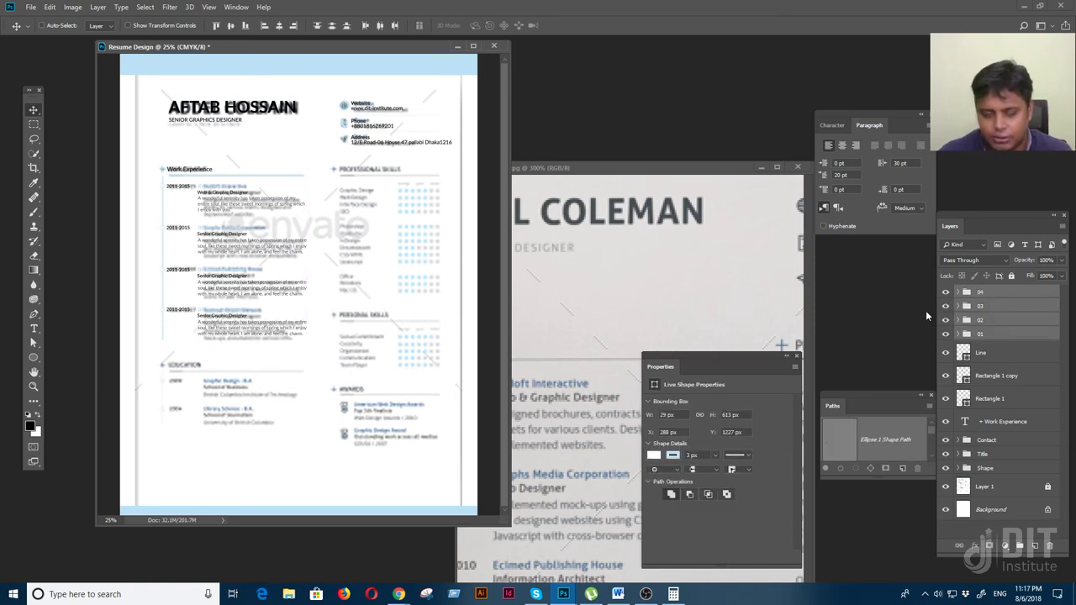
pyautogui.click(946, 488)
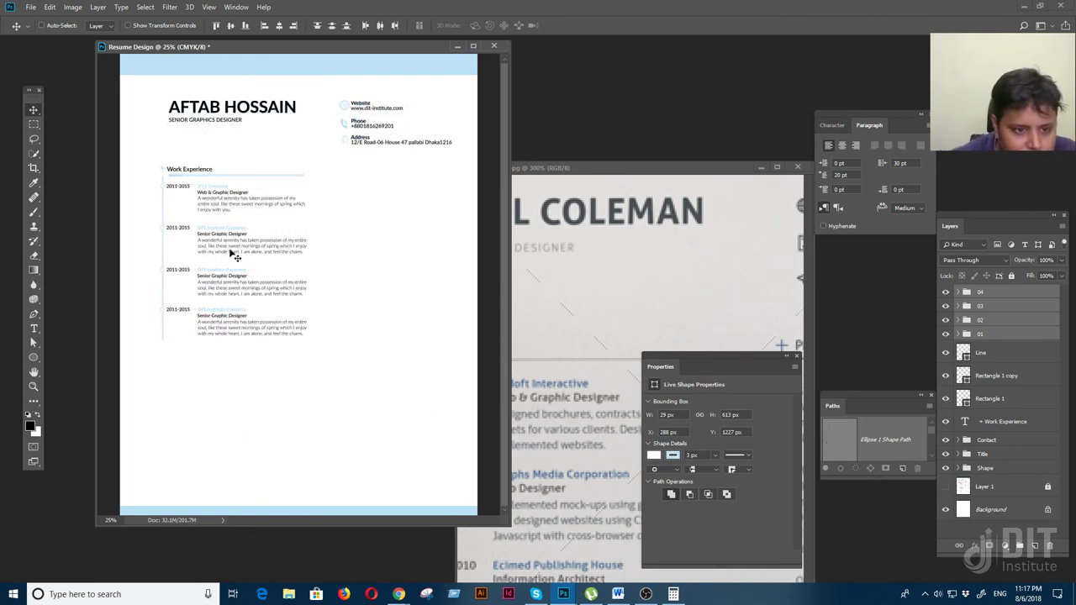
pyautogui.hotkey('ctrl', '+')
pyautogui.hotkey('ctrl', '+')
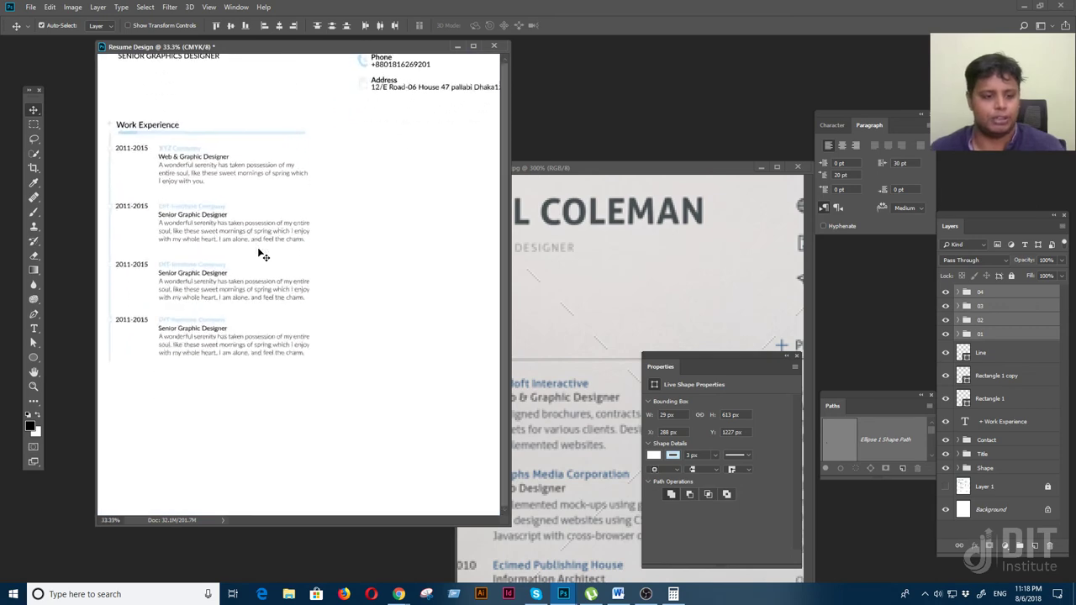
# Rename the third entry's company to 'ABC Company'
pyautogui.press('f')
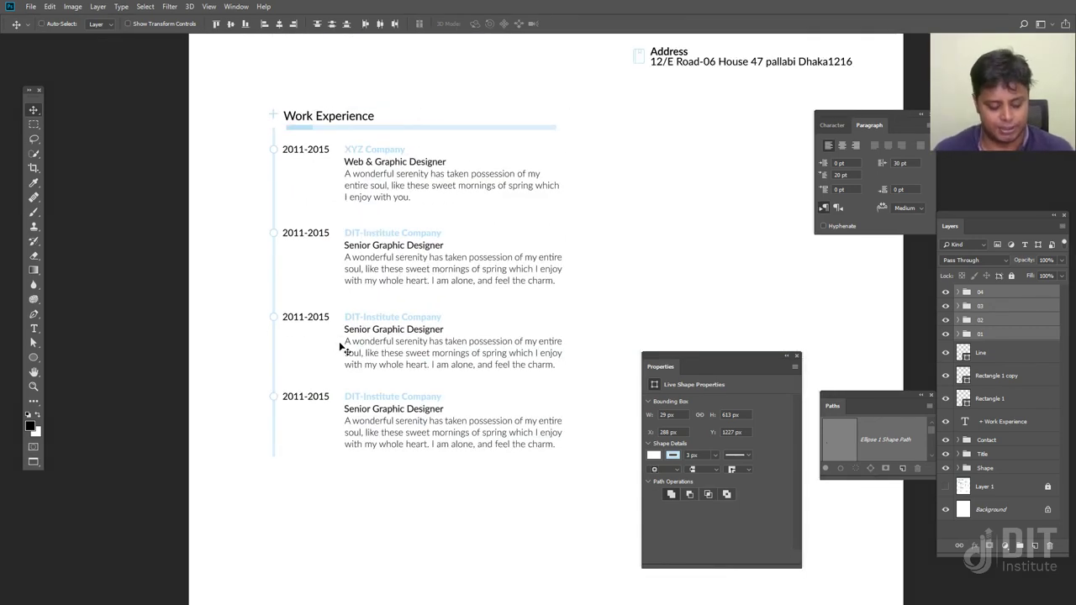
pyautogui.press('t')
pyautogui.moveTo(393, 233); pyautogui.dragTo(347, 232)
pyautogui.hotkey('ctrl', 'h')
pyautogui.moveTo(401, 318); pyautogui.dragTo(345, 317)
pyautogui.press('BackSpace')
pyautogui.write('ABC')
pyautogui.click(35, 111)
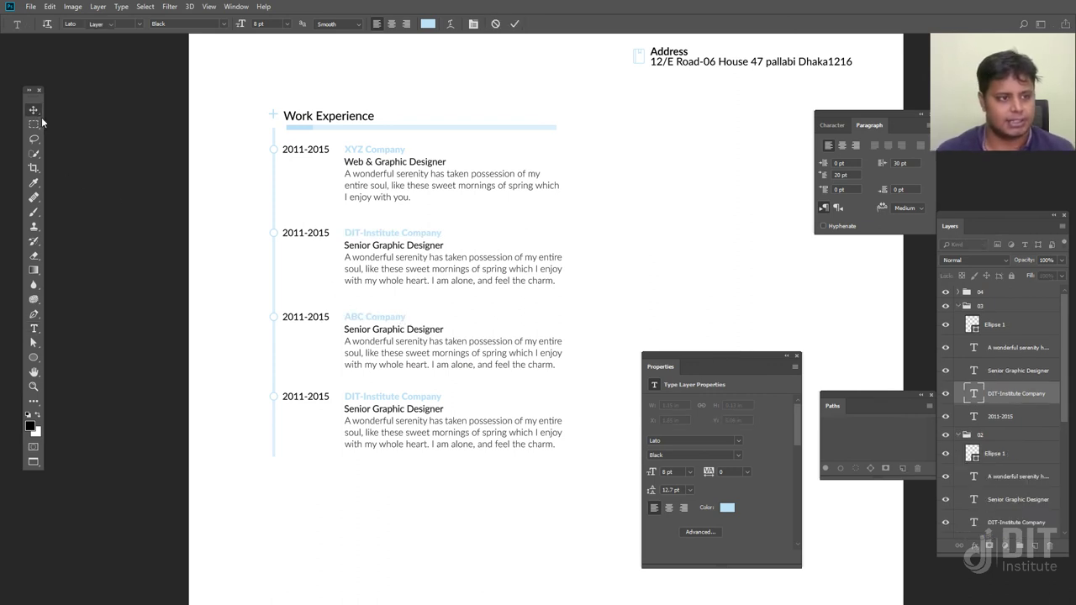
# Rename the fourth entry's company to 'Modon Company'
pyautogui.press('t')
pyautogui.click(383, 400)
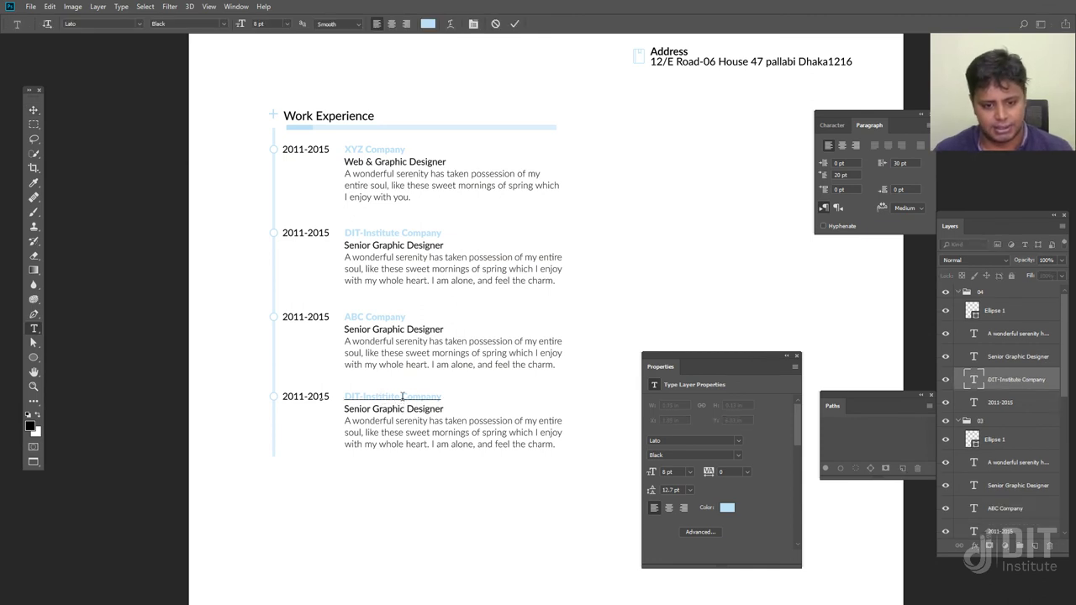
pyautogui.moveTo(396, 396); pyautogui.dragTo(342, 392)
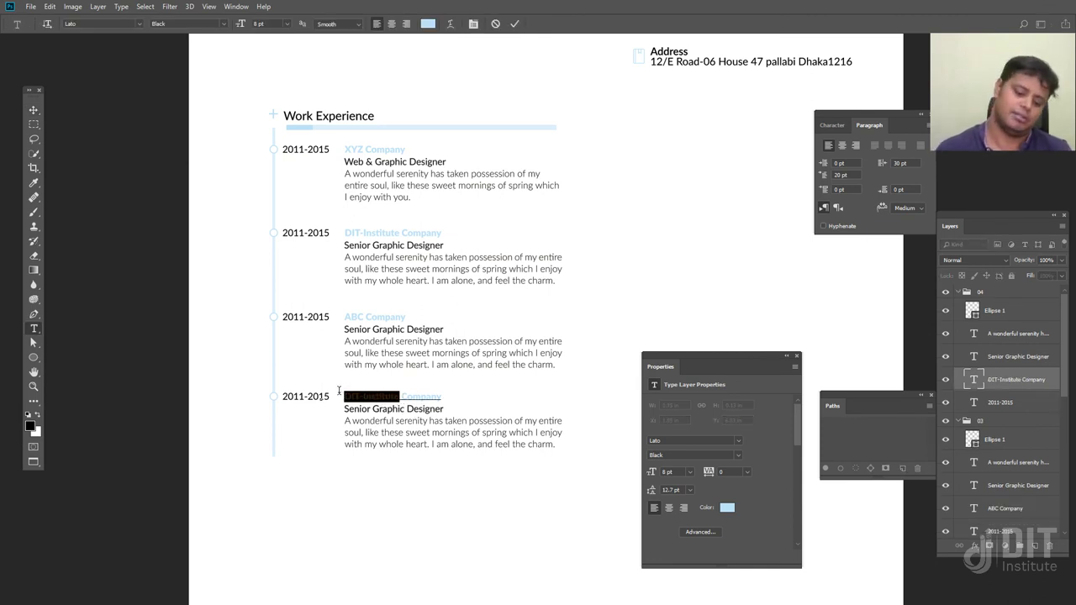
pyautogui.write('Edo')
pyautogui.write('ern')
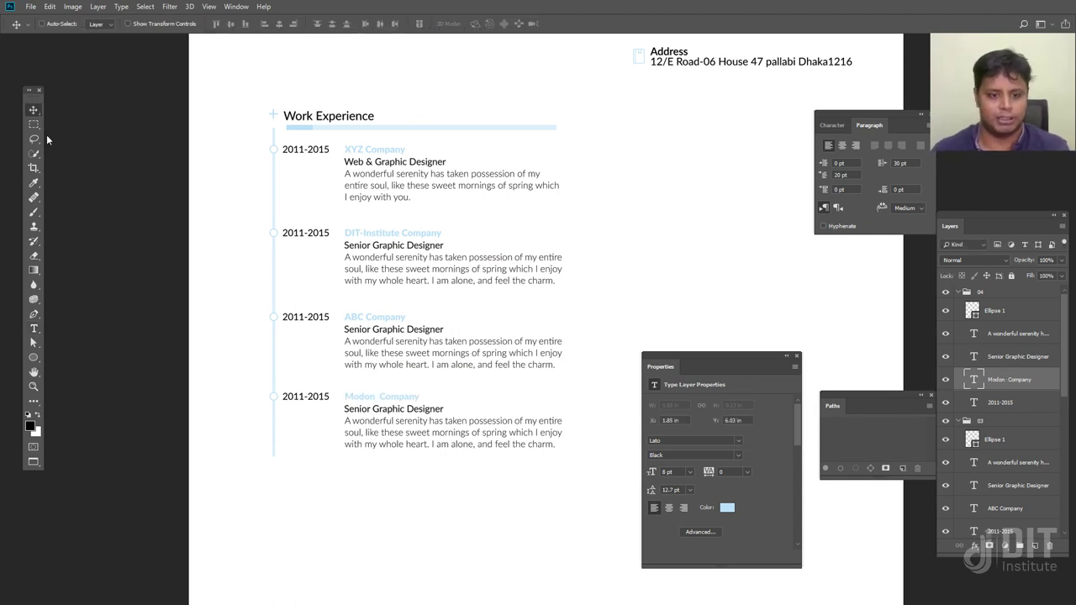
pyautogui.hotkey('ctrl', 'Return')
pyautogui.click(317, 395)
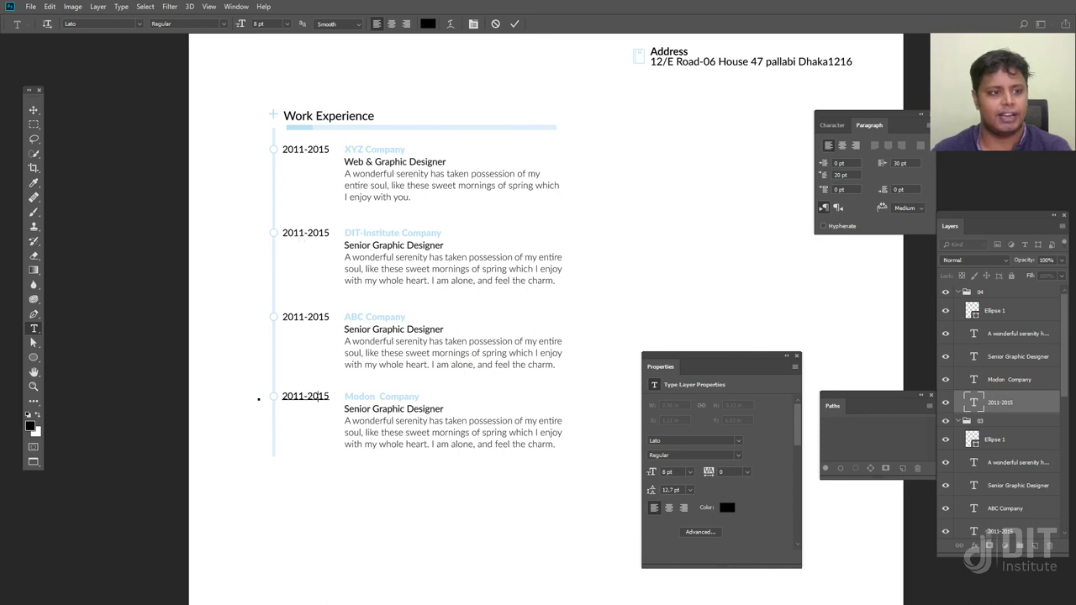
pyautogui.hotkey('ctrl', 'Return')
pyautogui.press('v')
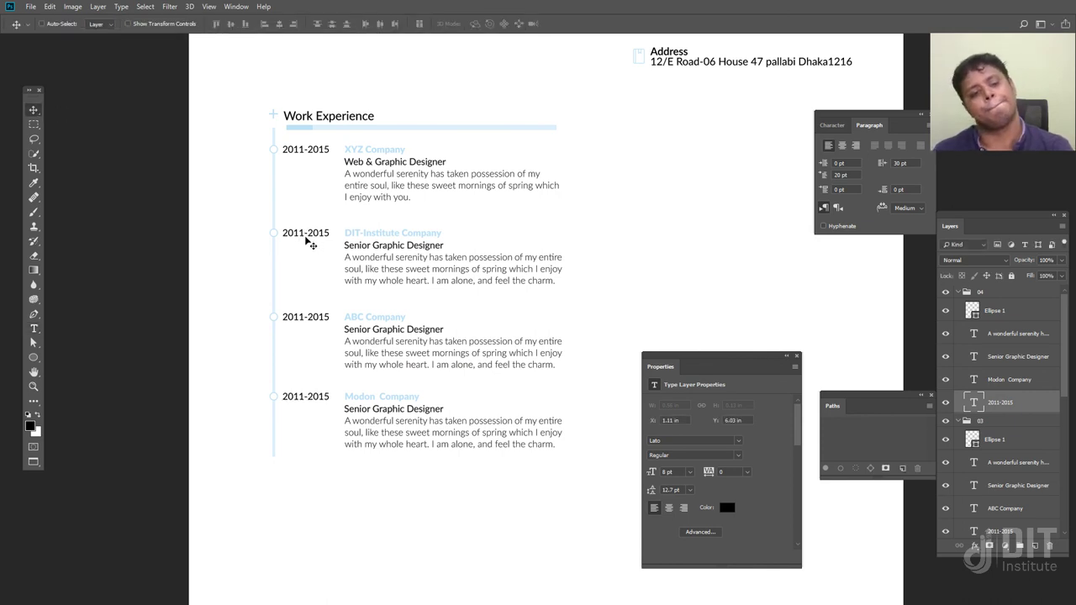
# Change the second entry's dates to '2011-2010'
pyautogui.press('t')
pyautogui.doubleClick(318, 243)
pyautogui.write('2015')
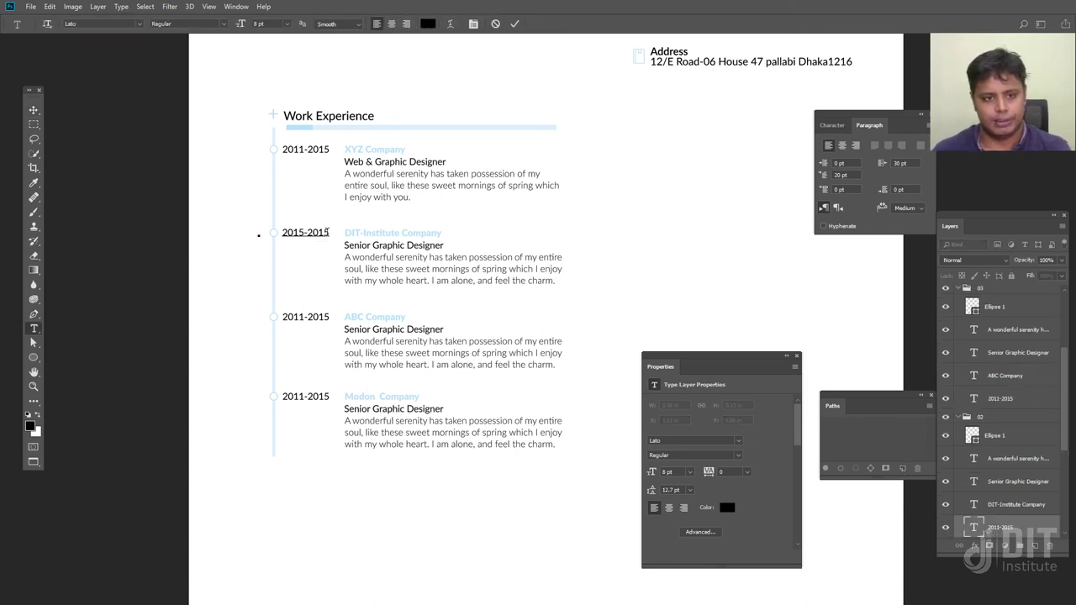
pyautogui.press('BackSpace')
pyautogui.write('1')
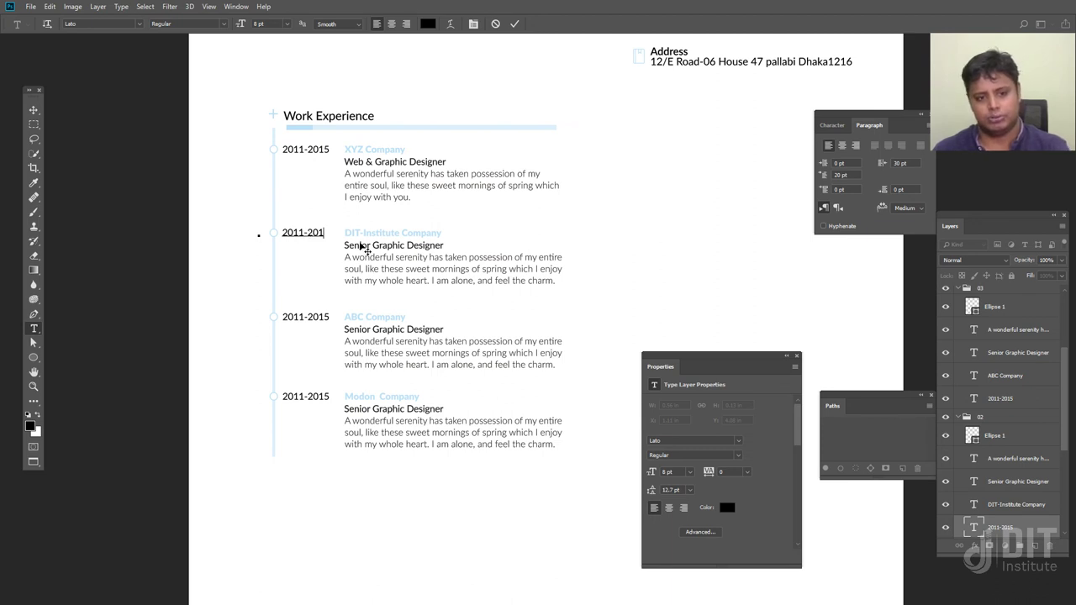
pyautogui.write('0')
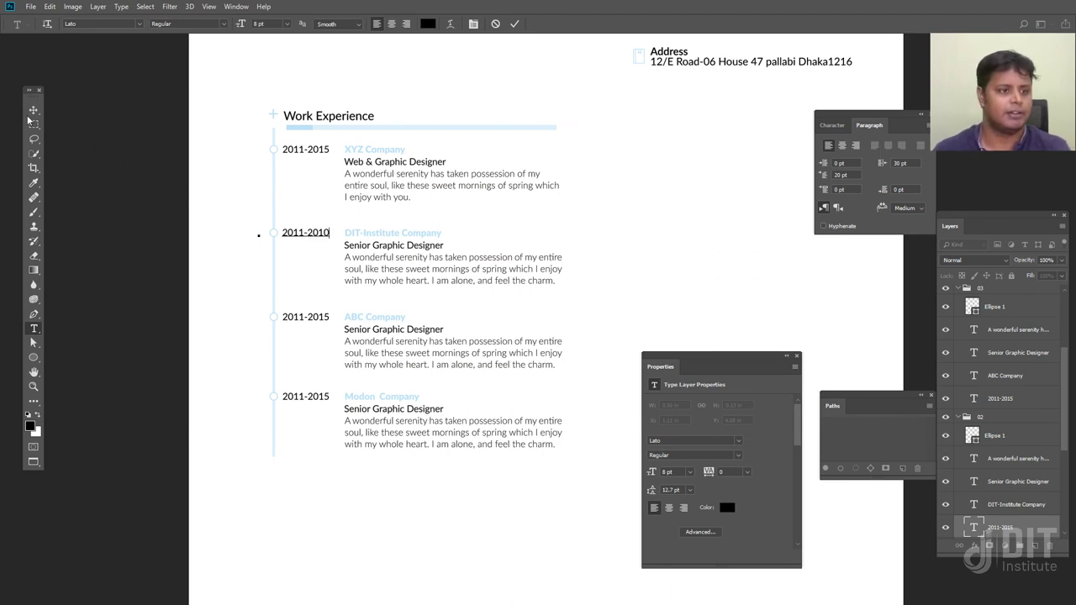
pyautogui.click(34, 110)
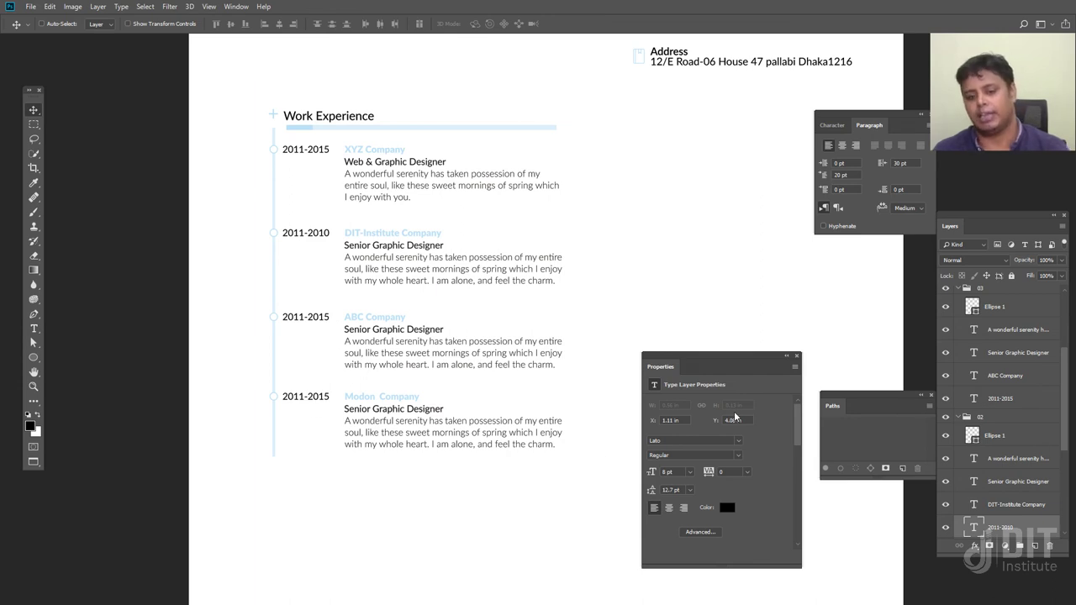
pyautogui.click(958, 418)
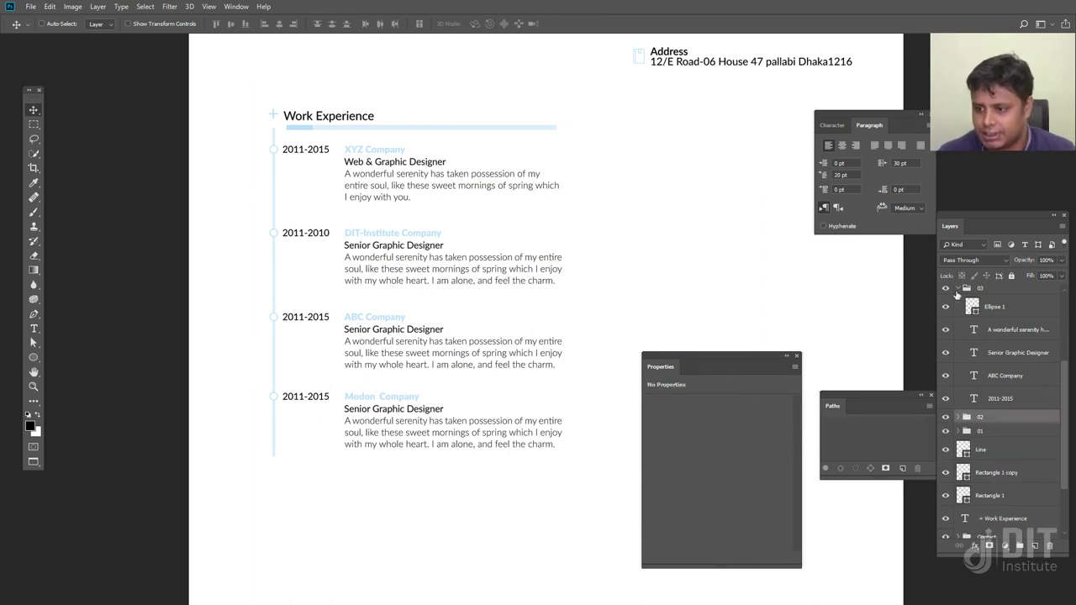
# Select entry groups 01–04, distribute their vertical centers, and nudge them slightly down
pyautogui.click(957, 289)
pyautogui.scroll(3, 970, 347)
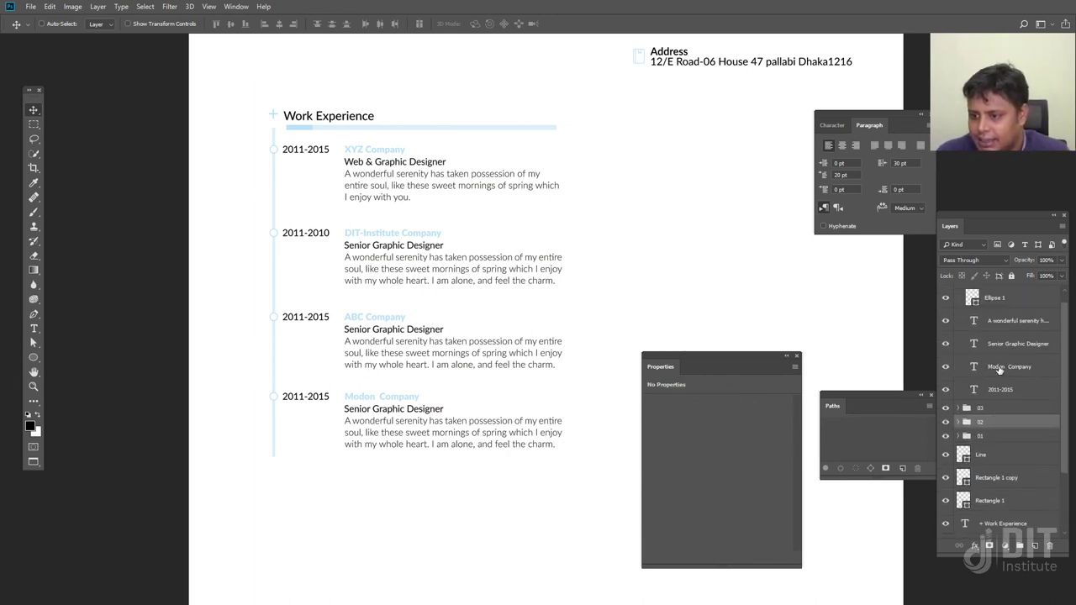
pyautogui.scroll(1, 964, 323)
pyautogui.click(957, 291)
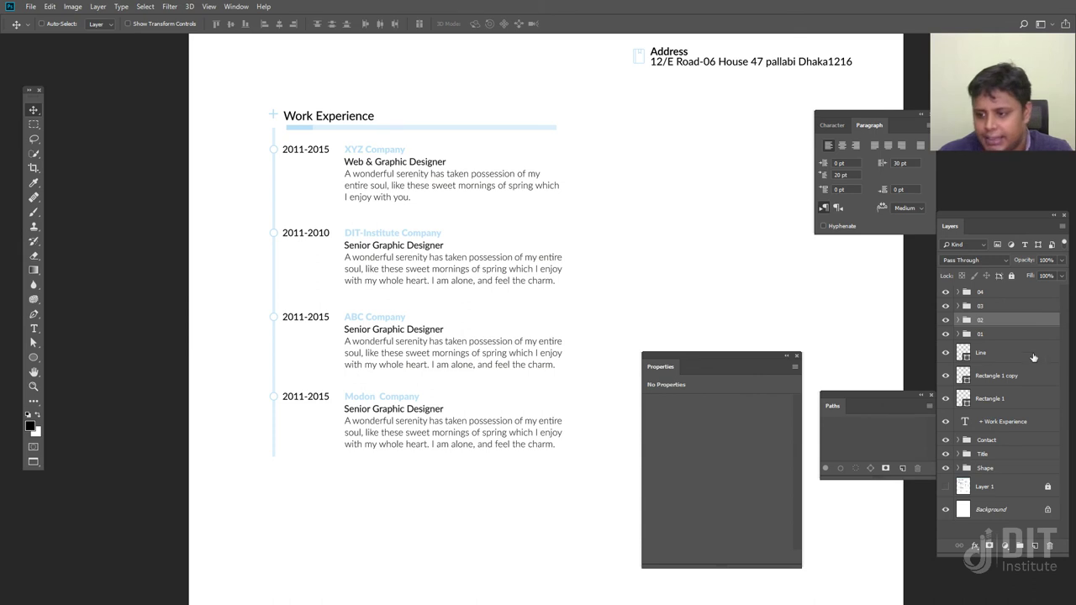
pyautogui.click(994, 336)
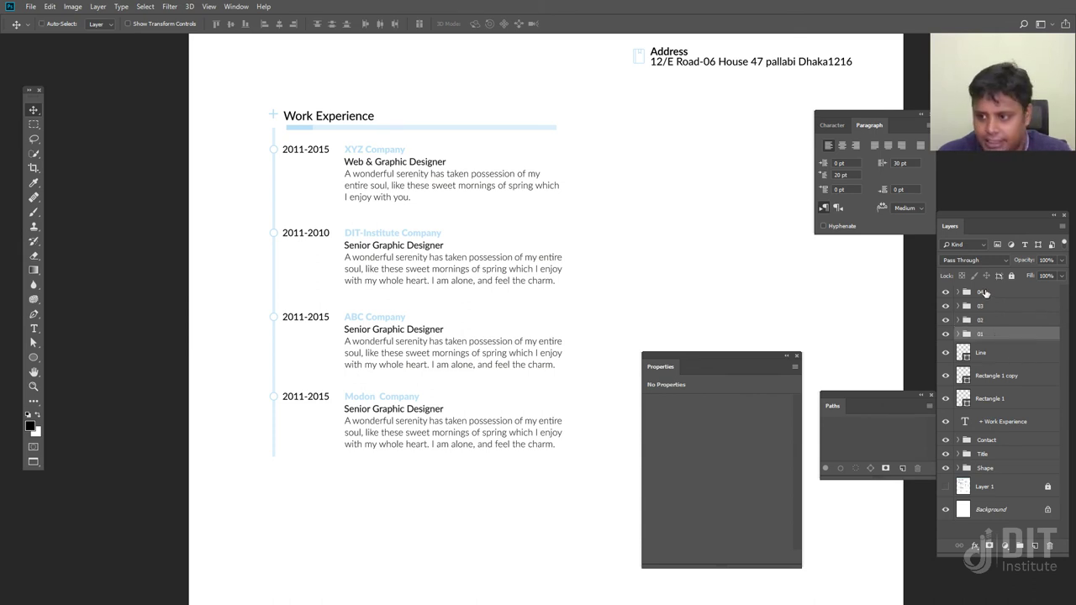
pyautogui.keyDown('shift'); pyautogui.click(985, 292); pyautogui.keyUp('shift')
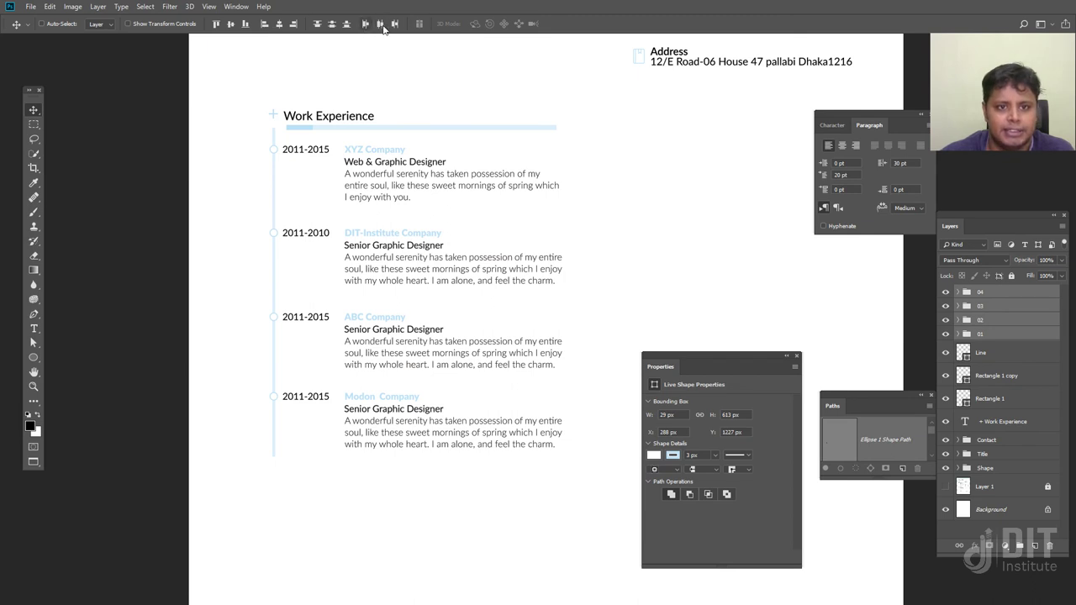
pyautogui.click(332, 24)
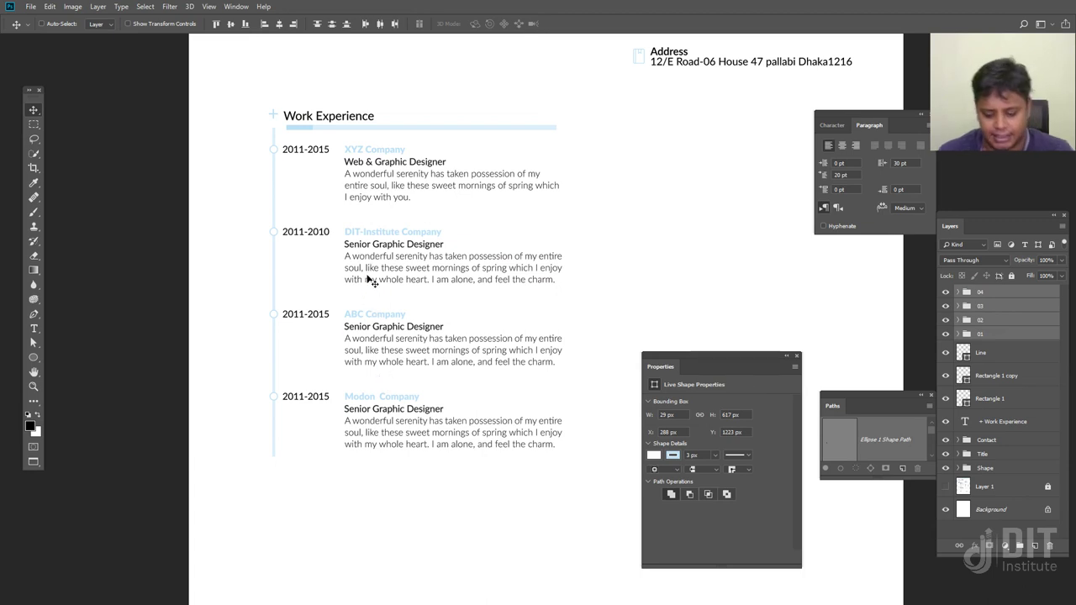
pyautogui.press('Down')
pyautogui.press('Down')
pyautogui.press('Down')
pyautogui.press('Down')
pyautogui.press('Down')
pyautogui.press('Down')
pyautogui.press('Down')
pyautogui.press('Down')
pyautogui.press('Down')
pyautogui.press('Down')
pyautogui.press('Down')
pyautogui.press('Down')
pyautogui.press('Down')
pyautogui.press('Down')
pyautogui.press('Down')
pyautogui.press('Down')
pyautogui.press('Down')
pyautogui.press('Down')
pyautogui.press('Down')
pyautogui.press('Down')
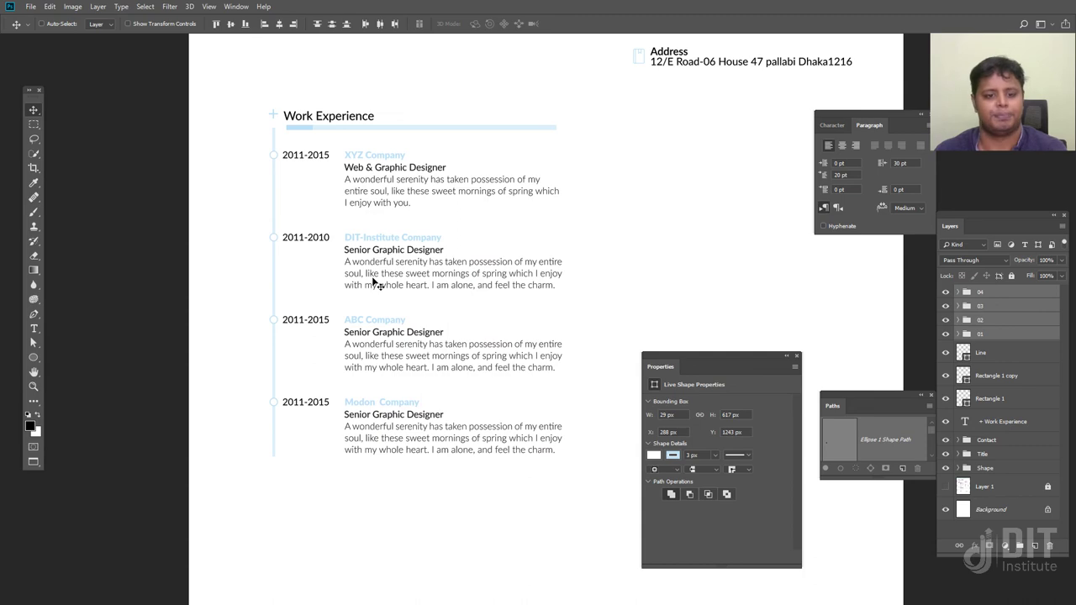
pyautogui.moveTo(629, 250); pyautogui.dragTo(540, 239)
pyautogui.hotkey('ctrl', '-')
pyautogui.hotkey('ctrl', '-')
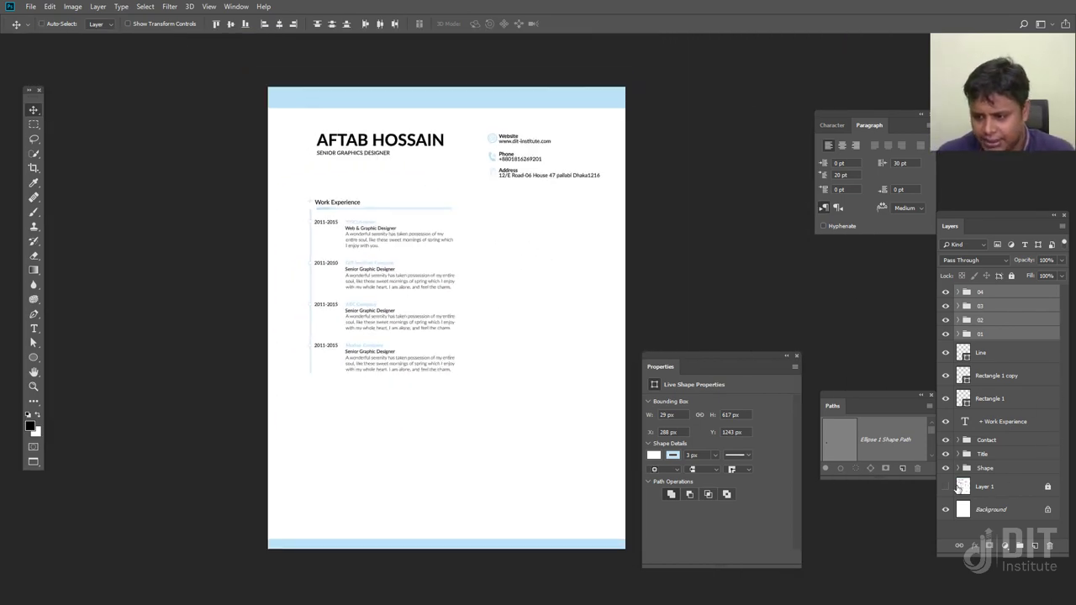
# Group Line, Rectangle 1 copy and Rectangle 1 as 'Work Shape', then drag a copy of the section lower
pyautogui.click(945, 487)
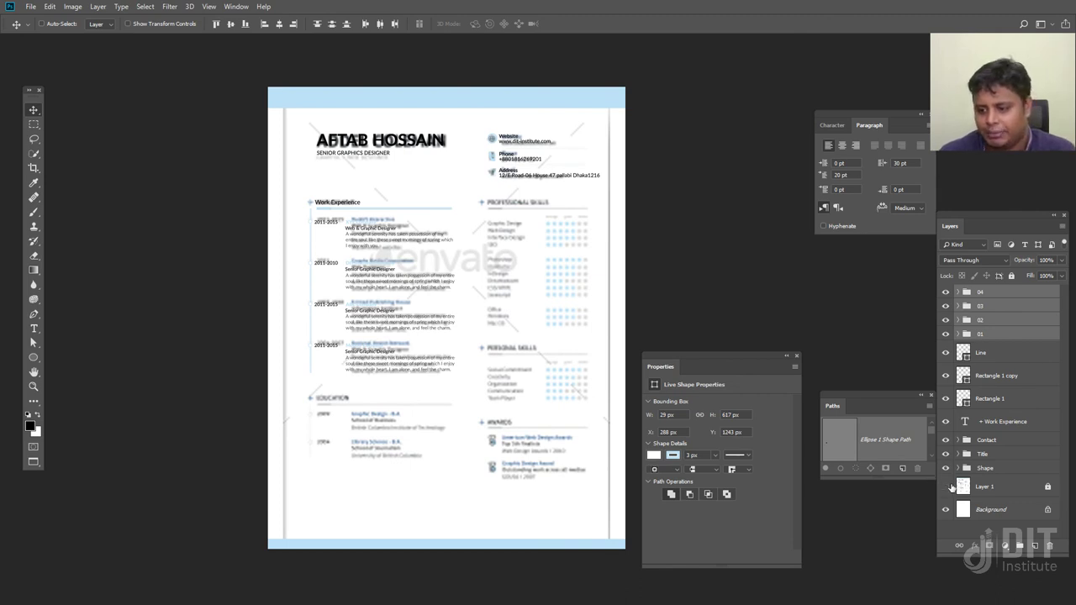
pyautogui.click(946, 487)
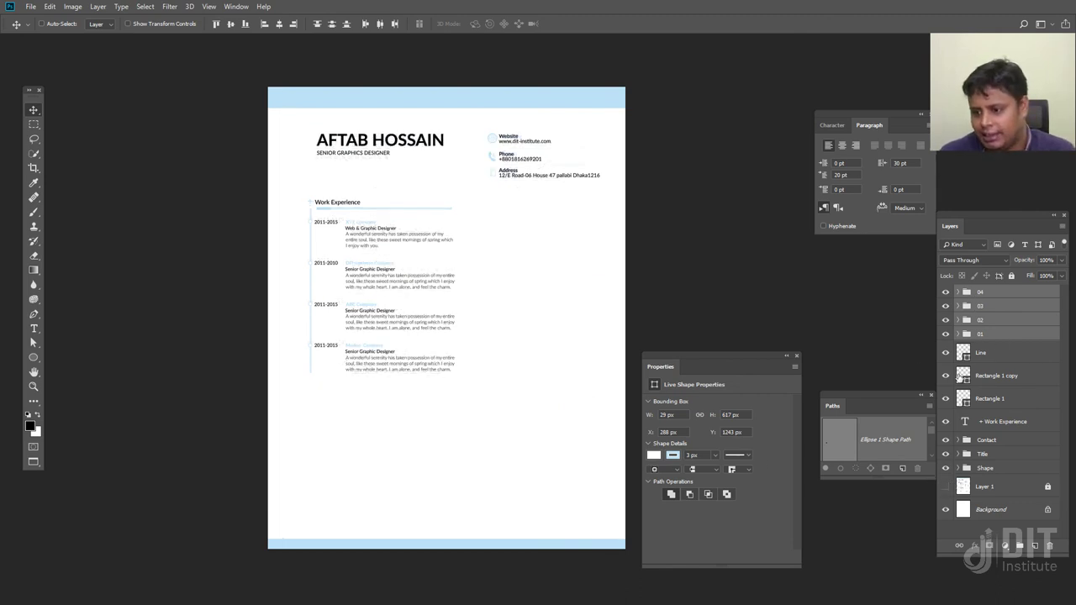
pyautogui.click(997, 353)
pyautogui.keyDown('shift'); pyautogui.click(992, 398); pyautogui.keyUp('shift')
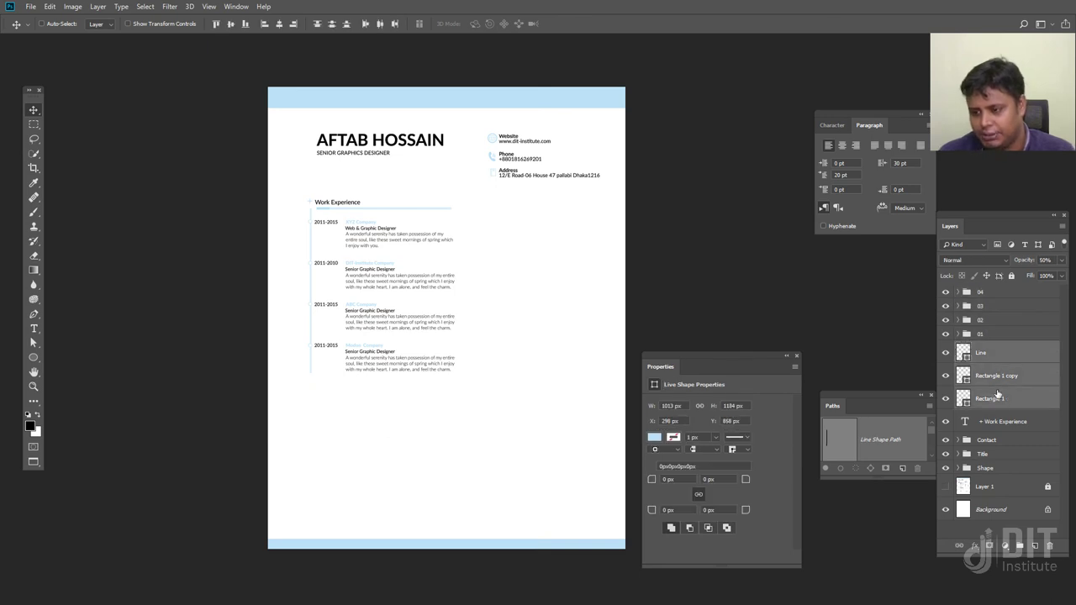
pyautogui.hotkey('ctrl', 'g')
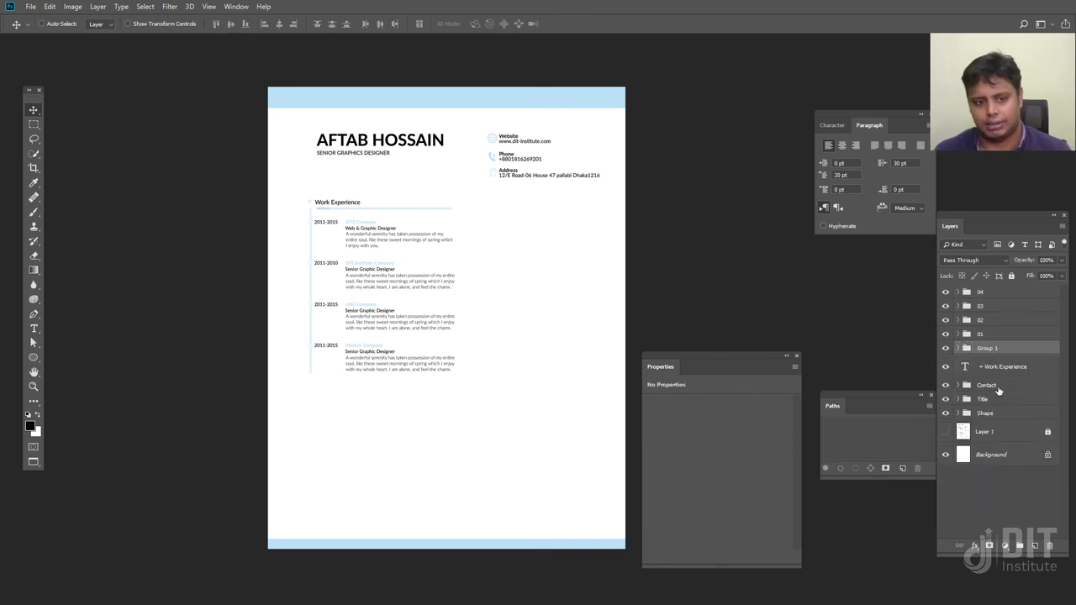
pyautogui.doubleClick(988, 349)
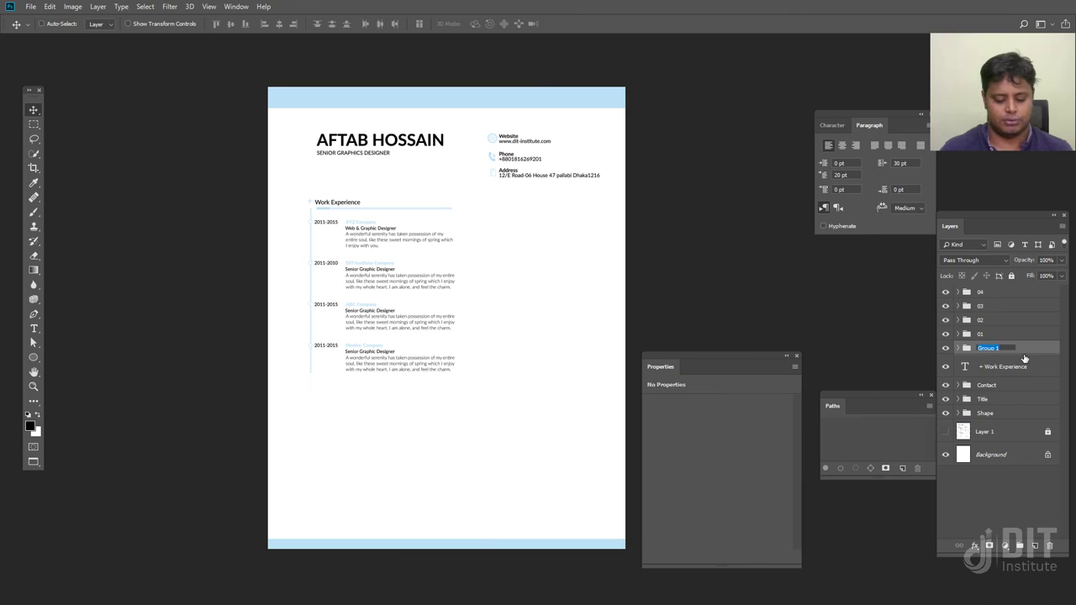
pyautogui.write('Work')
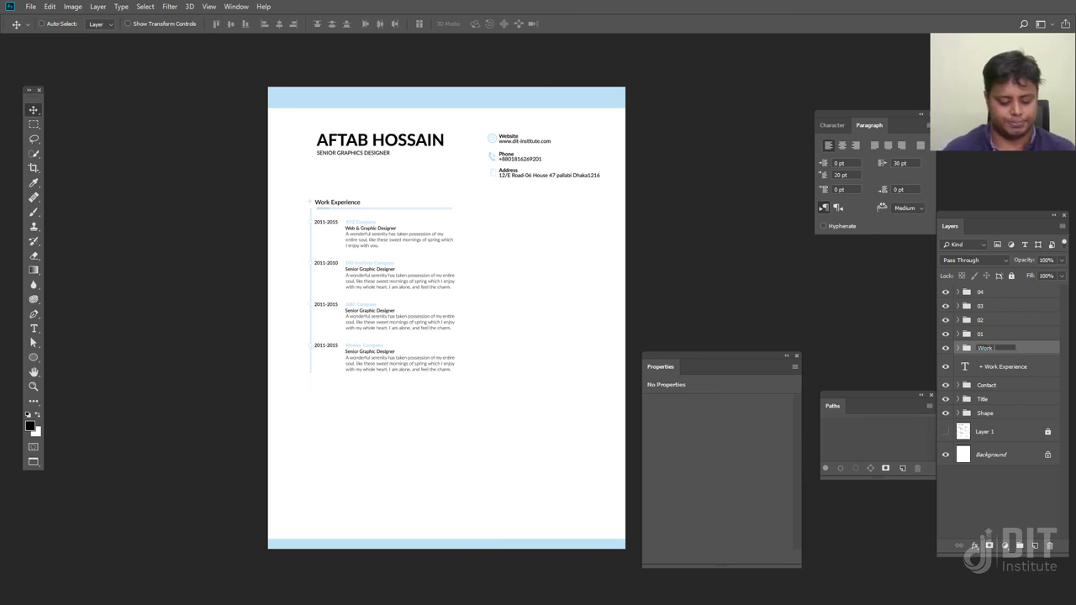
pyautogui.write(' Shape')
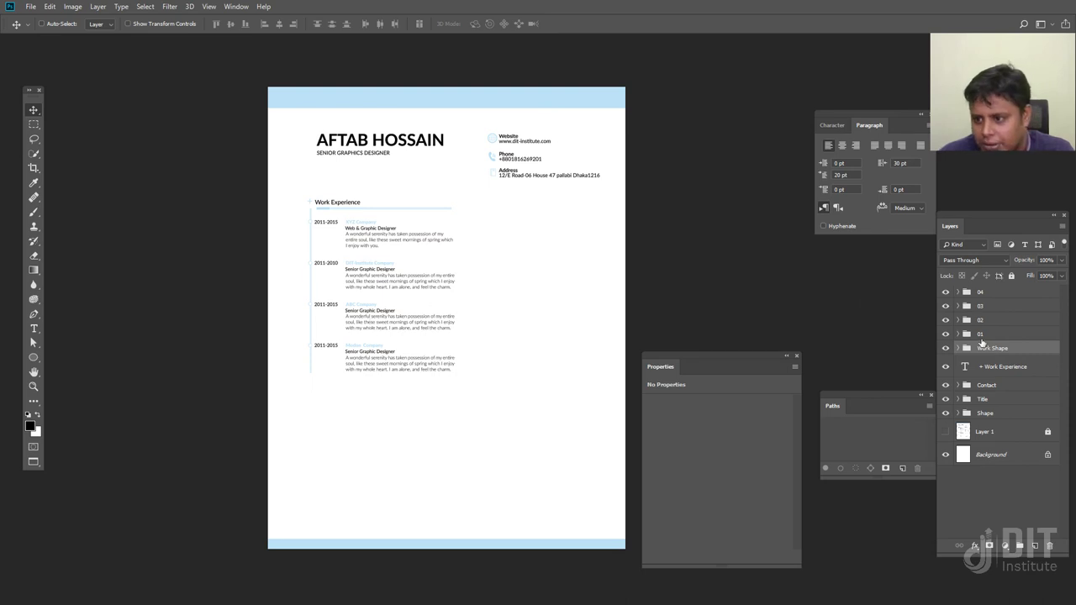
pyautogui.keyDown('shift'); pyautogui.click(990, 311); pyautogui.keyUp('shift')
pyautogui.keyDown('shift'); pyautogui.click(986, 293); pyautogui.keyUp('shift')
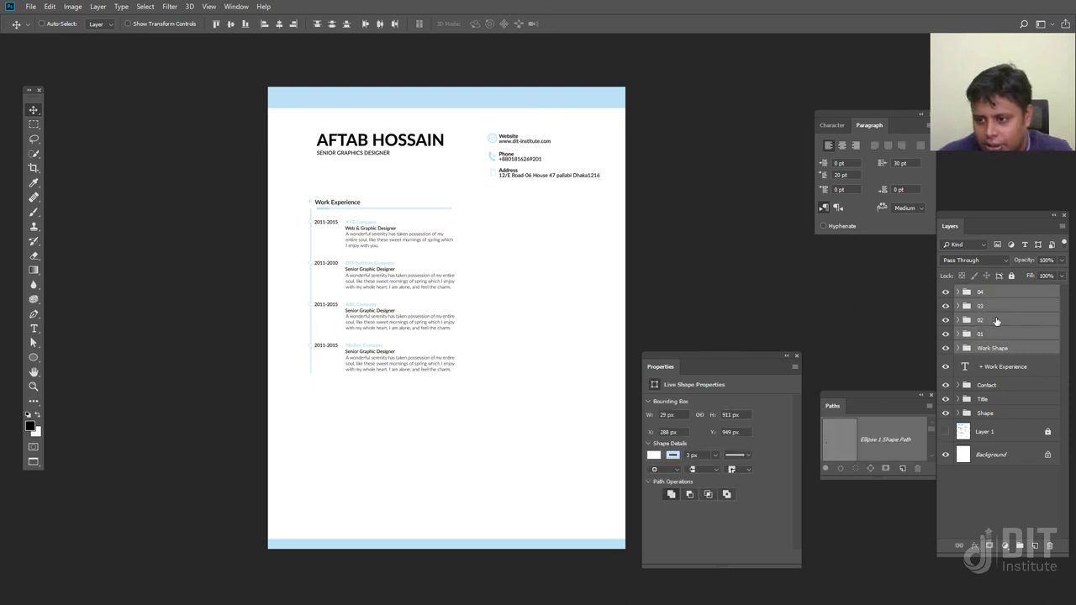
pyautogui.moveTo(417, 360); pyautogui.dragTo(406, 547)
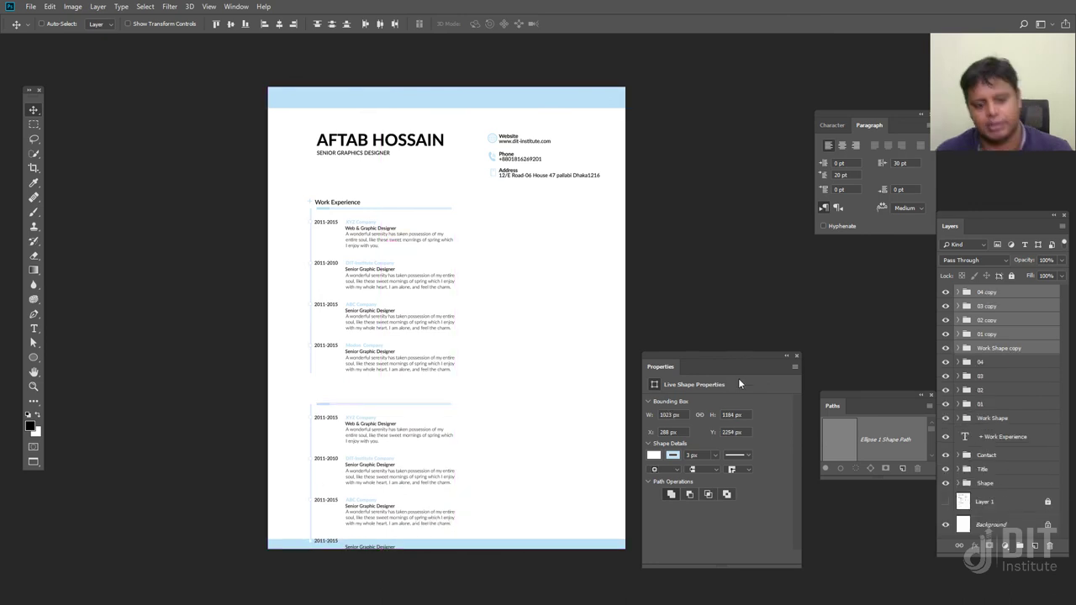
# Delete the '04 copy' and '03 copy' entries from the duplicated section
pyautogui.click(996, 294)
pyautogui.press('Delete')
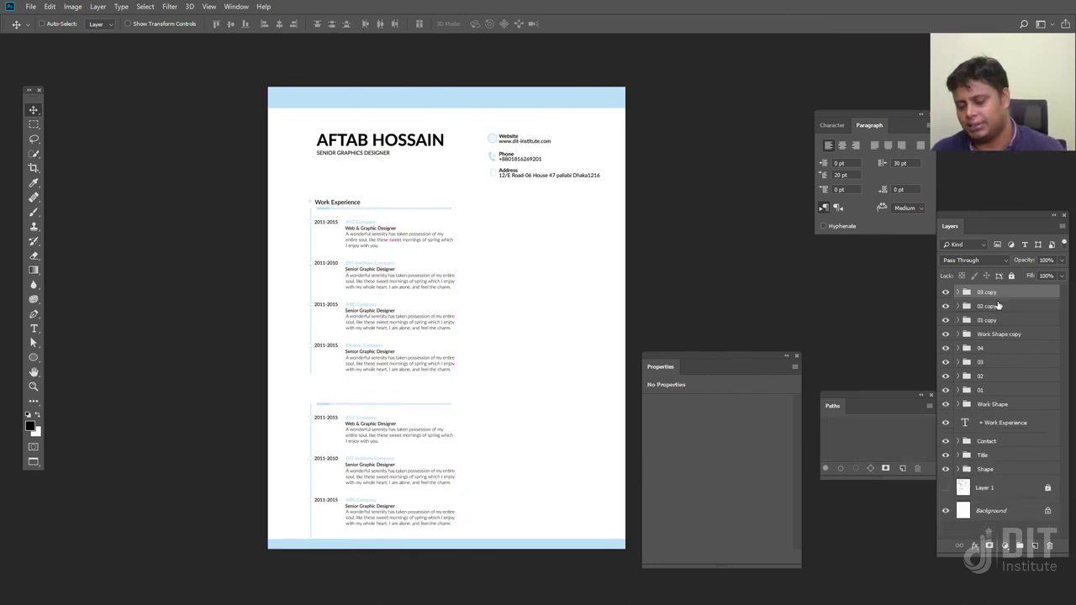
pyautogui.press('Delete')
pyautogui.hotkey('ctrl', '+')
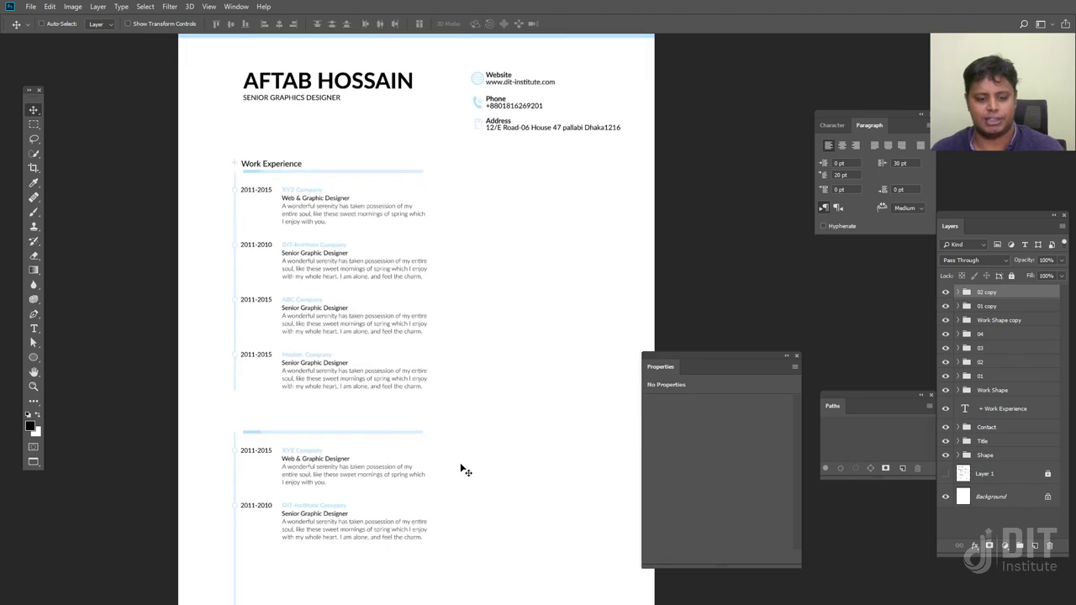
pyautogui.scroll(-5, 461, 468)
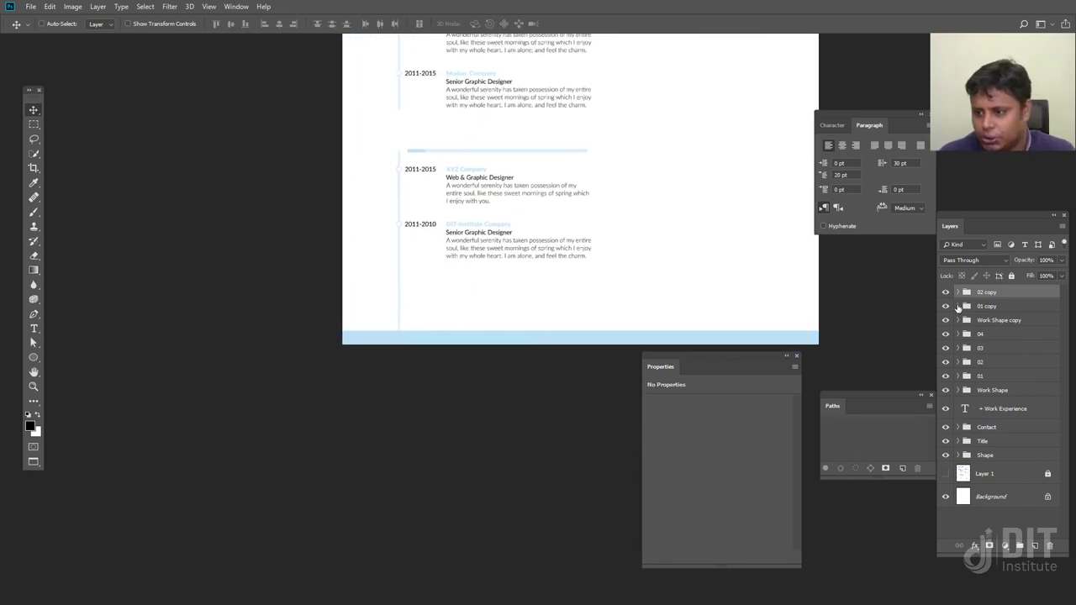
# Shorten the copied timeline Line in Work Shape copy to fit two entries
pyautogui.click(970, 323)
pyautogui.click(957, 320)
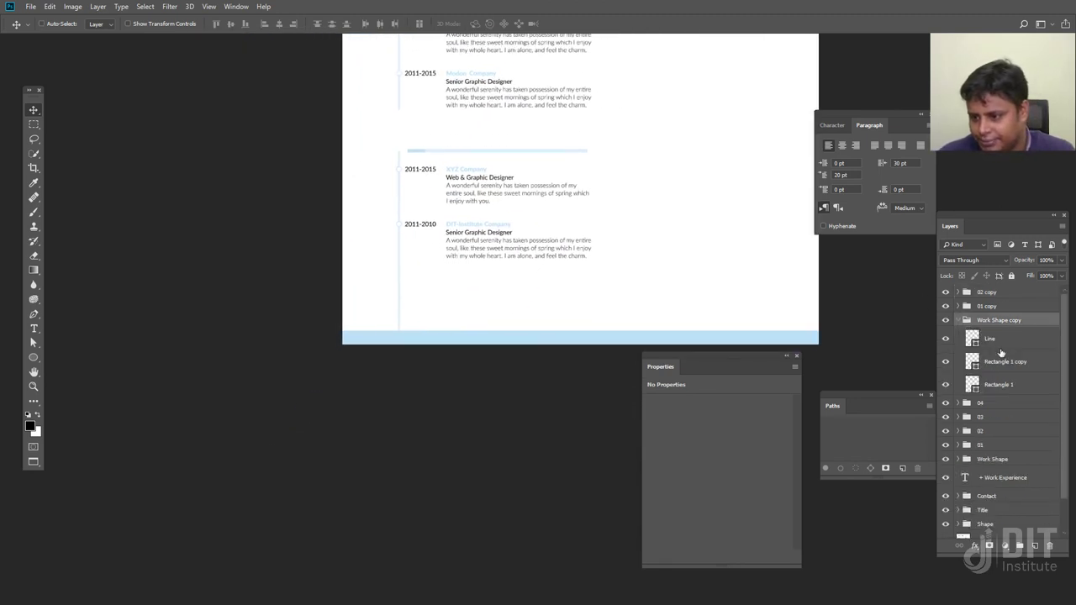
pyautogui.click(989, 340)
pyautogui.hotkey('ctrl', 't')
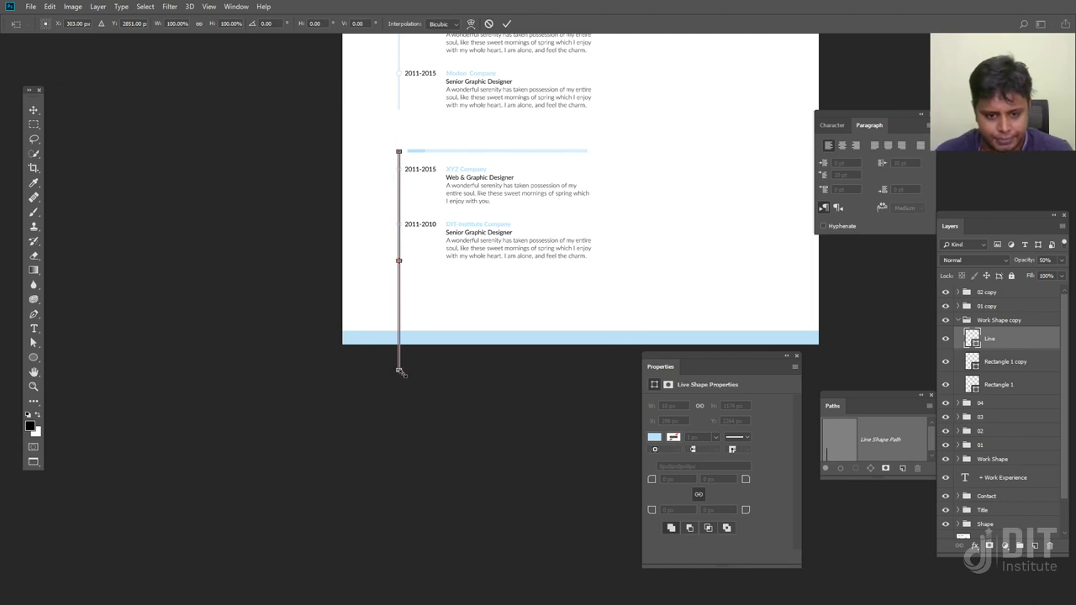
pyautogui.moveTo(398, 370); pyautogui.dragTo(409, 277)
pyautogui.press('Return')
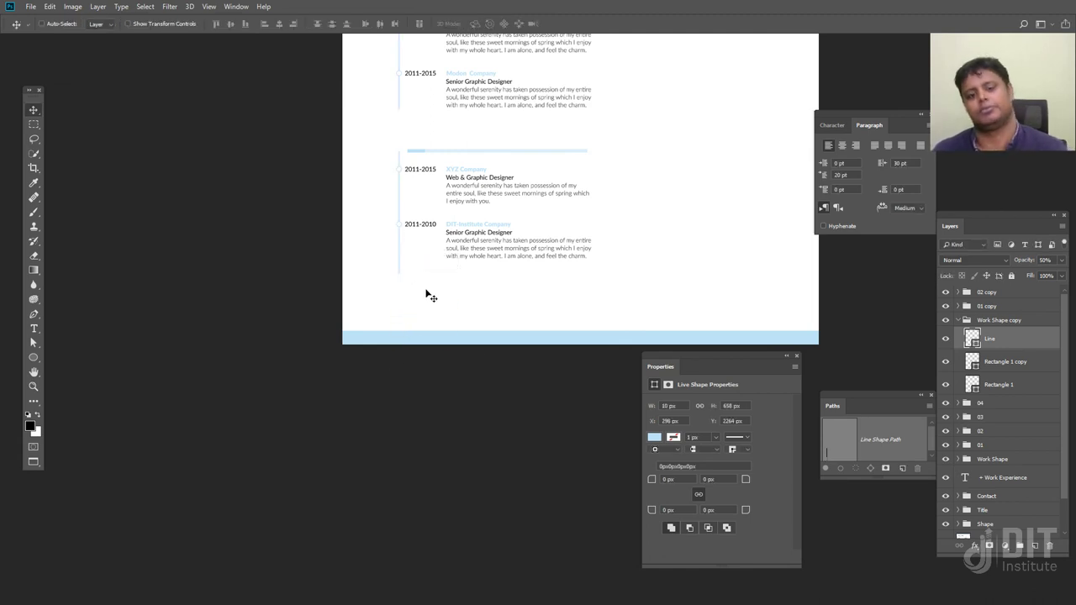
# Place a copy of the '+ Work Experience' heading above the second section
pyautogui.scroll(2, 491, 310)
pyautogui.scroll(3, 384, 274)
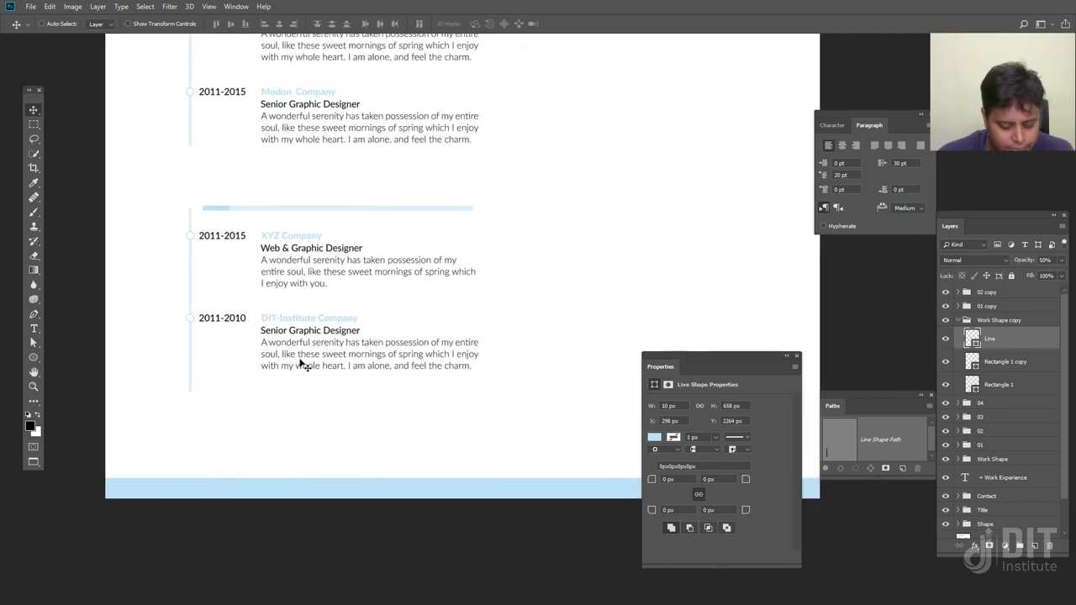
pyautogui.scroll(5, 328, 346)
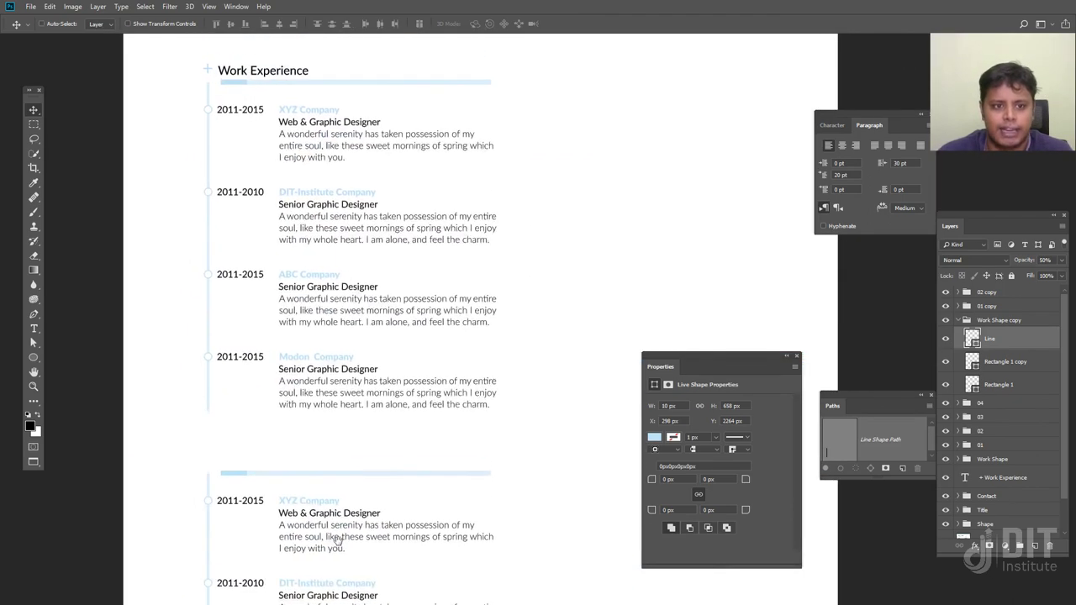
pyautogui.moveTo(368, 350); pyautogui.dragTo(365, 341)
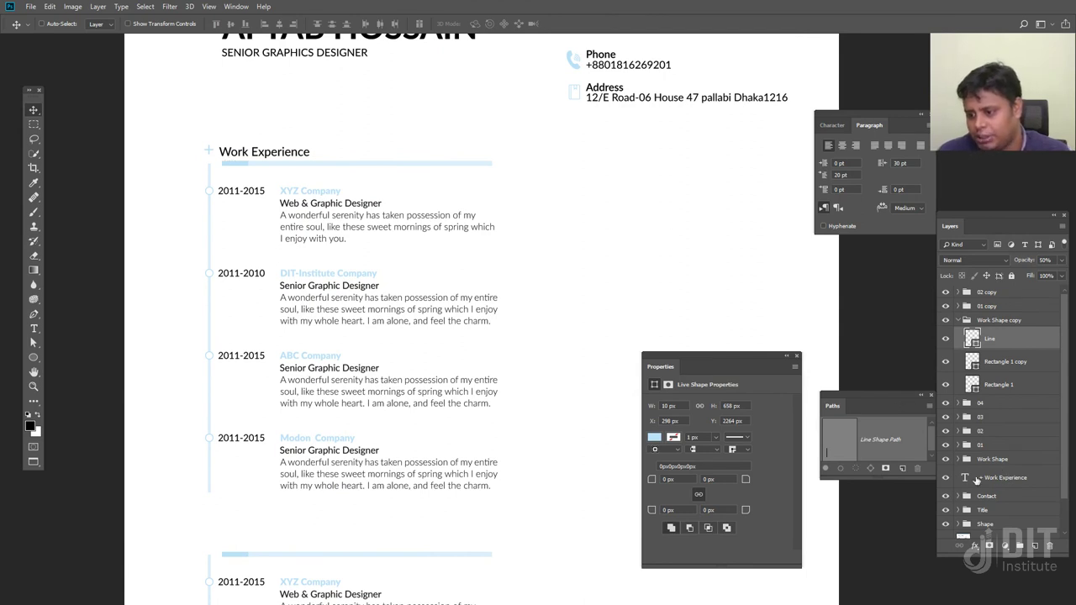
pyautogui.click(1000, 478)
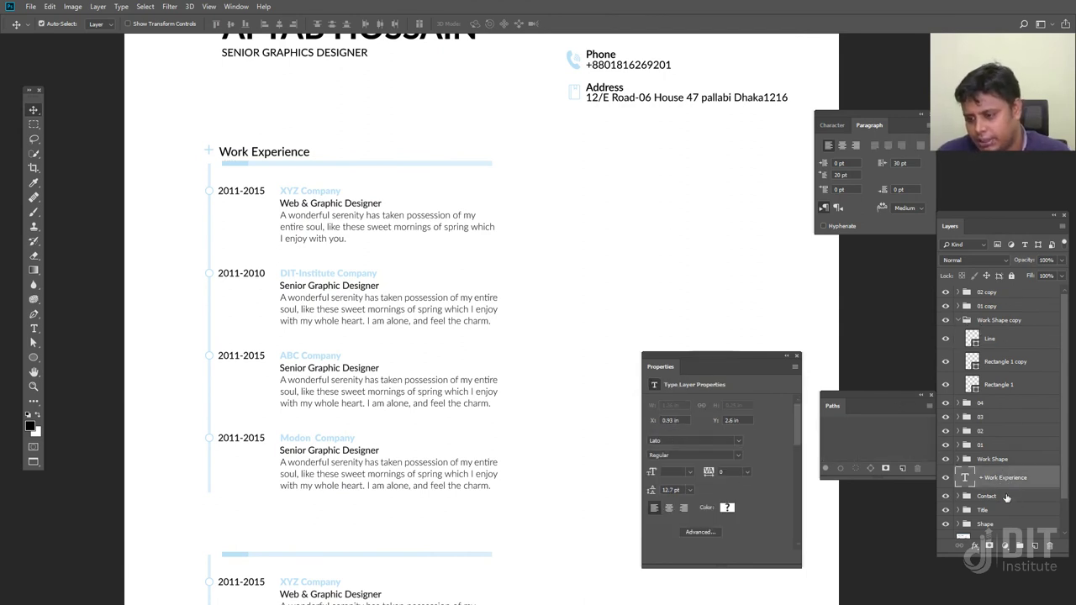
pyautogui.moveTo(290, 160); pyautogui.dragTo(308, 540)
pyautogui.scroll(-2, 375, 504)
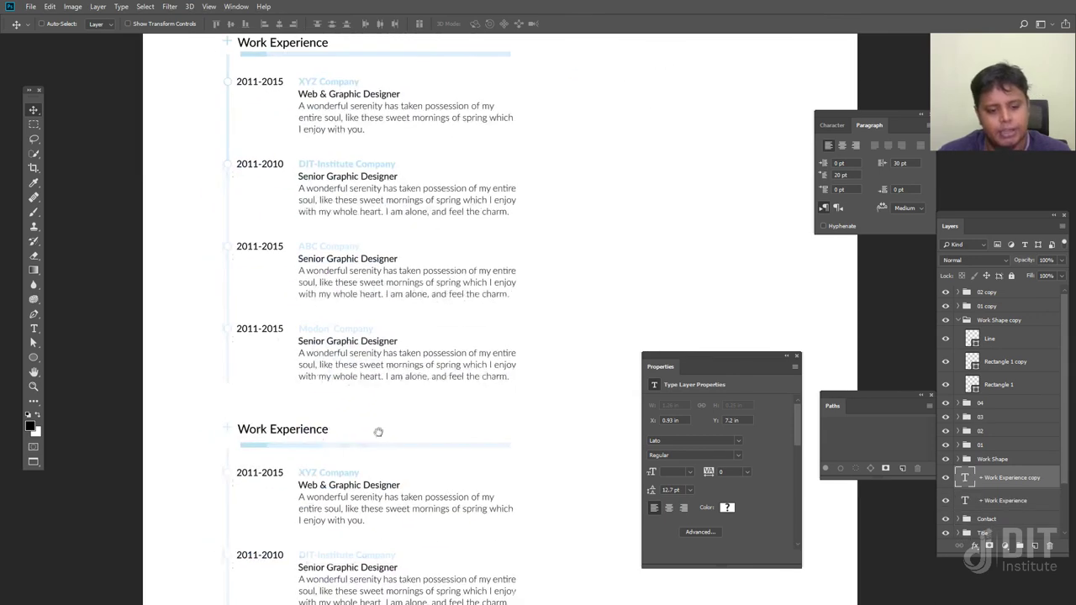
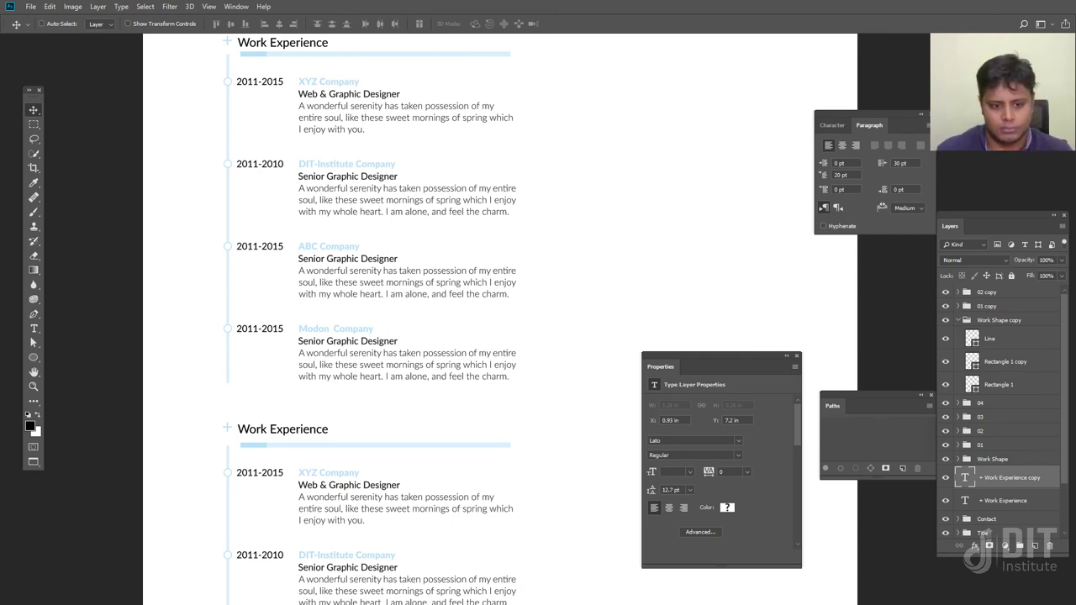
# Replace 'Work' with 'Education' in the second heading, with a capital E
pyautogui.press('t')
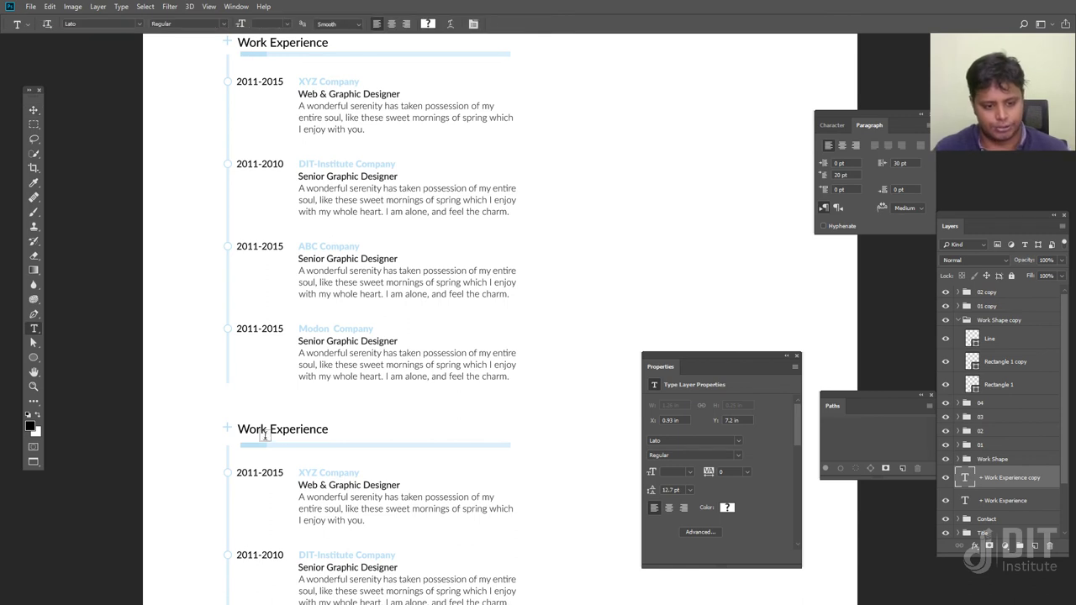
pyautogui.doubleClick(264, 430)
pyautogui.write('education')
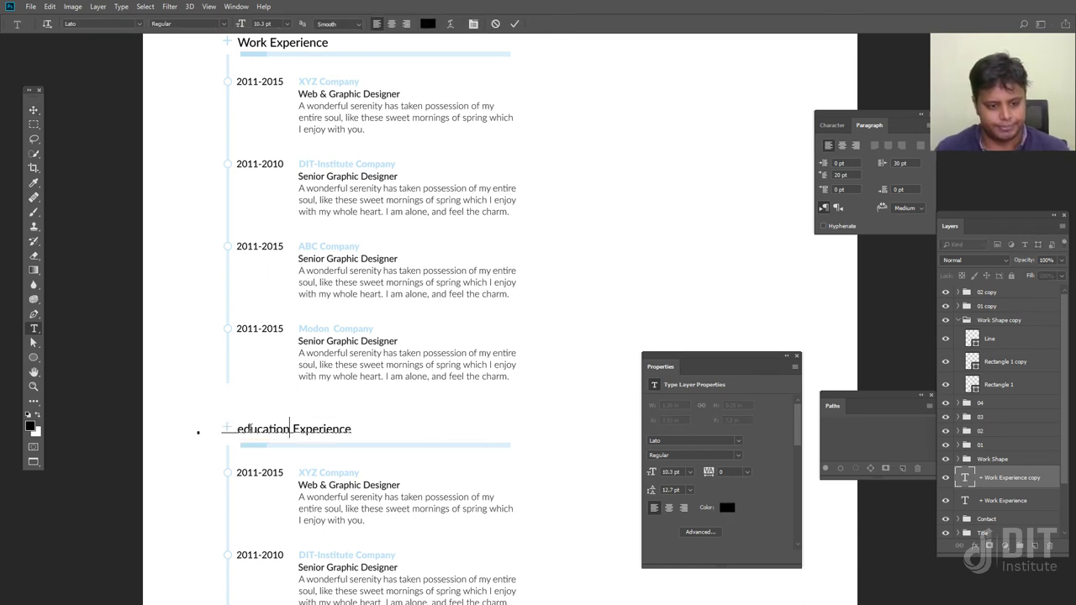
pyautogui.press('BackSpace')
pyautogui.write('E')
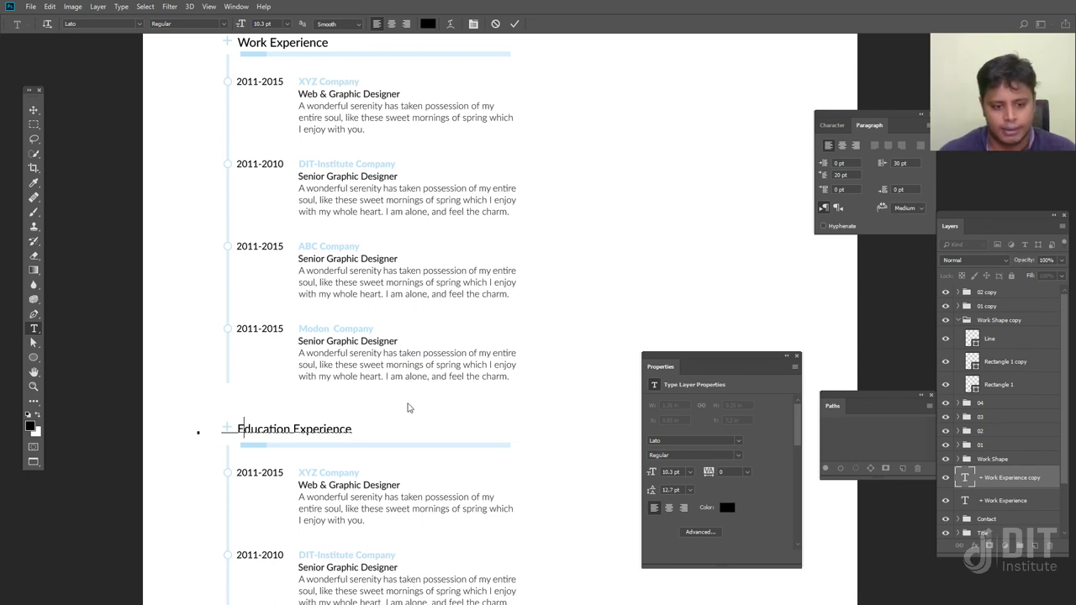
pyautogui.hotkey('ctrl', 'Return')
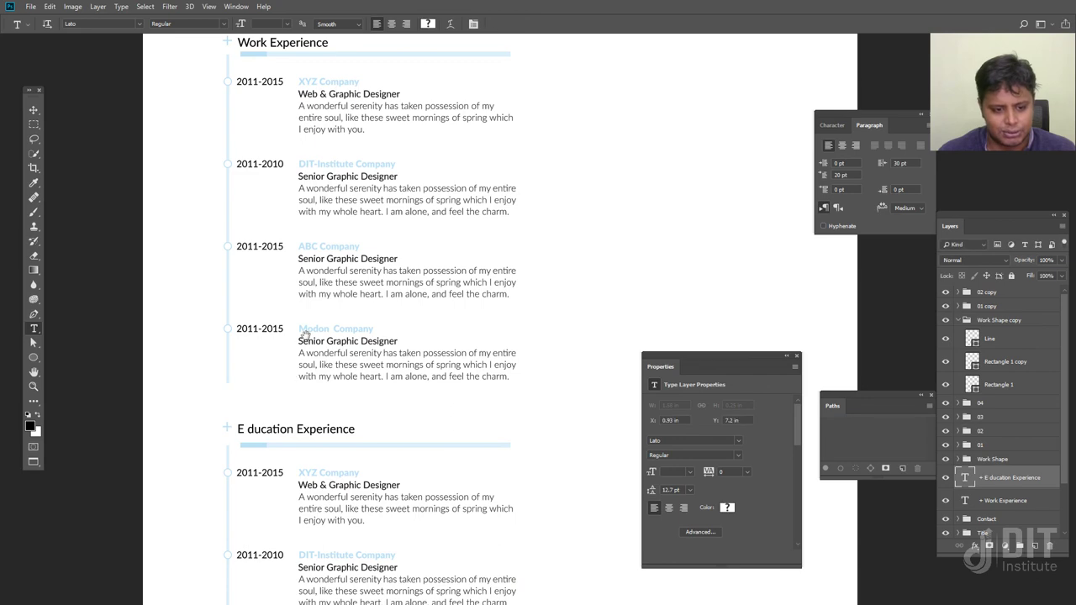
# Remove the stray space after the E and commit the Education Experience heading
pyautogui.click(251, 432)
pyautogui.press('BackSpace')
pyautogui.click(34, 110)
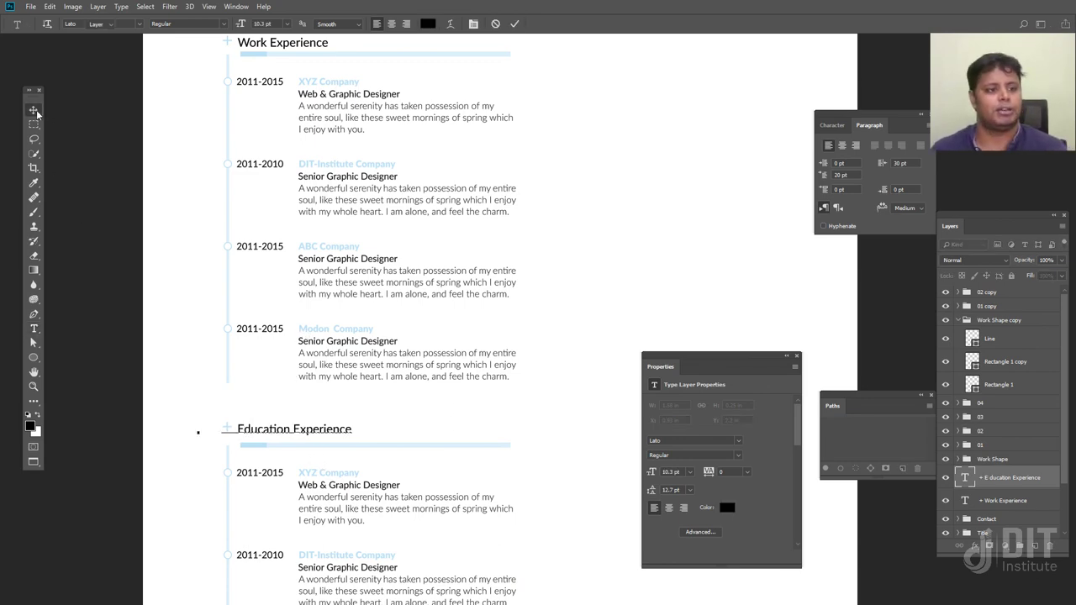
pyautogui.hotkey('ctrl', '-')
pyautogui.scroll(-3, 396, 446)
pyautogui.hotkey('ctrl', '+')
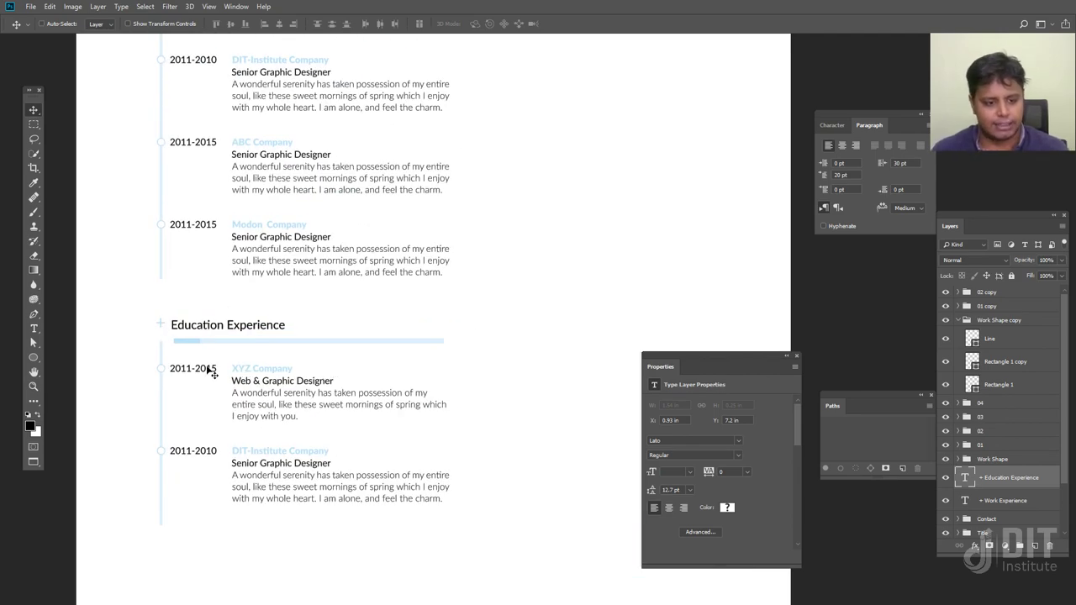
# Switch to full-screen mode and scroll through the swiss-preview.jpg reference resume
pyautogui.press('f')
pyautogui.press('f')
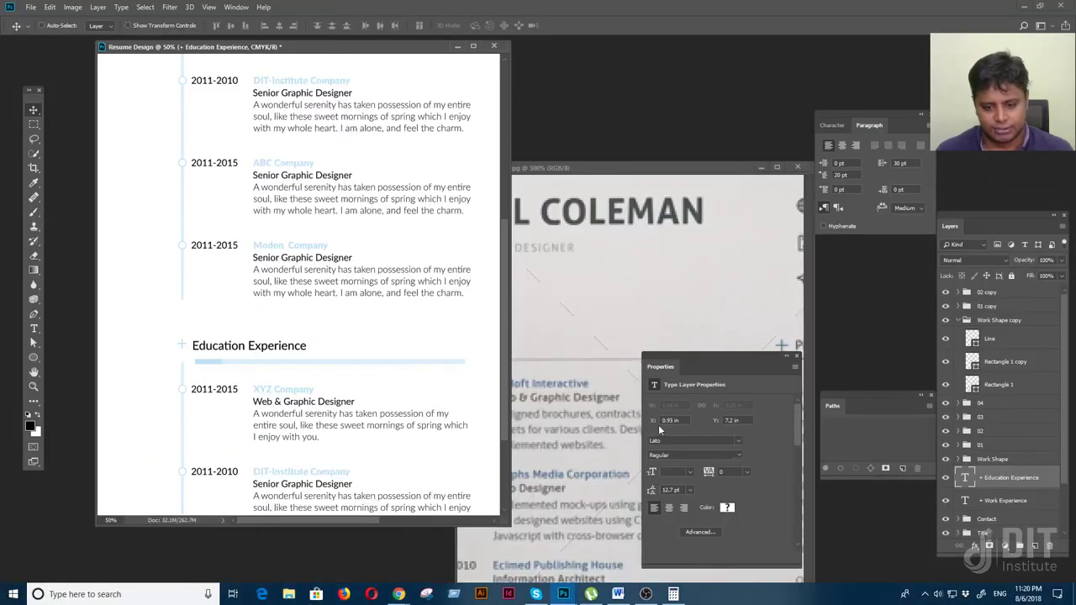
pyautogui.scroll(-3, 580, 432)
pyautogui.press('f')
pyautogui.scroll(-5, 535, 361)
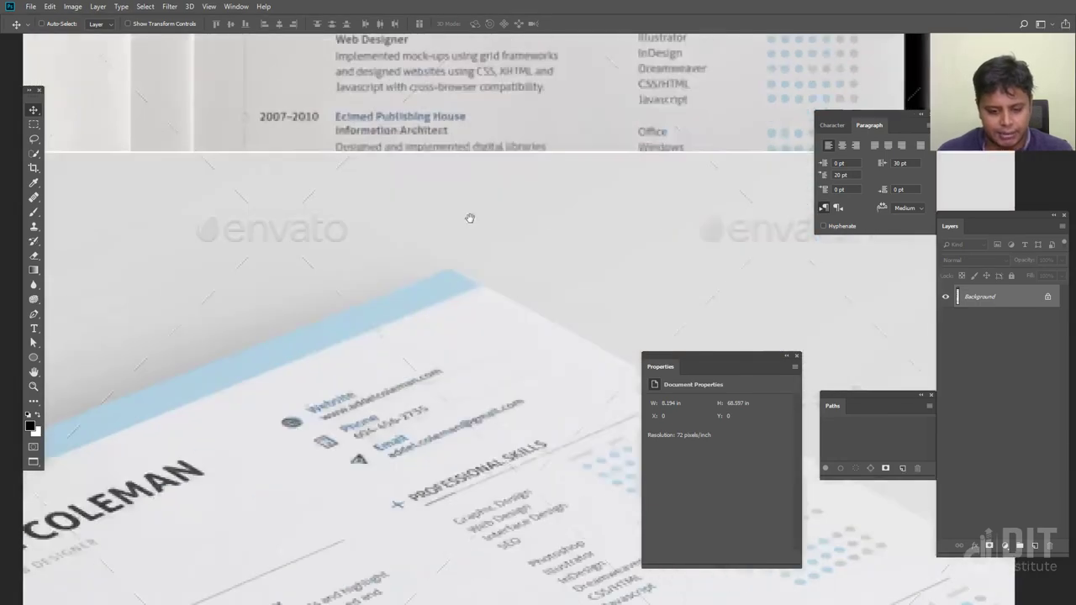
pyautogui.scroll(4, 427, 501)
pyautogui.scroll(-7, 398, 451)
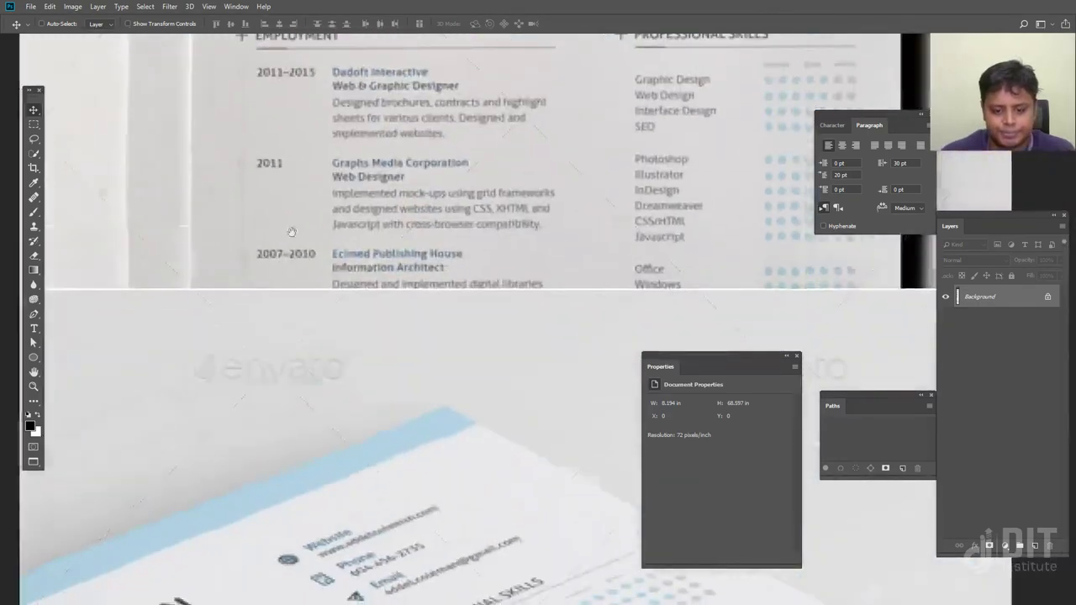
pyautogui.scroll(-10, 286, 403)
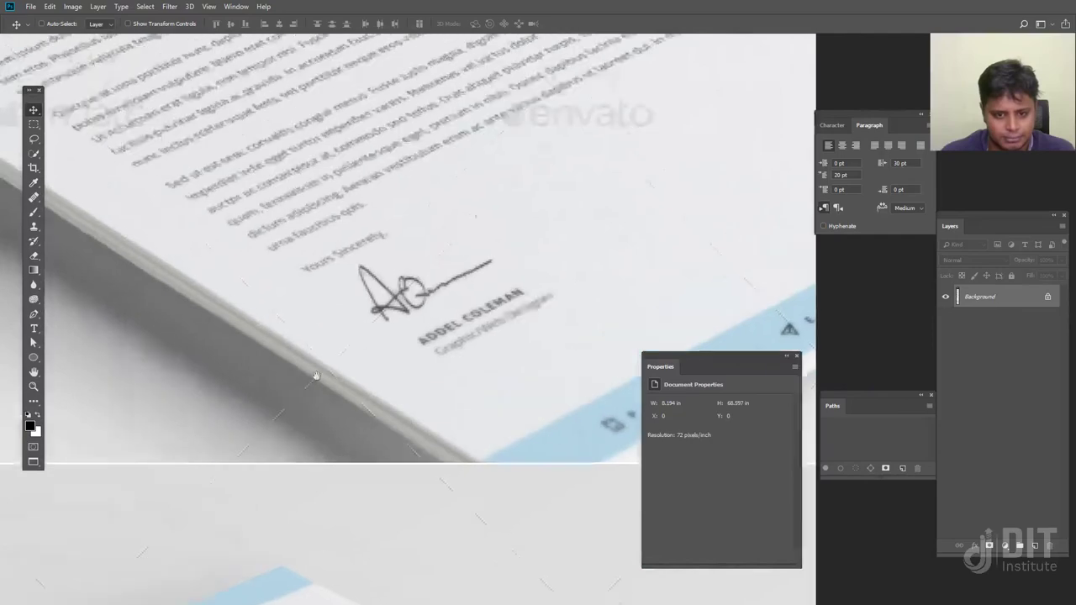
pyautogui.scroll(8, 306, 209)
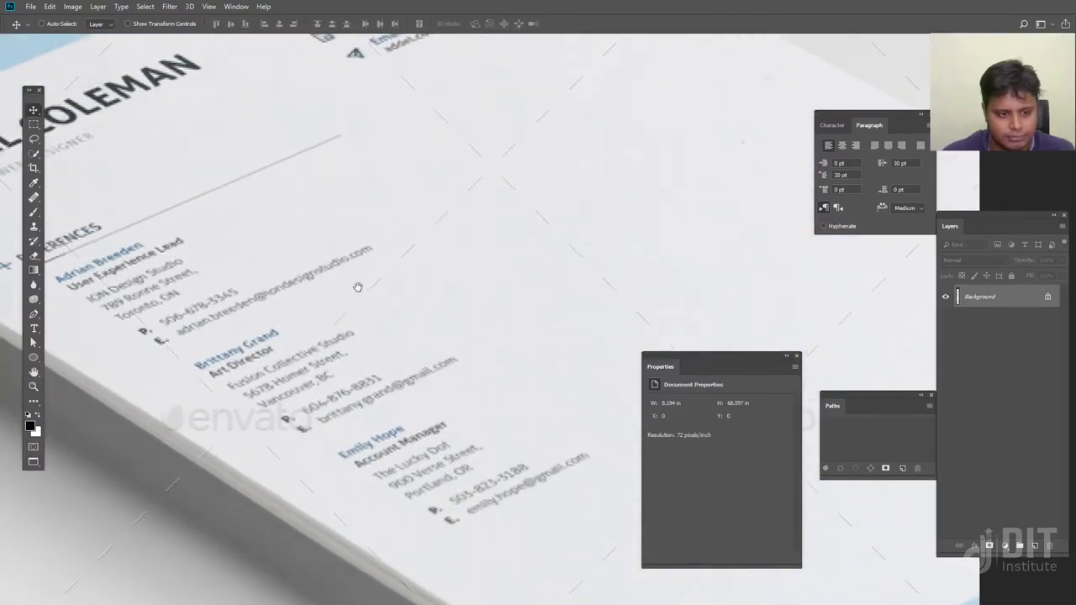
pyautogui.scroll(-6, 439, 435)
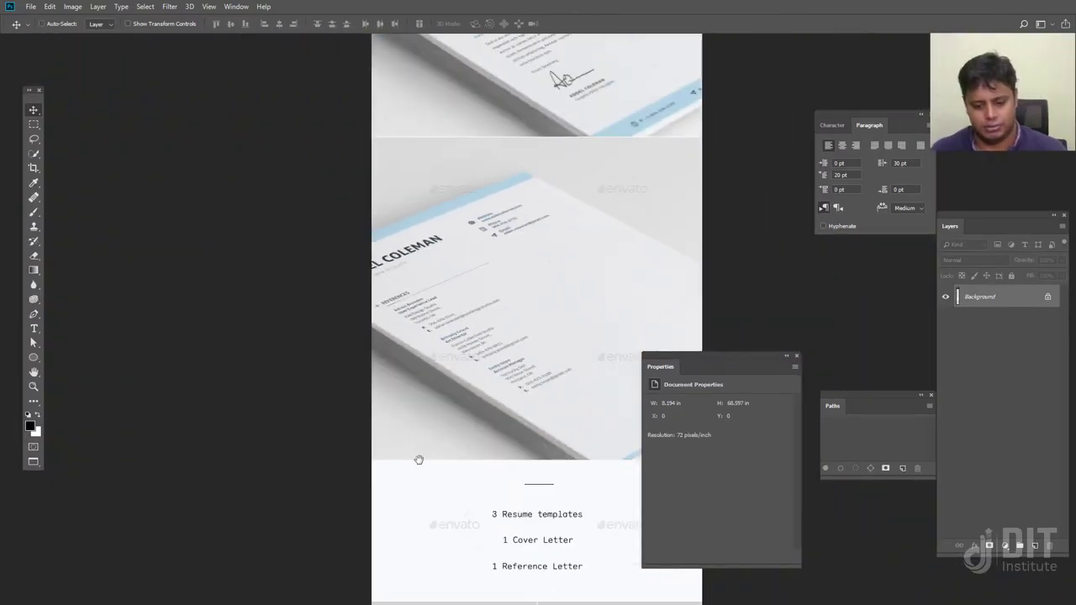
# Pan and zoom across the reference mockups, then minimize and restore Photoshop
pyautogui.moveTo(419, 458); pyautogui.dragTo(354, 232)
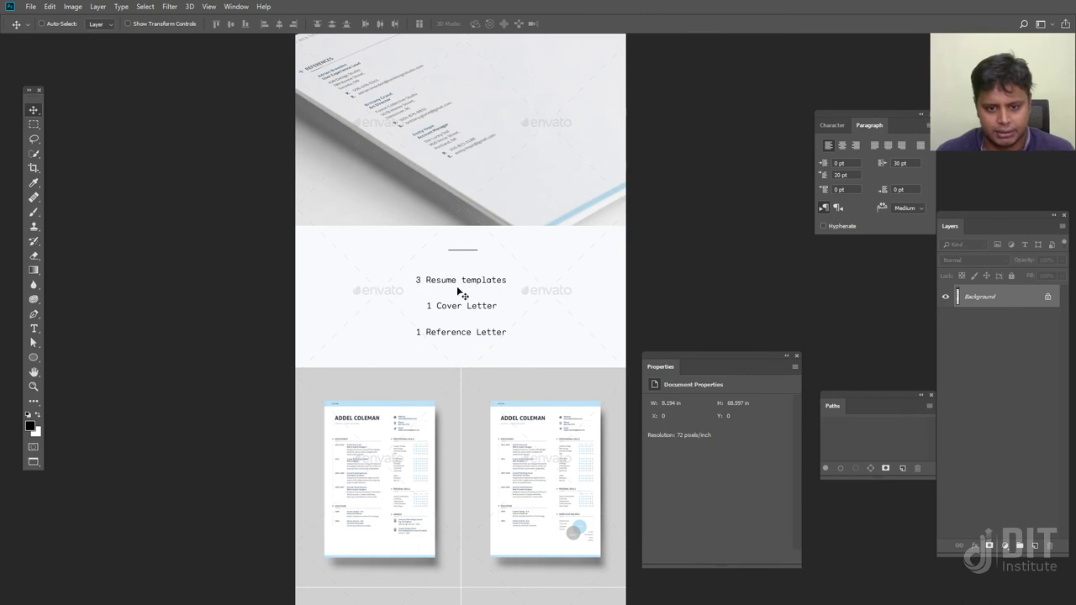
pyautogui.scroll(-8, 469, 296)
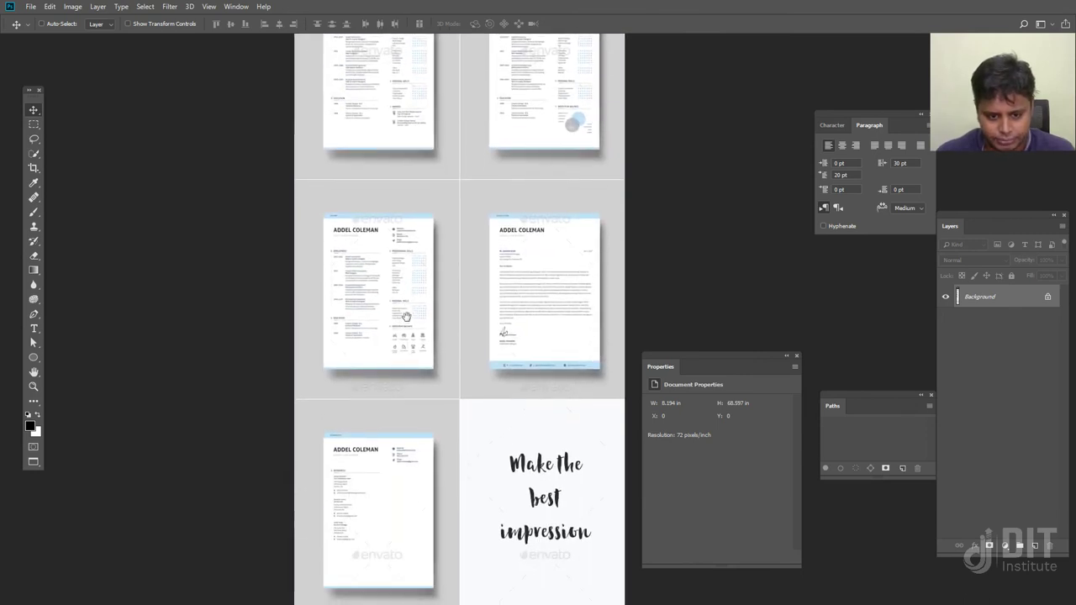
pyautogui.scroll(10, 407, 296)
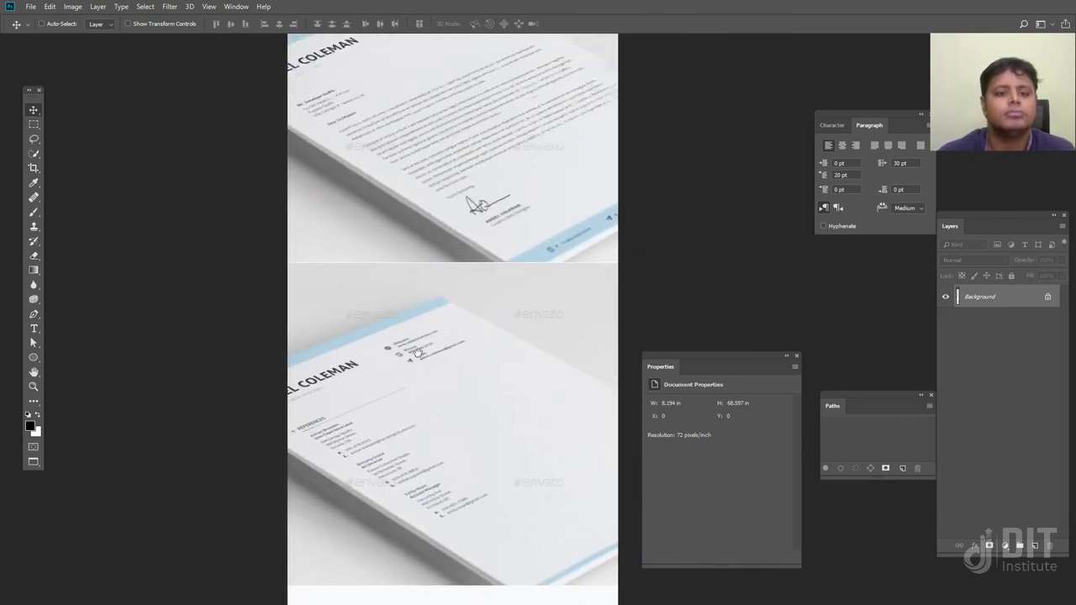
pyautogui.scroll(8, 401, 284)
pyautogui.scroll(-3, 370, 361)
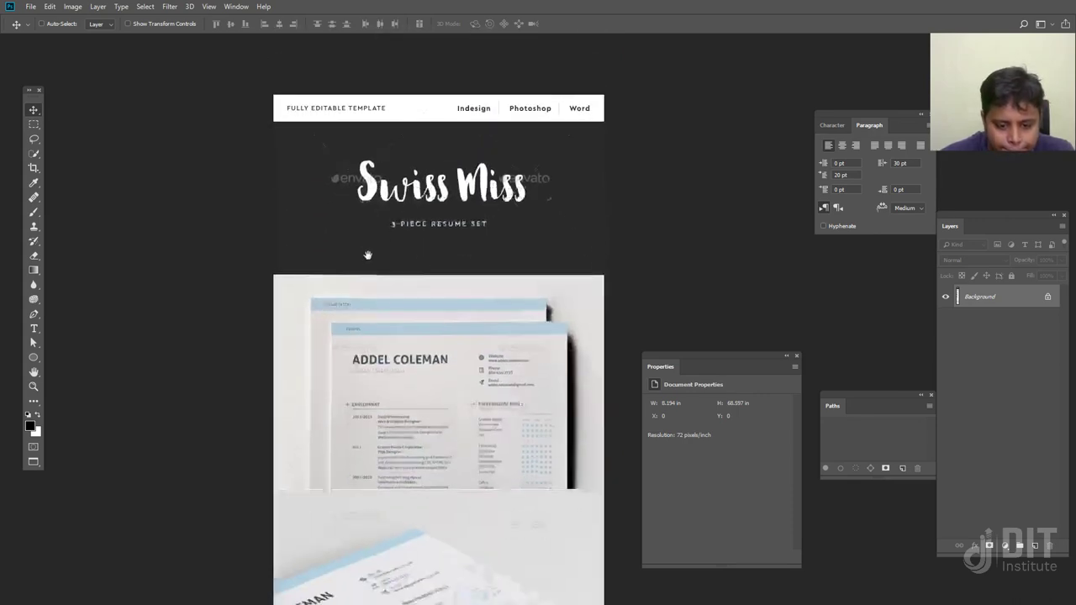
pyautogui.scroll(-10, 407, 381)
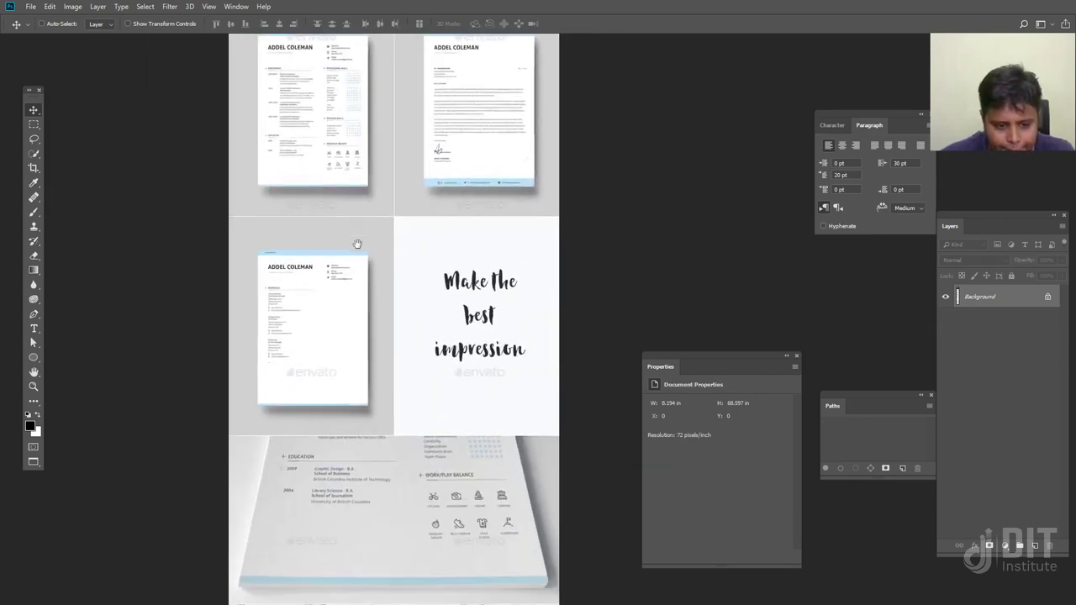
pyautogui.hotkey('ctrl', '+')
pyautogui.hotkey('ctrl', '+')
pyautogui.hotkey('ctrl', '+')
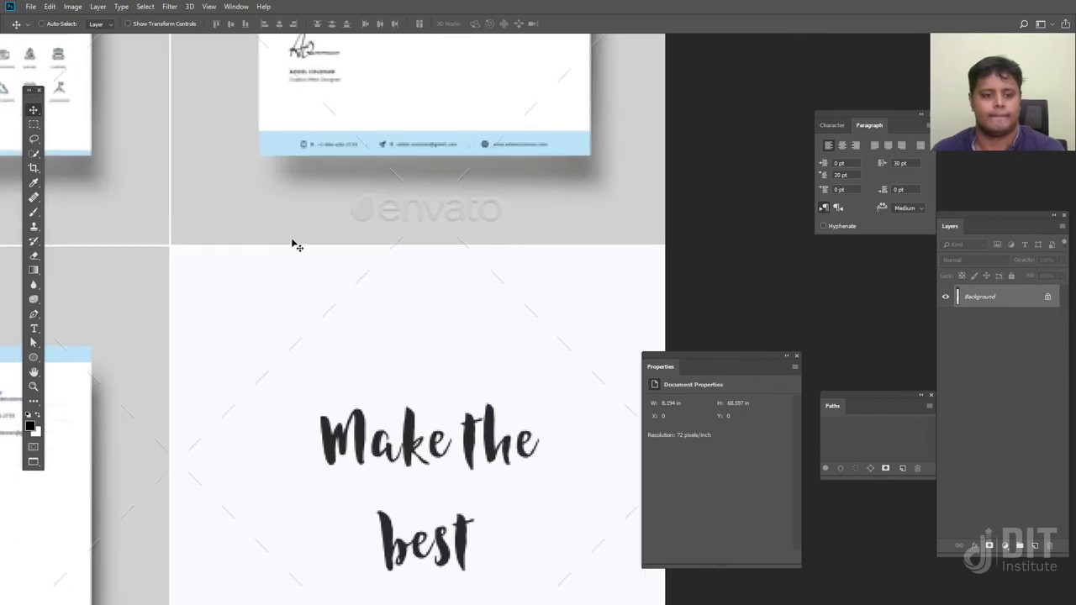
pyautogui.moveTo(297, 243); pyautogui.dragTo(654, 551)
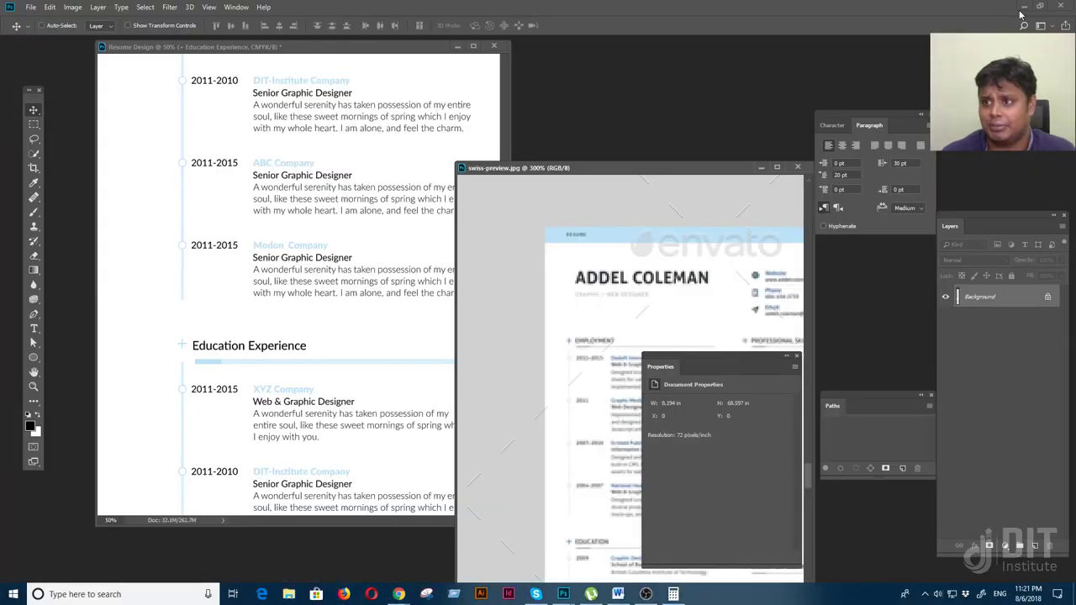
pyautogui.click(1022, 7)
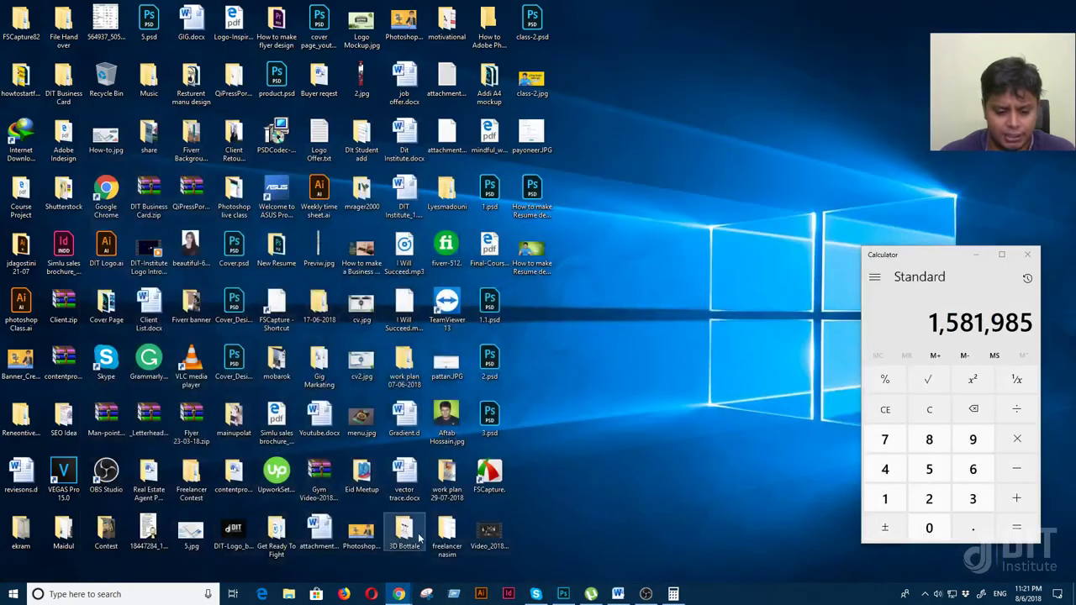
pyautogui.click(563, 594)
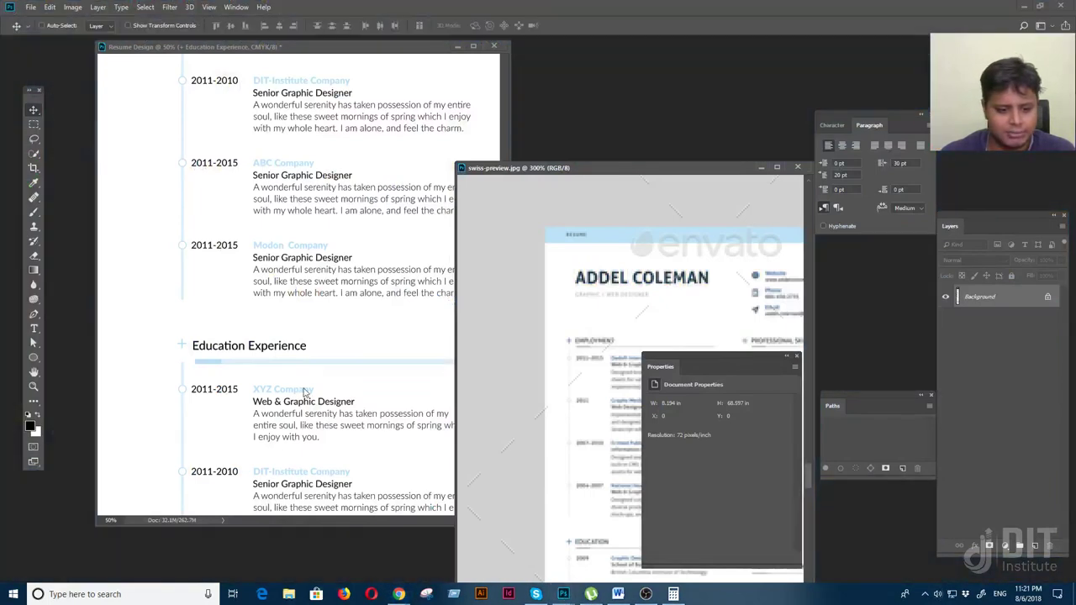
# Change the first education entry's date to 2001 and its company line to H.S.C
pyautogui.press('f')
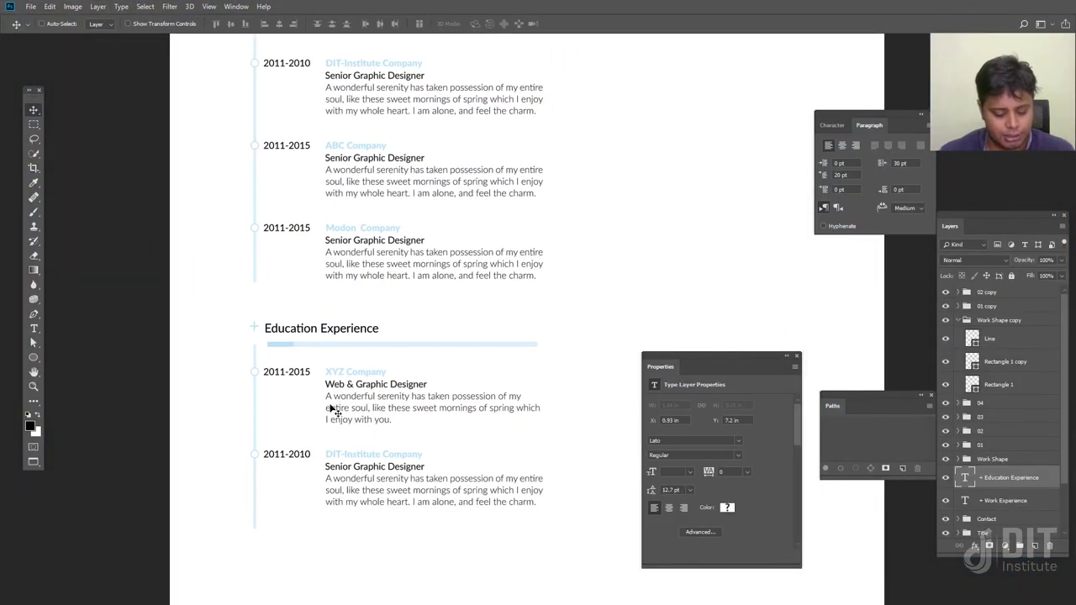
pyautogui.press('t')
pyautogui.click(282, 371)
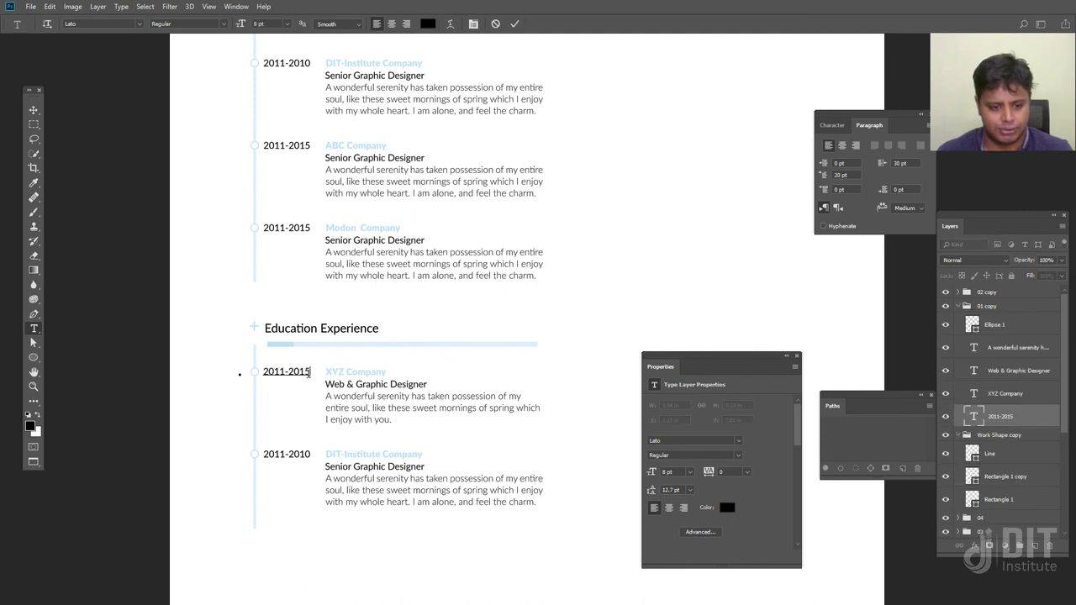
pyautogui.moveTo(309, 373); pyautogui.dragTo(228, 376)
pyautogui.write('2001')
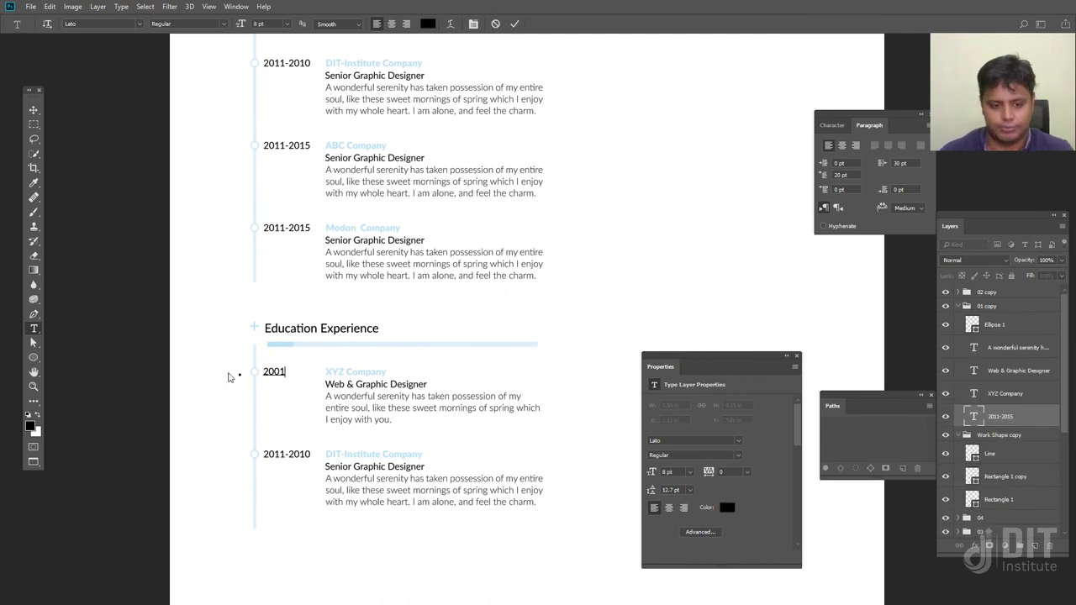
pyautogui.click(326, 371)
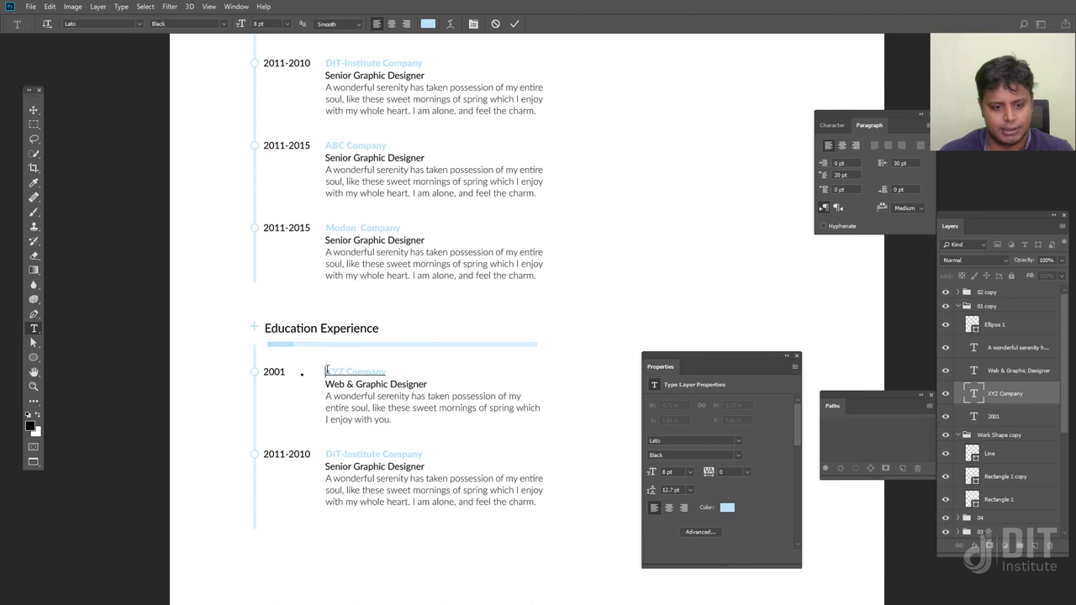
pyautogui.moveTo(325, 372); pyautogui.dragTo(403, 370)
pyautogui.write('H')
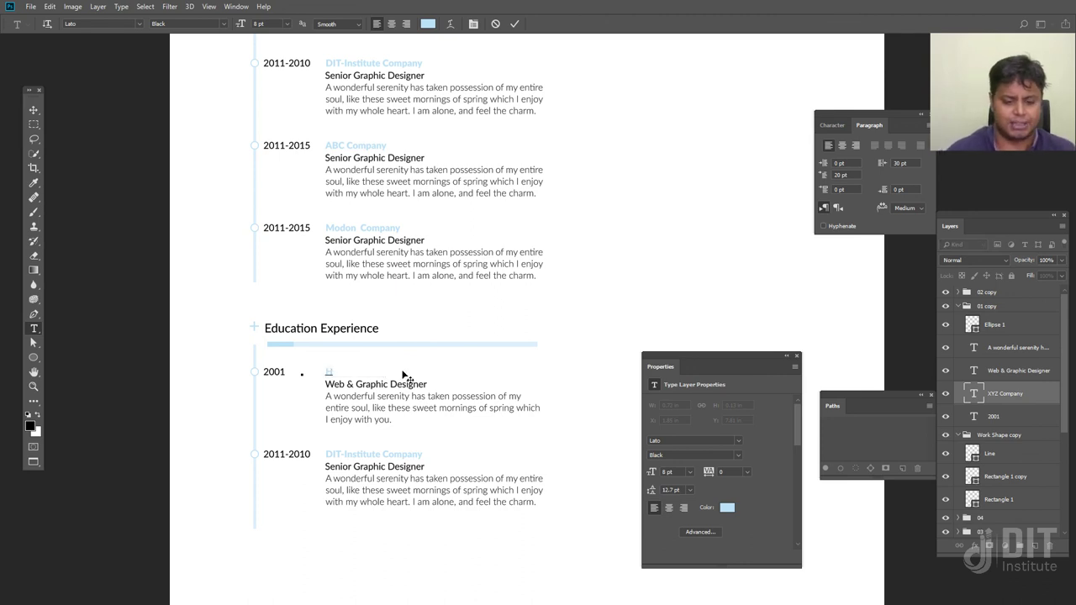
pyautogui.write('aS.C')
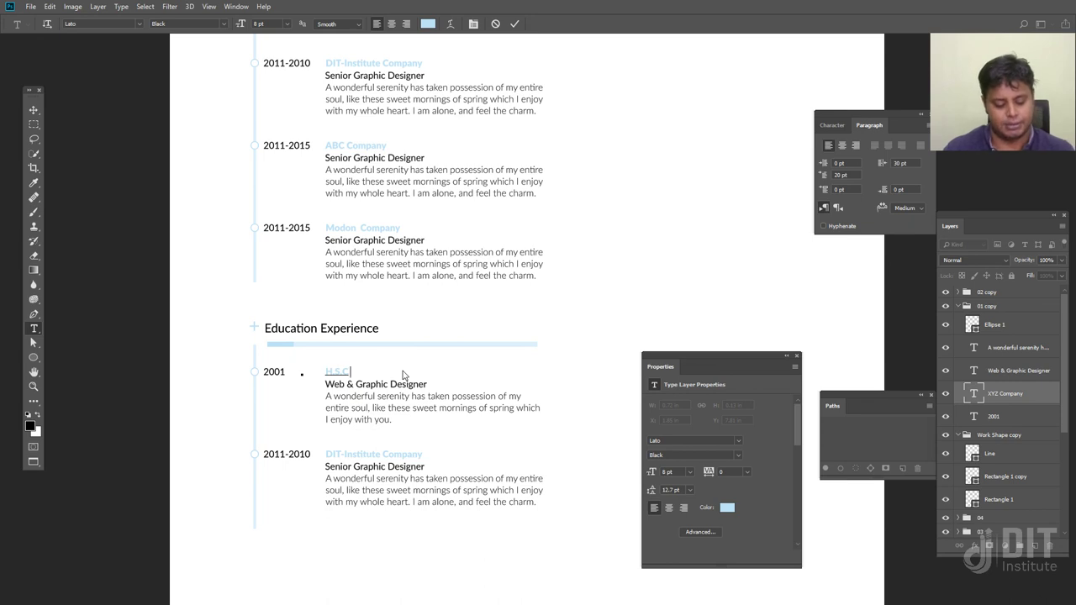
pyautogui.click(34, 110)
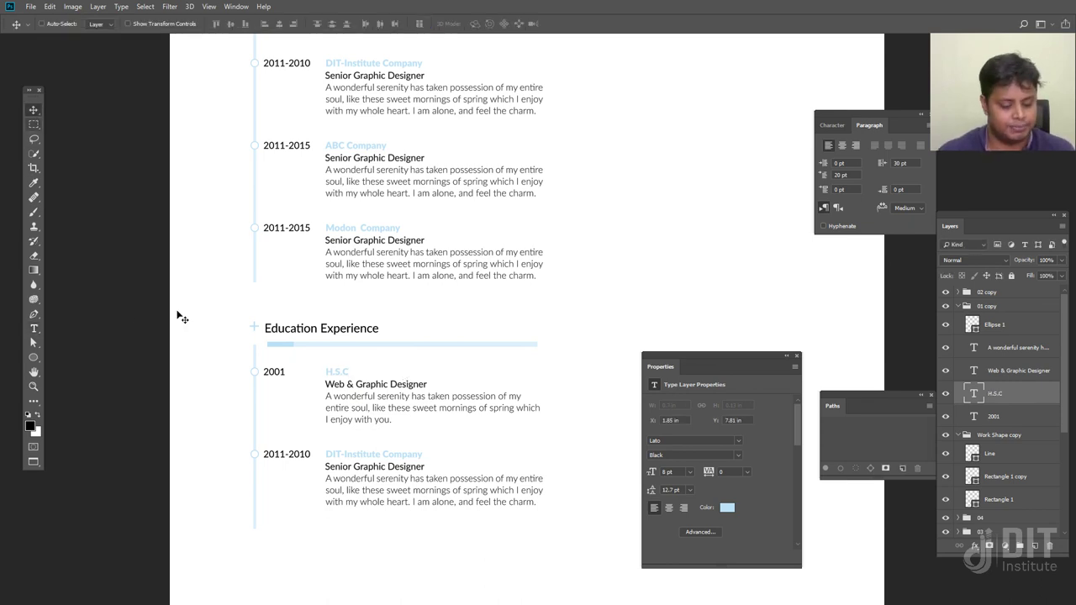
# Replace the second entry's DIT-Institute Company with S.S.C and its date with 1999
pyautogui.press('t')
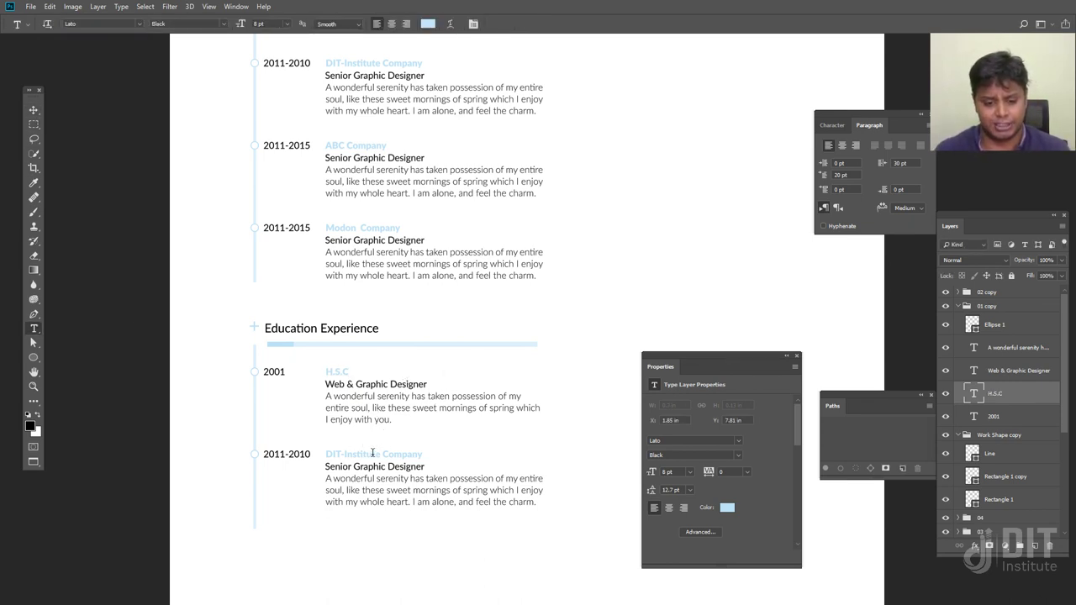
pyautogui.click(373, 454)
pyautogui.moveTo(326, 454); pyautogui.dragTo(503, 458)
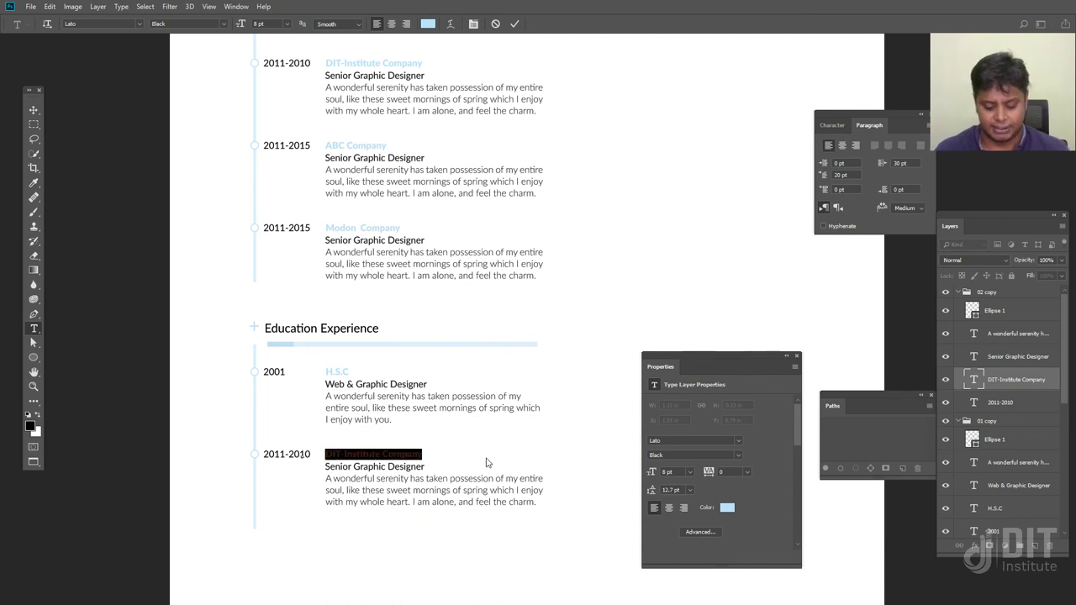
pyautogui.press('BackSpace')
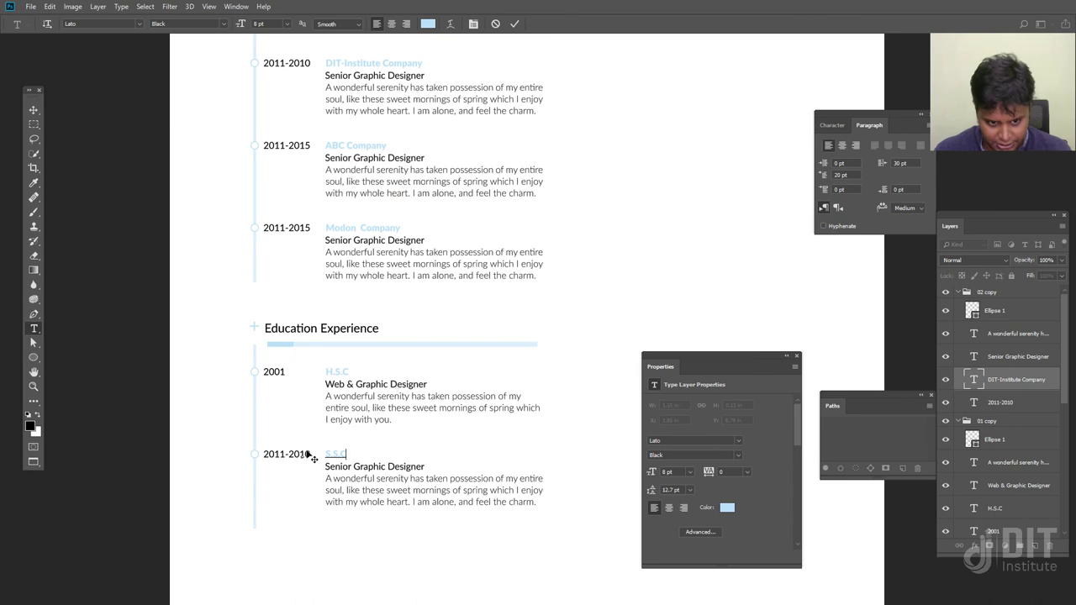
pyautogui.click(34, 112)
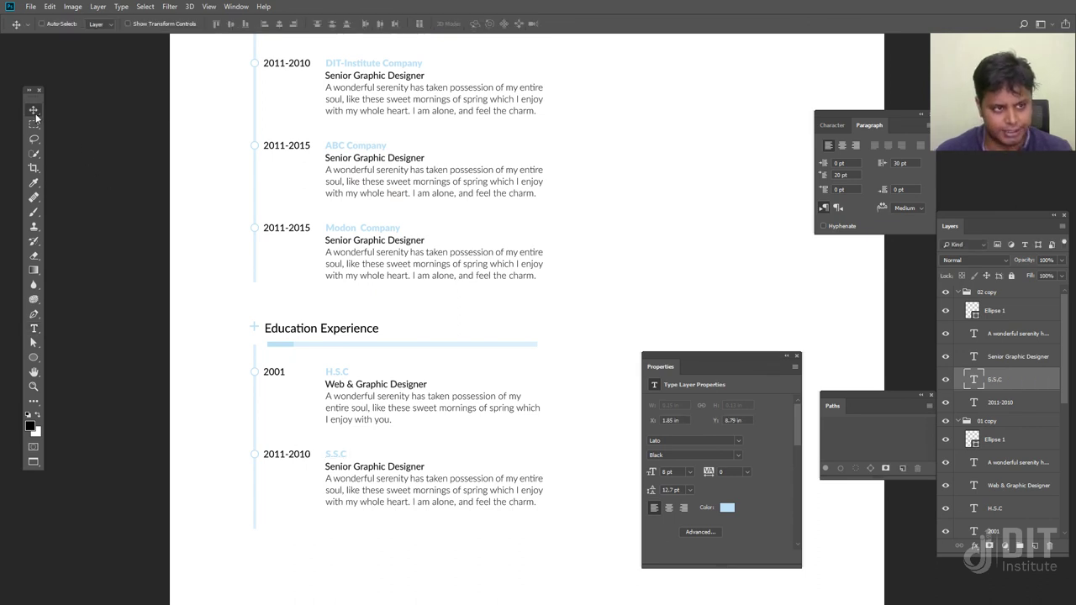
pyautogui.doubleClick(304, 458)
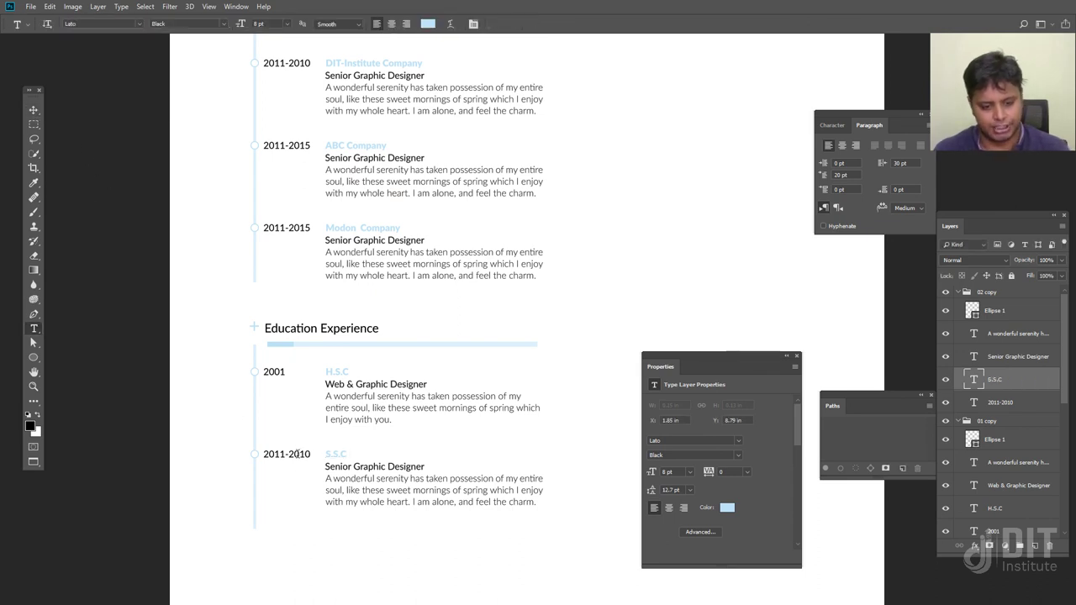
pyautogui.hotkey('ctrl', 'a')
pyautogui.write('1990')
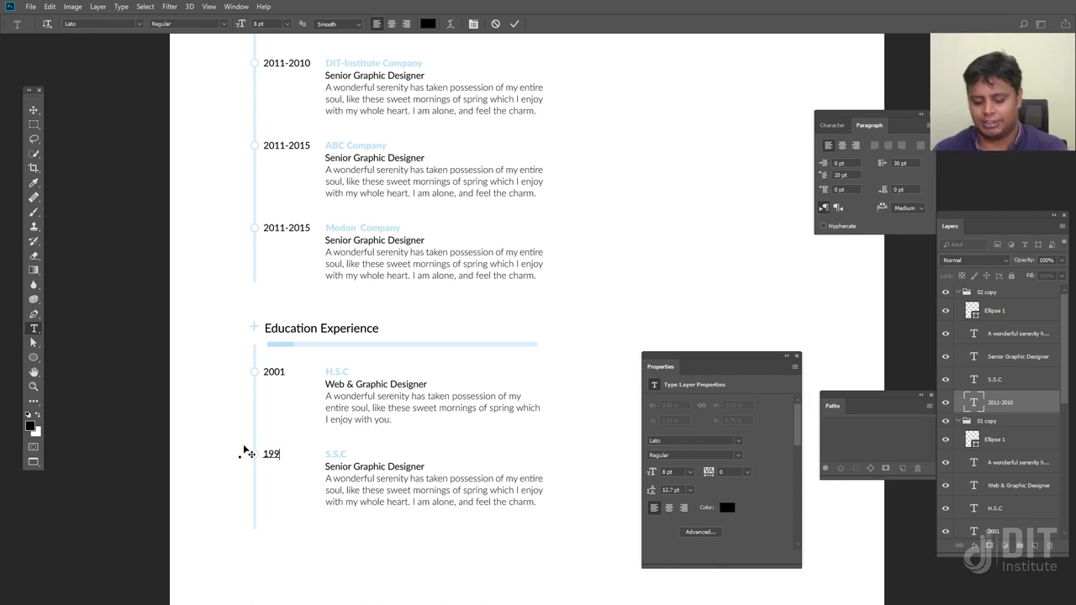
pyautogui.click(33, 110)
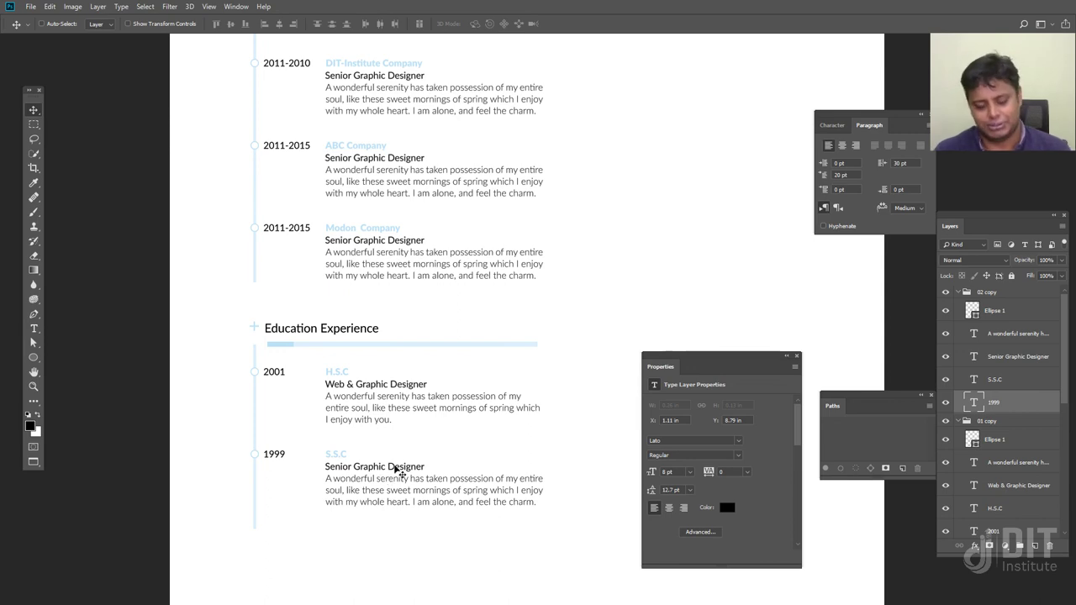
# Leave full-screen mode and bring the Resume Design document forward, zoomed out
pyautogui.press('f')
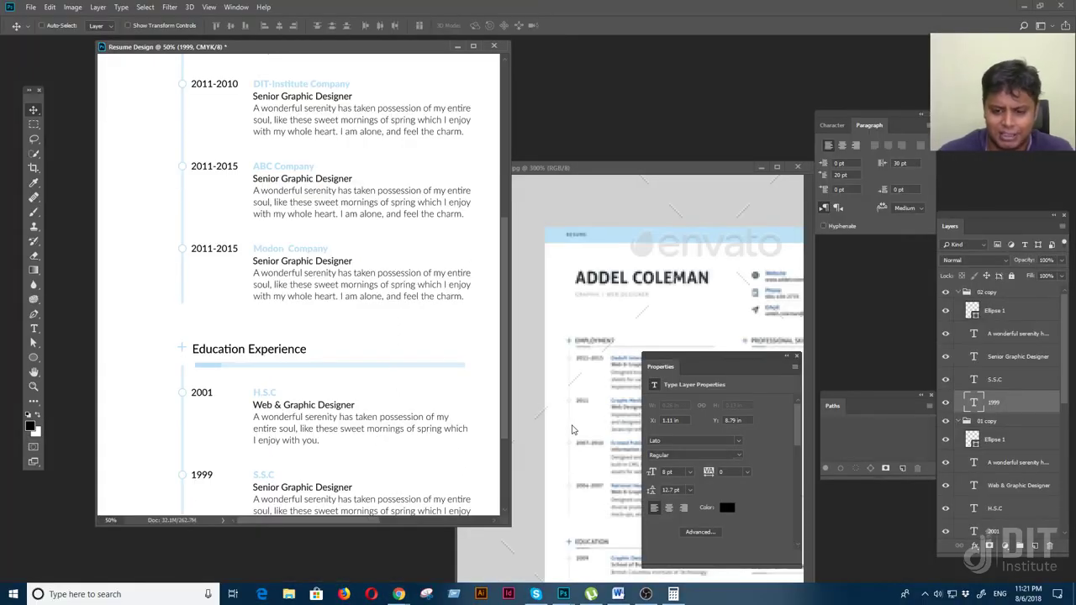
pyautogui.click(571, 430)
pyautogui.scroll(-5, 555, 420)
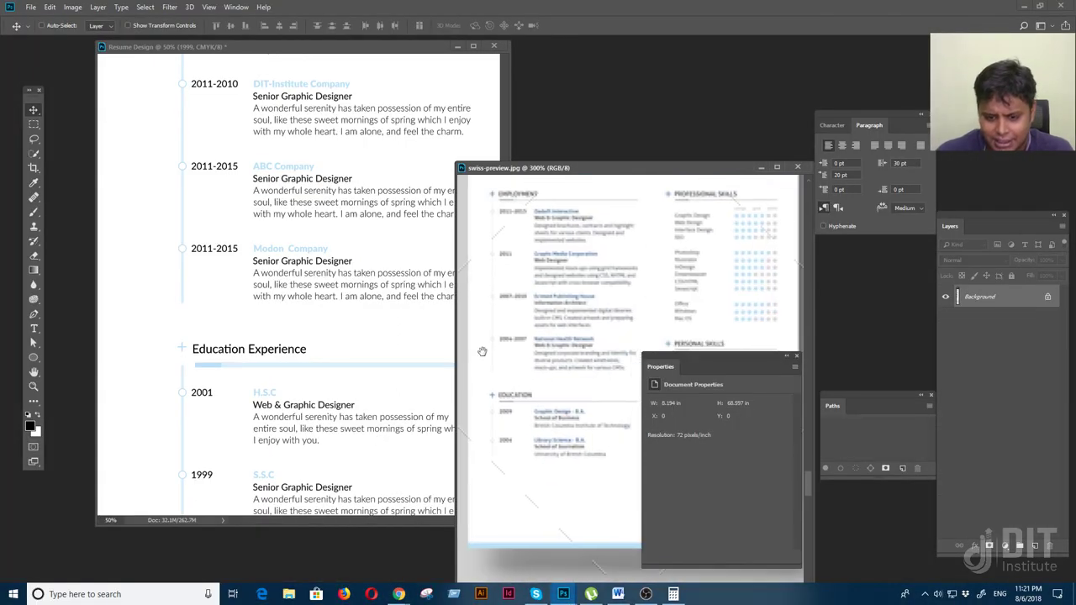
pyautogui.click(310, 433)
pyautogui.hotkey('ctrl', '-')
pyautogui.hotkey('ctrl', '-')
pyautogui.hotkey('ctrl', '-')
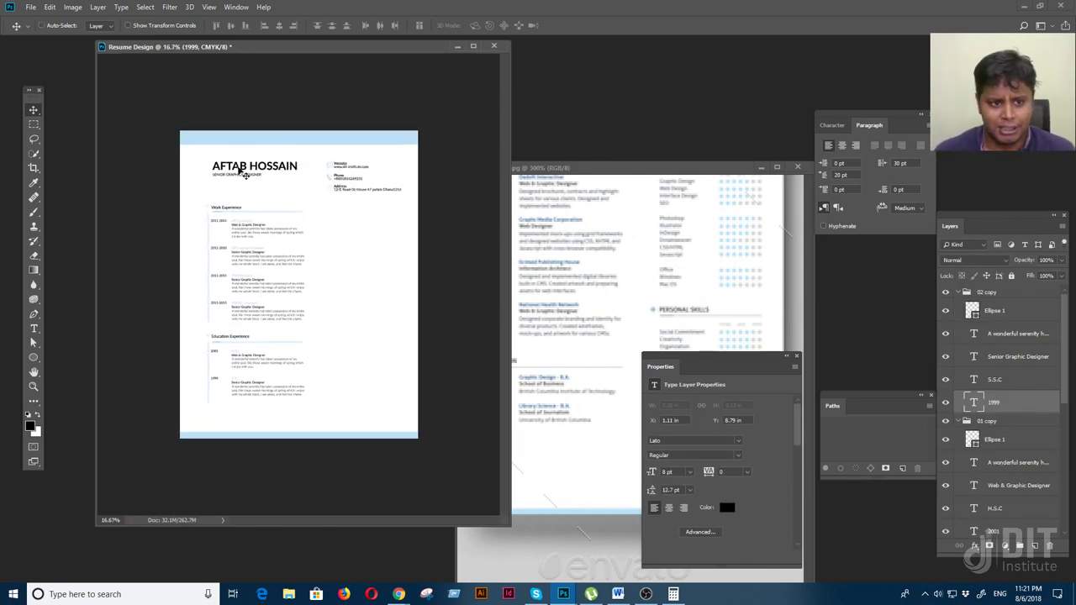
# Collapse the 02 copy, 01 copy and Work Shape copy groups and move the Education heading below them
pyautogui.click(966, 292)
pyautogui.click(958, 292)
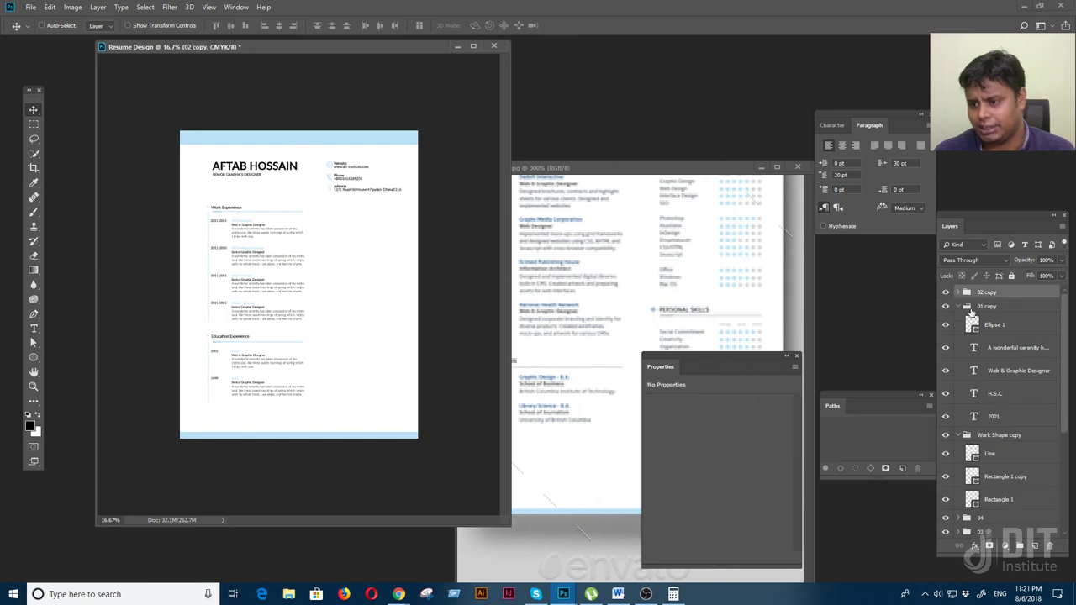
pyautogui.click(959, 306)
pyautogui.click(960, 320)
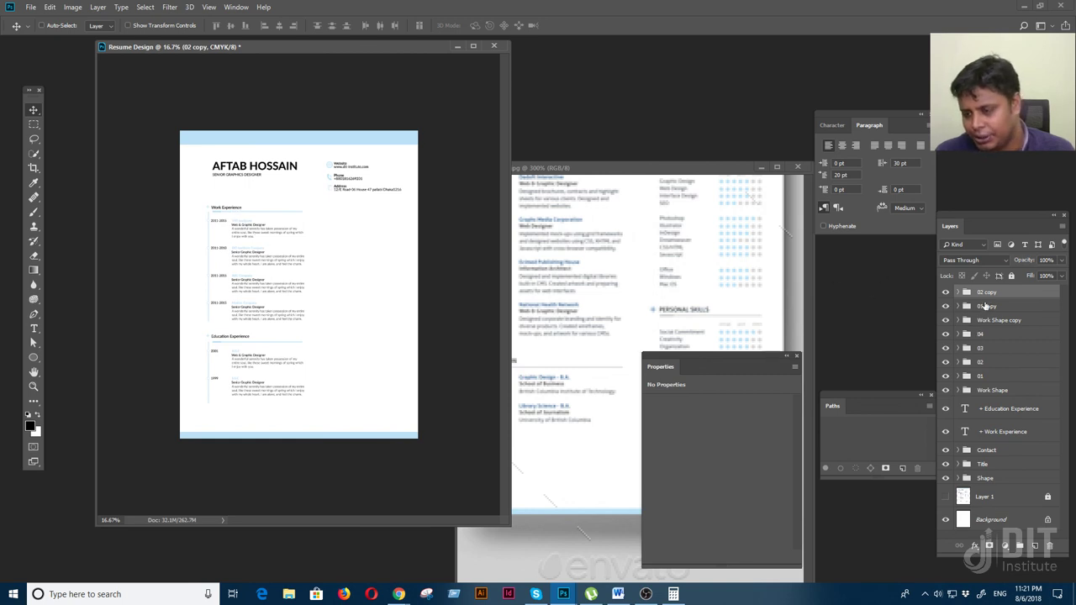
pyautogui.click(984, 334)
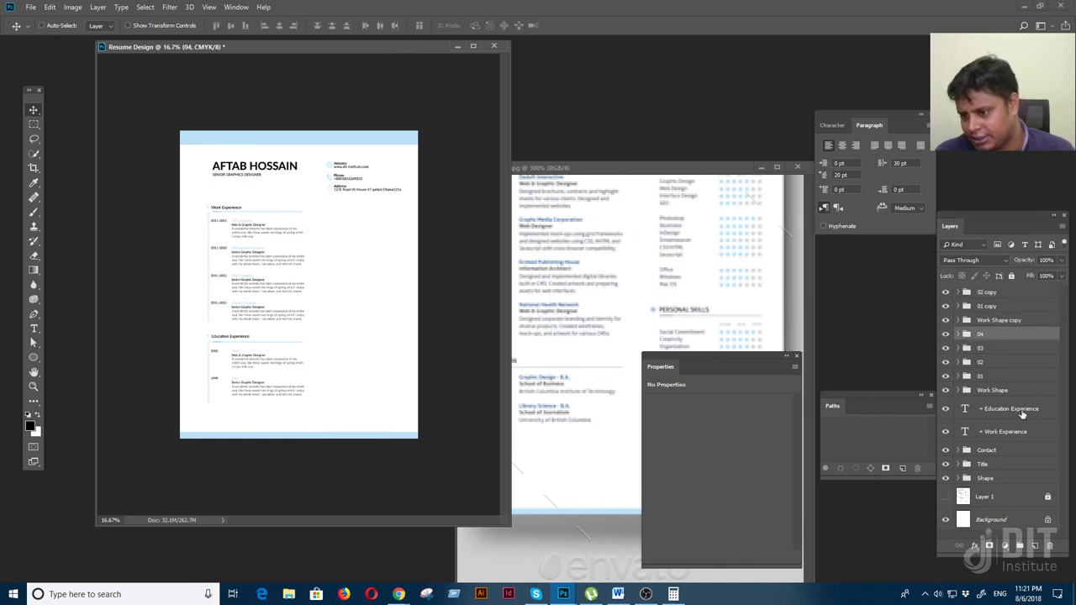
pyautogui.moveTo(1014, 409); pyautogui.dragTo(1014, 332)
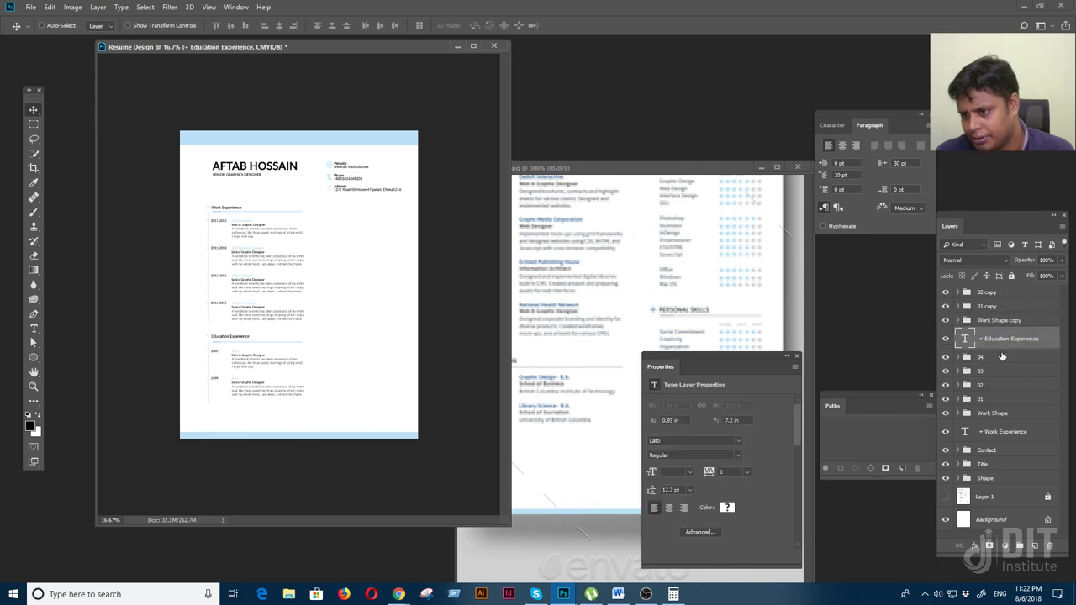
# Group the work experience layers into a group named Work Experience and check its visibility
pyautogui.click(1002, 357)
pyautogui.doubleClick(1009, 432)
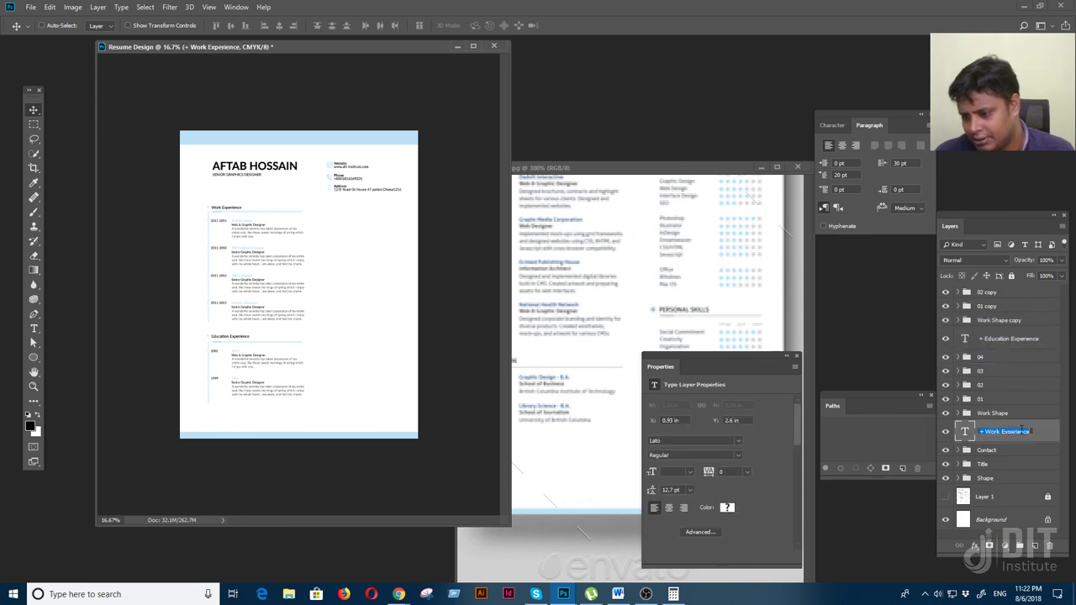
pyautogui.moveTo(1032, 431); pyautogui.dragTo(985, 431)
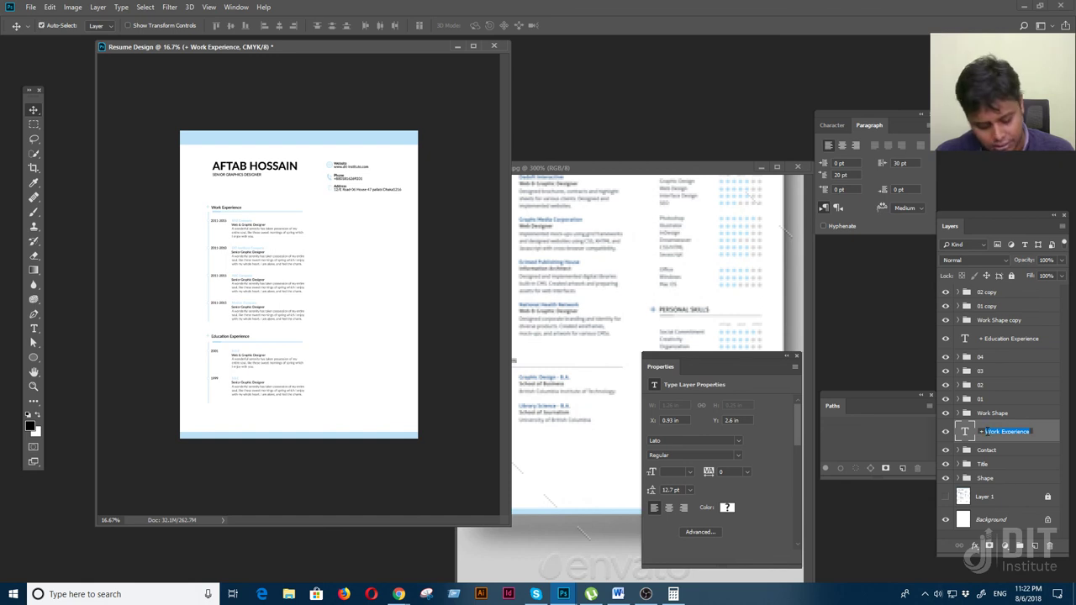
pyautogui.click(1035, 424)
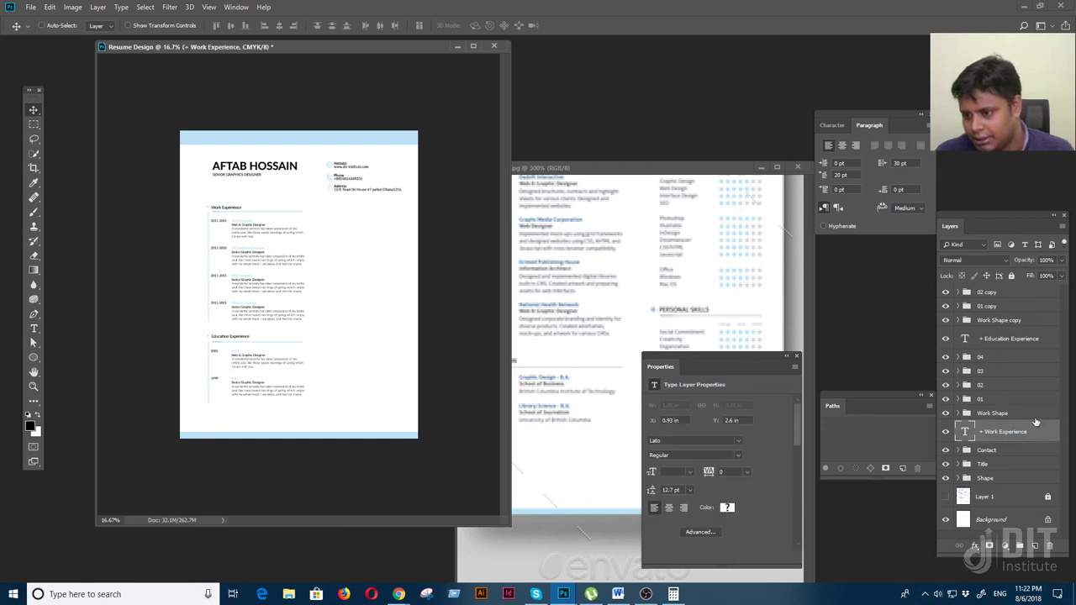
pyautogui.keyDown('shift'); pyautogui.click(1002, 362); pyautogui.keyUp('shift')
pyautogui.hotkey('ctrl', 'g')
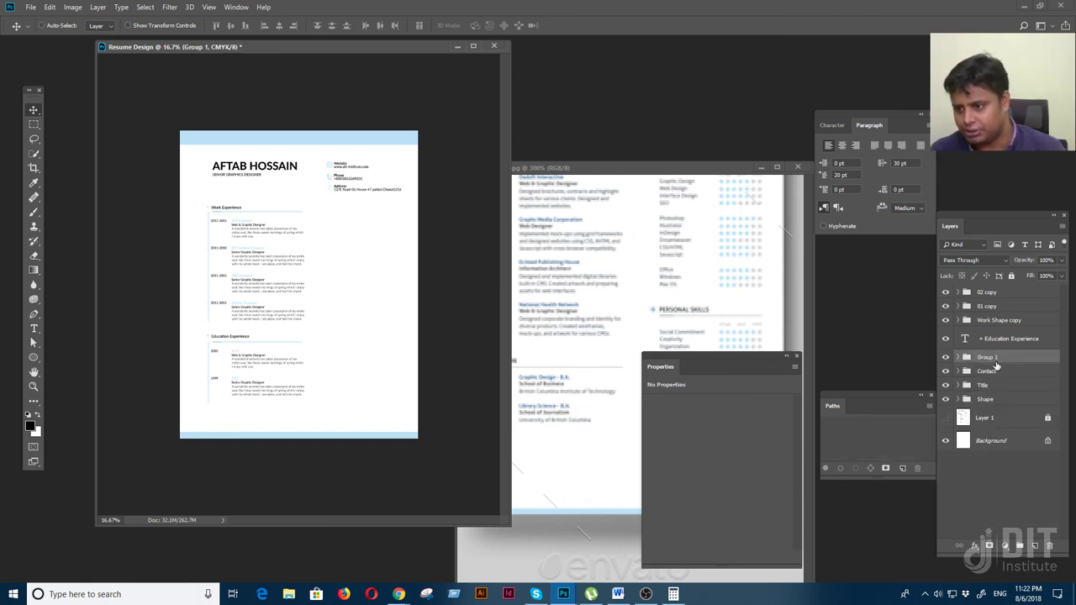
pyautogui.doubleClick(986, 359)
pyautogui.click(986, 359)
pyautogui.hotkey('ctrl', 'a')
pyautogui.click(986, 359)
pyautogui.hotkey('ctrl', 'a')
pyautogui.write('Wor')
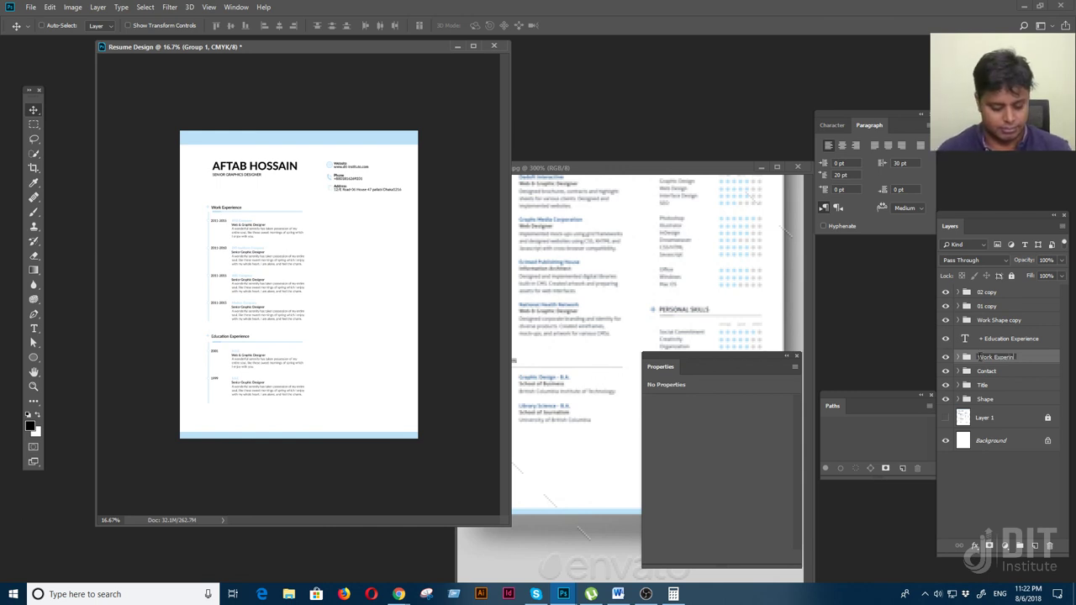
pyautogui.press('Return')
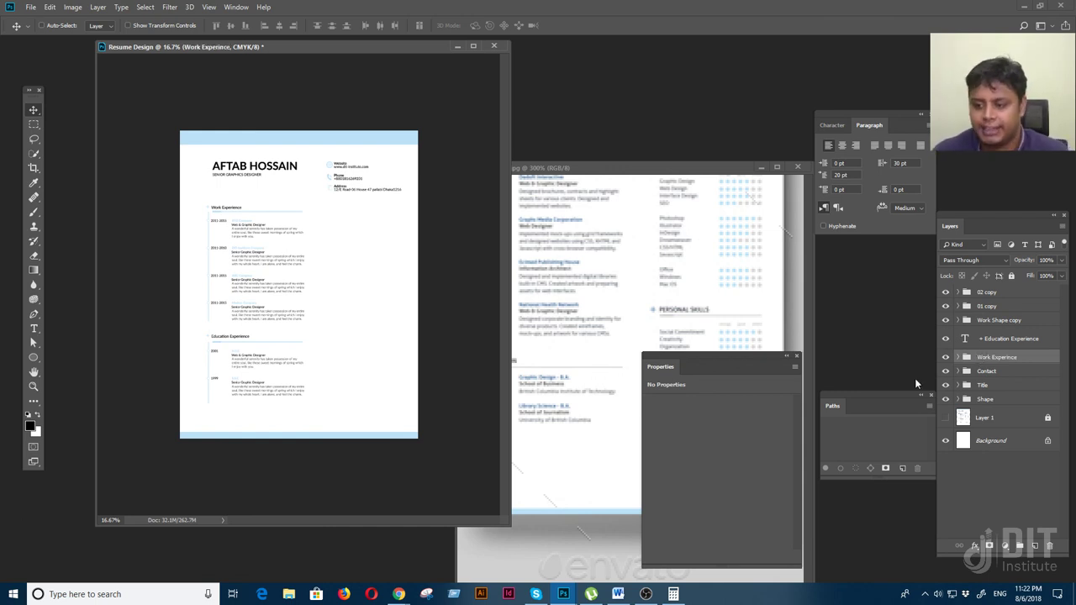
pyautogui.click(946, 357)
pyautogui.click(945, 357)
pyautogui.click(945, 357)
pyautogui.click(946, 357)
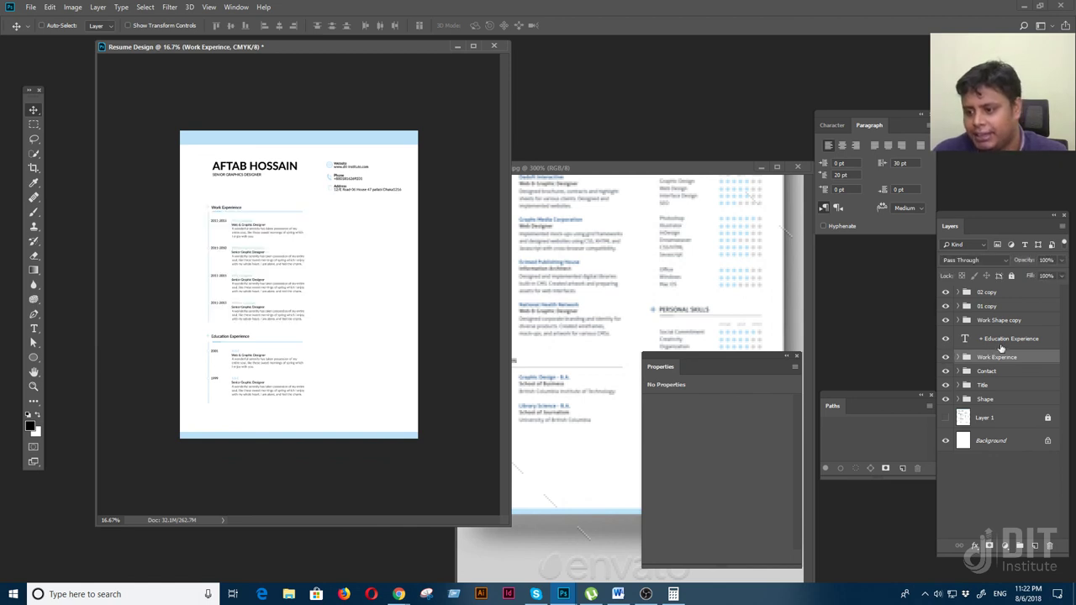
# Group the education layers and name the group Education Experience
pyautogui.click(1004, 338)
pyautogui.doubleClick(988, 339)
pyautogui.moveTo(987, 338); pyautogui.dragTo(1049, 347)
pyautogui.hotkey('ctrl', 'c')
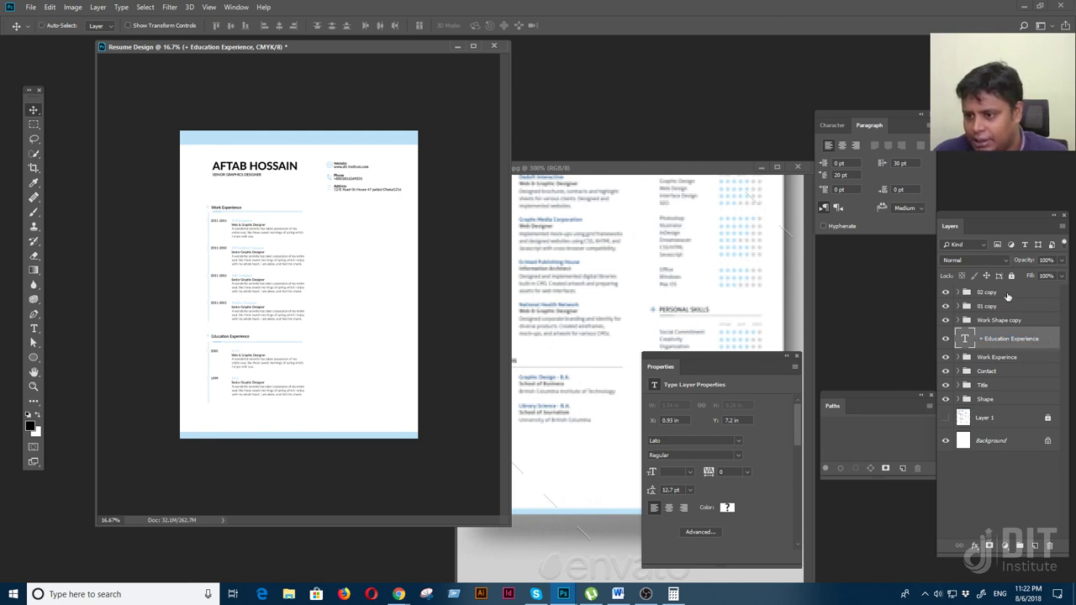
pyautogui.click(1017, 309)
pyautogui.hotkey('ctrl', 'g')
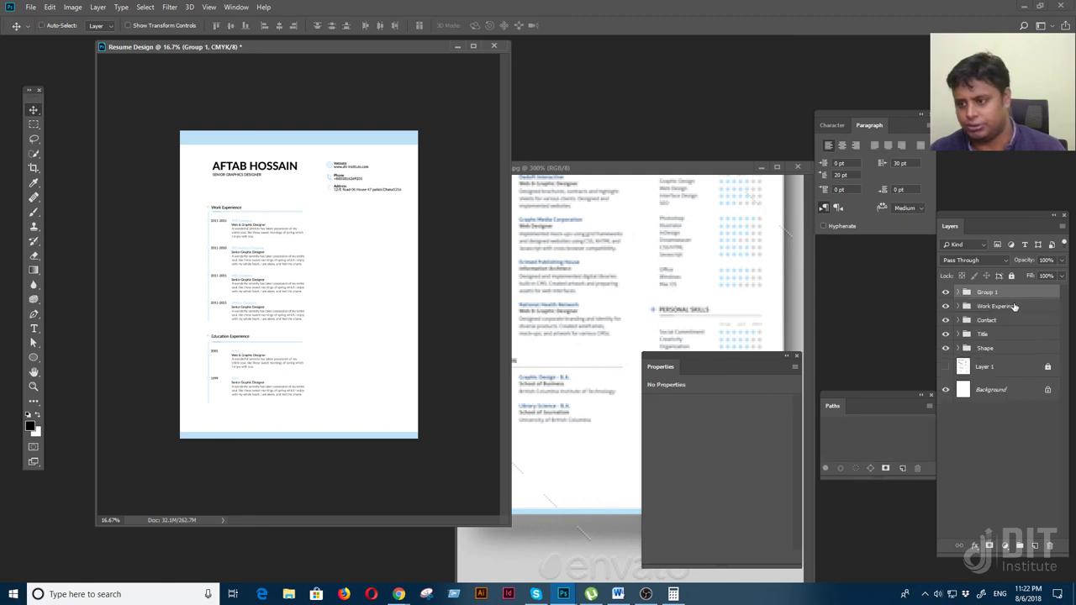
pyautogui.doubleClick(992, 294)
pyautogui.hotkey('ctrl', 'v')
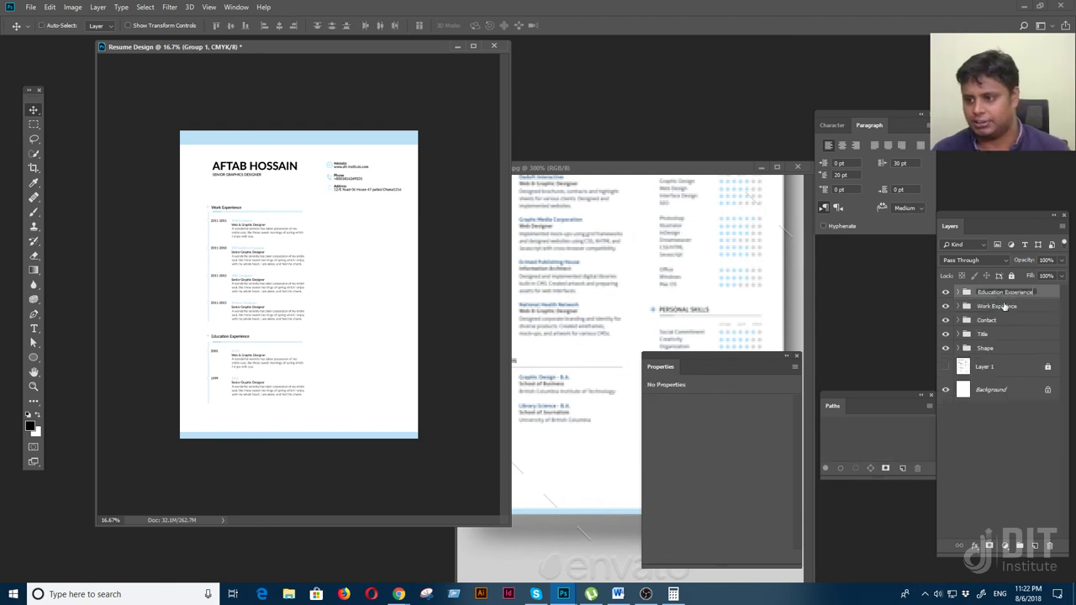
pyautogui.press('Return')
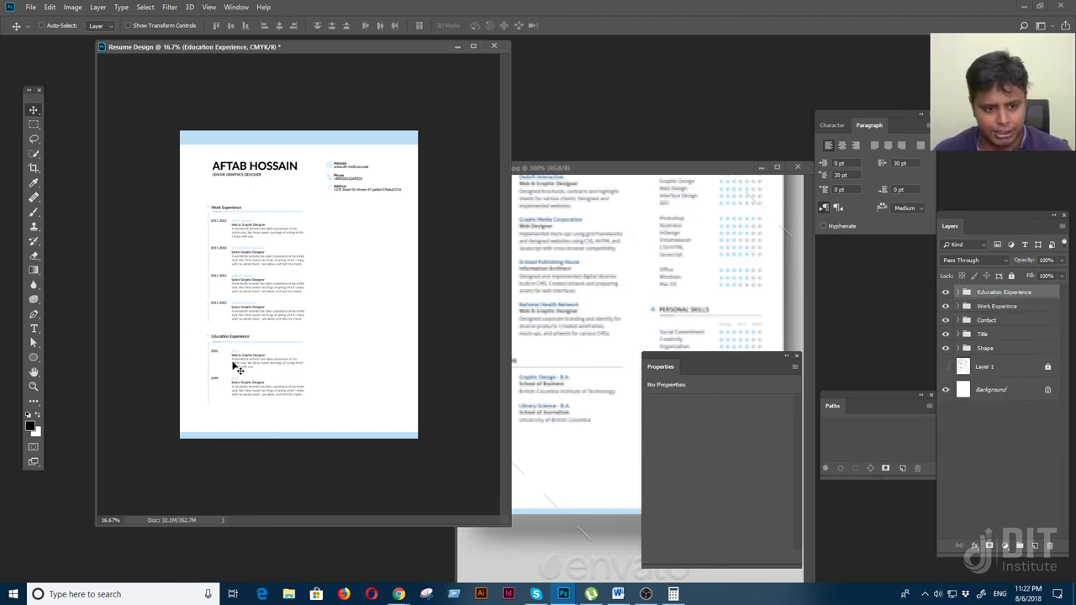
pyautogui.click(946, 293)
pyautogui.click(945, 292)
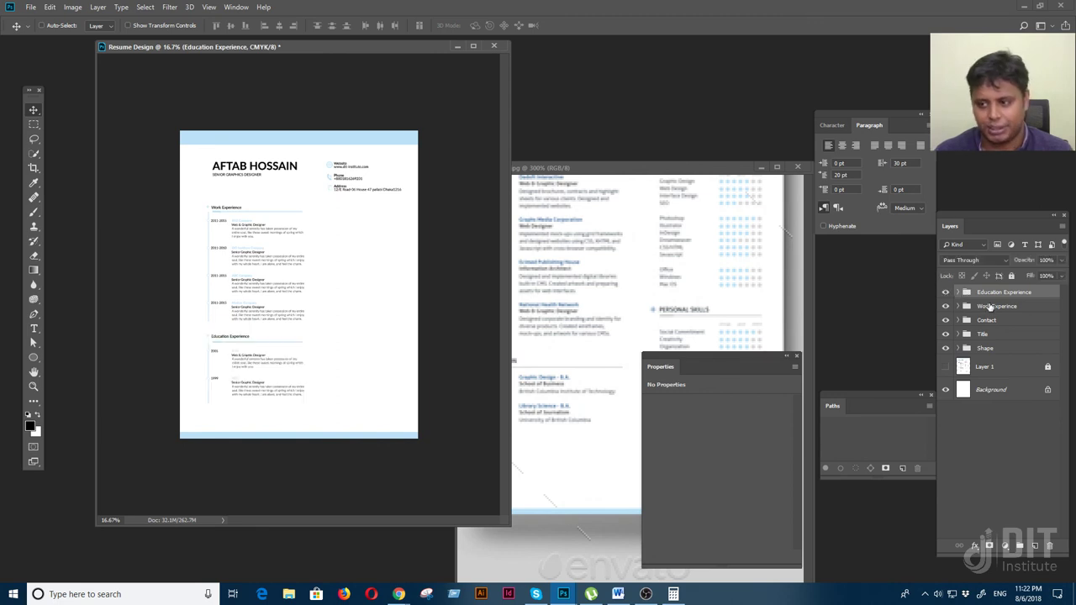
# Toggle visibility of the Education Experience and Work Experience groups to verify their contents
pyautogui.keyDown('shift'); pyautogui.click(993, 306); pyautogui.keyUp('shift')
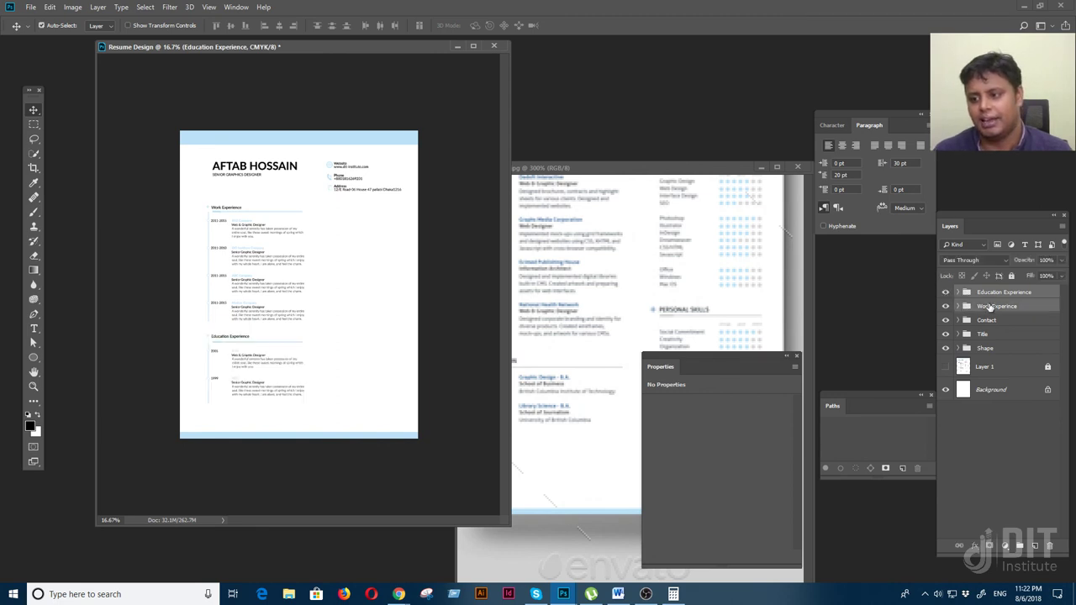
pyautogui.click(946, 292)
pyautogui.click(945, 292)
pyautogui.click(946, 307)
pyautogui.click(946, 308)
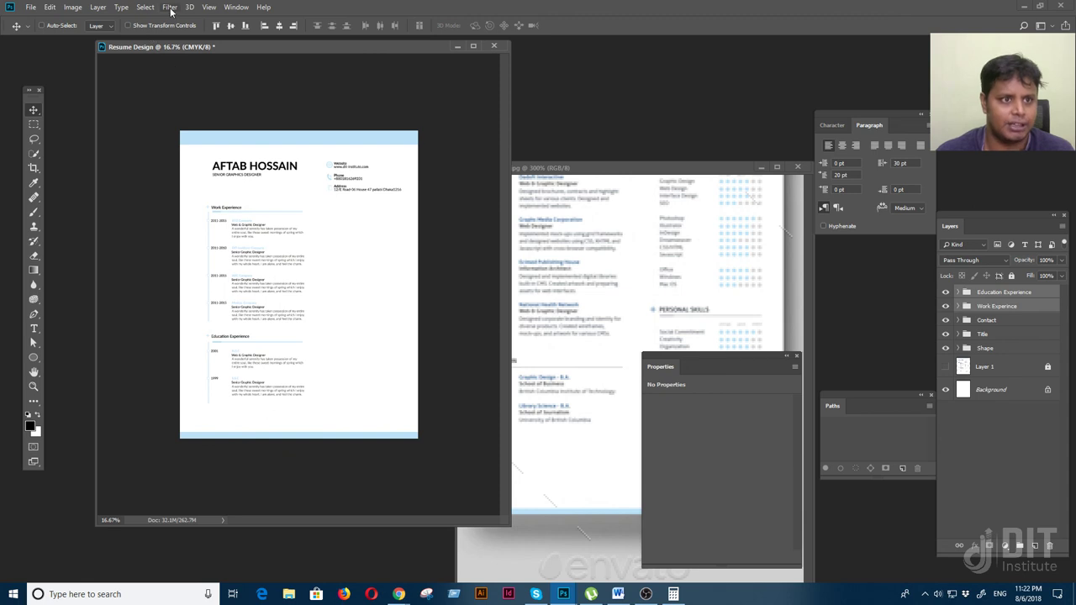
pyautogui.click(208, 6)
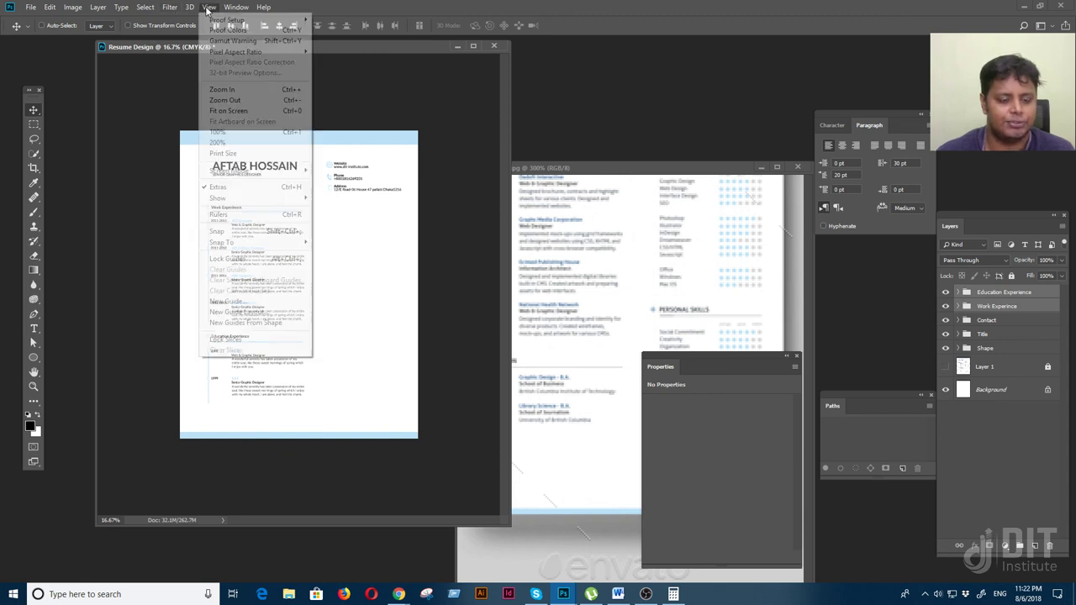
# Show rulers, add a guide at 0.400 in, and nudge Title and both experience groups left
pyautogui.click(252, 215)
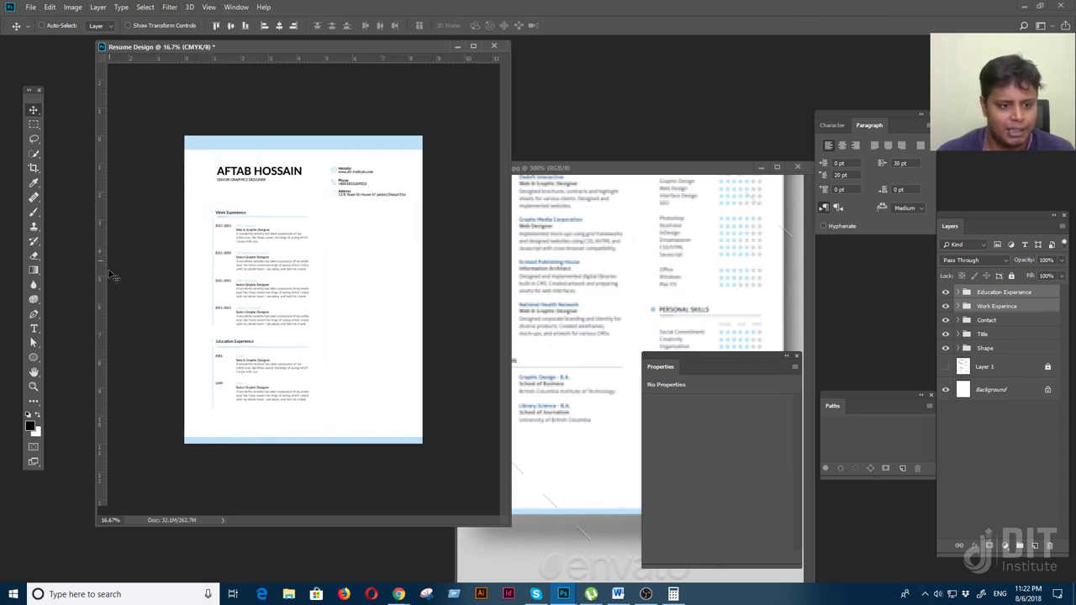
pyautogui.moveTo(104, 269); pyautogui.dragTo(197, 270)
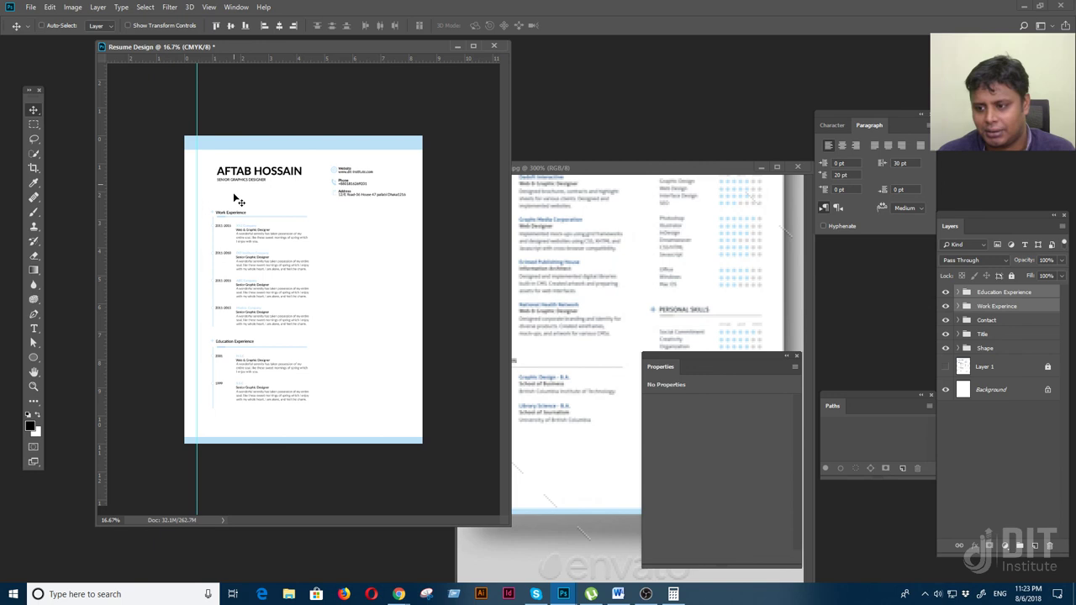
pyautogui.click(991, 336)
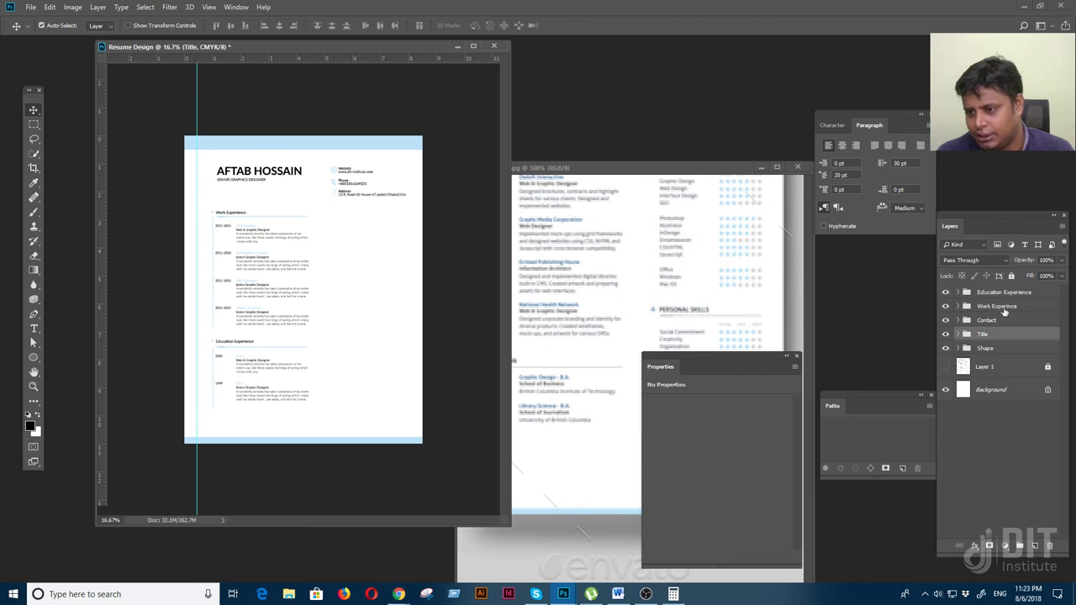
pyautogui.keyDown('ctrl'); pyautogui.click(1006, 294); pyautogui.keyUp('ctrl')
pyautogui.keyDown('ctrl'); pyautogui.click(996, 308); pyautogui.keyUp('ctrl')
pyautogui.hotkey('shift', 'Left')
pyautogui.hotkey('shift', 'Left')
pyautogui.hotkey('shift', 'Left')
pyautogui.hotkey('shift', 'Left')
pyautogui.hotkey('shift', 'Left')
pyautogui.hotkey('shift', 'Left')
pyautogui.hotkey('shift', 'Left')
pyautogui.hotkey('shift', 'Left')
pyautogui.hotkey('shift', 'Left')
pyautogui.hotkey('shift', 'Left')
pyautogui.hotkey('shift', 'Left')
pyautogui.hotkey('shift', 'Left')
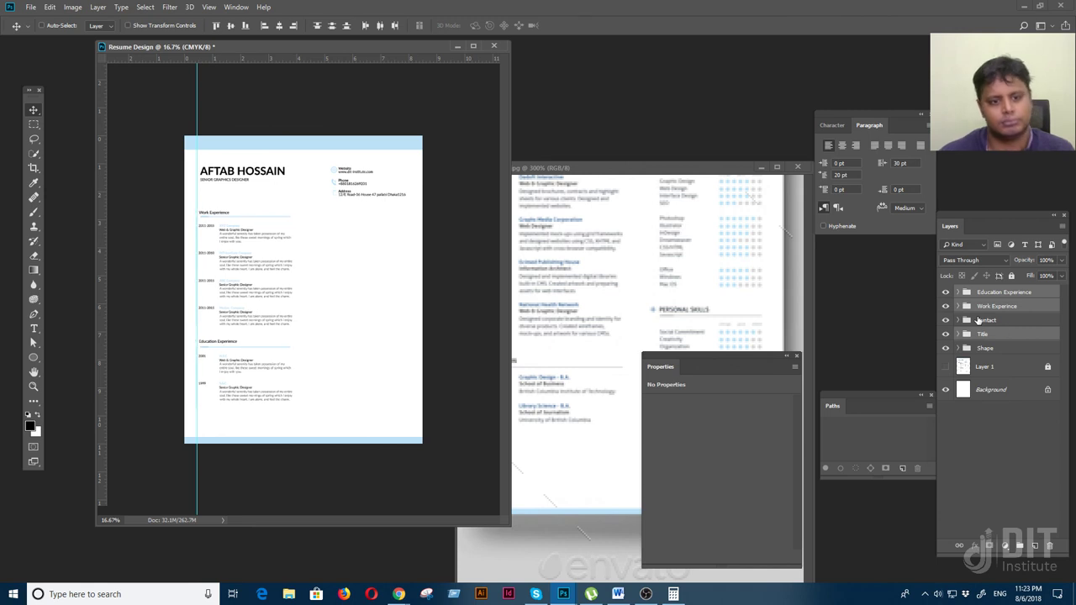
# Add a vertical guide near the right page edge and select the Education Experience layer
pyautogui.hotkey('ctrl', '+')
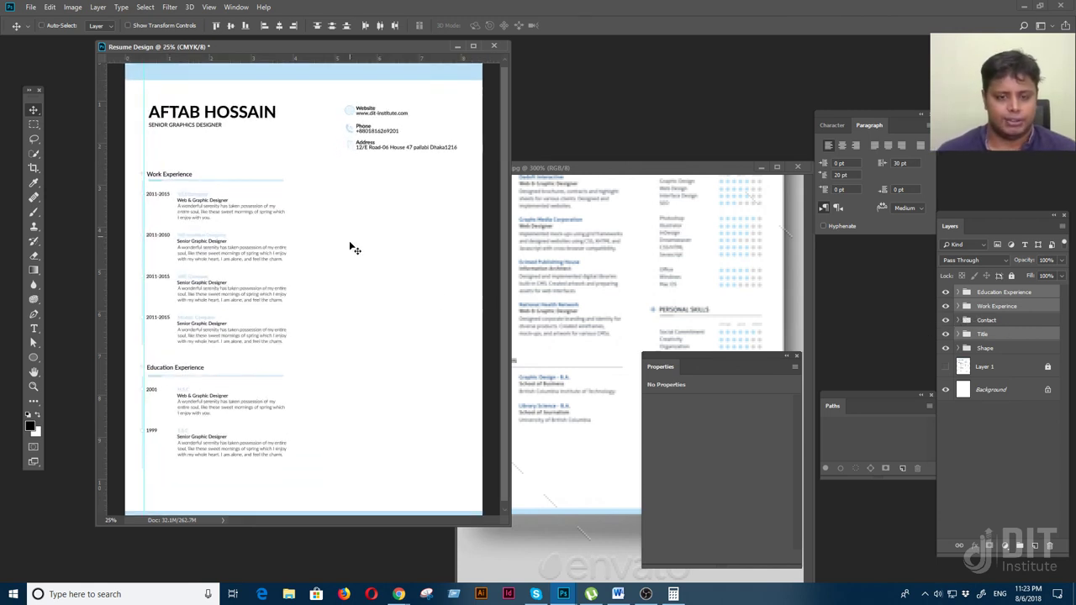
pyautogui.moveTo(101, 358); pyautogui.dragTo(461, 336)
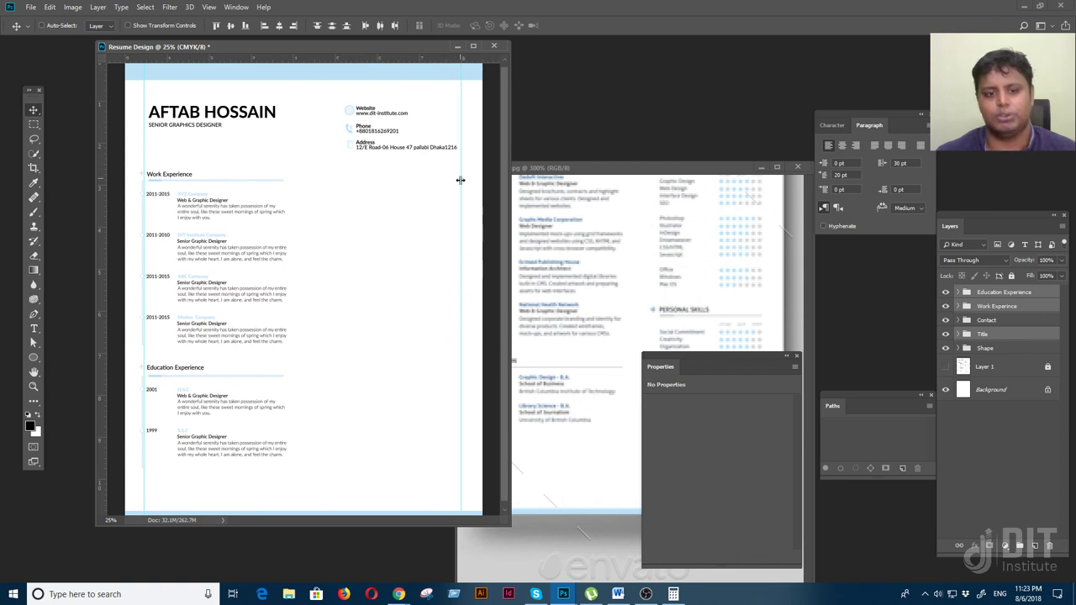
pyautogui.hotkey('ctrl', '-')
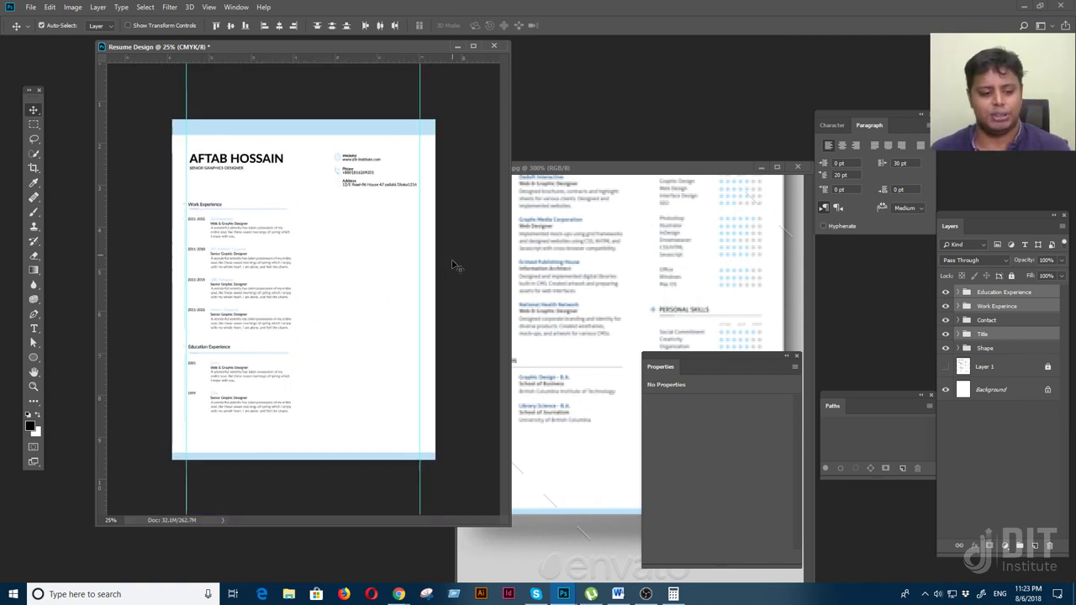
pyautogui.rightClick(222, 343)
pyautogui.click(237, 347)
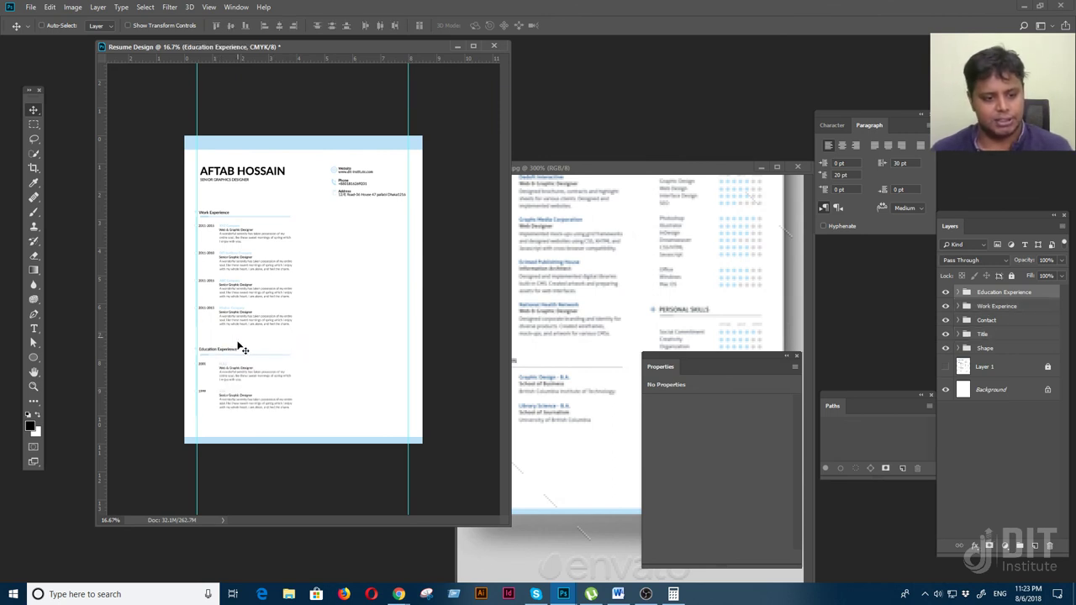
pyautogui.hotkey('ctrl', '+')
pyautogui.hotkey('ctrl', '+')
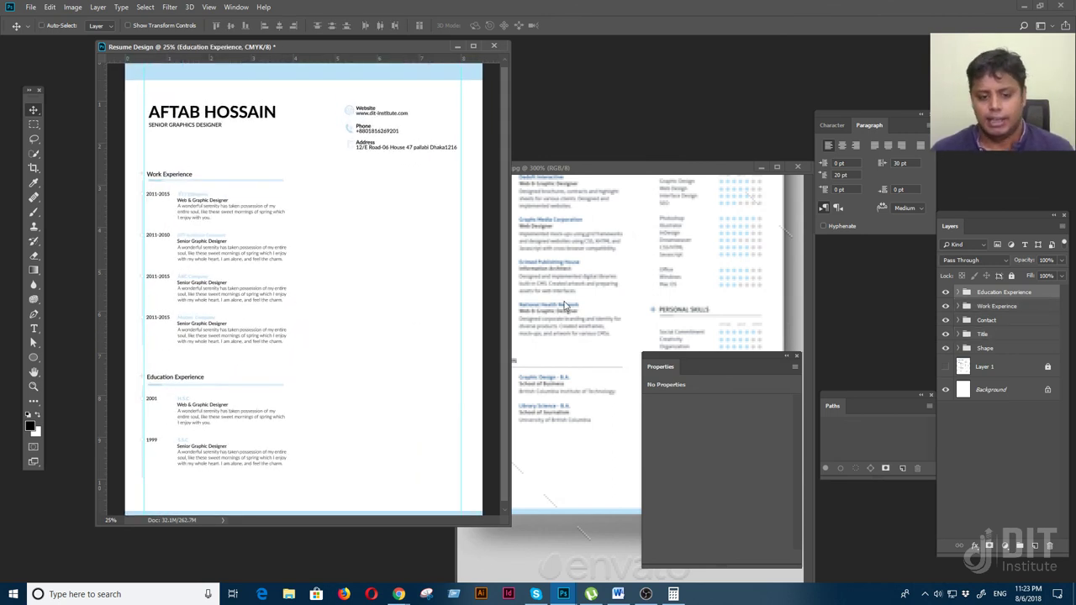
pyautogui.click(779, 345)
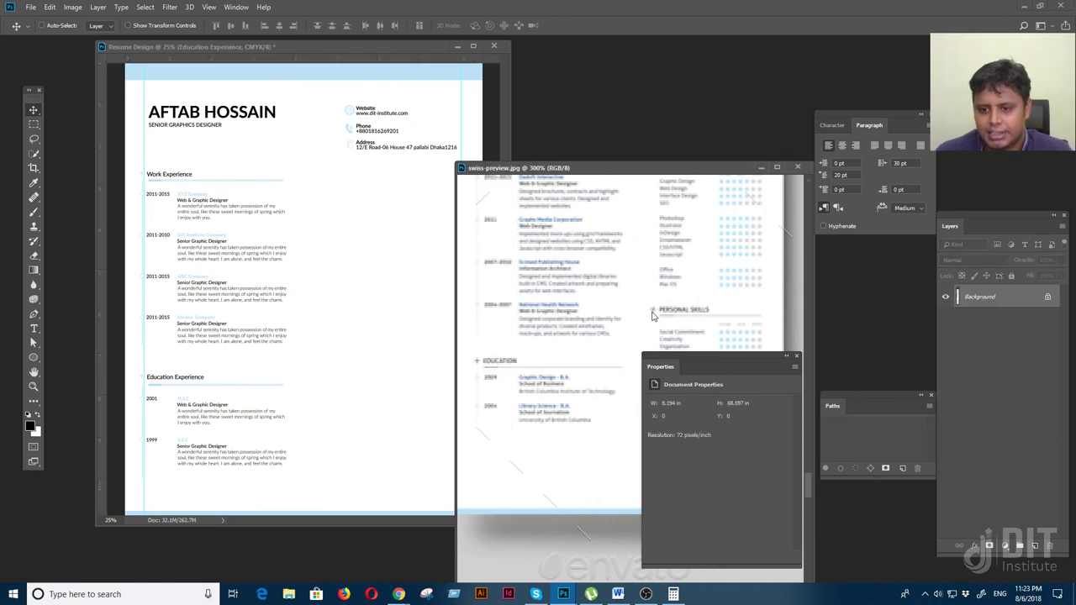
# Bring Resume Design forward, expand the Education Experience group and select its heading layer
pyautogui.scroll(5, 630, 337)
pyautogui.hscroll(3, 589, 319)
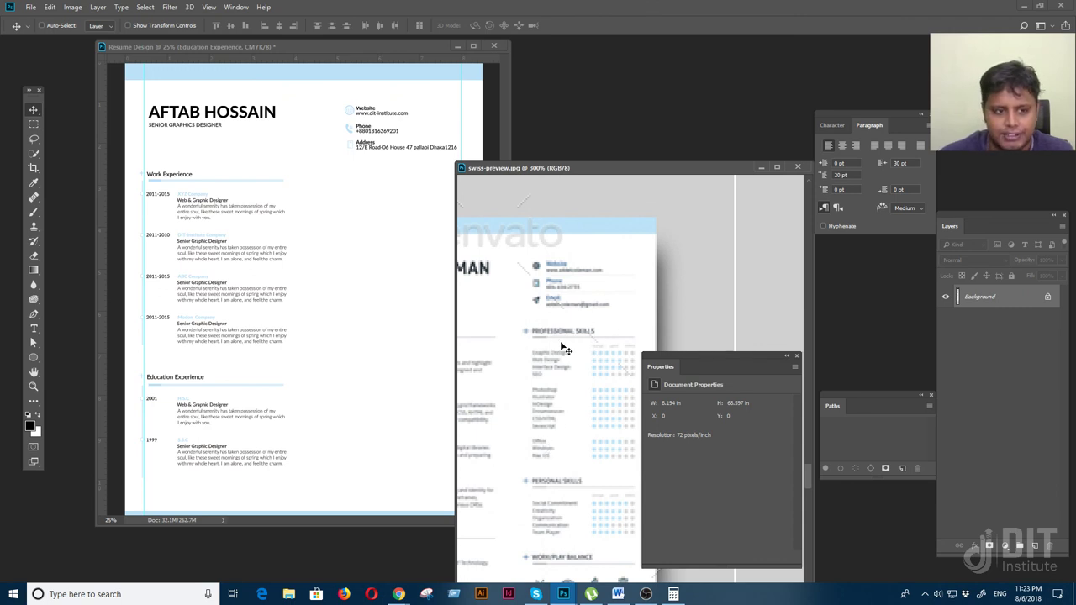
pyautogui.click(364, 307)
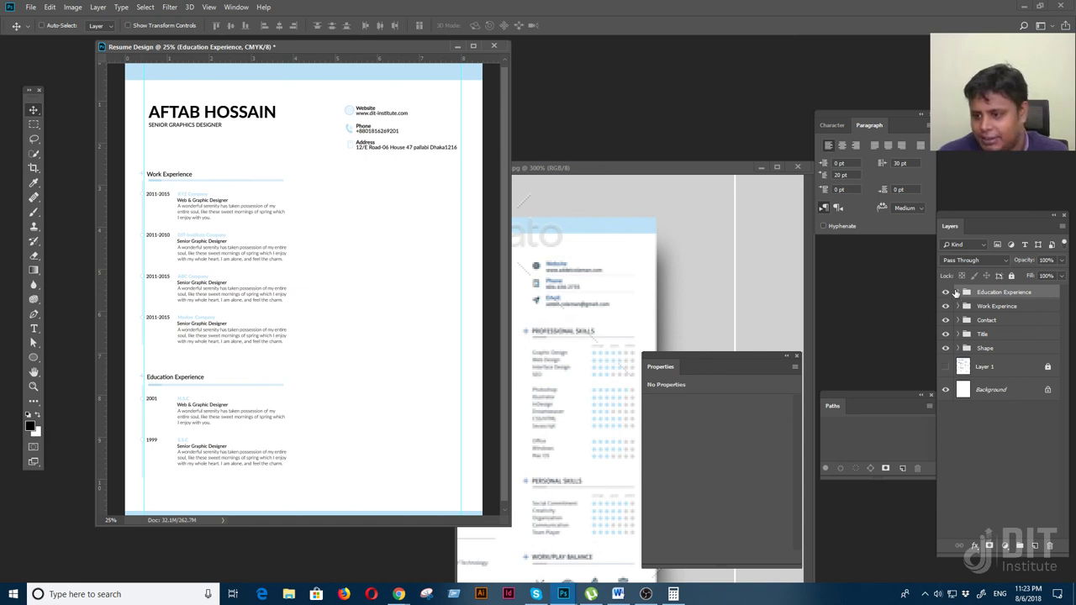
pyautogui.click(959, 292)
pyautogui.click(1002, 353)
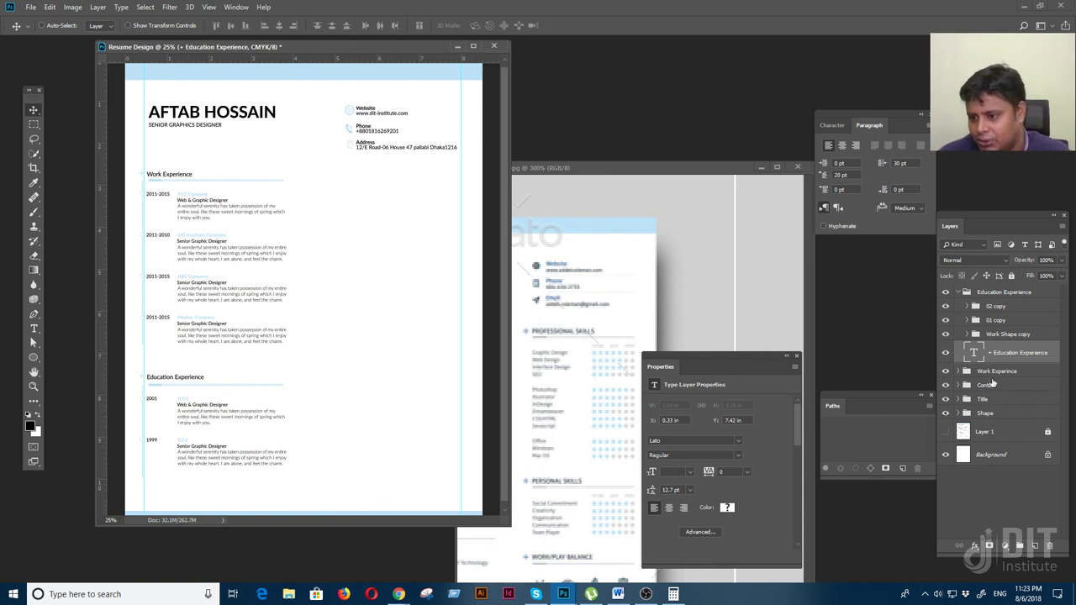
# Duplicate the Education Experience heading with its underline and drag the copy into the right column
pyautogui.click(1011, 334)
pyautogui.hotkey('ctrl', 'j')
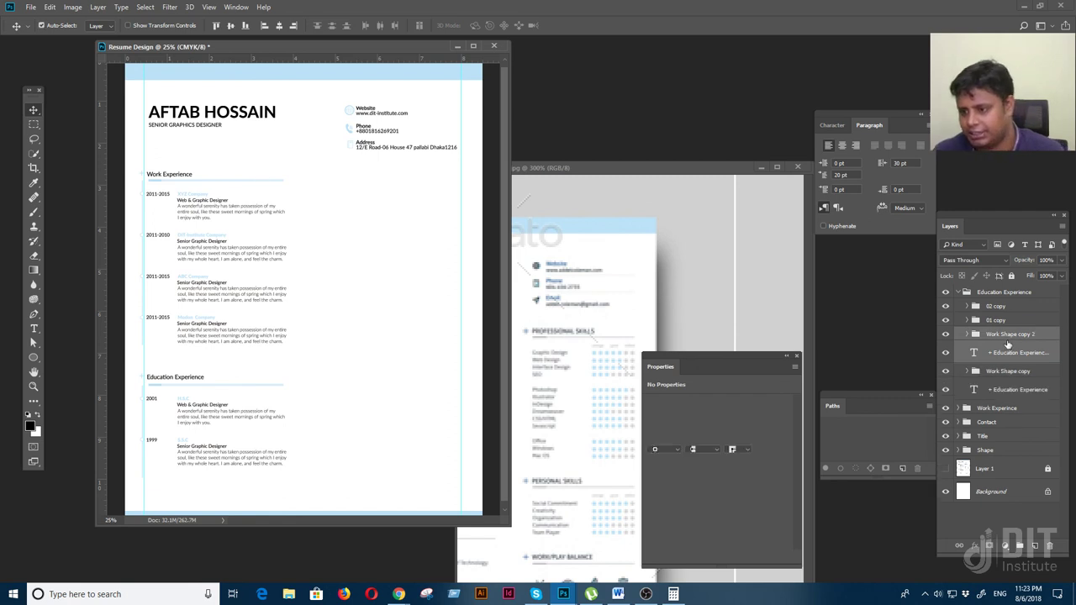
pyautogui.moveTo(1022, 340); pyautogui.dragTo(1013, 294)
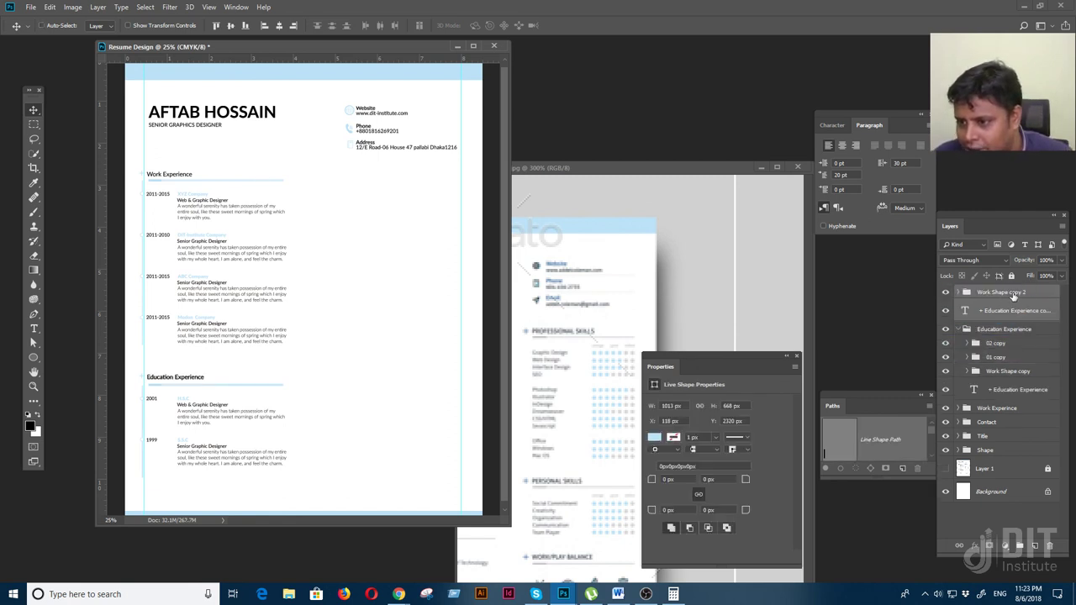
pyautogui.click(960, 330)
pyautogui.moveTo(165, 379); pyautogui.dragTo(335, 183)
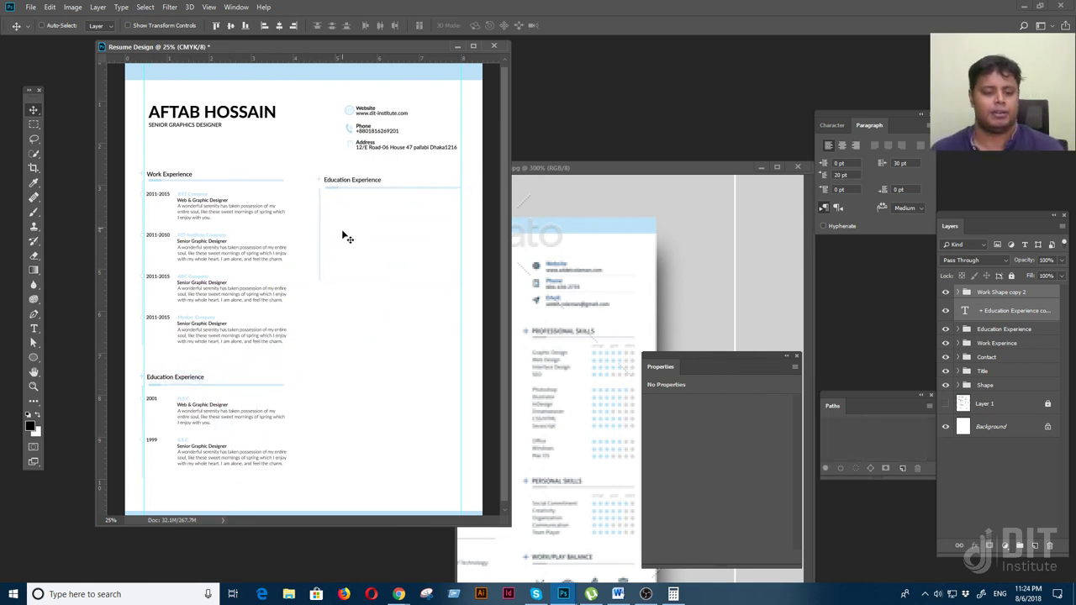
# Add a guide below the headings and nudge the duplicate heading level with Work Experience
pyautogui.press('f')
pyautogui.hotkey('ctrl', '+')
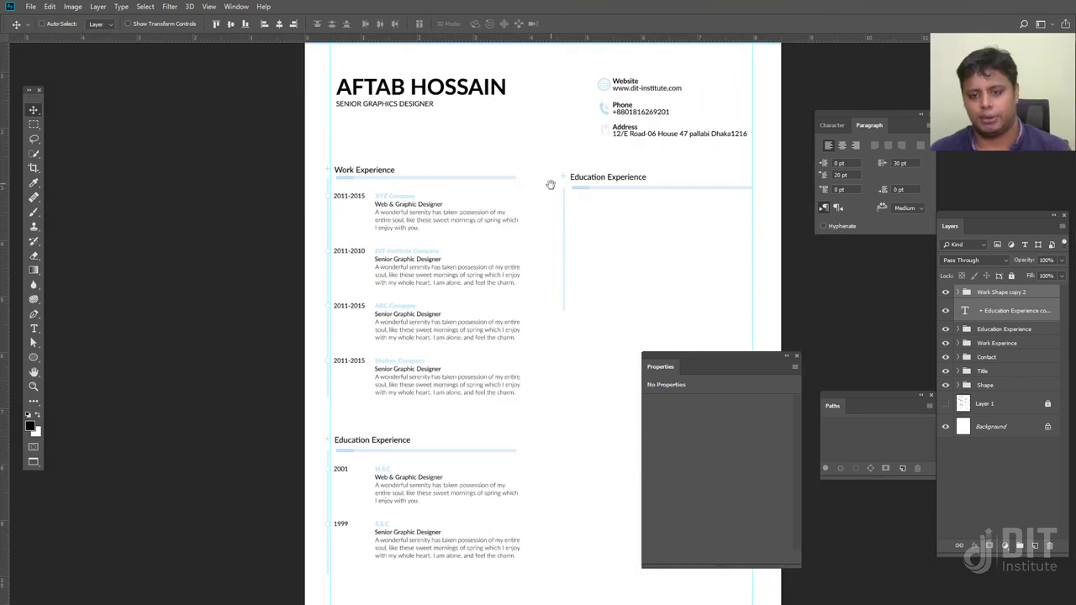
pyautogui.moveTo(550, 184); pyautogui.dragTo(440, 297)
pyautogui.hotkey('ctrl', '+')
pyautogui.moveTo(438, 39); pyautogui.dragTo(443, 273)
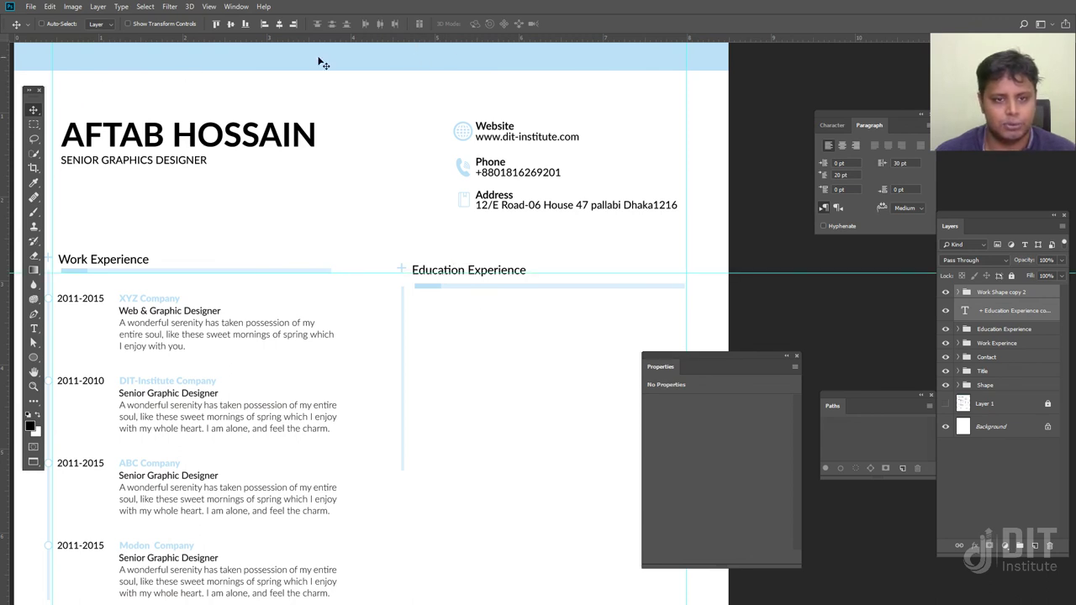
pyautogui.press('Up')
pyautogui.press('Up')
pyautogui.press('Up')
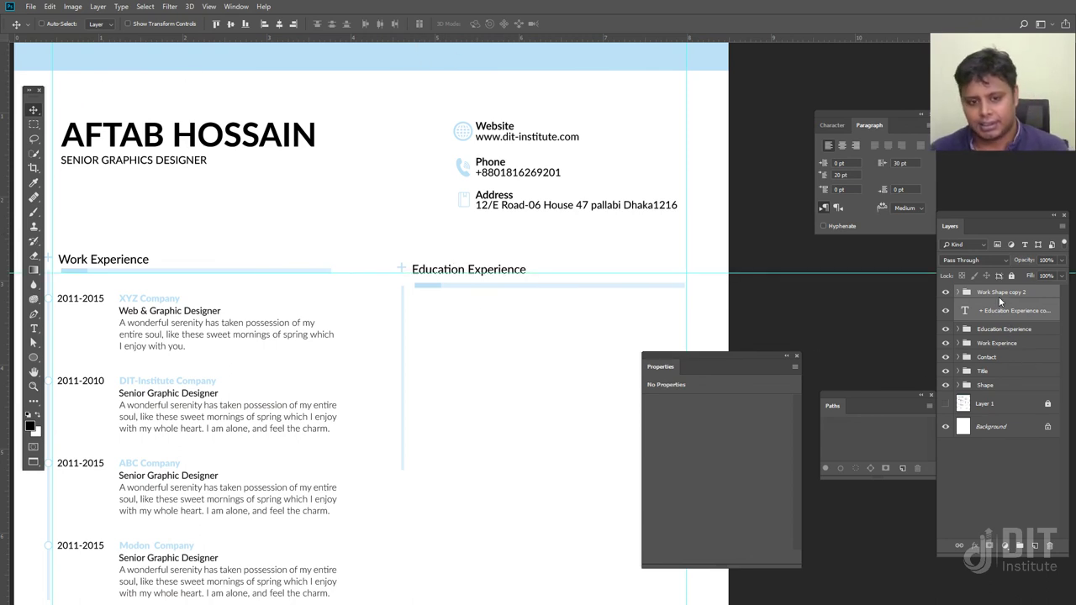
pyautogui.press('Up')
pyautogui.press('Up')
pyautogui.press('Up')
pyautogui.press('Up')
pyautogui.press('Up')
pyautogui.press('Up')
pyautogui.press('Up')
pyautogui.press('Up')
pyautogui.press('Up')
pyautogui.press('Up')
pyautogui.press('Up')
pyautogui.press('Up')
pyautogui.press('Up')
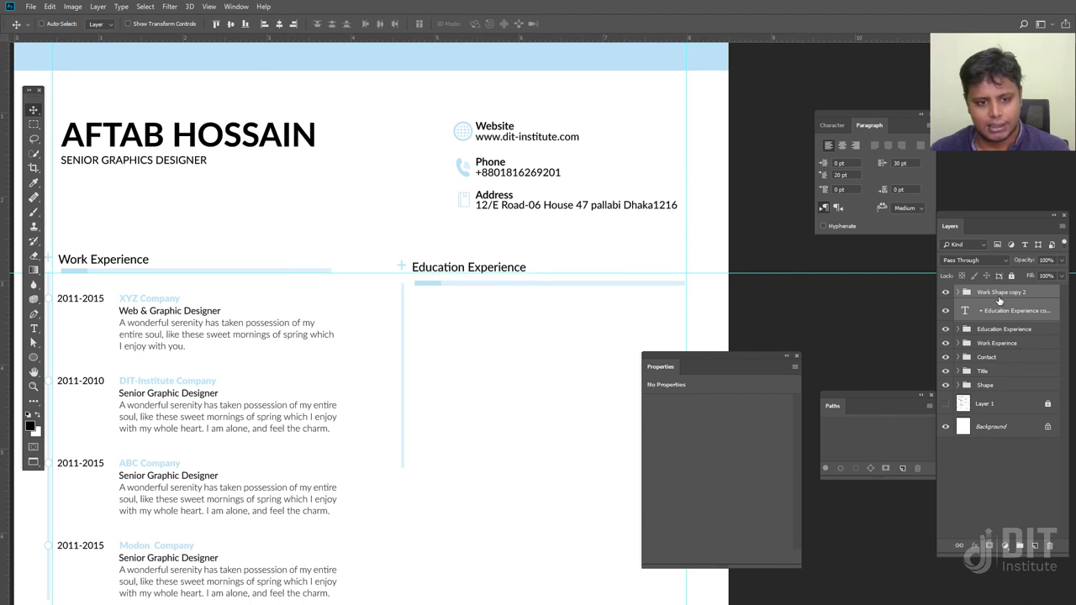
pyautogui.press('Up')
pyautogui.press('Up')
pyautogui.press('Up')
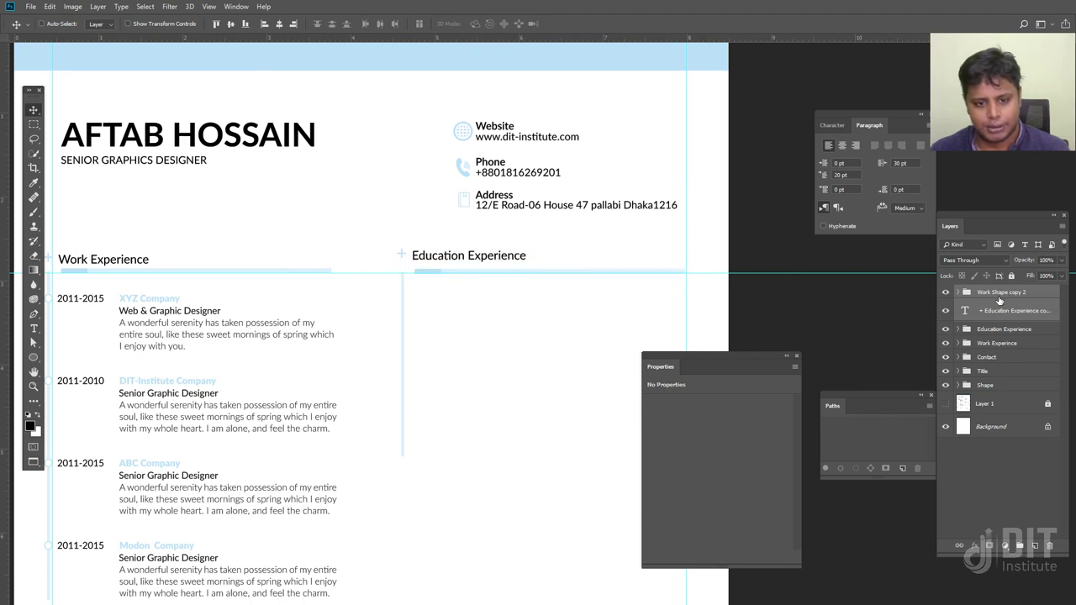
pyautogui.press('Right')
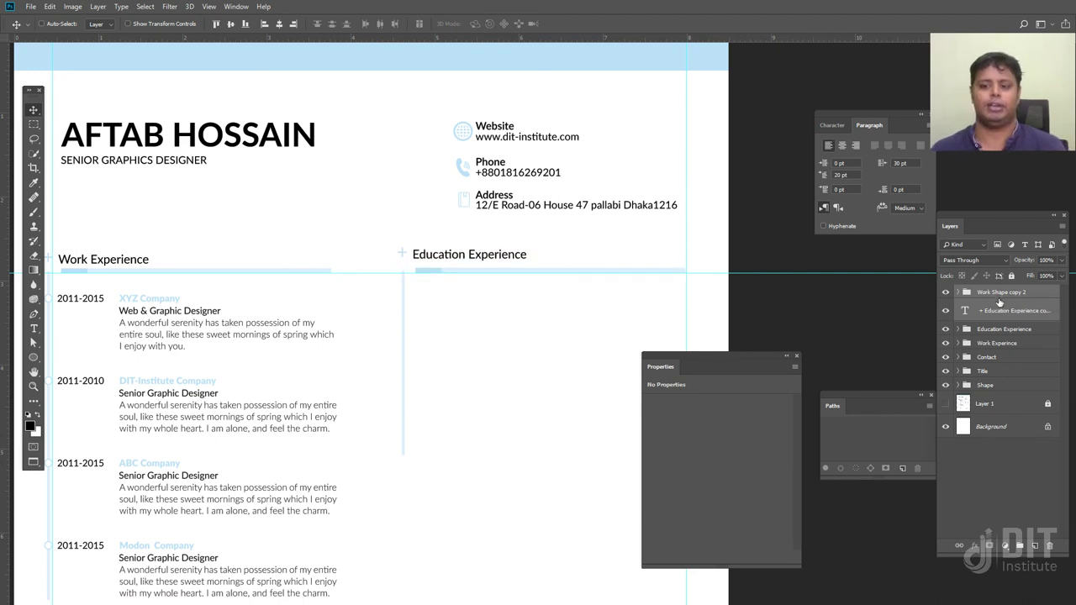
# Nudge the Contact group two pixels right and one pixel up
pyautogui.rightClick(470, 132)
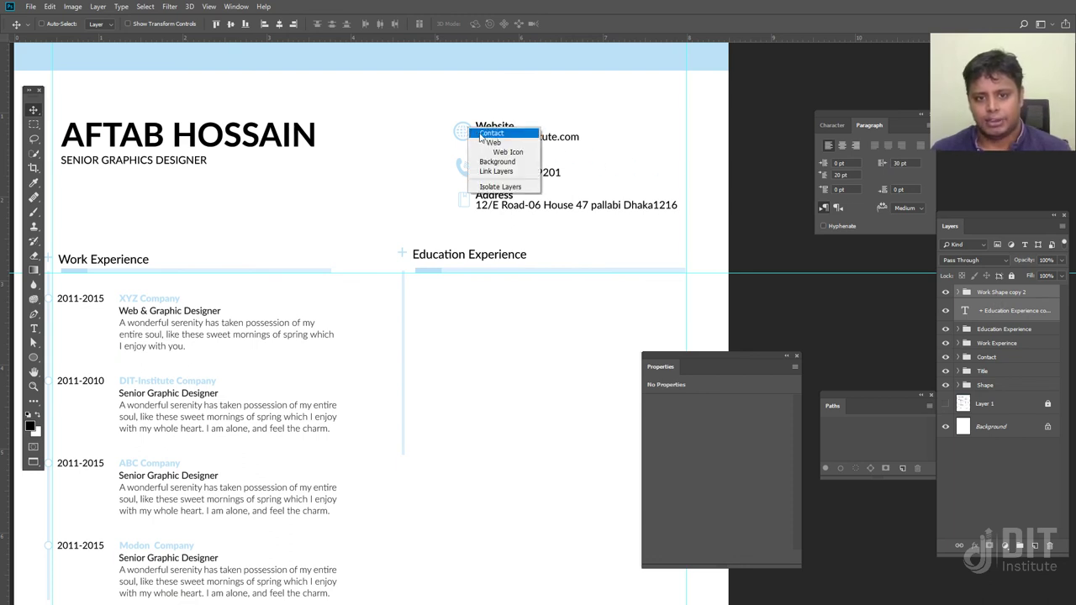
pyautogui.click(481, 138)
pyautogui.press('Right')
pyautogui.press('Right')
pyautogui.press('Right')
pyautogui.press('Right')
pyautogui.press('Right')
pyautogui.press('Right')
pyautogui.press('Right')
pyautogui.press('Right')
pyautogui.press('Right')
pyautogui.press('Right')
pyautogui.press('Right')
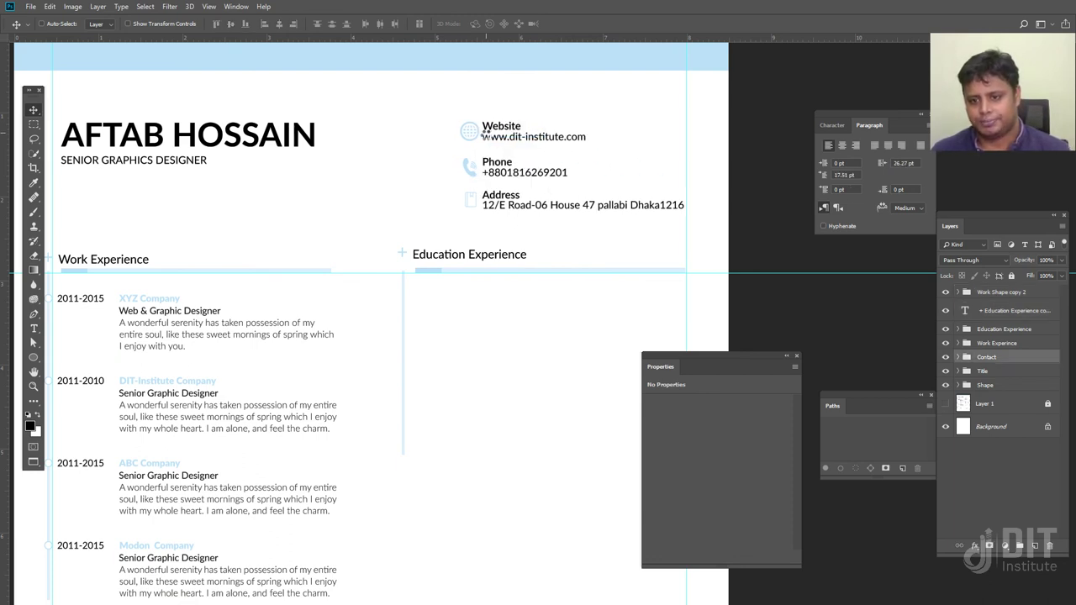
pyautogui.press('Right')
pyautogui.press('Up')
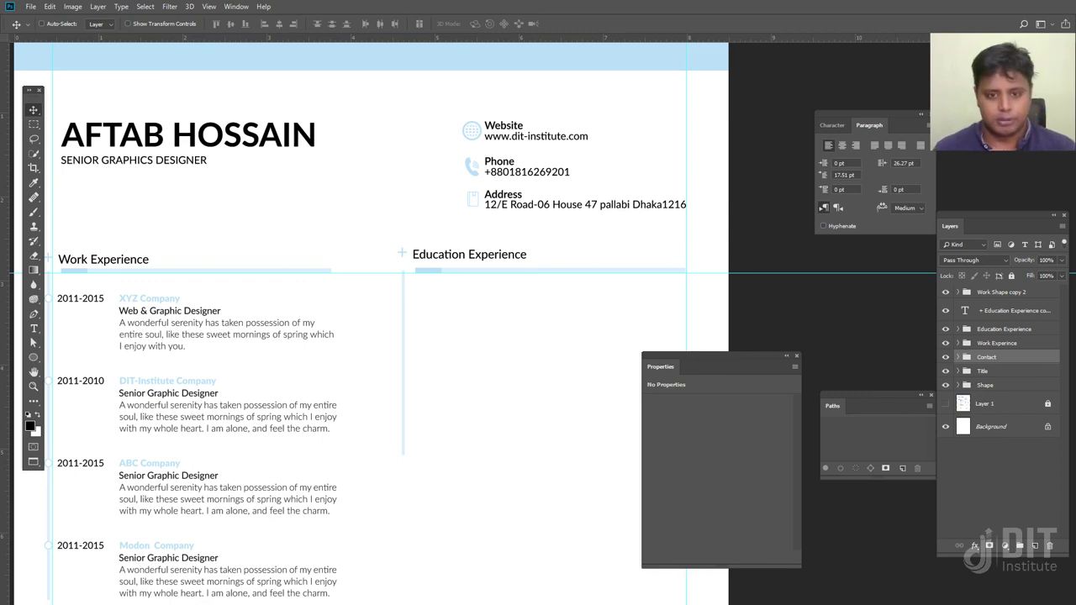
# Compare the layout against the swiss-preview reference, then return to full-screen view
pyautogui.press('f')
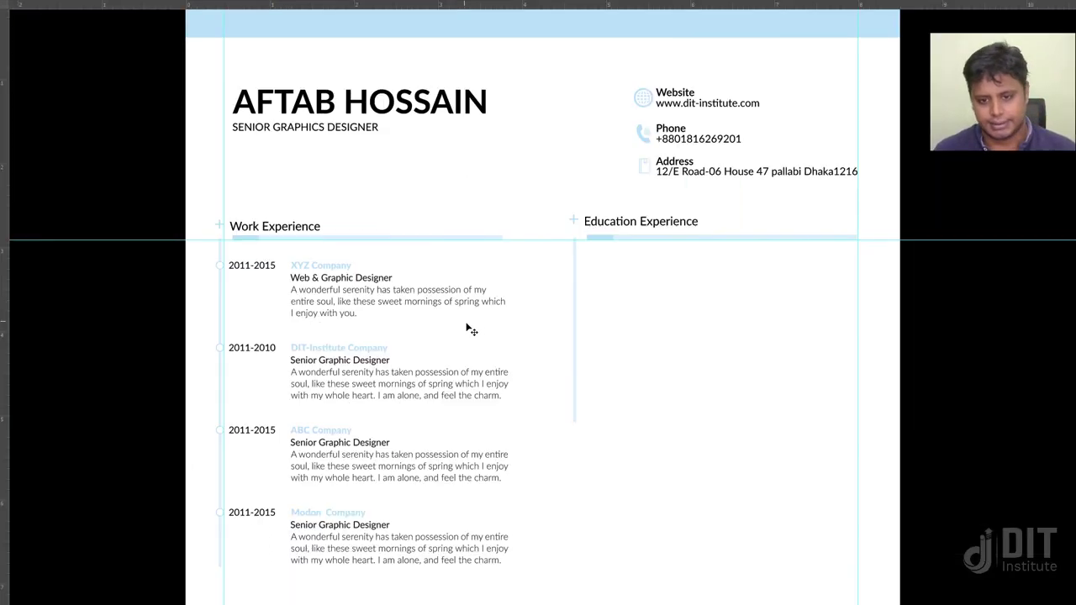
pyautogui.press('f')
pyautogui.click(629, 358)
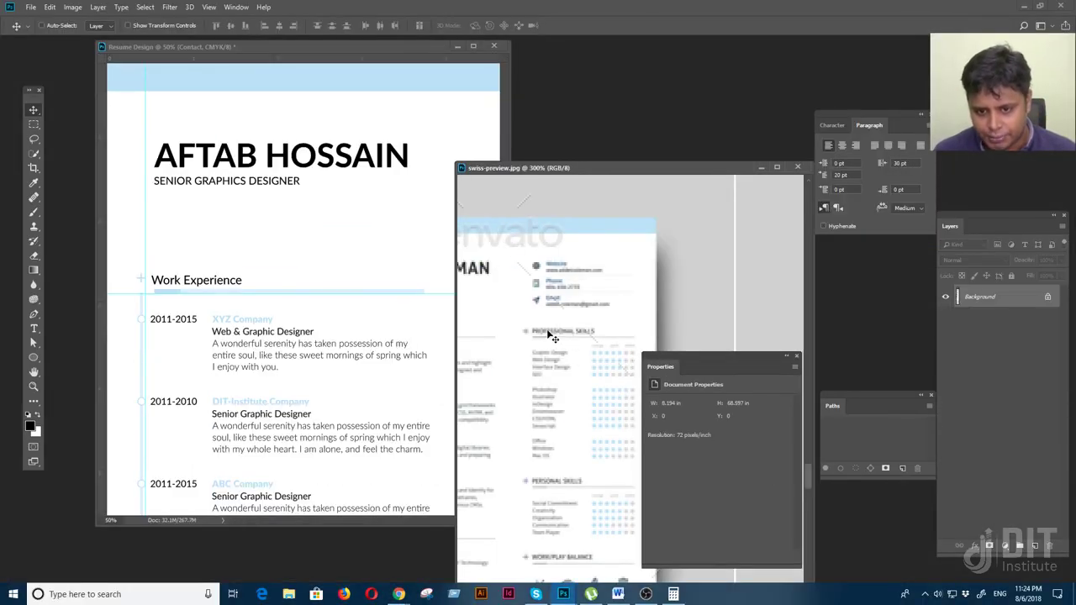
pyautogui.click(285, 302)
pyautogui.press('f')
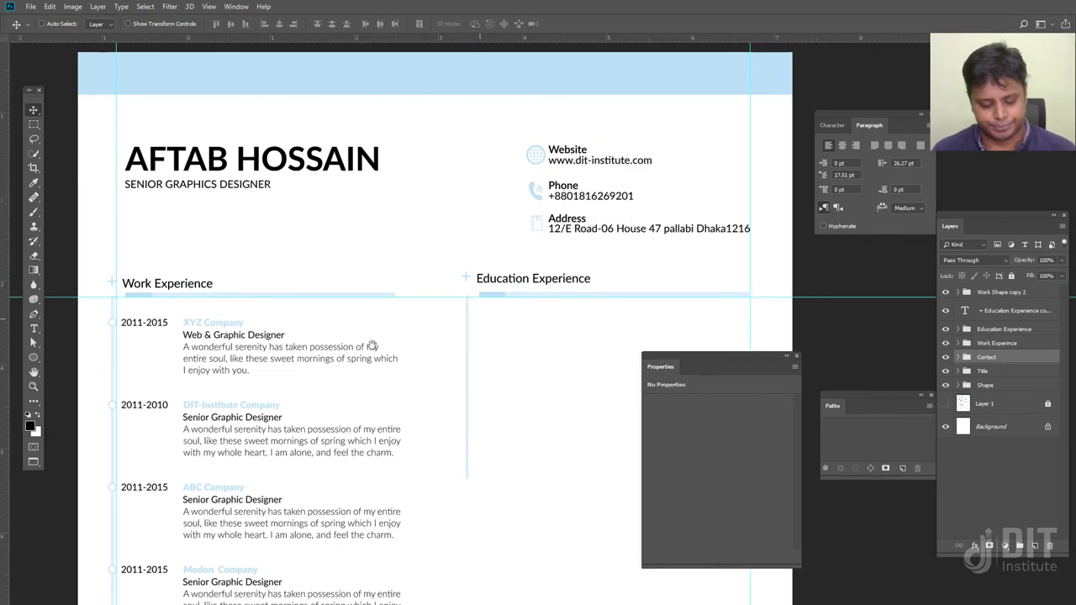
# Set the Education Experience heading's paragraph indents to 0 pt, shifting it left
pyautogui.press('t')
pyautogui.click(504, 287)
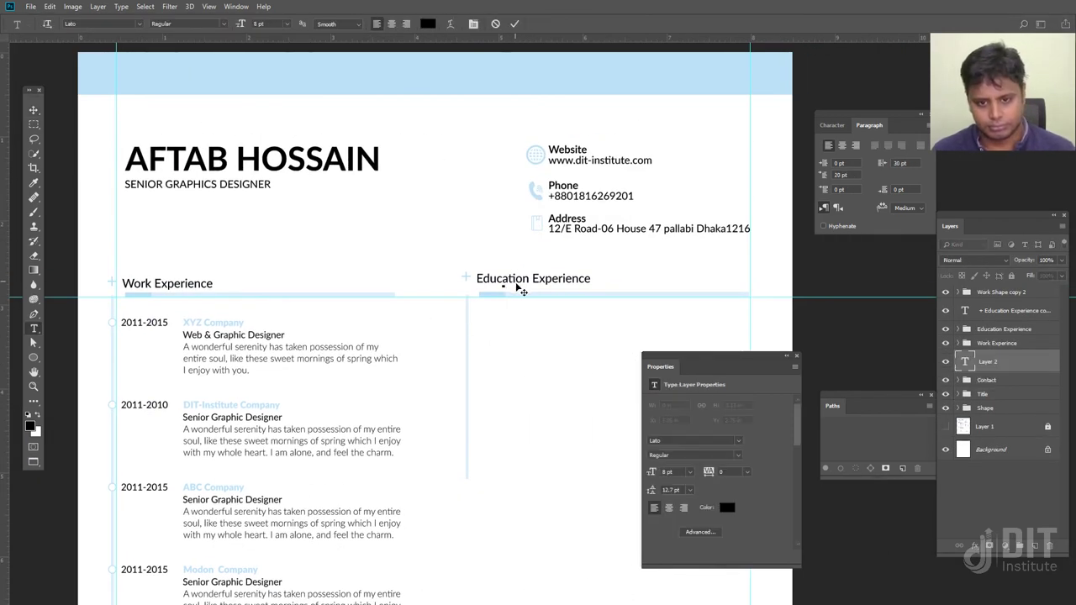
pyautogui.click(35, 111)
pyautogui.press('t')
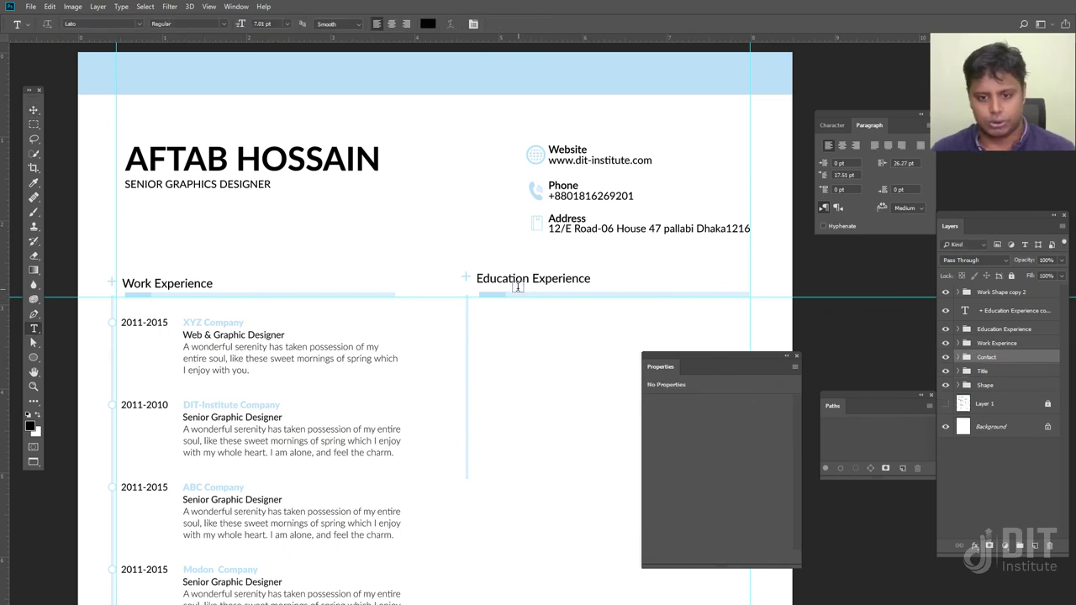
pyautogui.click(518, 281)
pyautogui.moveTo(529, 278); pyautogui.dragTo(475, 278)
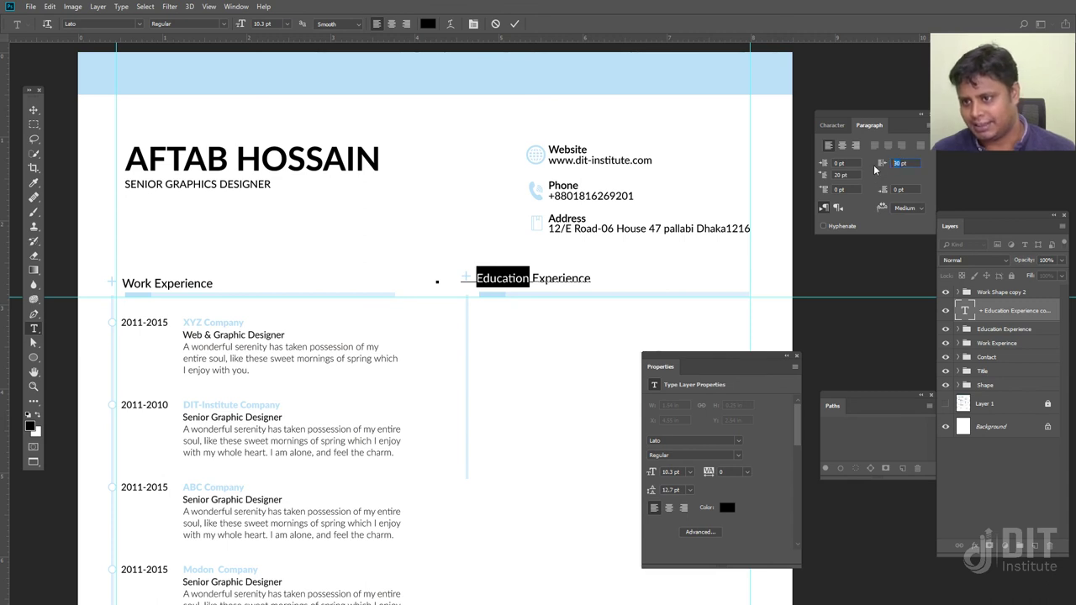
pyautogui.write('0')
pyautogui.press('Tab')
pyautogui.write('0')
pyautogui.click(34, 110)
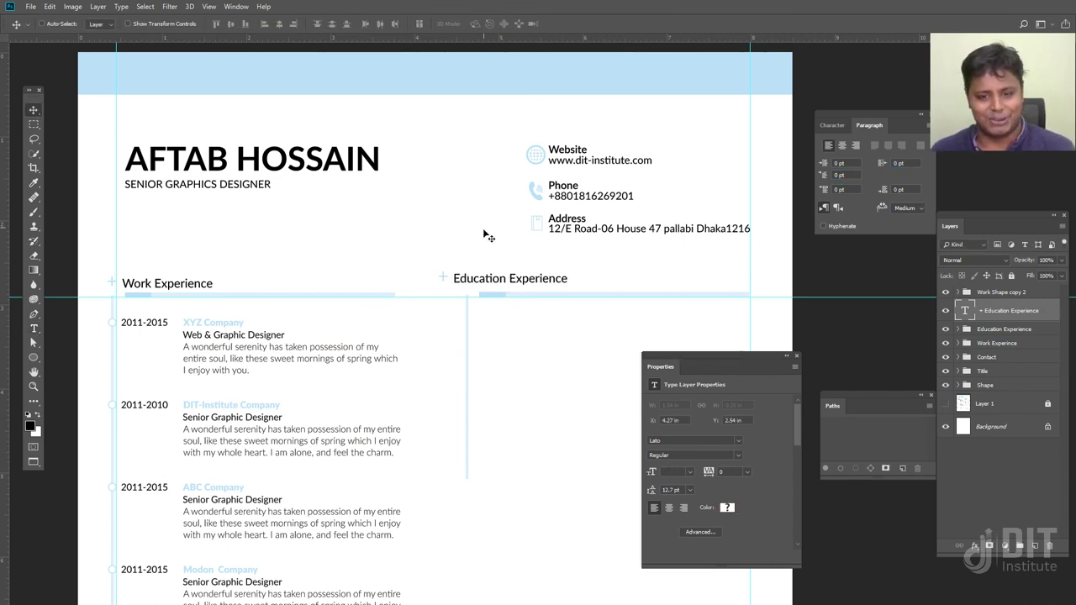